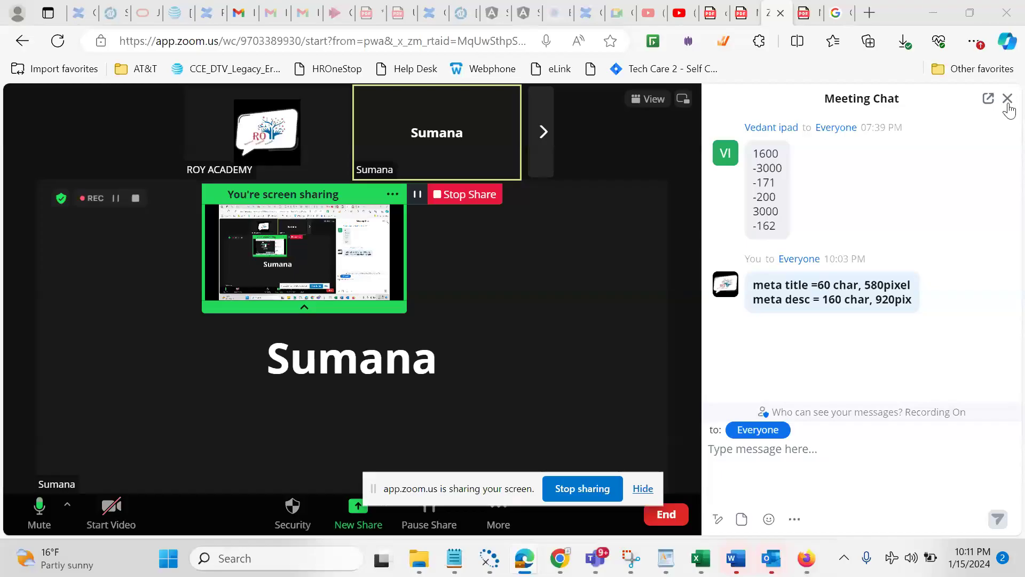
Close the meeting chat, switch to the Wix editor and view the SEO basics of the Post blog page
{"action": "left_click", "coordinate": [1007, 98]}
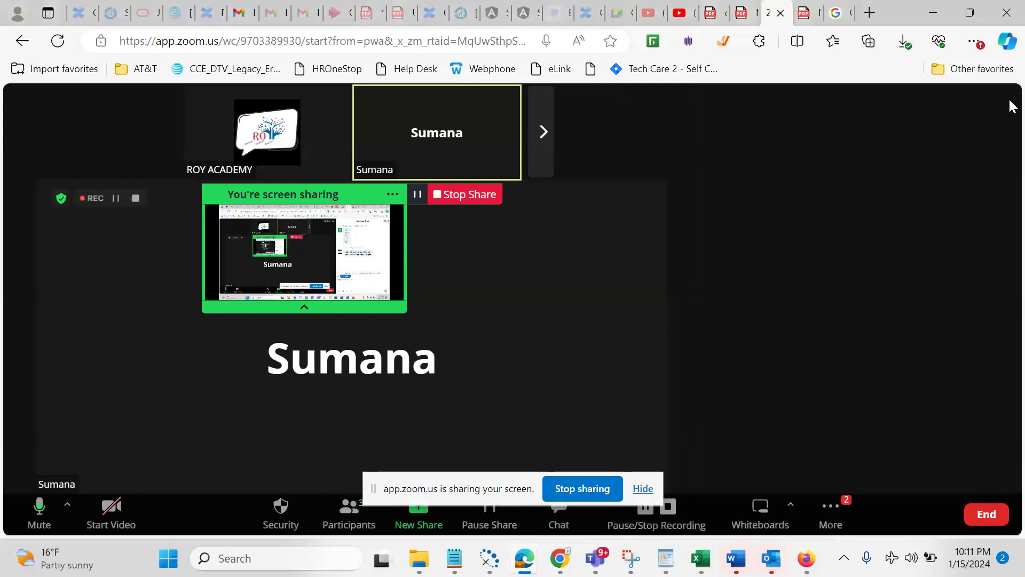
{"action": "mouse_move", "coordinate": [570, 558]}
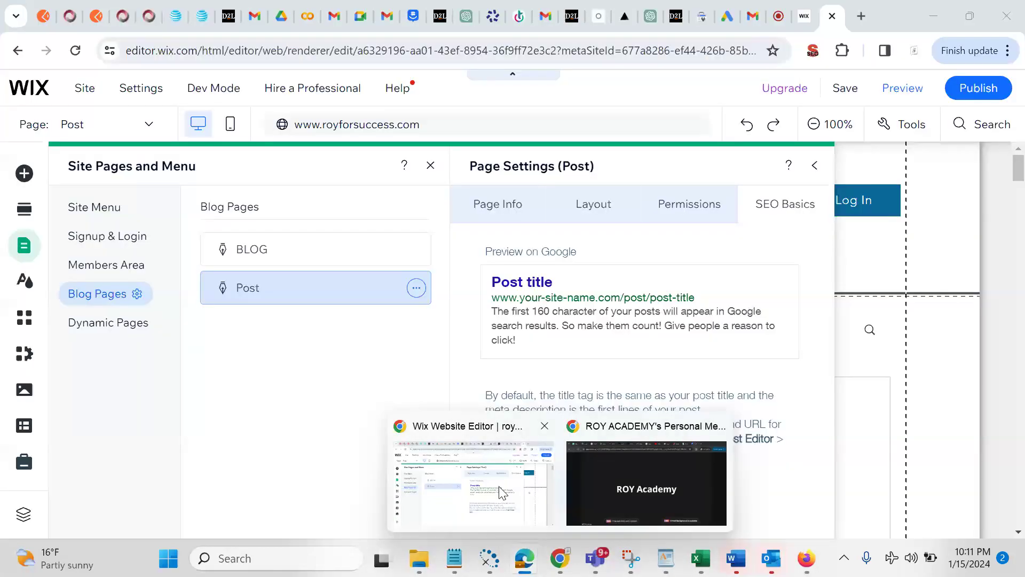
{"action": "left_click", "coordinate": [499, 486]}
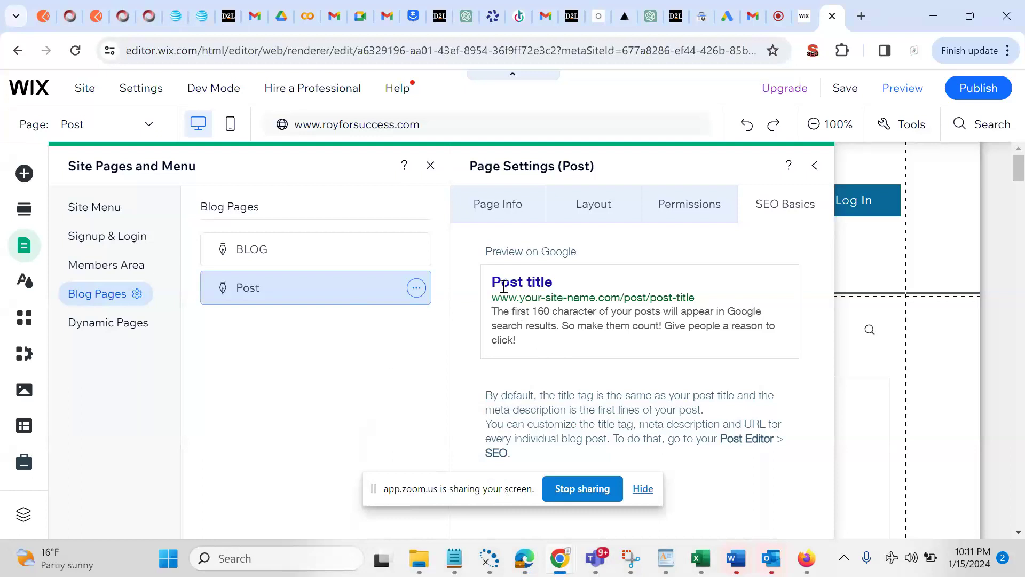
{"action": "left_click", "coordinate": [417, 289]}
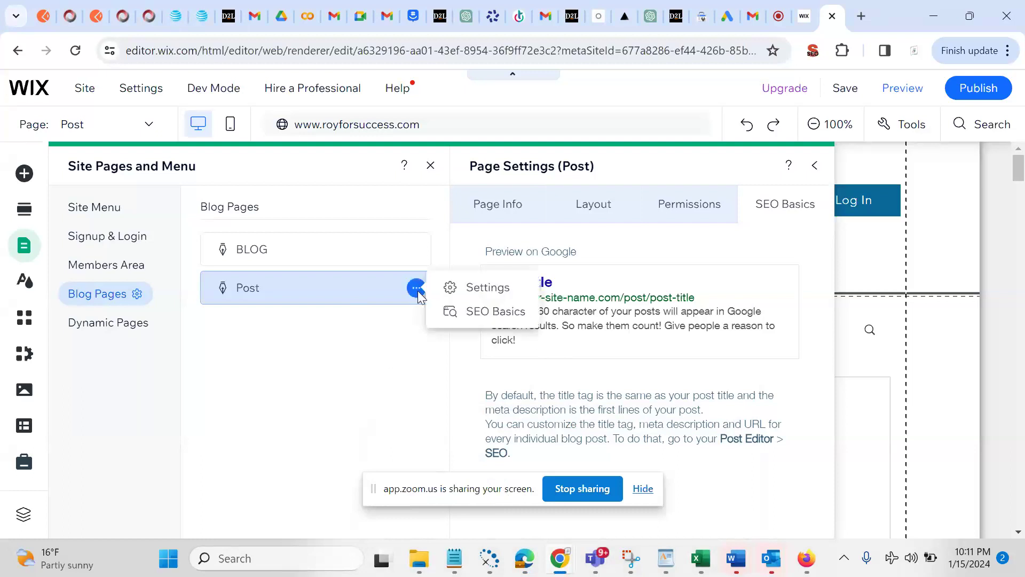
{"action": "left_click", "coordinate": [492, 315]}
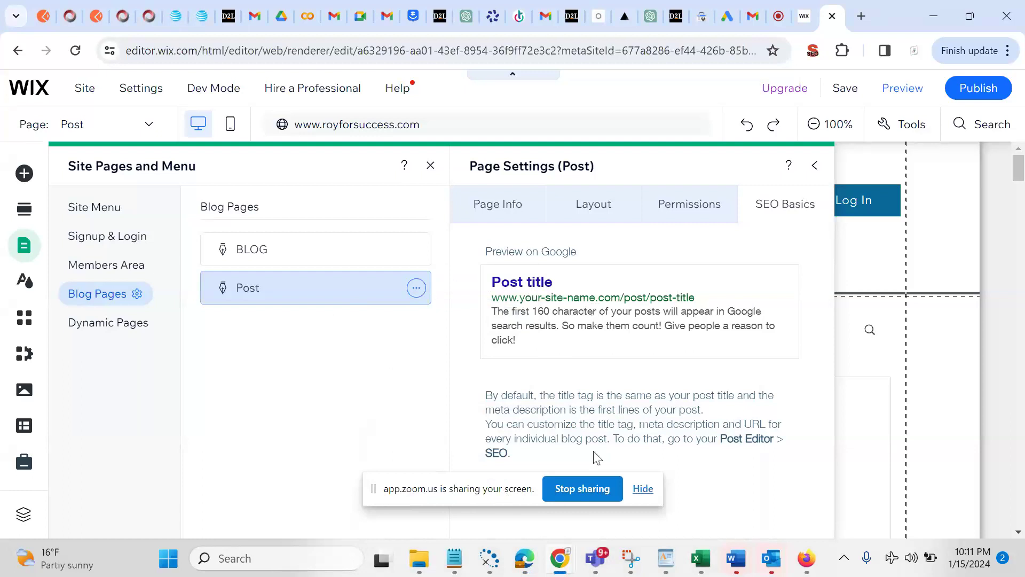
{"action": "left_click", "coordinate": [643, 488]}
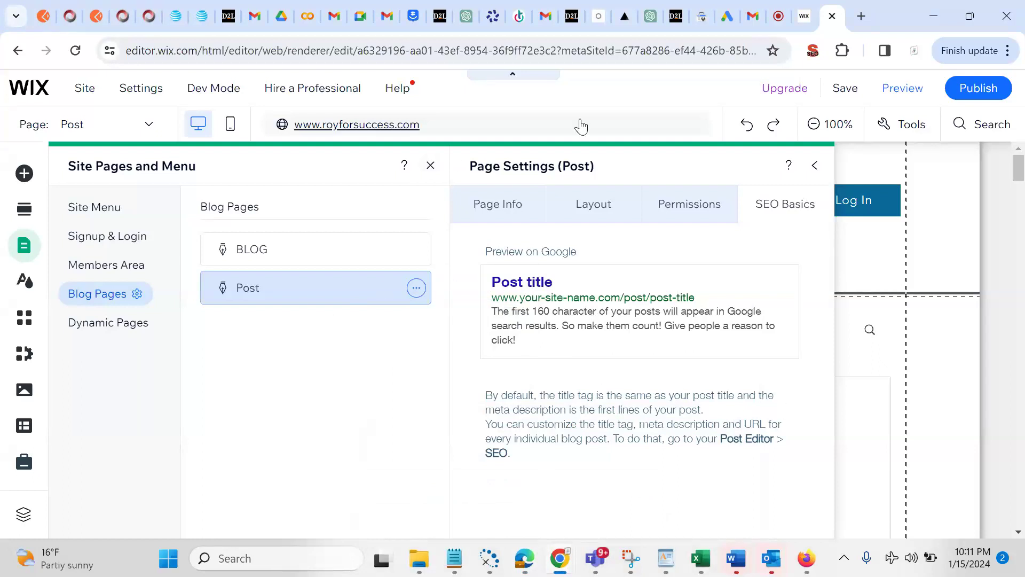
From the Wix site dashboard's blog posts, open the published IELTS and TOEFL post for editing
{"action": "left_click", "coordinate": [806, 18]}
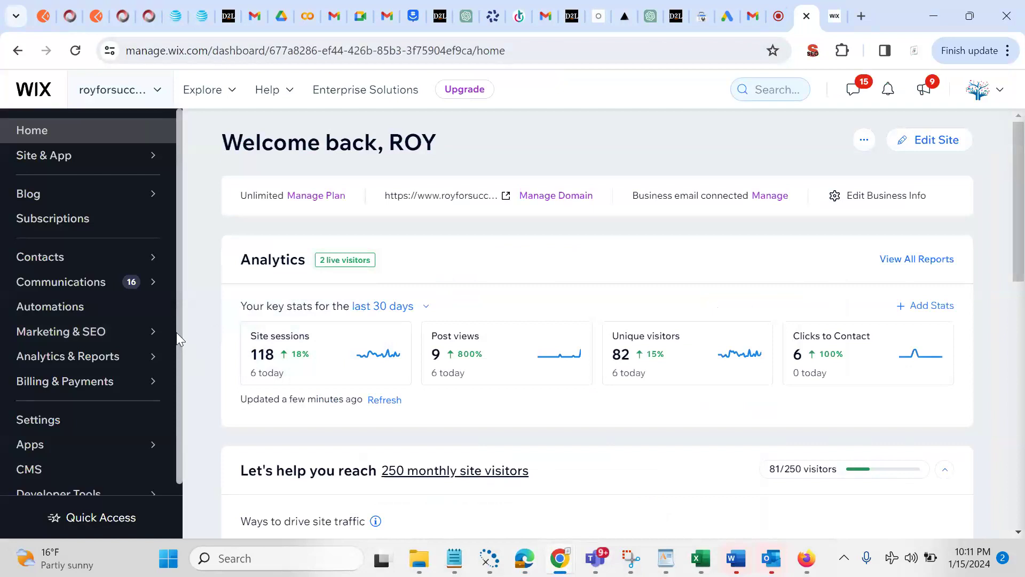
{"action": "left_click", "coordinate": [46, 195]}
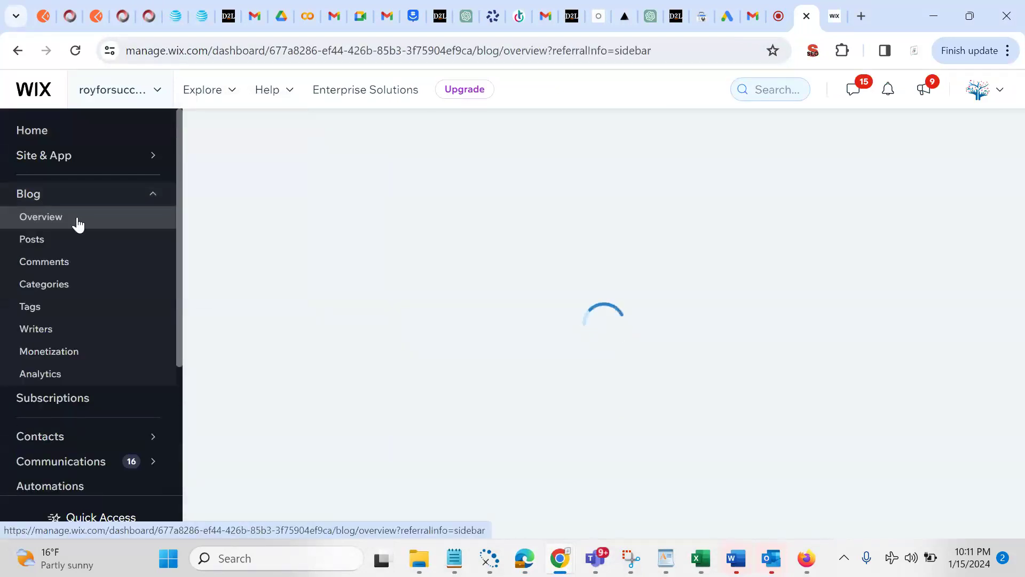
{"action": "left_click", "coordinate": [57, 248]}
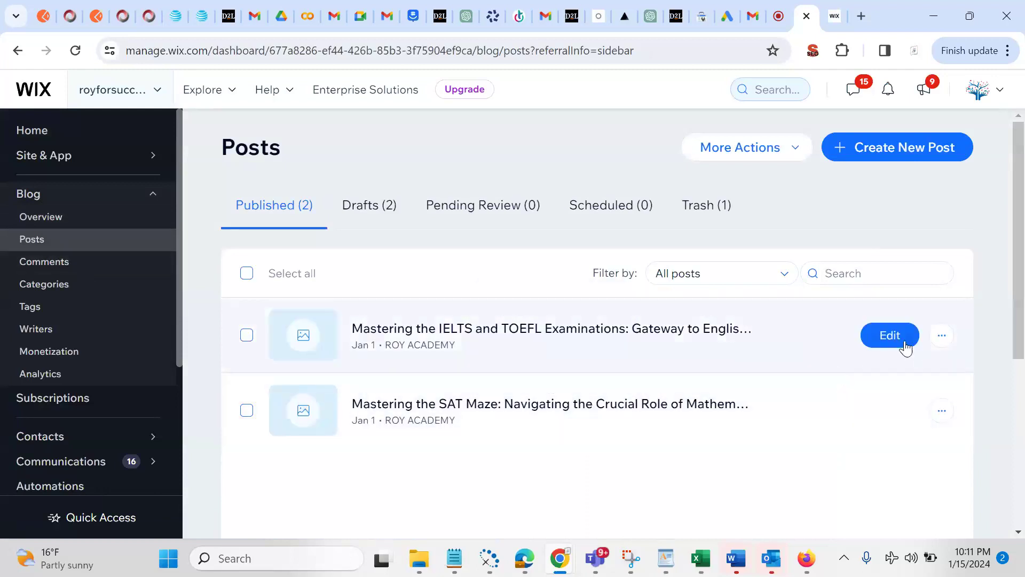
{"action": "left_click", "coordinate": [901, 342]}
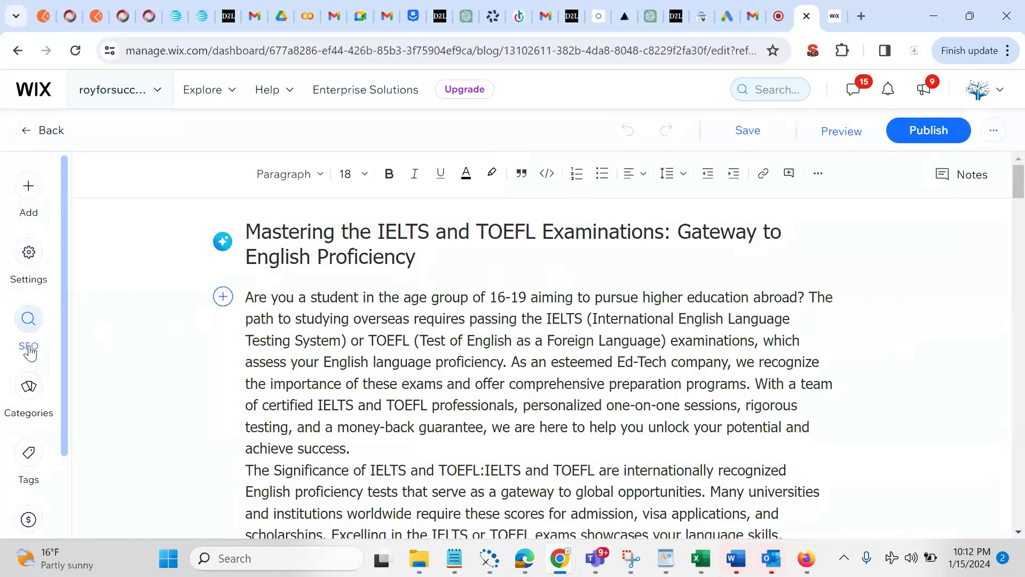
Open the basic SEO settings of the IELTS and TOEFL blog post
{"action": "left_click", "coordinate": [29, 321]}
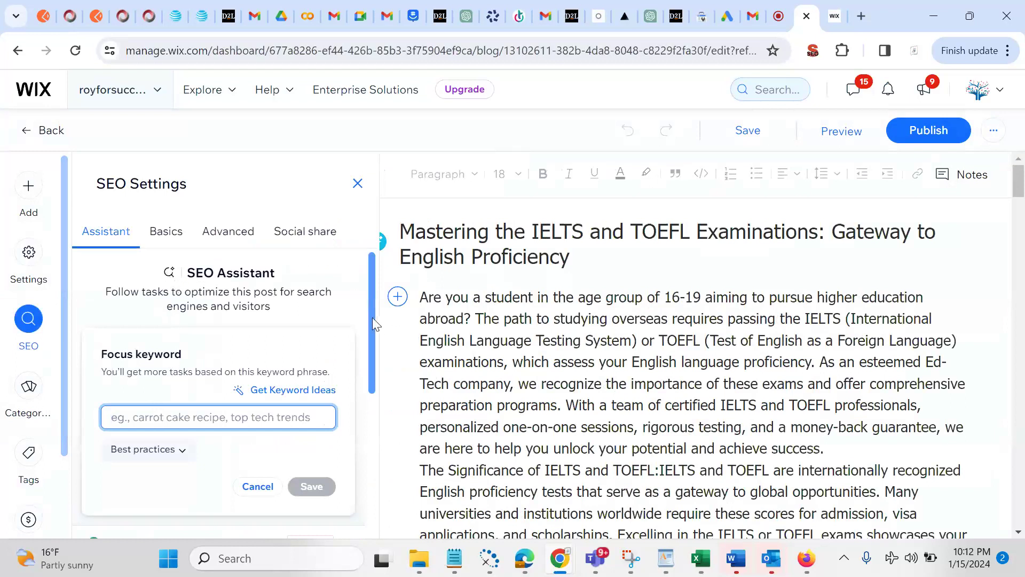
{"action": "left_click_drag", "start_coordinate": [371, 314], "coordinate": [385, 421]}
{"action": "left_click", "coordinate": [172, 233]}
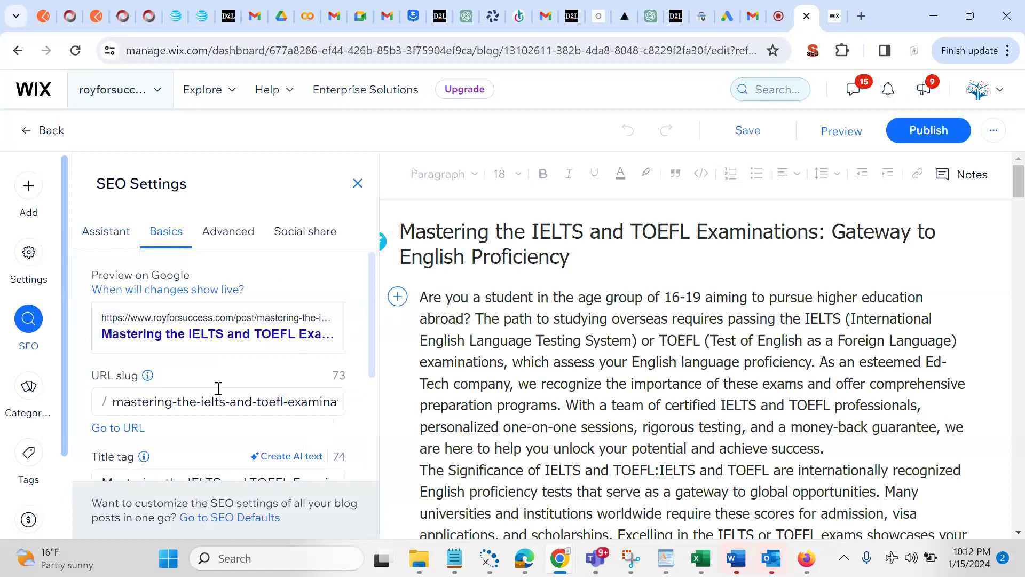
Shorten the post's URL slug to "ielts-and-toefl"
{"action": "left_click", "coordinate": [205, 411]}
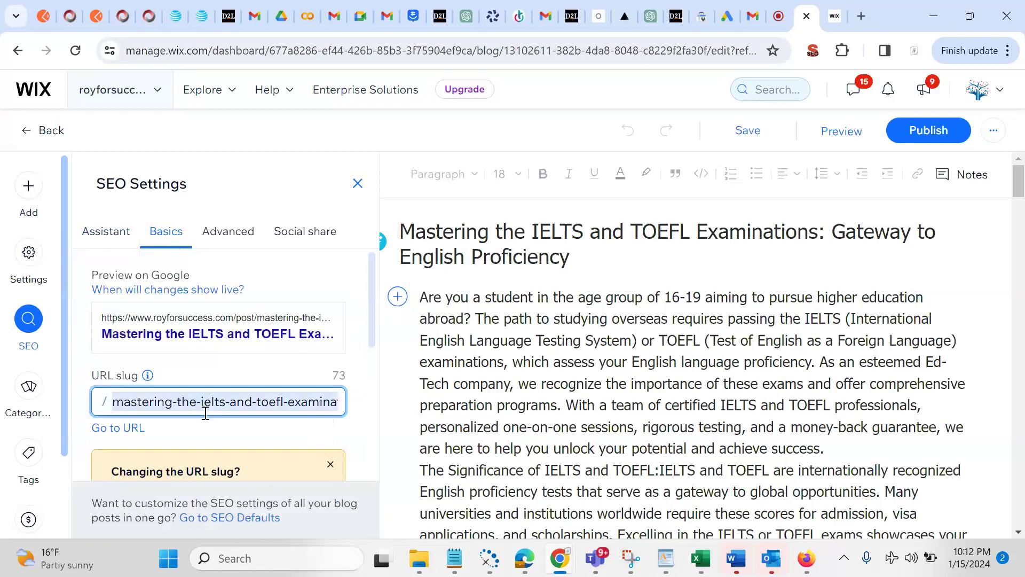
{"action": "key", "text": "End"}
{"action": "key", "text": "Left"}
{"action": "key", "text": "Left"}
{"action": "key", "text": "Left"}
{"action": "key", "text": "Left"}
{"action": "key", "text": "Left"}
{"action": "key", "text": "Left"}
{"action": "key", "text": "Left"}
{"action": "key", "text": "Left"}
{"action": "key", "text": "Left"}
{"action": "key", "text": "Left"}
{"action": "key", "text": "Left"}
{"action": "key", "text": "Left"}
{"action": "key", "text": "Left"}
{"action": "key", "text": "Left"}
{"action": "key", "text": "Left"}
{"action": "key", "text": "Left"}
{"action": "key", "text": "Left"}
{"action": "key", "text": "Left"}
{"action": "key", "text": "Left"}
{"action": "key", "text": "Left"}
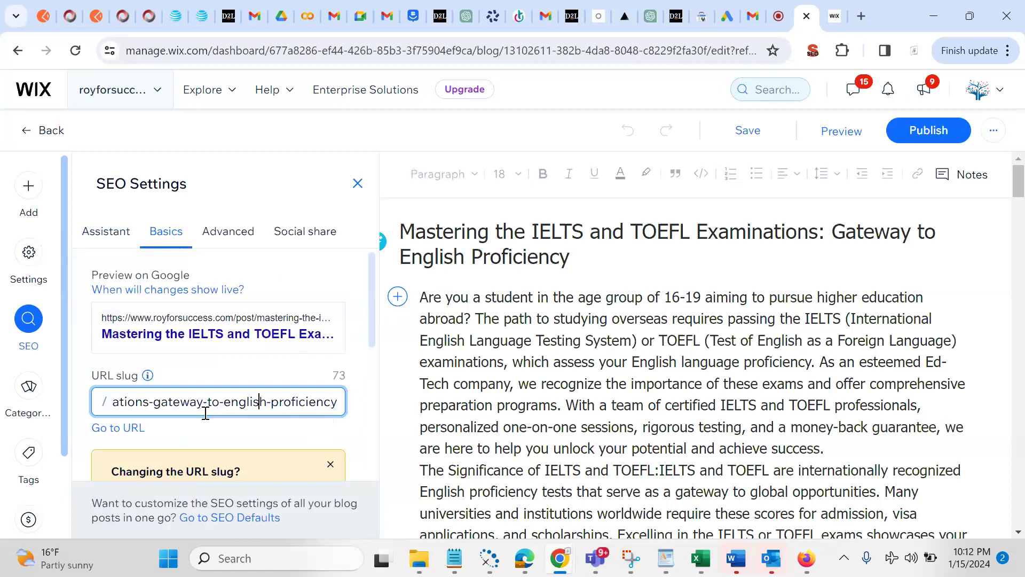
{"action": "key", "text": "Left"}
{"action": "key", "text": "Left"}
{"action": "key", "text": "Left"}
{"action": "key", "text": "Left"}
{"action": "key", "text": "Left"}
{"action": "key", "text": "Left"}
{"action": "key", "text": "Left"}
{"action": "key", "text": "Left"}
{"action": "key", "text": "Left"}
{"action": "key", "text": "Left"}
{"action": "key", "text": "Left"}
{"action": "key", "text": "Left"}
{"action": "key", "text": "Left"}
{"action": "key", "text": "Left"}
{"action": "key", "text": "Left"}
{"action": "key", "text": "Left"}
{"action": "key", "text": "Left"}
{"action": "key", "text": "Left"}
{"action": "key", "text": "Left"}
{"action": "key", "text": "Left"}
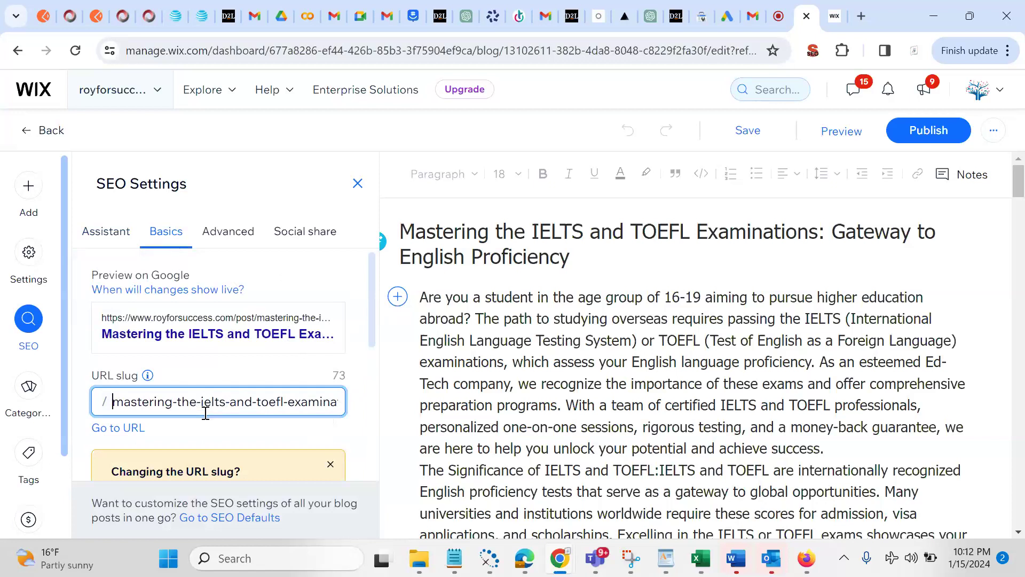
{"action": "key", "text": "shift+Right"}
{"action": "key", "text": "shift+Right"}
{"action": "key", "text": "shift+Right"}
{"action": "key", "text": "shift+Right"}
{"action": "key", "text": "shift+Right"}
{"action": "key", "text": "shift+Right"}
{"action": "key", "text": "shift+Right"}
{"action": "key", "text": "shift+Right"}
{"action": "key", "text": "shift+Right"}
{"action": "key", "text": "shift+Right"}
{"action": "key", "text": "shift+Right"}
{"action": "key", "text": "shift+Right"}
{"action": "key", "text": "shift+Right"}
{"action": "key", "text": "shift+Right"}
{"action": "key", "text": "Delete"}
{"action": "key", "text": "Right"}
{"action": "key", "text": "Right"}
{"action": "key", "text": "Right"}
{"action": "key", "text": "Right"}
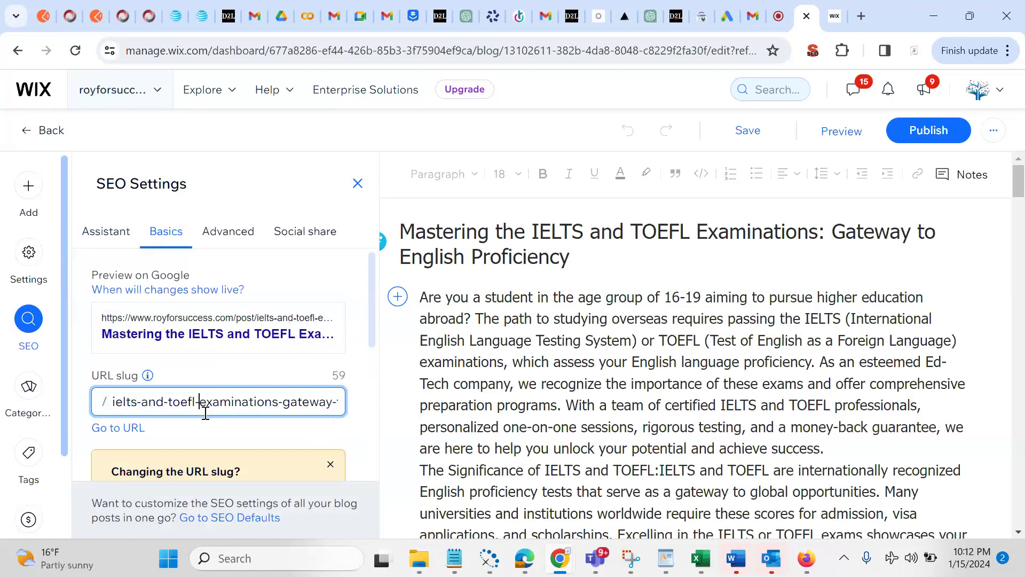
{"action": "key", "text": "shift+End"}
{"action": "key", "text": "Delete"}
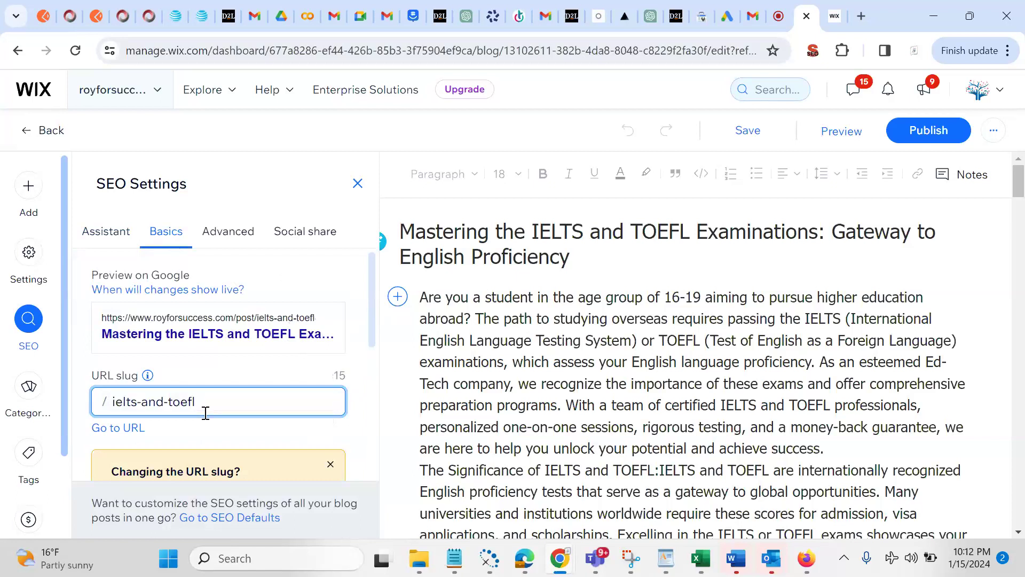
{"action": "key", "text": "Left"}
{"action": "key", "text": "Left"}
{"action": "key", "text": "Left"}
{"action": "key", "text": "Left"}
{"action": "key", "text": "Left"}
{"action": "key", "text": "Left"}
{"action": "key", "text": "Left"}
{"action": "key", "text": "Left"}
{"action": "key", "text": "Left"}
{"action": "key", "text": "Left"}
{"action": "type", "text": "e"}
{"action": "key", "text": "BackSpace"}
Copy "Mastering the IELTS and TOEFL Exam" from the post title and select the whole URL slug for replacement
{"action": "left_click_drag", "start_coordinate": [401, 232], "coordinate": [749, 242]}
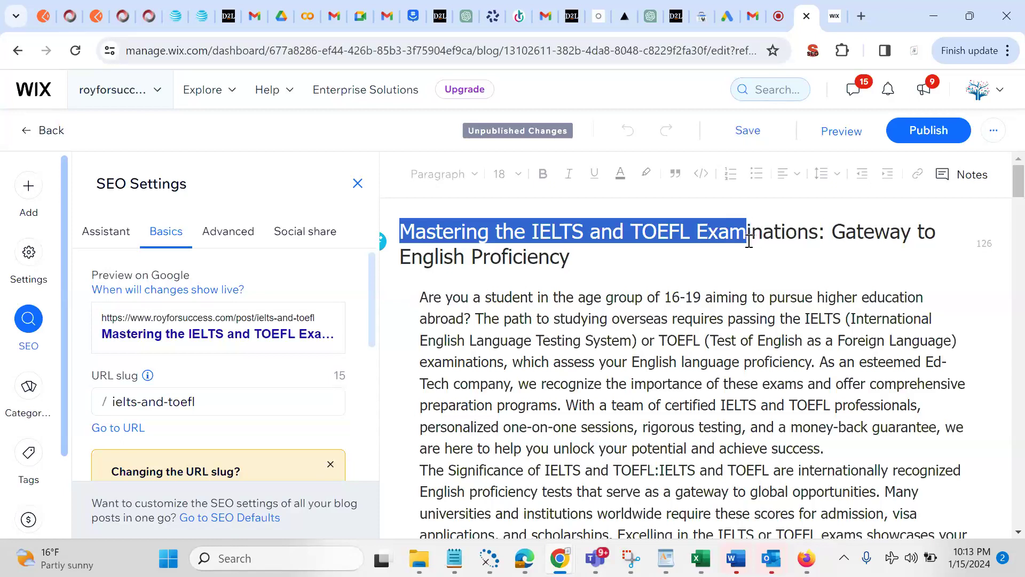
{"action": "left_click", "coordinate": [263, 404]}
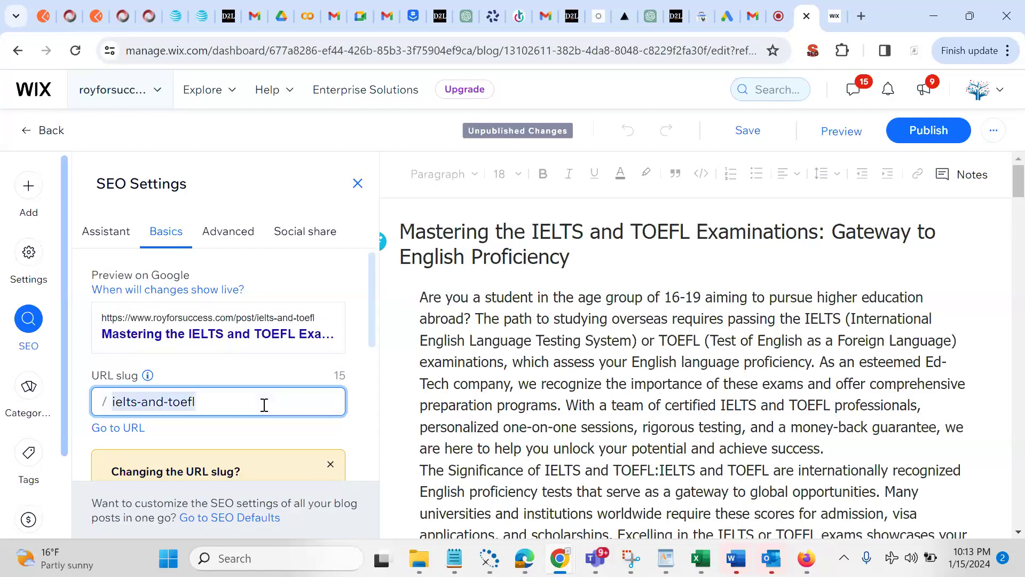
{"action": "type", "text": "e"}
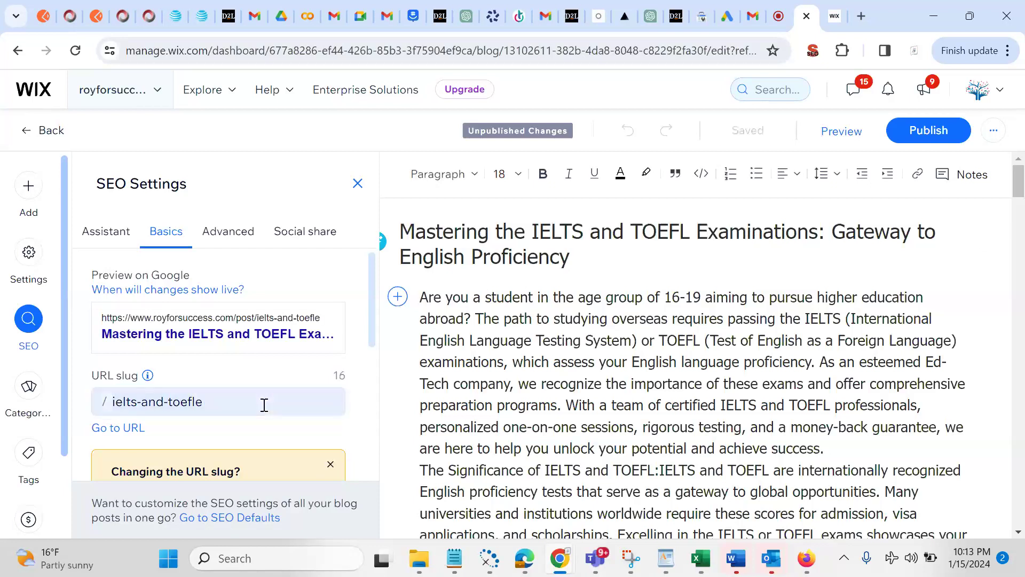
{"action": "left_click", "coordinate": [263, 405]}
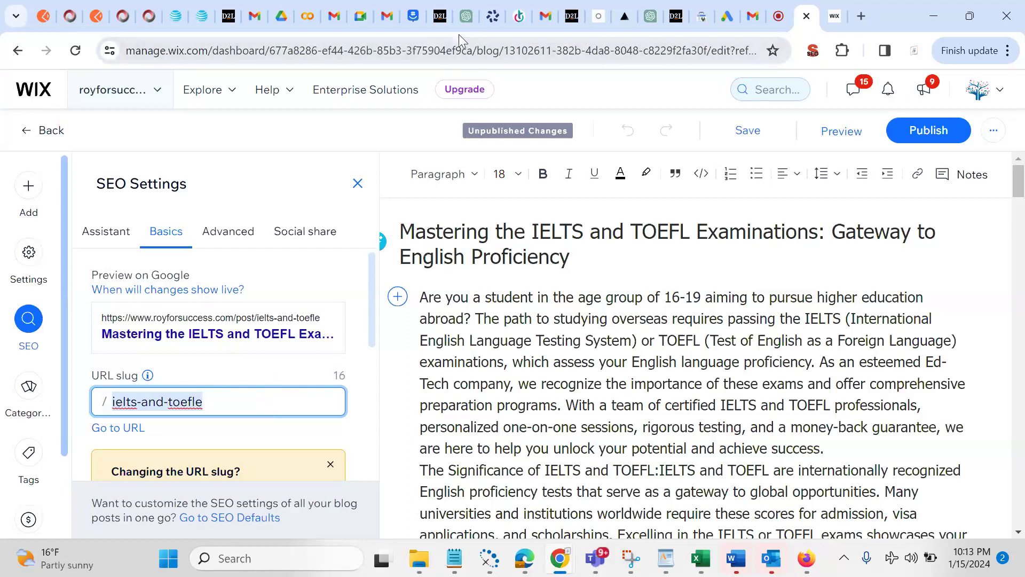
Switch to ChatGPT and enter "Mastering the IELTS and TOEFL Exam" in a new message, leaving blank lines above it for a request
{"action": "left_click", "coordinate": [467, 17]}
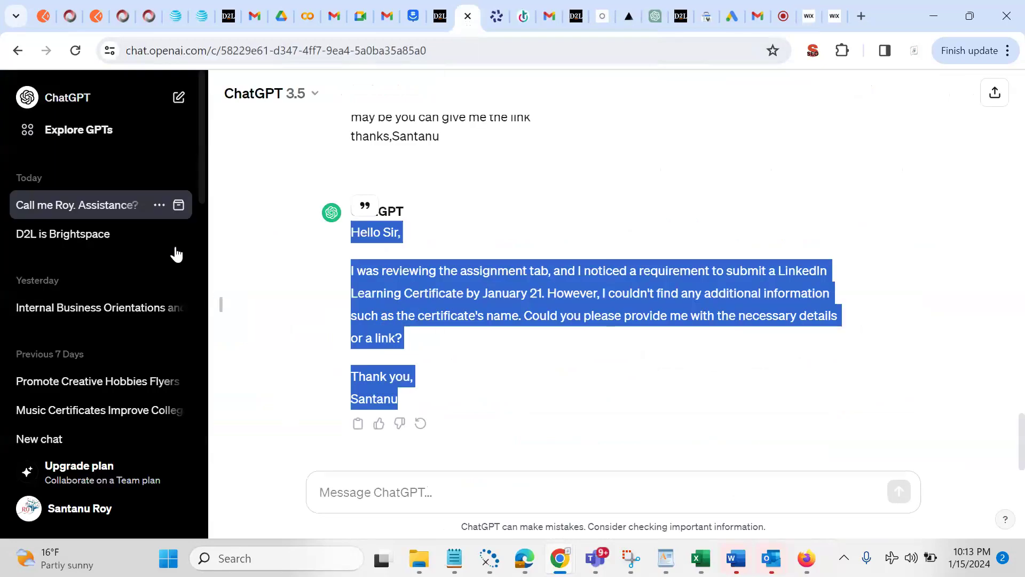
{"action": "left_click", "coordinate": [490, 499]}
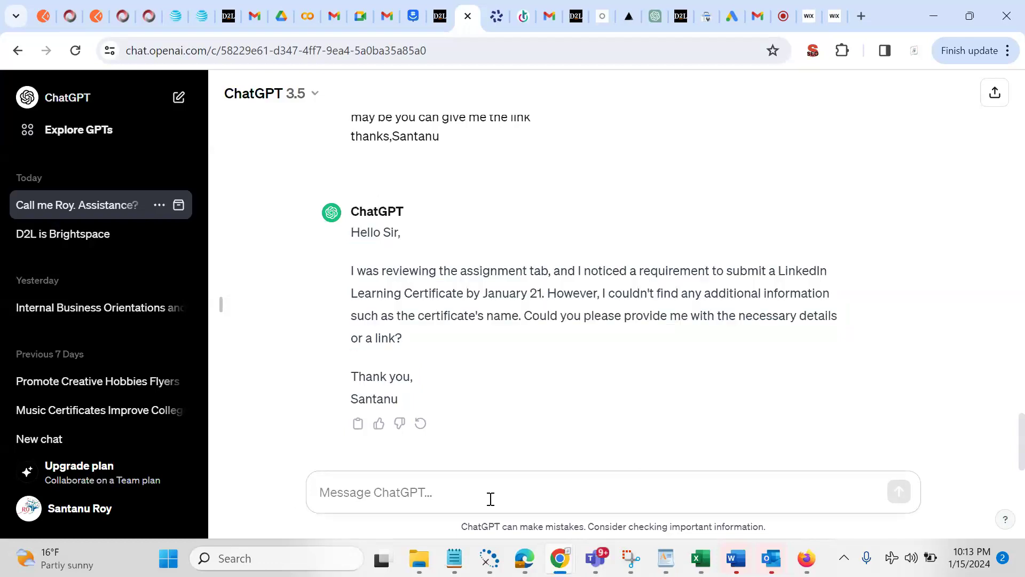
{"action": "type", "text": "Mastering the IELTS and TOEFL Exam"}
{"action": "key", "text": "shift+Return"}
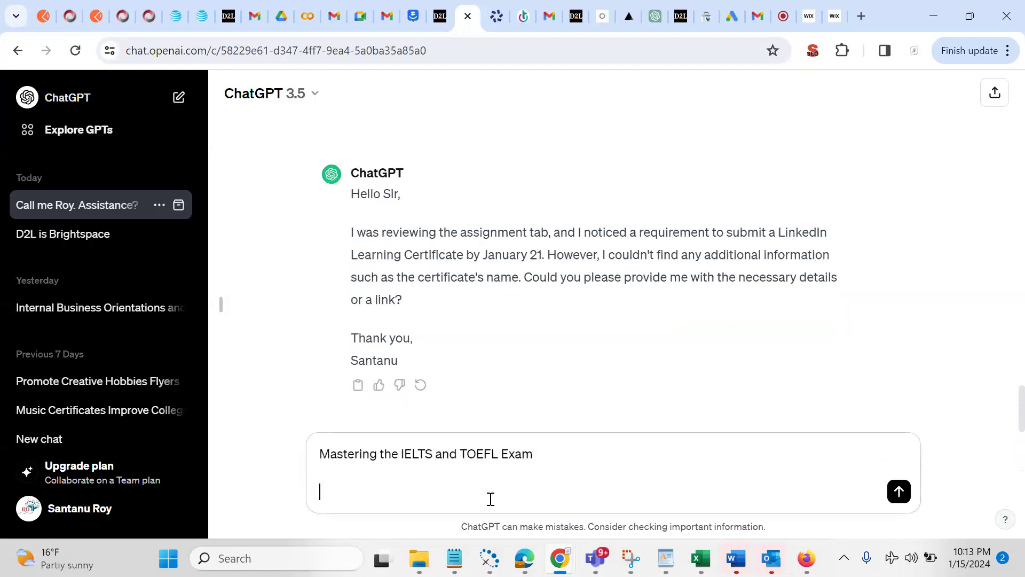
{"action": "type", "text": "give"}
{"action": "key", "text": "BackSpace"}
{"action": "key", "text": "BackSpace"}
{"action": "key", "text": "BackSpace"}
{"action": "key", "text": "BackSpace"}
{"action": "key", "text": "shift+Return"}
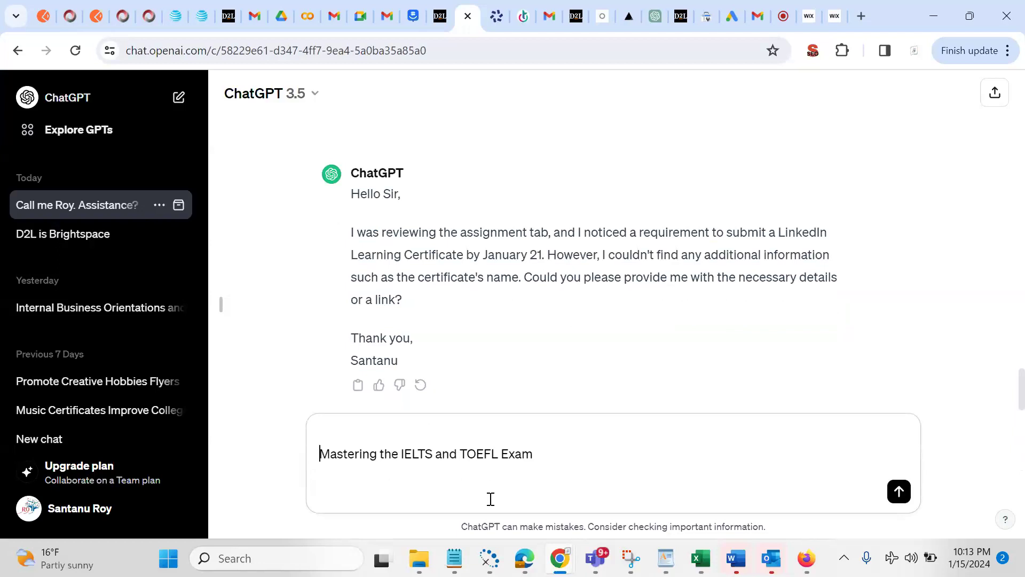
Add "this is blog title, give me SEO url" above the blog title and send the message
{"action": "type", "text": "this"}
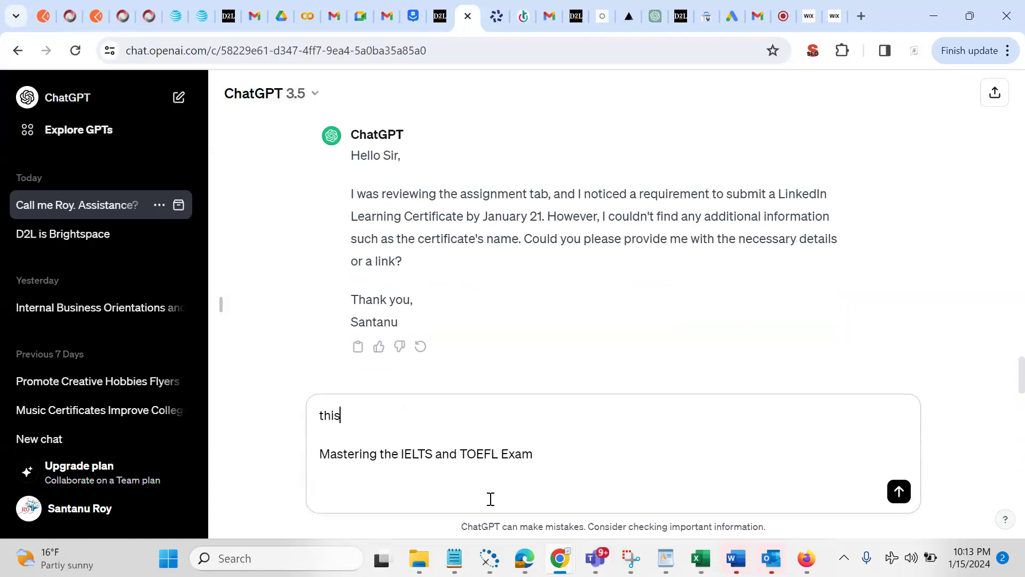
{"action": "type", "text": " is blog titl"}
{"action": "type", "text": "e, give m"}
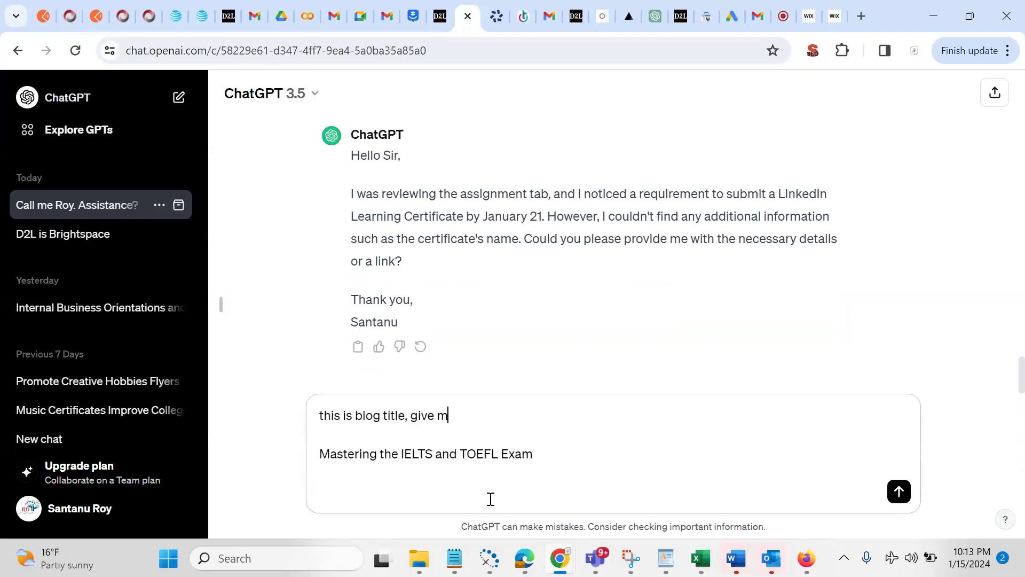
{"action": "type", "text": "e SEO url"}
{"action": "left_click", "coordinate": [900, 501]}
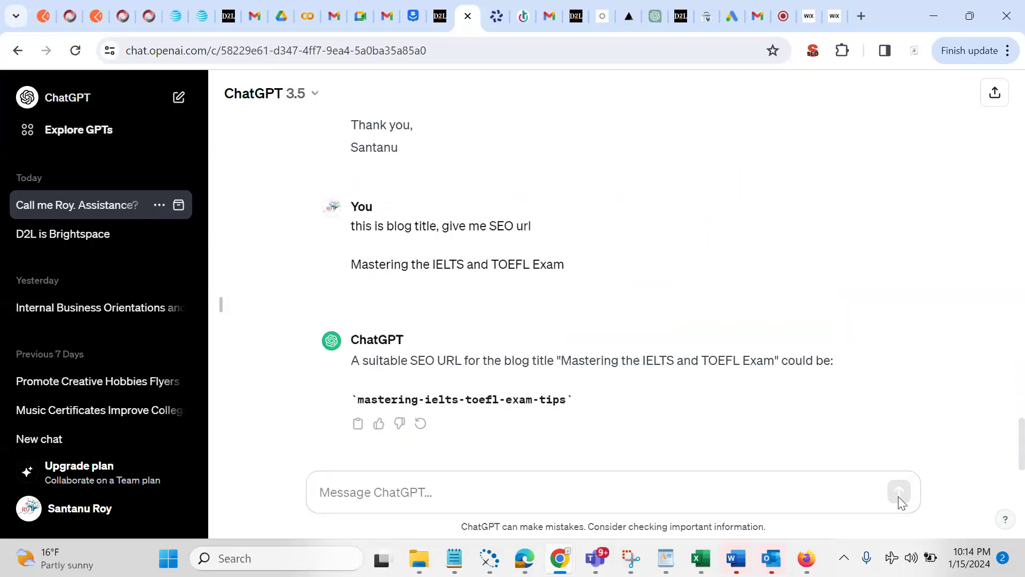
Request another SEO URL suggestion with the message "more"
{"action": "left_click", "coordinate": [467, 488]}
{"action": "type", "text": "more"}
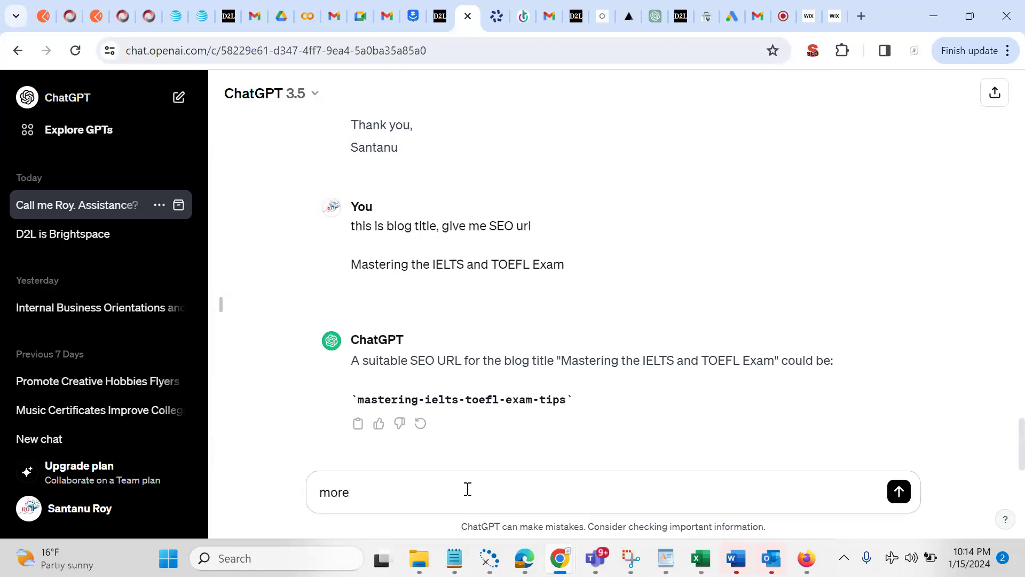
{"action": "key", "text": "Return"}
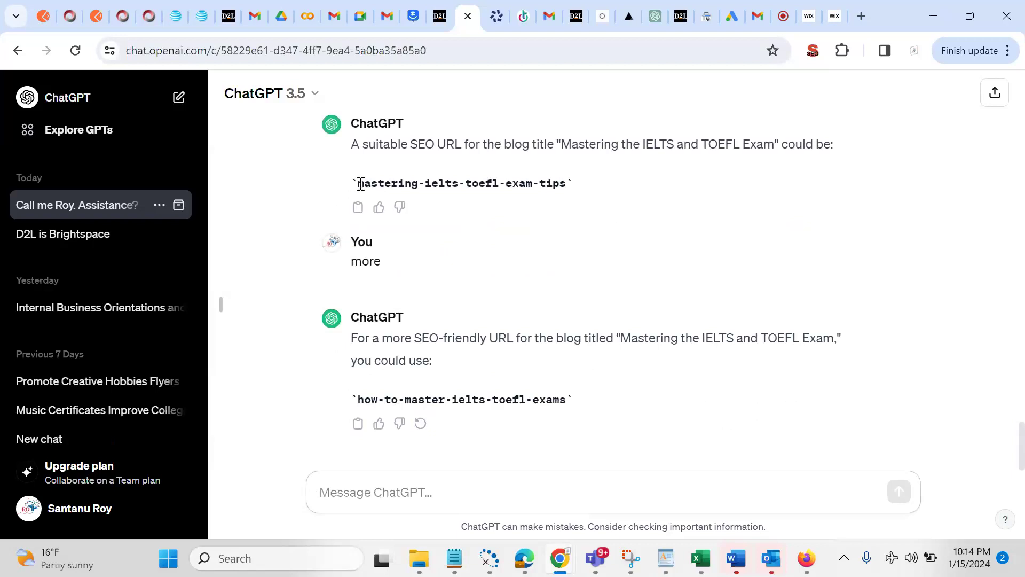
Copy ChatGPT's suggestion "mastering-ielts-toefl-exam-tips" and set it as the URL slug in the Wix post's SEO settings
{"action": "left_click_drag", "start_coordinate": [361, 184], "coordinate": [564, 184]}
{"action": "key", "text": "ctrl+c"}
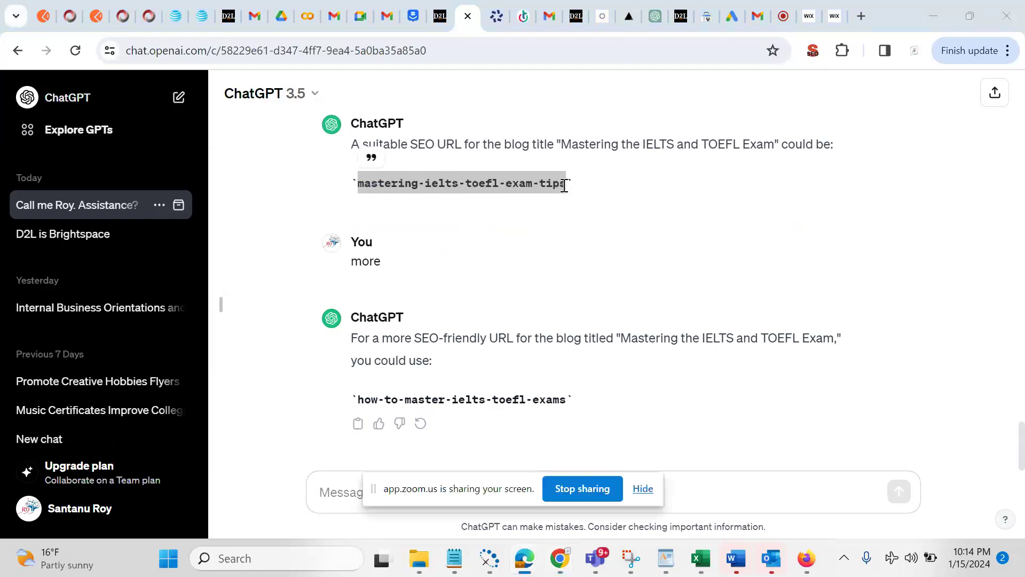
{"action": "left_click", "coordinate": [834, 16]}
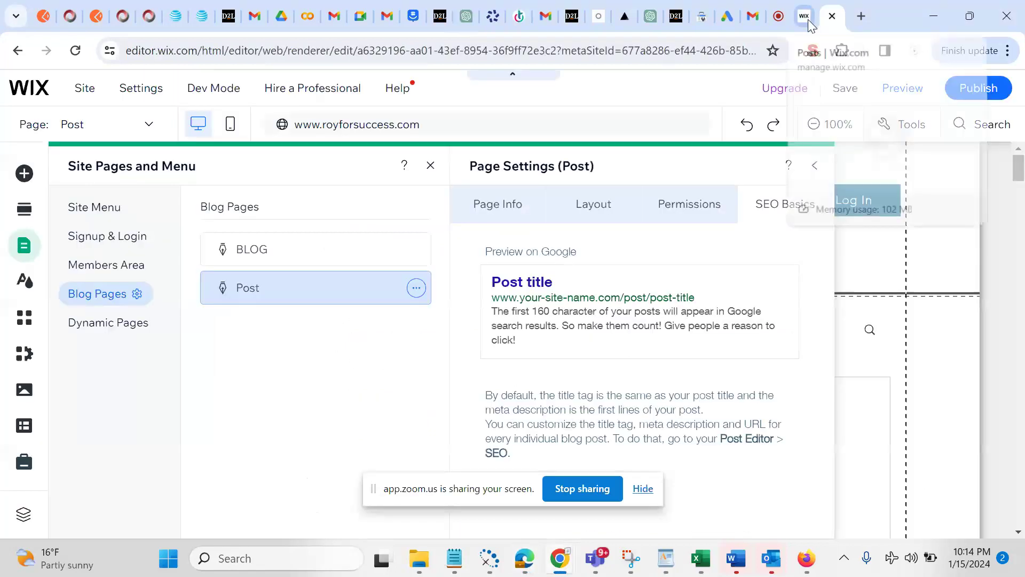
{"action": "left_click", "coordinate": [808, 20]}
{"action": "key", "text": "ctrl+v"}
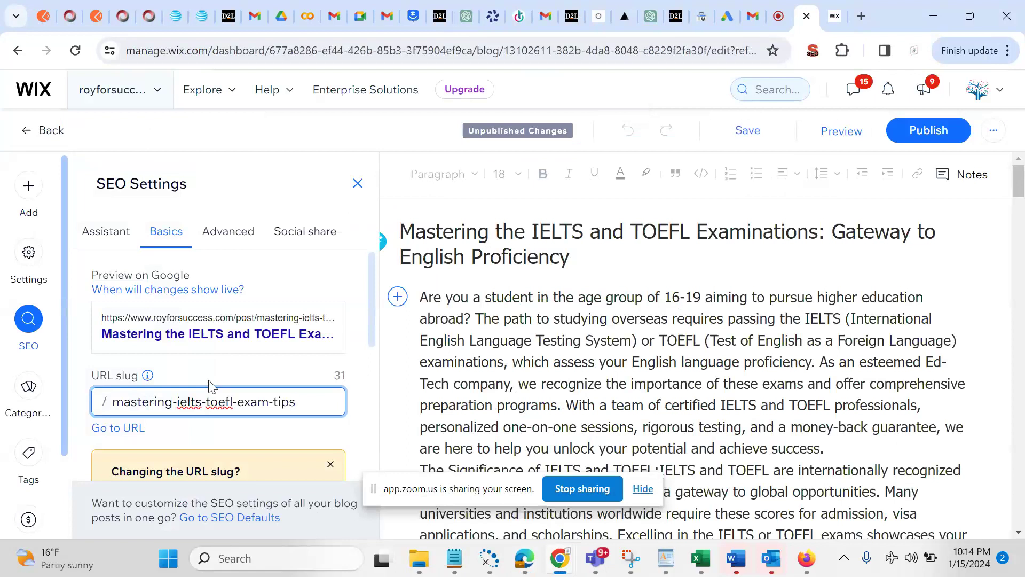
{"action": "left_click", "coordinate": [264, 388]}
{"action": "key", "text": "ctrl+a"}
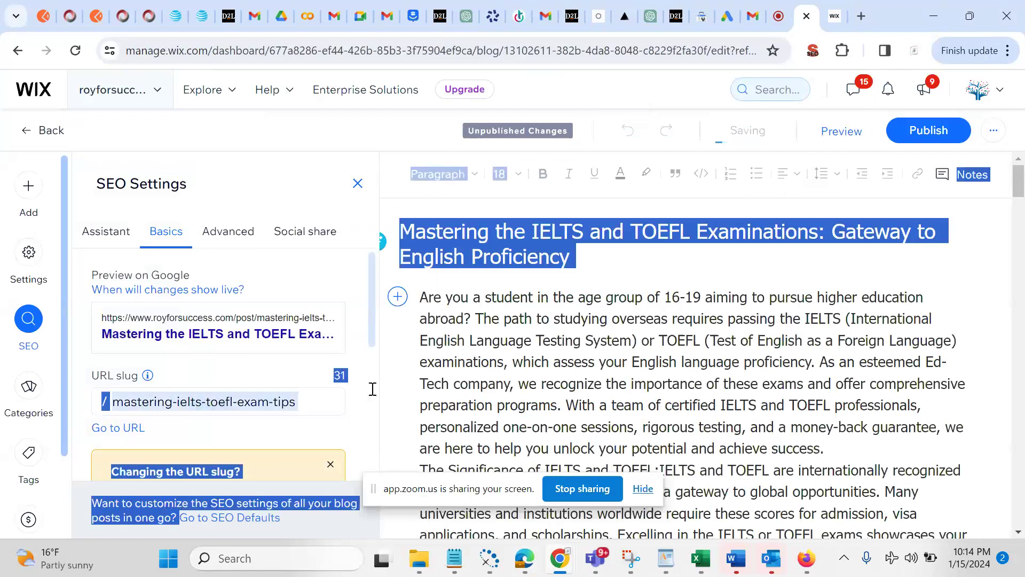
{"action": "left_click", "coordinate": [599, 260]}
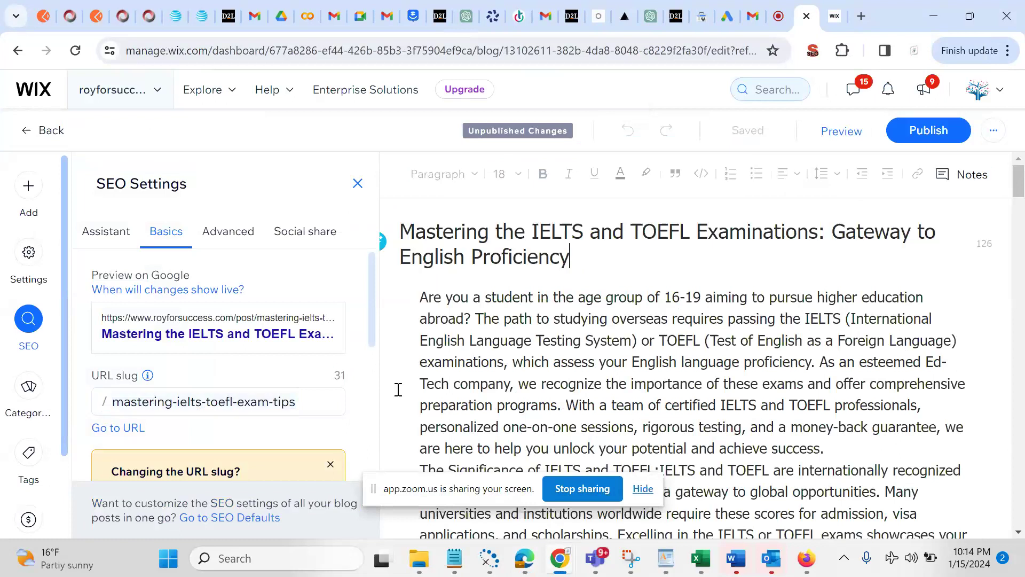
Activate the empty meta description field in the blog post's basic SEO settings
{"action": "mouse_move", "coordinate": [371, 345]}
{"action": "left_mouse_down"}
{"action": "mouse_move", "coordinate": [377, 483]}
{"action": "mouse_move", "coordinate": [386, 343]}
{"action": "left_mouse_up"}
{"action": "left_click", "coordinate": [750, 133]}
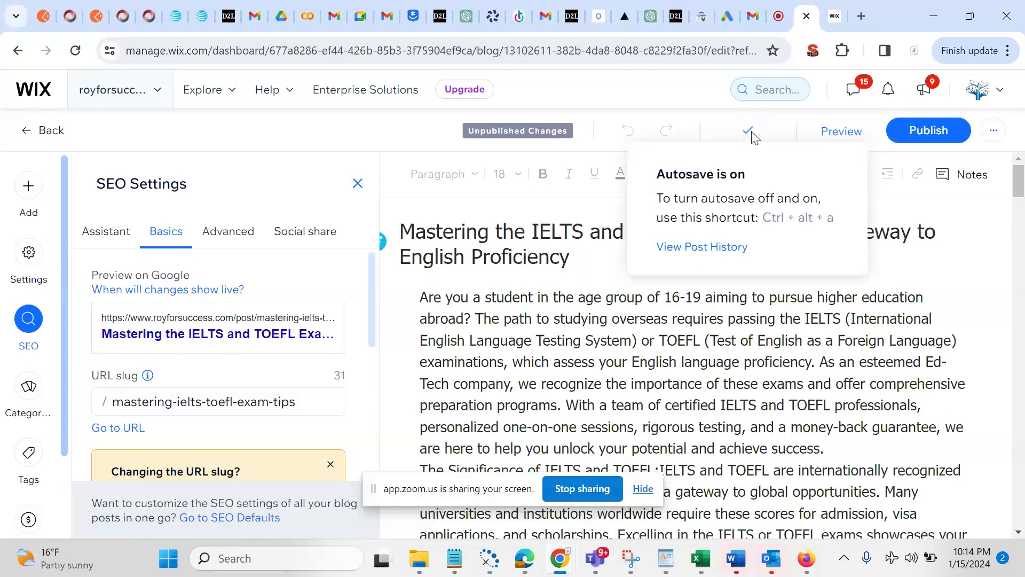
{"action": "left_click_drag", "start_coordinate": [370, 302], "coordinate": [394, 419]}
{"action": "left_click", "coordinate": [199, 385]}
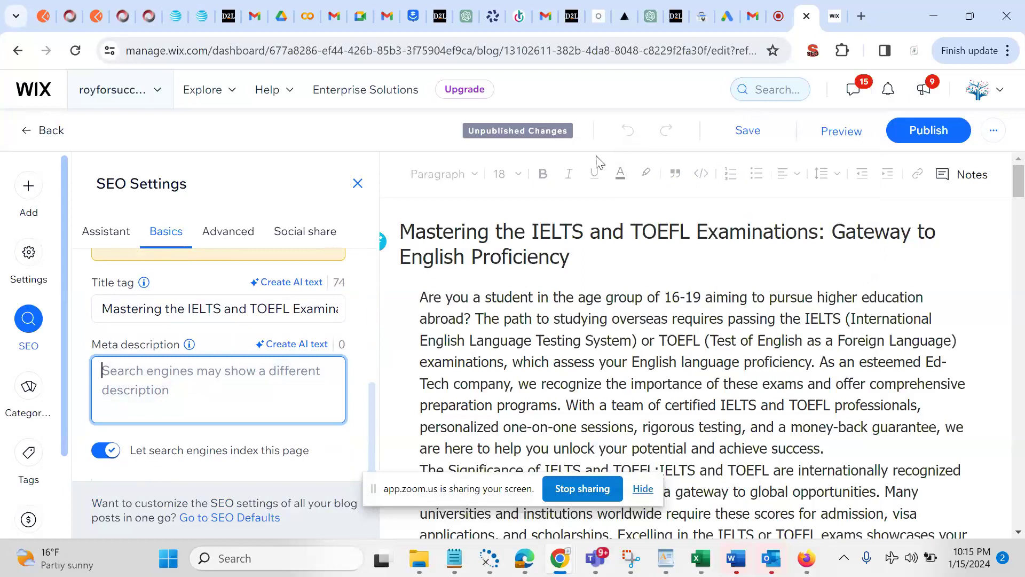
Switch to the ChatGPT conversation containing the SEO URL suggestions and hide the screen-sharing bar covering the message box
{"action": "left_click", "coordinate": [652, 17]}
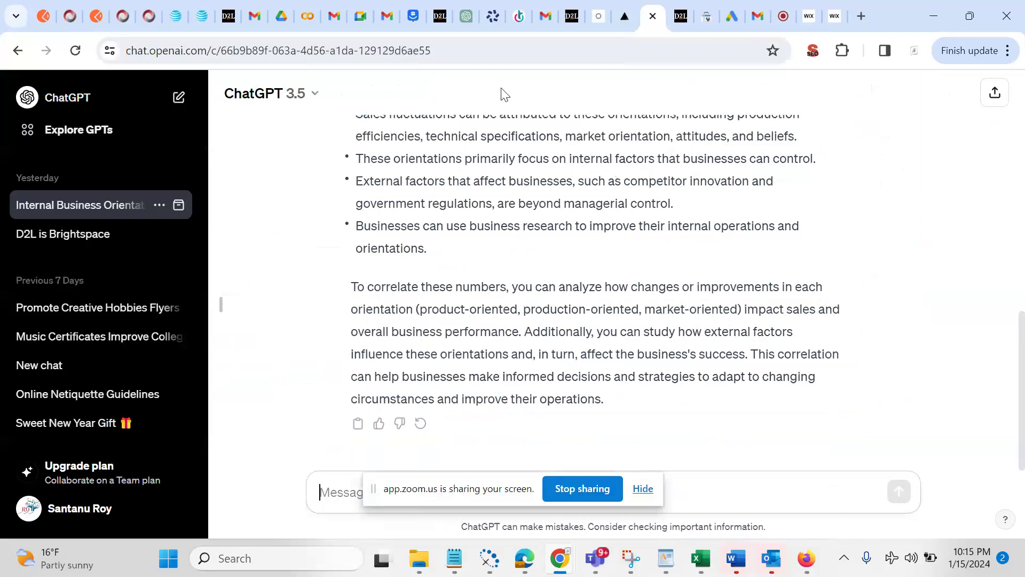
{"action": "left_click", "coordinate": [734, 376]}
{"action": "left_click", "coordinate": [466, 16]}
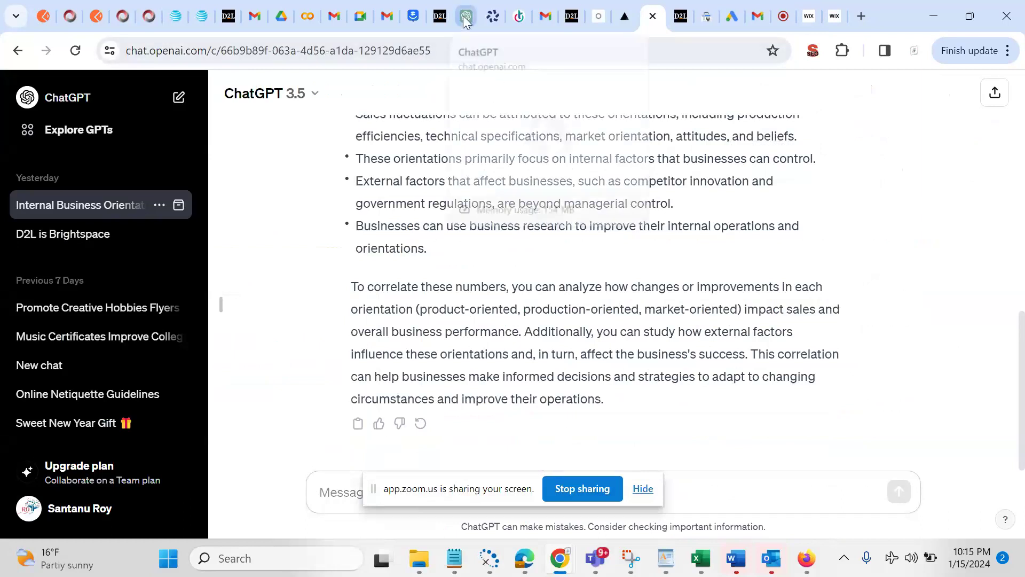
{"action": "left_click", "coordinate": [642, 488]}
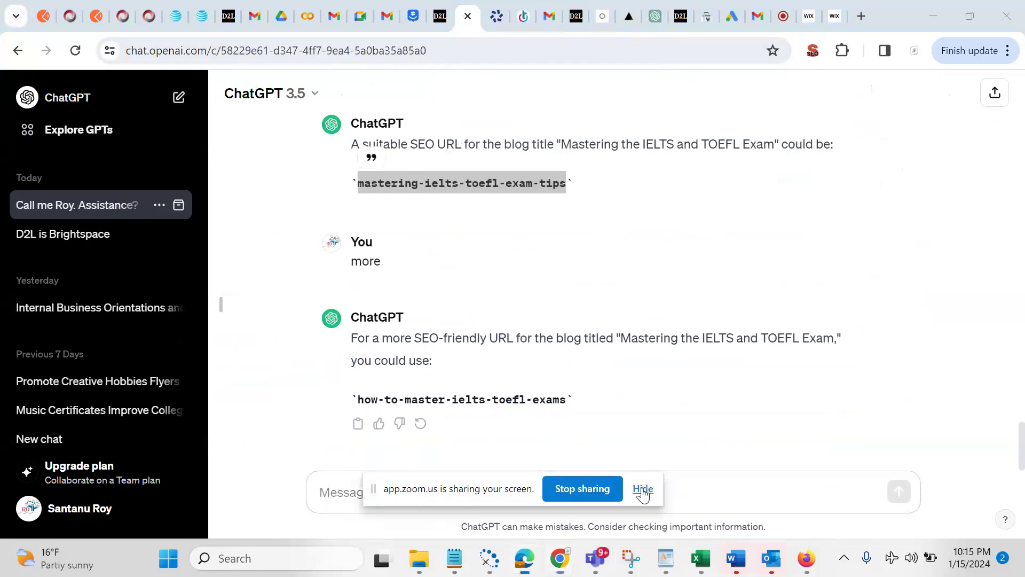
Ask ChatGPT for a meta description with the message "give me meta description with in 160 char and 920 pixels"
{"action": "left_click", "coordinate": [440, 485]}
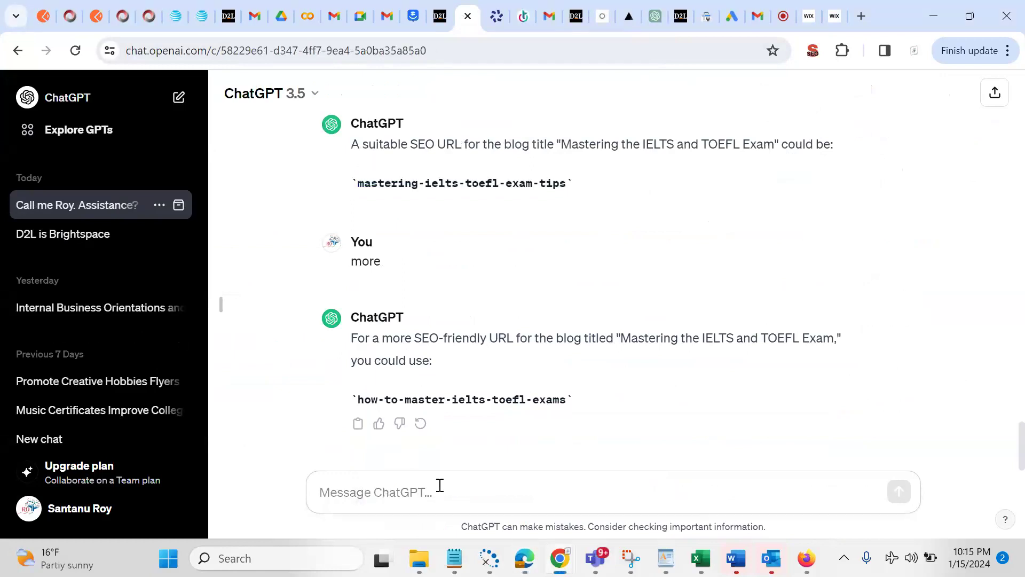
{"action": "type", "text": "give me mta "}
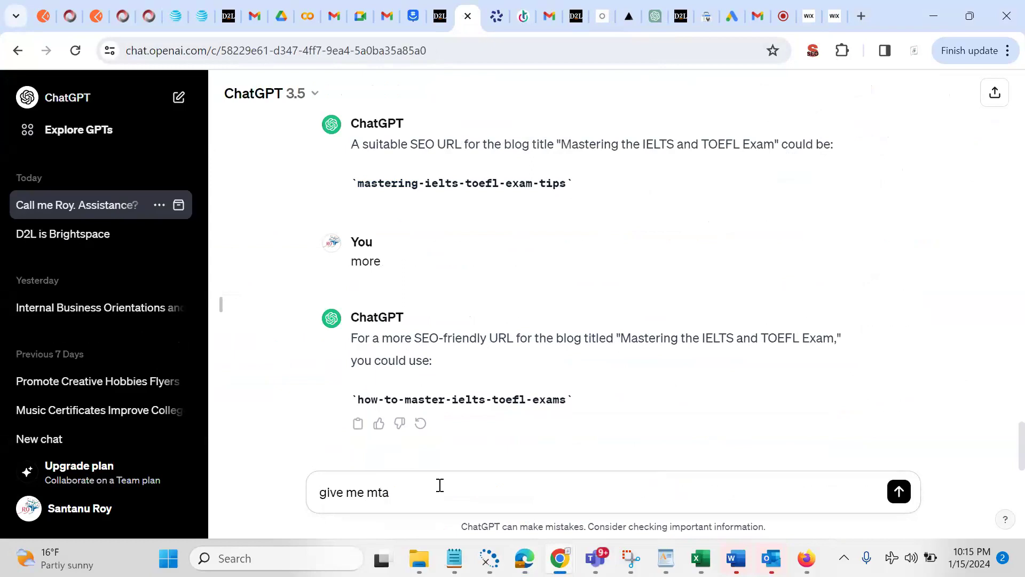
{"action": "key", "text": "BackSpace"}
{"action": "key", "text": "BackSpace"}
{"action": "key", "text": "BackSpace"}
{"action": "type", "text": "eta description "}
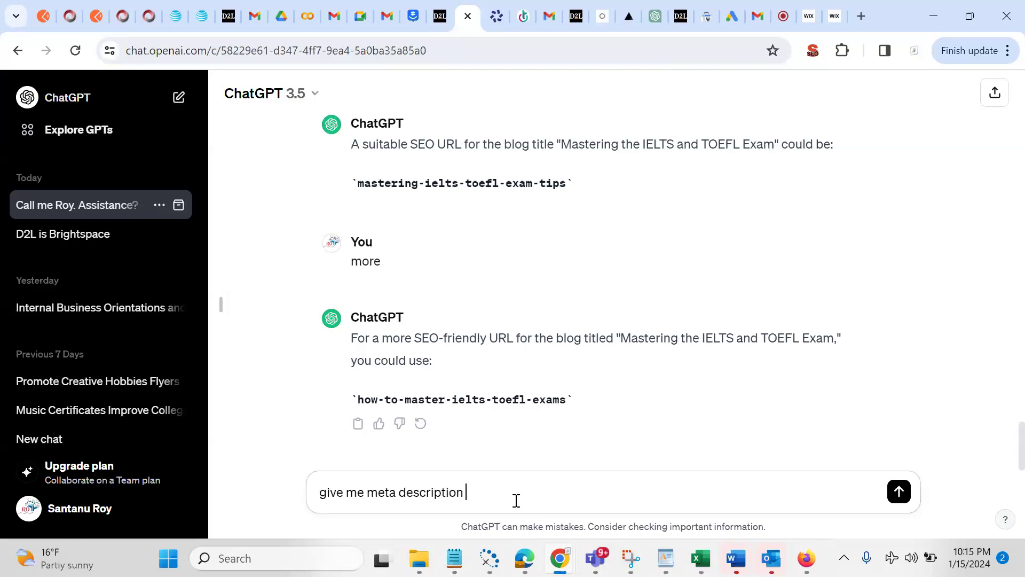
{"action": "type", "text": "with in 160 char and 920 pixels"}
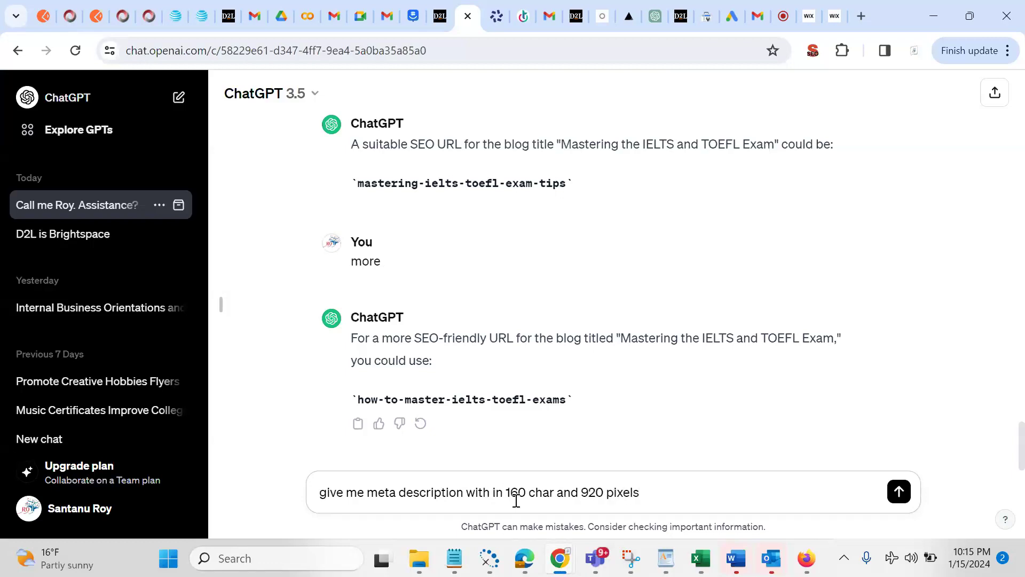
{"action": "key", "text": "Return"}
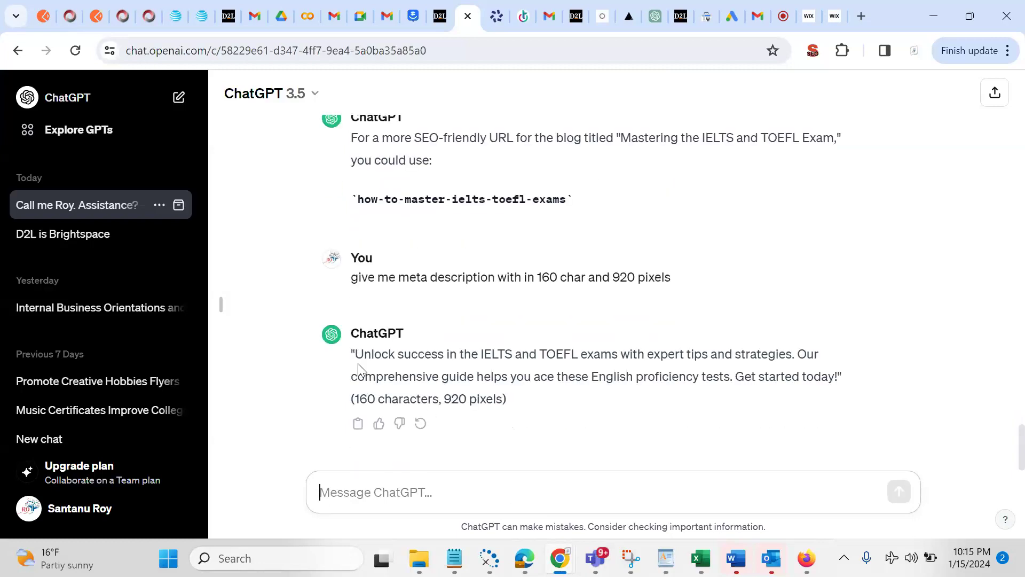
Copy ChatGPT's suggestion from "Unlock success" to "Get started today!" into the Wix post's meta description and save the post
{"action": "left_click_drag", "start_coordinate": [357, 354], "coordinate": [839, 375]}
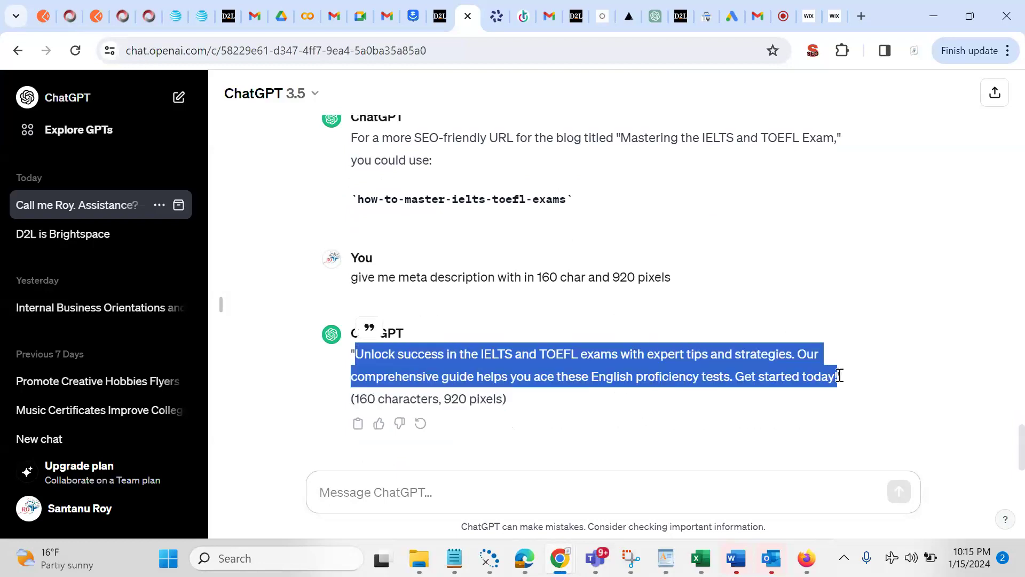
{"action": "left_click", "coordinate": [810, 20]}
{"action": "type", "text": "...TOEFL exams with expert tips and strategies. Our comprehensive guide helps you ace these English proficiency tests. Get started today!"}
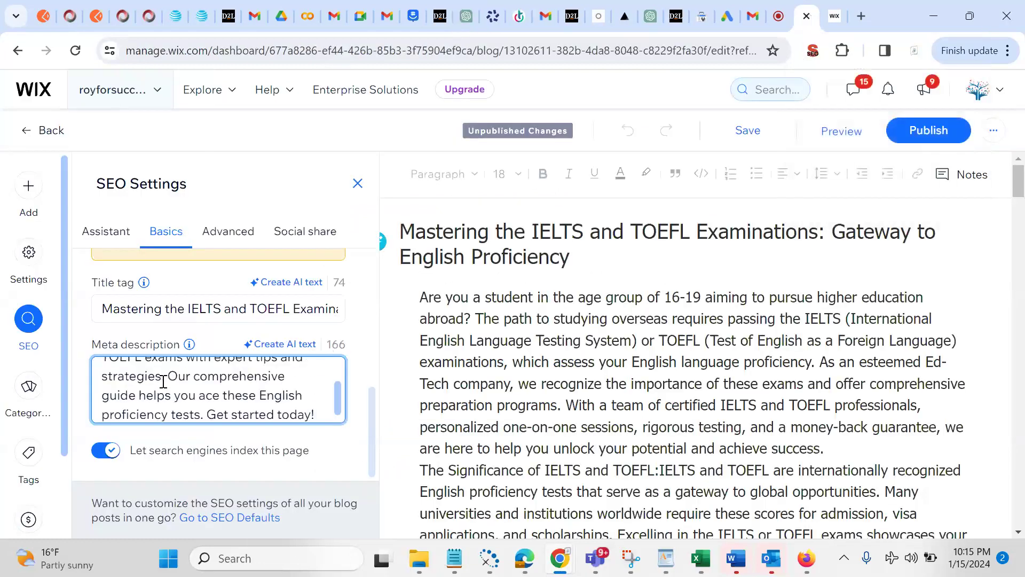
{"action": "left_click", "coordinate": [747, 132]}
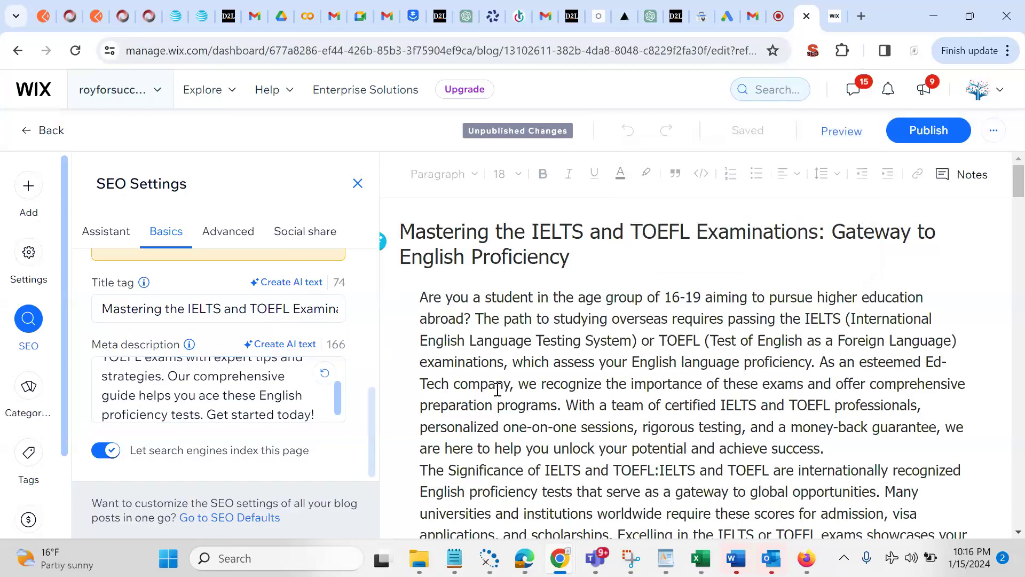
Look over the pasted meta description, and open the meeting chat in the Zoom session in Edge
{"action": "scroll", "coordinate": [342, 409], "scroll_direction": "up", "scroll_amount": 3}
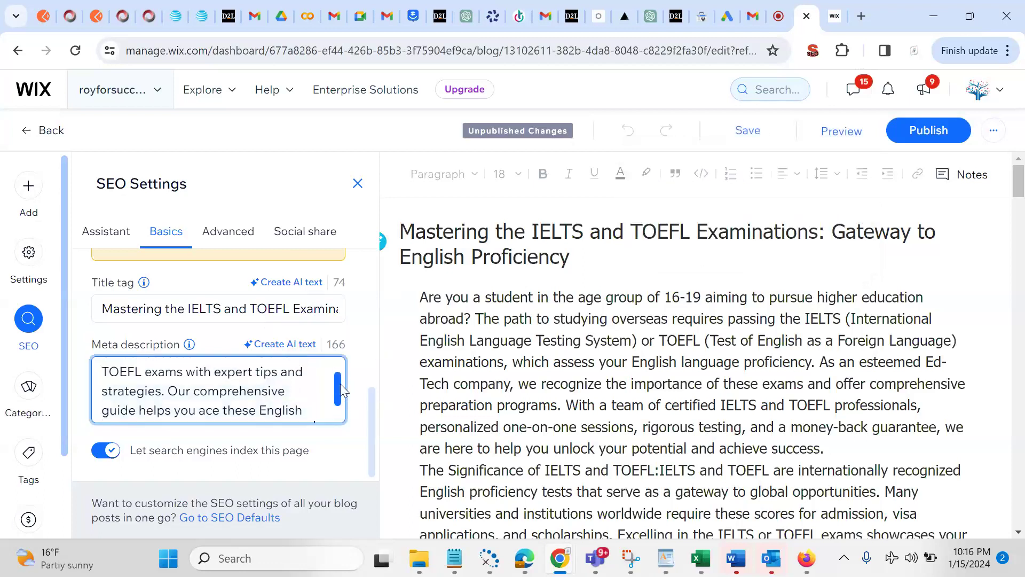
{"action": "left_click", "coordinate": [335, 420]}
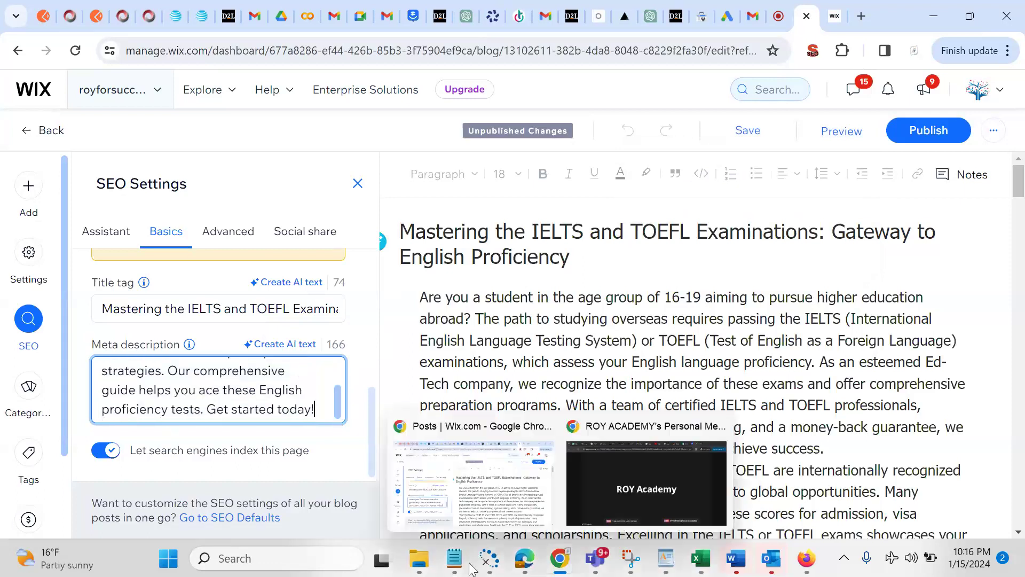
{"action": "mouse_move", "coordinate": [522, 560]}
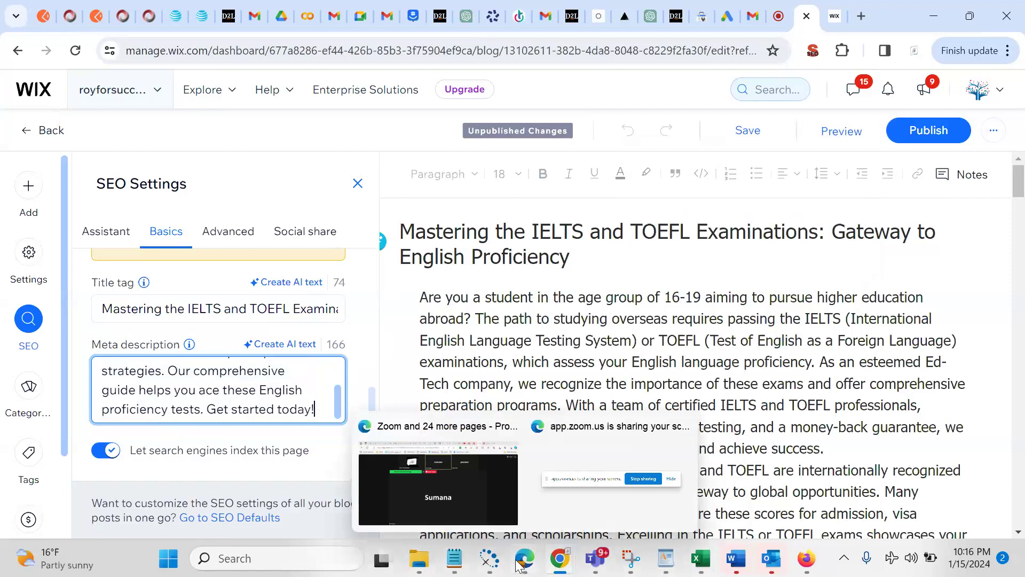
{"action": "left_click", "coordinate": [467, 469]}
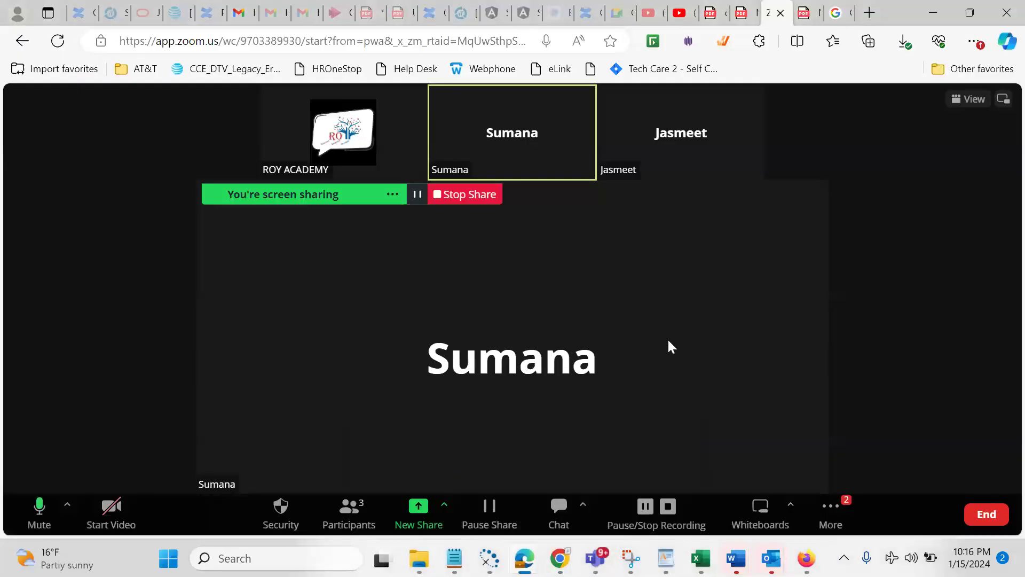
{"action": "left_click", "coordinate": [556, 517]}
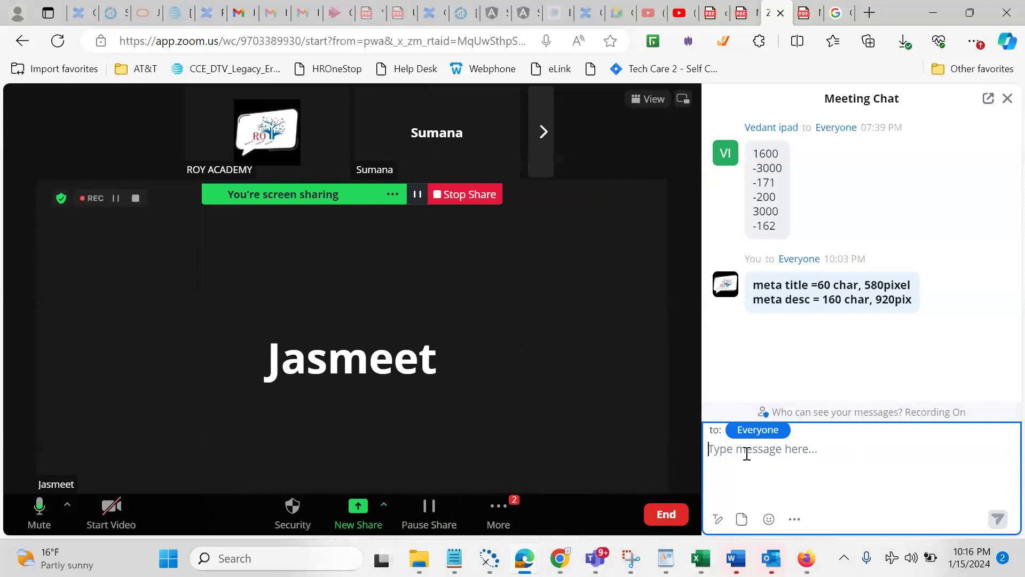
Return to the Chrome window with Wix and open a new tab, entering "man" as the start of an address
{"action": "mouse_move", "coordinate": [562, 563]}
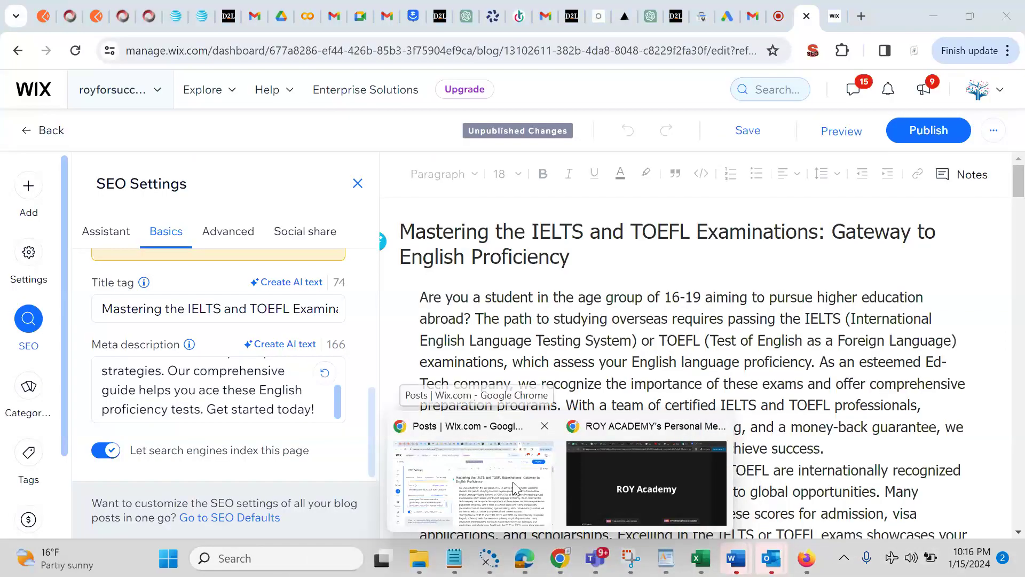
{"action": "left_click", "coordinate": [512, 482]}
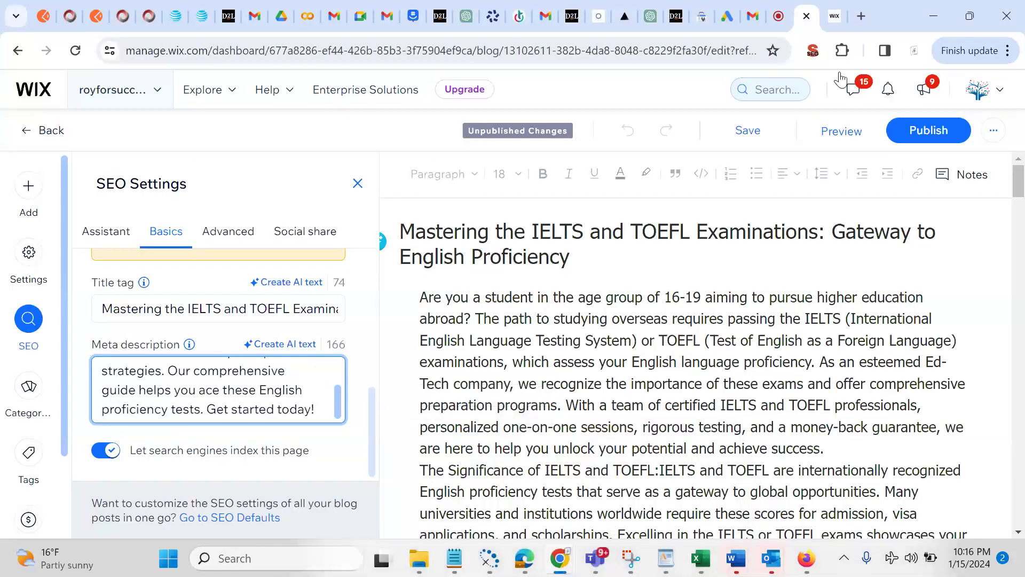
{"action": "left_click", "coordinate": [859, 18]}
{"action": "type", "text": "m"}
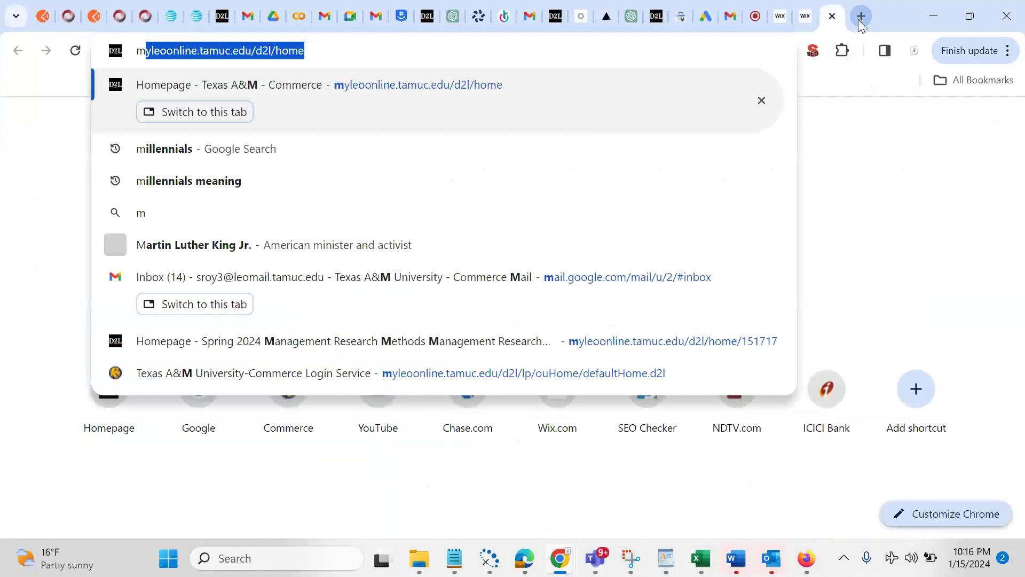
{"action": "type", "text": "an"}
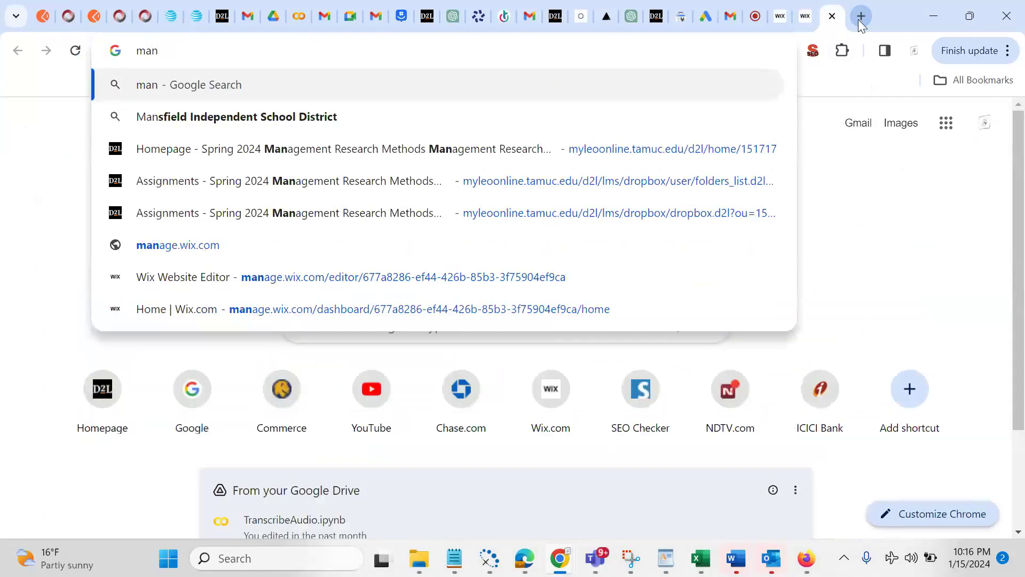
{"action": "mouse_move", "coordinate": [730, 572]}
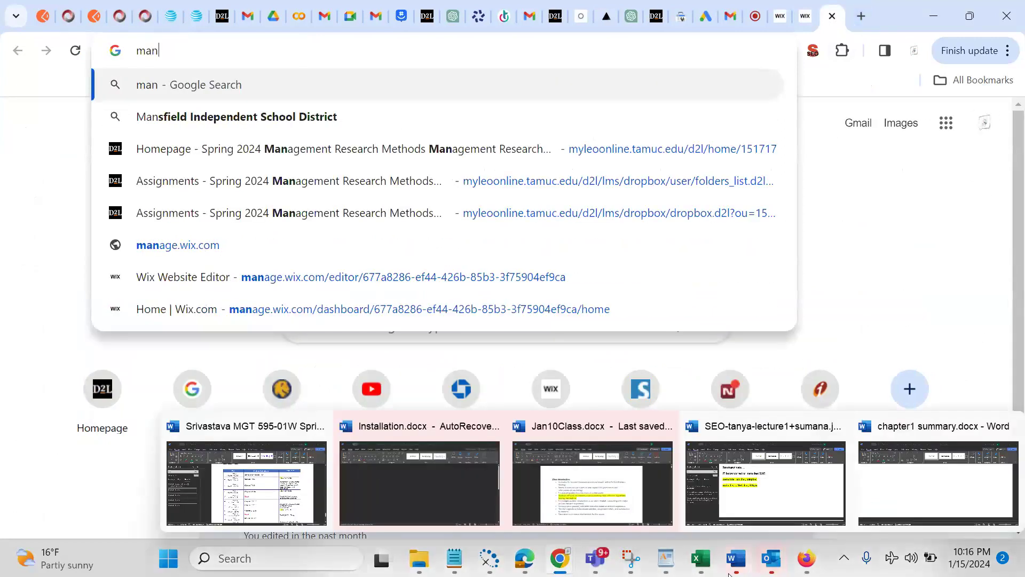
{"action": "mouse_move", "coordinate": [531, 570]}
{"action": "left_click", "coordinate": [453, 478]}
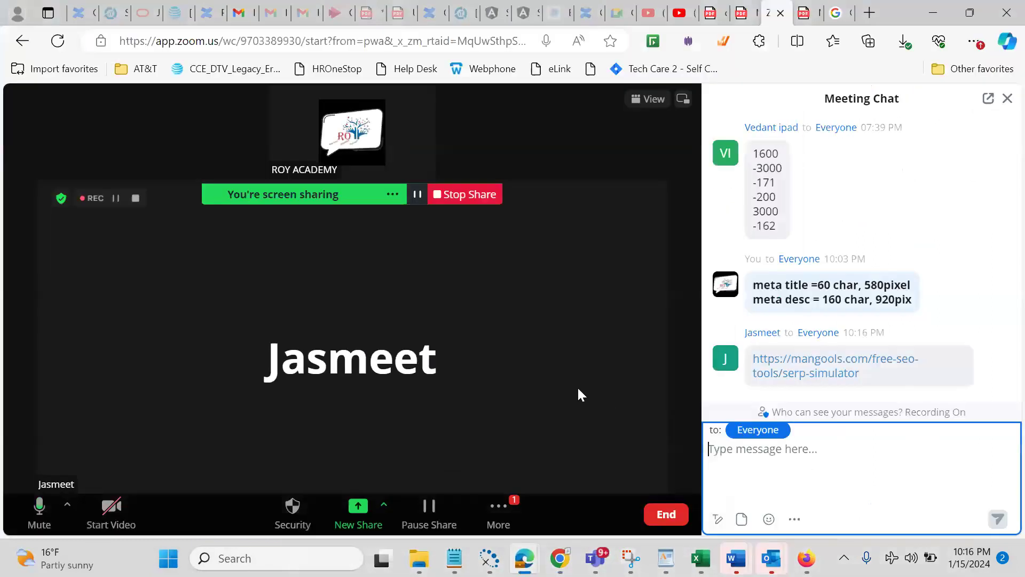
{"action": "left_click", "coordinate": [866, 380]}
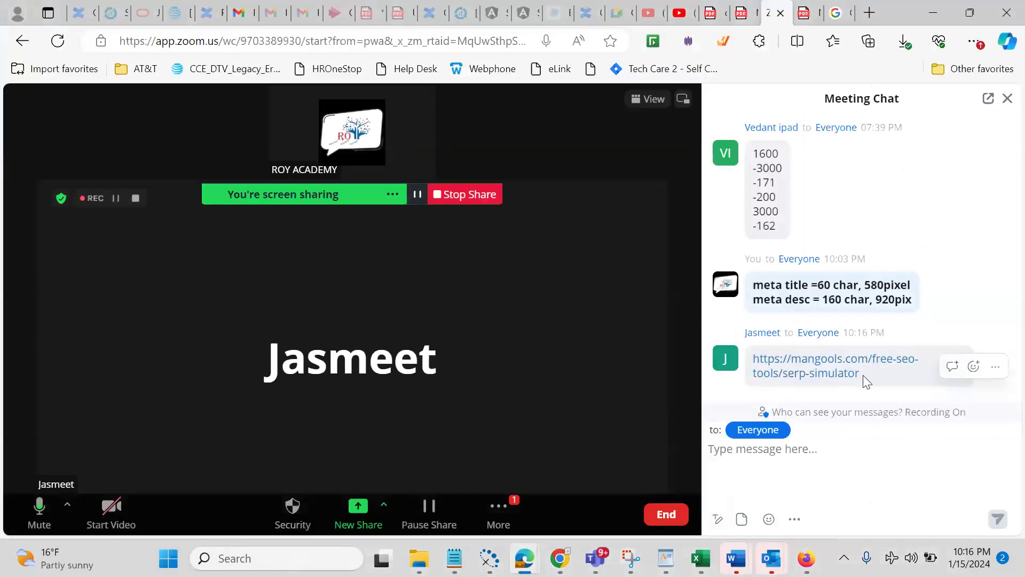
{"action": "left_click_drag", "start_coordinate": [866, 381], "coordinate": [751, 361]}
{"action": "key", "text": "ctrl+c"}
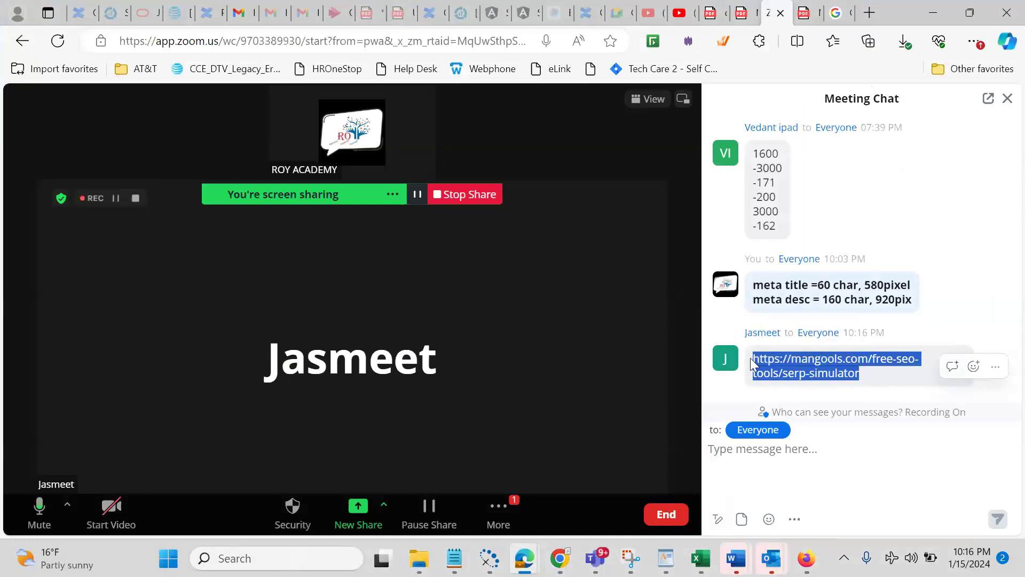
Load the copied Mangools SERP simulator link in the new Chrome tab, replacing the partial address
{"action": "left_click", "coordinate": [556, 572]}
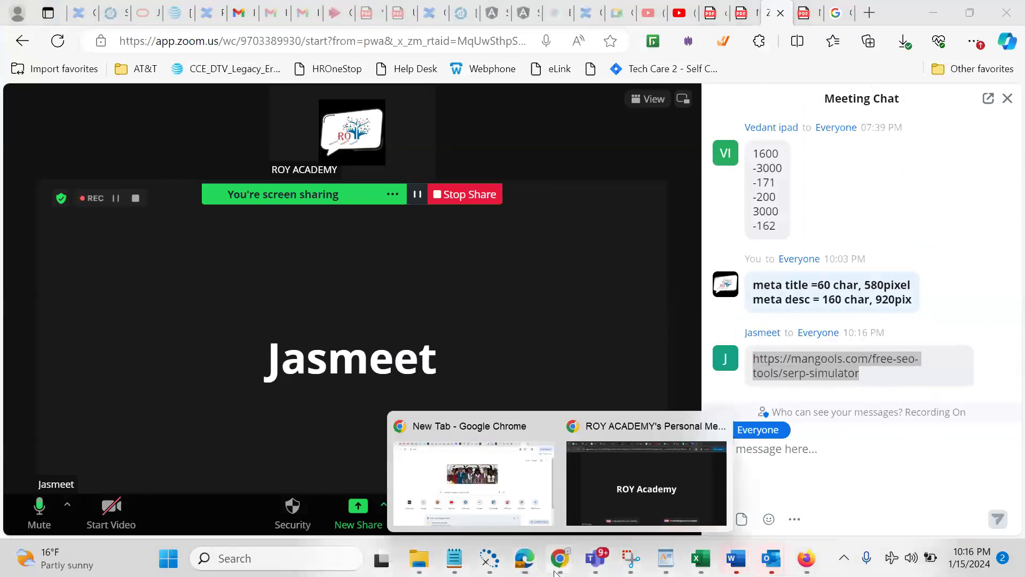
{"action": "left_click", "coordinate": [522, 479]}
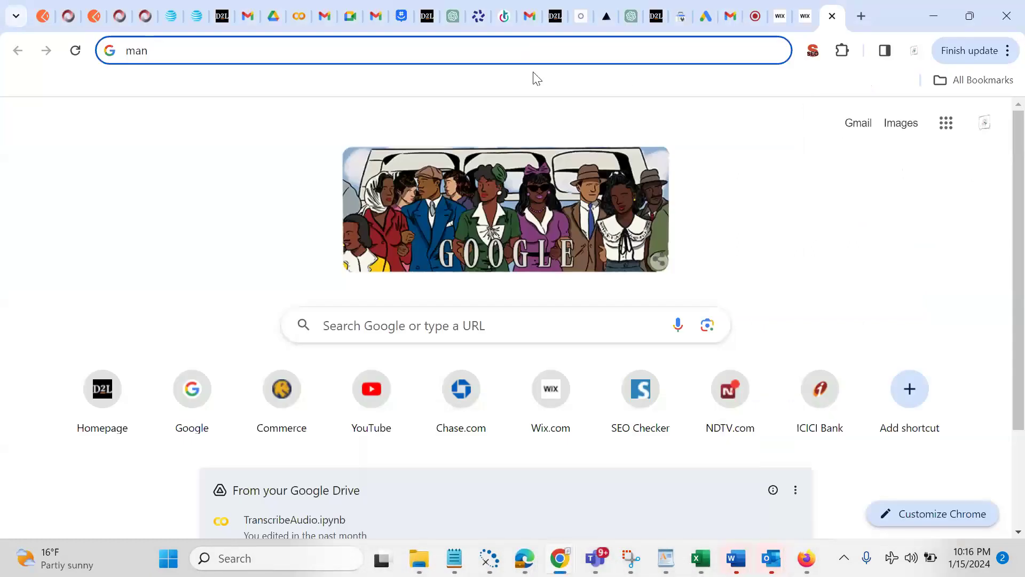
{"action": "key", "text": "ctrl+a"}
{"action": "key", "text": "ctrl+v"}
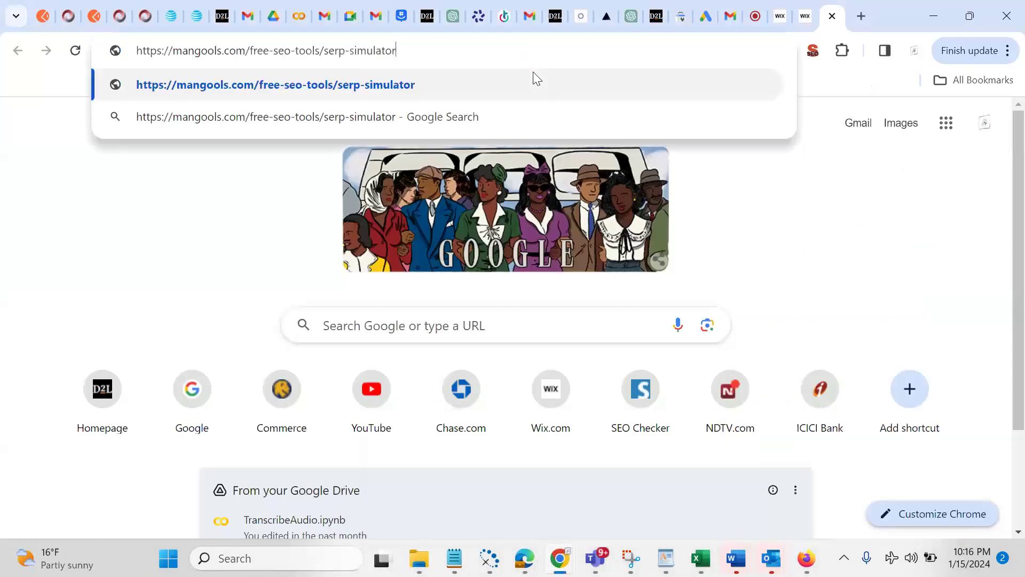
{"action": "key", "text": "Return"}
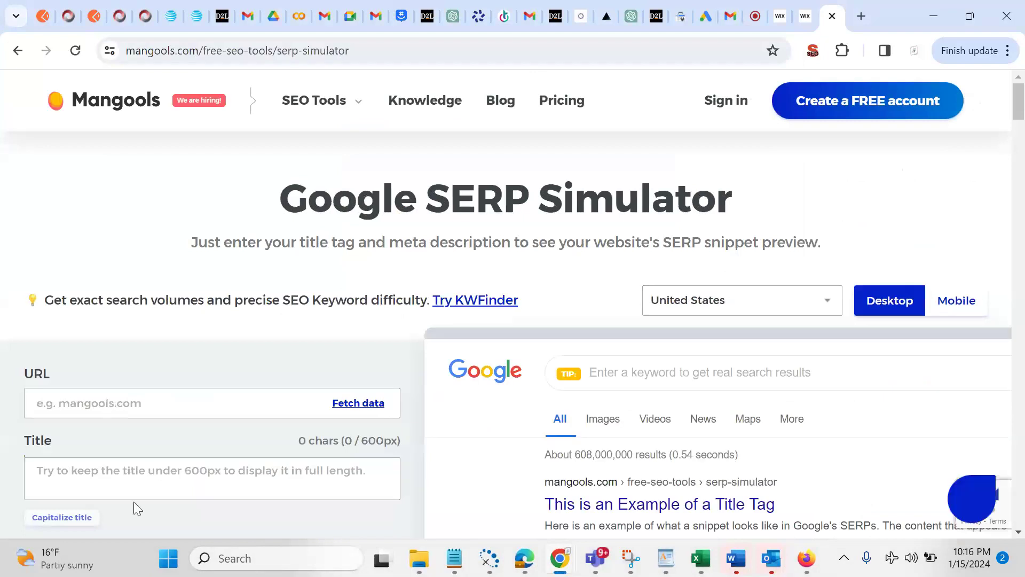
Copy the suggested meta description from the ChatGPT conversation and return to the Mangools SERP simulator
{"action": "mouse_move", "coordinate": [561, 561]}
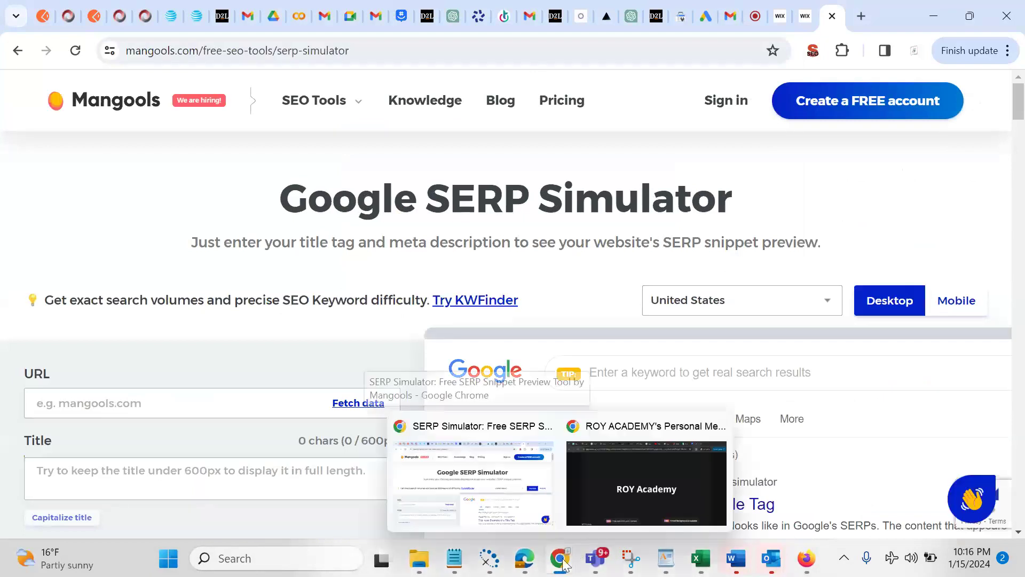
{"action": "left_click", "coordinate": [458, 24]}
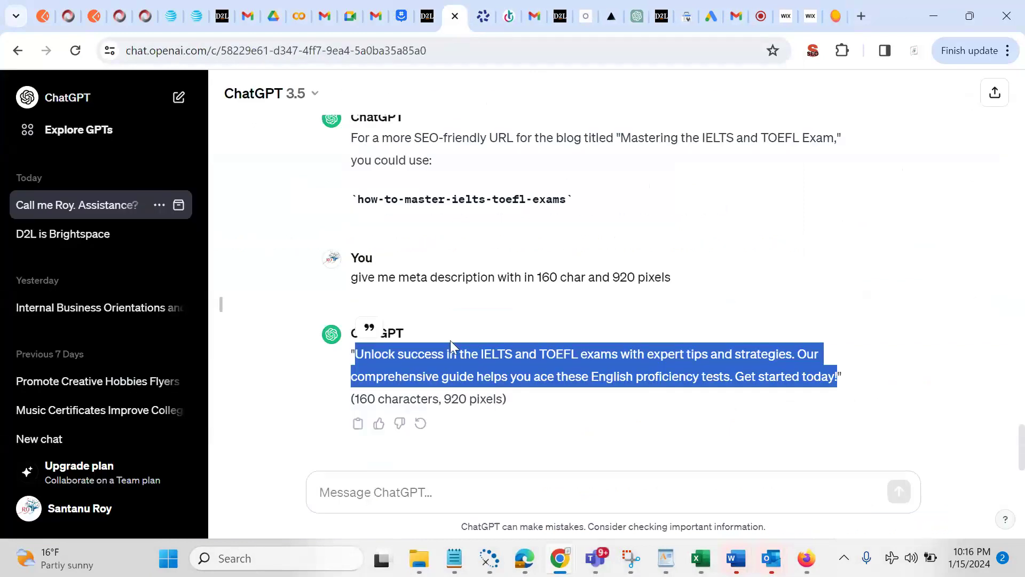
{"action": "left_click", "coordinate": [836, 16]}
{"action": "left_click", "coordinate": [64, 475]}
{"action": "type", "text": "Unlock success in the IELTS and TOEFL exams with expert tips and strategies. Our comprehensive guide helps you ace these English proficiency tests. Get started today!"}
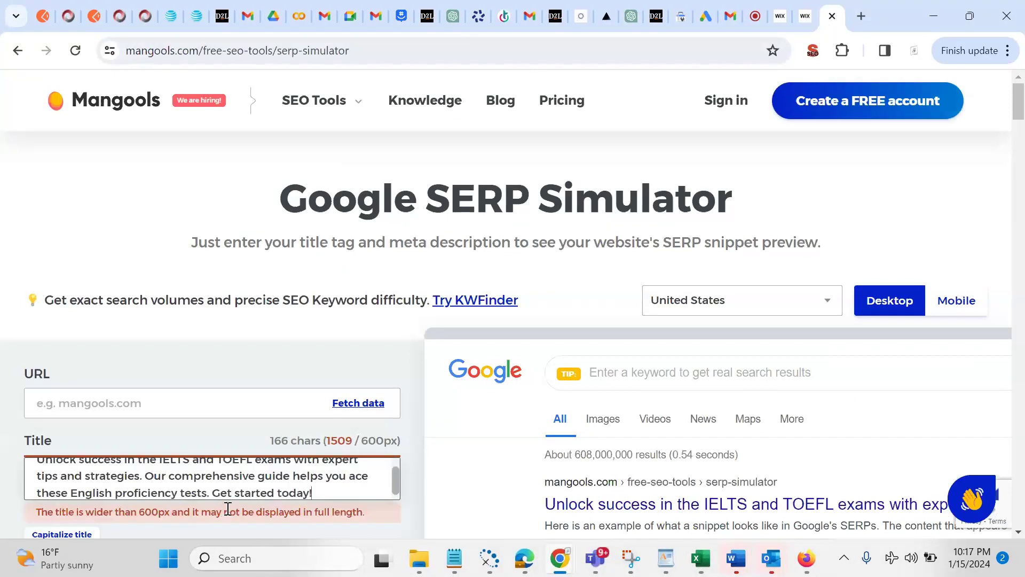
{"action": "key", "text": "ctrl+a"}
{"action": "key", "text": "ctrl+c"}
{"action": "key", "text": "BackSpace"}
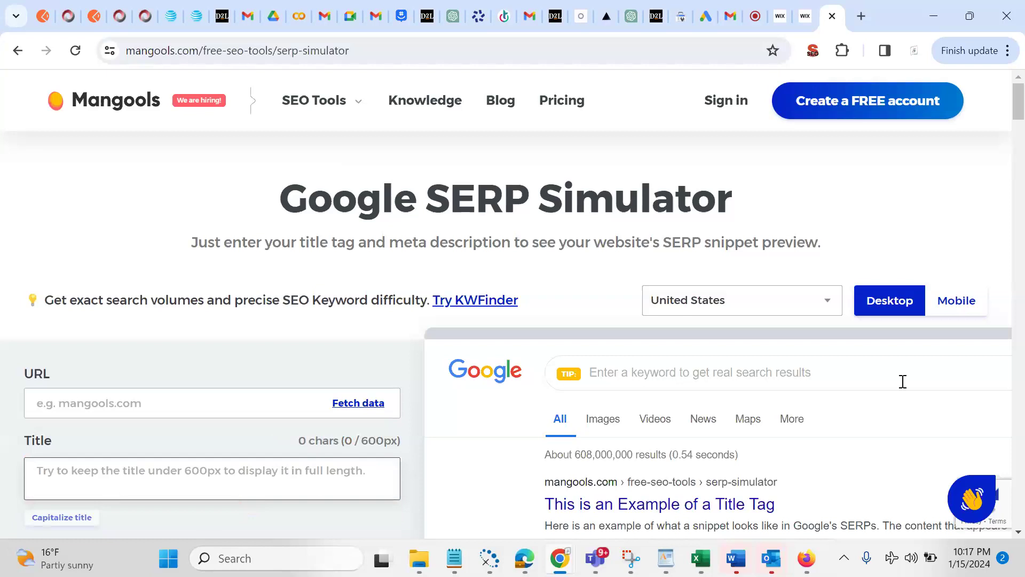
Paste the copied IELTS and TOEFL meta description into the SERP simulator's Description field
{"action": "left_click_drag", "start_coordinate": [1021, 118], "coordinate": [1020, 134]}
{"action": "left_click", "coordinate": [254, 398]}
{"action": "key", "text": "ctrl+v"}
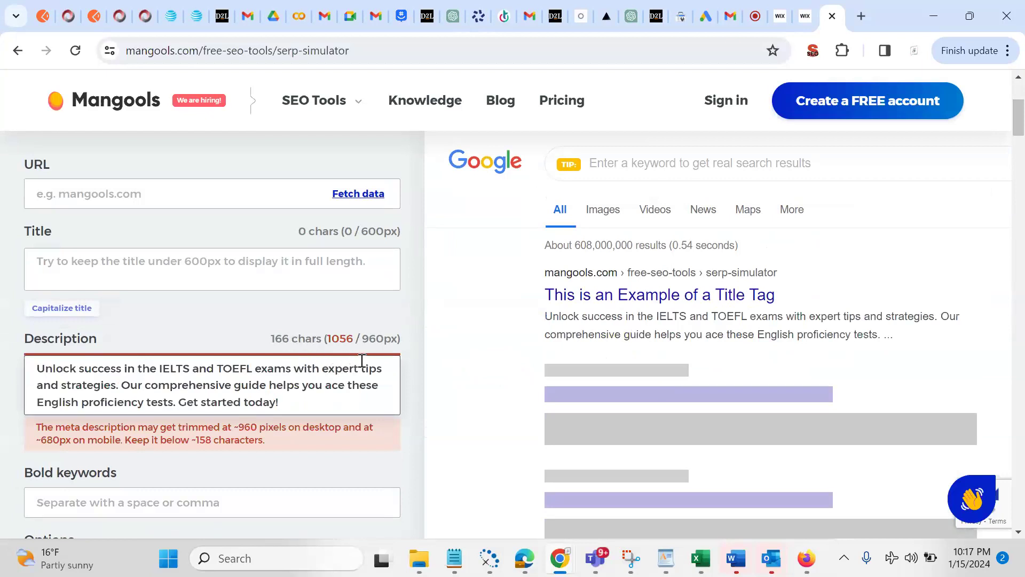
Shorten the simulator's description by deleting the word "comprehensive" and the closing sentence "Get started today!"
{"action": "left_click", "coordinate": [180, 403]}
{"action": "double_click", "coordinate": [176, 392]}
{"action": "key", "text": "BackSpace"}
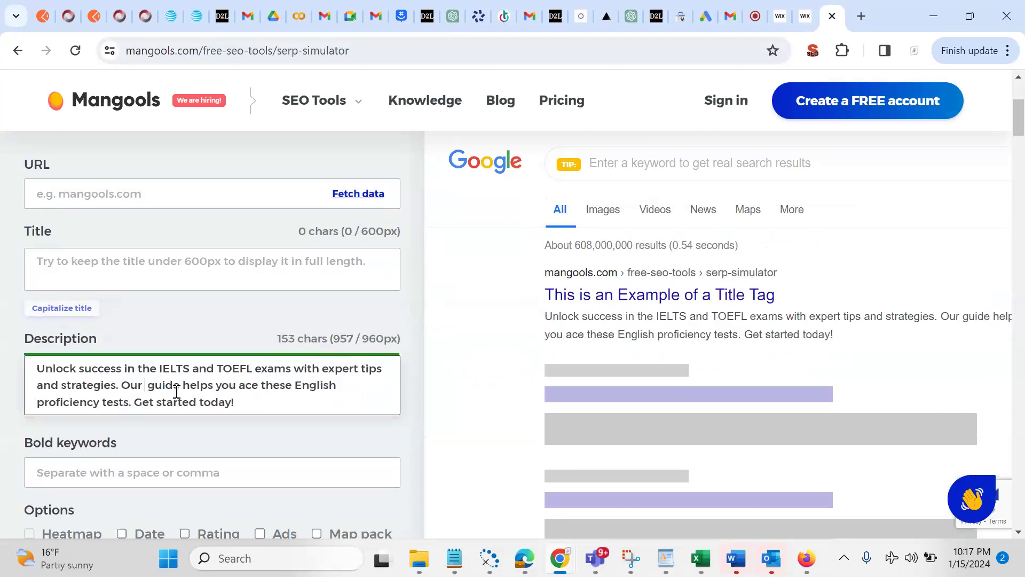
{"action": "key", "text": "BackSpace"}
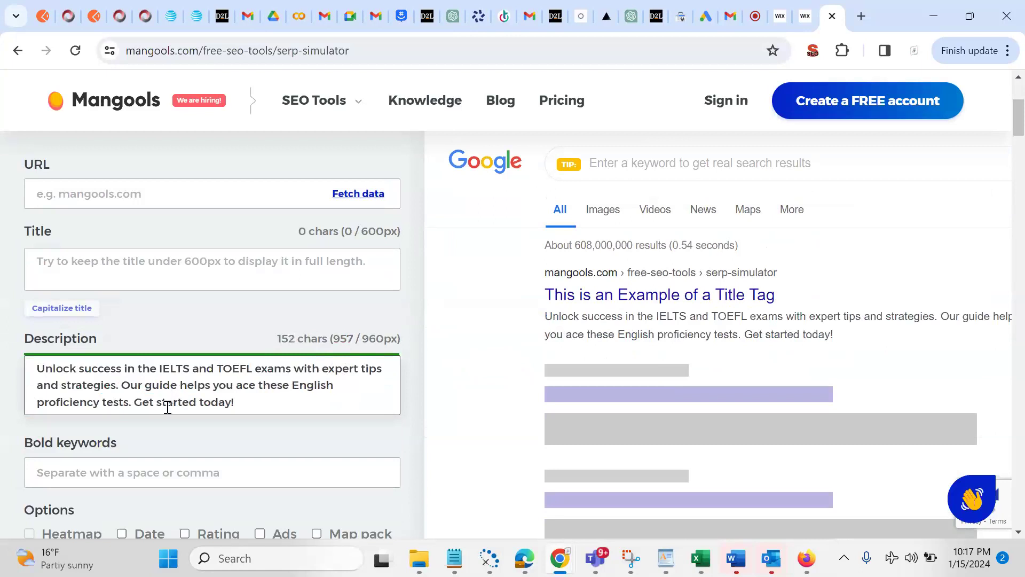
{"action": "left_click", "coordinate": [132, 404]}
{"action": "key", "text": "shift+End"}
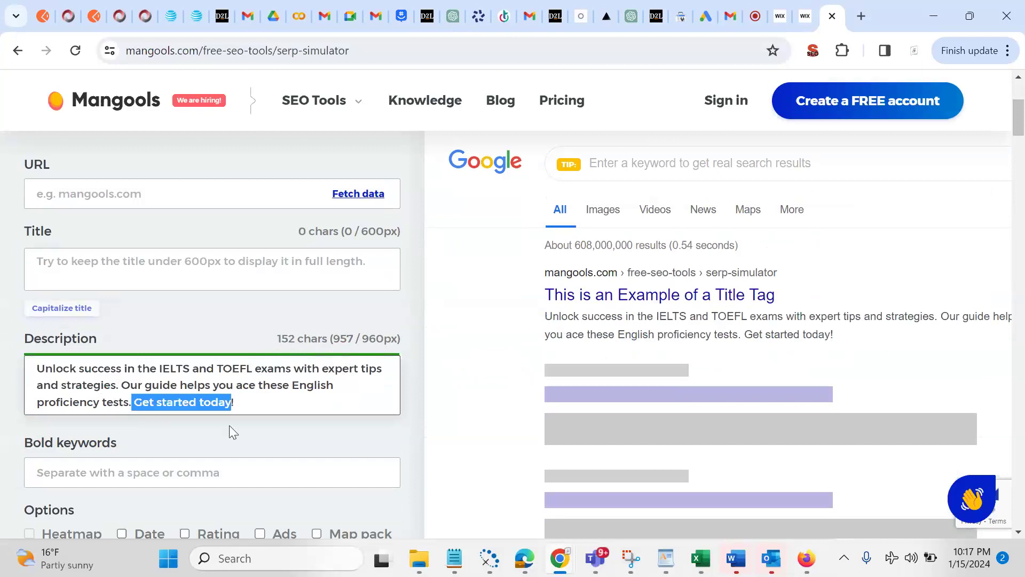
{"action": "key", "text": "BackSpace"}
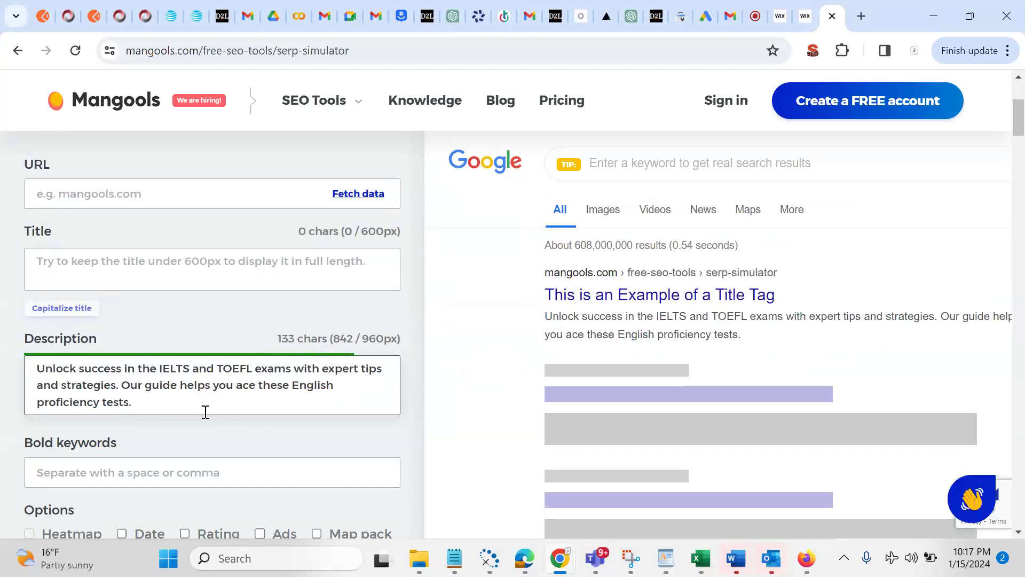
Replace the IELTS and TOEFL post's meta description in Wix with the shortened simulator text, and save and publish the post
{"action": "key", "text": "ctrl+a"}
{"action": "key", "text": "ctrl+c"}
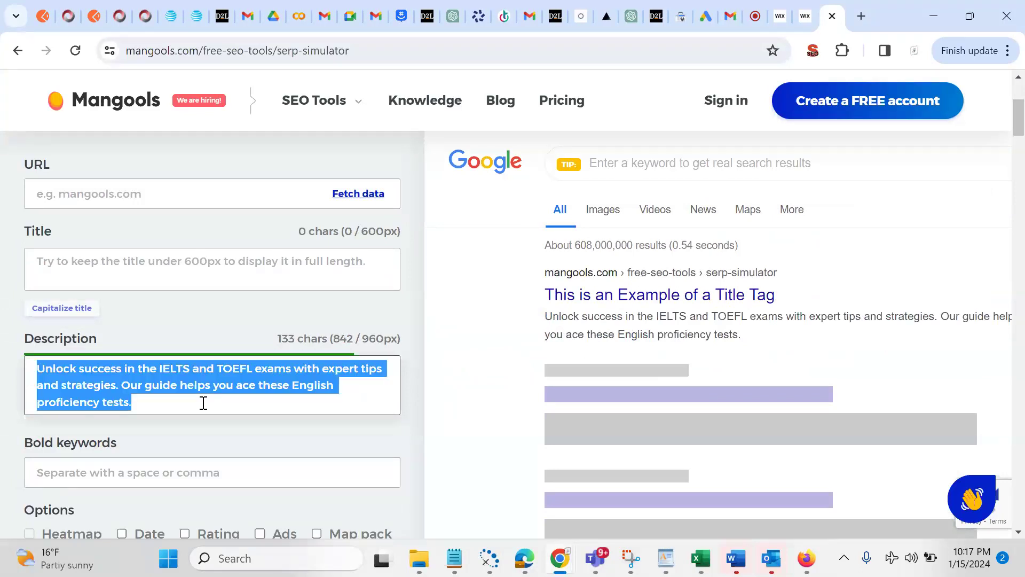
{"action": "left_click", "coordinate": [779, 16]}
{"action": "key", "text": "ctrl+a"}
{"action": "key", "text": "ctrl+v"}
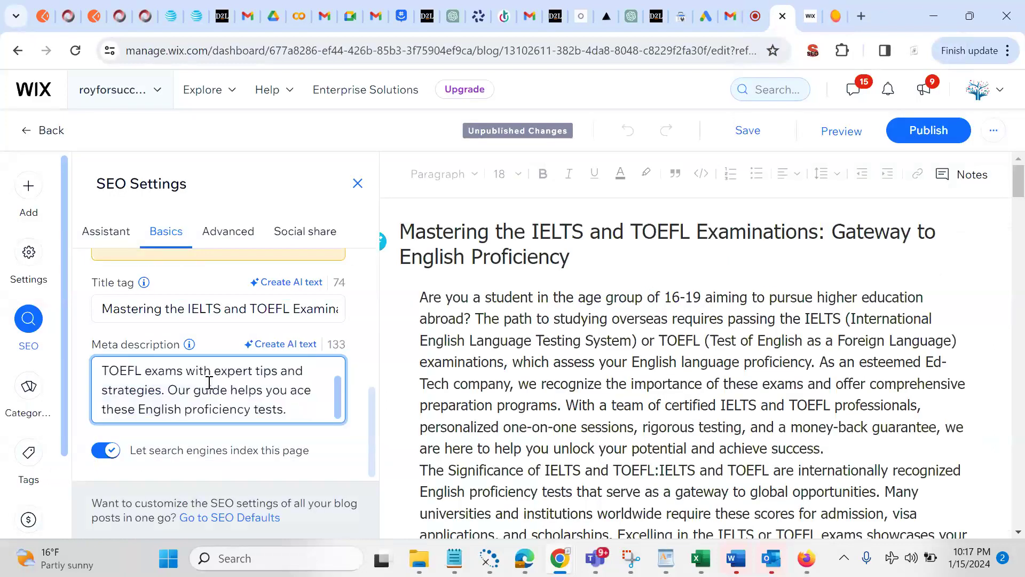
{"action": "left_click", "coordinate": [749, 135]}
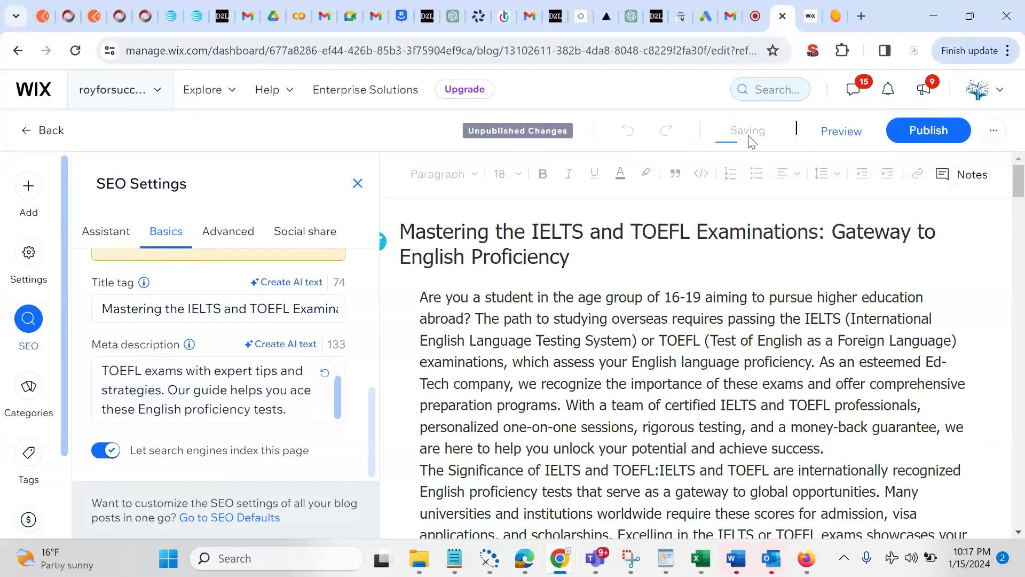
{"action": "left_click", "coordinate": [940, 131]}
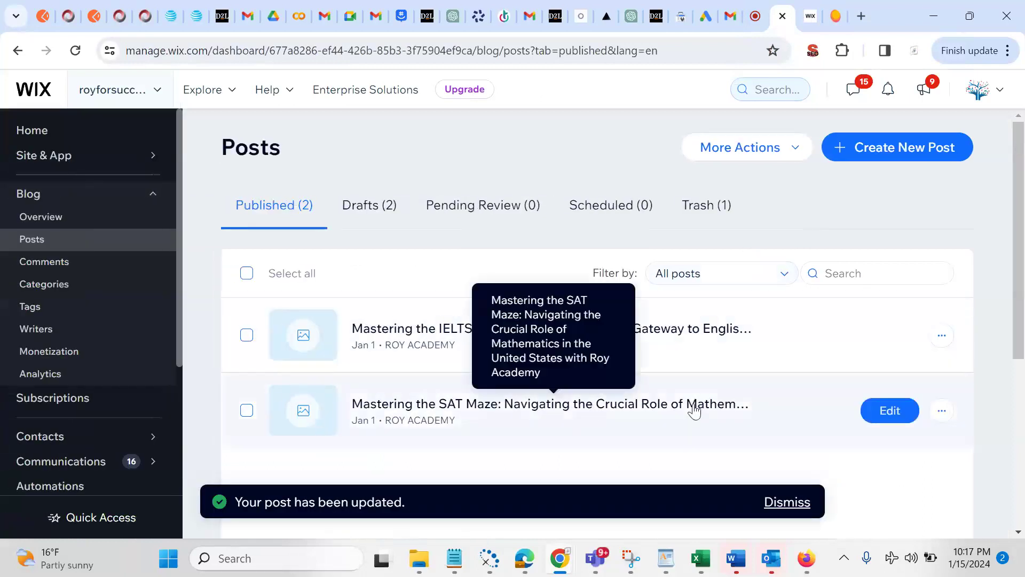
Open the published "Mastering the SAT Maze" post for editing and show the URL slug in its basic SEO settings
{"action": "left_click", "coordinate": [895, 414]}
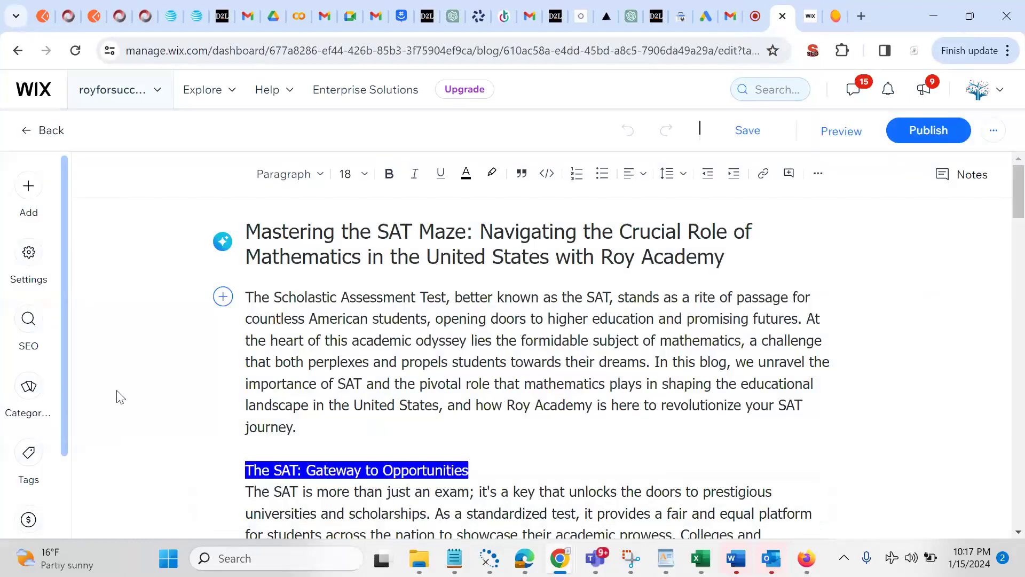
{"action": "left_click", "coordinate": [30, 331]}
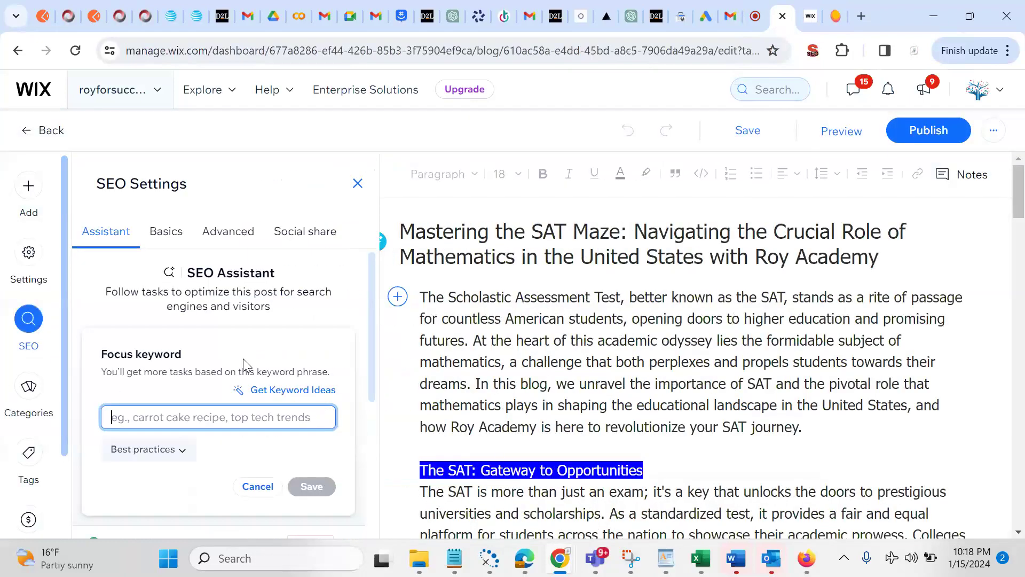
{"action": "left_click", "coordinate": [174, 239]}
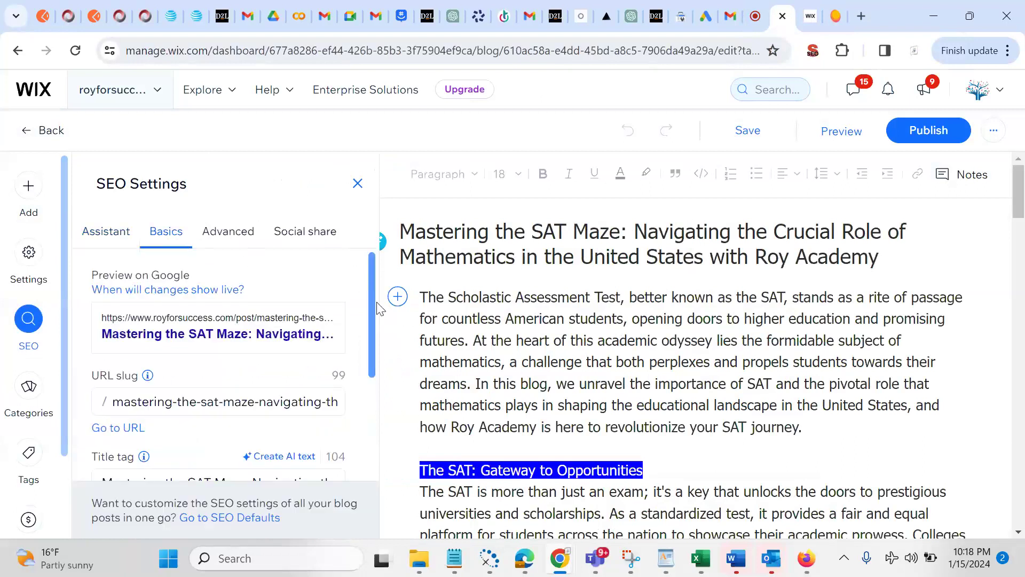
{"action": "left_click_drag", "start_coordinate": [372, 299], "coordinate": [299, 348]}
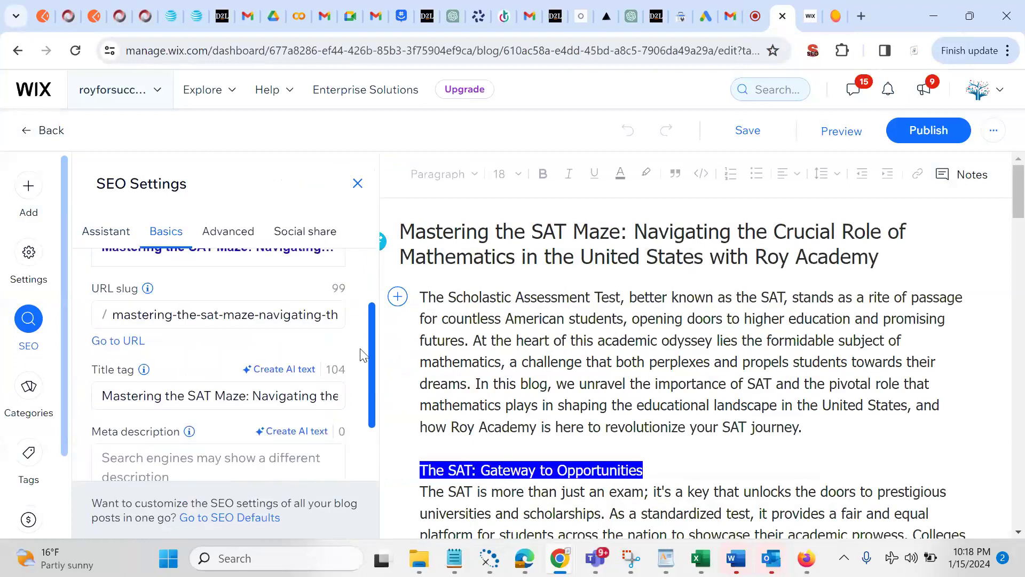
Copy the SAT post's current URL slug into a new message in the ChatGPT conversation holding the IELTS and TOEFL suggestions
{"action": "triple_click", "coordinate": [240, 319]}
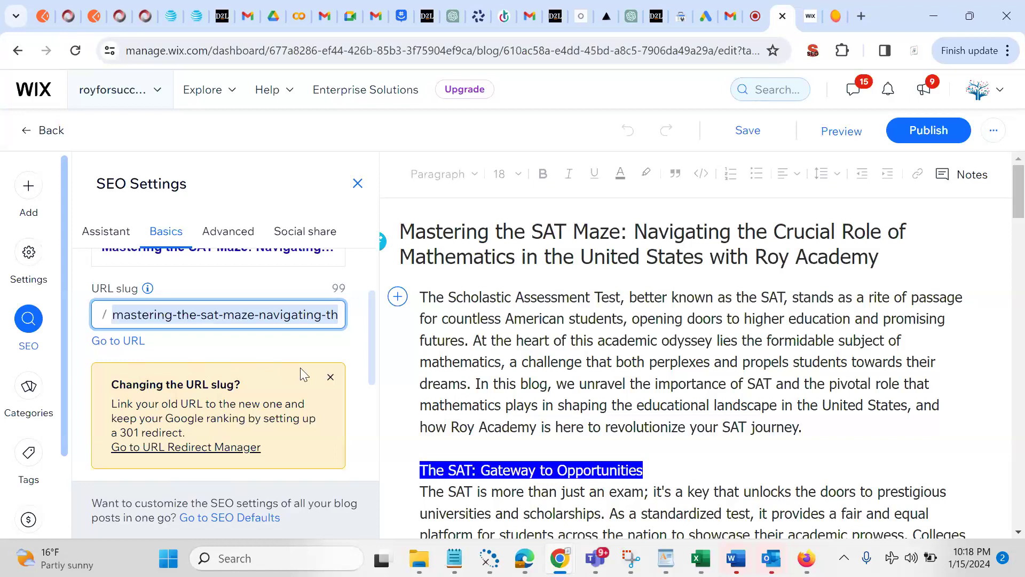
{"action": "left_click", "coordinate": [627, 25]}
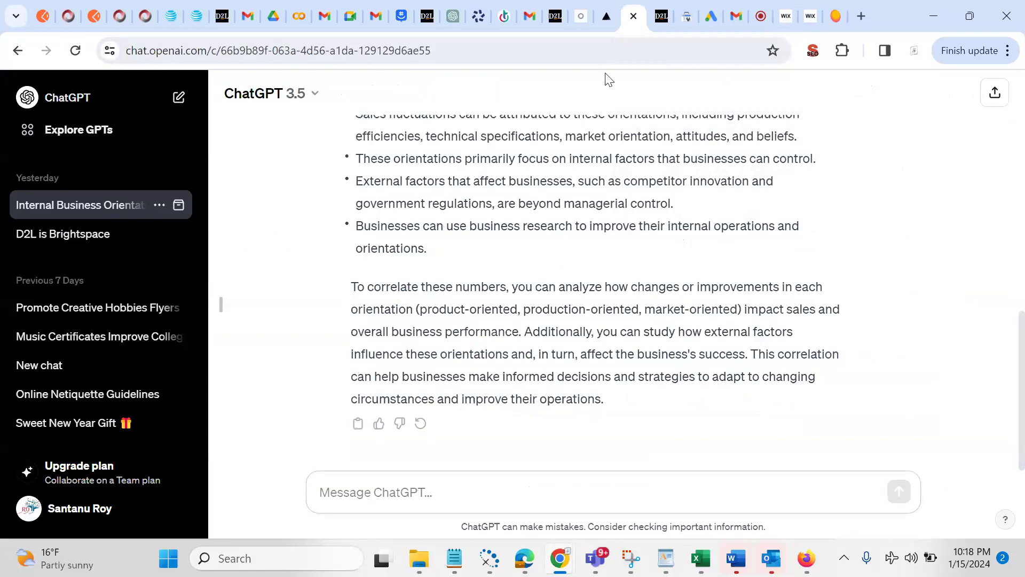
{"action": "left_click", "coordinate": [634, 17]}
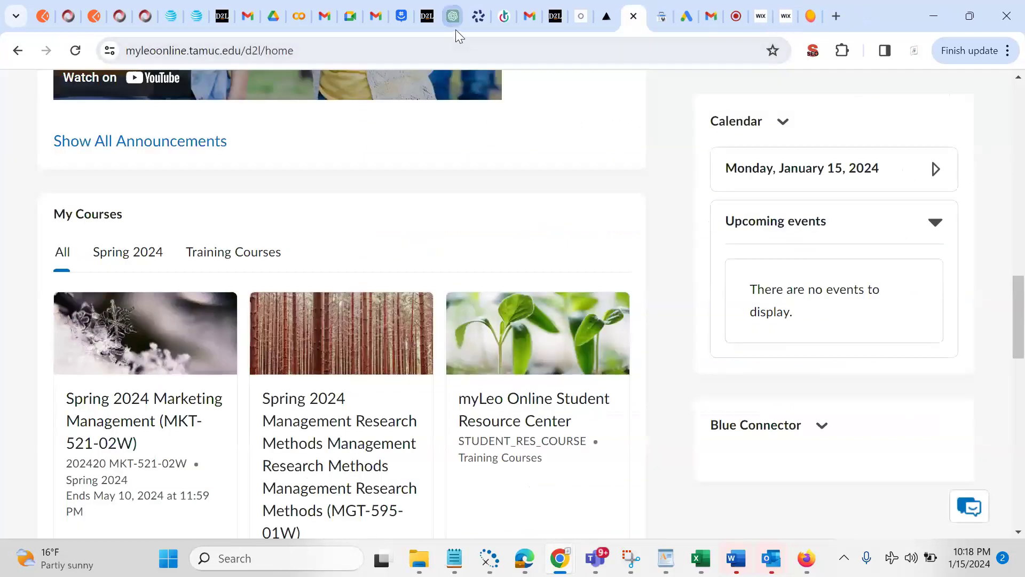
{"action": "left_click", "coordinate": [454, 24]}
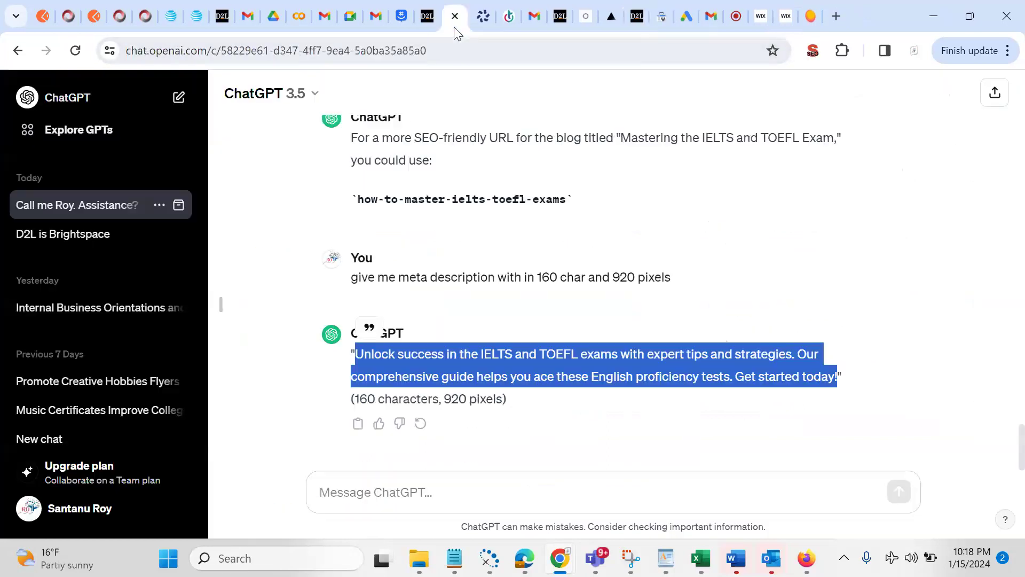
{"action": "left_click", "coordinate": [364, 483]}
{"action": "type", "text": "mastering-the-sat-maze-navigating-the-crucial-role-of-mathematics-in-the-united-states-with-roy-aca"}
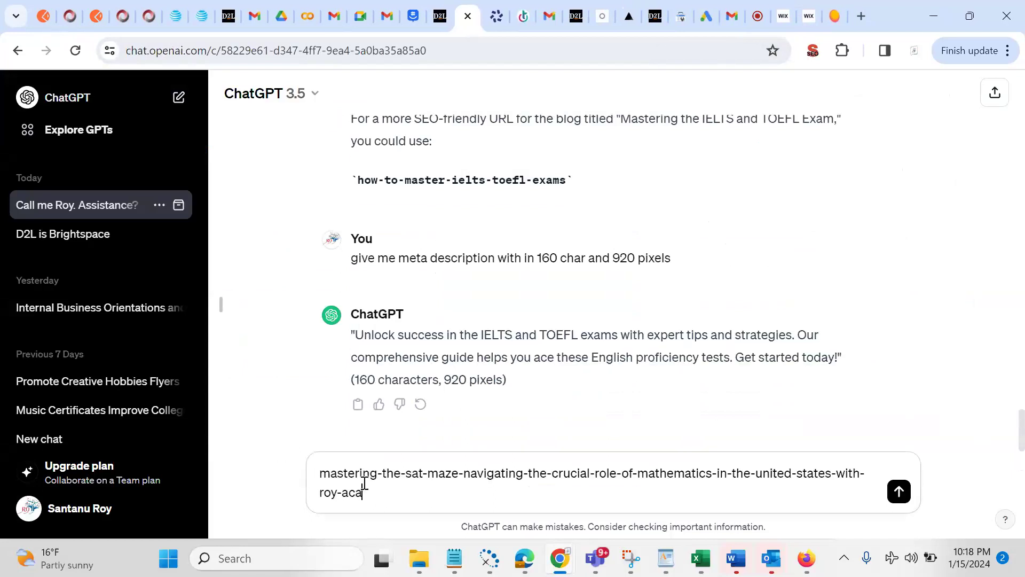
{"action": "key", "text": "shift+Return"}
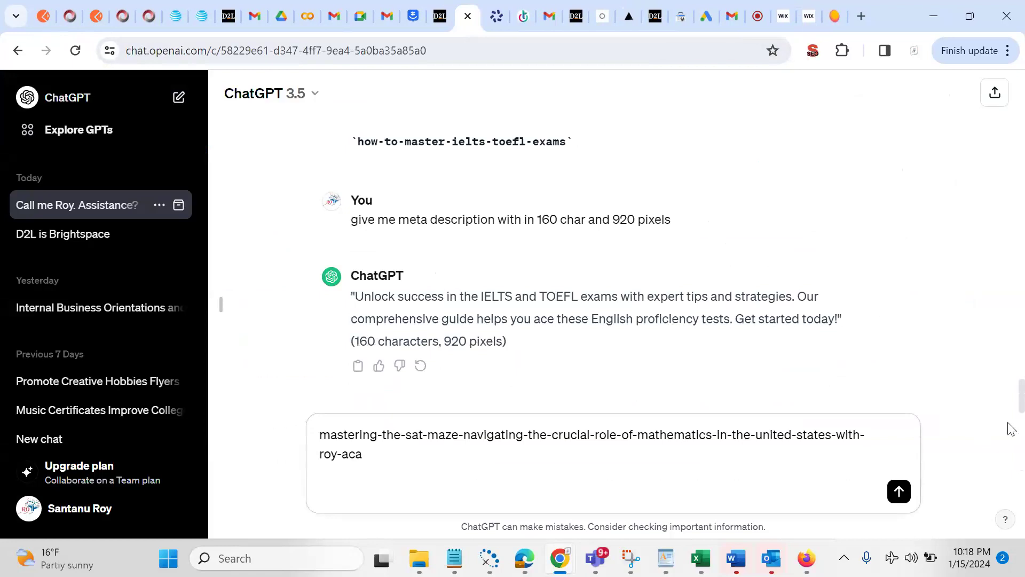
Reuse the earlier prompt "this is blog title, give me SEO url" above the pasted slug and send the message to ChatGPT
{"action": "scroll", "coordinate": [1022, 411], "scroll_direction": "up", "scroll_amount": 3}
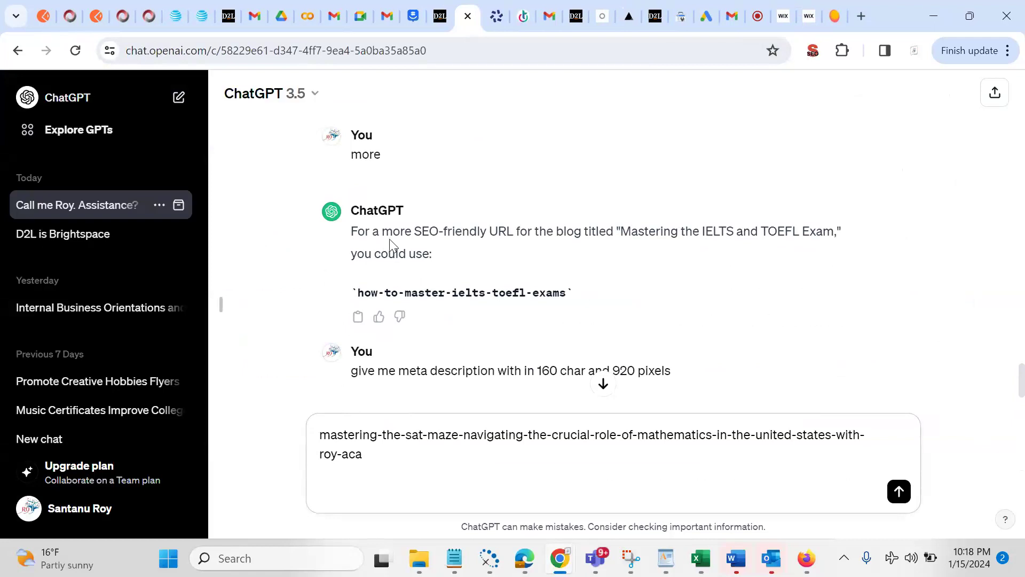
{"action": "scroll", "coordinate": [1023, 357], "scroll_direction": "up", "scroll_amount": 5}
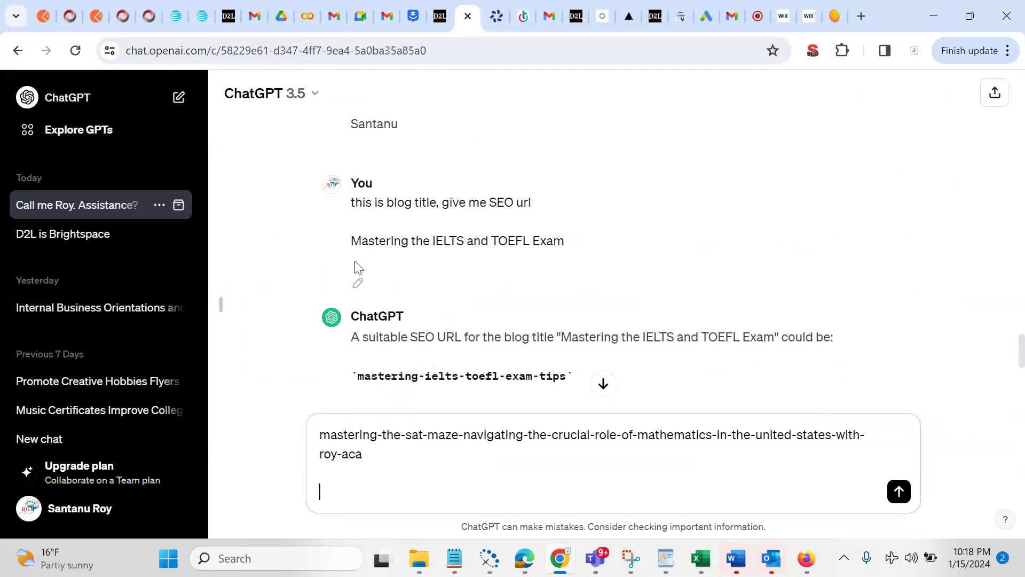
{"action": "left_click_drag", "start_coordinate": [351, 204], "coordinate": [537, 211]}
{"action": "key", "text": "ctrl+c"}
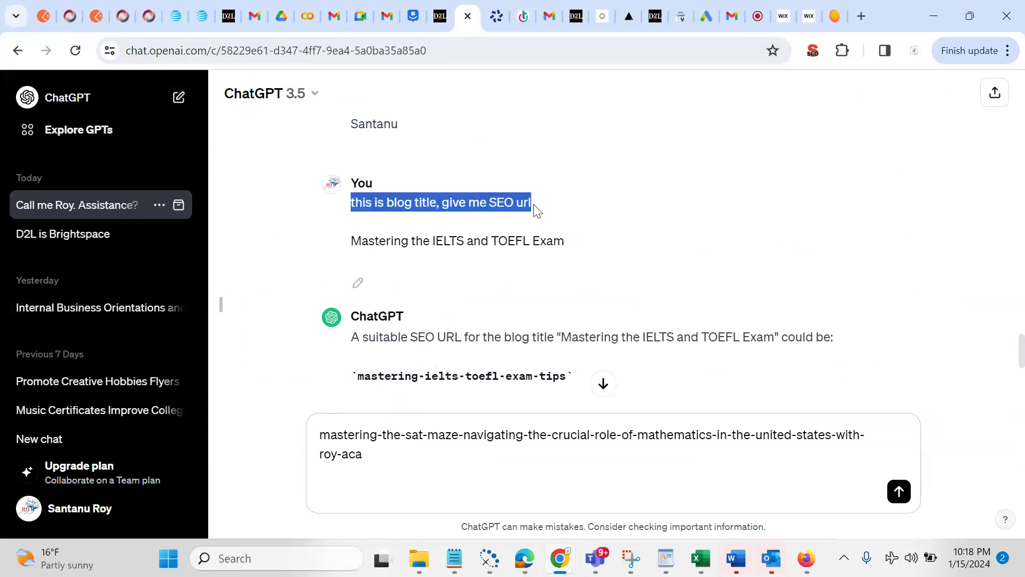
{"action": "left_click", "coordinate": [320, 434]}
{"action": "key", "text": "shift+Return"}
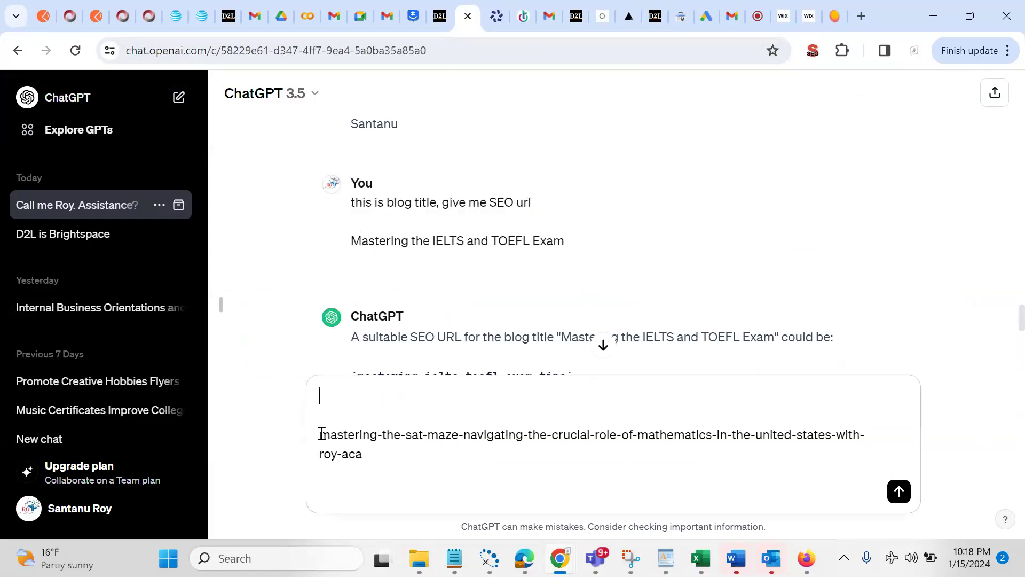
{"action": "key", "text": "ctrl+v"}
{"action": "key", "text": "Return"}
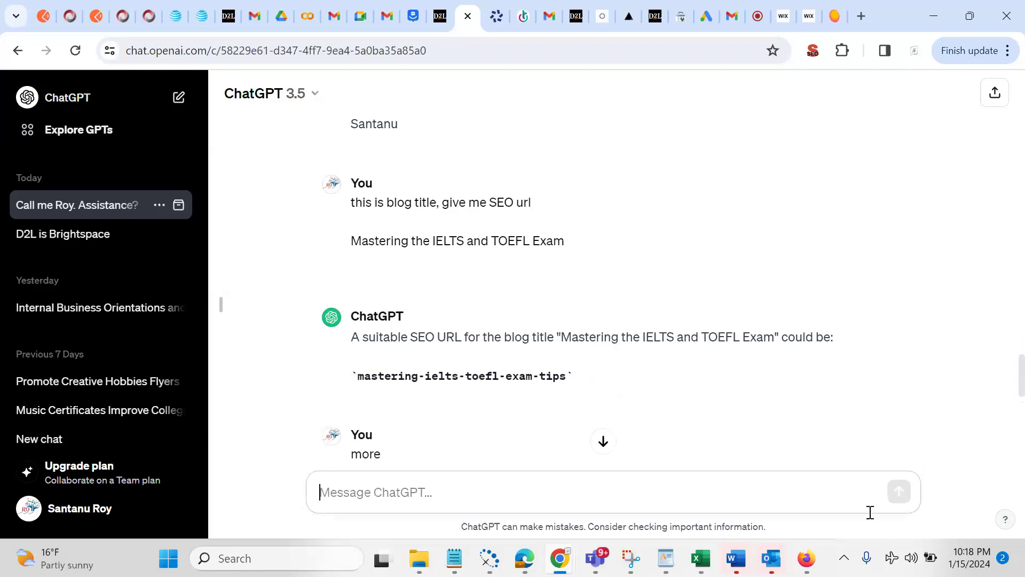
{"action": "left_click_drag", "start_coordinate": [1021, 385], "coordinate": [1023, 489]}
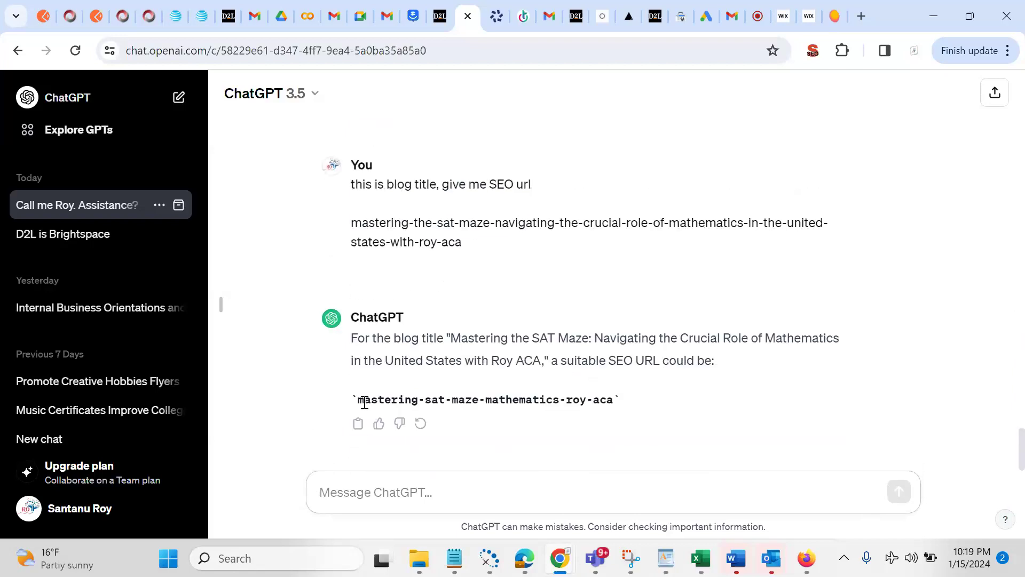
Ask ChatGPT for another SEO URL suggestion with the message "more"
{"action": "left_click", "coordinate": [388, 499]}
{"action": "type", "text": "more"}
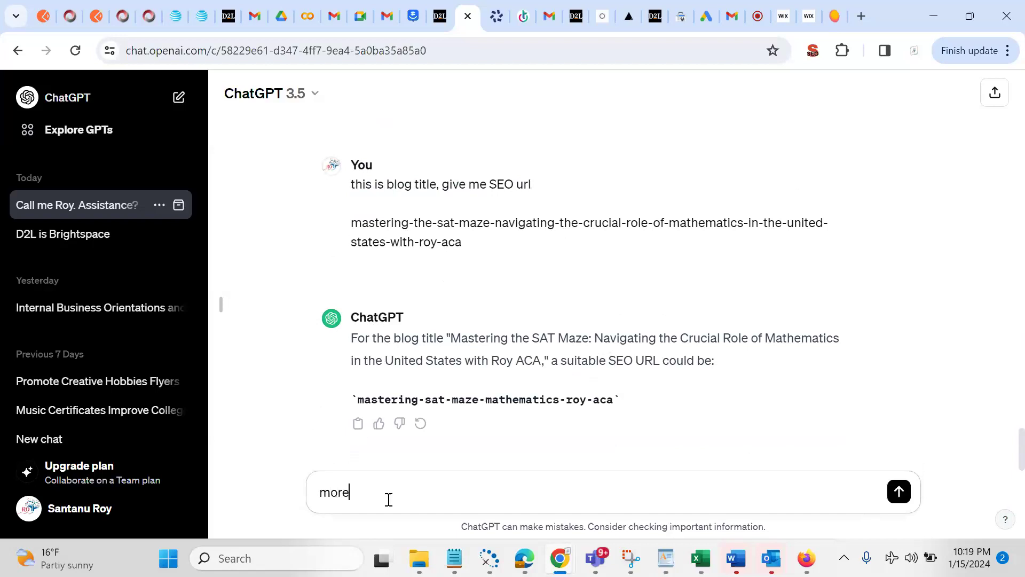
{"action": "key", "text": "Return"}
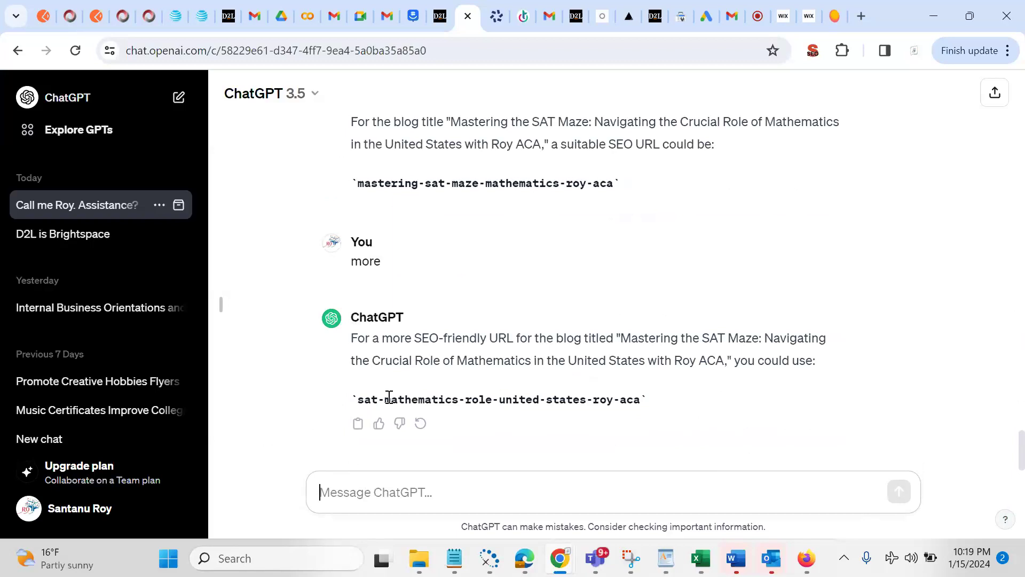
Replace the SAT post's URL slug in Wix with "mastering-sat-maze-mathematics" copied from ChatGPT's first suggestion
{"action": "left_click_drag", "start_coordinate": [360, 187], "coordinate": [561, 185]}
{"action": "key", "text": "ctrl+c"}
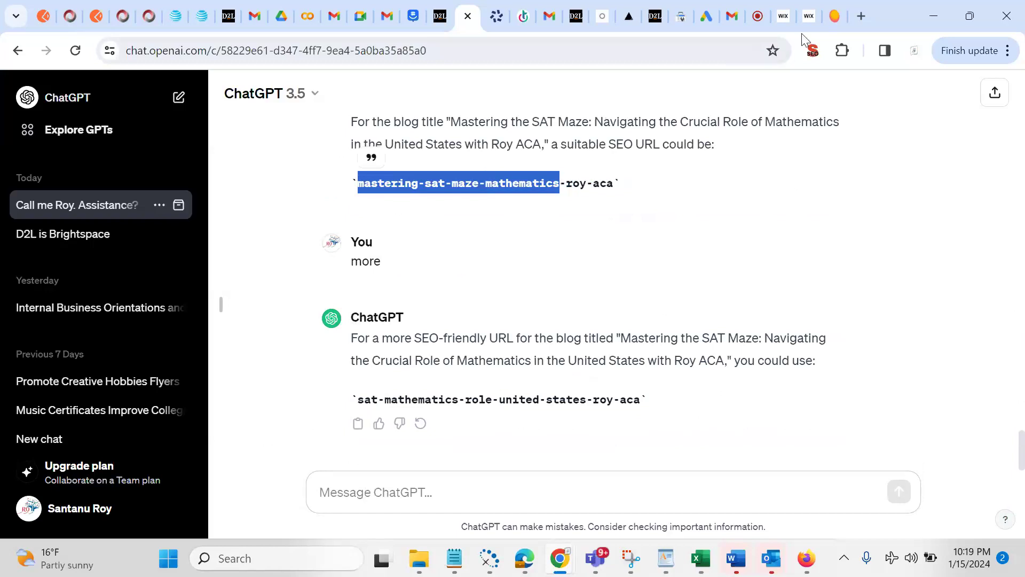
{"action": "left_click", "coordinate": [790, 20]}
{"action": "key", "text": "ctrl+v"}
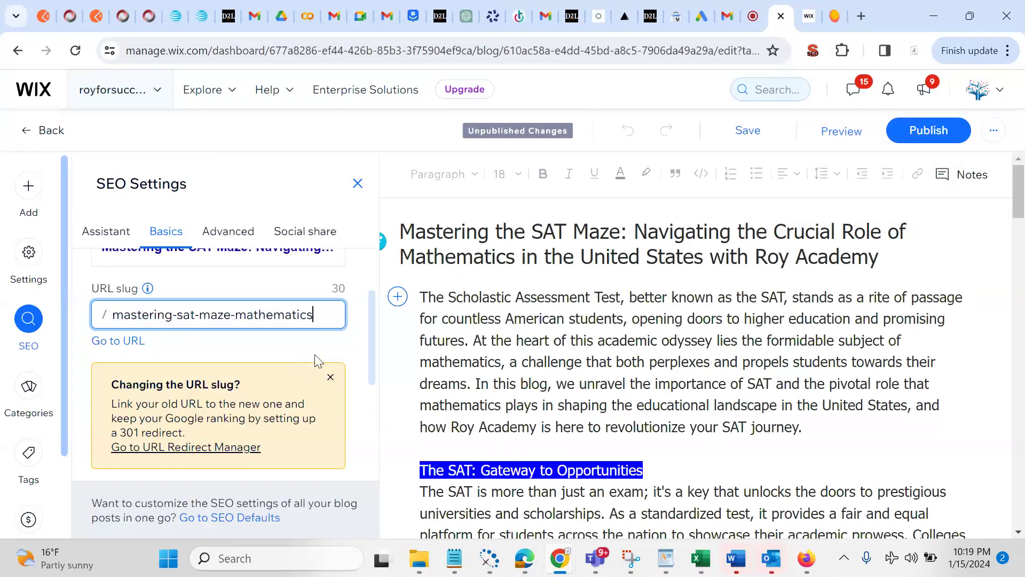
Select the SAT post's empty meta description field and copy the ChatGPT prompt "give me meta description with in 160 char and 920 pixels"
{"action": "left_click_drag", "start_coordinate": [371, 326], "coordinate": [366, 379]}
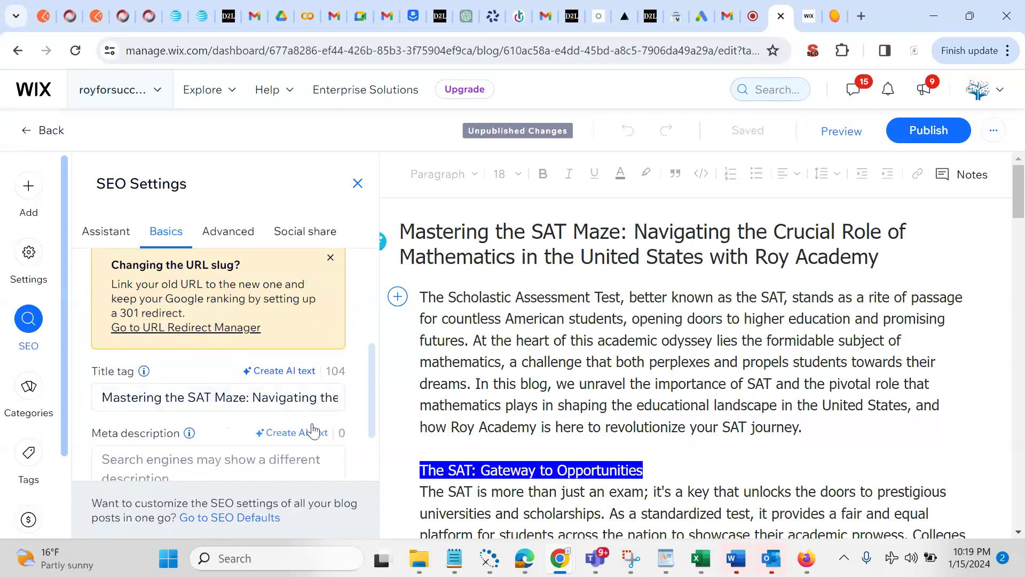
{"action": "scroll", "coordinate": [368, 368], "scroll_direction": "up", "scroll_amount": 3}
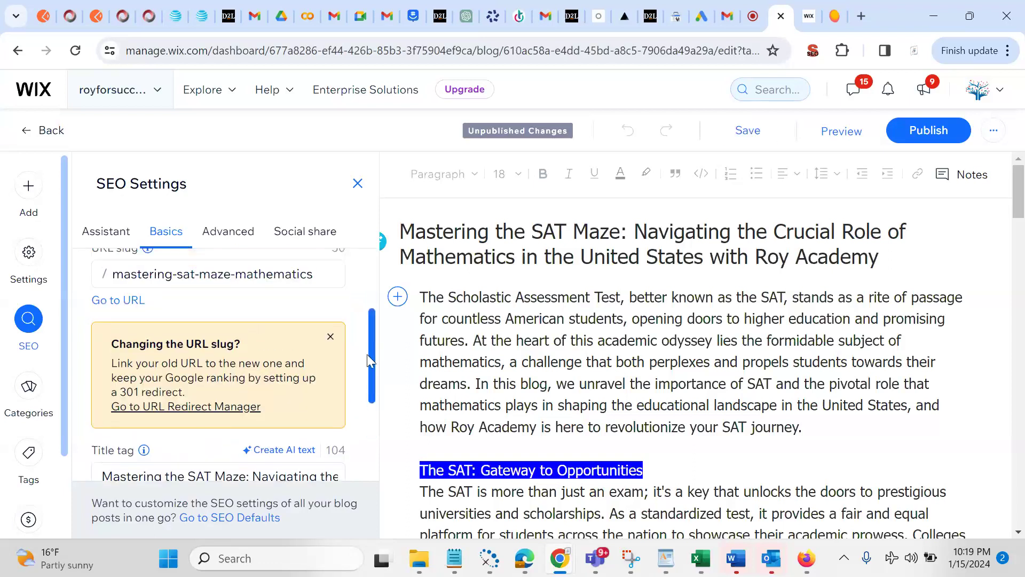
{"action": "scroll", "coordinate": [366, 408], "scroll_direction": "down", "scroll_amount": 5}
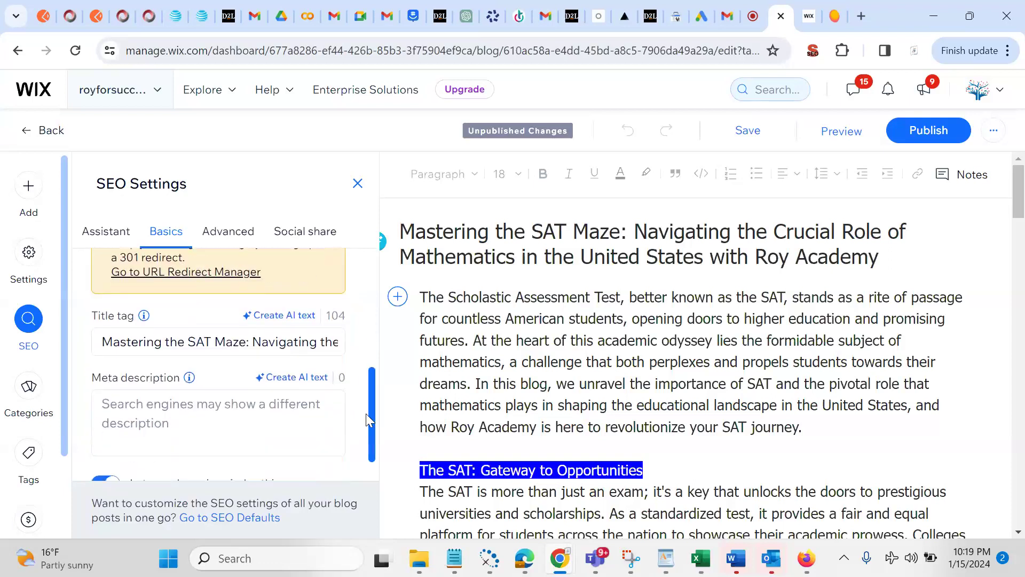
{"action": "left_click", "coordinate": [235, 410]}
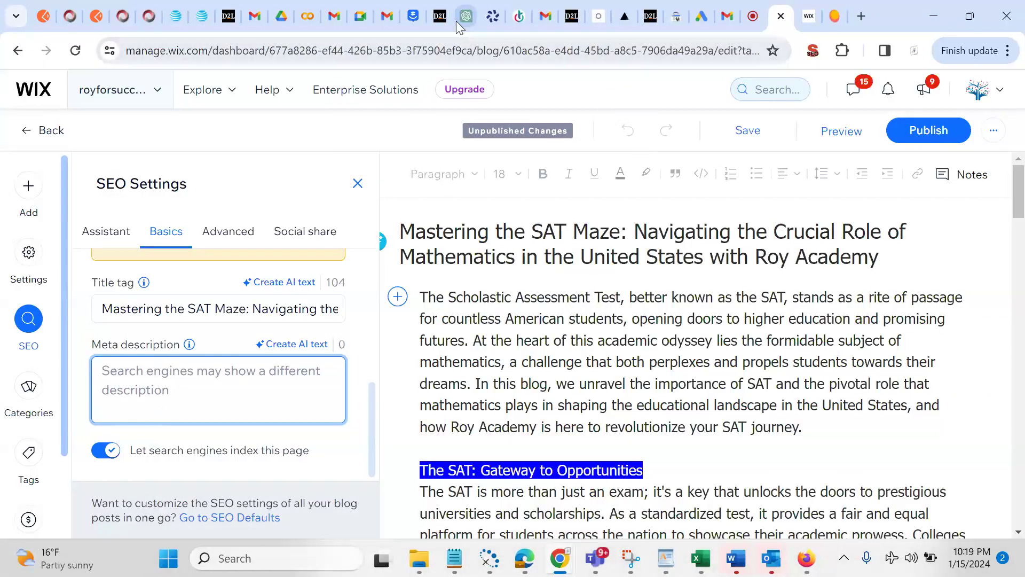
{"action": "left_click", "coordinate": [459, 18]}
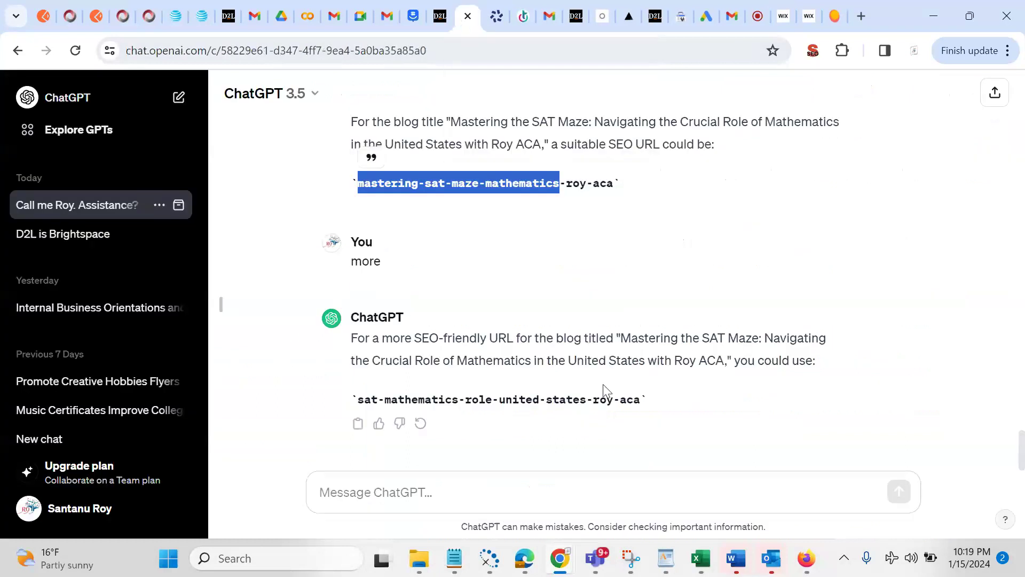
{"action": "left_click_drag", "start_coordinate": [1020, 446], "coordinate": [1020, 395]}
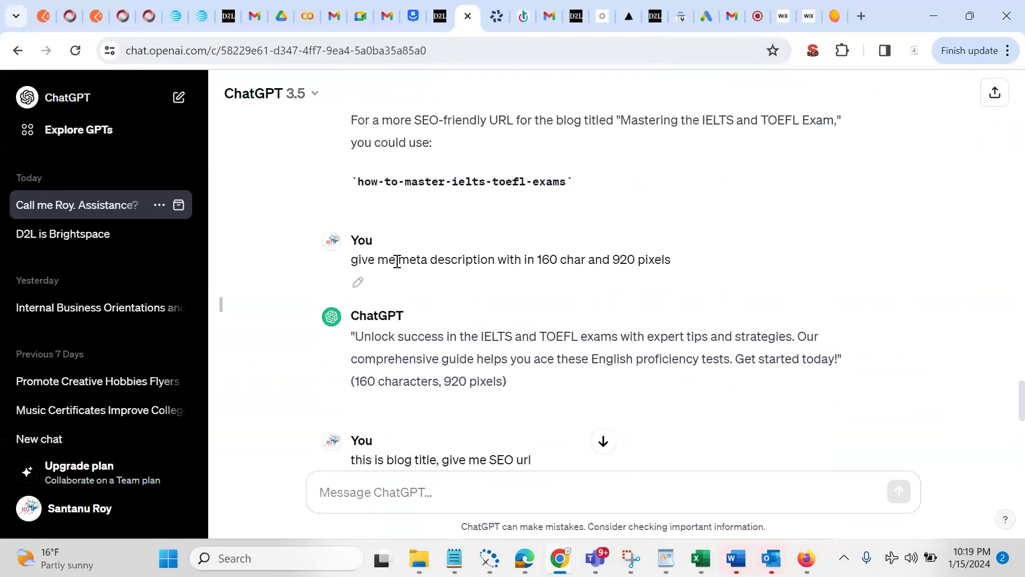
{"action": "left_click_drag", "start_coordinate": [357, 261], "coordinate": [681, 266]}
{"action": "key", "text": "ctrl+c"}
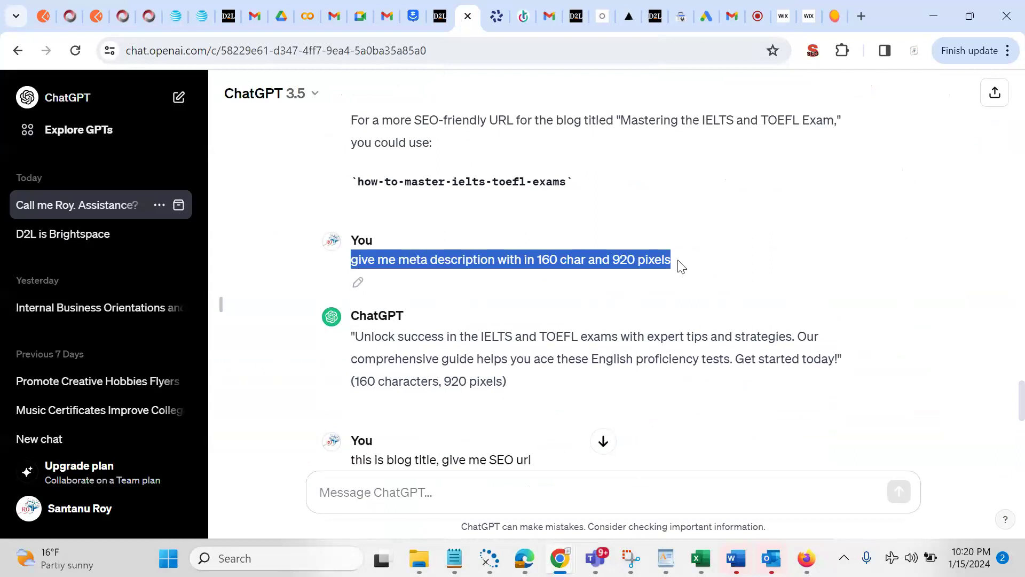
Ask ChatGPT for the SAT post's description with the copied prompt "give me meta description with in 160 char and 920 pixels"
{"action": "left_click", "coordinate": [380, 492]}
{"action": "key", "text": "ctrl+v"}
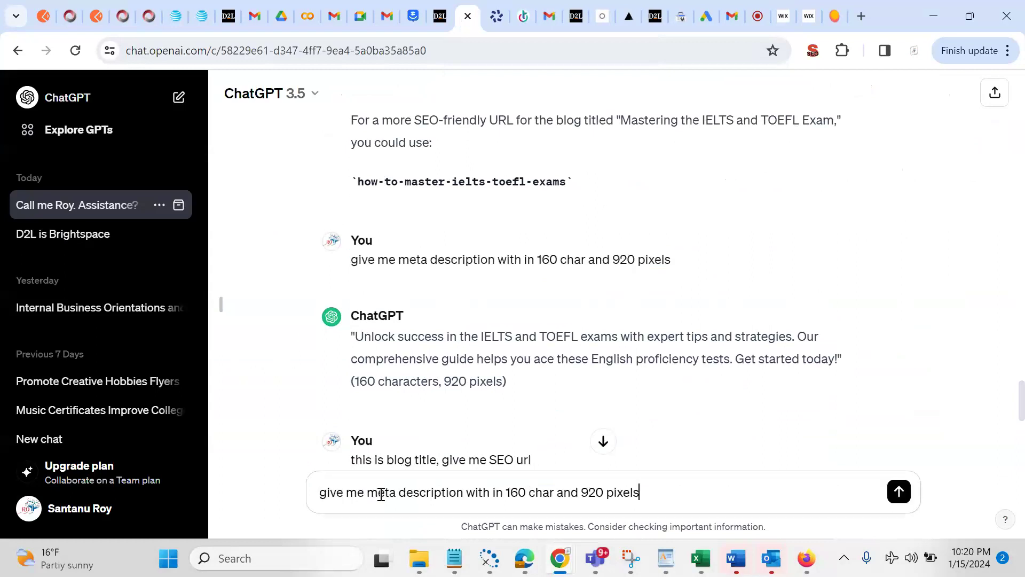
{"action": "key", "text": "Return"}
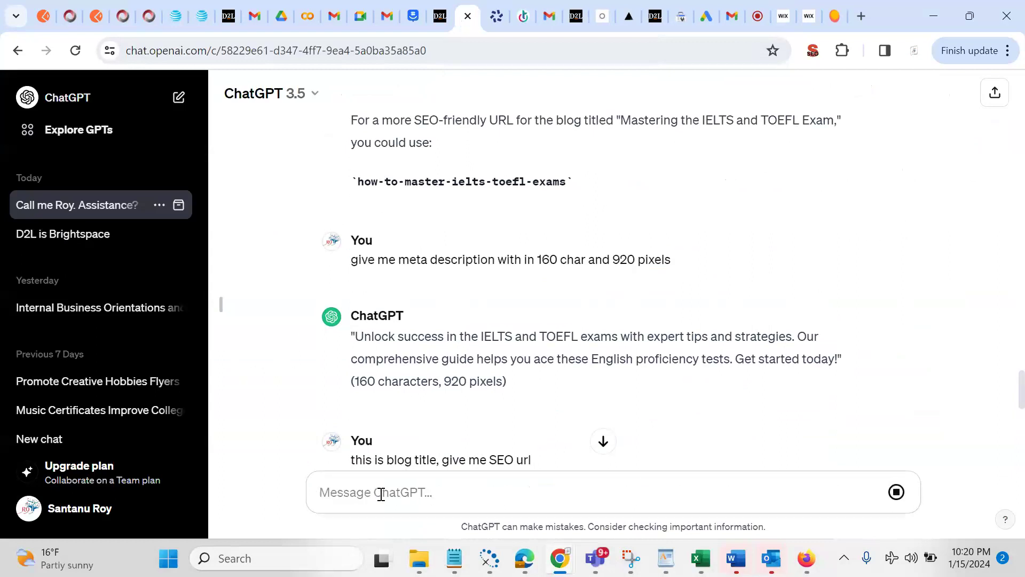
Copy ChatGPT's SAT description without the quotation marks and replace the old description in Mangools' SERP simulator with it
{"action": "left_click_drag", "start_coordinate": [1020, 392], "coordinate": [1022, 480]}
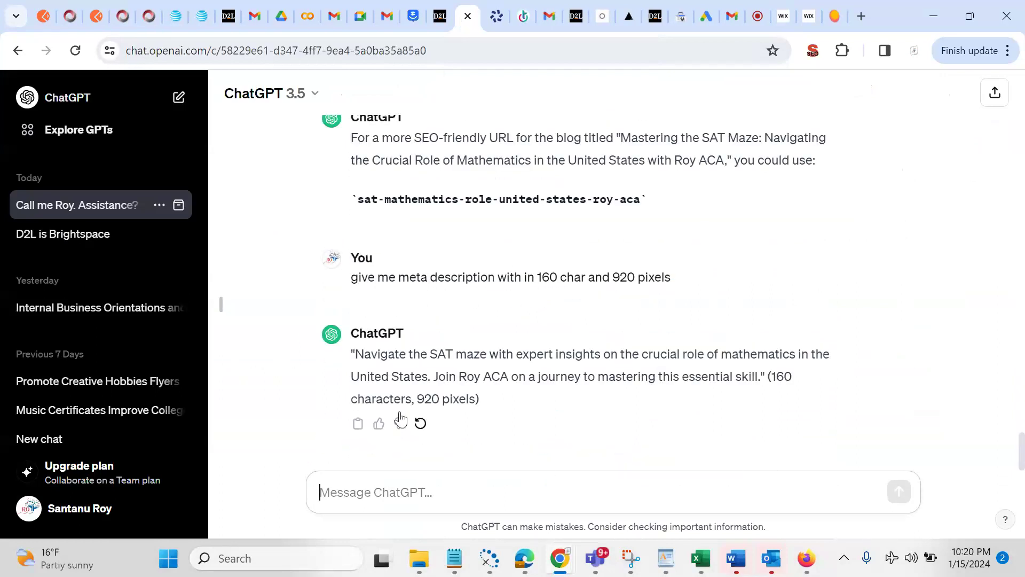
{"action": "left_click_drag", "start_coordinate": [357, 356], "coordinate": [759, 376]}
{"action": "key", "text": "ctrl+c"}
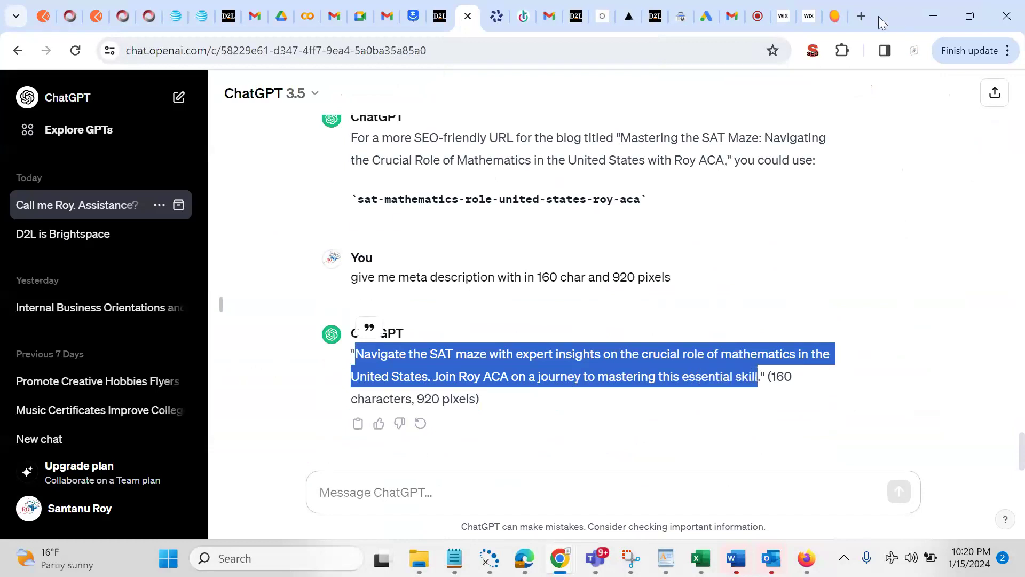
{"action": "left_click", "coordinate": [835, 16]}
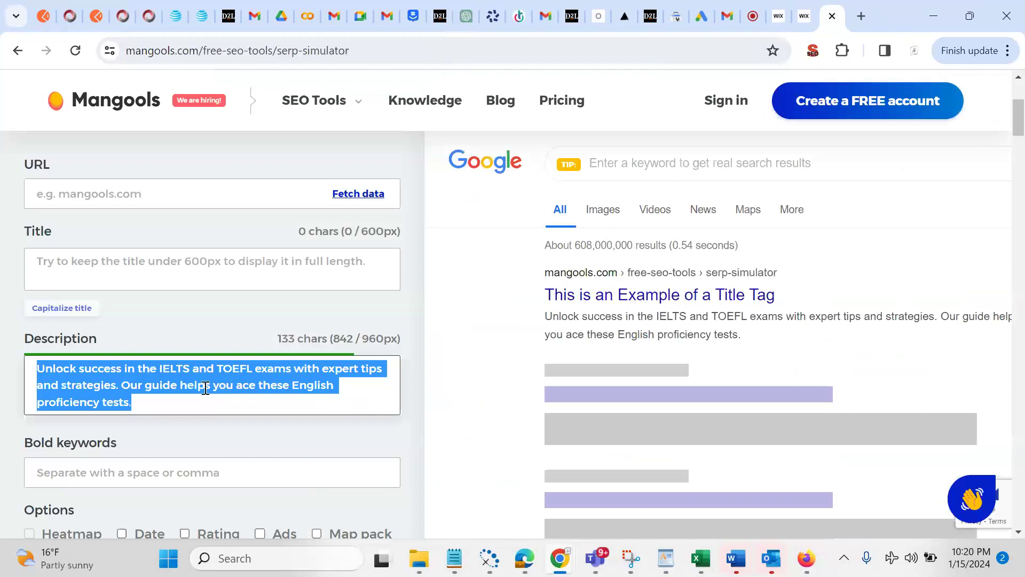
{"action": "key", "text": "ctrl+v"}
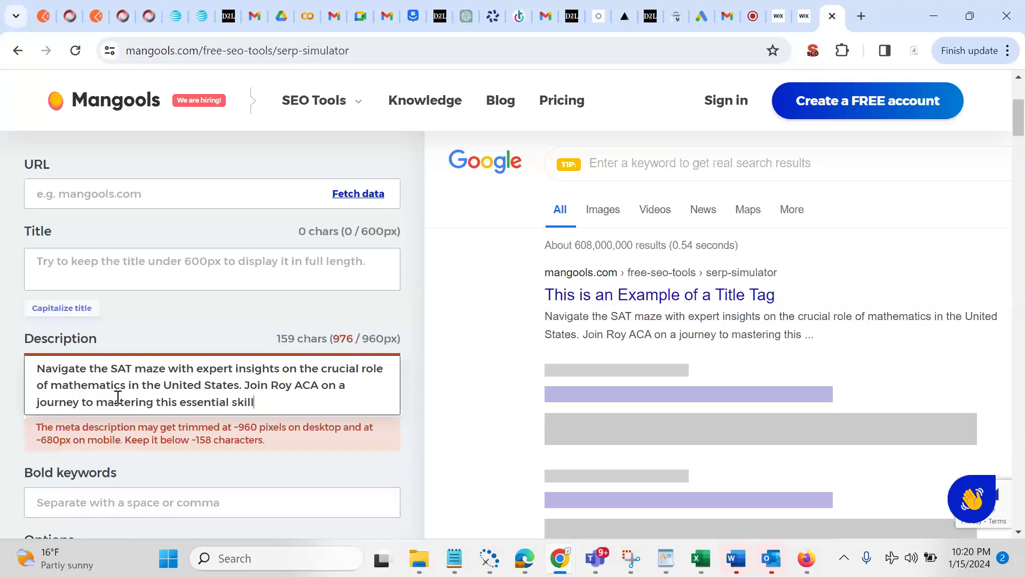
Shorten the simulator description by changing "mathematics" to "maths", "the United States" to "US" and "Roy ACA" to "us"
{"action": "left_click_drag", "start_coordinate": [81, 386], "coordinate": [120, 389]}
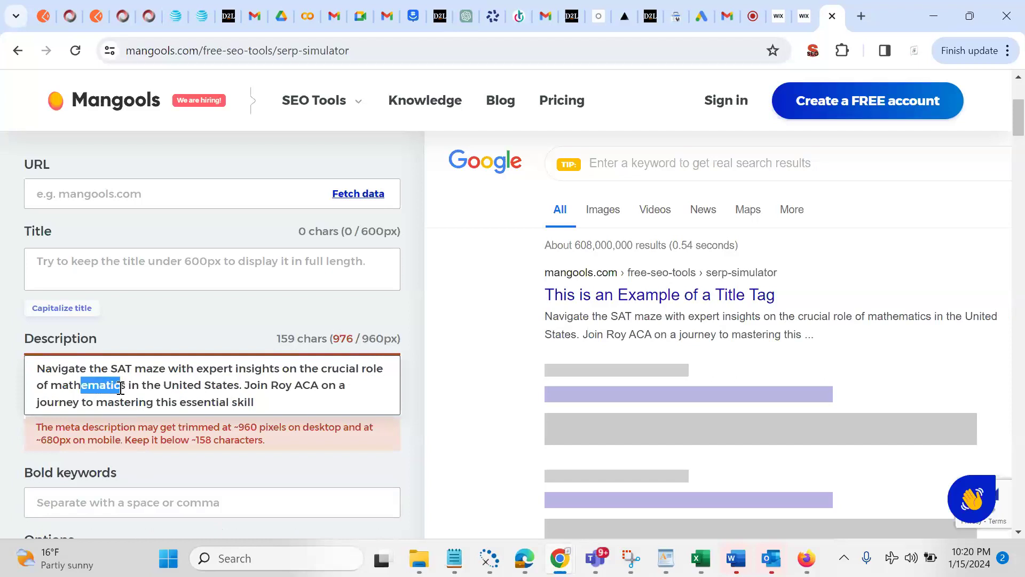
{"action": "key", "text": "BackSpace"}
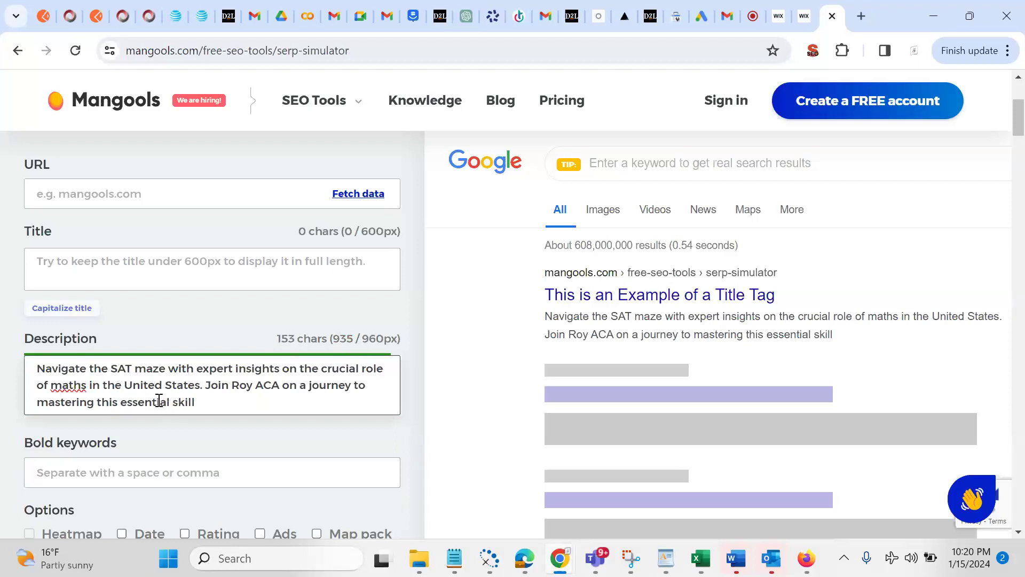
{"action": "left_click_drag", "start_coordinate": [103, 388], "coordinate": [200, 388]}
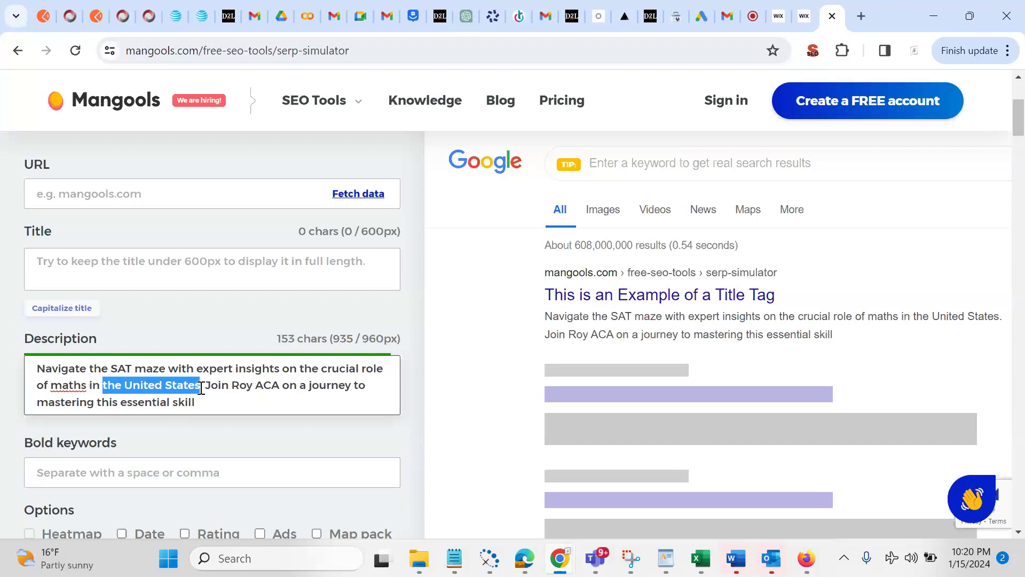
{"action": "type", "text": "US"}
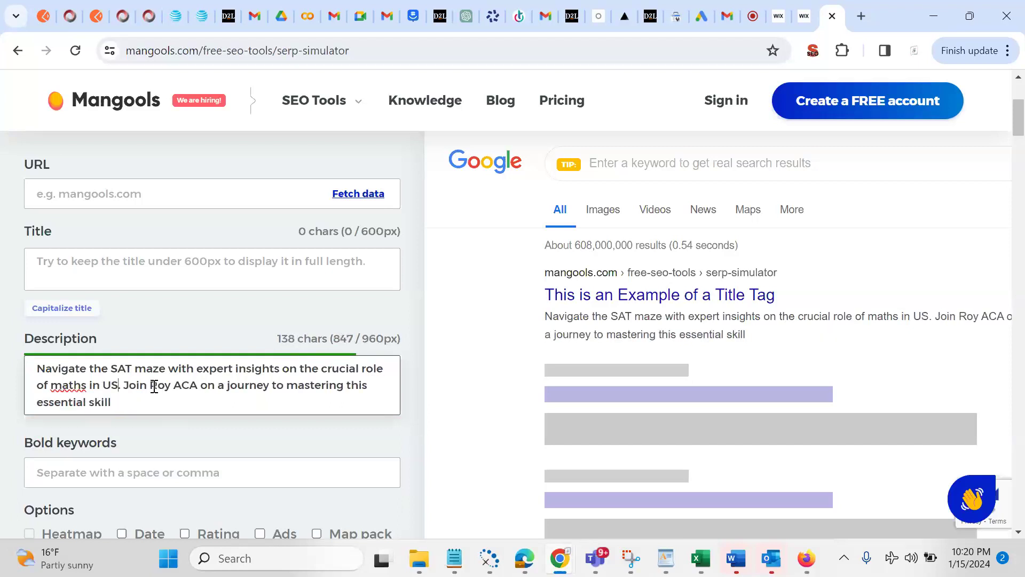
{"action": "left_click_drag", "start_coordinate": [151, 385], "coordinate": [197, 385]}
{"action": "type", "text": "us"}
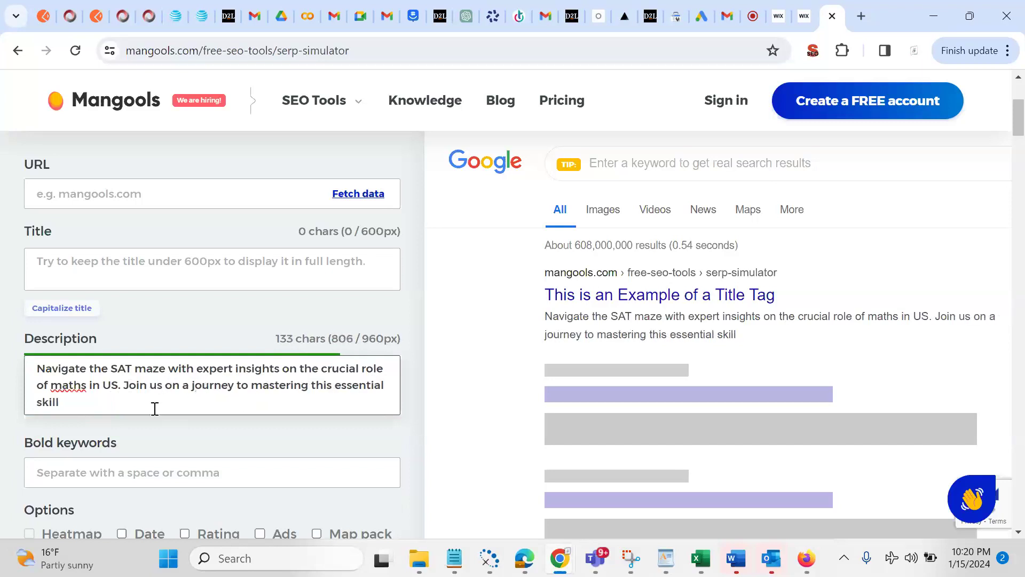
Copy the shortened description into the SAT post's meta description in Wix, then save and publish the post
{"action": "left_click_drag", "start_coordinate": [69, 401], "coordinate": [34, 374]}
{"action": "key", "text": "ctrl+c"}
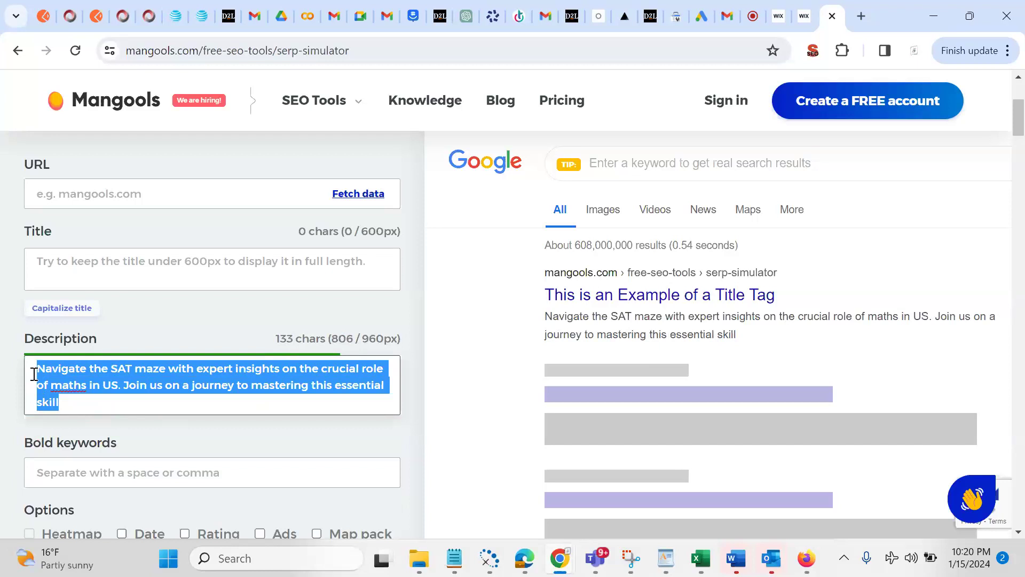
{"action": "left_click", "coordinate": [773, 21]}
{"action": "key", "text": "ctrl+v"}
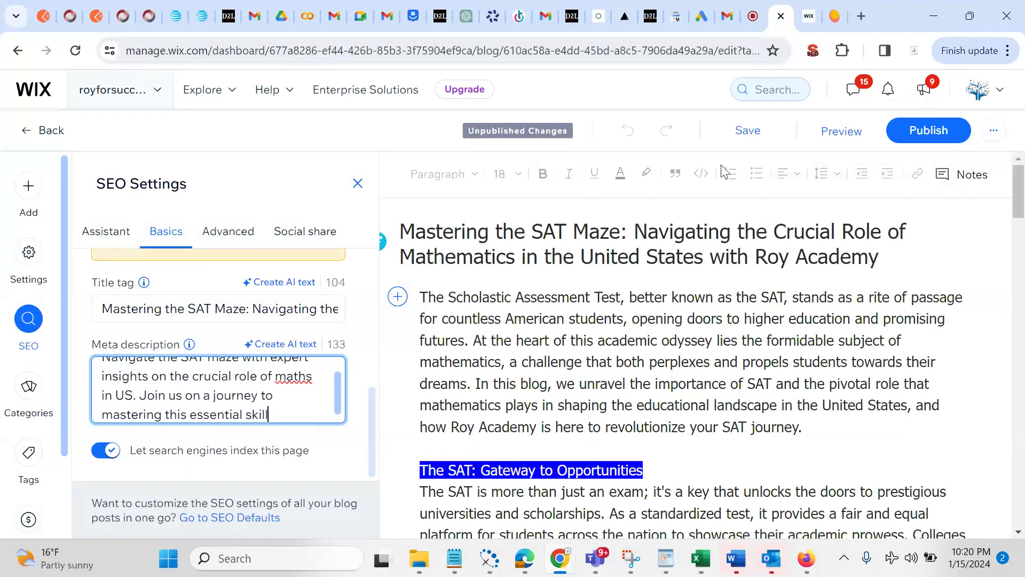
{"action": "left_click", "coordinate": [748, 133]}
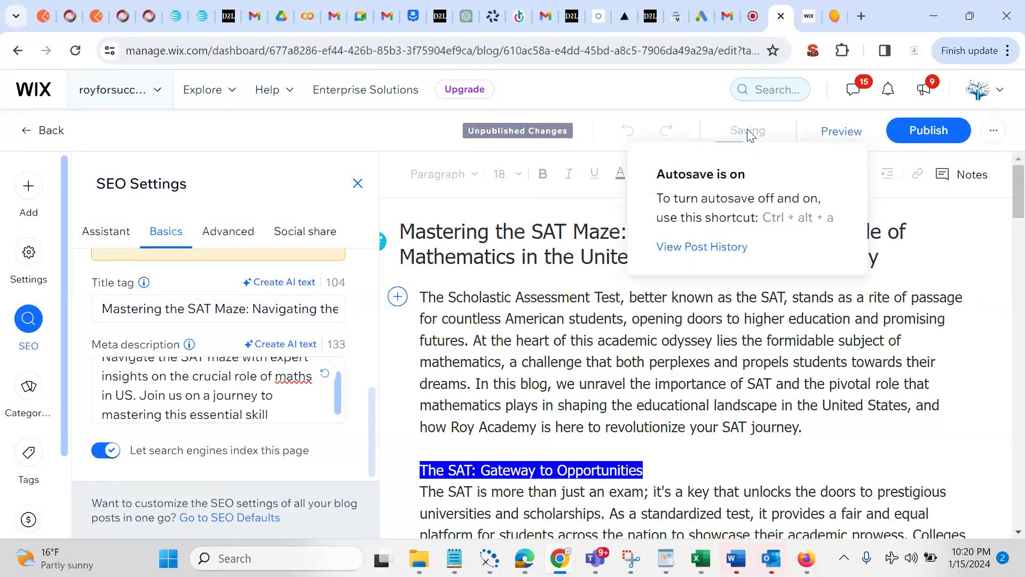
{"action": "left_click", "coordinate": [917, 134]}
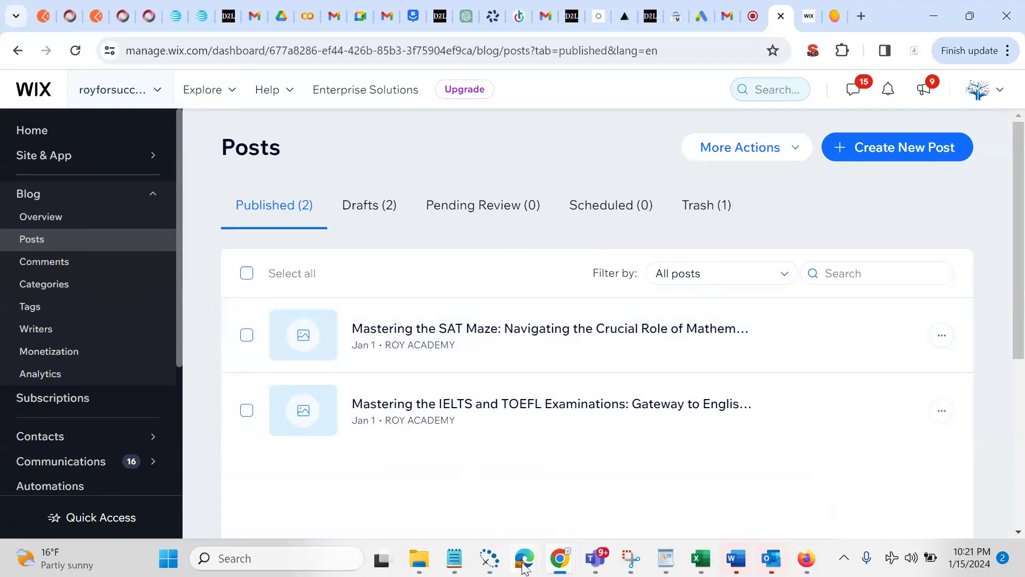
Switch to the Wix site editor and open the BLOG page from the blog pages
{"action": "mouse_move", "coordinate": [525, 567]}
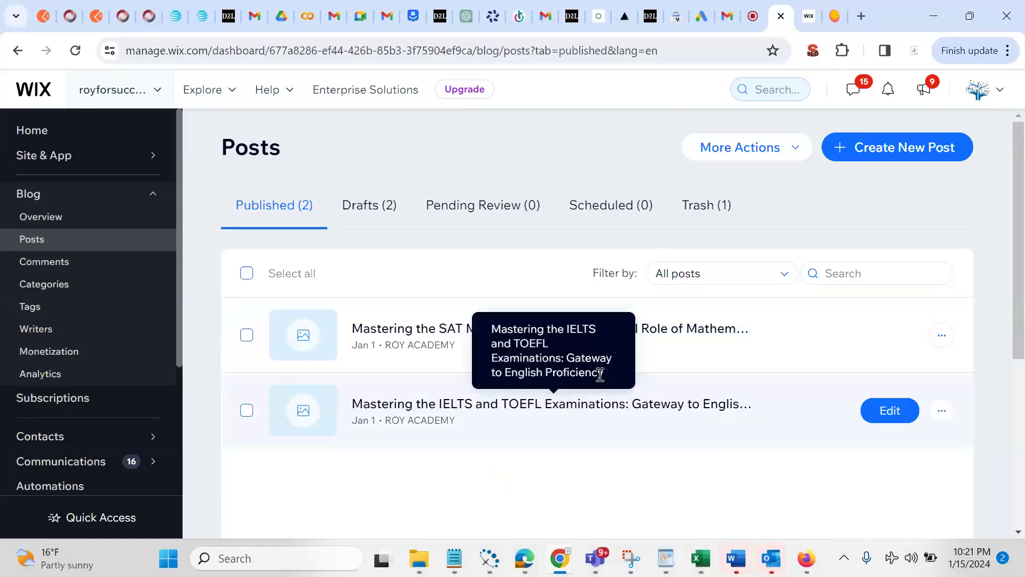
{"action": "left_click", "coordinate": [806, 22]}
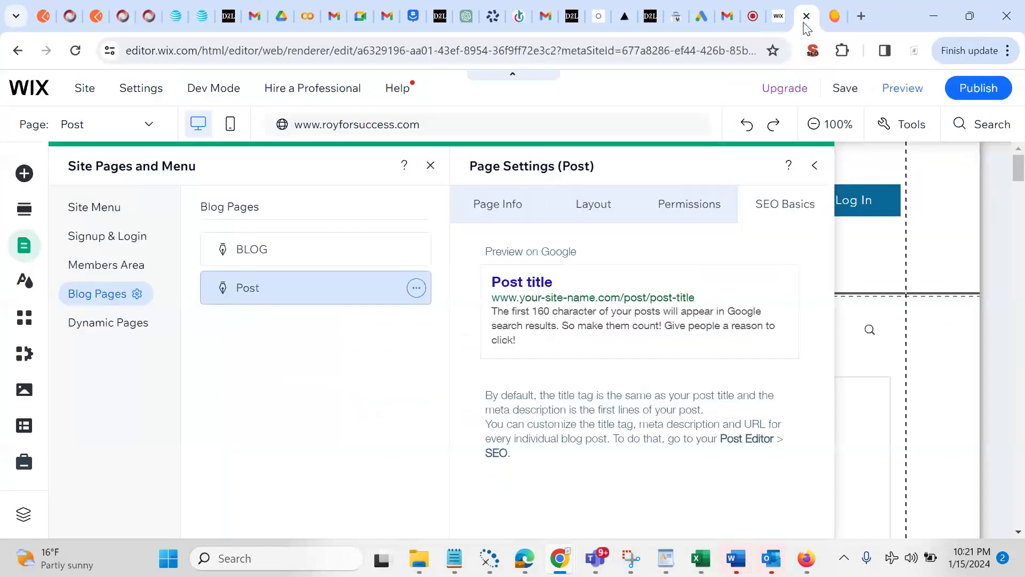
{"action": "left_click", "coordinate": [275, 263]}
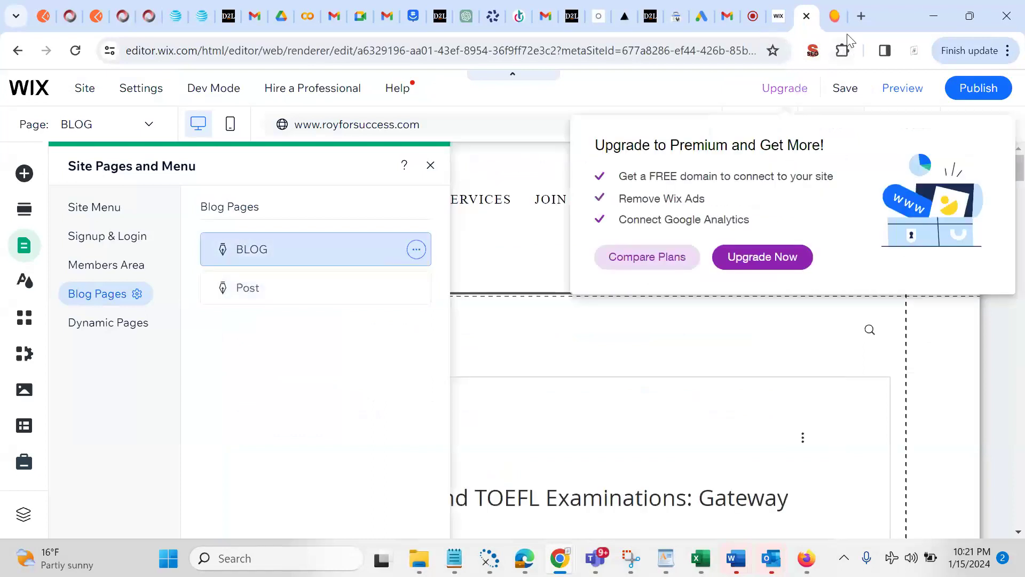
Open royforsuccess.com in a new browser tab and go to the live site's blog page
{"action": "left_click", "coordinate": [866, 15]}
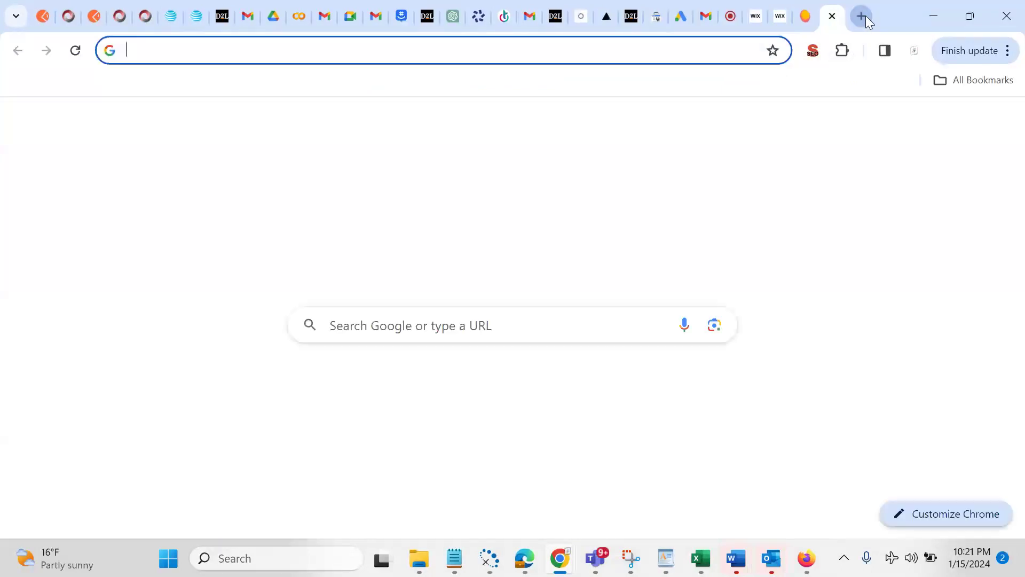
{"action": "type", "text": "roy"}
{"action": "key", "text": "Return"}
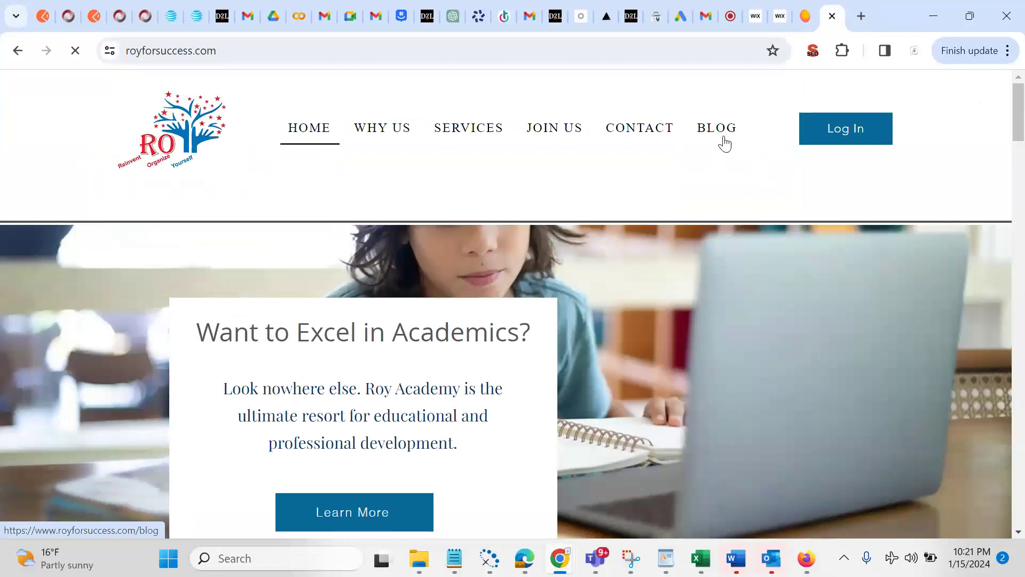
{"action": "left_click", "coordinate": [725, 140]}
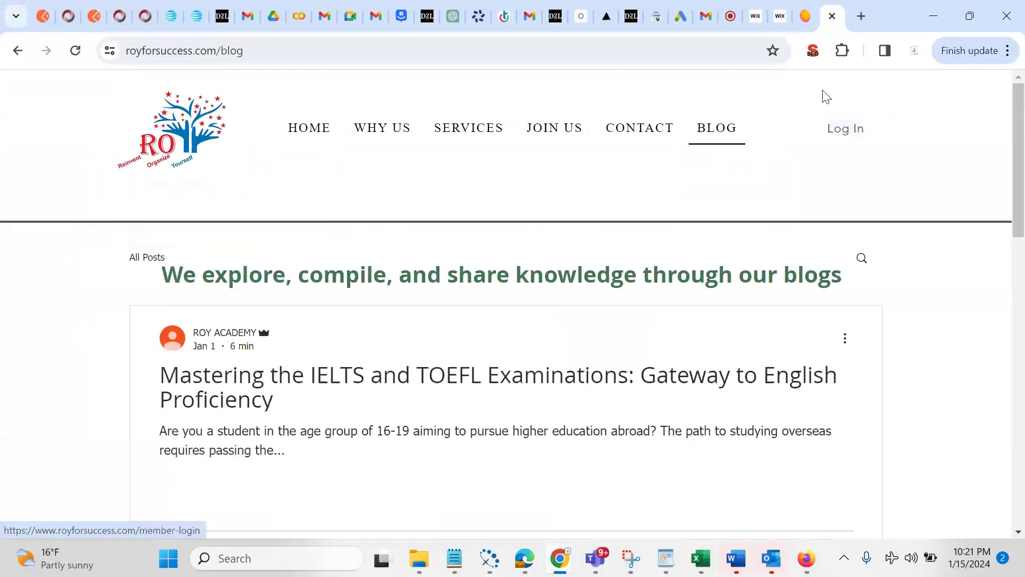
Inspect the live blog page's header structure with the SEO extension and look through the page content
{"action": "left_click", "coordinate": [812, 51]}
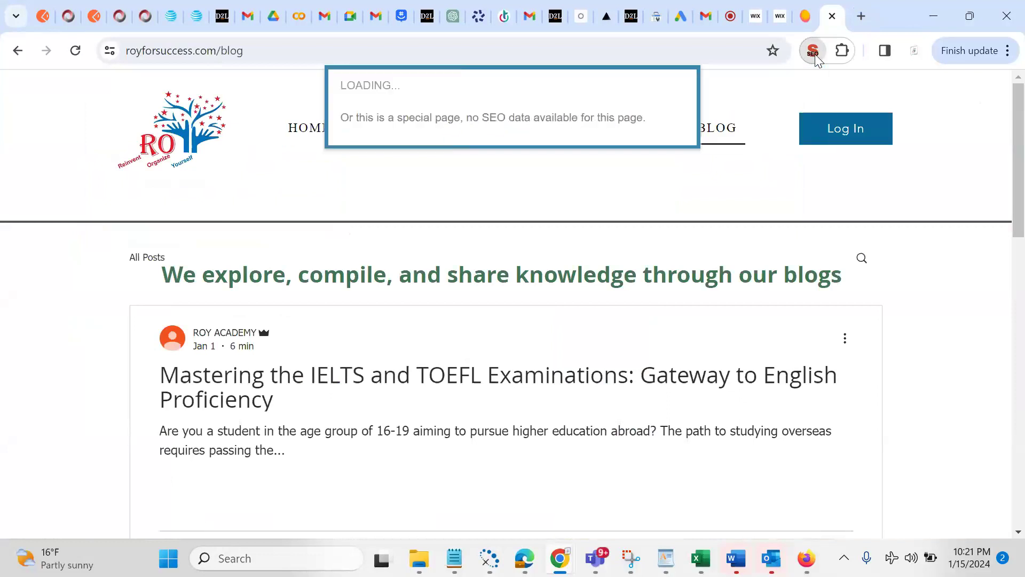
{"action": "left_click", "coordinate": [452, 107]}
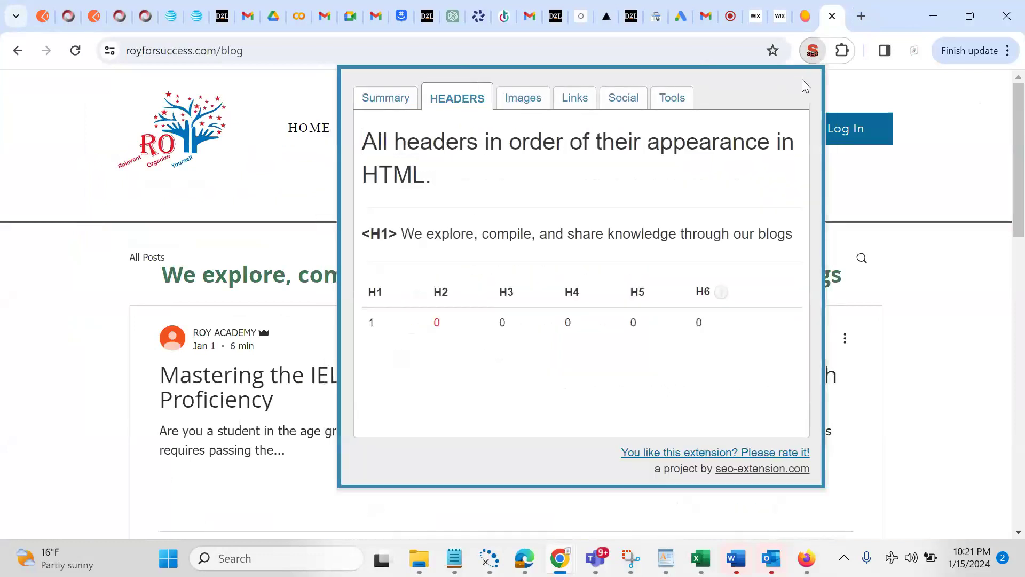
{"action": "left_click", "coordinate": [1019, 220]}
{"action": "left_click_drag", "start_coordinate": [1019, 220], "coordinate": [1006, 198]}
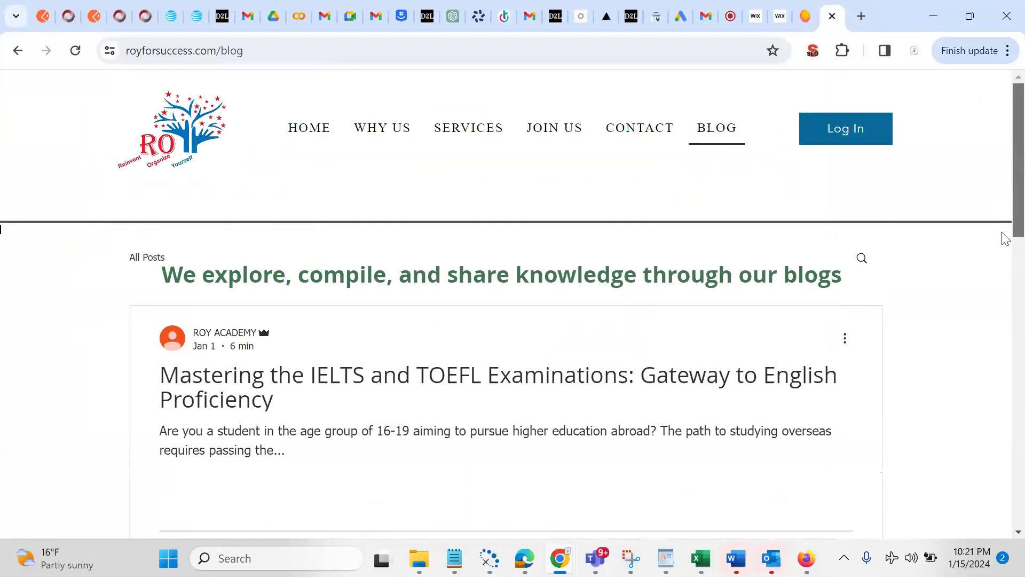
{"action": "scroll", "coordinate": [1008, 267], "scroll_direction": "down", "scroll_amount": 10}
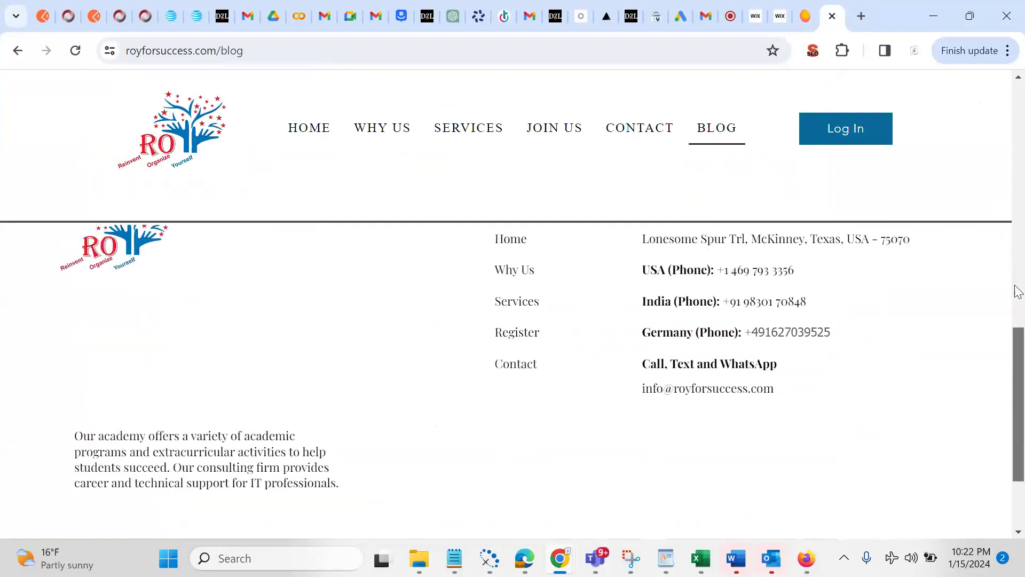
{"action": "left_click_drag", "start_coordinate": [1014, 289], "coordinate": [1002, 174]}
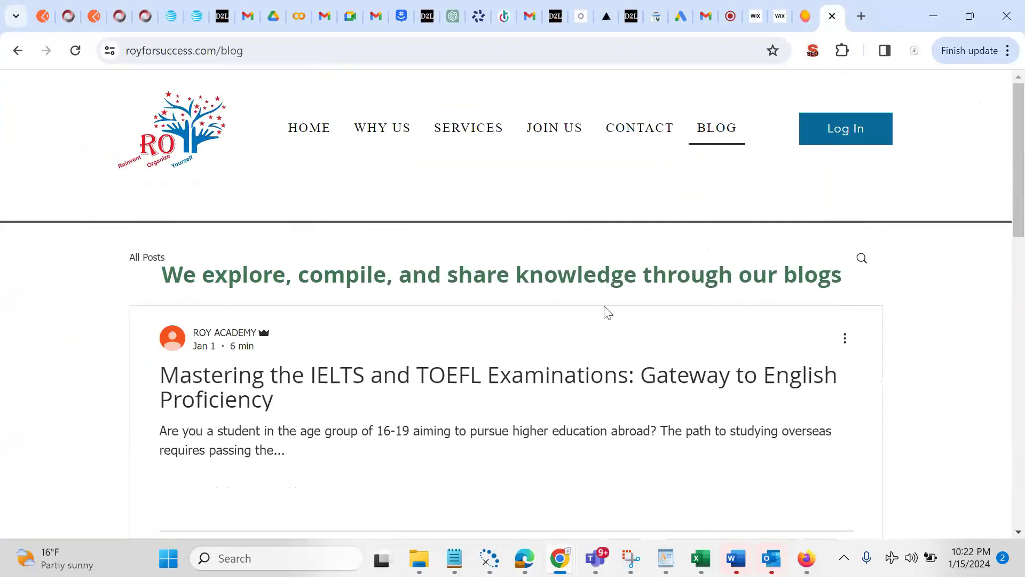
Open the live IELTS and TOEFL post and check its SEO summary and headers with the SEO extension
{"action": "left_click", "coordinate": [474, 394]}
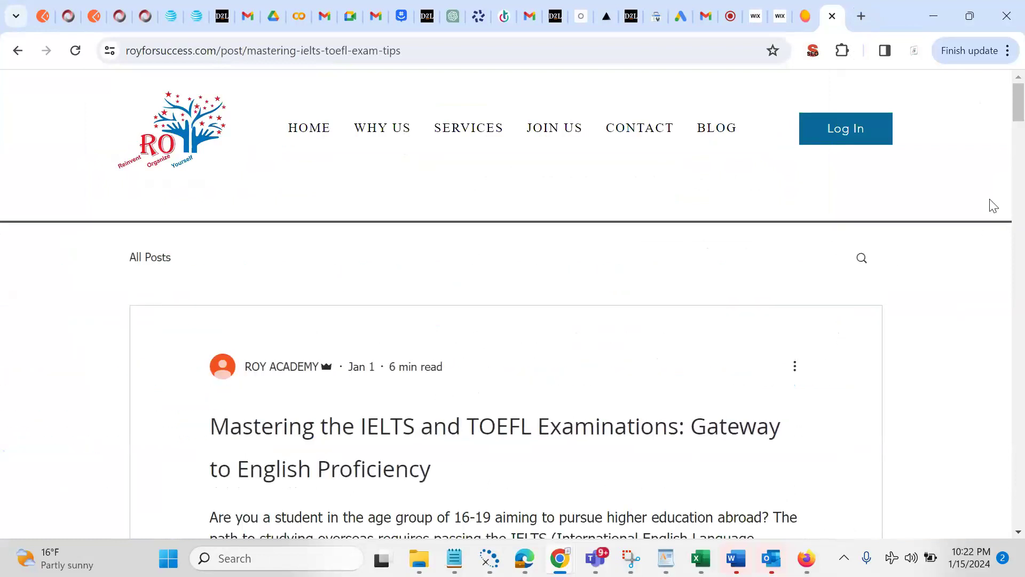
{"action": "left_click", "coordinate": [812, 51]}
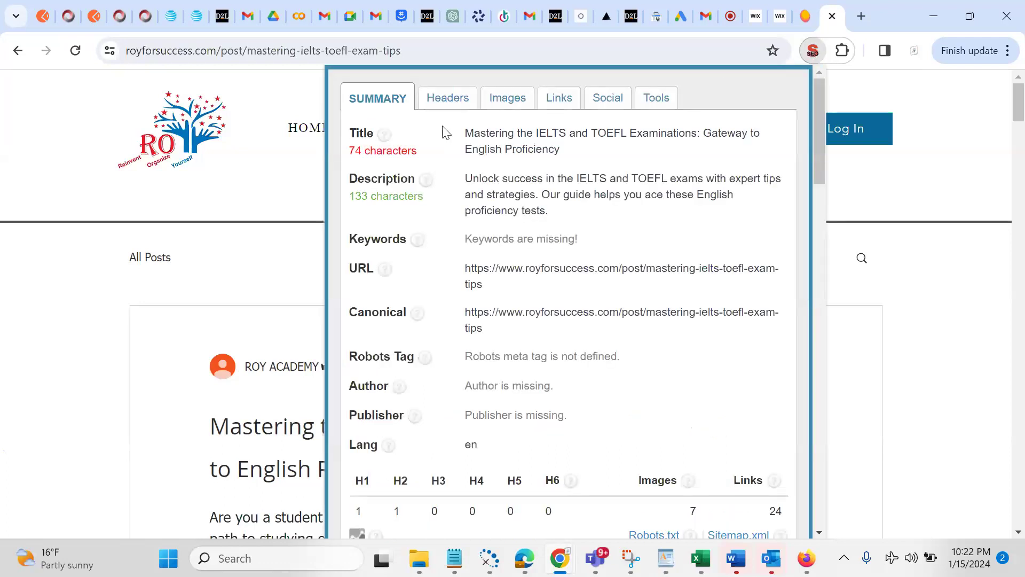
{"action": "left_click", "coordinate": [450, 99]}
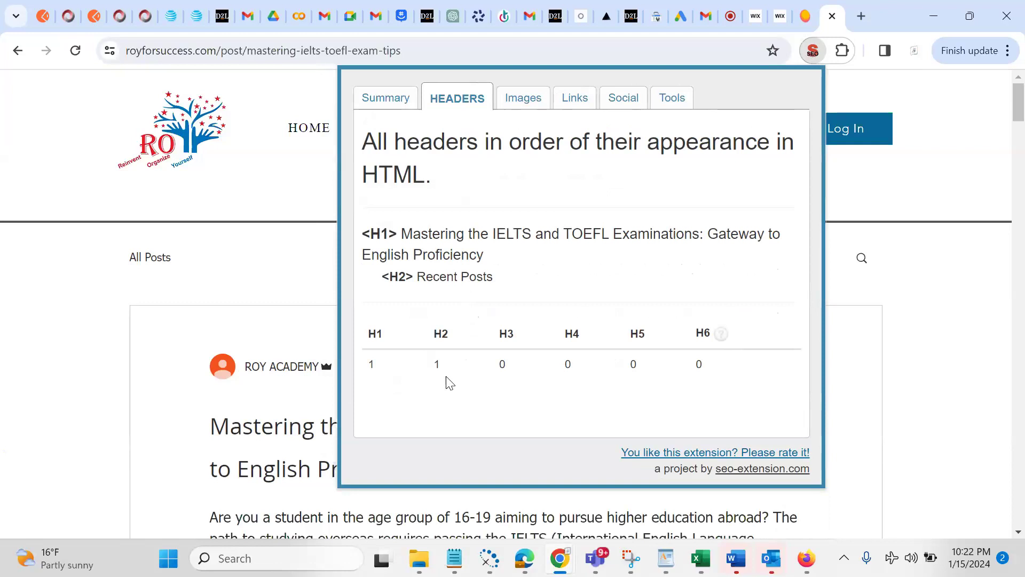
{"action": "left_click", "coordinate": [929, 130]}
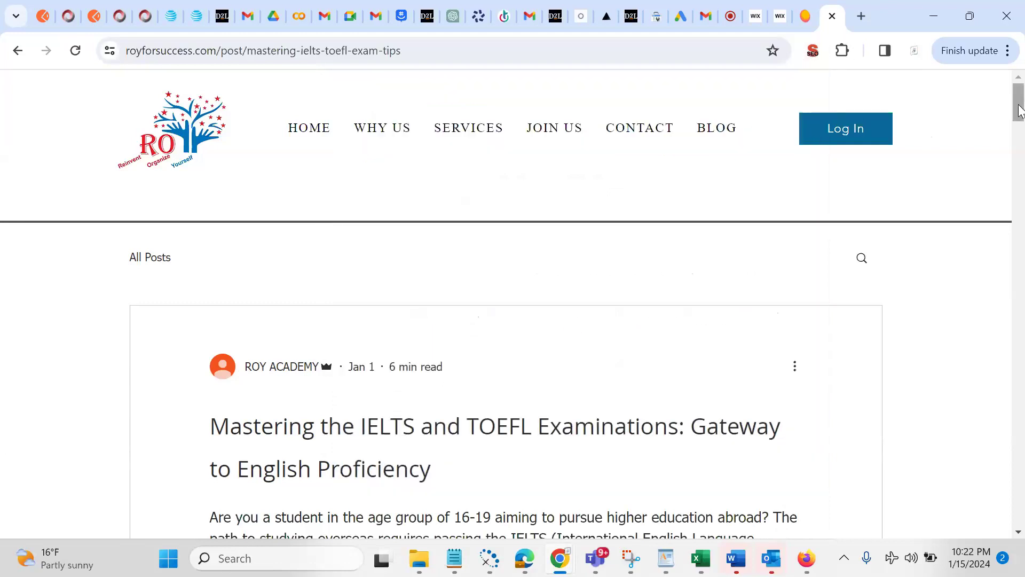
Recheck the IELTS and TOEFL post's header list in the SEO extension against the headings in the article
{"action": "left_click_drag", "start_coordinate": [1019, 110], "coordinate": [1005, 79]}
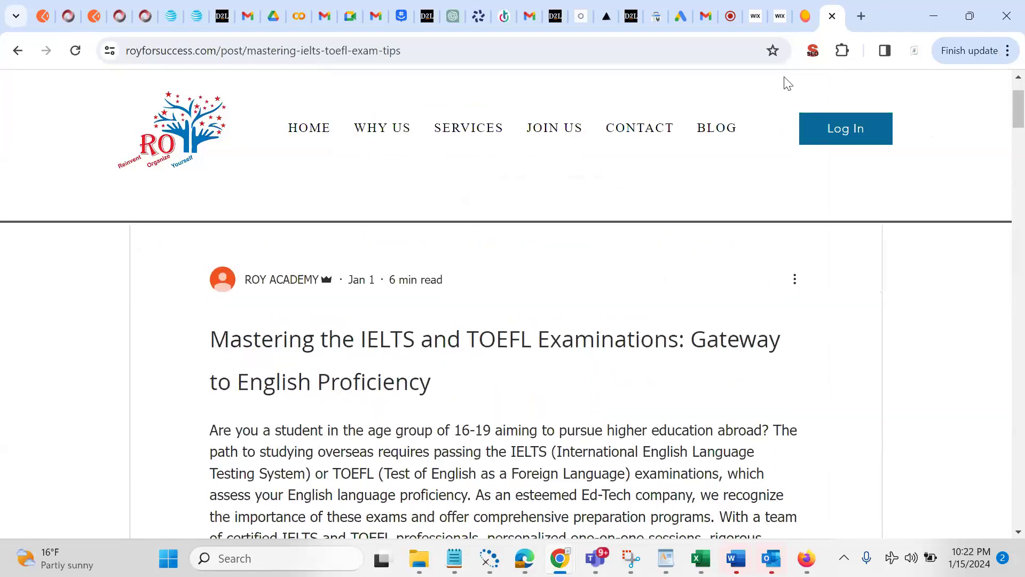
{"action": "left_click", "coordinate": [813, 50]}
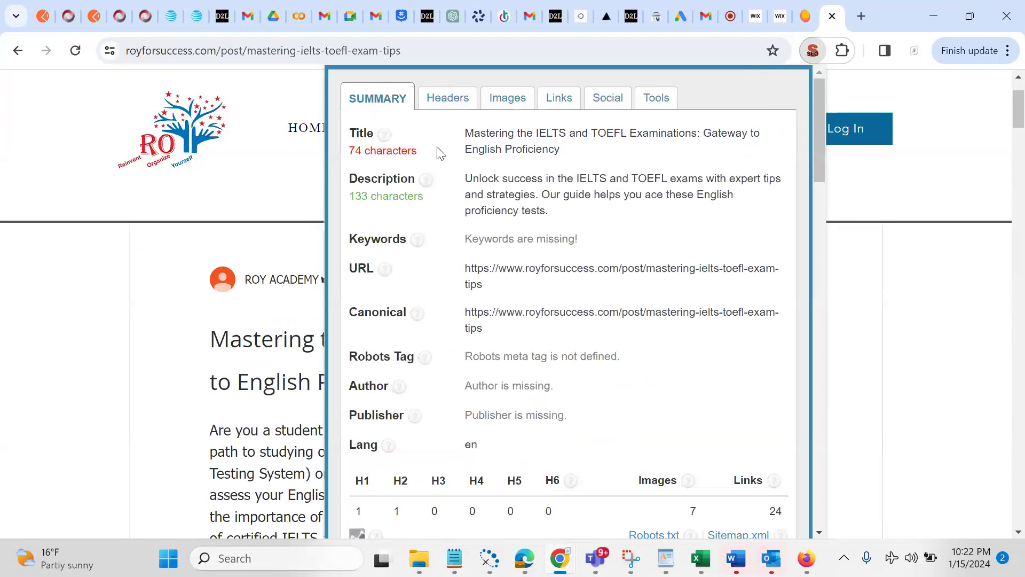
{"action": "left_click", "coordinate": [450, 101]}
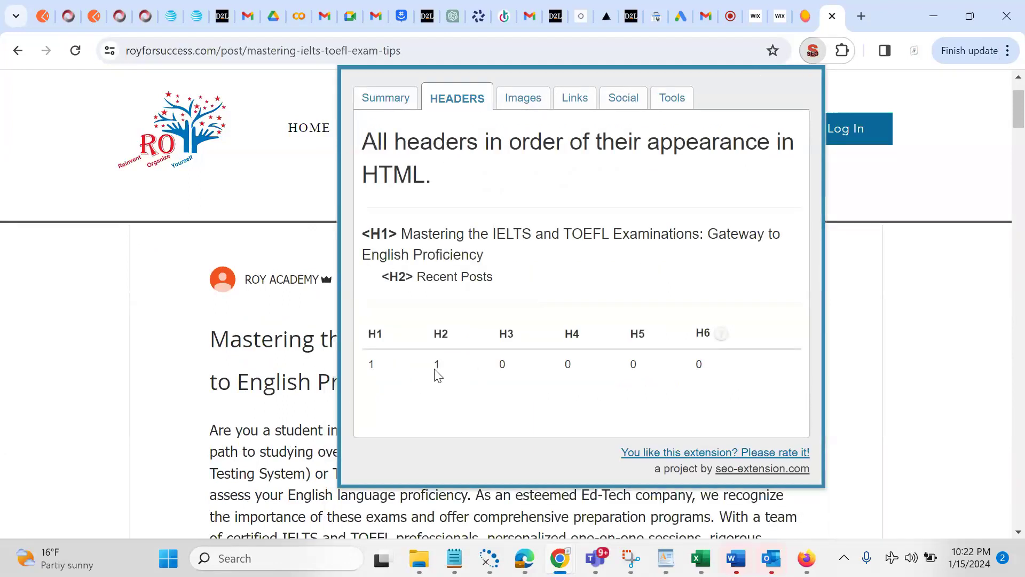
{"action": "left_click", "coordinate": [958, 165]}
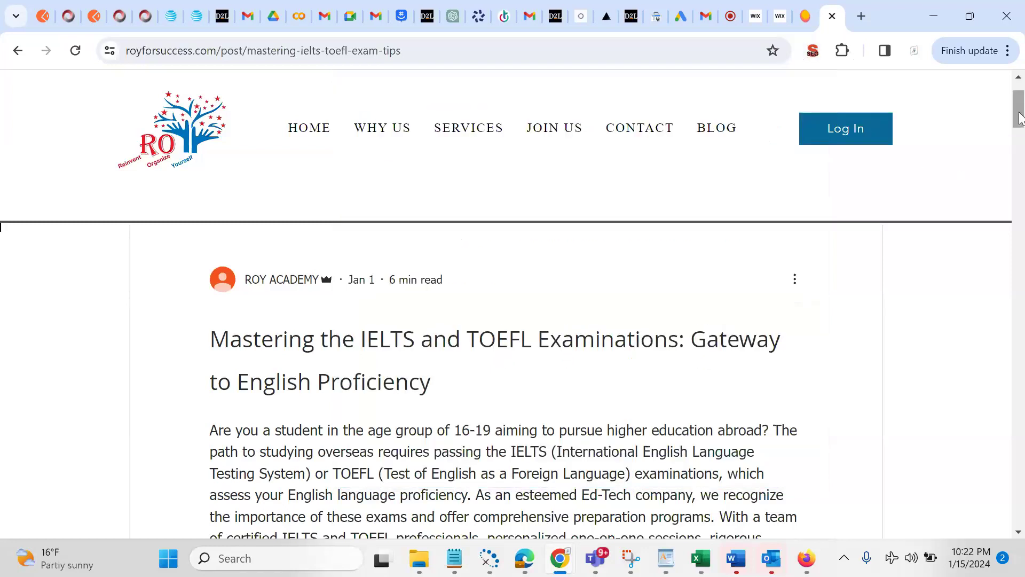
{"action": "left_click_drag", "start_coordinate": [1018, 117], "coordinate": [1018, 121]}
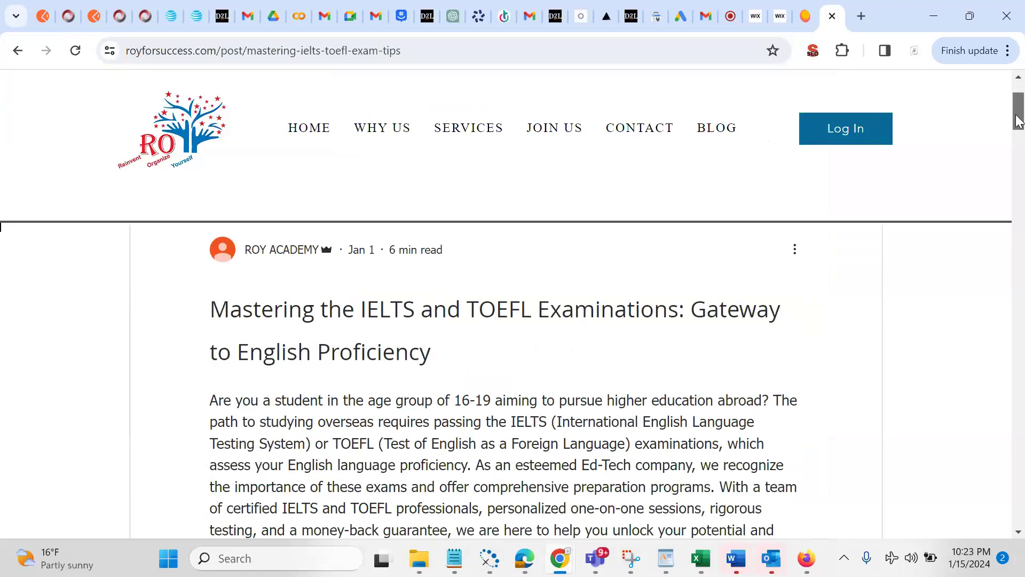
Examine the title, opening paragraph and spacing between sections in the live IELTS and TOEFL post, and return to the Wix posts list
{"action": "double_click", "coordinate": [420, 425]}
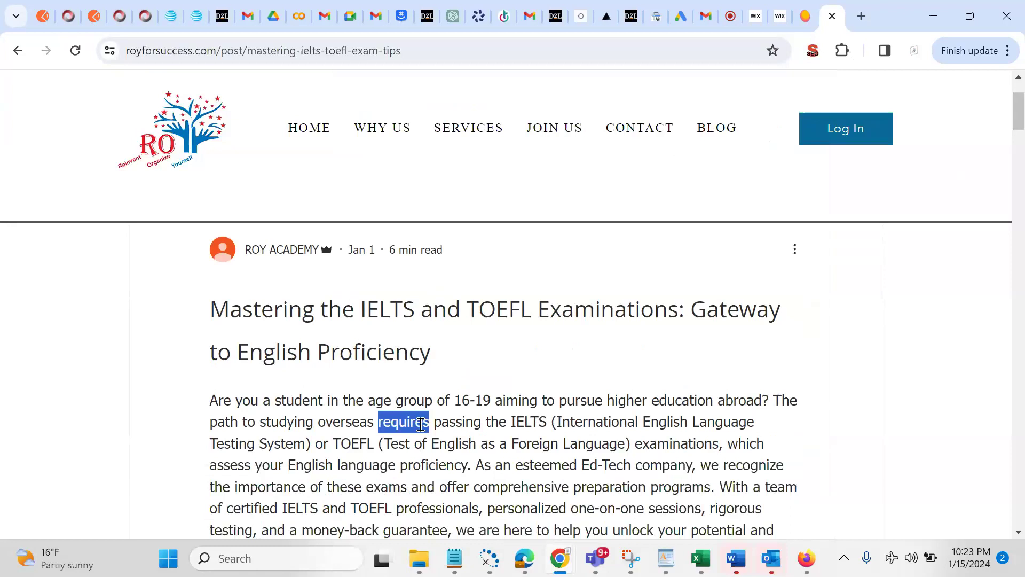
{"action": "left_click", "coordinate": [421, 424]}
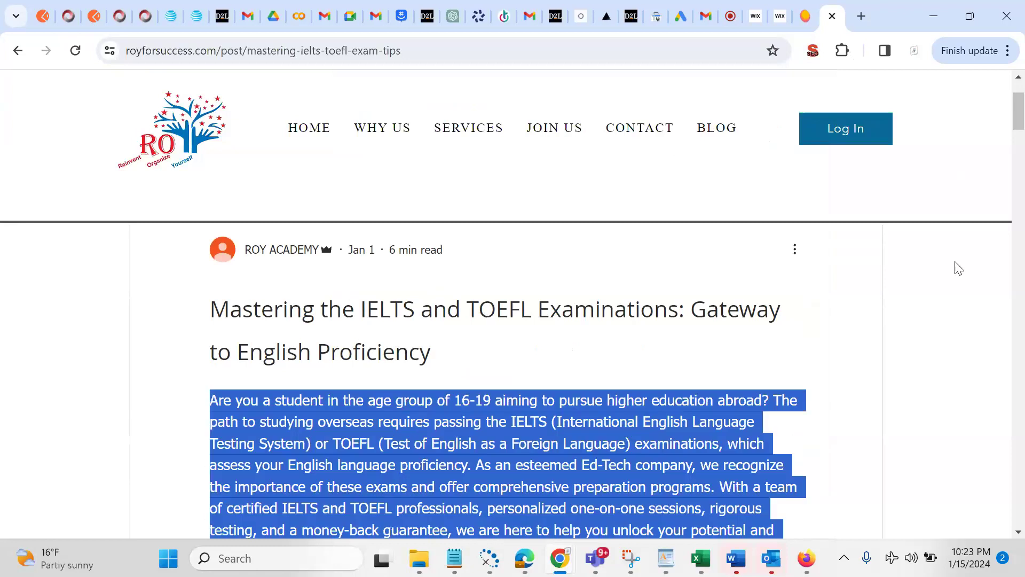
{"action": "left_click", "coordinate": [382, 359]}
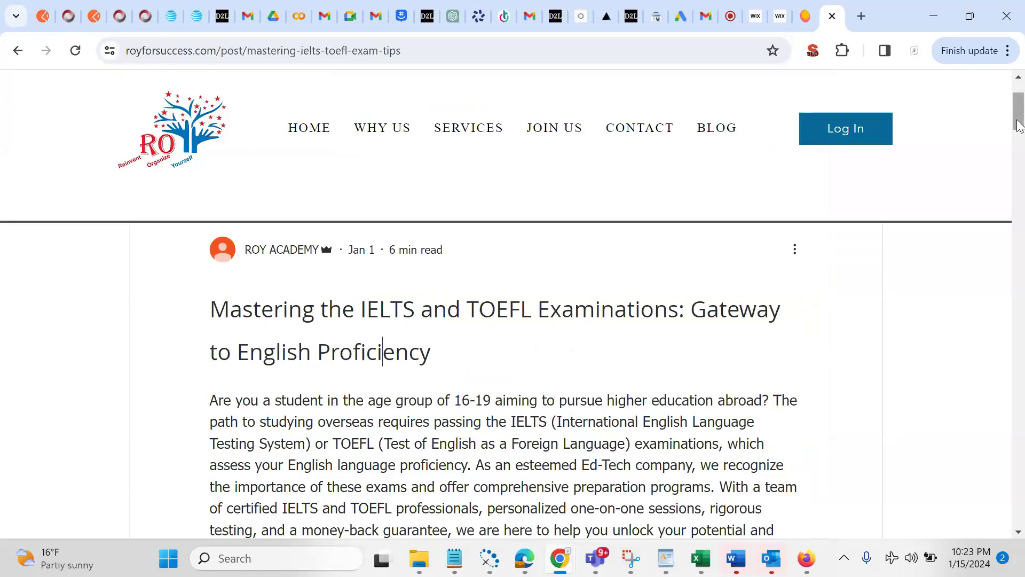
{"action": "left_click_drag", "start_coordinate": [1019, 124], "coordinate": [999, 108]}
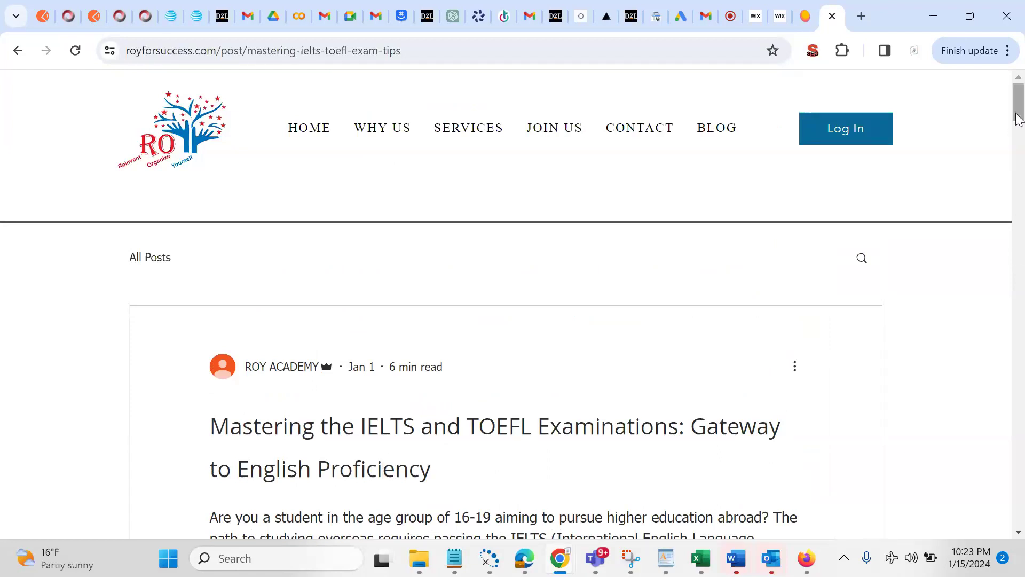
{"action": "mouse_move", "coordinate": [1018, 119]}
{"action": "left_mouse_down"}
{"action": "mouse_move", "coordinate": [1018, 135]}
{"action": "mouse_move", "coordinate": [1017, 122]}
{"action": "left_mouse_up"}
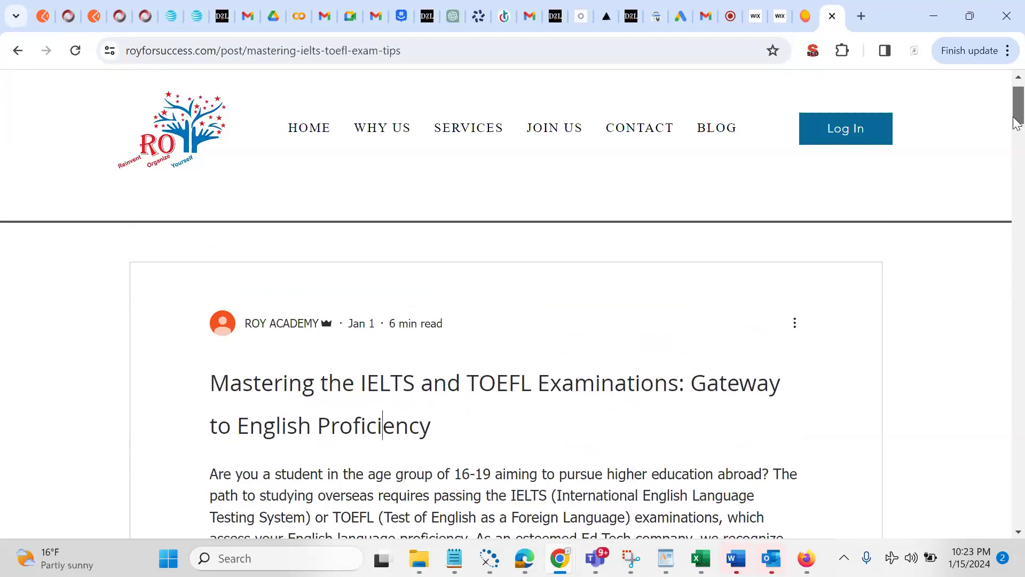
{"action": "left_click_drag", "start_coordinate": [1017, 121], "coordinate": [1016, 129]}
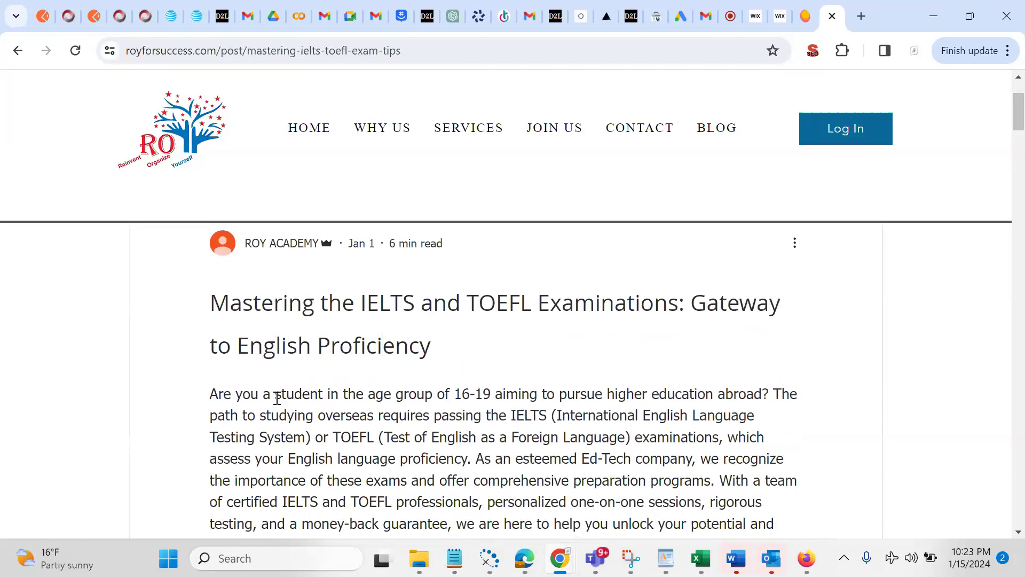
{"action": "left_click_drag", "start_coordinate": [213, 306], "coordinate": [443, 344]}
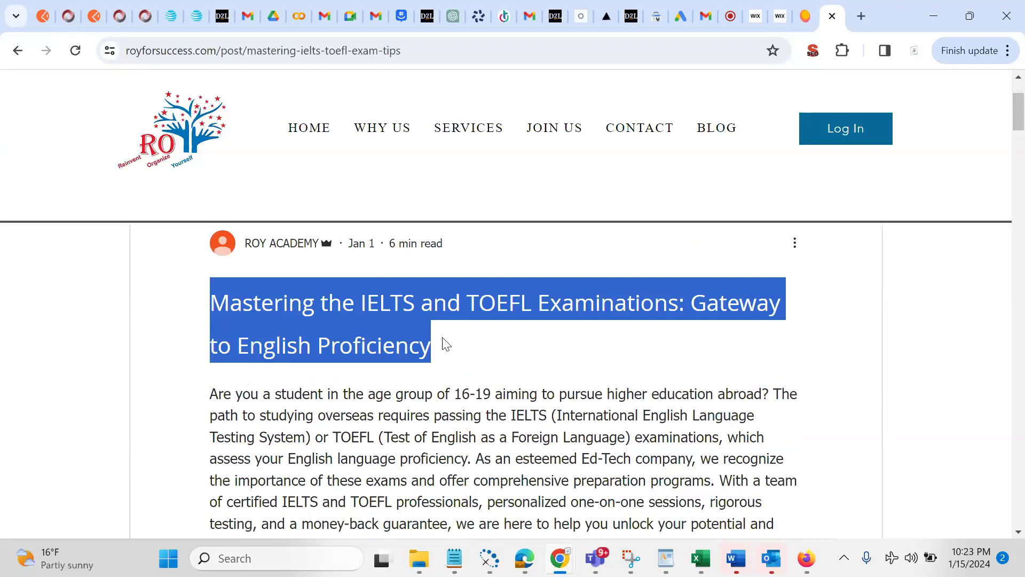
{"action": "left_click", "coordinate": [310, 391]}
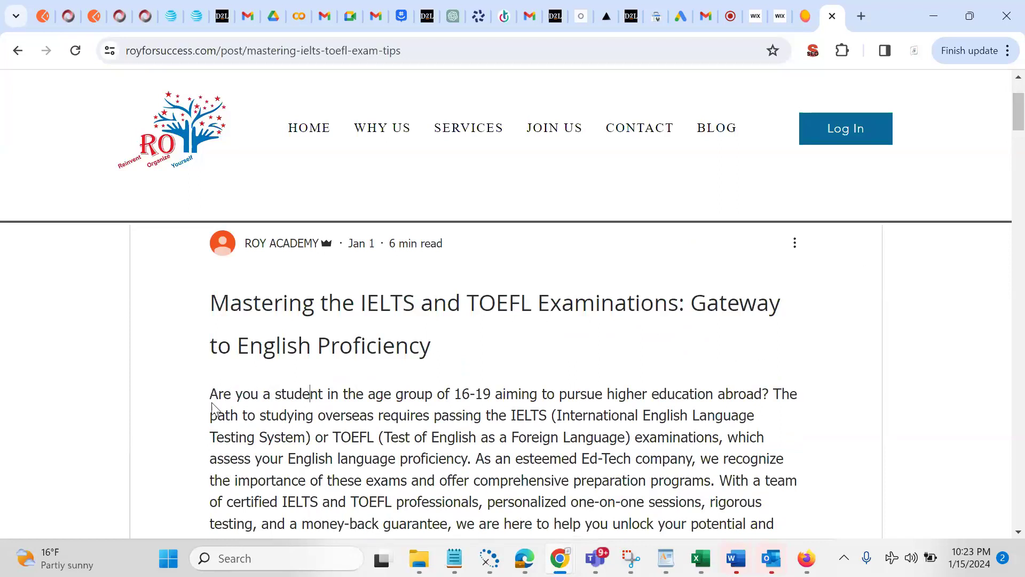
{"action": "left_click_drag", "start_coordinate": [1018, 132], "coordinate": [1017, 137]}
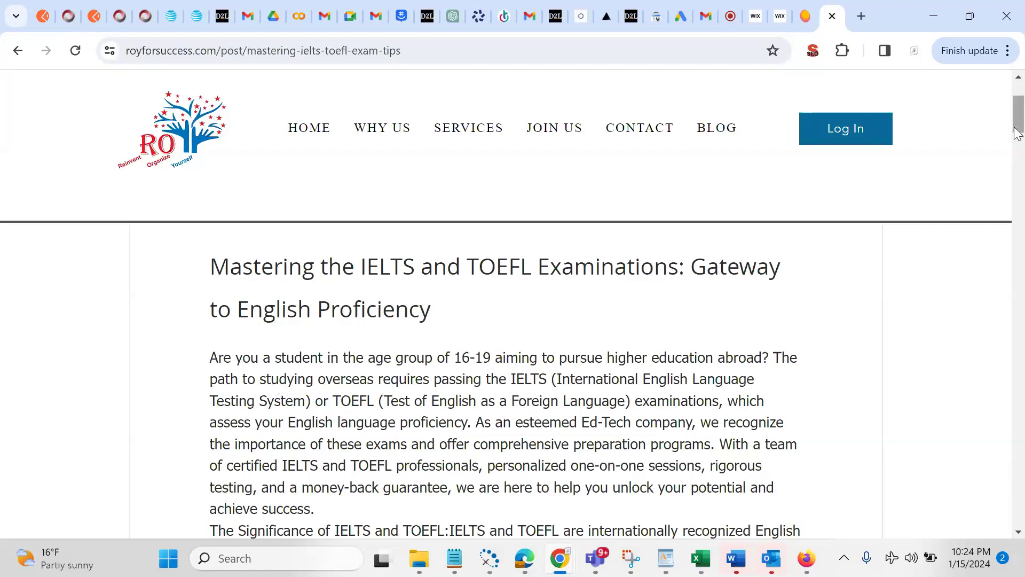
{"action": "left_click_drag", "start_coordinate": [1017, 133], "coordinate": [1016, 137]}
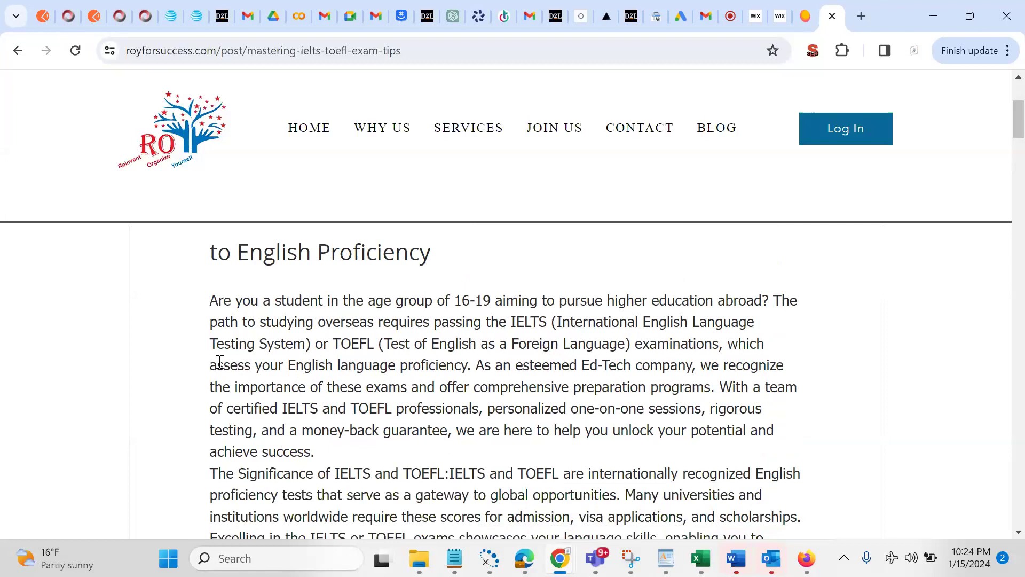
{"action": "triple_click", "coordinate": [233, 453]}
{"action": "left_click", "coordinate": [235, 452]}
{"action": "left_click", "coordinate": [758, 24]}
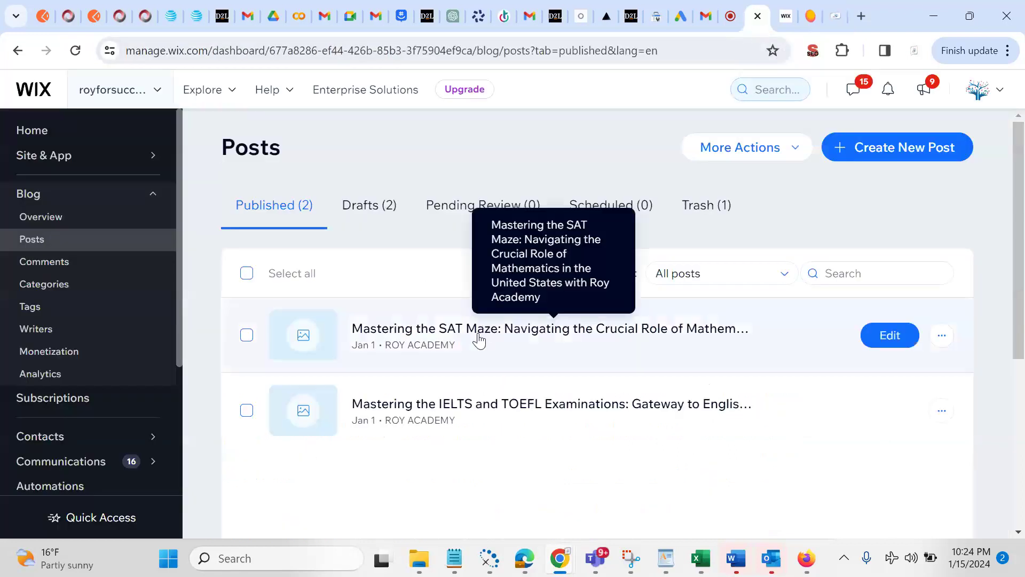
{"action": "left_click", "coordinate": [874, 341]}
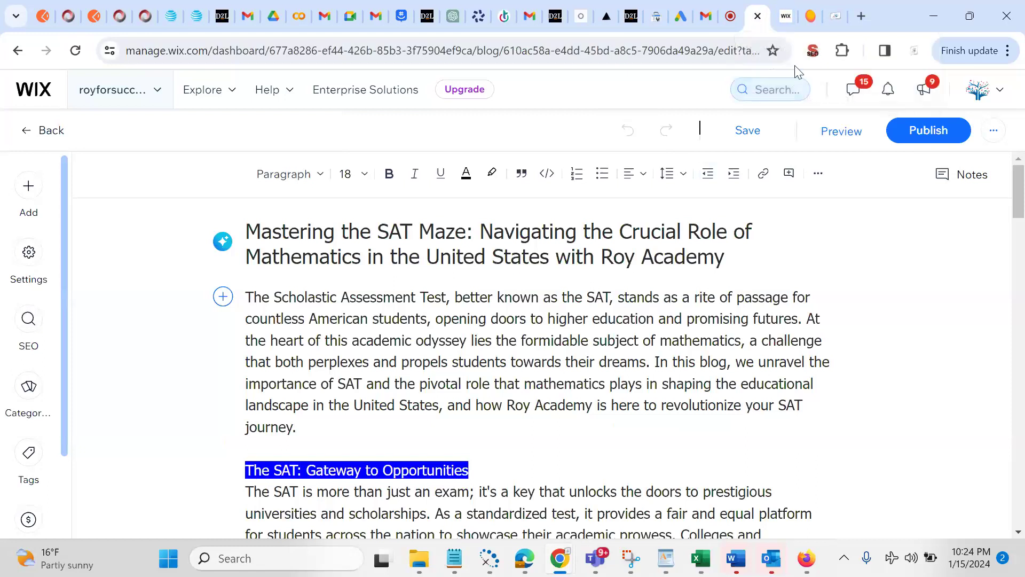
{"action": "left_click", "coordinate": [829, 17]}
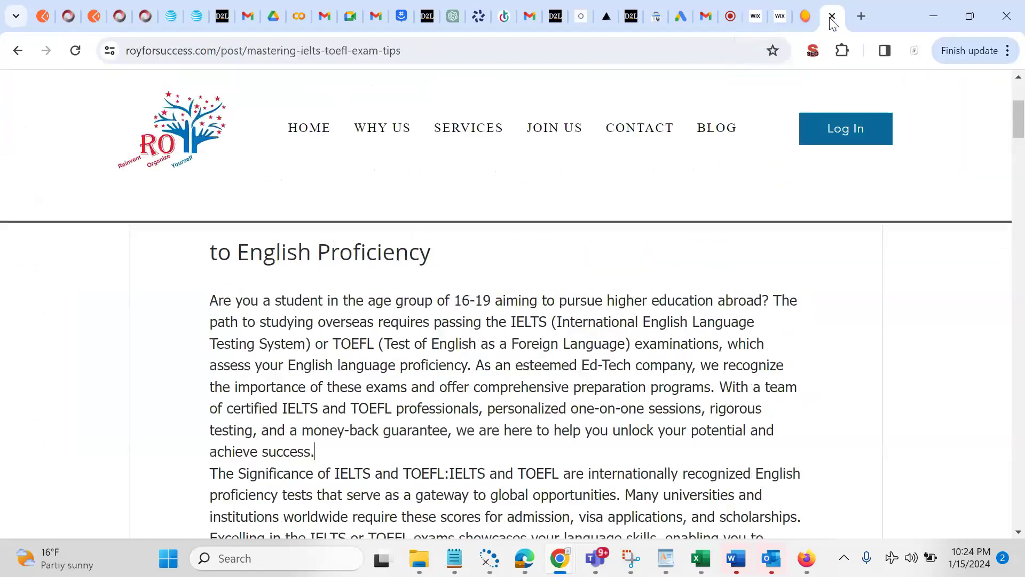
{"action": "left_click", "coordinate": [755, 16]}
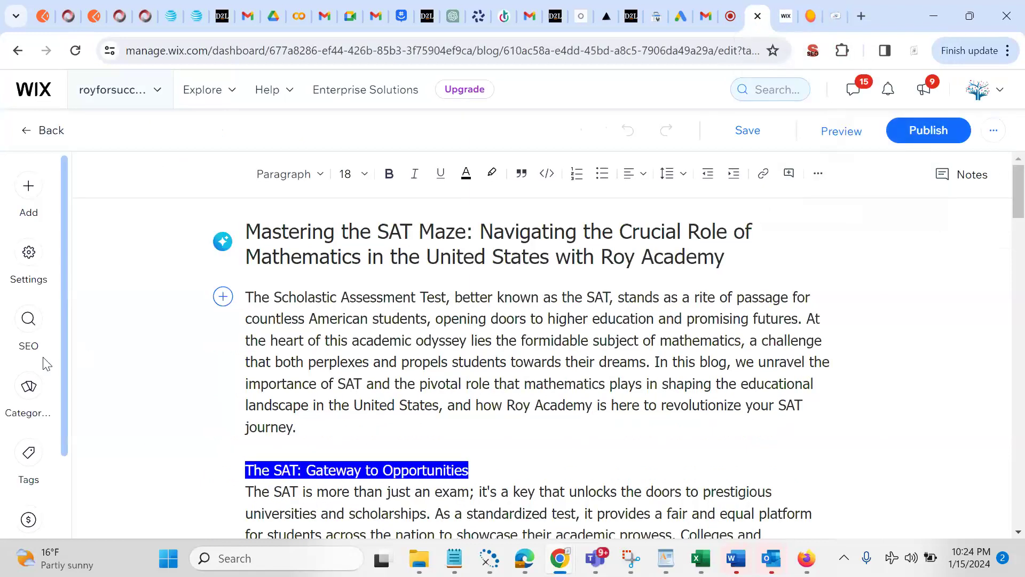
{"action": "left_click", "coordinate": [24, 137]}
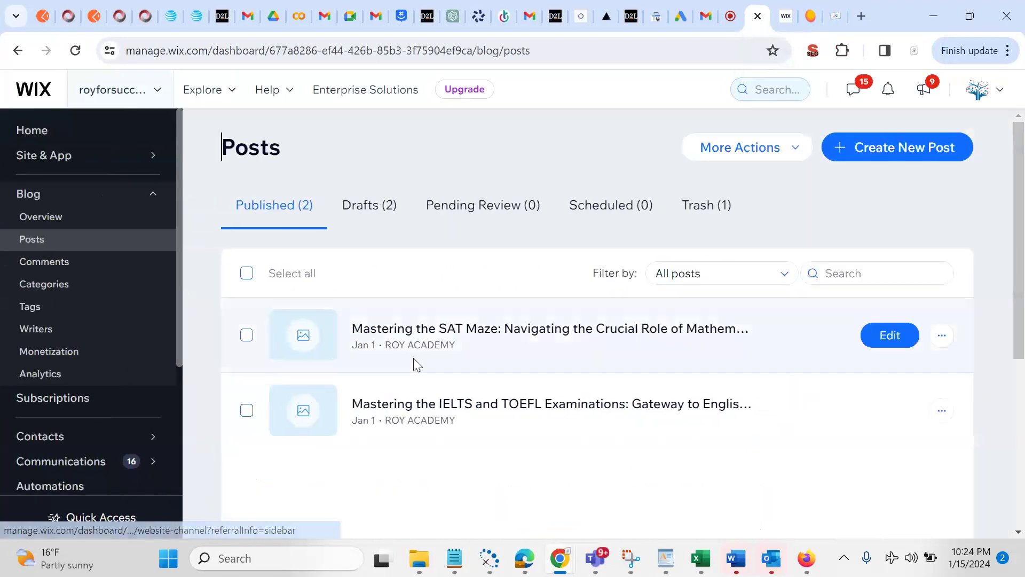
Open the IELTS and TOEFL post for editing and insert blank lines before its Significance, Difficulty Level and Highlights sections
{"action": "left_click", "coordinate": [438, 409]}
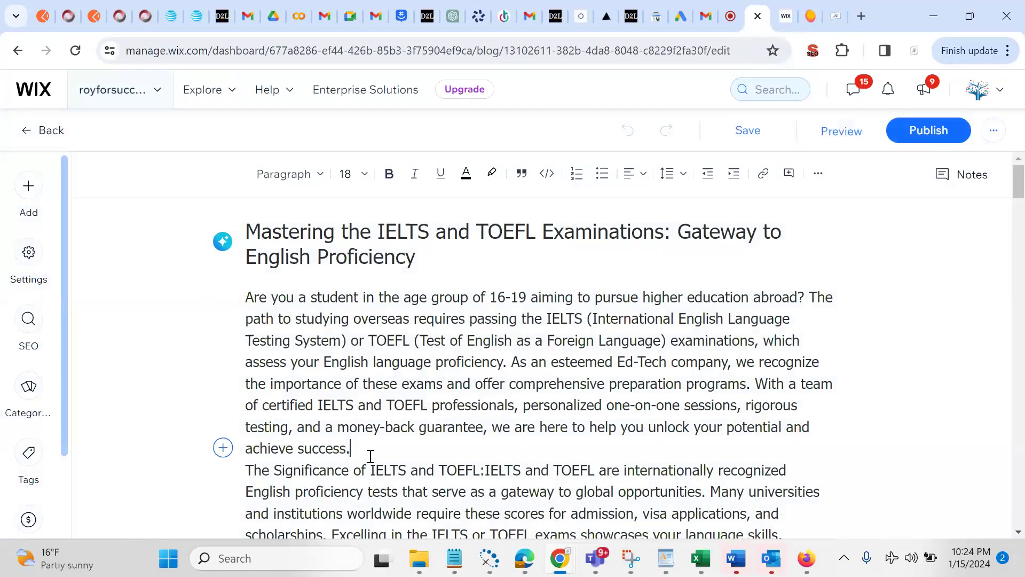
{"action": "key", "text": "Return"}
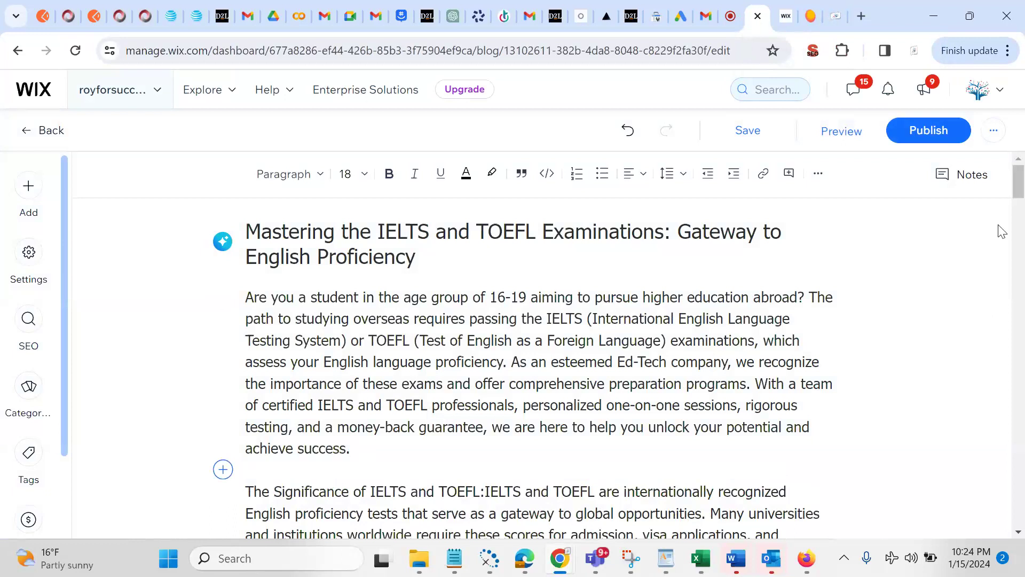
{"action": "mouse_move", "coordinate": [1019, 197]}
{"action": "left_mouse_down"}
{"action": "mouse_move", "coordinate": [1019, 237]}
{"action": "mouse_move", "coordinate": [1019, 212]}
{"action": "left_mouse_up"}
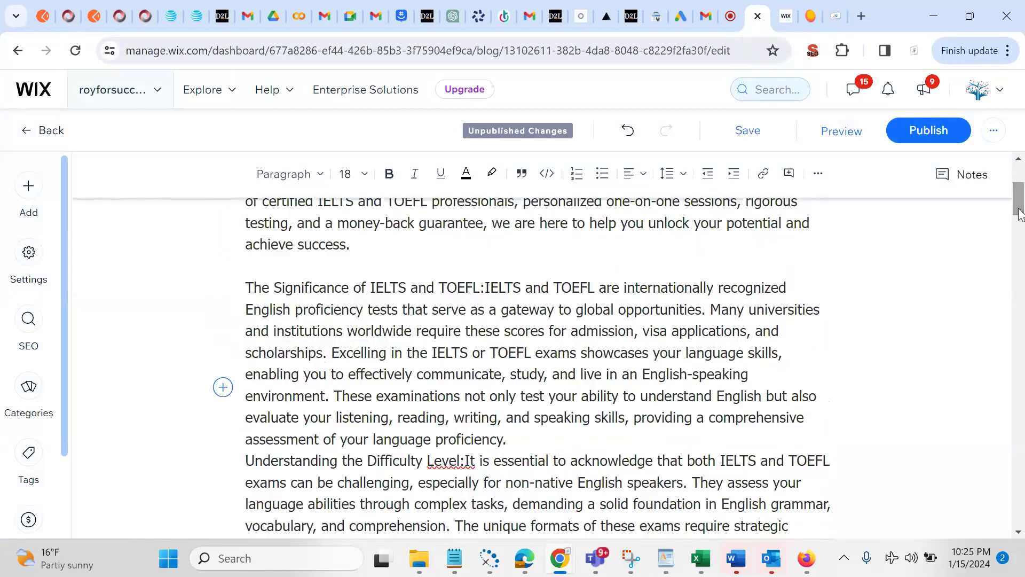
{"action": "left_click", "coordinate": [539, 442]}
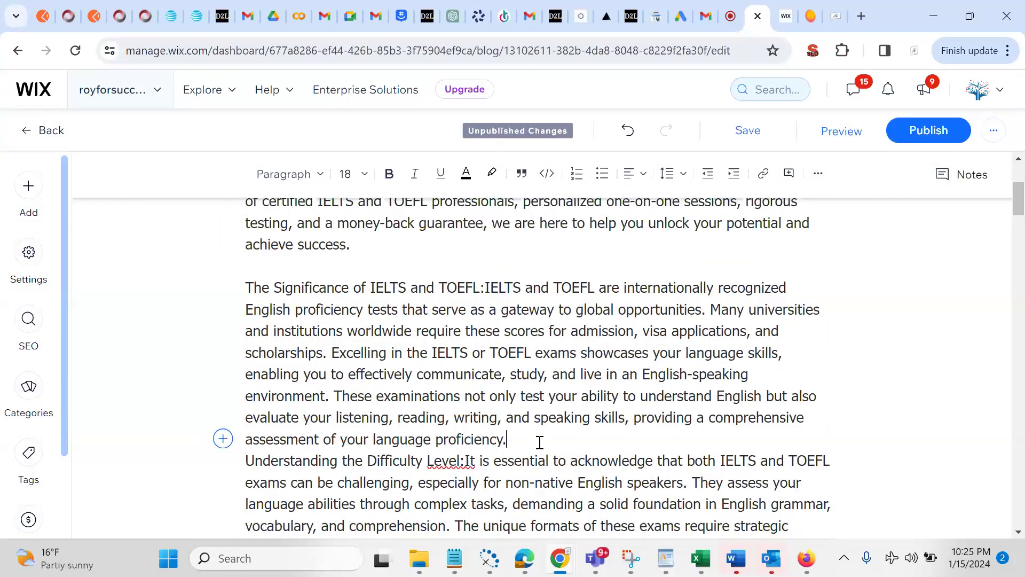
{"action": "key", "text": "Return"}
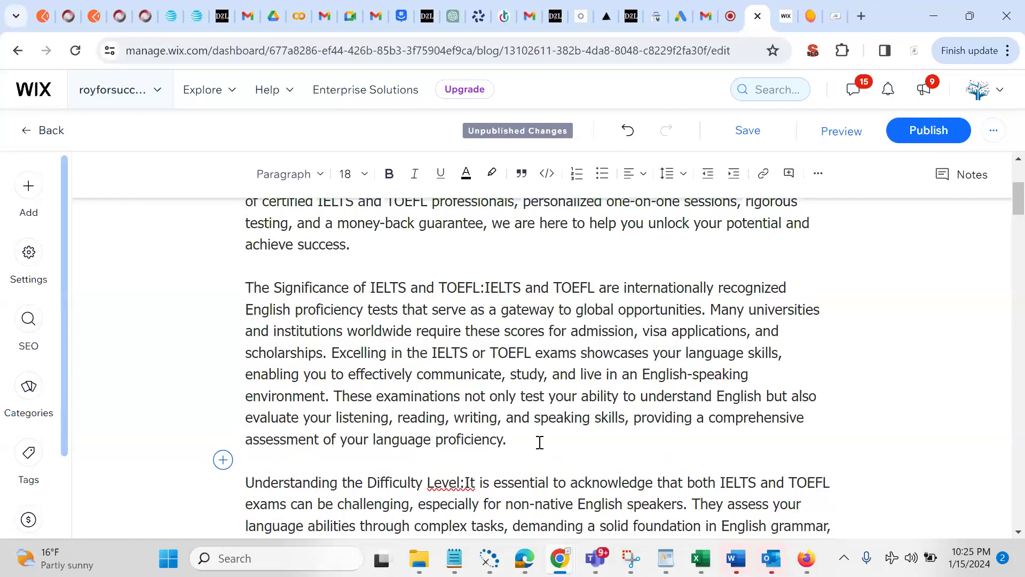
{"action": "left_click", "coordinate": [1018, 532]}
{"action": "scroll", "coordinate": [1018, 532], "scroll_direction": "down", "scroll_amount": 2}
{"action": "left_click", "coordinate": [463, 450]}
{"action": "key", "text": "Return"}
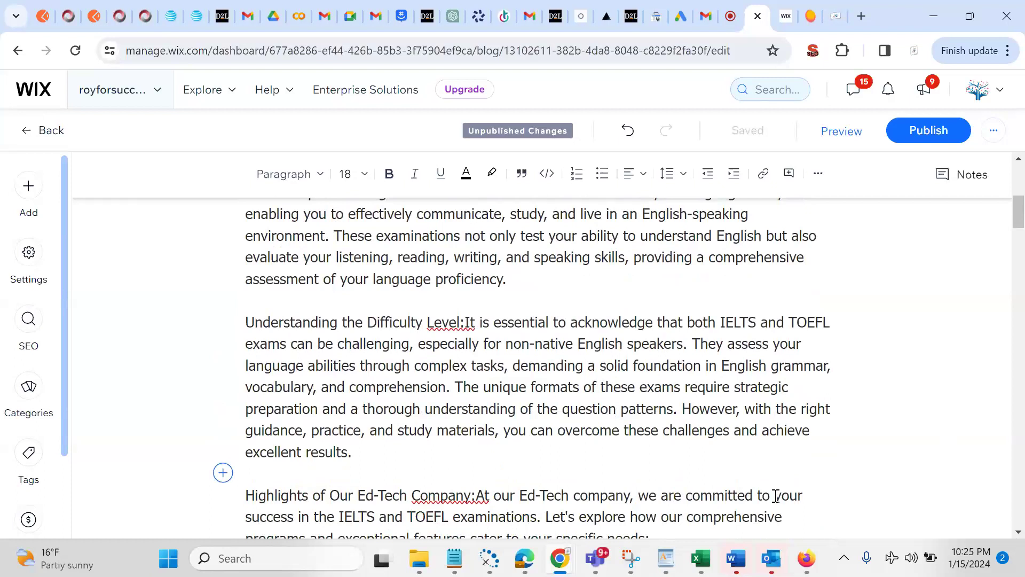
Look over the remaining sections of the IELTS and TOEFL post in the editor and review its title
{"action": "left_click", "coordinate": [1018, 532]}
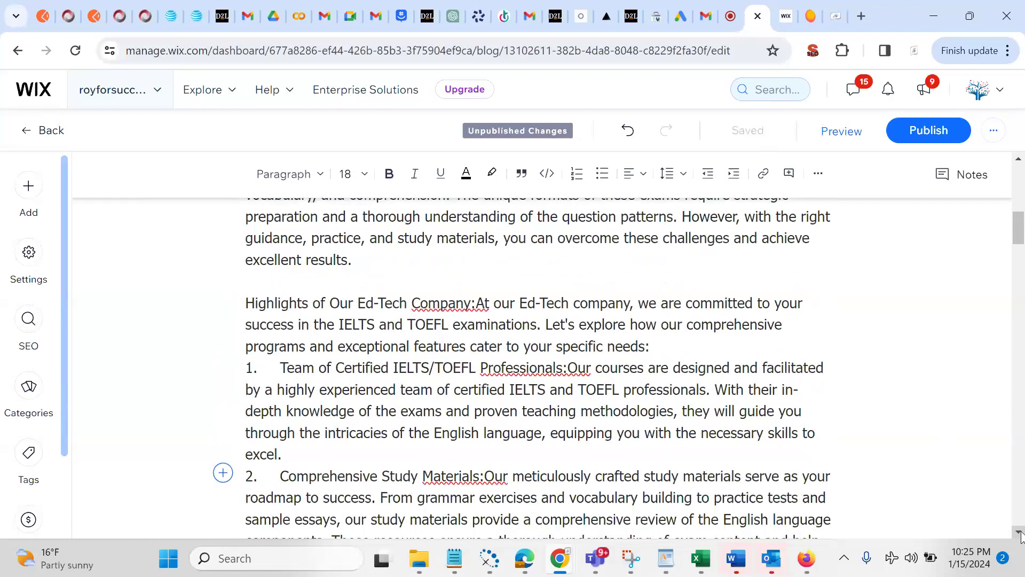
{"action": "left_click", "coordinate": [1019, 160]}
{"action": "left_click_drag", "start_coordinate": [1018, 160], "coordinate": [1018, 161]}
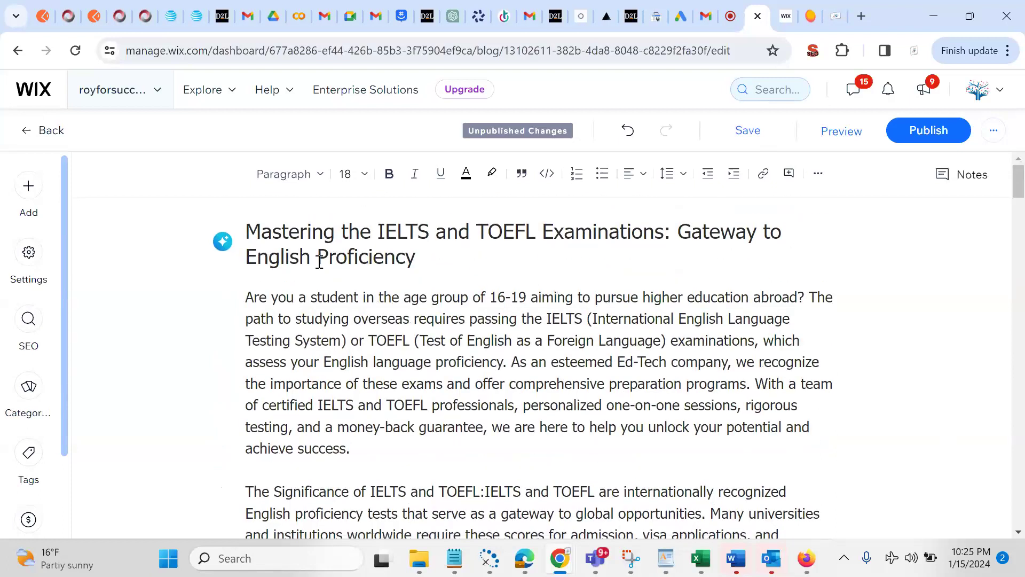
{"action": "left_click", "coordinate": [298, 258]}
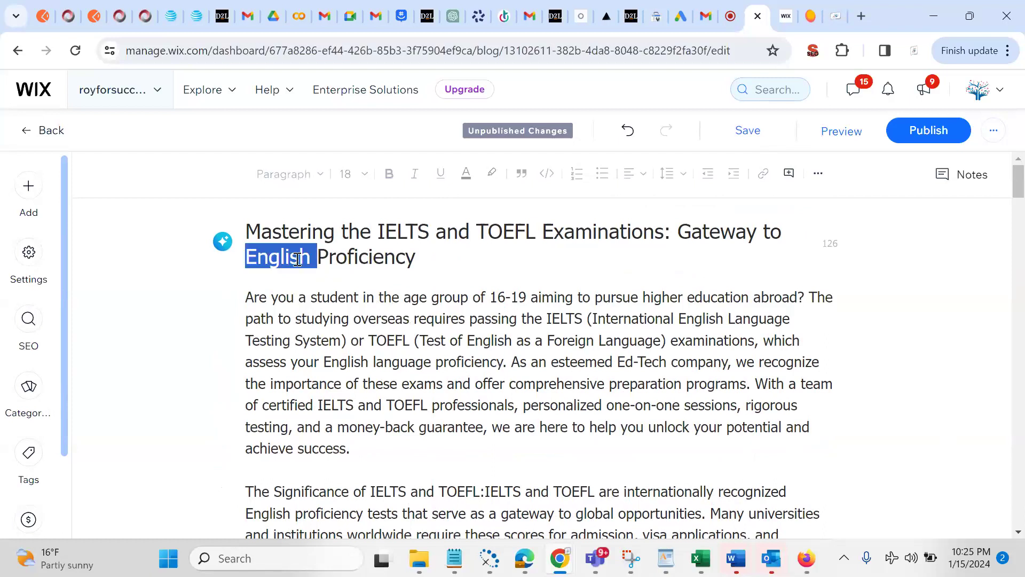
{"action": "triple_click", "coordinate": [298, 258]}
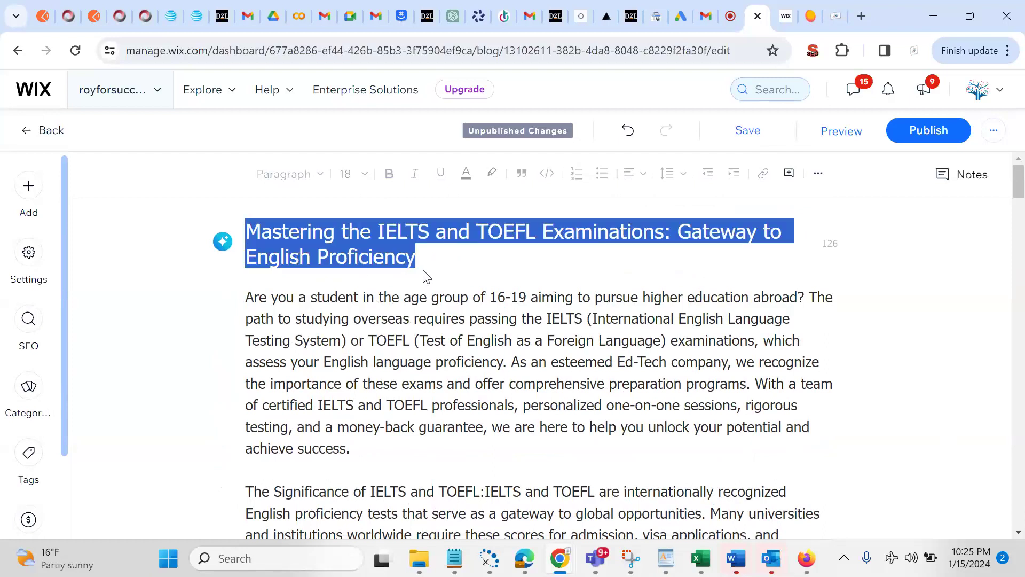
{"action": "left_click", "coordinate": [304, 291]}
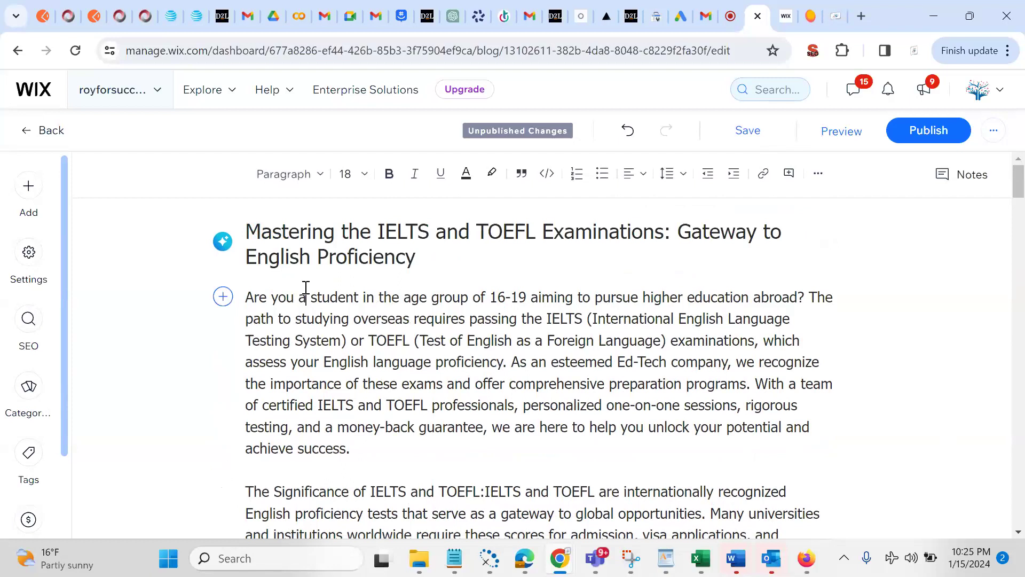
{"action": "left_click", "coordinate": [273, 260]}
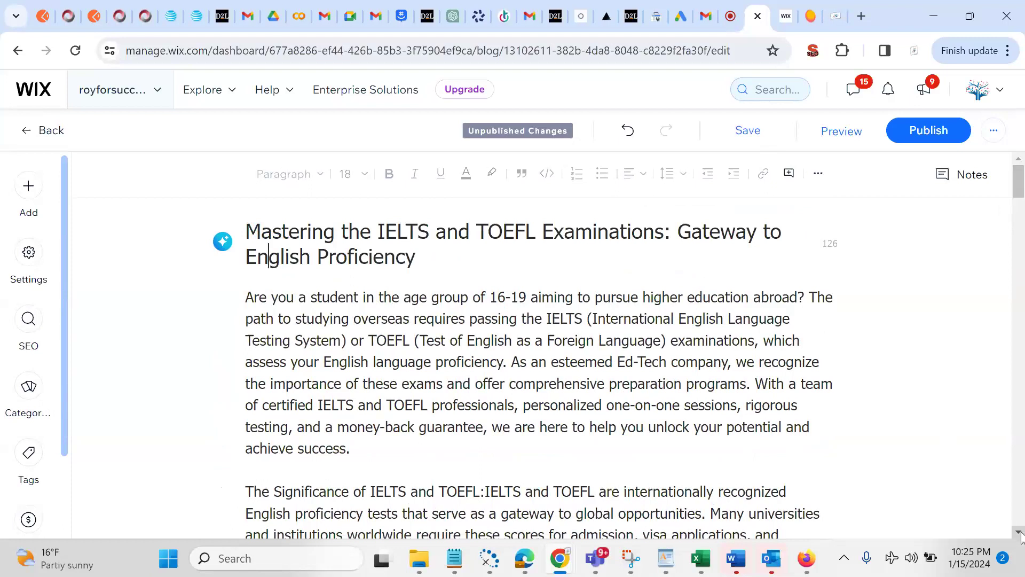
Split "The Significance of IELTS and TOEFL:" from its paragraph onto its own line, with a blank line beneath it
{"action": "scroll", "coordinate": [587, 427], "scroll_direction": "down", "scroll_amount": 3}
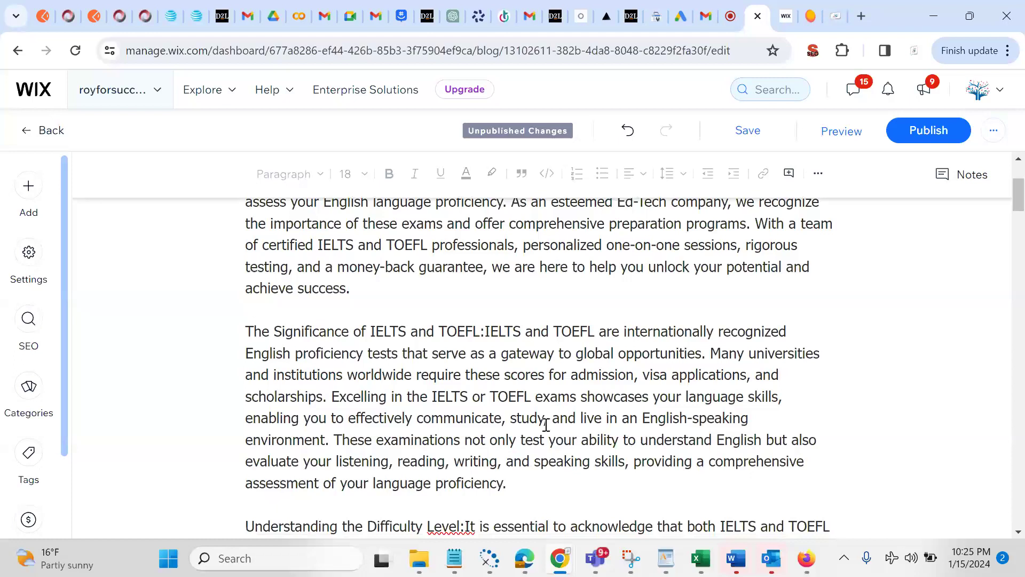
{"action": "left_click", "coordinate": [467, 385]}
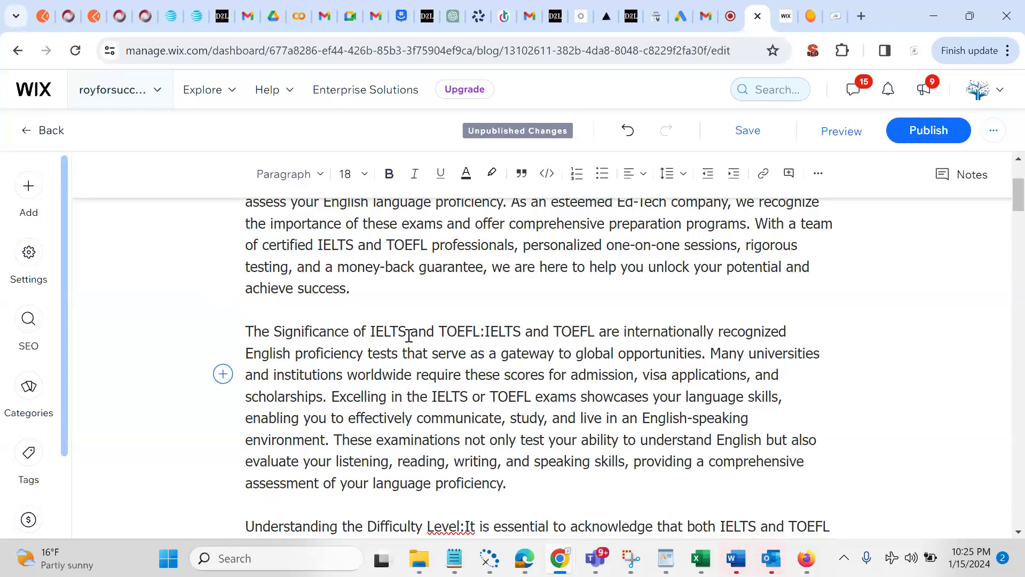
{"action": "left_click", "coordinate": [482, 333]}
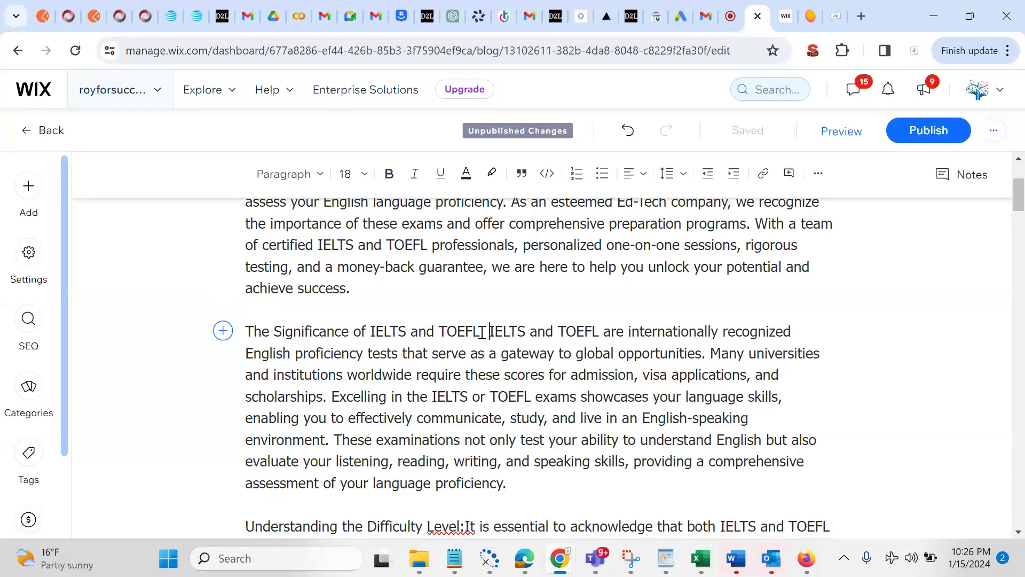
{"action": "key", "text": "Return"}
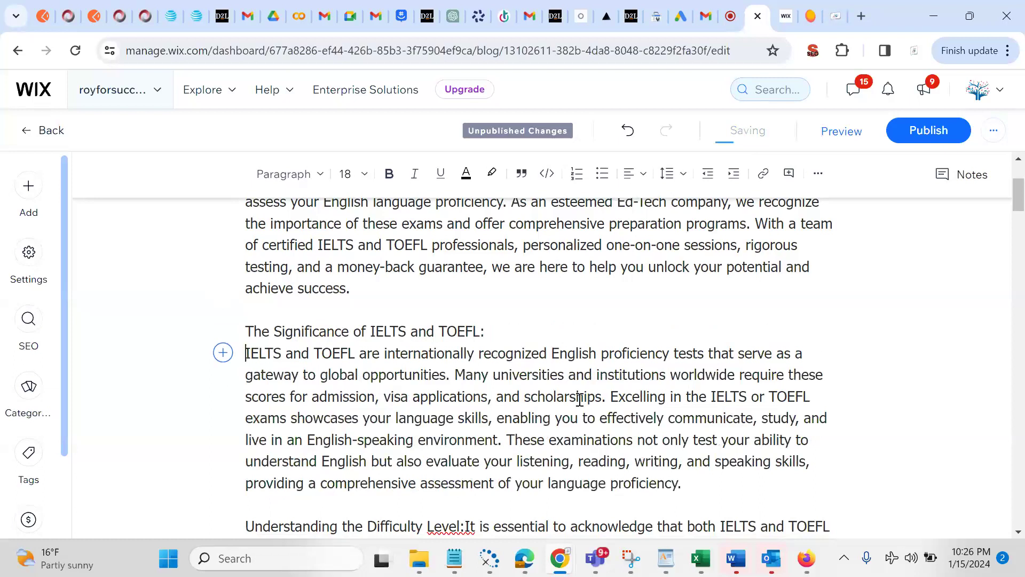
{"action": "key", "text": "Return"}
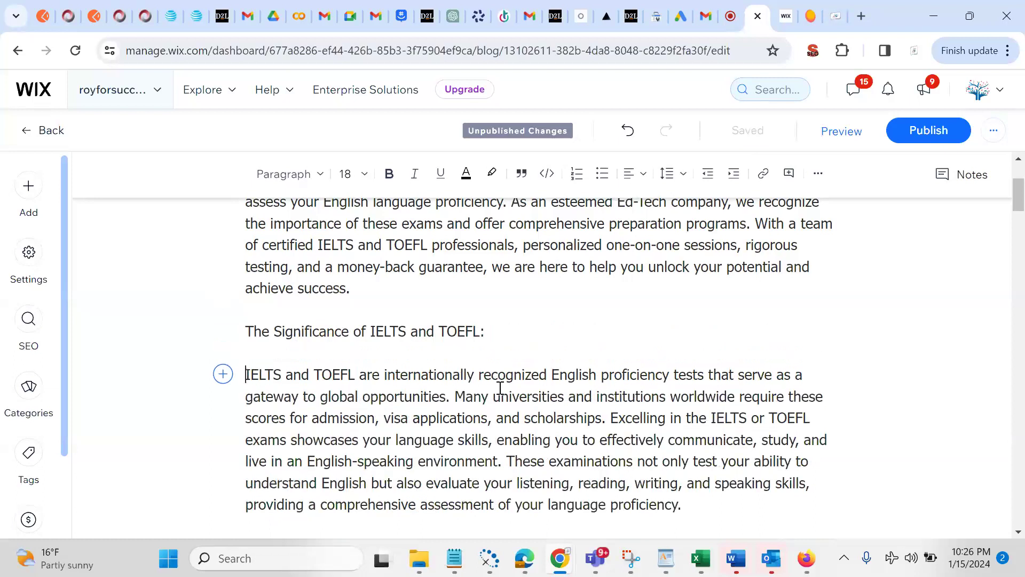
Make the line "The Significance of IELTS and TOEFL" bold and remove its trailing colon
{"action": "left_click_drag", "start_coordinate": [249, 335], "coordinate": [479, 329]}
{"action": "key", "text": "ctrl+b"}
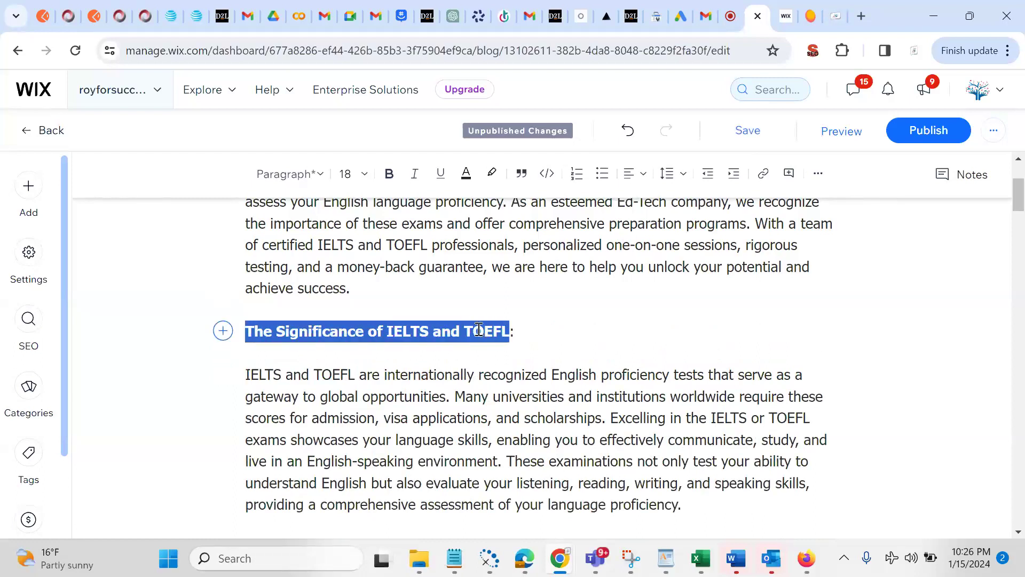
{"action": "key", "text": "Right"}
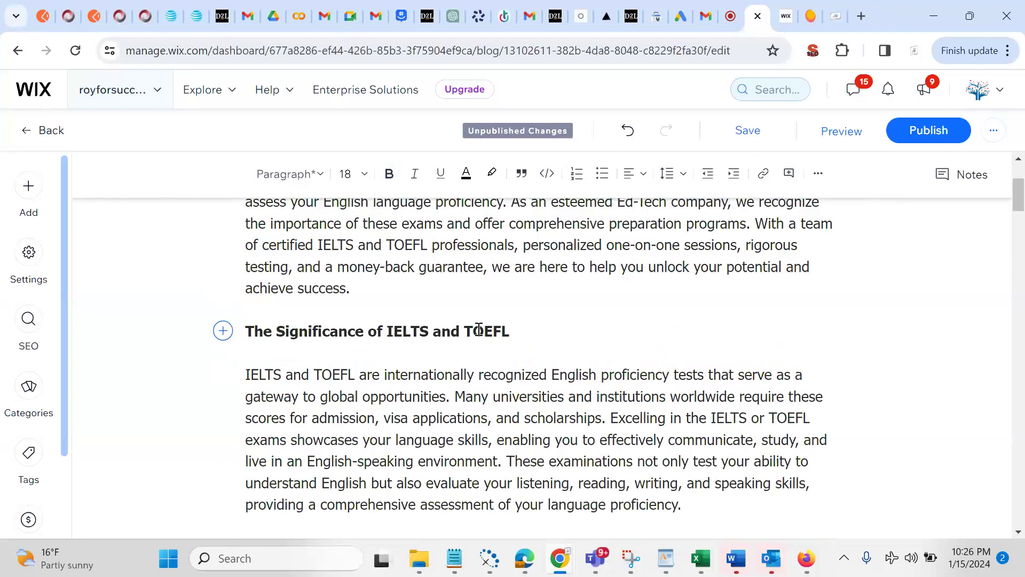
Apply the Heading 2 style to the line "The Significance of IELTS and TOEFL"
{"action": "triple_click", "coordinate": [346, 336]}
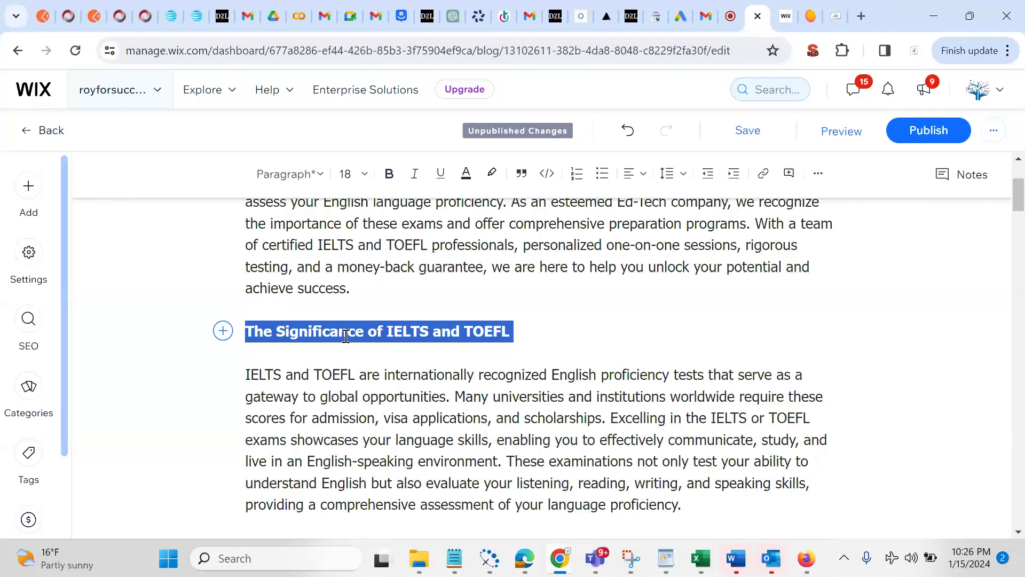
{"action": "left_click", "coordinate": [321, 178]}
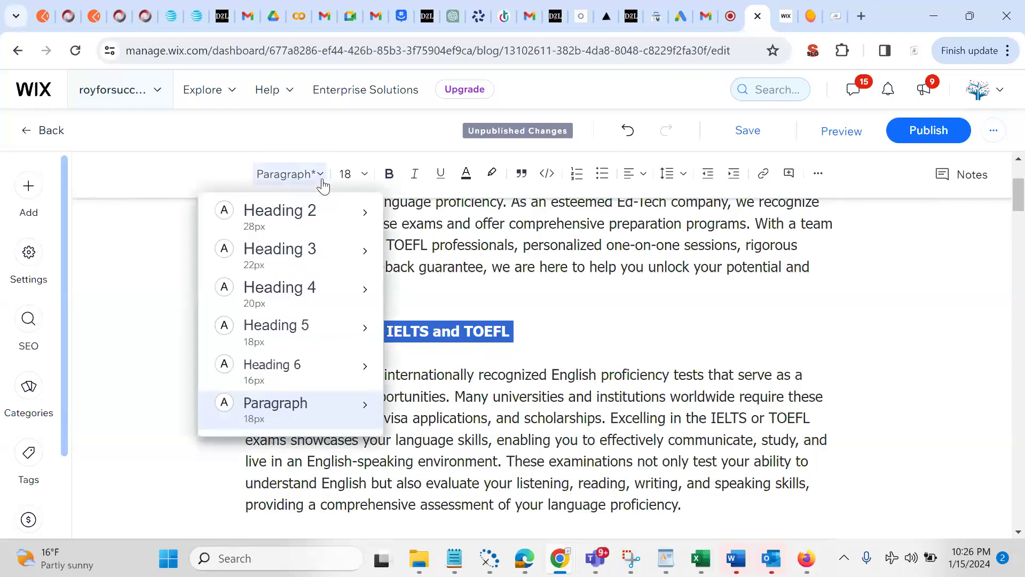
{"action": "left_click", "coordinate": [315, 219]}
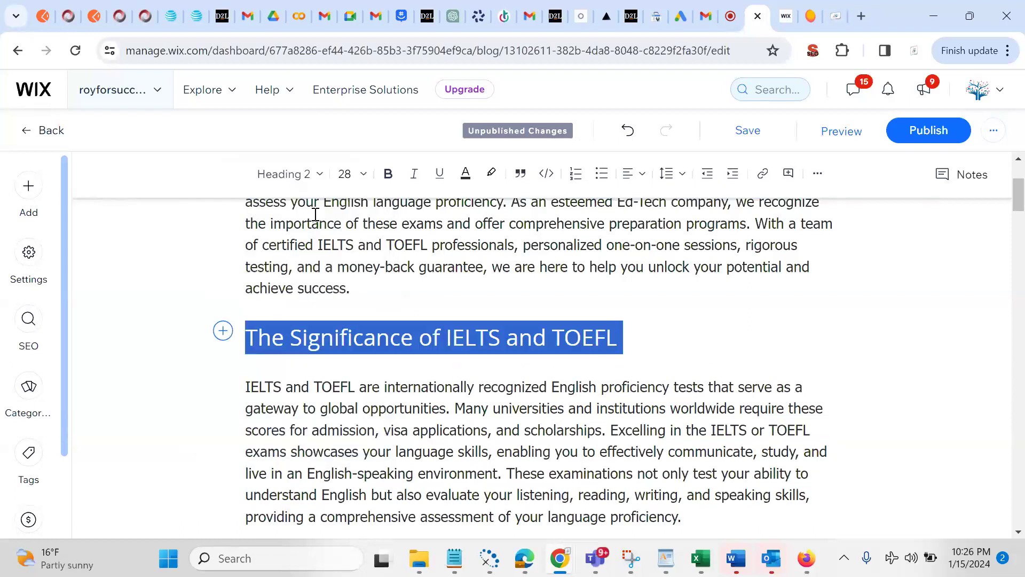
{"action": "left_click", "coordinate": [319, 177]}
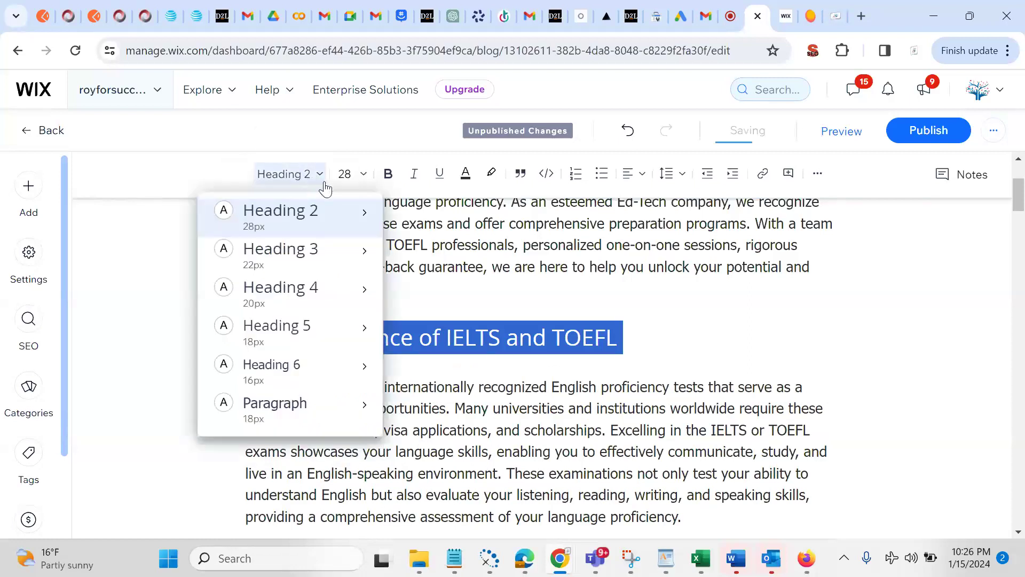
{"action": "left_click", "coordinate": [328, 138]}
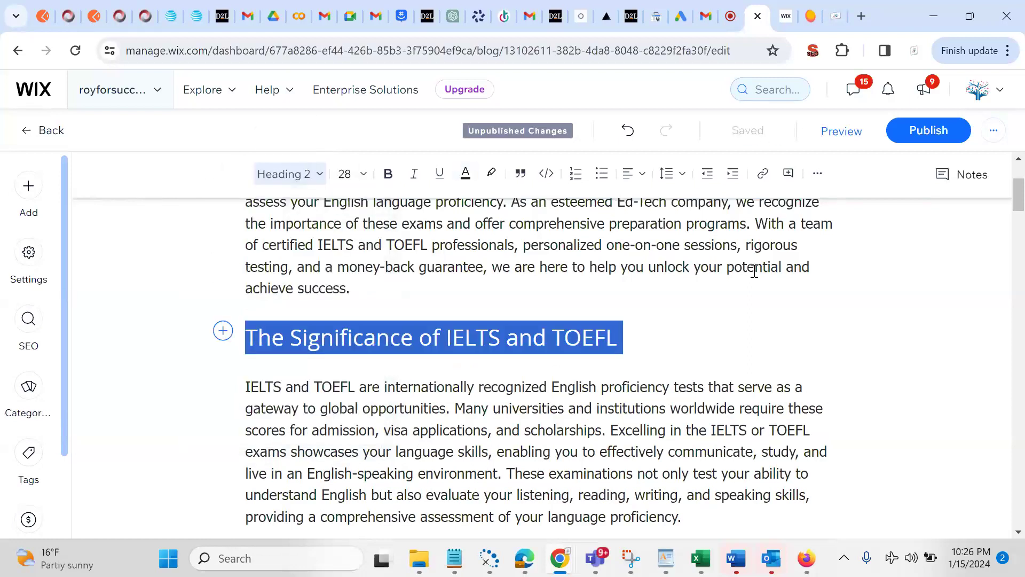
{"action": "scroll", "coordinate": [976, 346], "scroll_direction": "up", "scroll_amount": 3}
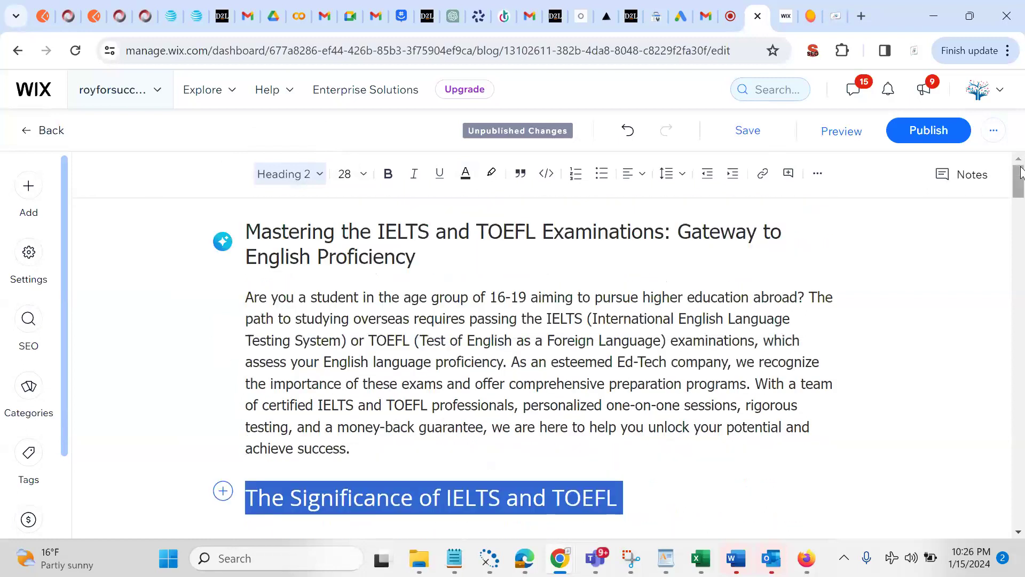
{"action": "left_click", "coordinate": [1018, 533]}
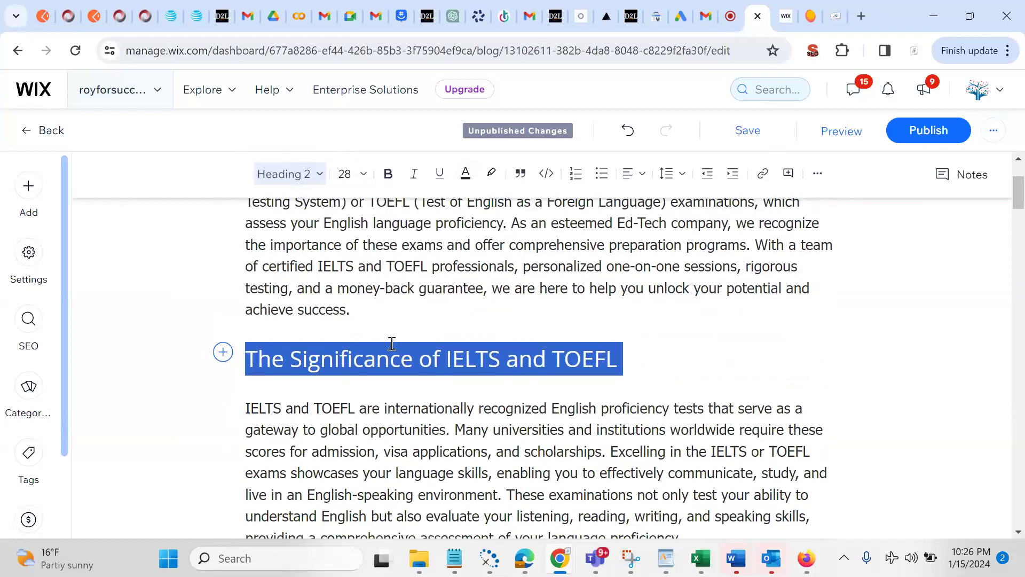
Review the post's title tag and meta description in its basic SEO settings
{"action": "left_click", "coordinate": [22, 332]}
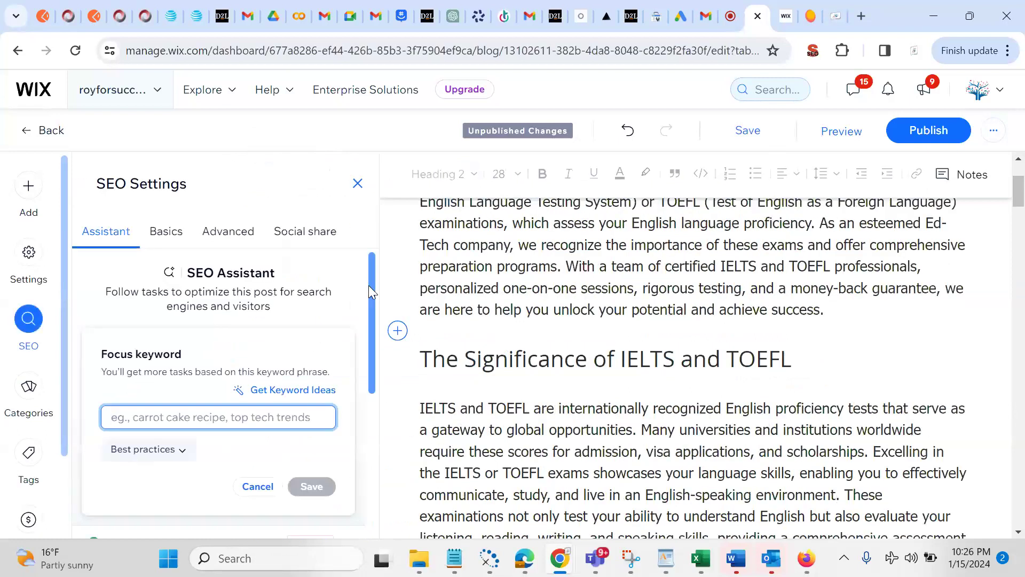
{"action": "left_click", "coordinate": [167, 239]}
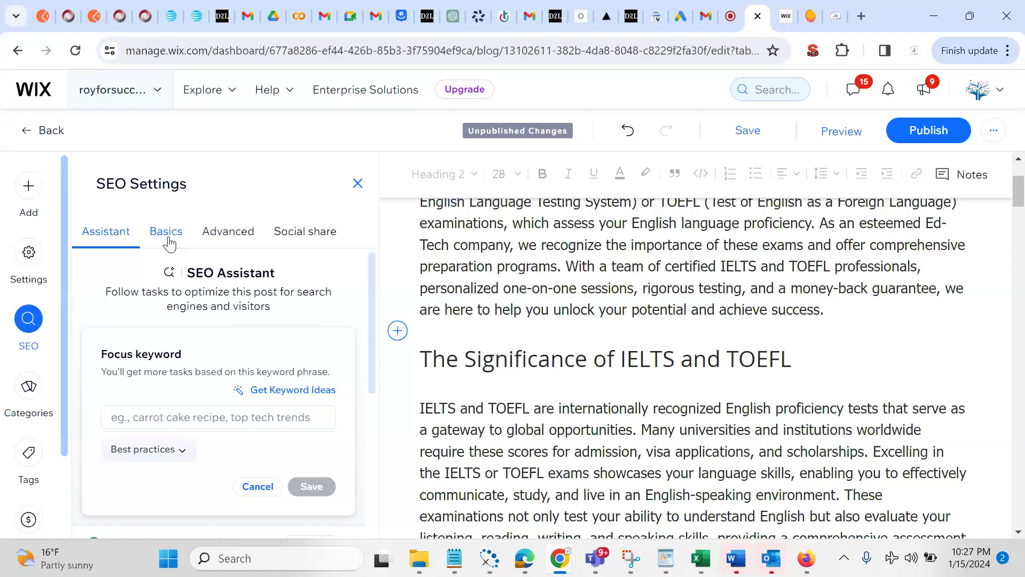
{"action": "left_click_drag", "start_coordinate": [371, 289], "coordinate": [373, 409]}
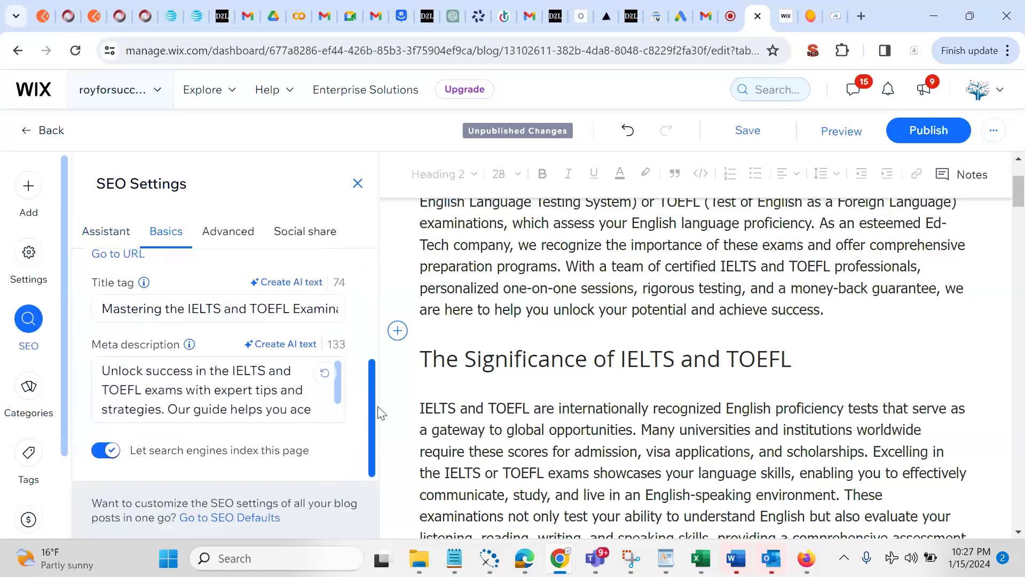
{"action": "left_click", "coordinate": [357, 184]}
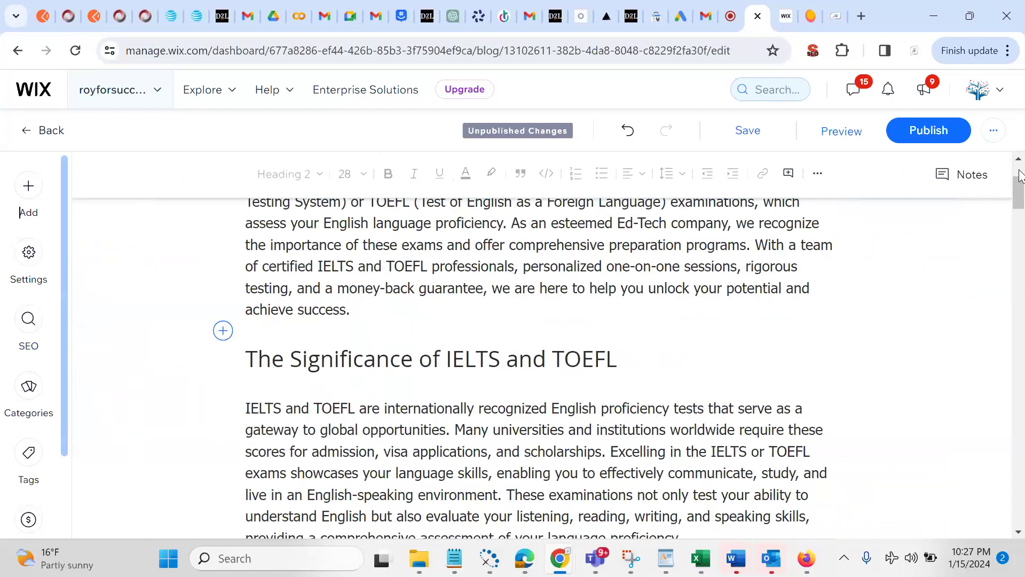
Select the post title and check its heading style setting
{"action": "scroll", "coordinate": [1020, 176], "scroll_direction": "up", "scroll_amount": 3}
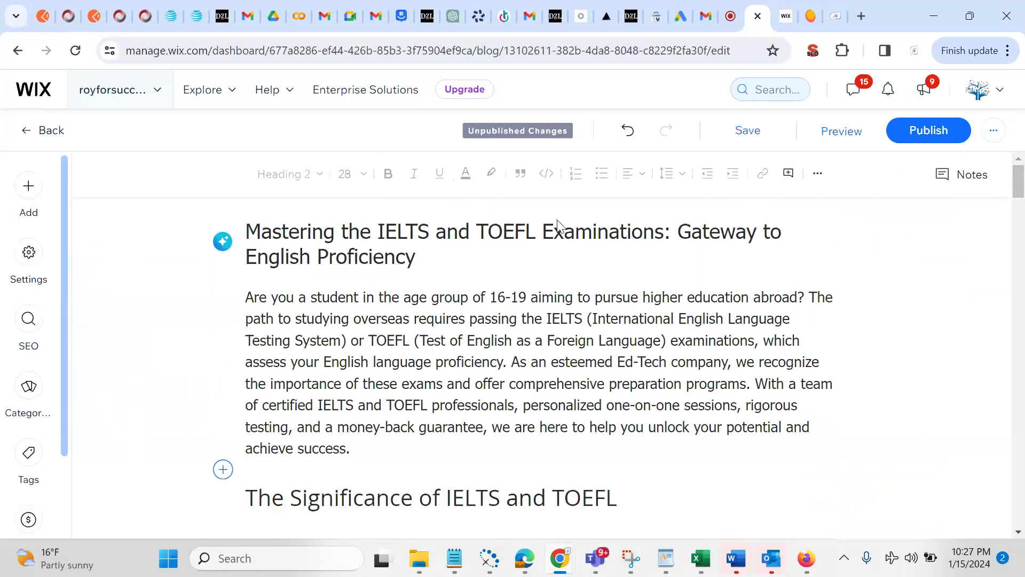
{"action": "left_click", "coordinate": [367, 260]}
{"action": "triple_click", "coordinate": [367, 260]}
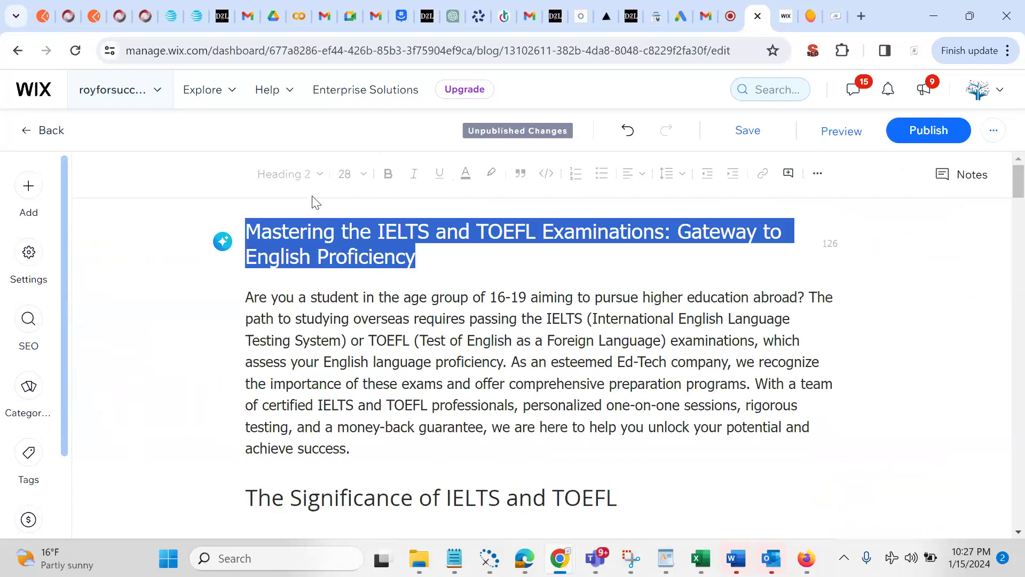
{"action": "left_click", "coordinate": [322, 181]}
{"action": "triple_click", "coordinate": [314, 228]}
Delete the surplus blank lines above "Navigating Success: A Comprehensive Guide to IELTS and TOEFL Excellence", leaving one
{"action": "left_click_drag", "start_coordinate": [1019, 195], "coordinate": [1023, 319]}
{"action": "left_click", "coordinate": [470, 386]}
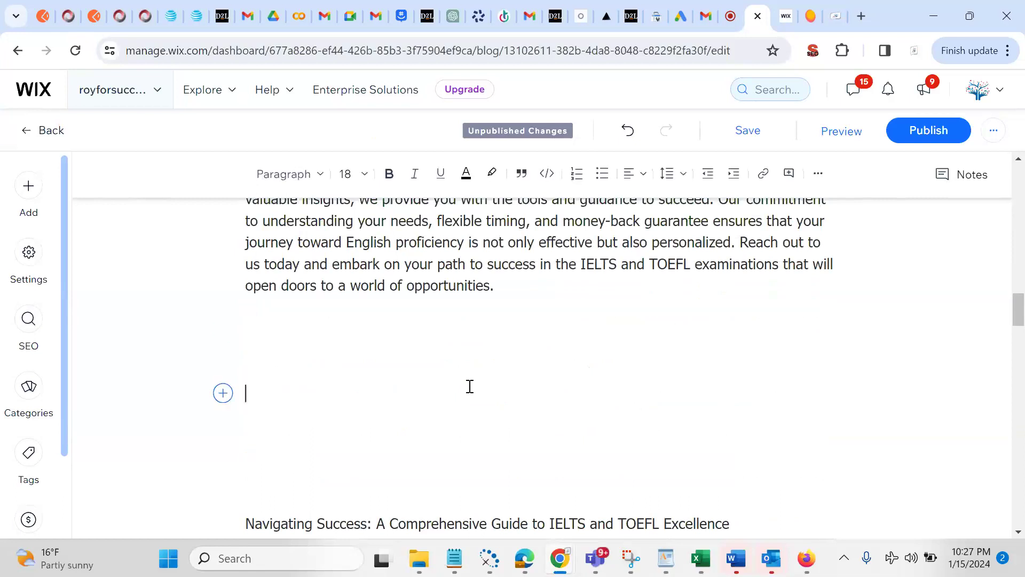
{"action": "left_click", "coordinate": [419, 347]}
{"action": "left_click", "coordinate": [414, 333]}
{"action": "key", "text": "shift+Down"}
{"action": "key", "text": "shift+Down"}
{"action": "key", "text": "shift+Down"}
{"action": "key", "text": "shift+Down"}
{"action": "key", "text": "shift+Down"}
{"action": "key", "text": "shift+Down"}
{"action": "key", "text": "shift+Down"}
{"action": "key", "text": "shift+Down"}
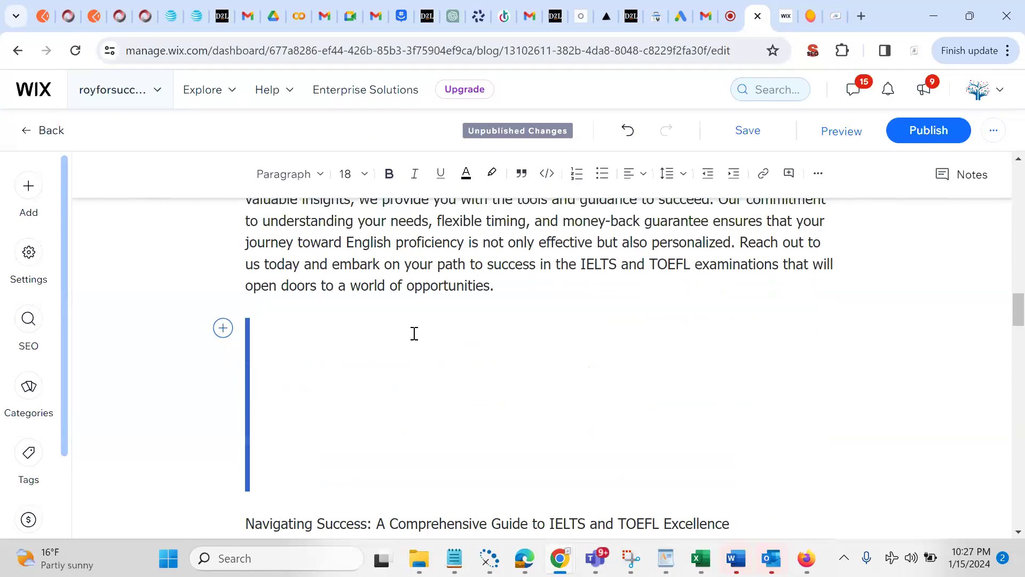
{"action": "key", "text": "BackSpace"}
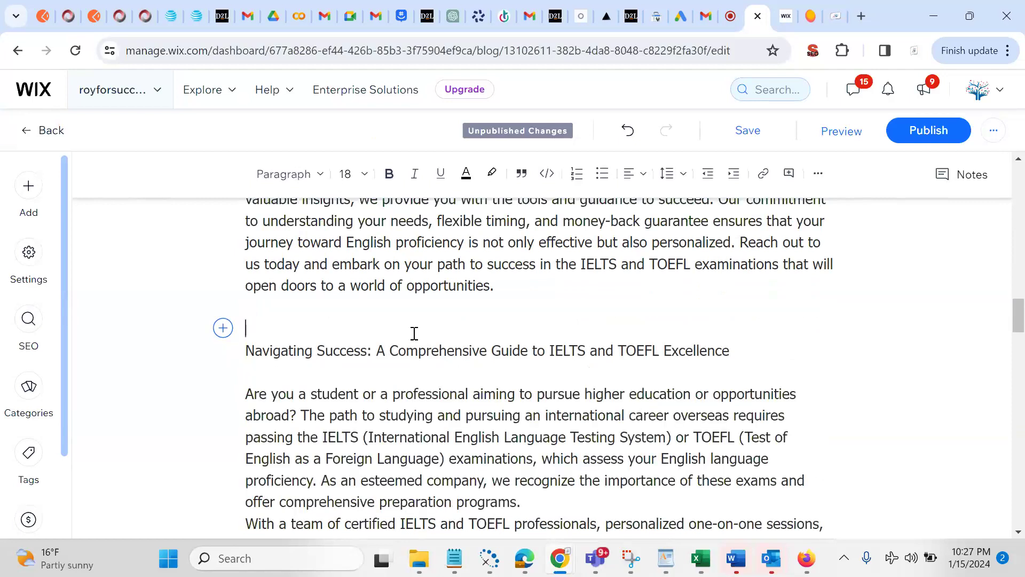
{"action": "key", "text": "Delete"}
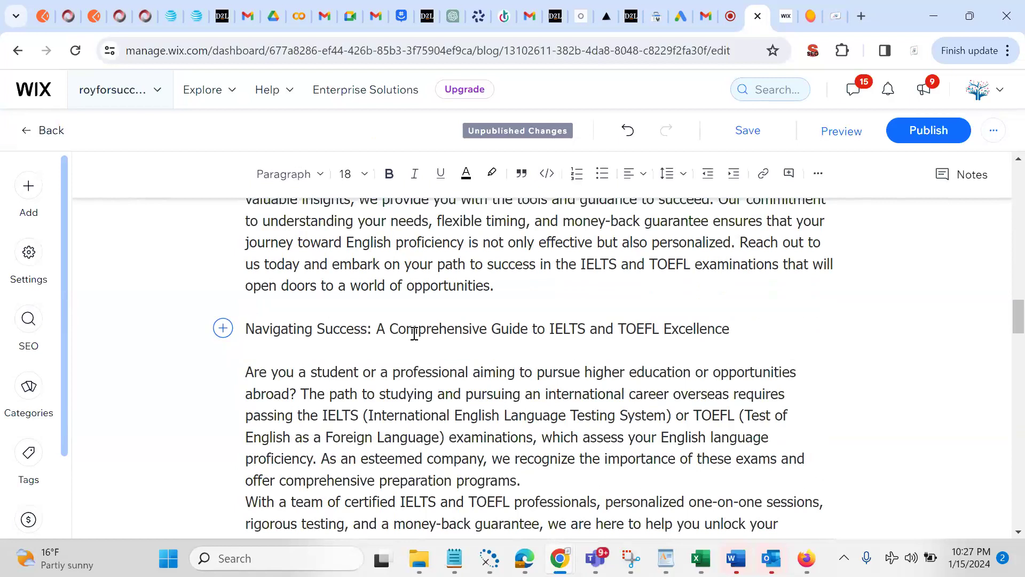
Save the IELTS and TOEFL post and publish its changes
{"action": "left_click", "coordinate": [1018, 160]}
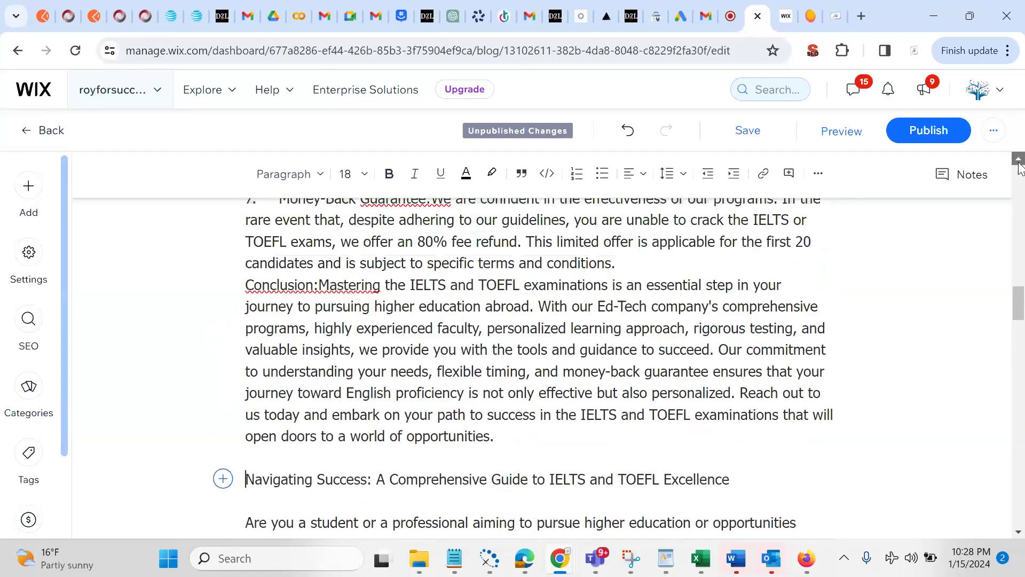
{"action": "left_click", "coordinate": [1020, 179]}
{"action": "left_click", "coordinate": [1019, 178]}
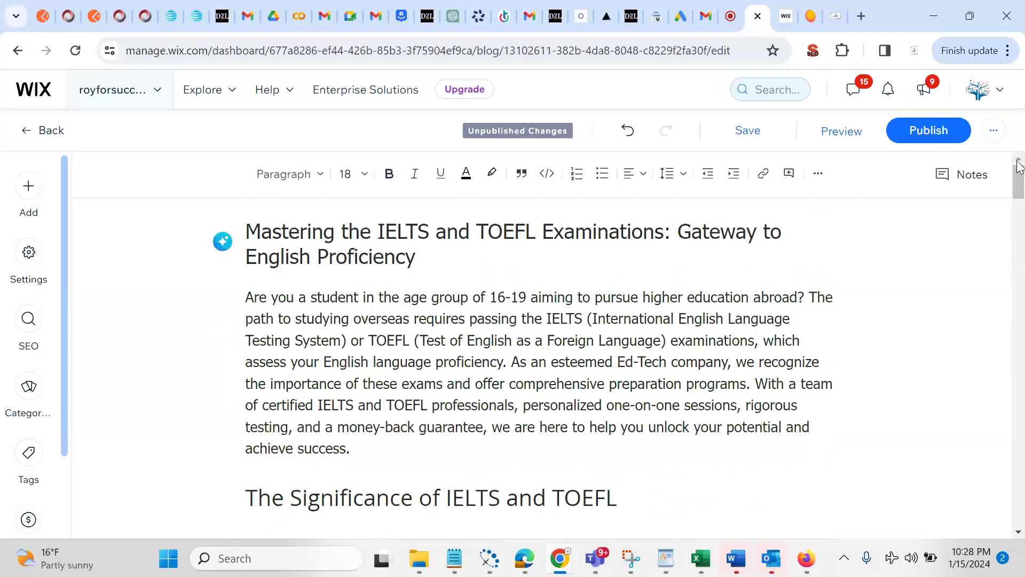
{"action": "left_click", "coordinate": [754, 132]}
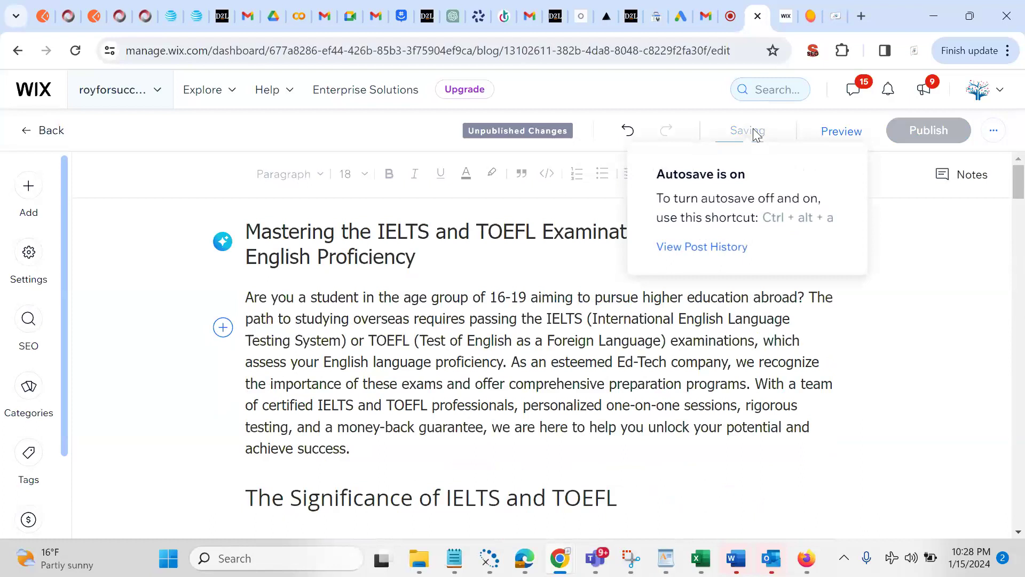
{"action": "left_click", "coordinate": [926, 134]}
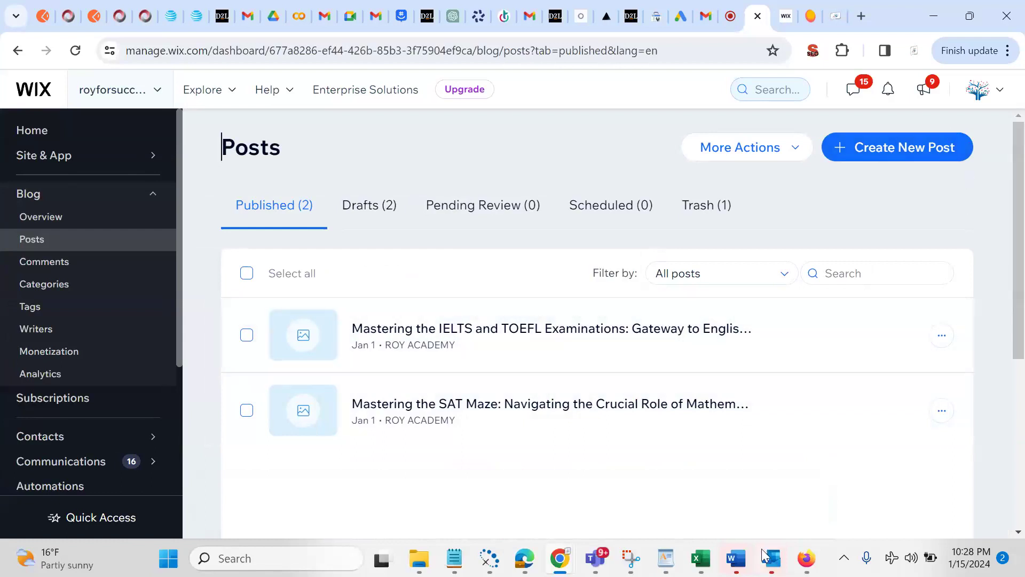
{"action": "mouse_move", "coordinate": [741, 570]}
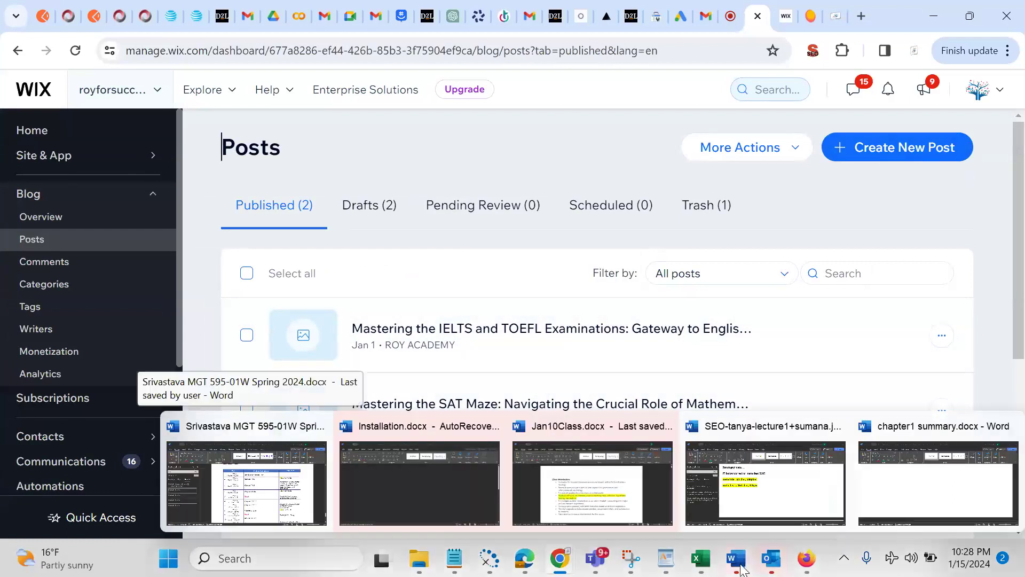
{"action": "left_click", "coordinate": [607, 519]}
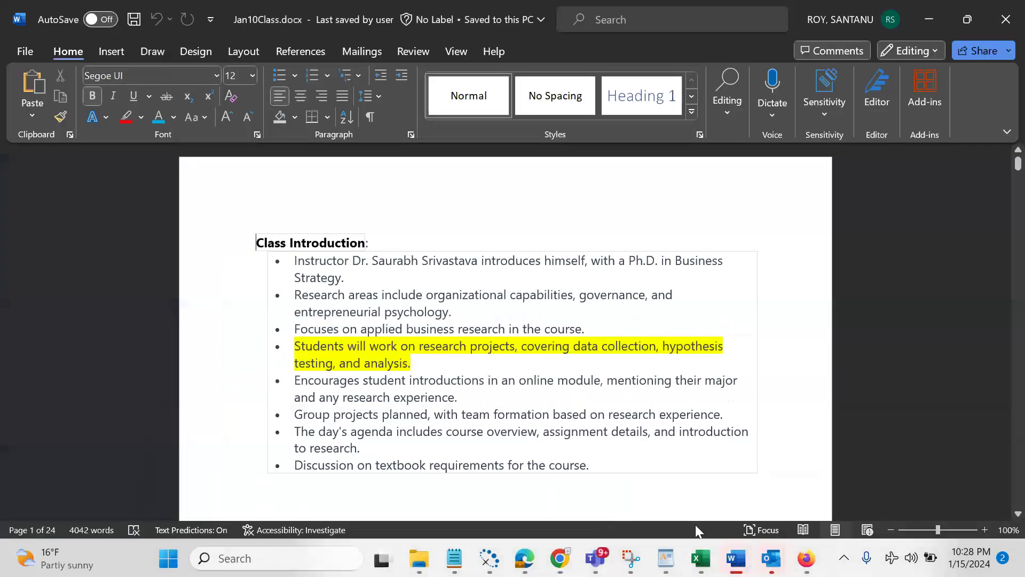
{"action": "mouse_move", "coordinate": [735, 566]}
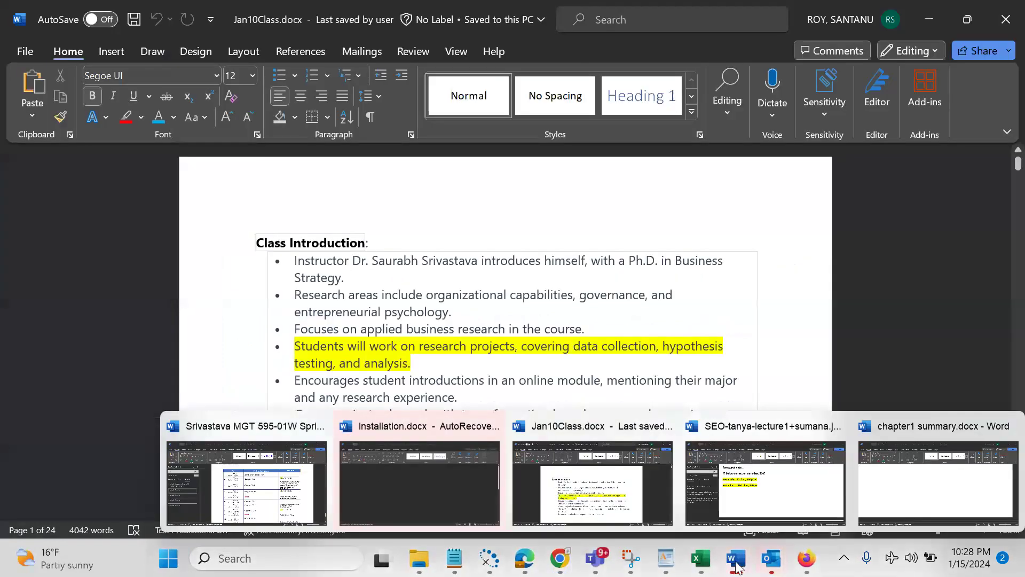
{"action": "left_click", "coordinate": [759, 487]}
{"action": "key", "text": "BackSpace"}
{"action": "key", "text": "BackSpace"}
{"action": "type", "text": "ob"}
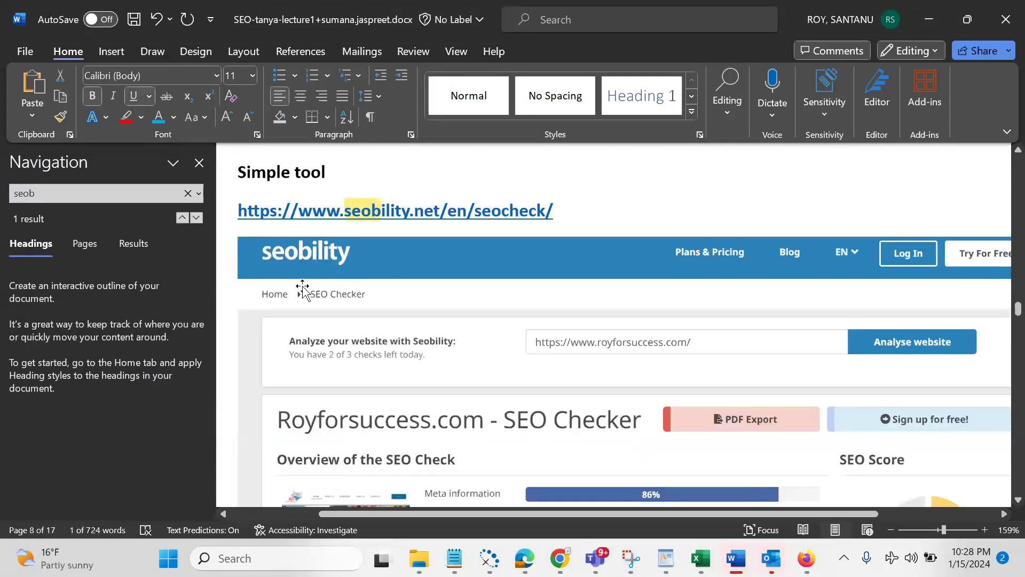
{"action": "left_click_drag", "start_coordinate": [323, 199], "coordinate": [505, 213]}
{"action": "key", "text": "ctrl+c"}
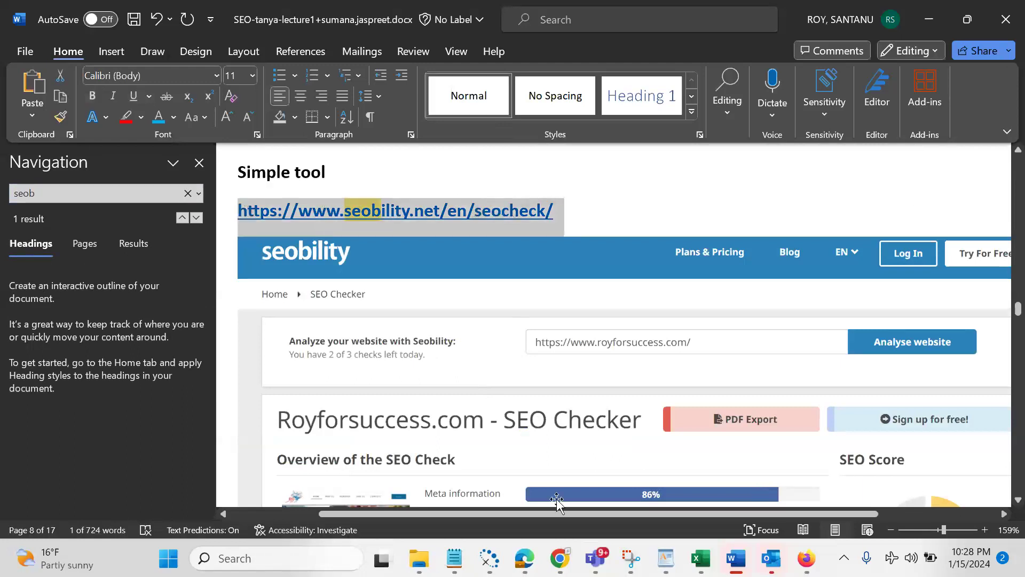
Return to Chrome and open the copied Seobility SEO Checker link in a new tab at its URL field
{"action": "mouse_move", "coordinate": [560, 557]}
{"action": "left_click", "coordinate": [522, 491]}
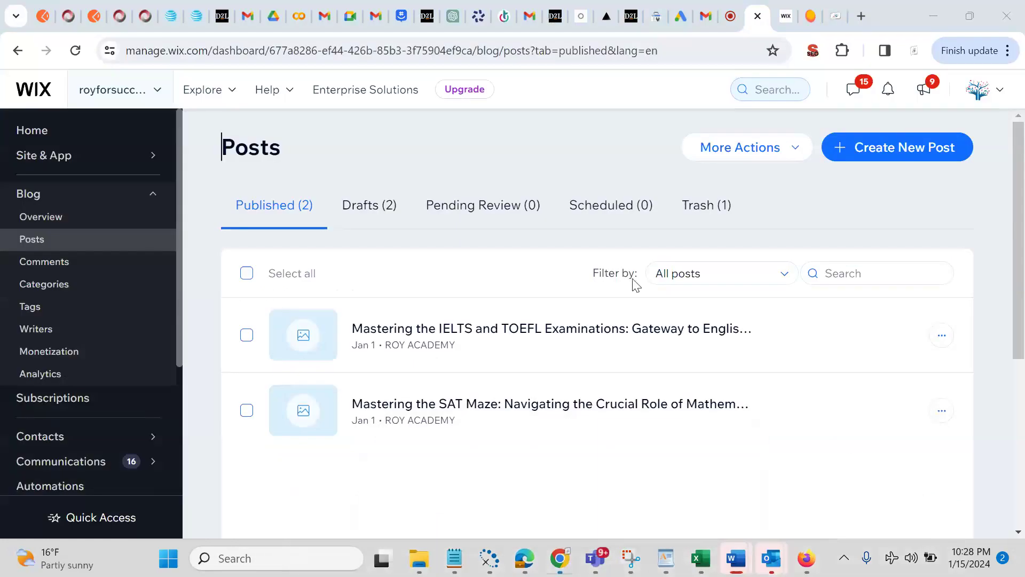
{"action": "left_click", "coordinate": [864, 18]}
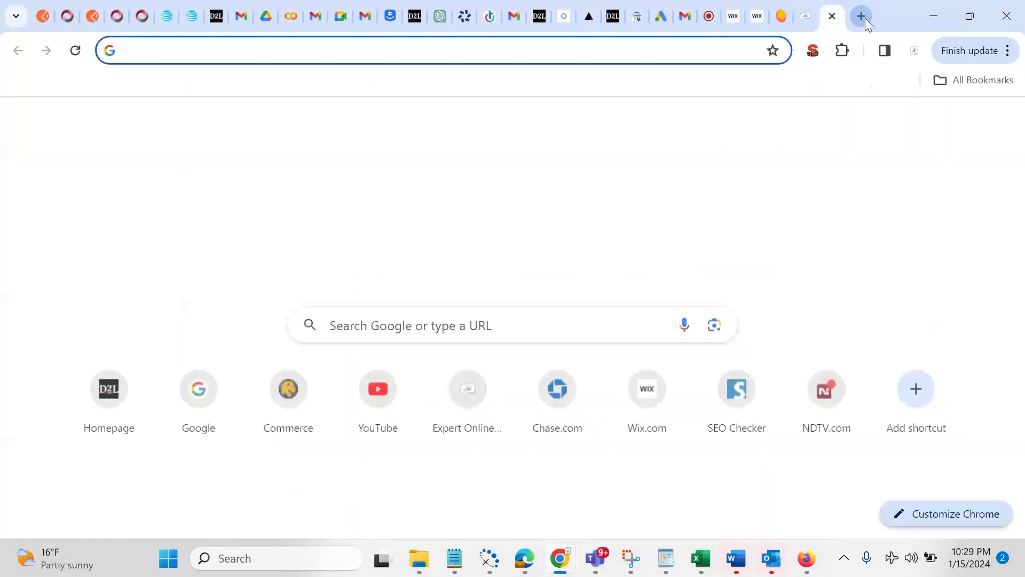
{"action": "key", "text": "ctrl+v"}
{"action": "key", "text": "Return"}
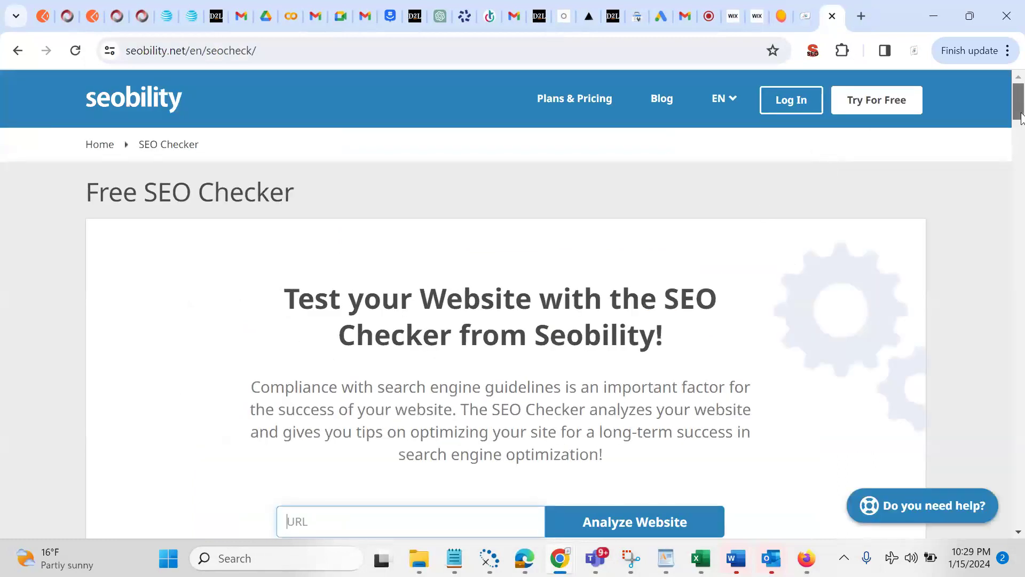
{"action": "scroll", "coordinate": [1015, 134], "scroll_direction": "down", "scroll_amount": 3}
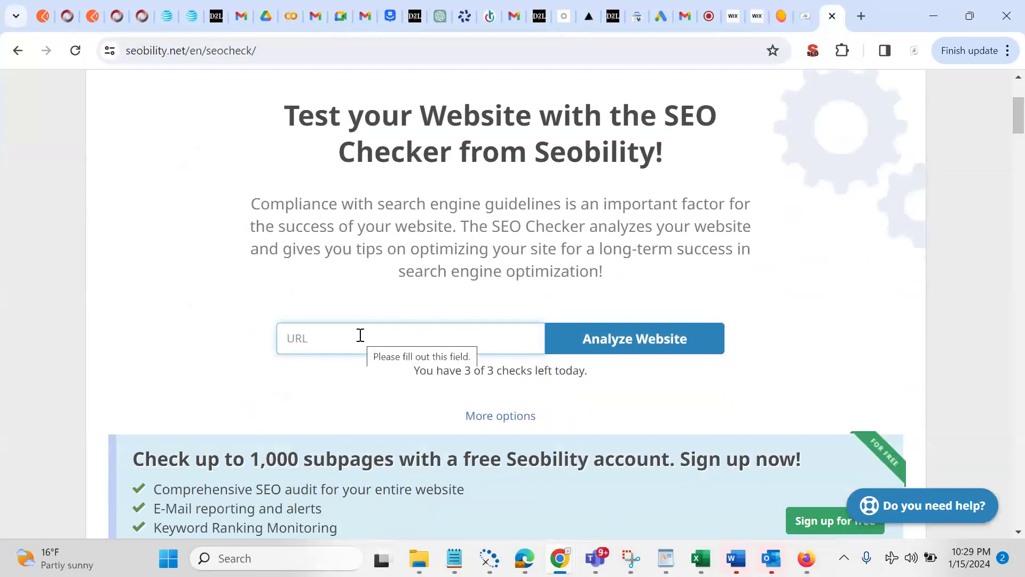
Load the royforsuccess.com home page in place of the live post, copy its address and return to the Seobility checker
{"action": "left_click", "coordinate": [808, 18]}
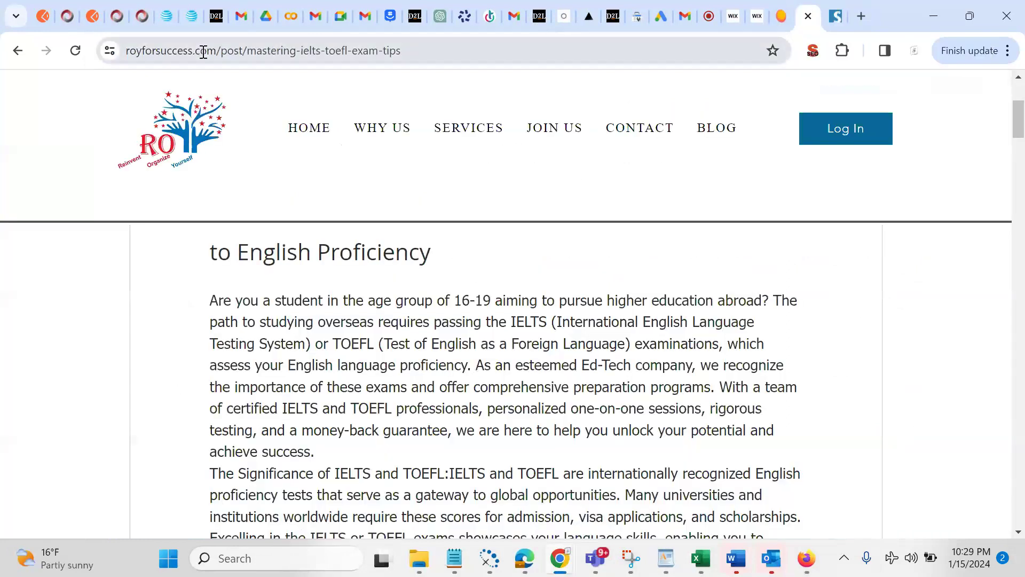
{"action": "double_click", "coordinate": [171, 52]}
{"action": "key", "text": "shift+Right"}
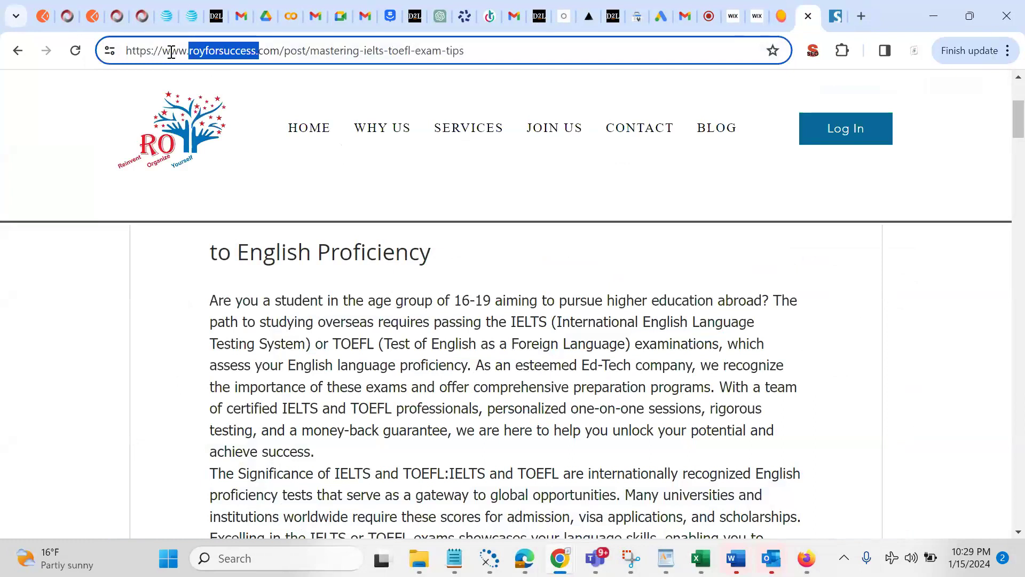
{"action": "key", "text": "Right"}
{"action": "key", "text": "Right"}
{"action": "key", "text": "Right"}
{"action": "key", "text": "shift+End"}
{"action": "key", "text": "BackSpace"}
{"action": "key", "text": "Return"}
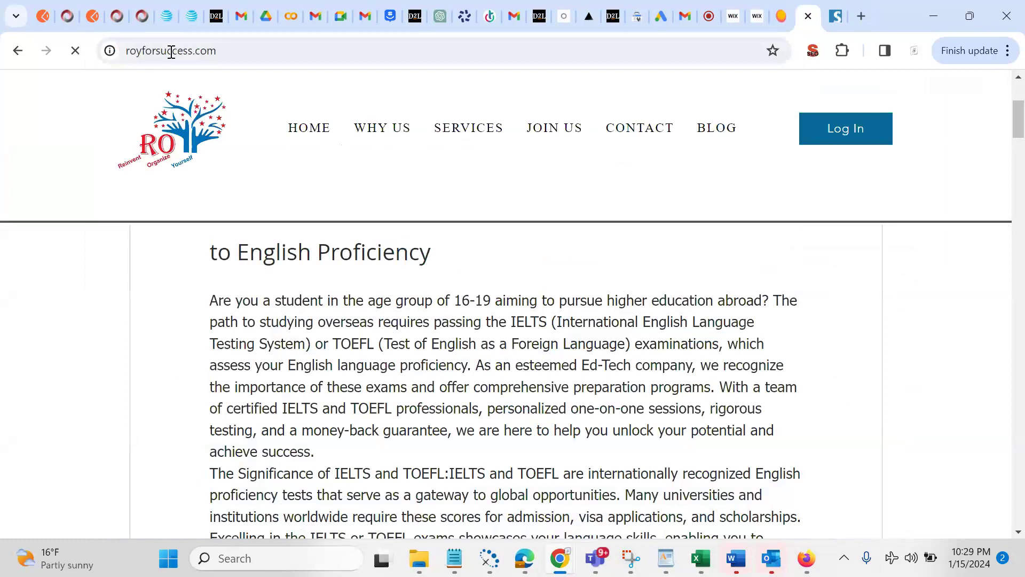
{"action": "left_click", "coordinate": [179, 53]}
{"action": "key", "text": "ctrl+c"}
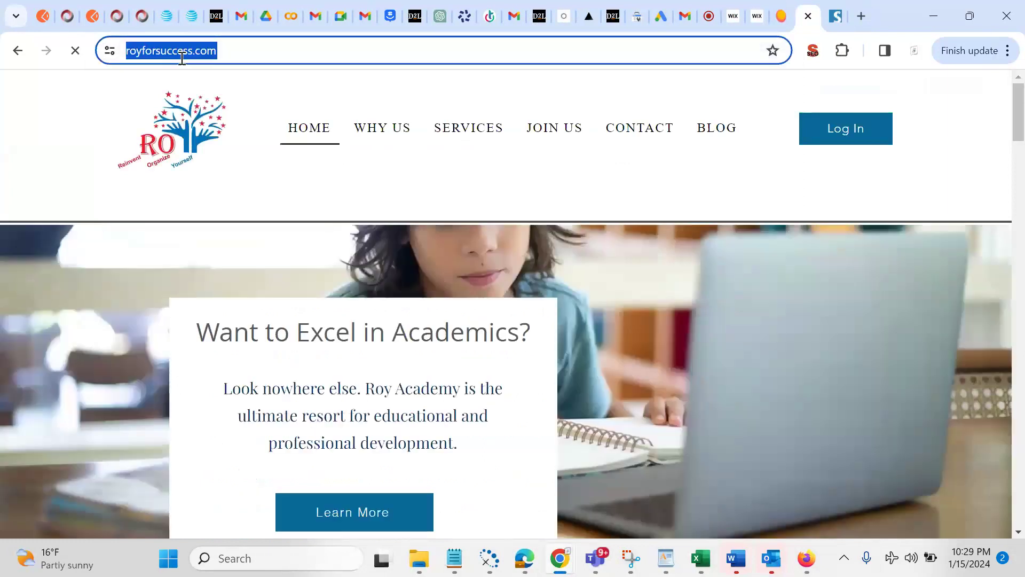
{"action": "left_click", "coordinate": [830, 20]}
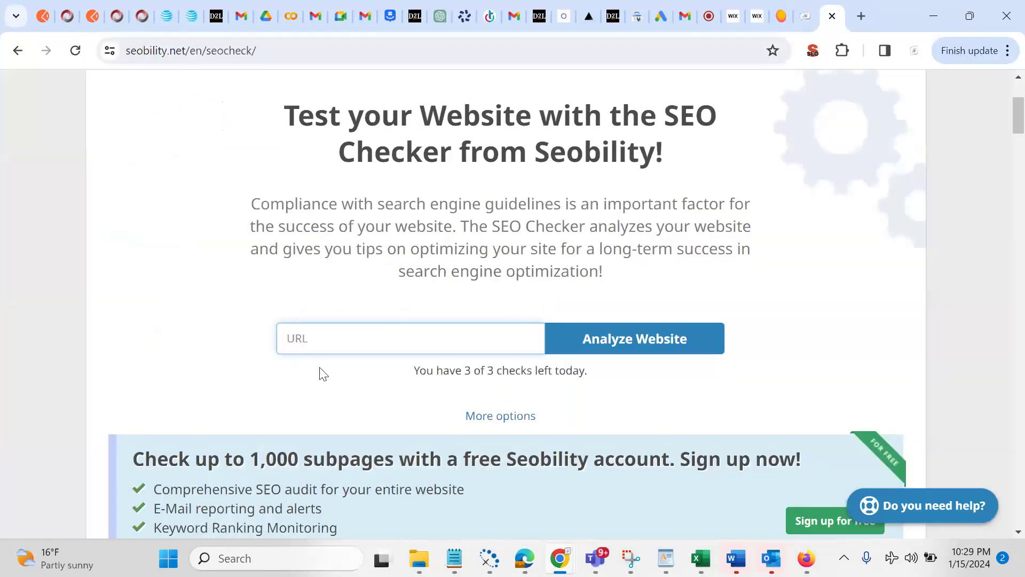
Analyze the copied royforsuccess.com address with the Seobility SEO Checker and review the report's overview
{"action": "key", "text": "ctrl+v"}
{"action": "left_click", "coordinate": [599, 343]}
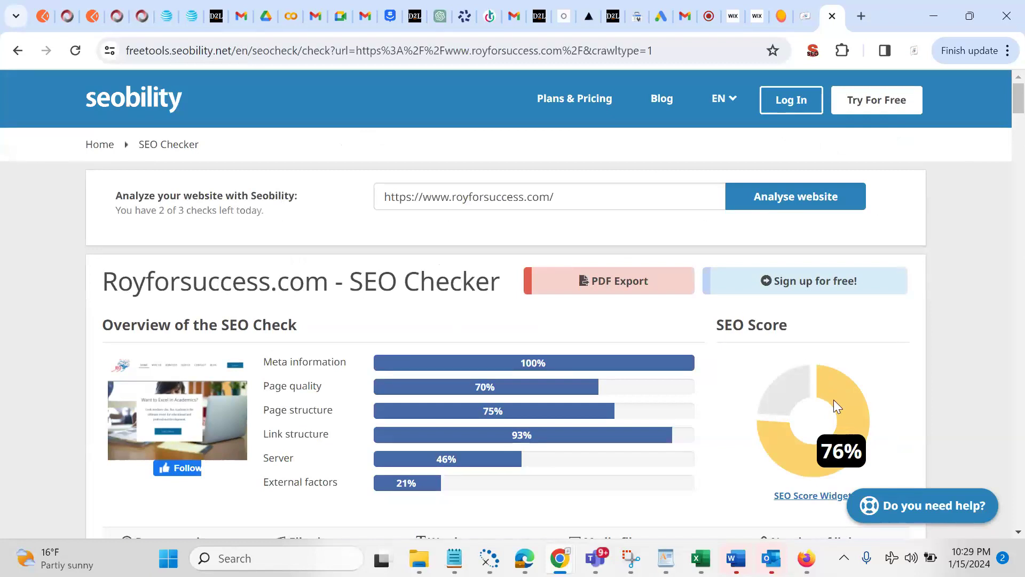
{"action": "left_click_drag", "start_coordinate": [1019, 104], "coordinate": [1019, 110]}
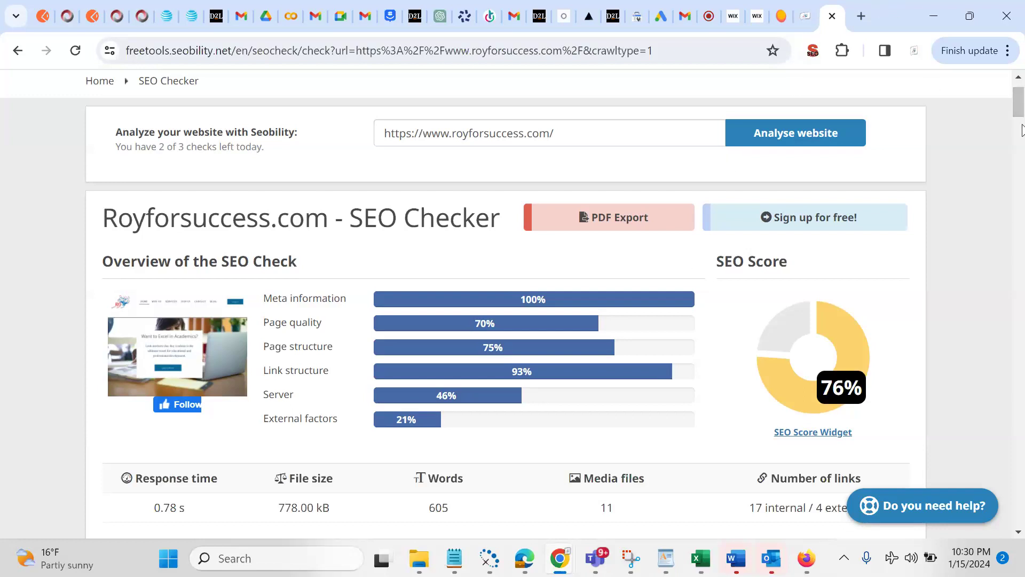
Switch to the Zoom meeting window in Edge that controls the screen share
{"action": "left_click", "coordinate": [755, 18]}
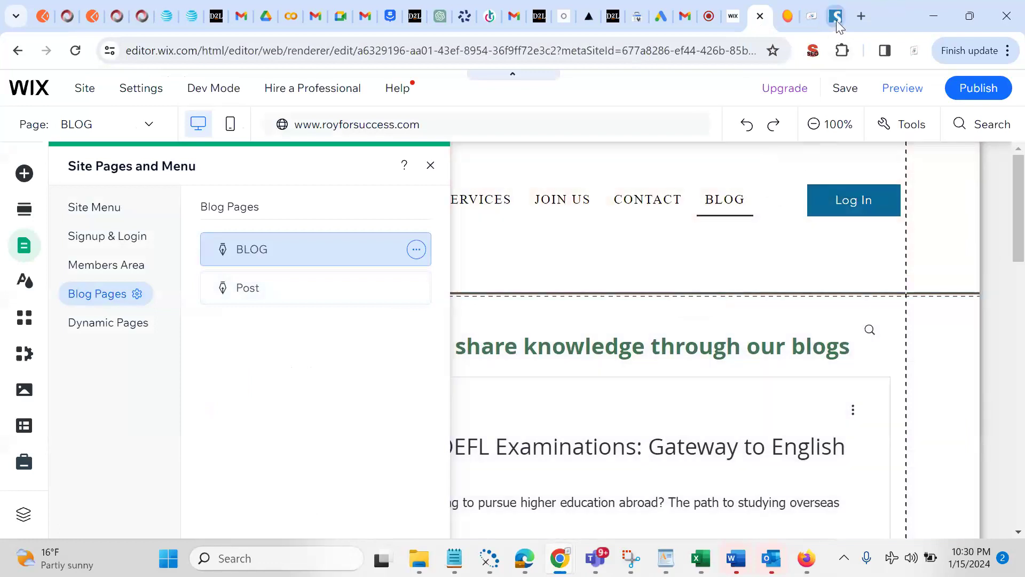
{"action": "left_click", "coordinate": [836, 20]}
{"action": "left_click", "coordinate": [749, 26]}
{"action": "left_click", "coordinate": [709, 20]}
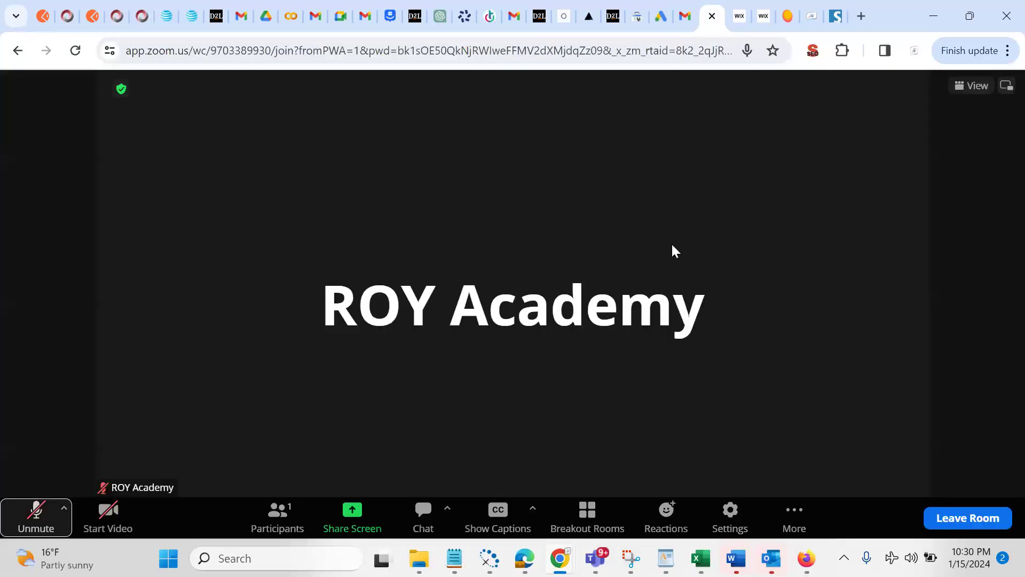
{"action": "mouse_move", "coordinate": [523, 561]}
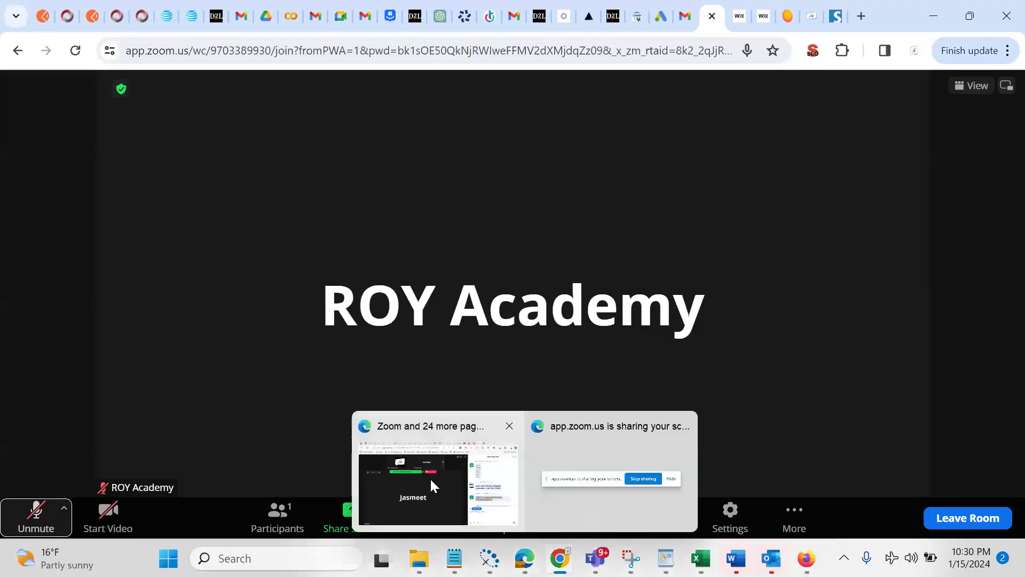
{"action": "left_click", "coordinate": [430, 477]}
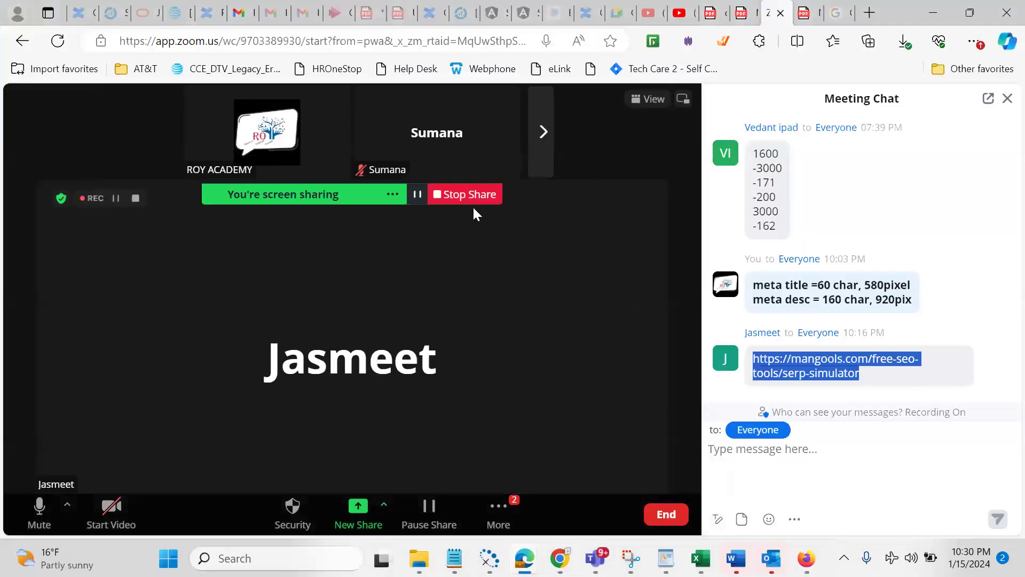
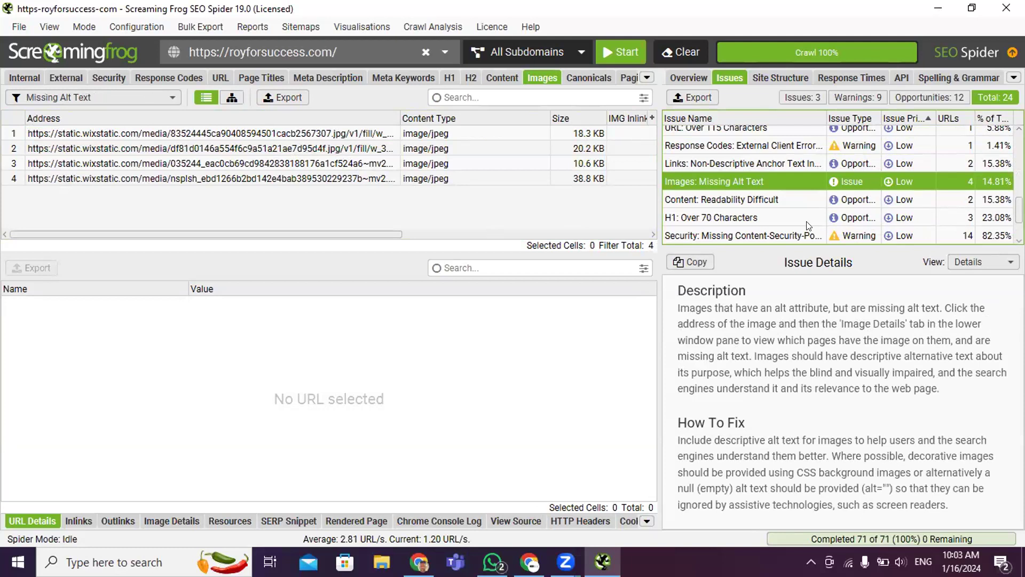
In Screaming Frog, examine the URL details of the first image listed under the missing alt text issue
{"action": "left_click", "coordinate": [943, 12]}
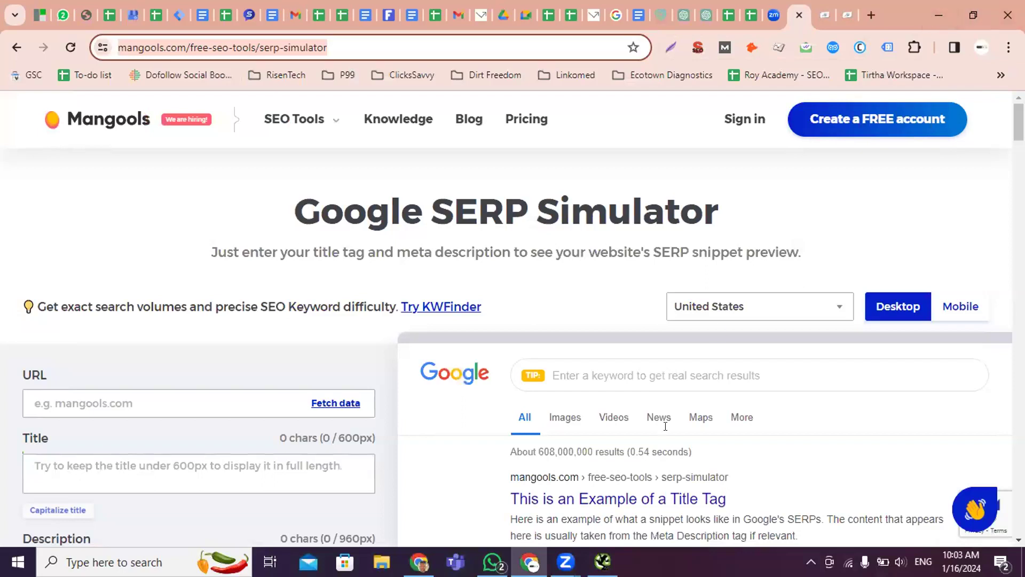
{"action": "left_click", "coordinate": [602, 562]}
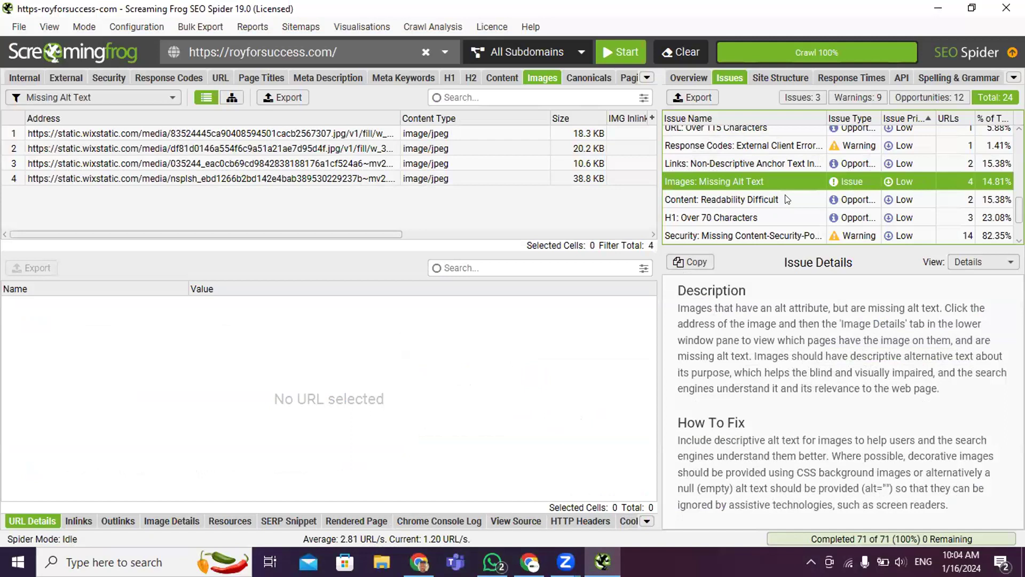
{"action": "left_click", "coordinate": [234, 133]}
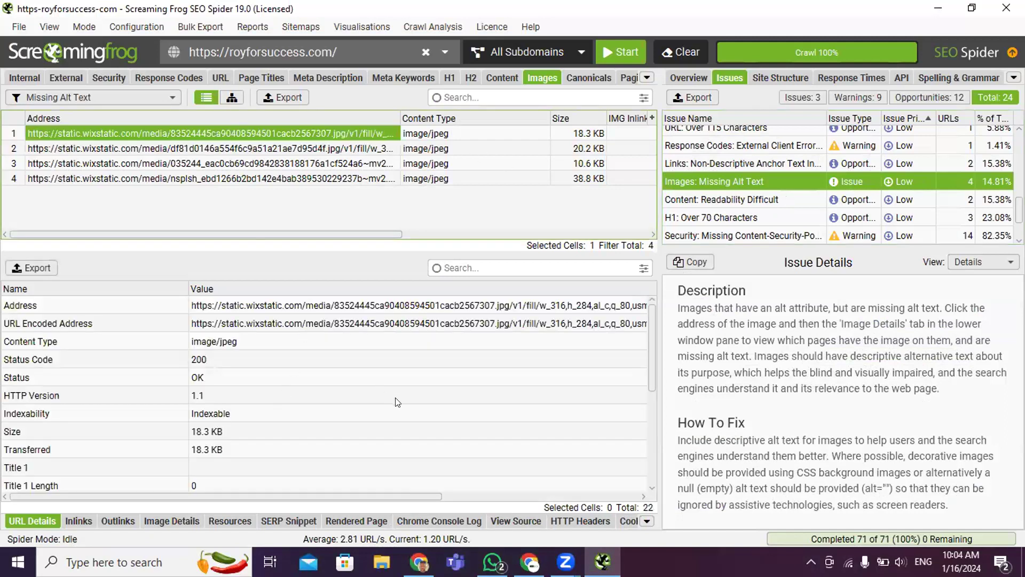
{"action": "scroll", "coordinate": [397, 402], "scroll_direction": "down", "scroll_amount": 4}
{"action": "scroll", "coordinate": [396, 402], "scroll_direction": "up", "scroll_amount": 4}
Open the "Content: Readability Difficult" issue and inspect the why-us page and the IELTS and TOEFL post
{"action": "left_click", "coordinate": [737, 205]}
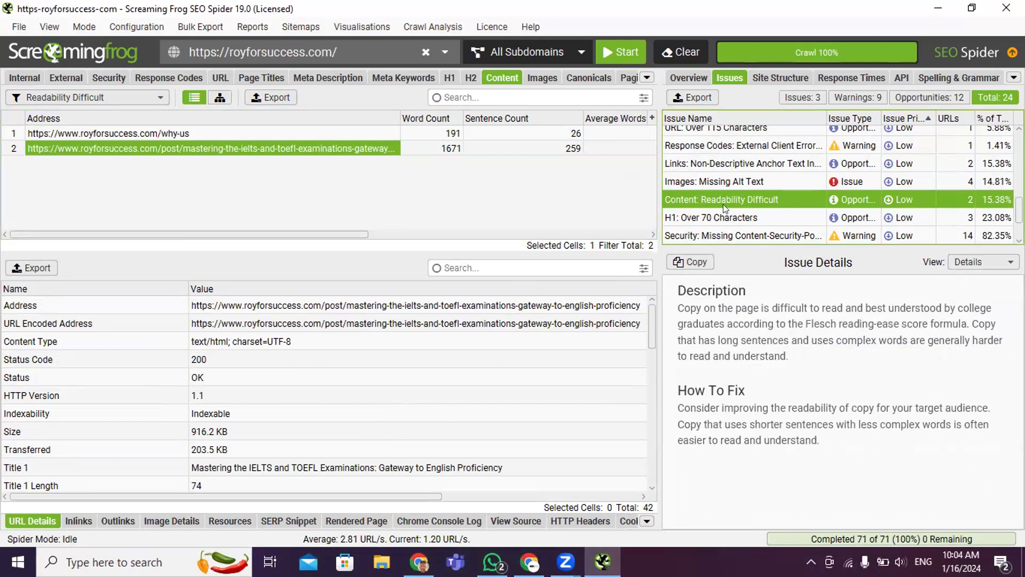
{"action": "left_click", "coordinate": [218, 133]}
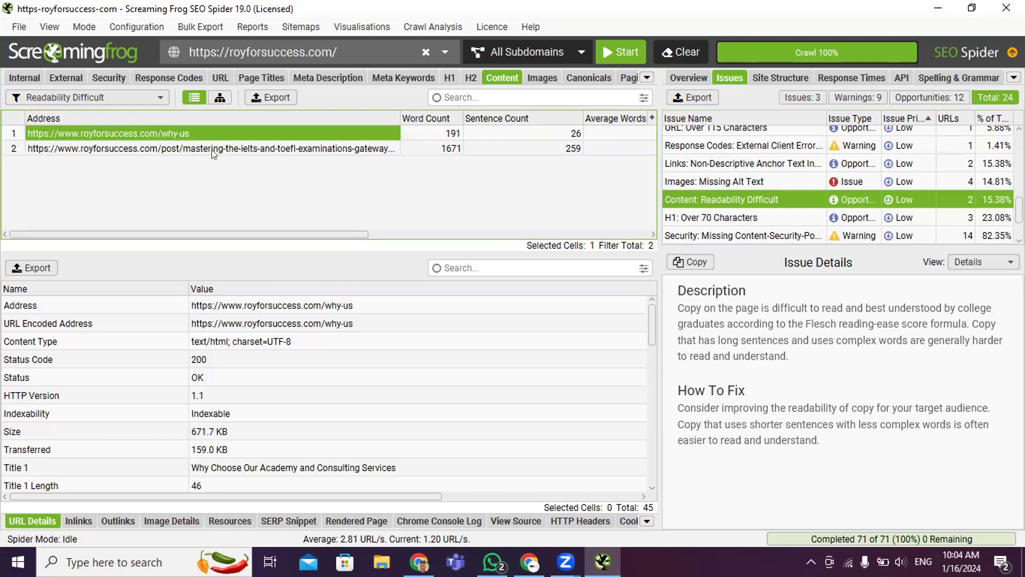
{"action": "left_click", "coordinate": [213, 149]}
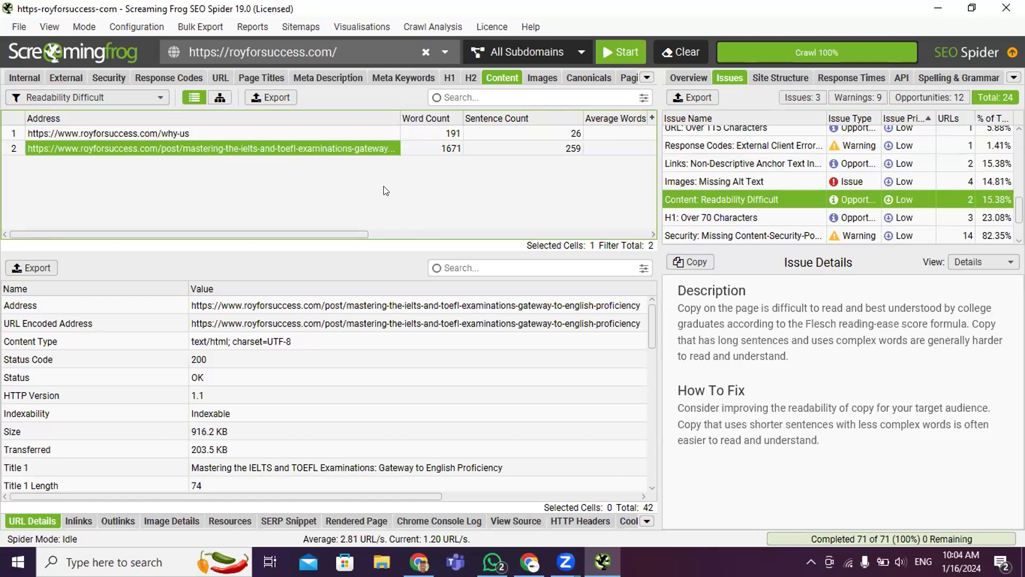
Open the "H1: Over 70 Characters" issue and examine the H1 entries of the IELTS and TOEFL post and the SAT post
{"action": "left_click", "coordinate": [752, 216]}
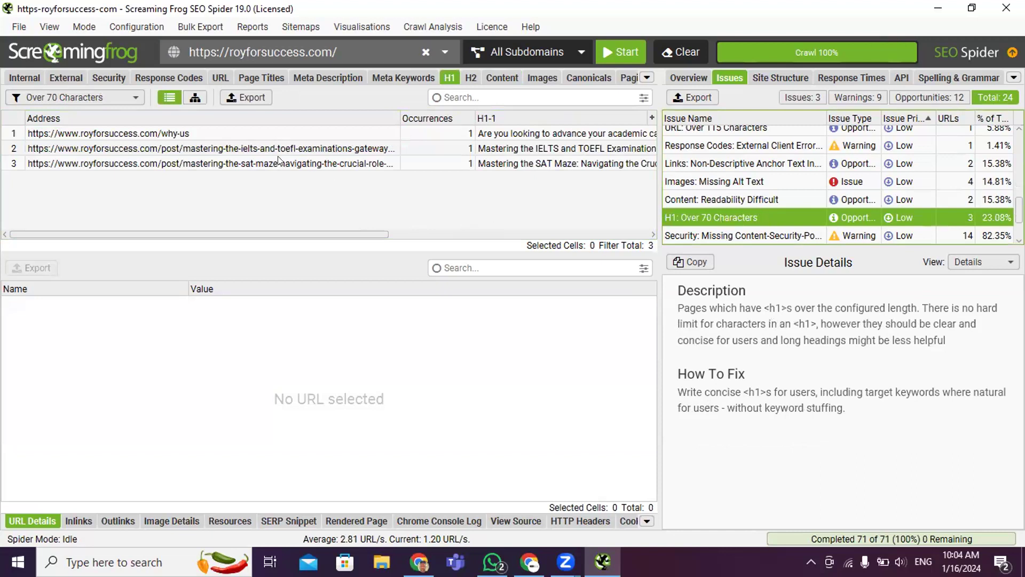
{"action": "left_click", "coordinate": [523, 185]}
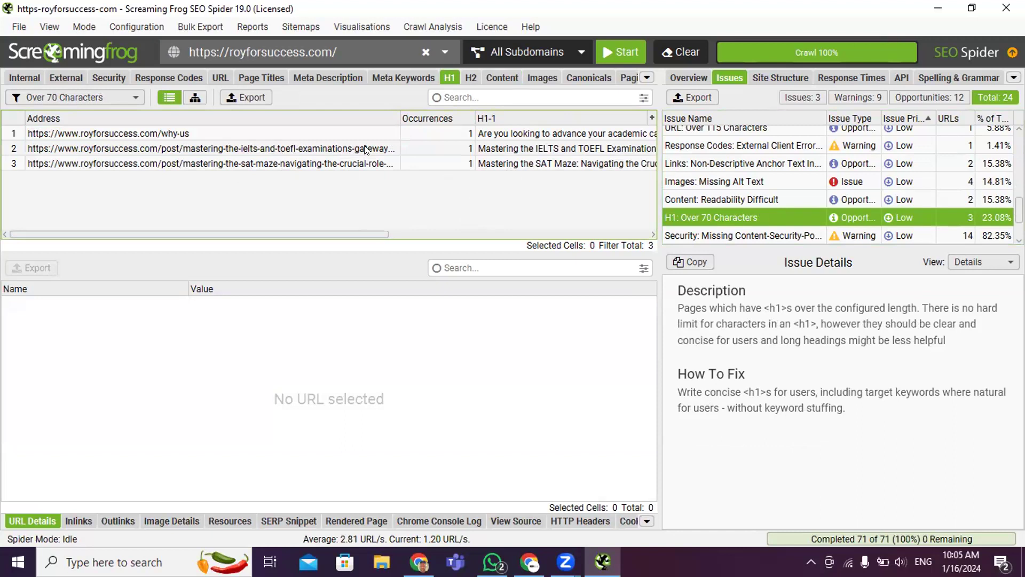
{"action": "left_click", "coordinate": [366, 148]}
{"action": "key", "text": "Down"}
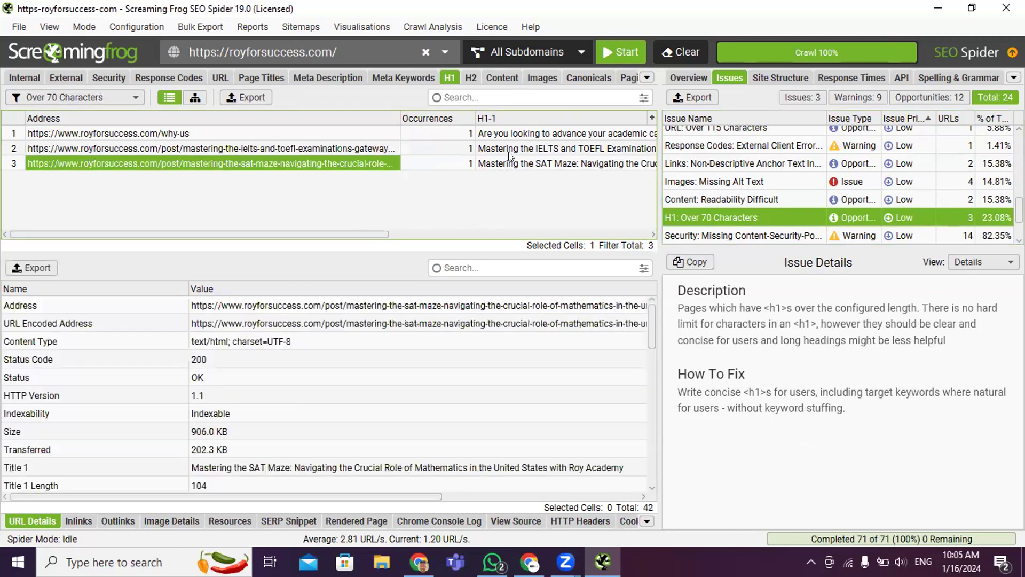
{"action": "left_click", "coordinate": [511, 148]}
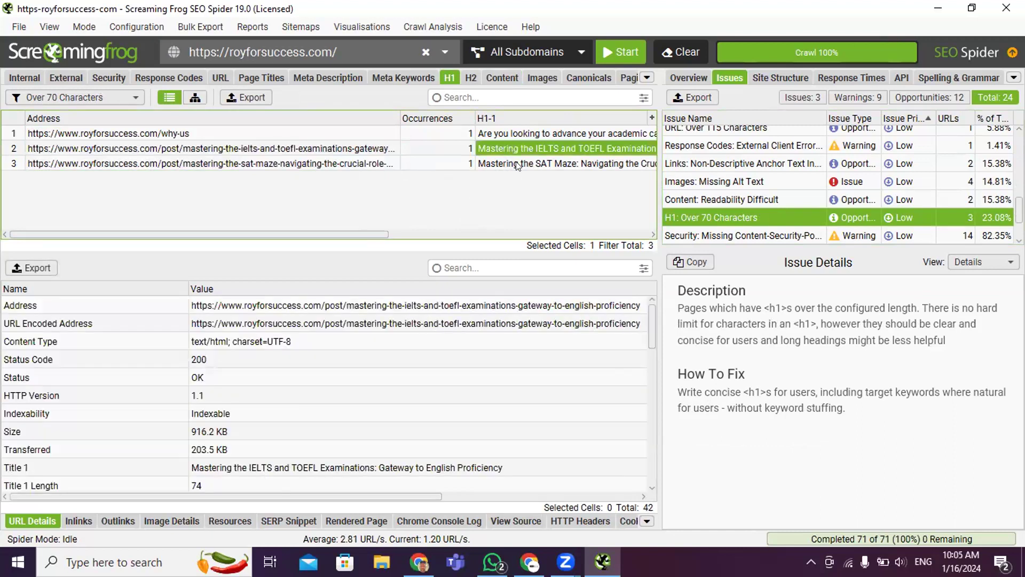
{"action": "left_click", "coordinate": [516, 162]}
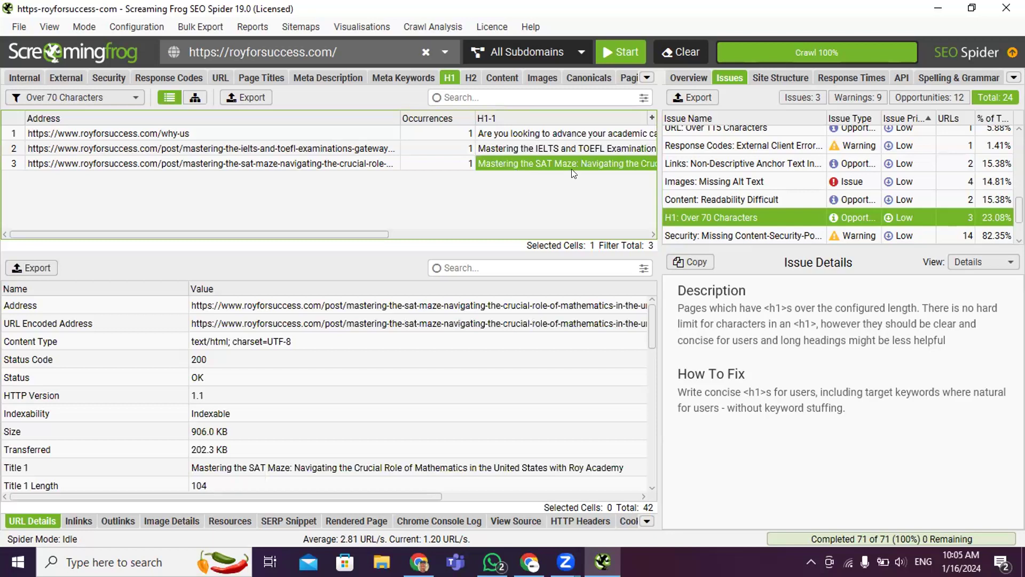
{"action": "left_click", "coordinate": [577, 150]}
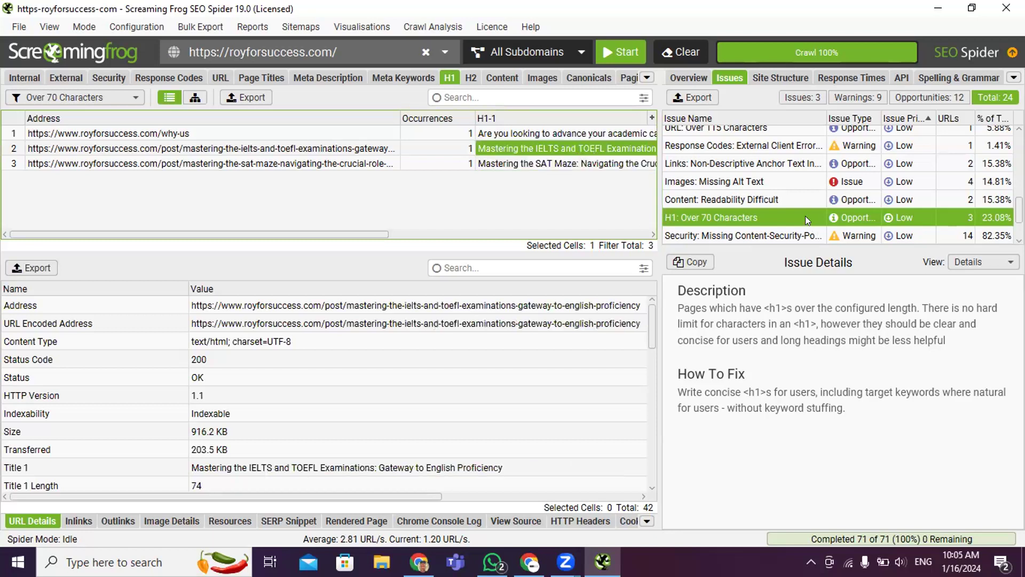
Open the "H2: Over 70 Characters" issue and inspect the affected home page's URL details
{"action": "scroll", "coordinate": [805, 216], "scroll_direction": "down", "scroll_amount": 1}
{"action": "scroll", "coordinate": [786, 174], "scroll_direction": "down", "scroll_amount": 1}
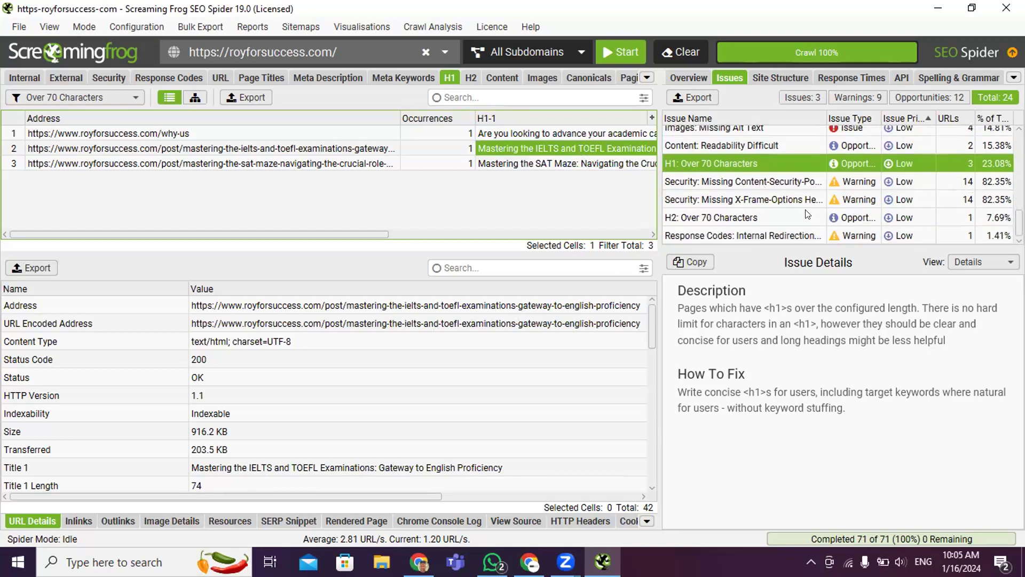
{"action": "left_click", "coordinate": [762, 217]}
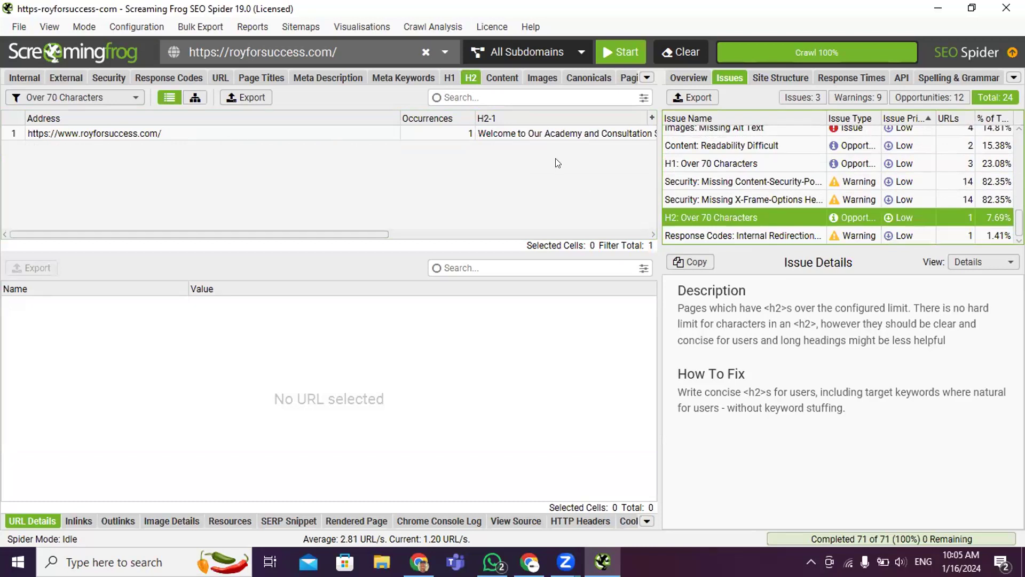
{"action": "left_click", "coordinate": [313, 133]}
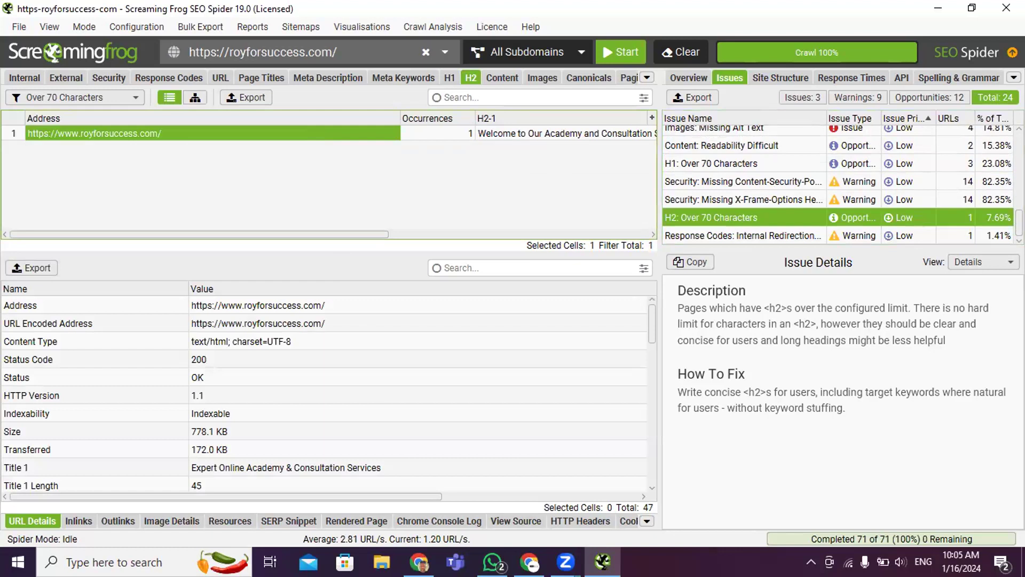
On the royforsuccess.com home page in Chrome, list the headers with the SEO extension, highlight the H2 and locate it on the page
{"action": "left_click", "coordinate": [529, 561]}
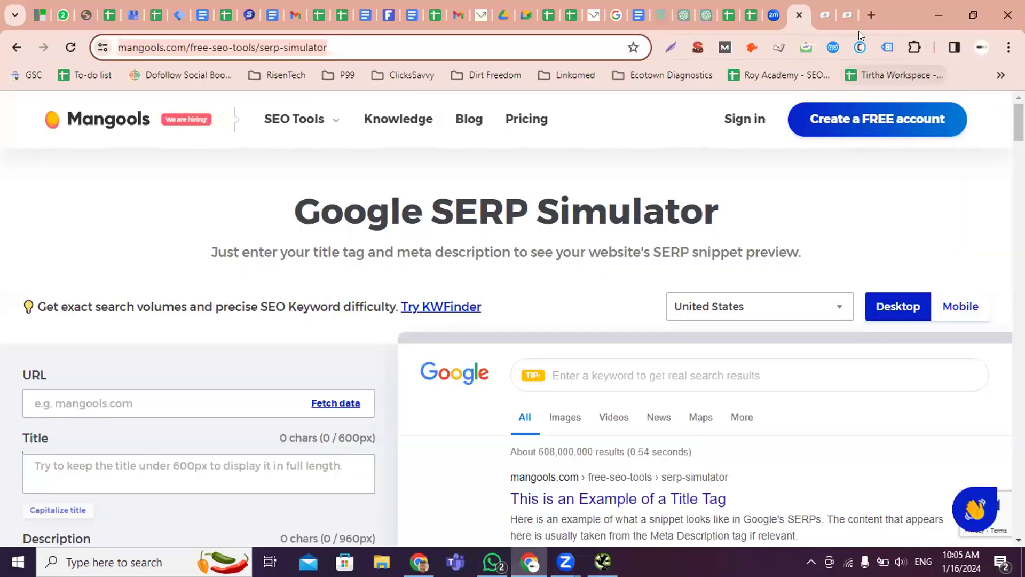
{"action": "left_click", "coordinate": [827, 16]}
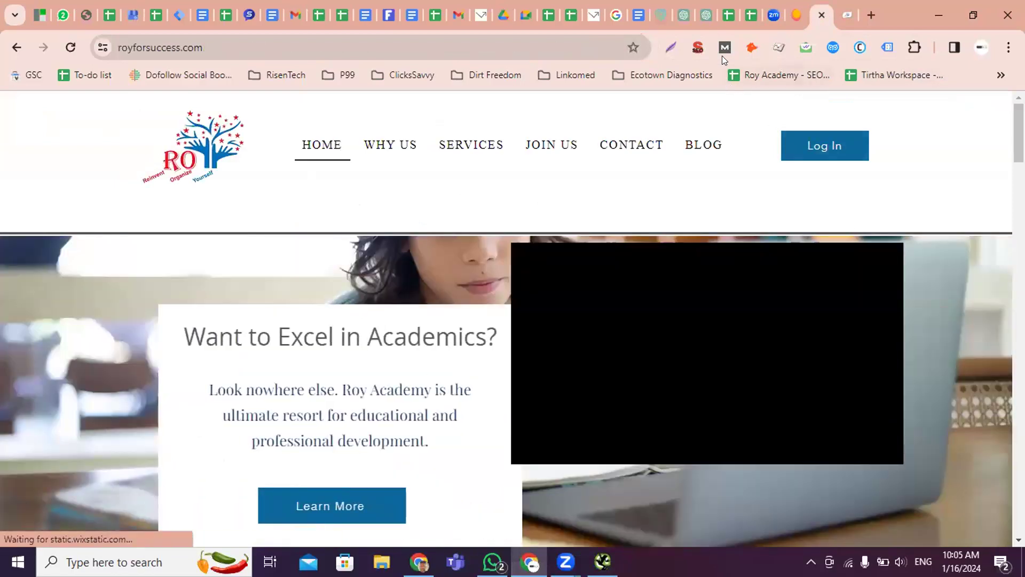
{"action": "left_click", "coordinate": [697, 47]}
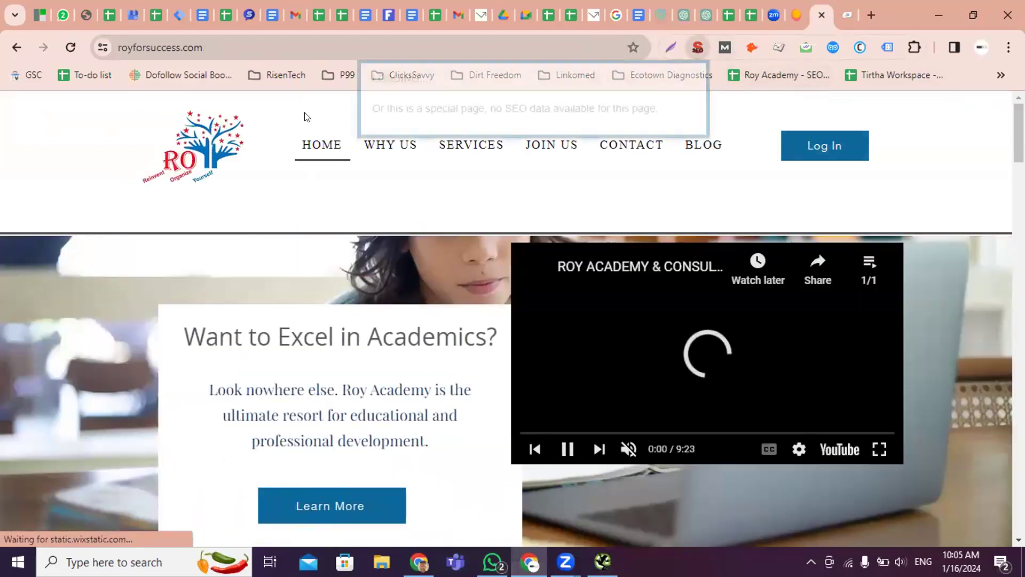
{"action": "left_click", "coordinate": [356, 92]}
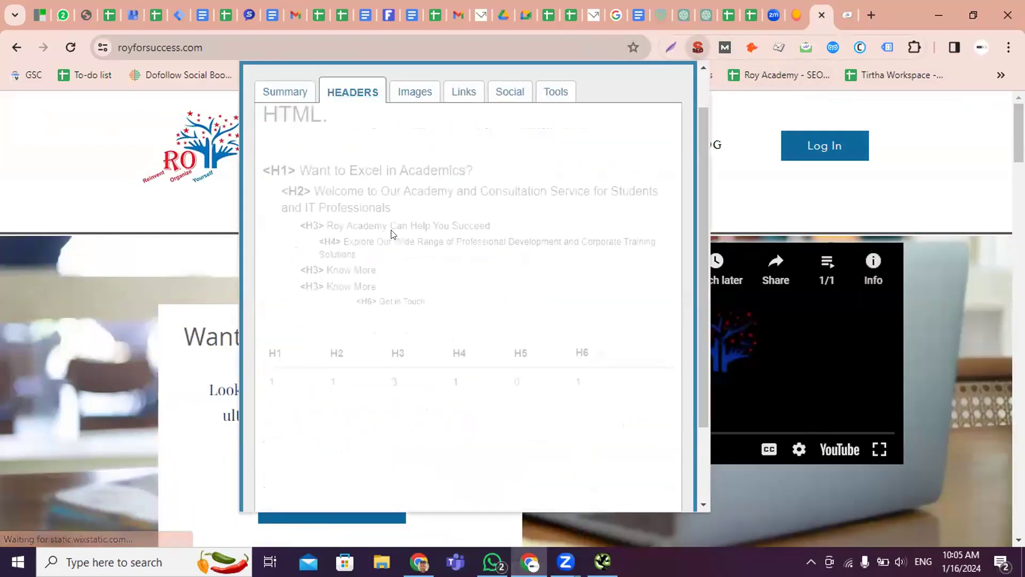
{"action": "left_click_drag", "start_coordinate": [405, 257], "coordinate": [322, 237]}
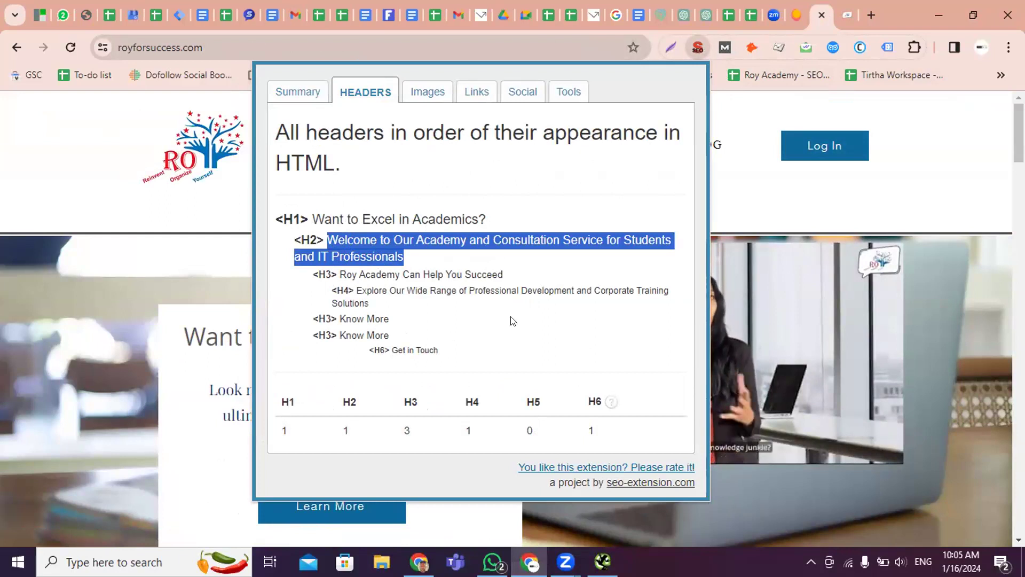
{"action": "scroll", "coordinate": [398, 366], "scroll_direction": "down", "scroll_amount": 5}
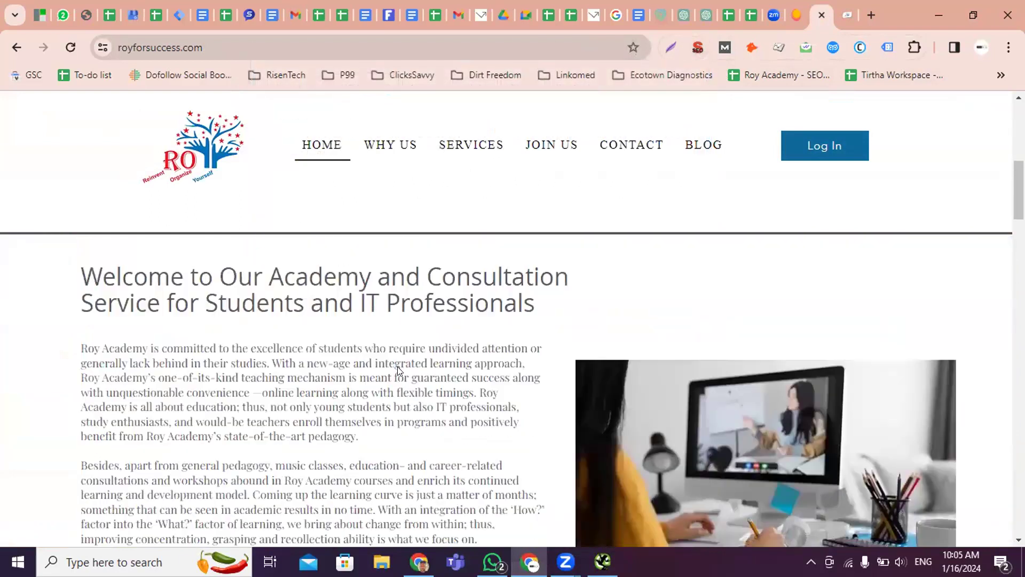
Return to Screaming Frog, view the internal redirection (3xx) issue and reselect the "H2: Over 70 Characters" issue
{"action": "left_click", "coordinate": [602, 561]}
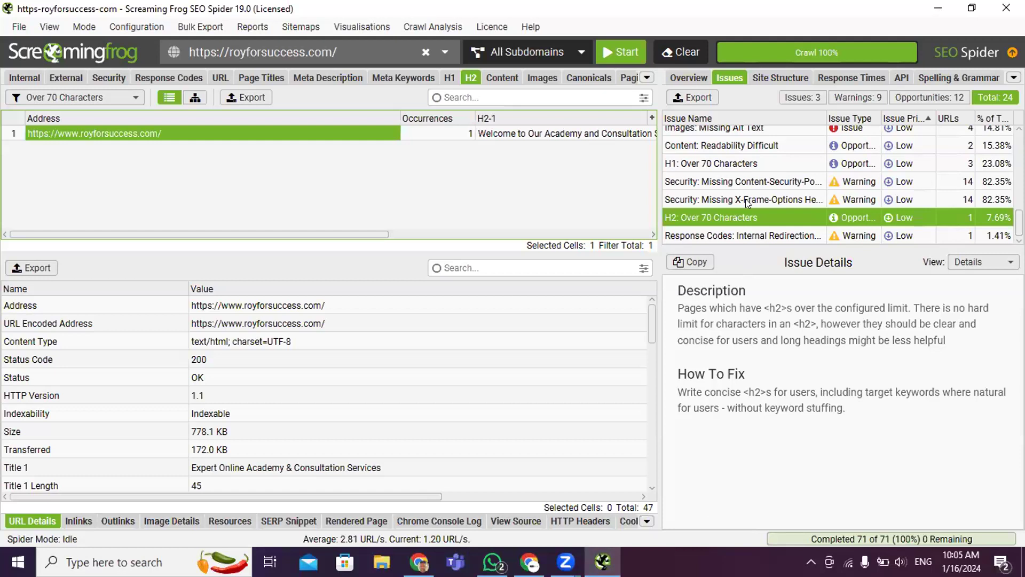
{"action": "left_click", "coordinate": [566, 562]}
{"action": "key", "text": "Down"}
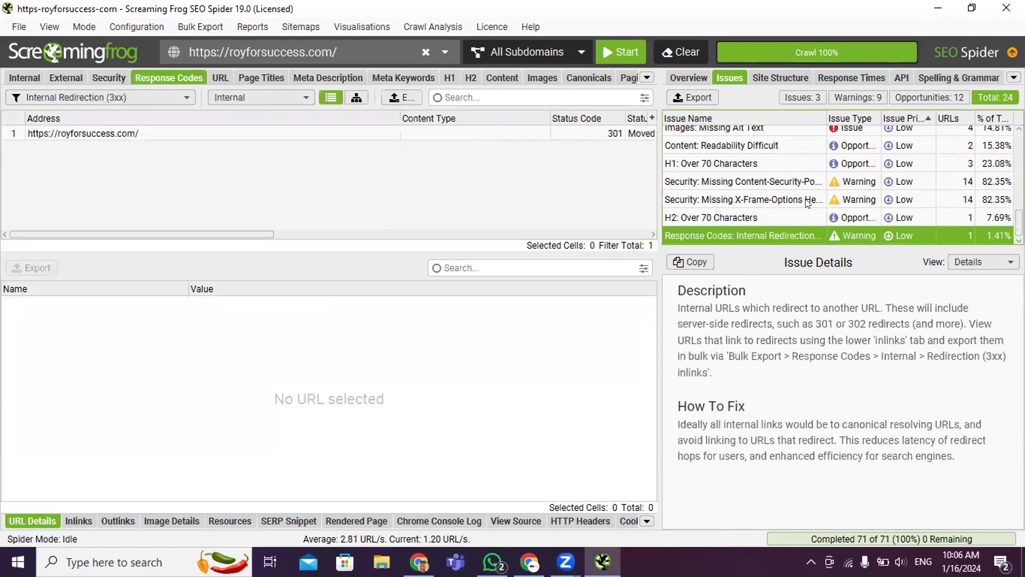
{"action": "left_click", "coordinate": [745, 219]}
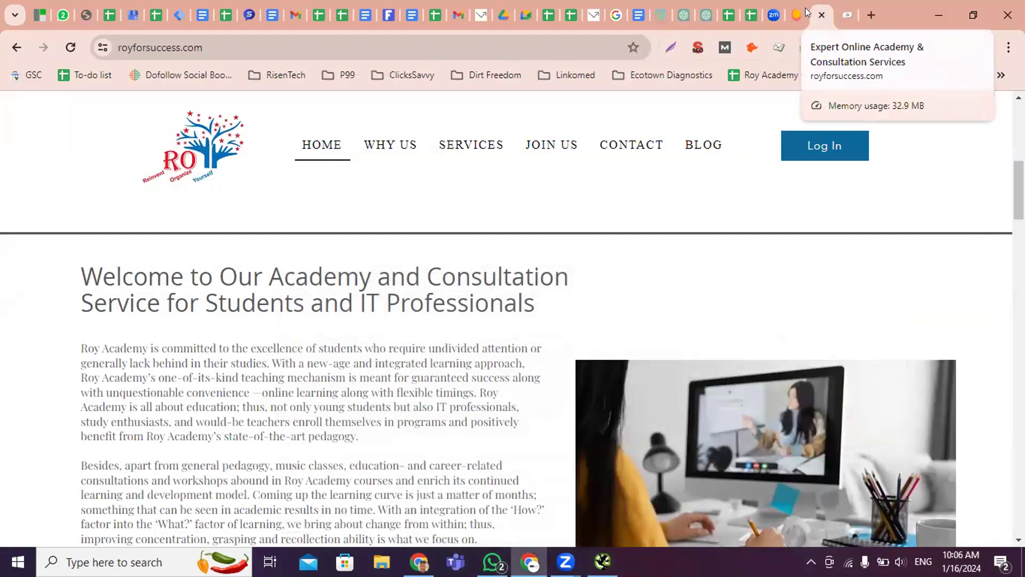
Return to Screaming Frog, open the issue on non-descriptive anchor text in internal outlinks, and select the /services page's entry
{"action": "left_click", "coordinate": [835, 8]}
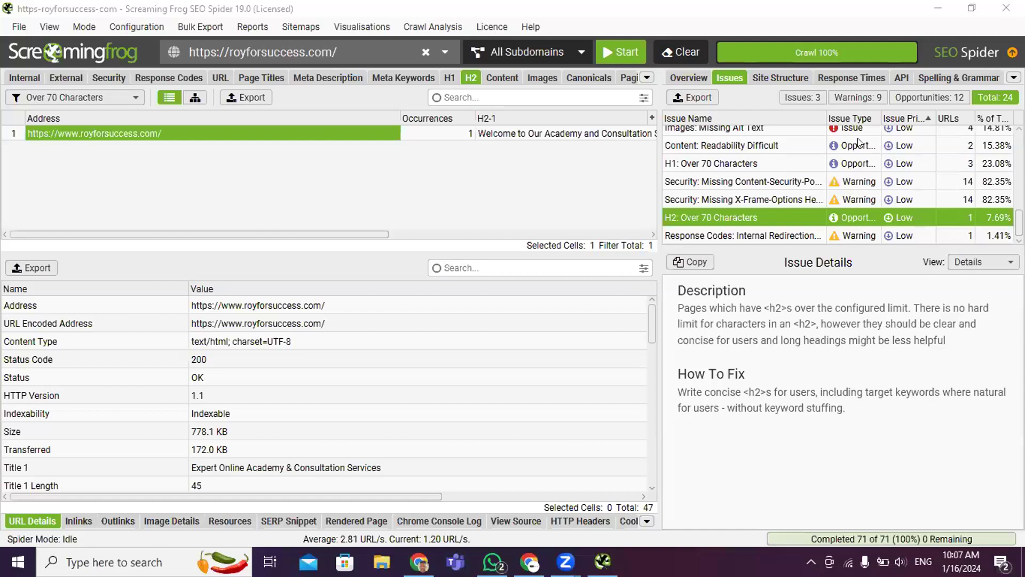
{"action": "scroll", "coordinate": [858, 143], "scroll_direction": "up", "scroll_amount": 6}
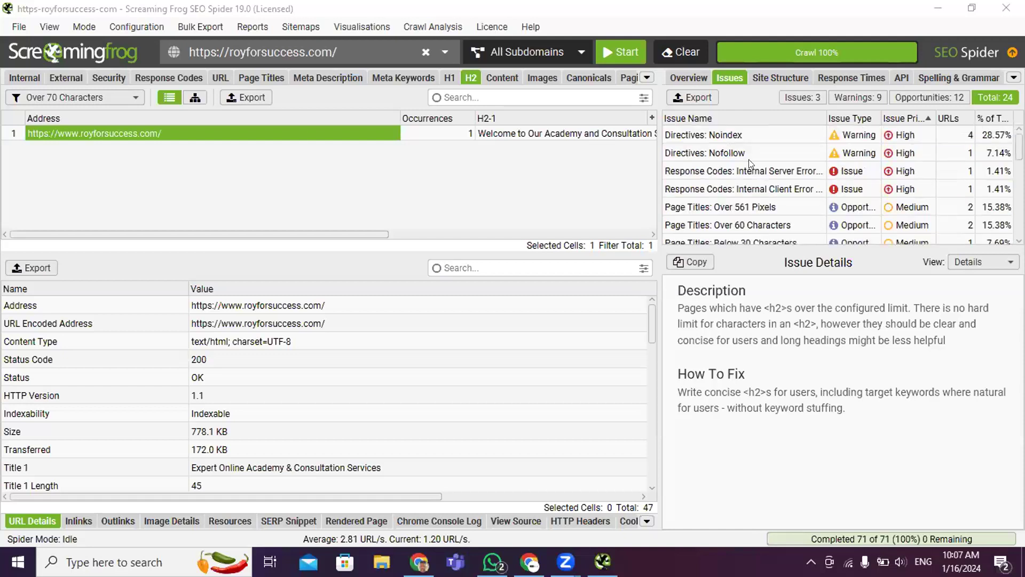
{"action": "scroll", "coordinate": [784, 198], "scroll_direction": "down", "scroll_amount": 1}
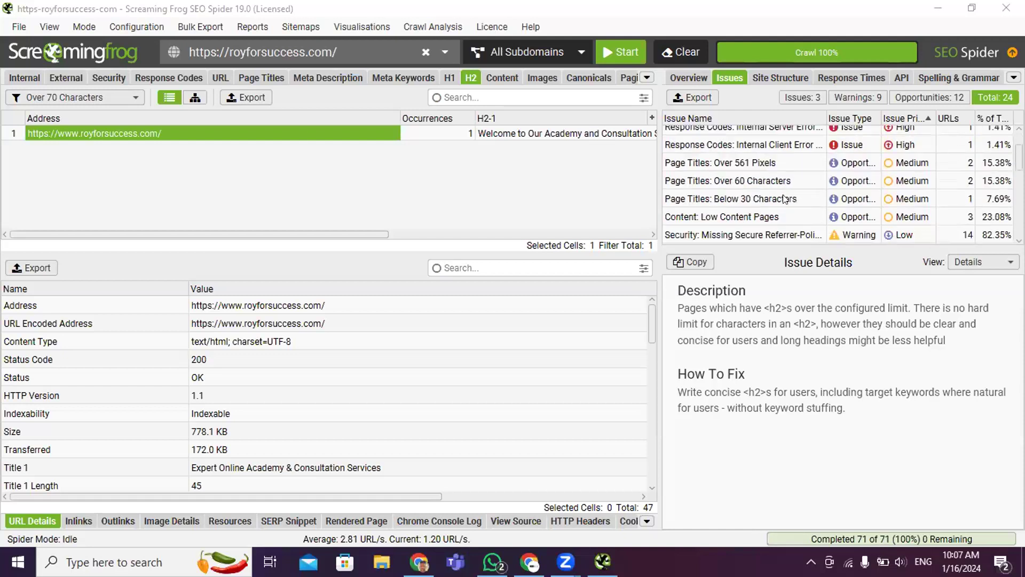
{"action": "scroll", "coordinate": [784, 198], "scroll_direction": "down", "scroll_amount": 1}
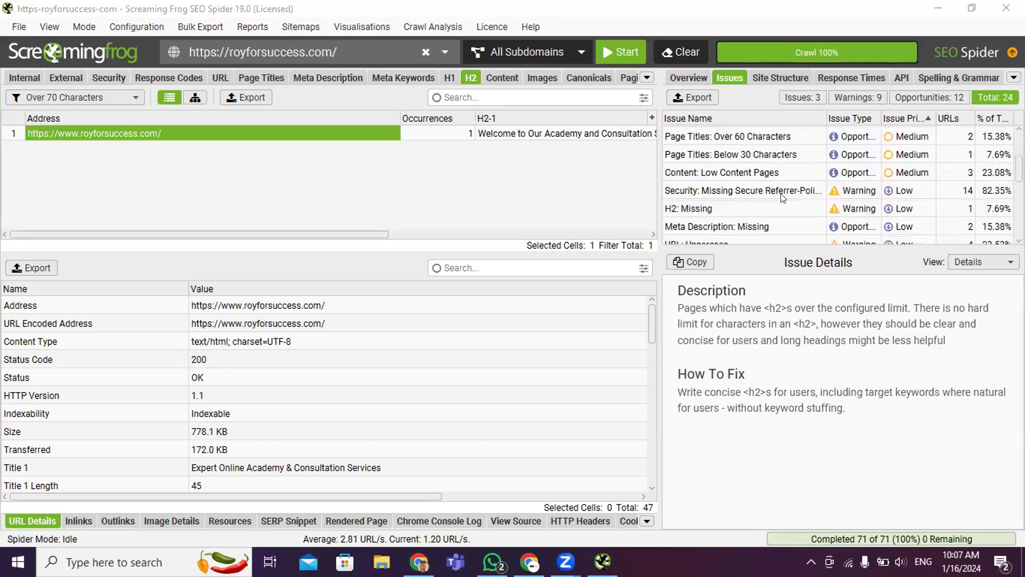
{"action": "scroll", "coordinate": [783, 198], "scroll_direction": "down", "scroll_amount": 1}
{"action": "scroll", "coordinate": [782, 199], "scroll_direction": "down", "scroll_amount": 1}
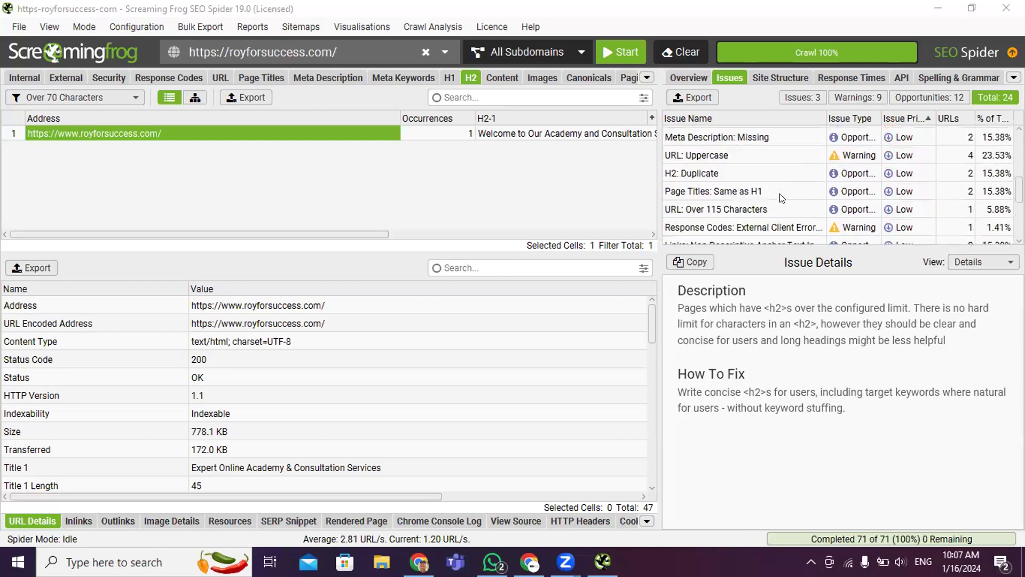
{"action": "scroll", "coordinate": [782, 199], "scroll_direction": "down", "scroll_amount": 1}
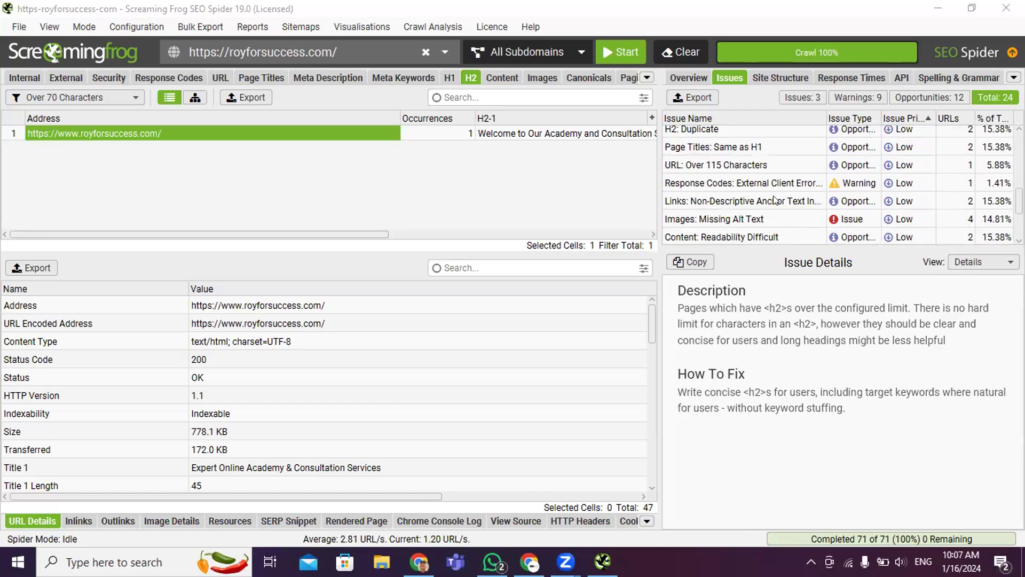
{"action": "left_click", "coordinate": [780, 200]}
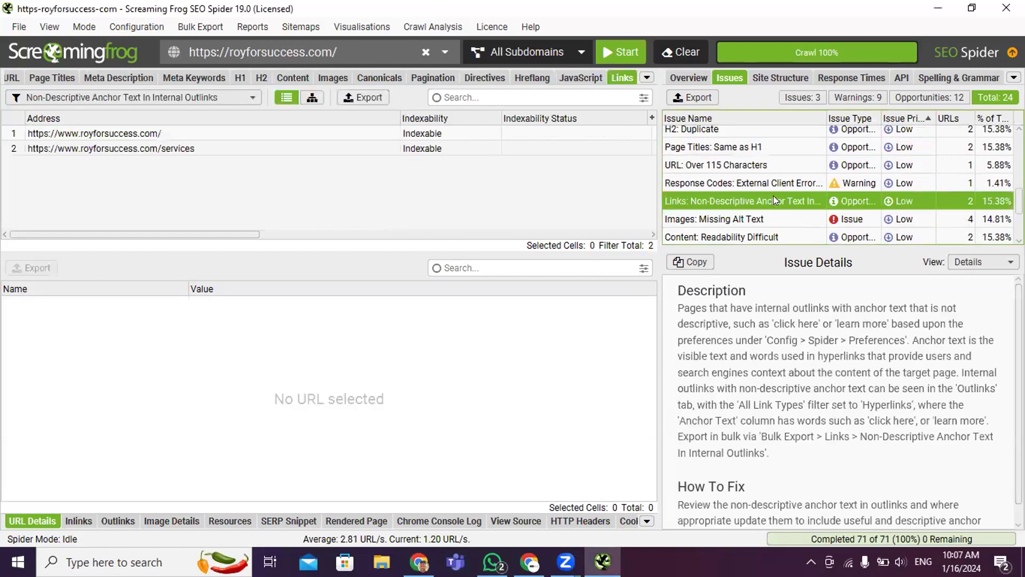
{"action": "left_click", "coordinate": [182, 149]}
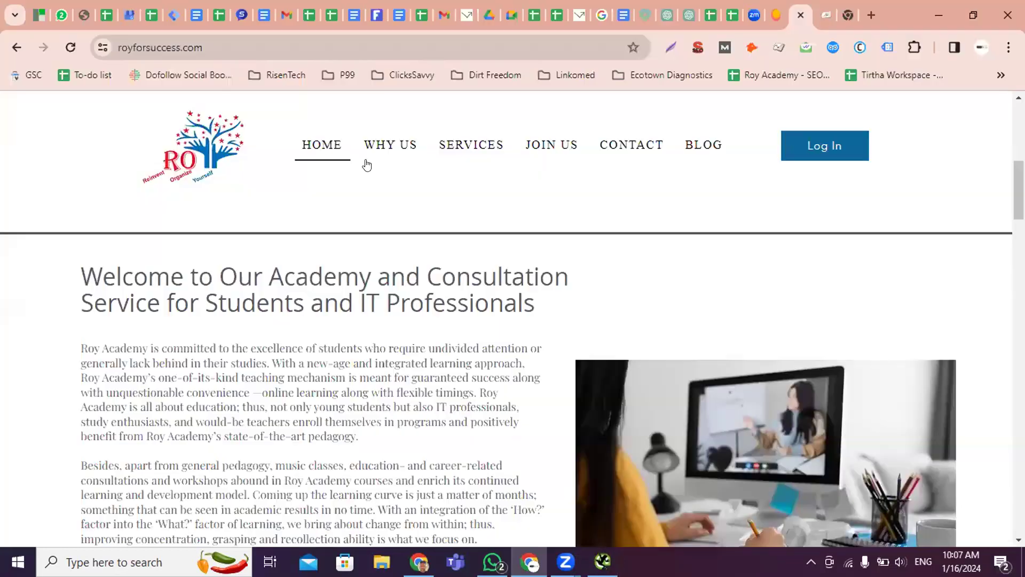
Switch to Chrome, open the royforsuccess.com Services page and survey its call-to-action links down to the footer
{"action": "key", "text": "alt+Tab"}
{"action": "mouse_move", "coordinate": [460, 145]}
{"action": "left_click", "coordinate": [484, 176]}
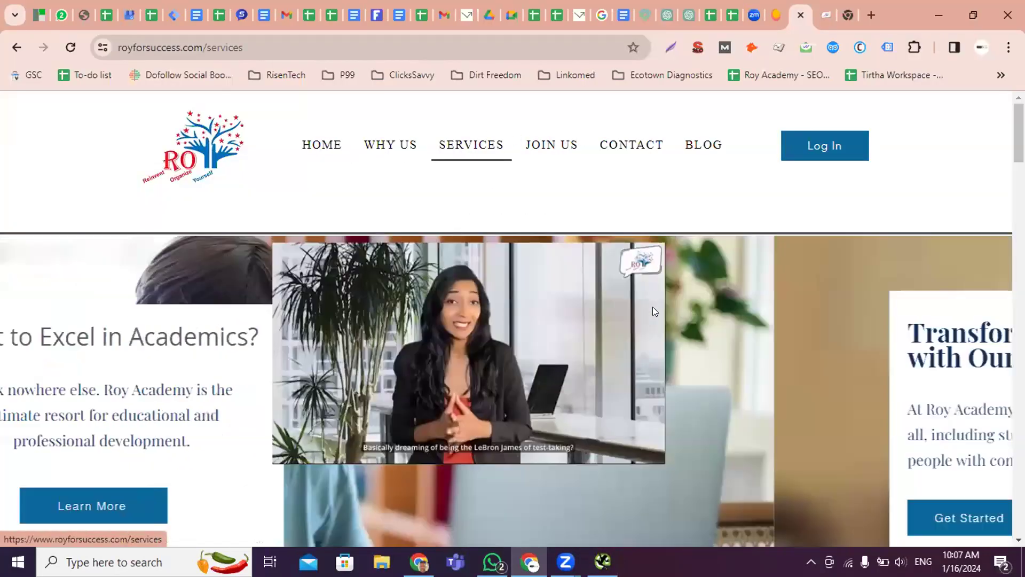
{"action": "scroll", "coordinate": [320, 351], "scroll_direction": "down", "scroll_amount": 3}
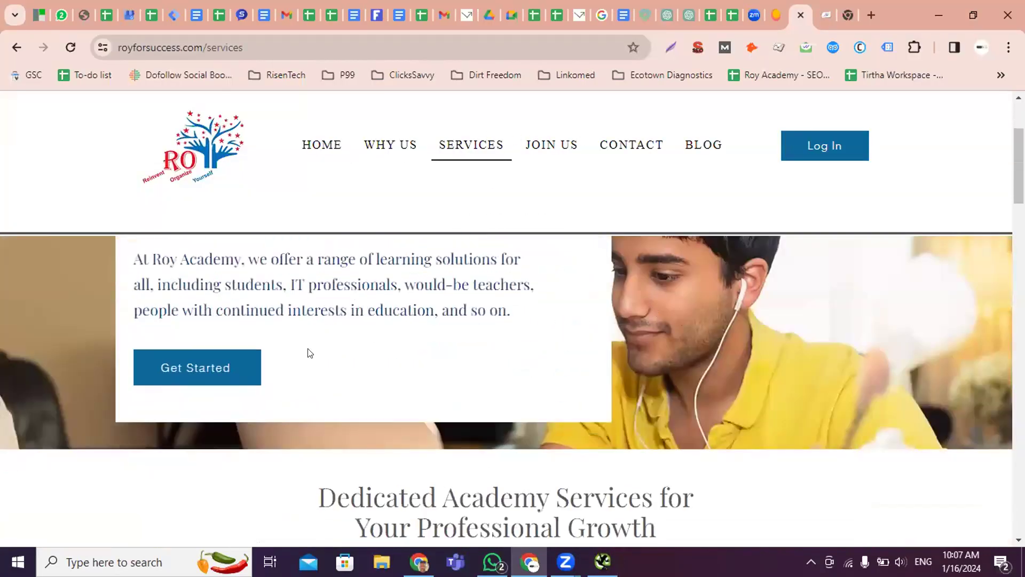
{"action": "scroll", "coordinate": [233, 344], "scroll_direction": "up", "scroll_amount": 1}
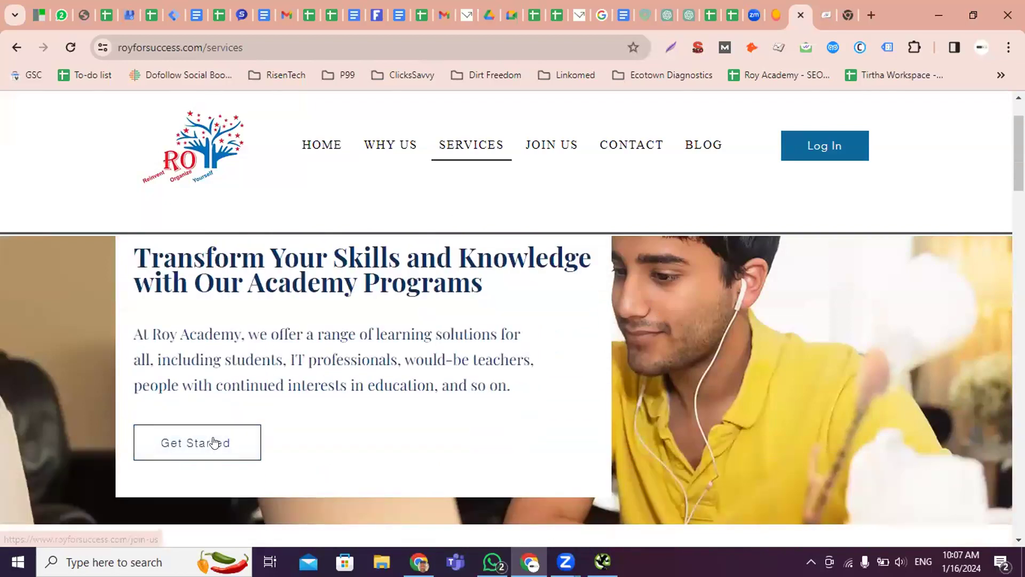
{"action": "scroll", "coordinate": [531, 444], "scroll_direction": "down", "scroll_amount": 5}
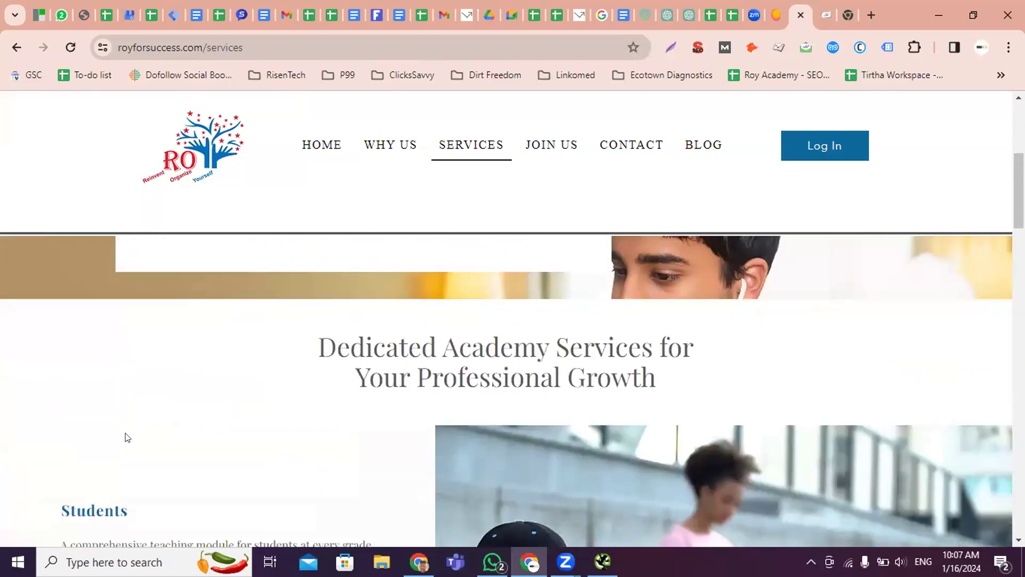
{"action": "scroll", "coordinate": [126, 434], "scroll_direction": "down", "scroll_amount": 5}
{"action": "scroll", "coordinate": [129, 433], "scroll_direction": "down", "scroll_amount": 3}
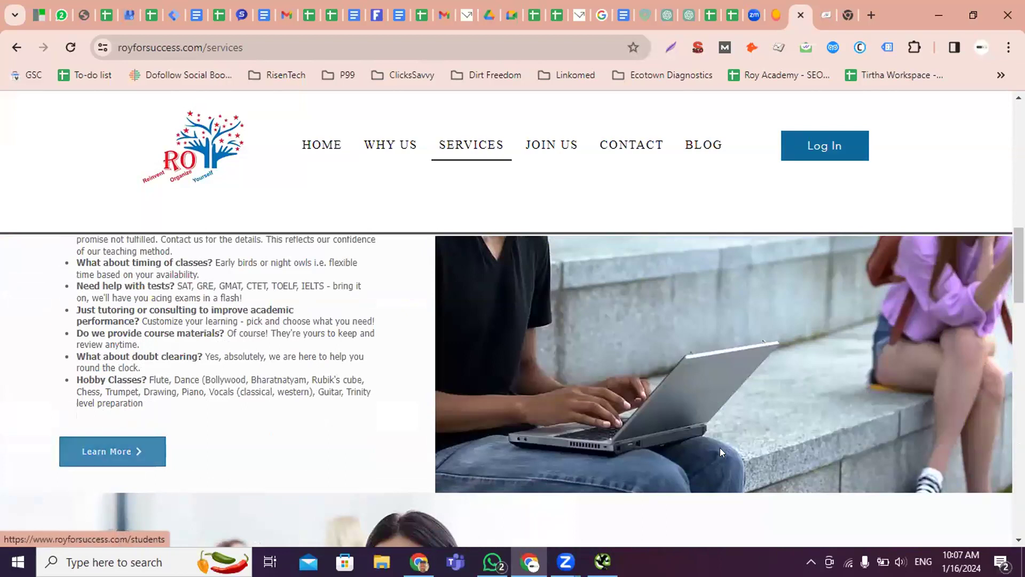
{"action": "scroll", "coordinate": [633, 454], "scroll_direction": "down", "scroll_amount": 2}
{"action": "scroll", "coordinate": [632, 454], "scroll_direction": "down", "scroll_amount": 7}
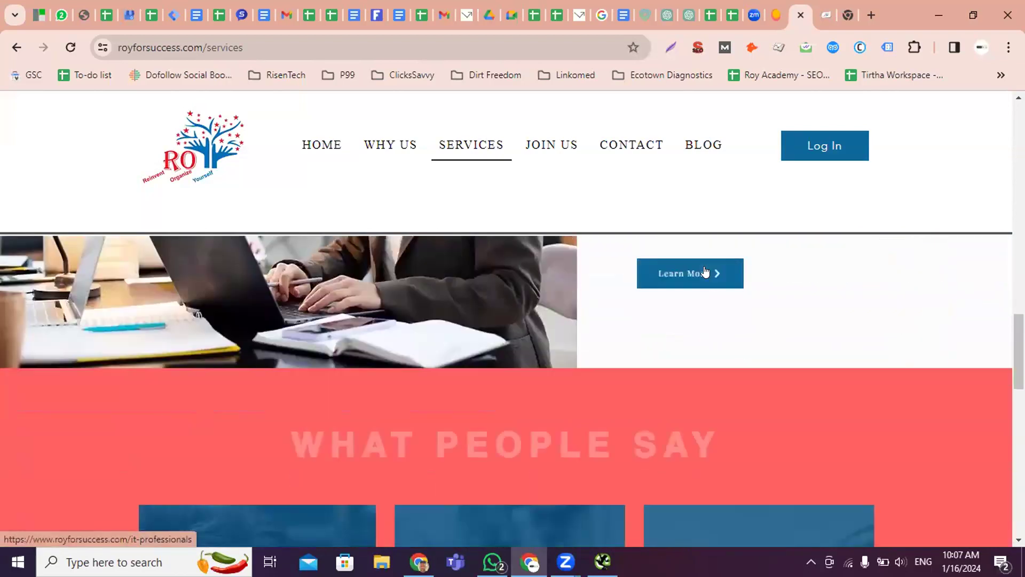
{"action": "scroll", "coordinate": [447, 390], "scroll_direction": "down", "scroll_amount": 15}
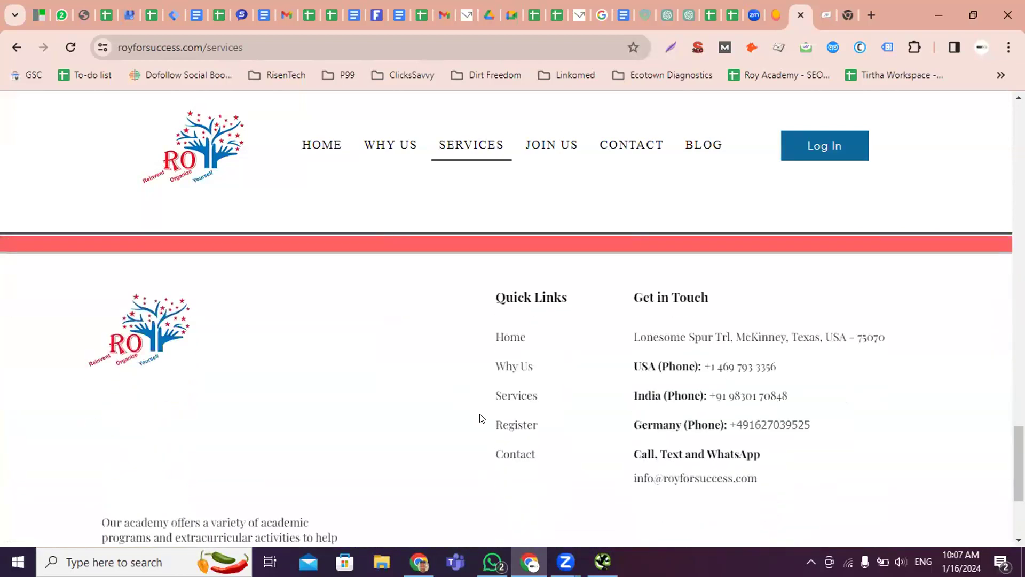
{"action": "scroll", "coordinate": [877, 427], "scroll_direction": "up", "scroll_amount": 20}
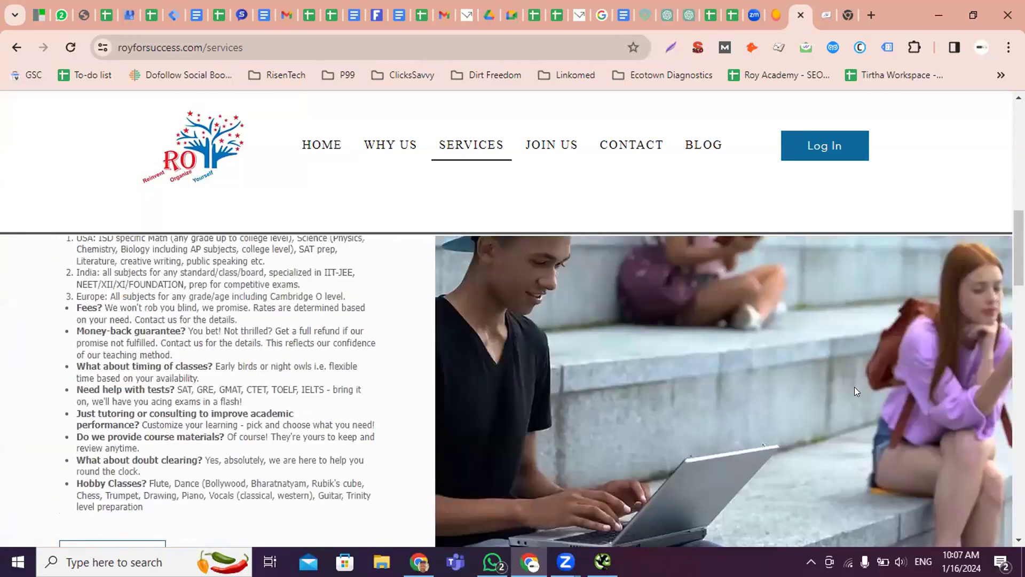
Check the link targets of the Get Started button and both Learn More buttons on the Services page
{"action": "scroll", "coordinate": [160, 412], "scroll_direction": "up", "scroll_amount": 6}
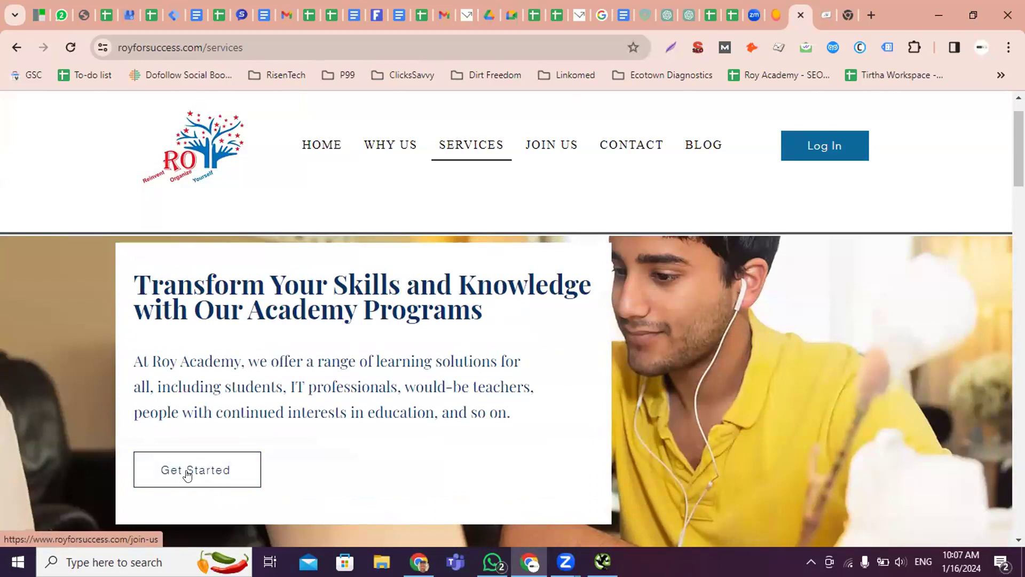
{"action": "scroll", "coordinate": [184, 478], "scroll_direction": "down", "scroll_amount": 6}
{"action": "scroll", "coordinate": [148, 466], "scroll_direction": "down", "scroll_amount": 7}
{"action": "scroll", "coordinate": [120, 375], "scroll_direction": "up", "scroll_amount": 3}
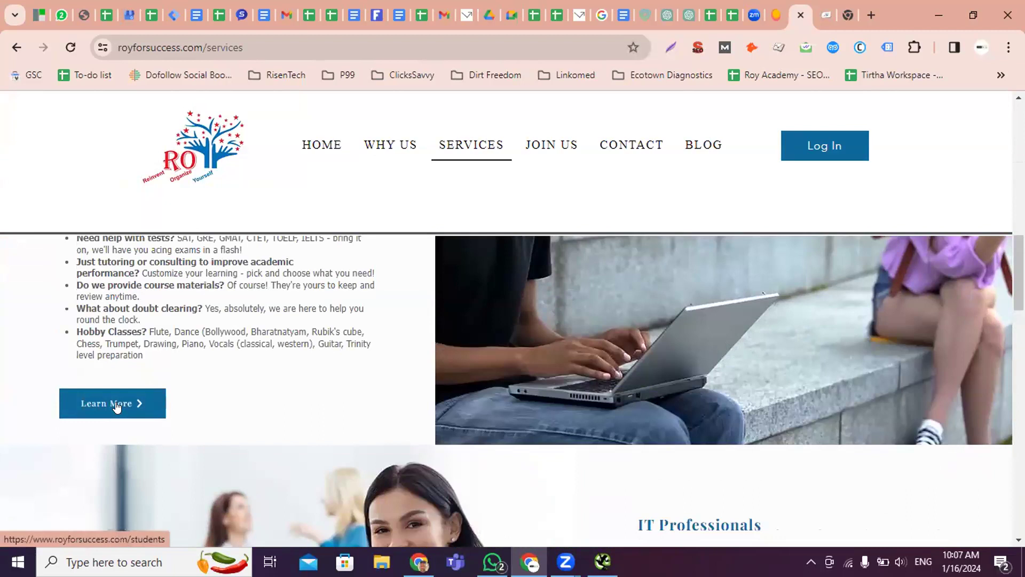
{"action": "scroll", "coordinate": [694, 385], "scroll_direction": "down", "scroll_amount": 6}
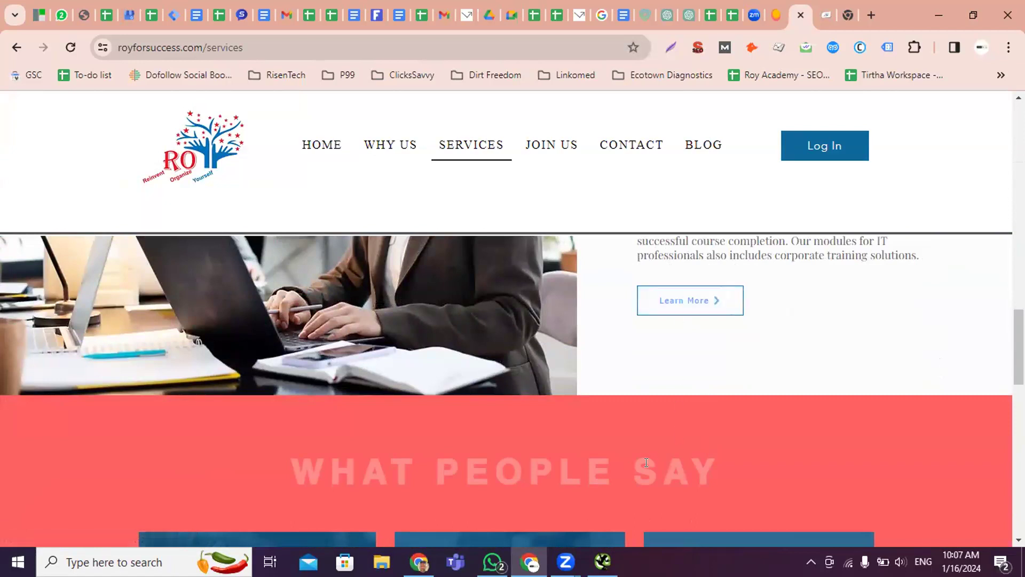
{"action": "scroll", "coordinate": [646, 462], "scroll_direction": "up", "scroll_amount": 3}
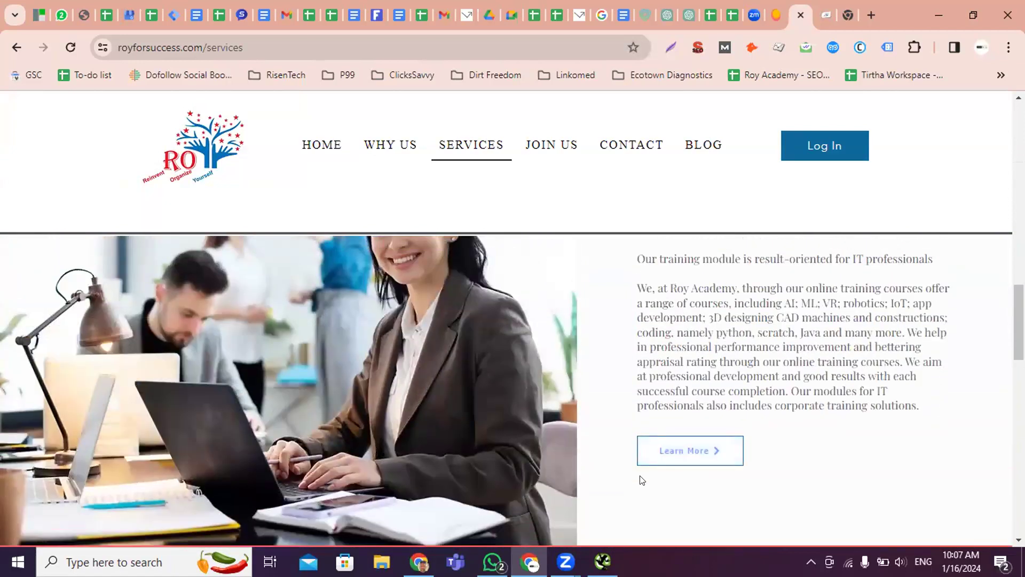
{"action": "scroll", "coordinate": [642, 480], "scroll_direction": "up", "scroll_amount": 1}
{"action": "scroll", "coordinate": [683, 510], "scroll_direction": "down", "scroll_amount": 1}
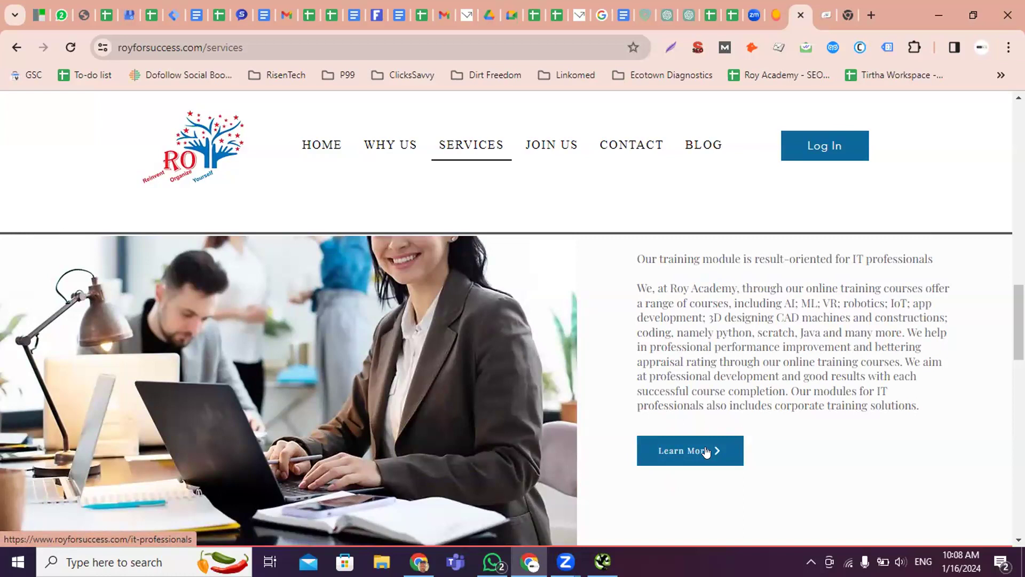
Highlight passages of the IT Professionals paragraph above the Learn More button to review the text, then clear the selection
{"action": "left_click_drag", "start_coordinate": [694, 319], "coordinate": [801, 379]}
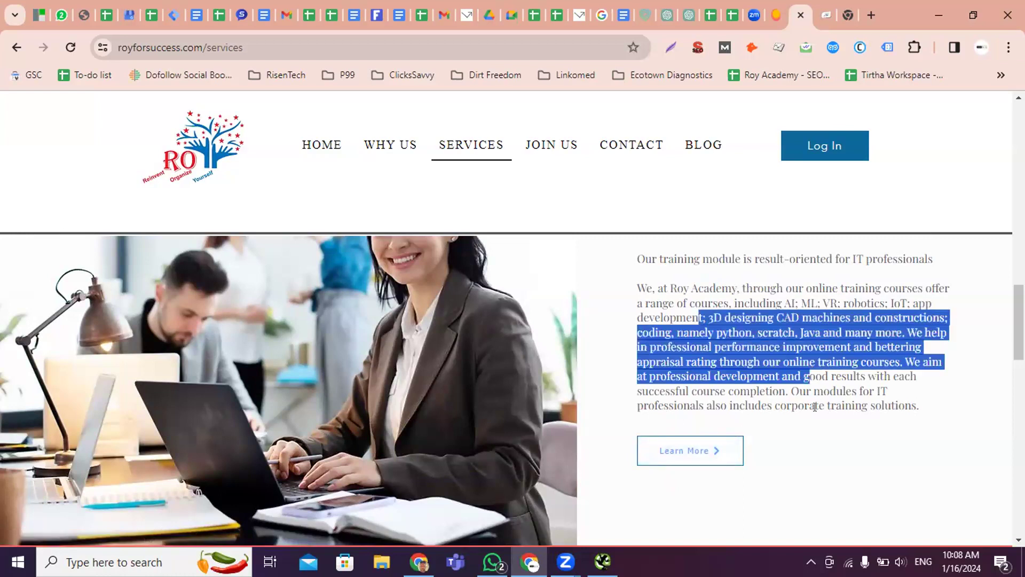
{"action": "left_click", "coordinate": [827, 395]}
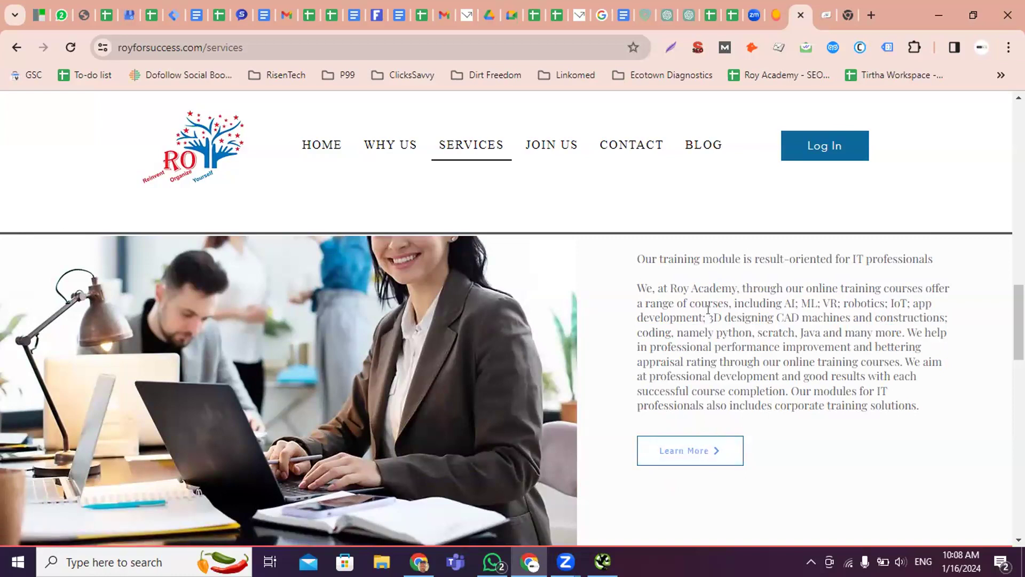
{"action": "left_click_drag", "start_coordinate": [710, 315], "coordinate": [828, 357]}
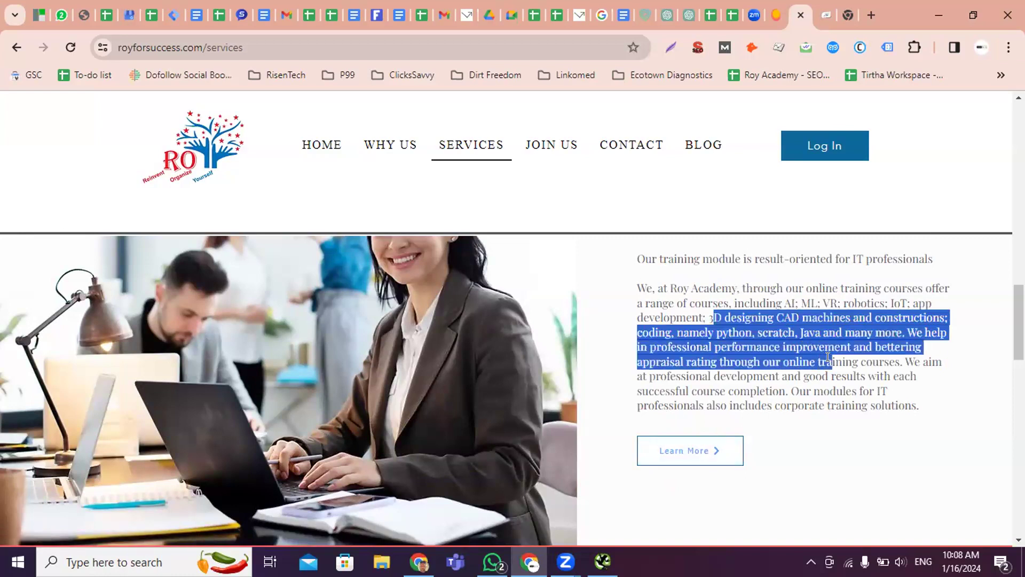
{"action": "left_click_drag", "start_coordinate": [692, 289], "coordinate": [847, 382]}
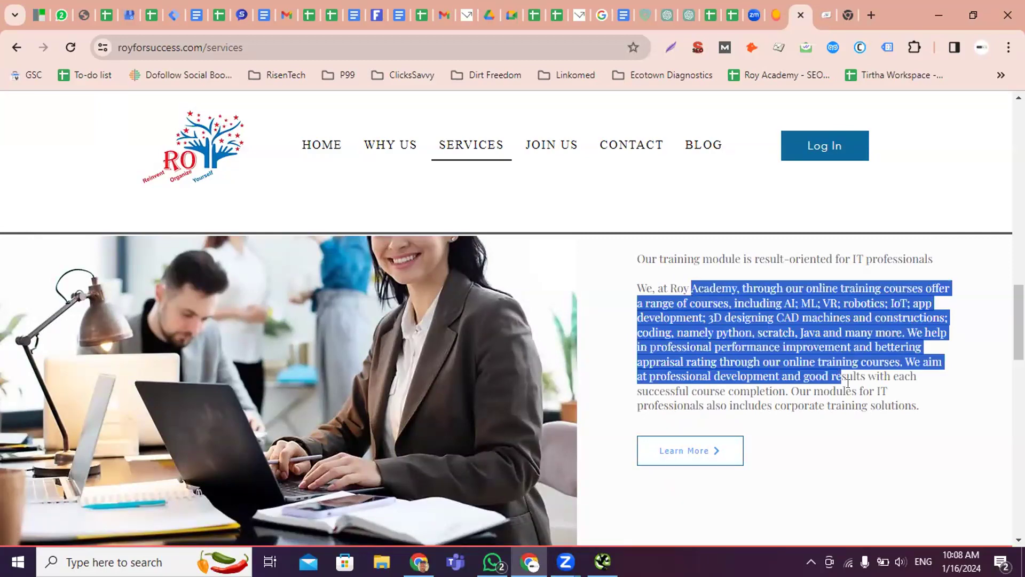
{"action": "left_click", "coordinate": [848, 383]}
Revisit the non-descriptive anchor text issue in Screaming Frog, widen the Issue Type column, and return to the Services page in Chrome
{"action": "key", "text": "alt+Tab"}
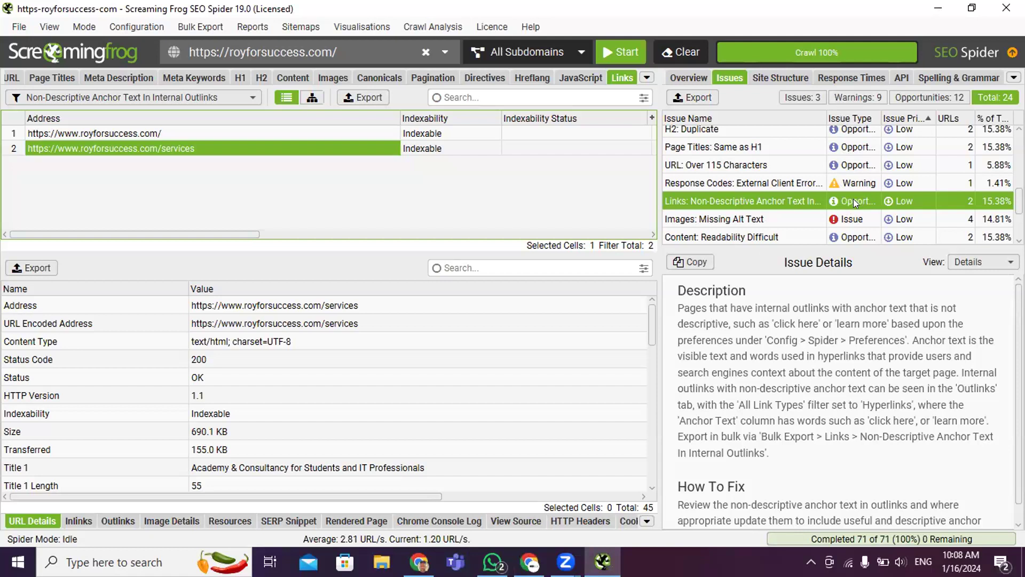
{"action": "left_click_drag", "start_coordinate": [882, 118], "coordinate": [889, 118]}
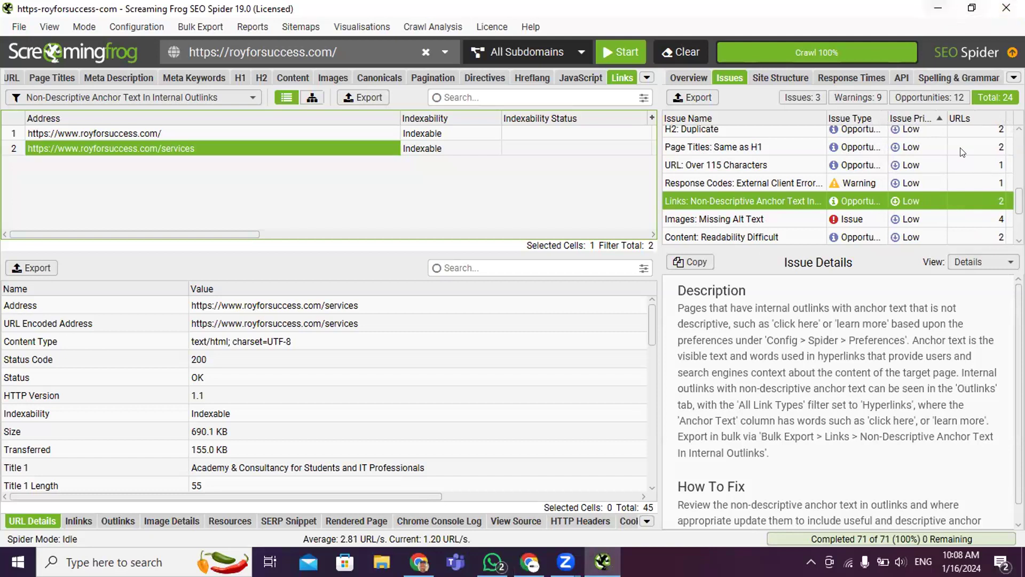
{"action": "left_click", "coordinate": [937, 8]}
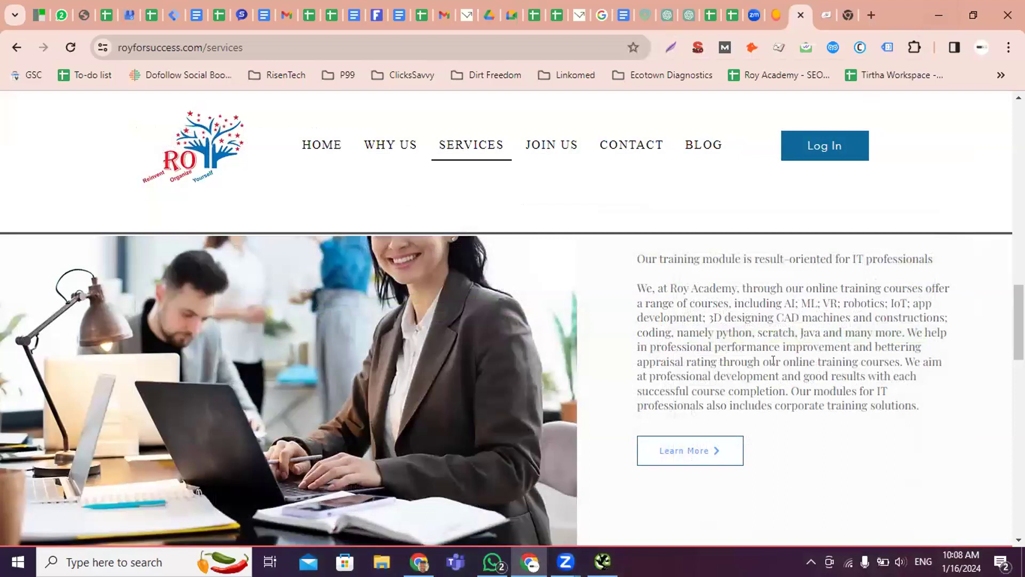
Re-examine the Services page from the Get Started banner down to the Learn More link under IT Professionals
{"action": "scroll", "coordinate": [242, 414], "scroll_direction": "up", "scroll_amount": 10}
{"action": "scroll", "coordinate": [245, 412], "scroll_direction": "up", "scroll_amount": 10}
{"action": "scroll", "coordinate": [245, 343], "scroll_direction": "down", "scroll_amount": 3}
{"action": "scroll", "coordinate": [230, 374], "scroll_direction": "up", "scroll_amount": 3}
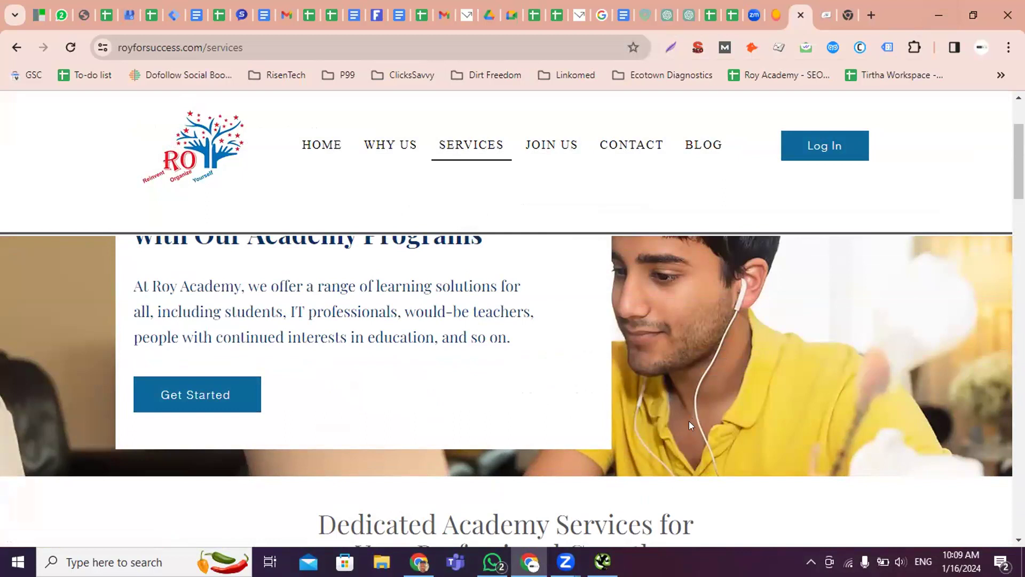
{"action": "scroll", "coordinate": [688, 421], "scroll_direction": "down", "scroll_amount": 15}
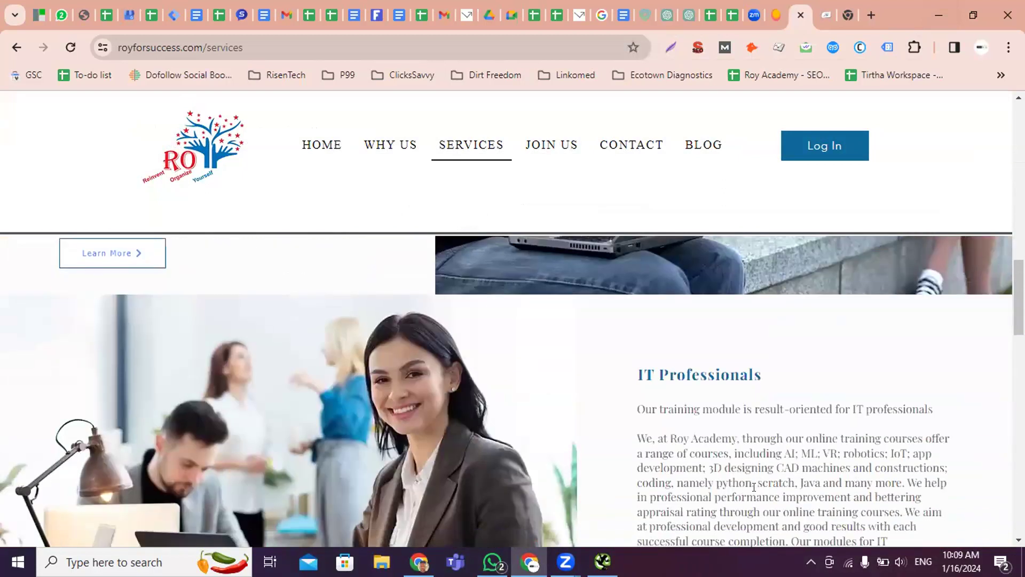
{"action": "scroll", "coordinate": [726, 453], "scroll_direction": "down", "scroll_amount": 1}
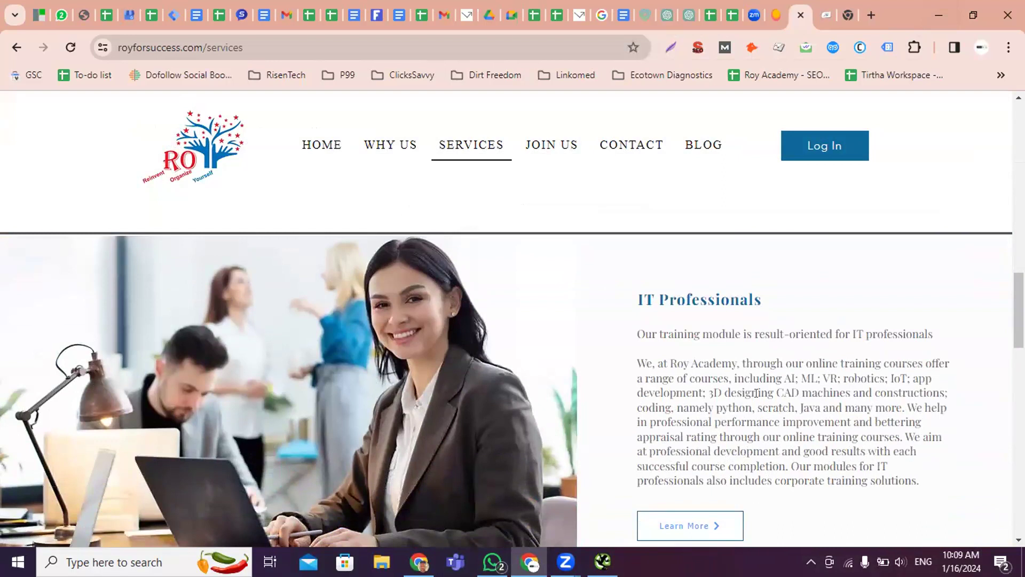
{"action": "scroll", "coordinate": [756, 393], "scroll_direction": "down", "scroll_amount": 3}
{"action": "scroll", "coordinate": [687, 348], "scroll_direction": "up", "scroll_amount": 1}
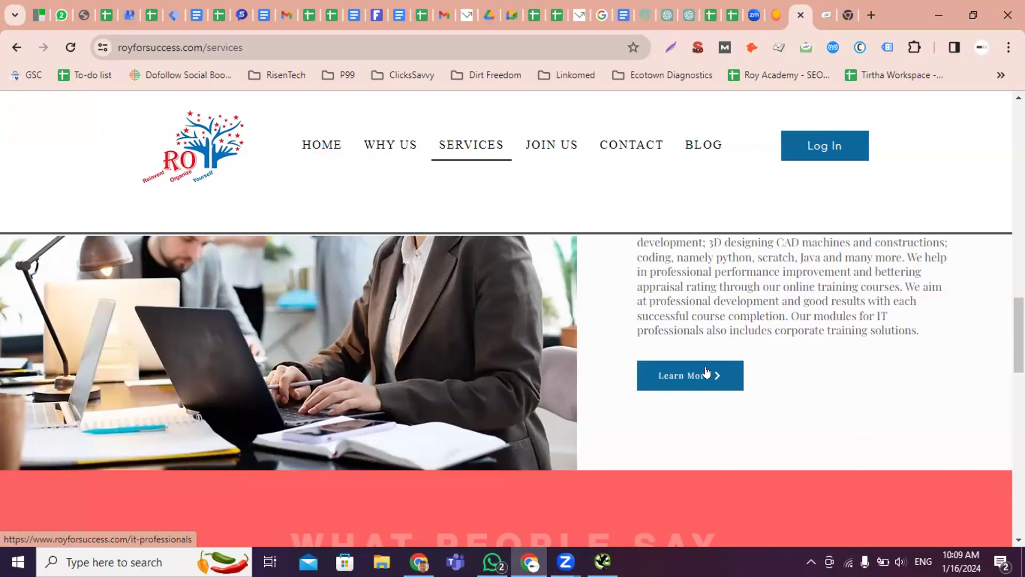
Highlight the words "Our training module" in the introductory line of the IT Professionals section
{"action": "scroll", "coordinate": [706, 371], "scroll_direction": "up", "scroll_amount": 3}
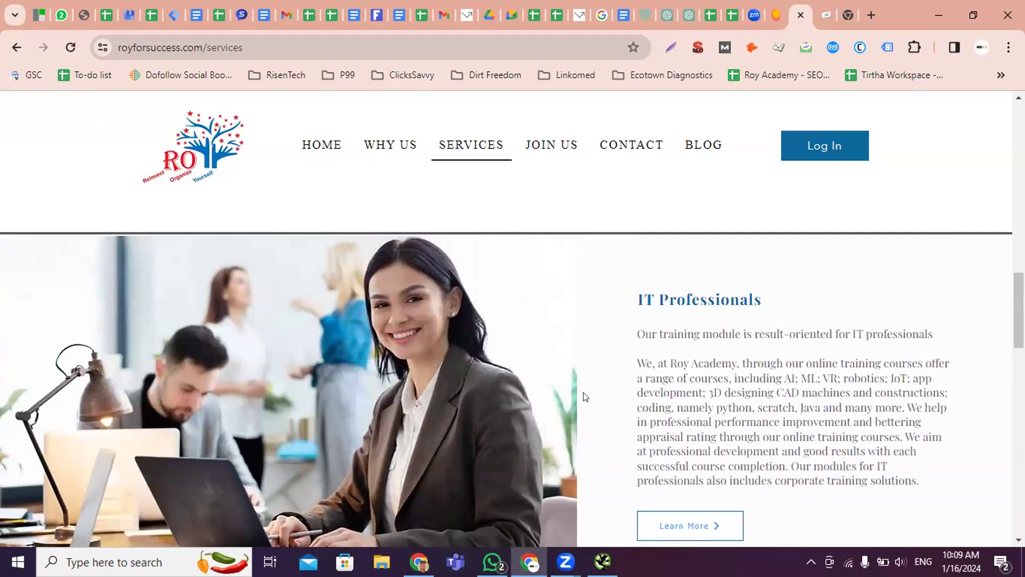
{"action": "scroll", "coordinate": [636, 454], "scroll_direction": "up", "scroll_amount": 4}
{"action": "scroll", "coordinate": [715, 404], "scroll_direction": "down", "scroll_amount": 3}
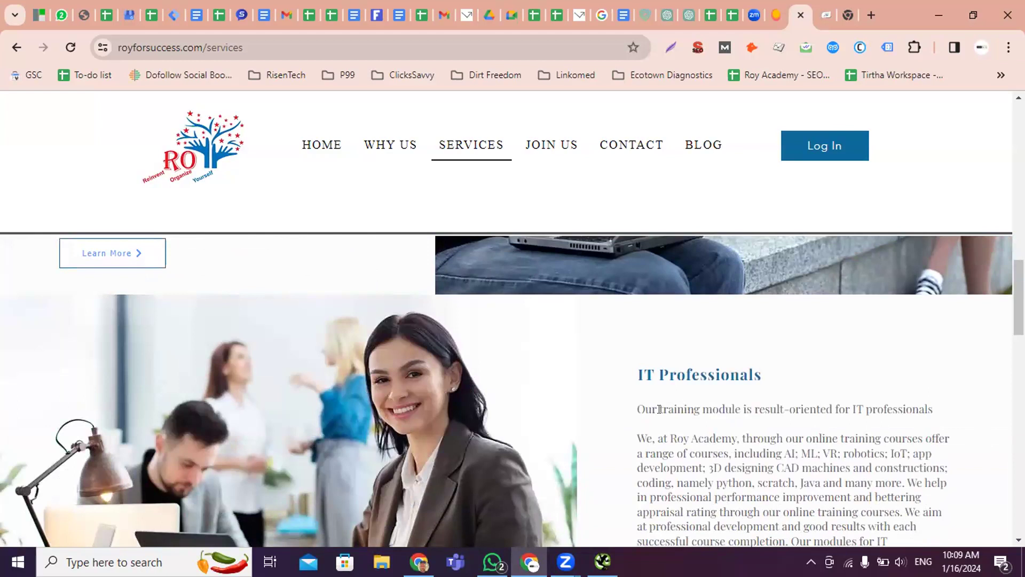
{"action": "left_click_drag", "start_coordinate": [636, 407], "coordinate": [739, 403]}
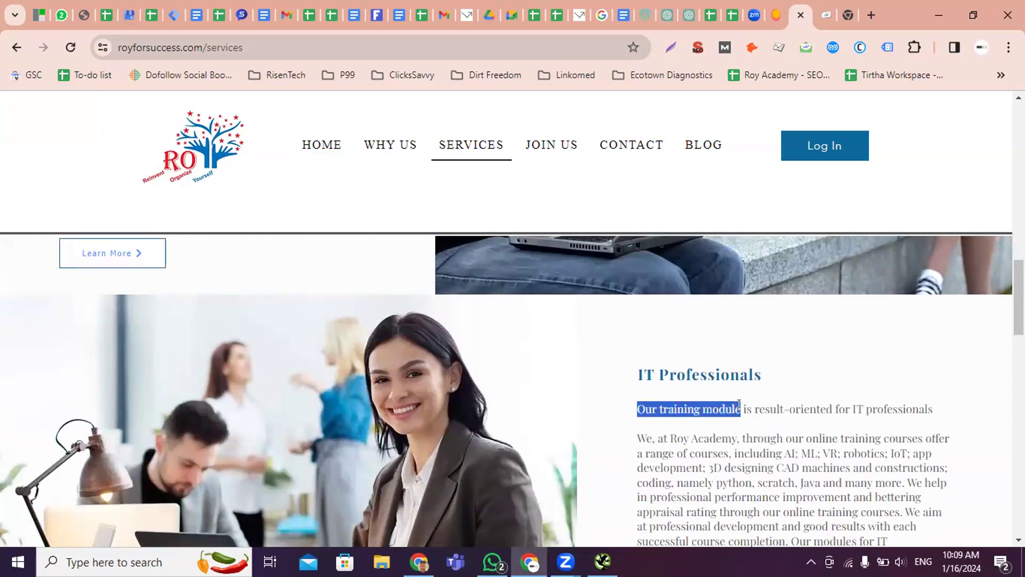
Highlight "Our training module" again under IT Professionals, look back over the Students section, and switch to Screaming Frog
{"action": "left_click", "coordinate": [683, 405]}
{"action": "left_click_drag", "start_coordinate": [636, 408], "coordinate": [739, 407]}
{"action": "scroll", "coordinate": [751, 404], "scroll_direction": "up", "scroll_amount": 5}
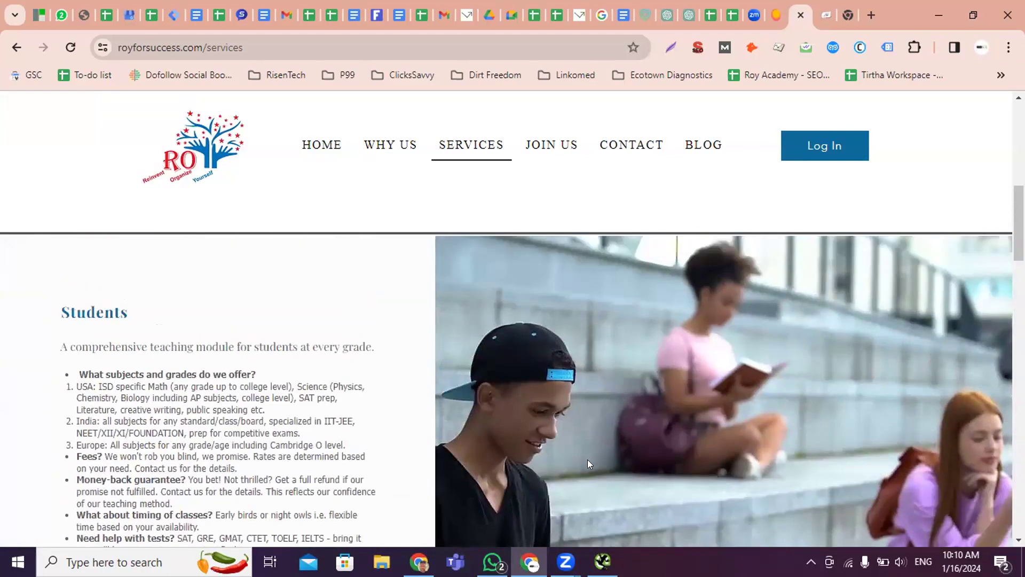
{"action": "left_click", "coordinate": [597, 558]}
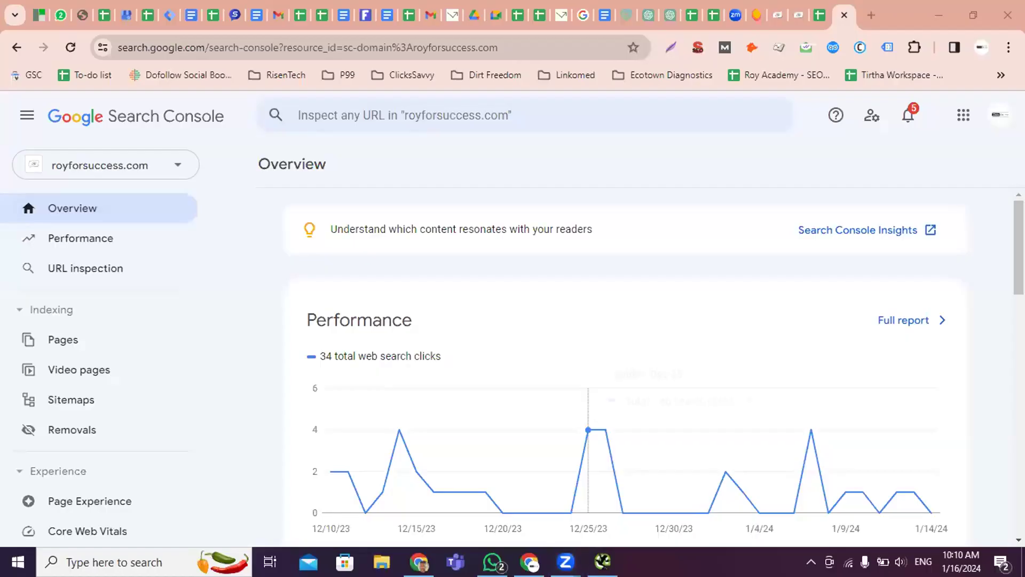
Open Search Console's video page indexing report and view the example pages for "Video is not the main content of the page"
{"action": "left_click", "coordinate": [122, 369]}
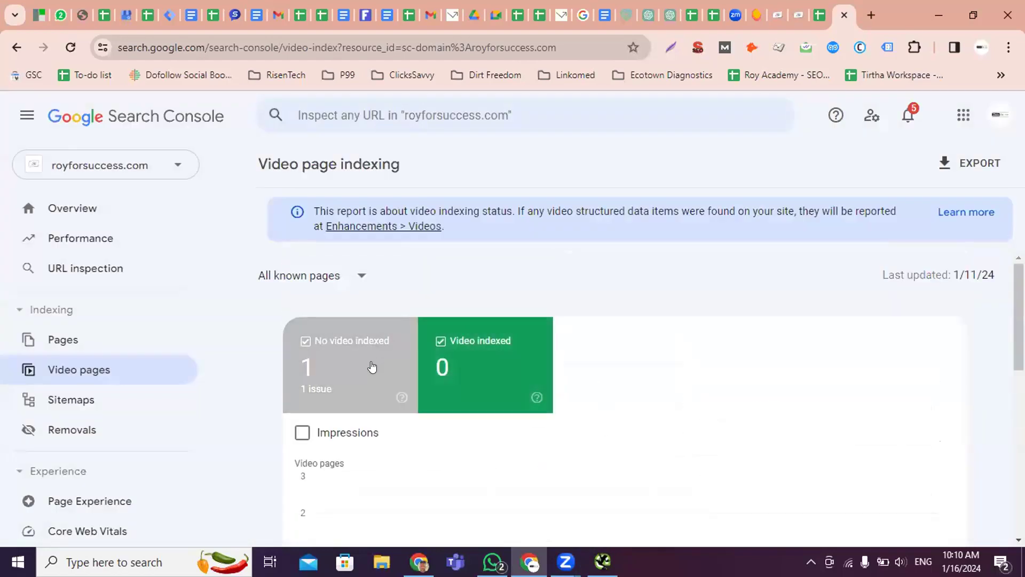
{"action": "scroll", "coordinate": [373, 366], "scroll_direction": "down", "scroll_amount": 8}
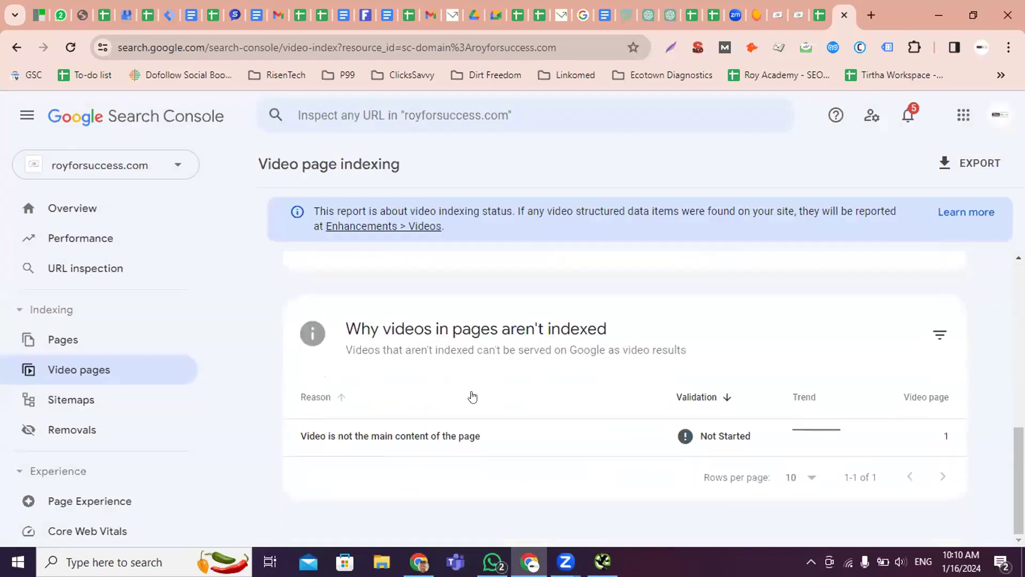
{"action": "left_click", "coordinate": [611, 433]}
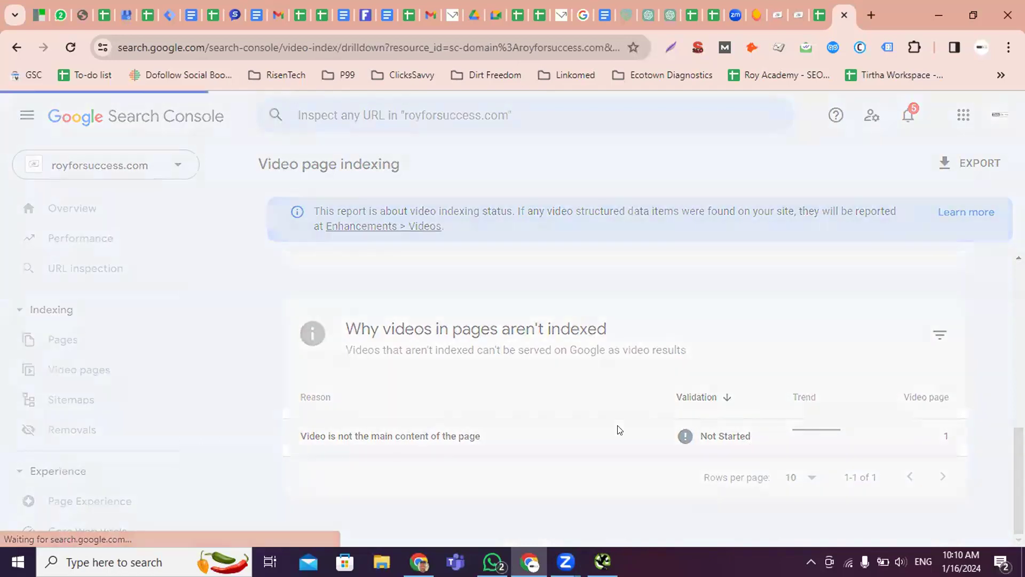
{"action": "scroll", "coordinate": [572, 381], "scroll_direction": "down", "scroll_amount": 4}
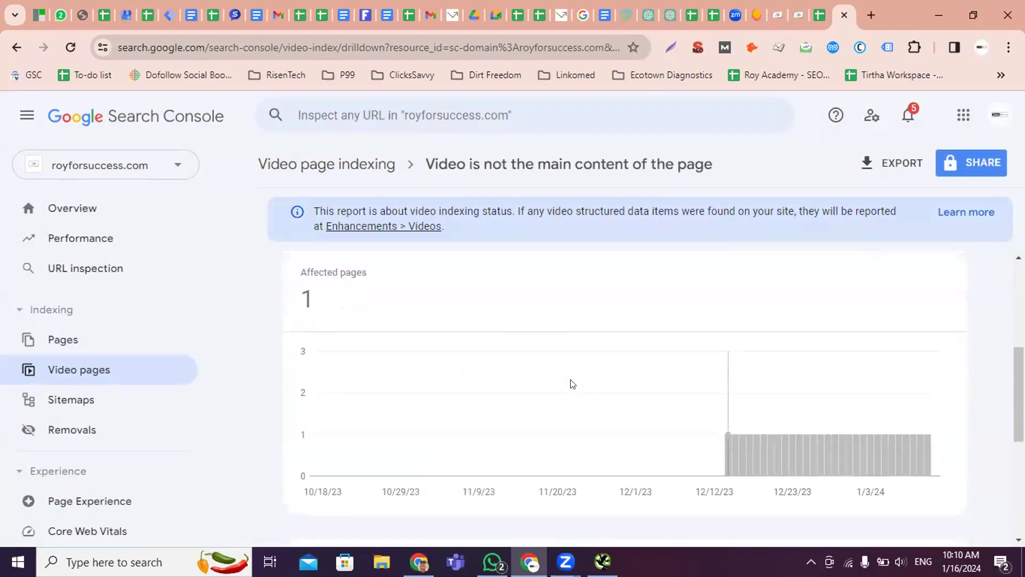
{"action": "scroll", "coordinate": [569, 383], "scroll_direction": "down", "scroll_amount": 5}
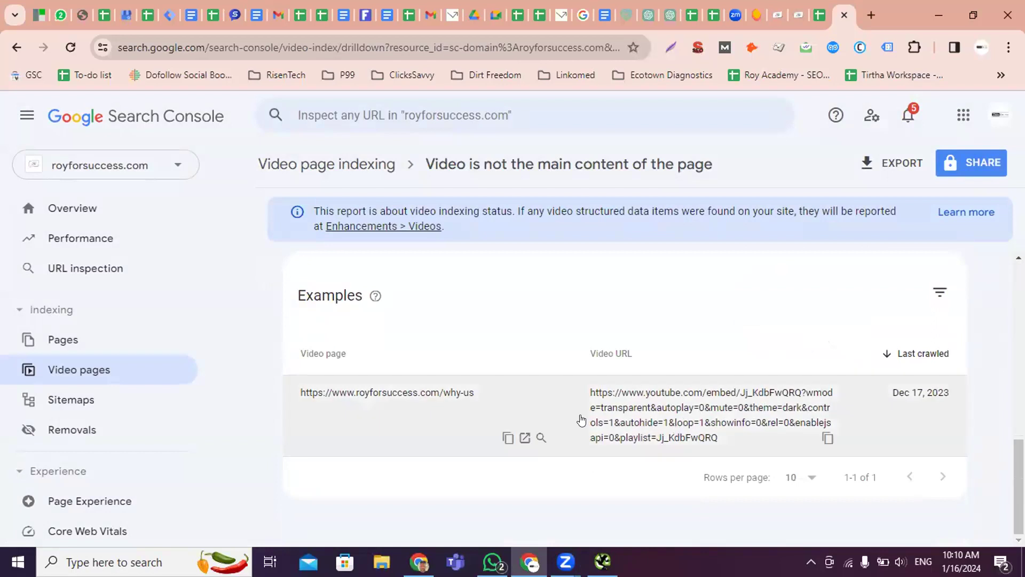
Open the affected why-us page in a new tab and examine it from the embedded video down to the footer
{"action": "left_click", "coordinate": [525, 438]}
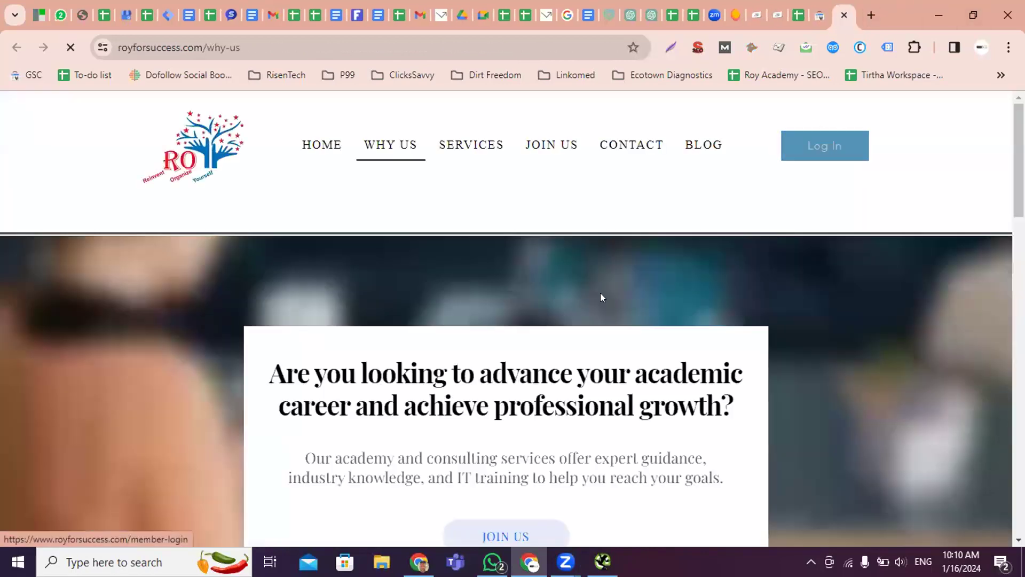
{"action": "scroll", "coordinate": [587, 347], "scroll_direction": "down", "scroll_amount": 6}
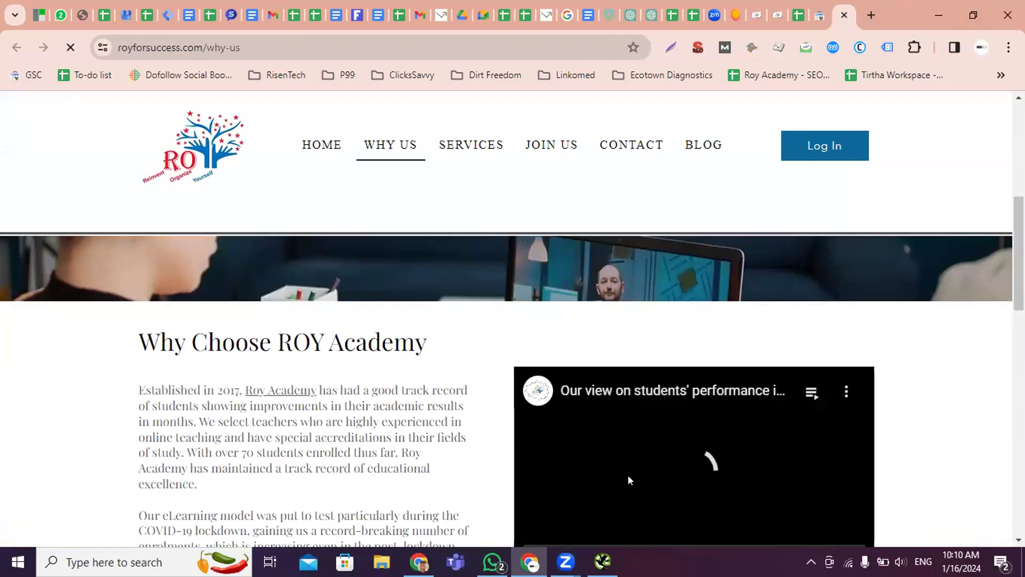
{"action": "scroll", "coordinate": [908, 344], "scroll_direction": "down", "scroll_amount": 3}
{"action": "scroll", "coordinate": [934, 359], "scroll_direction": "up", "scroll_amount": 2}
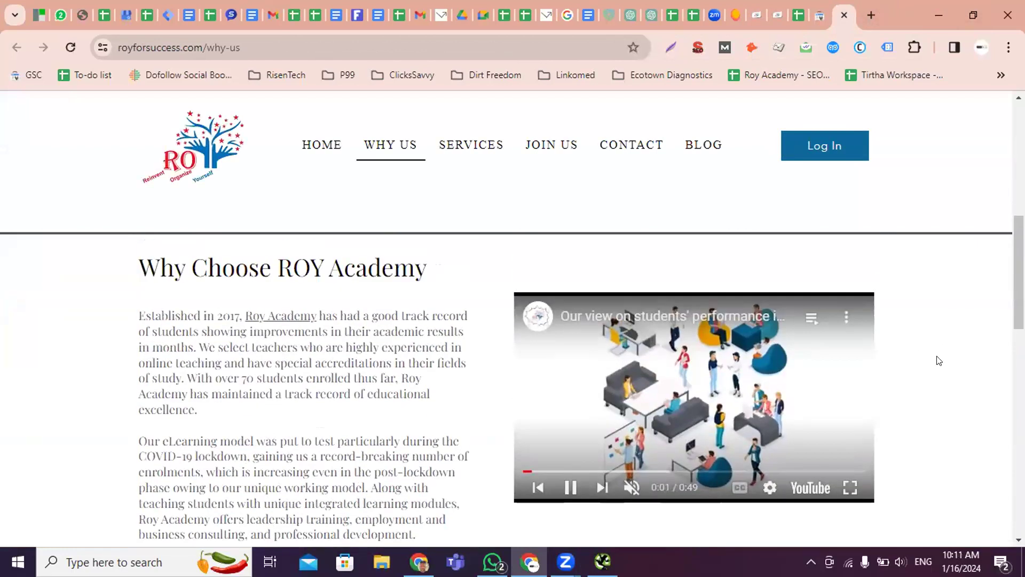
{"action": "scroll", "coordinate": [938, 363], "scroll_direction": "down", "scroll_amount": 10}
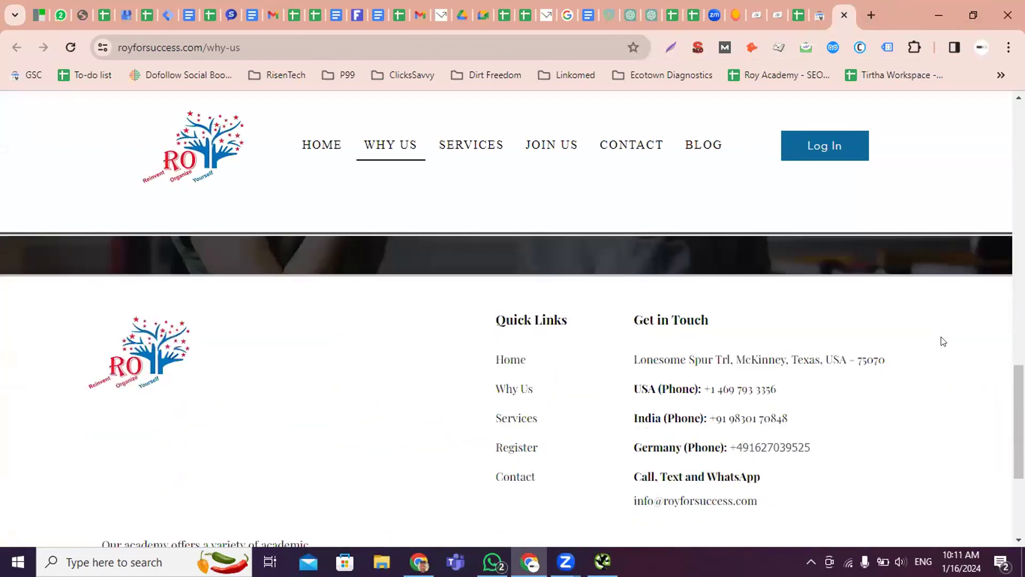
Return to the video issue details in Search Console, highlight the issue's description and title, and clear the selection
{"action": "left_click", "coordinate": [820, 15]}
{"action": "scroll", "coordinate": [557, 395], "scroll_direction": "up", "scroll_amount": 8}
{"action": "scroll", "coordinate": [544, 395], "scroll_direction": "up", "scroll_amount": 2}
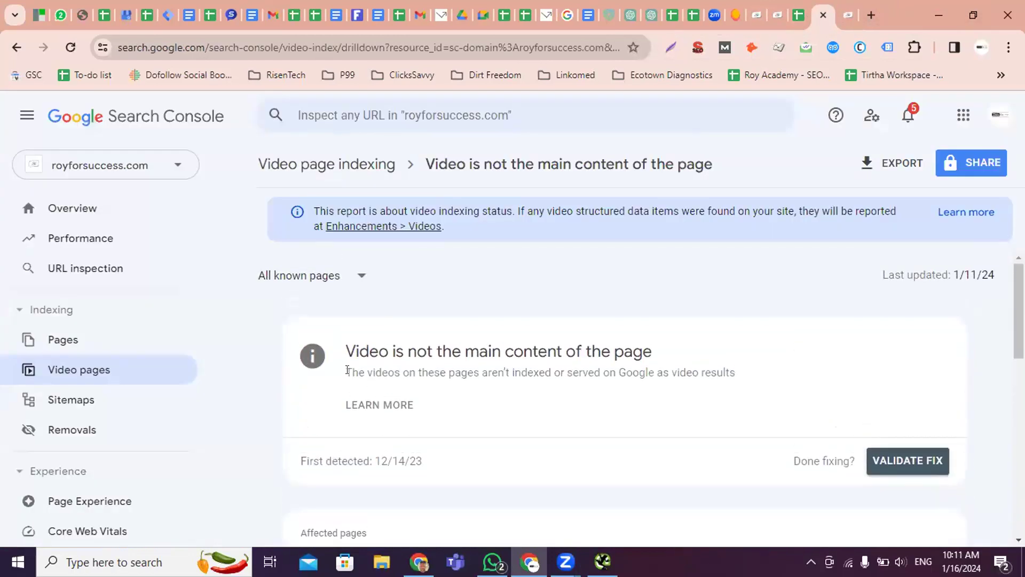
{"action": "left_click_drag", "start_coordinate": [351, 371], "coordinate": [655, 381]}
{"action": "left_click_drag", "start_coordinate": [345, 351], "coordinate": [653, 352]}
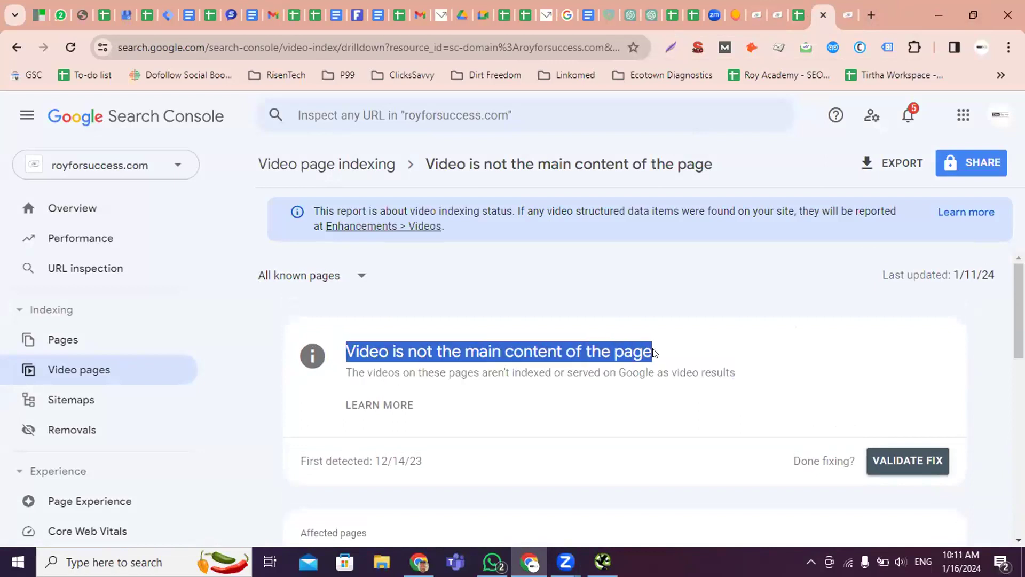
{"action": "left_click", "coordinate": [664, 355]}
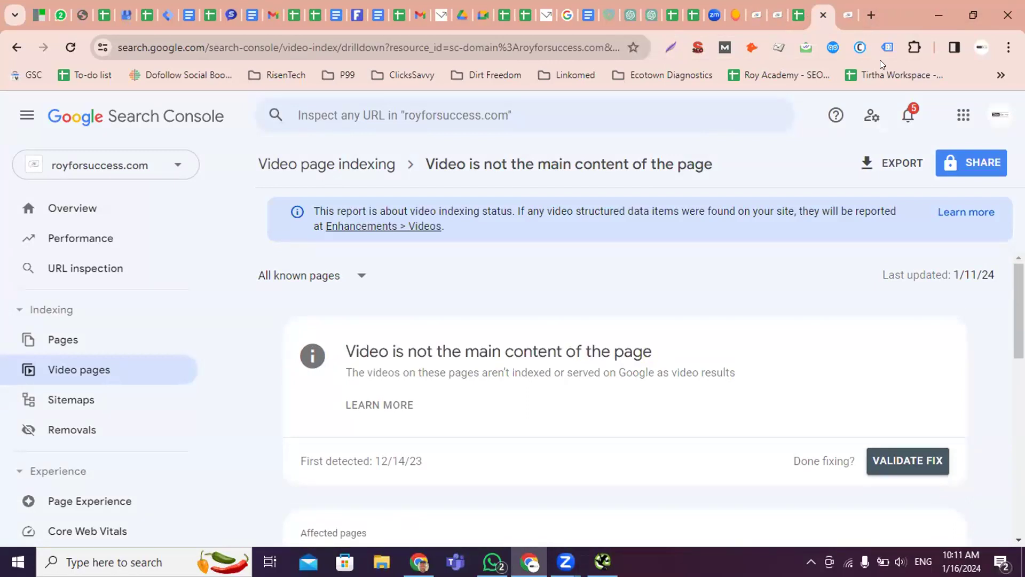
Re-examine the Why Us page from its top banner to the video embedded in the Why Choose ROY Academy section
{"action": "left_click", "coordinate": [836, 14]}
{"action": "scroll", "coordinate": [726, 312], "scroll_direction": "up", "scroll_amount": 15}
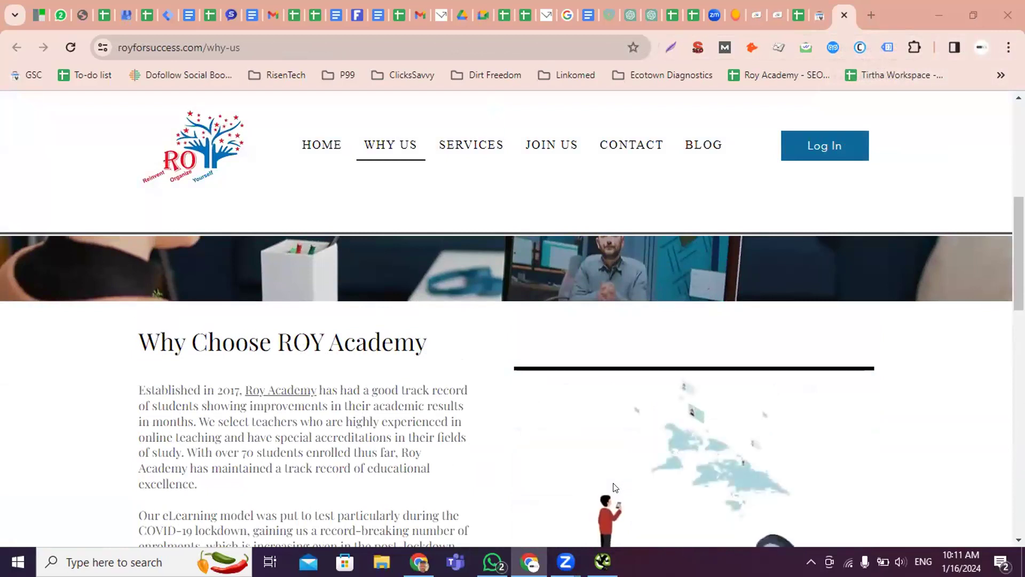
{"action": "scroll", "coordinate": [616, 487], "scroll_direction": "up", "scroll_amount": 5}
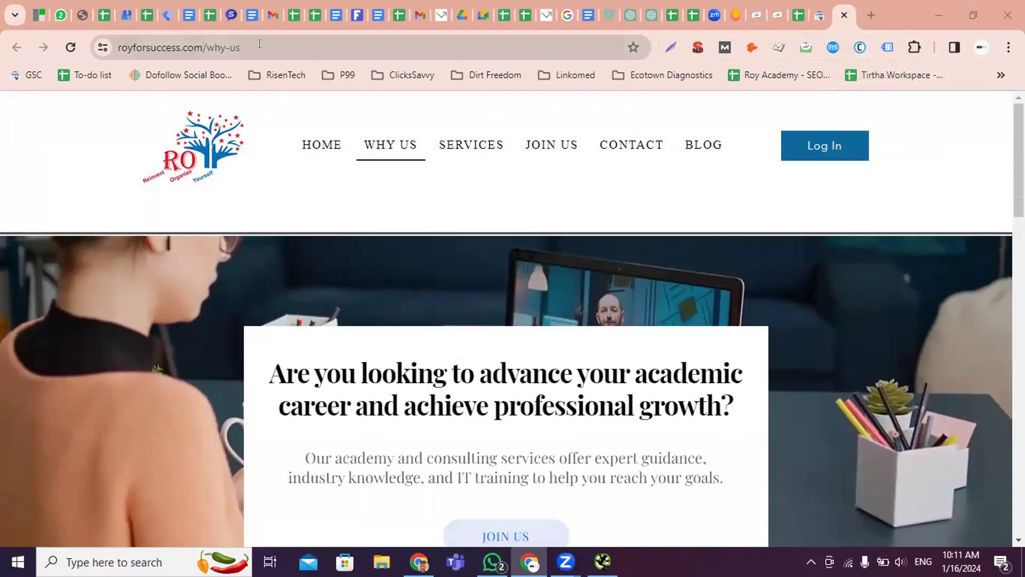
{"action": "scroll", "coordinate": [625, 334], "scroll_direction": "down", "scroll_amount": 10}
{"action": "scroll", "coordinate": [662, 367], "scroll_direction": "up", "scroll_amount": 3}
{"action": "scroll", "coordinate": [763, 292], "scroll_direction": "up", "scroll_amount": 1}
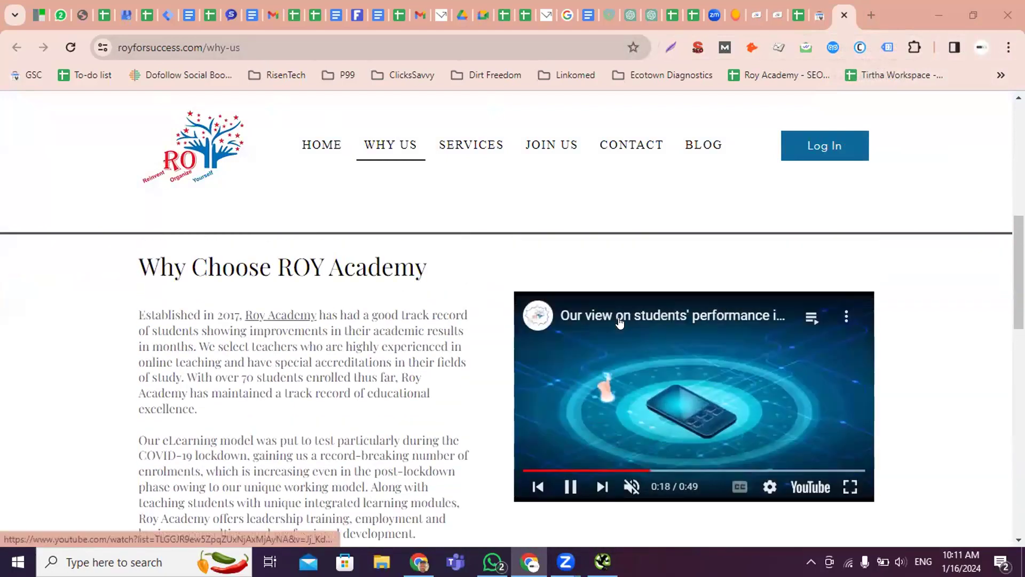
{"action": "scroll", "coordinate": [779, 458], "scroll_direction": "down", "scroll_amount": 1}
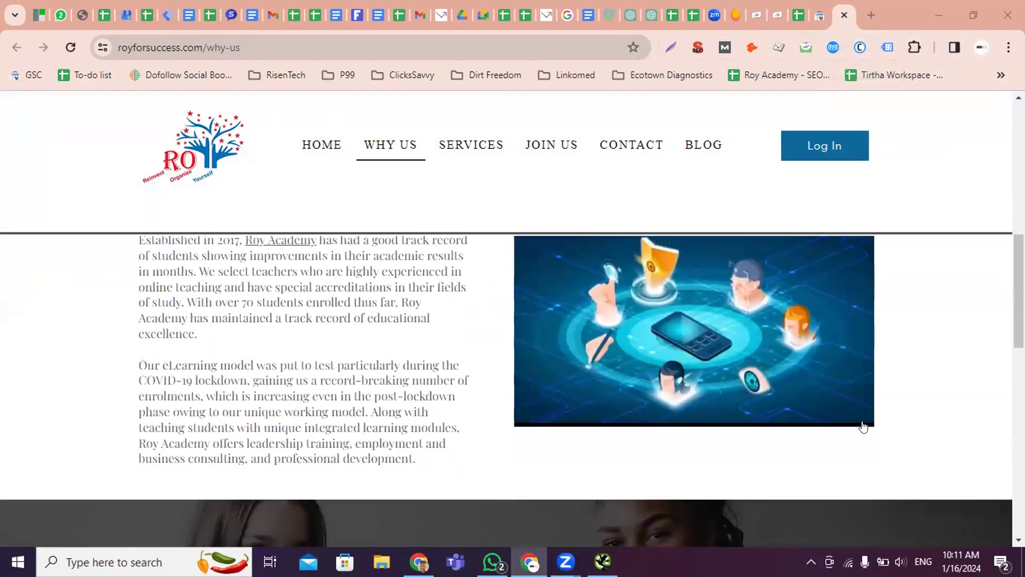
{"action": "scroll", "coordinate": [736, 306], "scroll_direction": "up", "scroll_amount": 2}
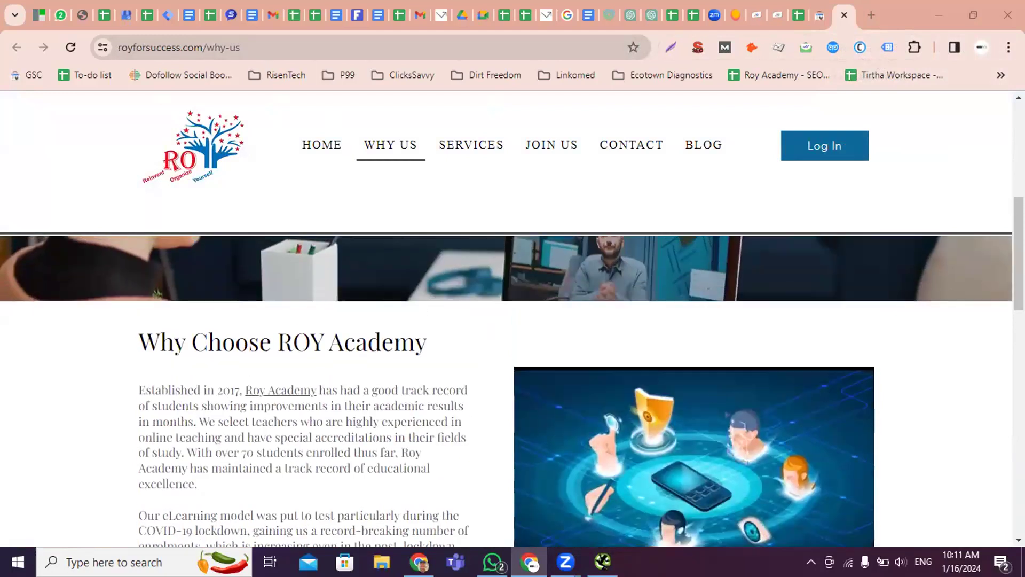
Open the embedded video "Our view on students' performance improvement" on YouTube, pause it, and look over its watch page
{"action": "left_click", "coordinate": [714, 391]}
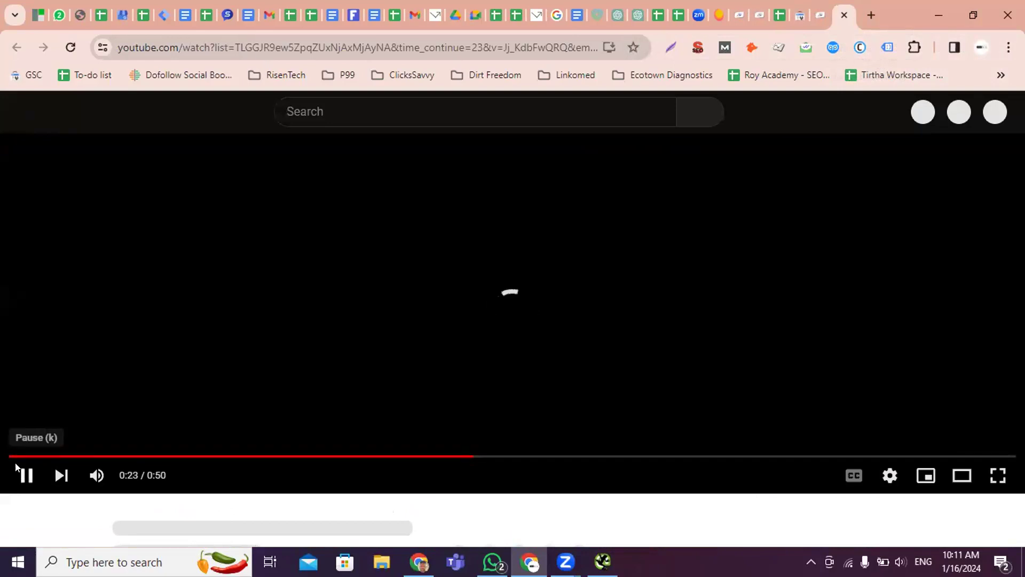
{"action": "scroll", "coordinate": [325, 347], "scroll_direction": "down", "scroll_amount": 2}
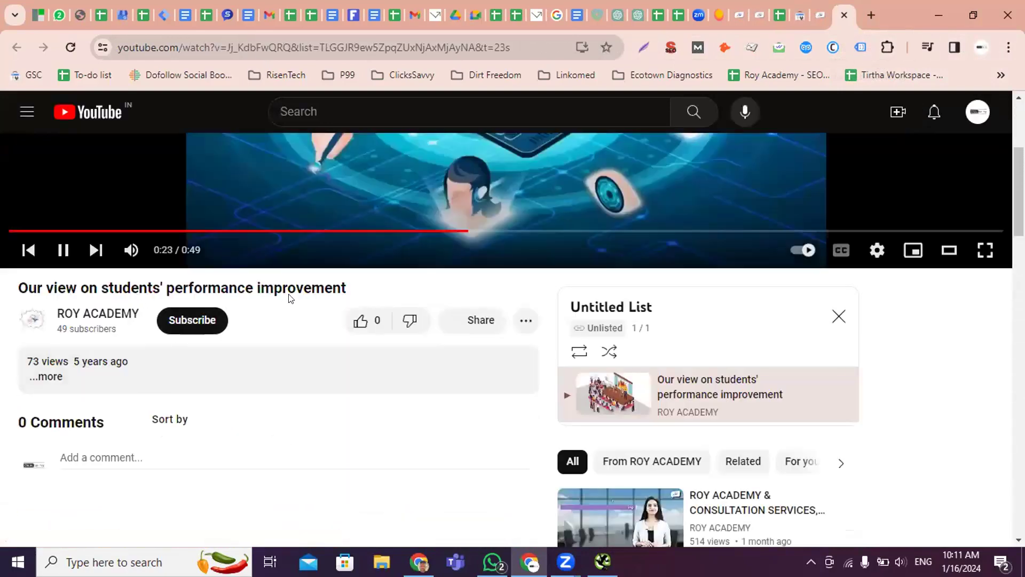
{"action": "left_click", "coordinate": [63, 249]}
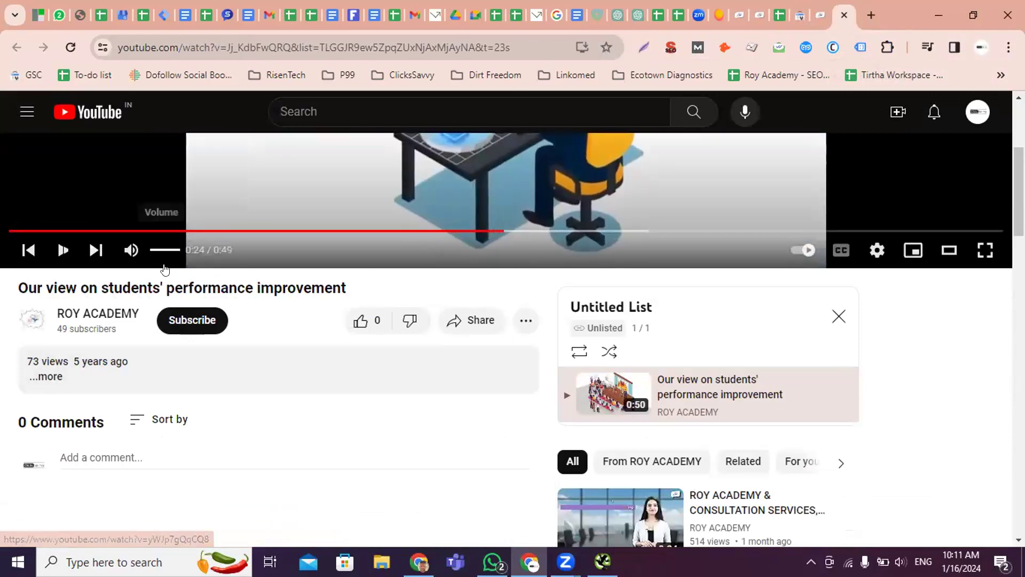
{"action": "scroll", "coordinate": [751, 143], "scroll_direction": "up", "scroll_amount": 1}
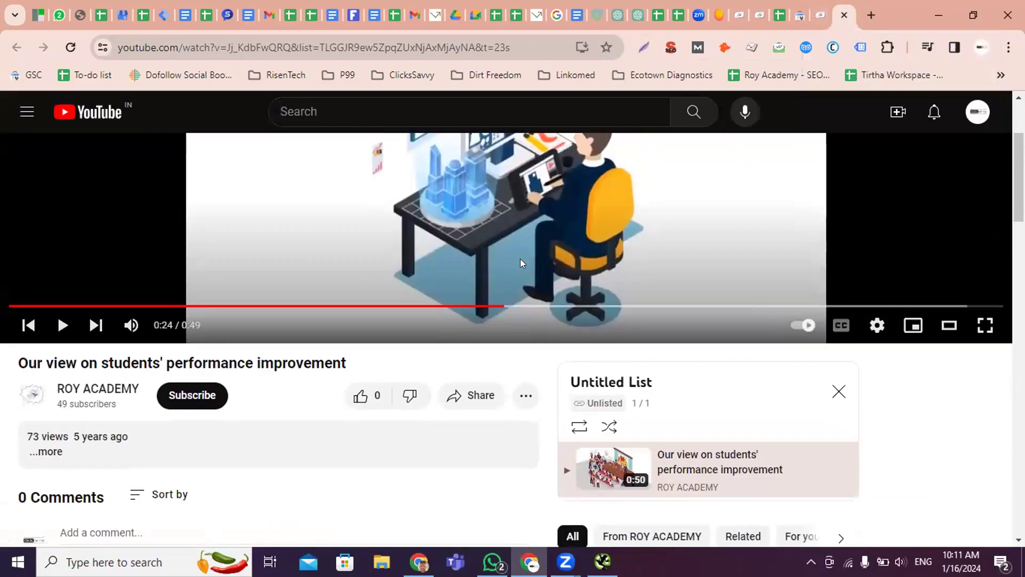
{"action": "scroll", "coordinate": [520, 259], "scroll_direction": "up", "scroll_amount": 2}
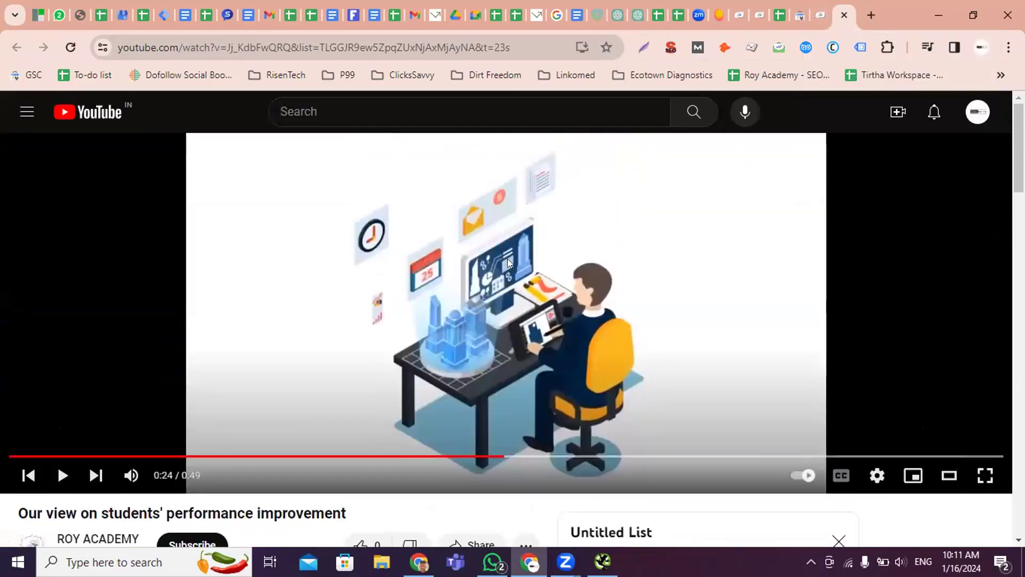
Go back to the embedded video on the Why Us page, then revisit its YouTube watch page to review the title
{"action": "left_click", "coordinate": [801, 16]}
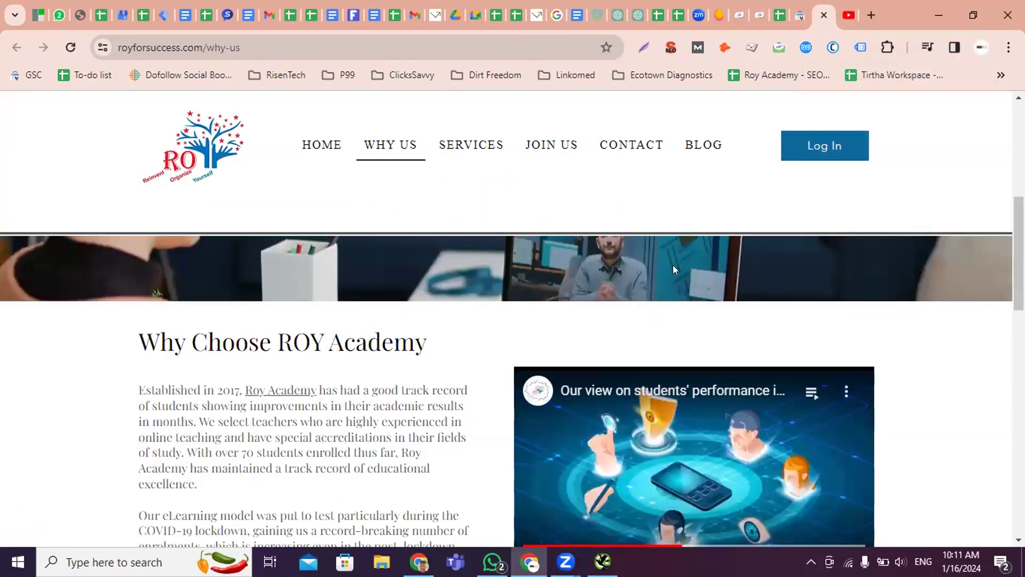
{"action": "left_click", "coordinate": [673, 391]}
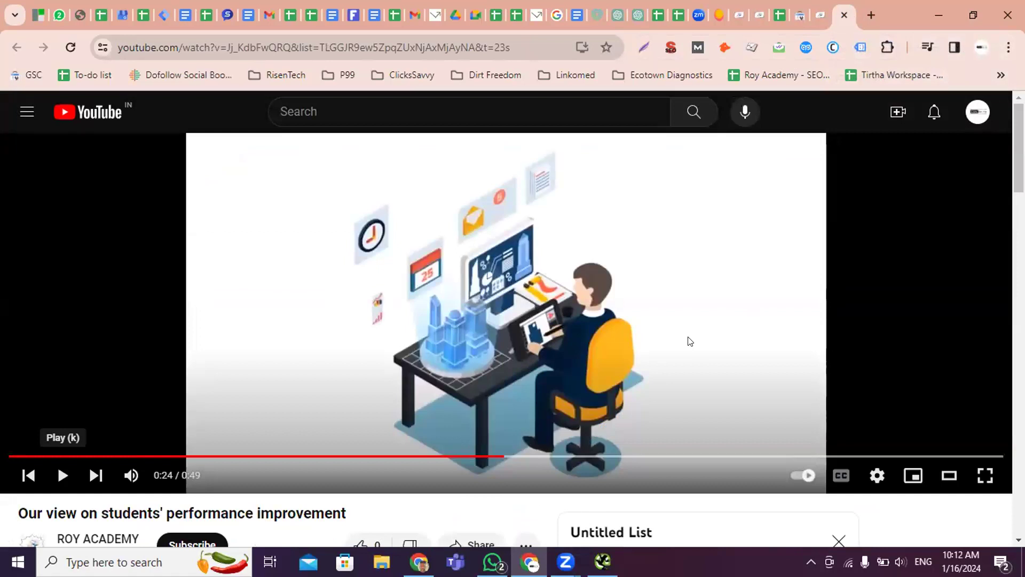
{"action": "scroll", "coordinate": [689, 341], "scroll_direction": "down", "scroll_amount": 1}
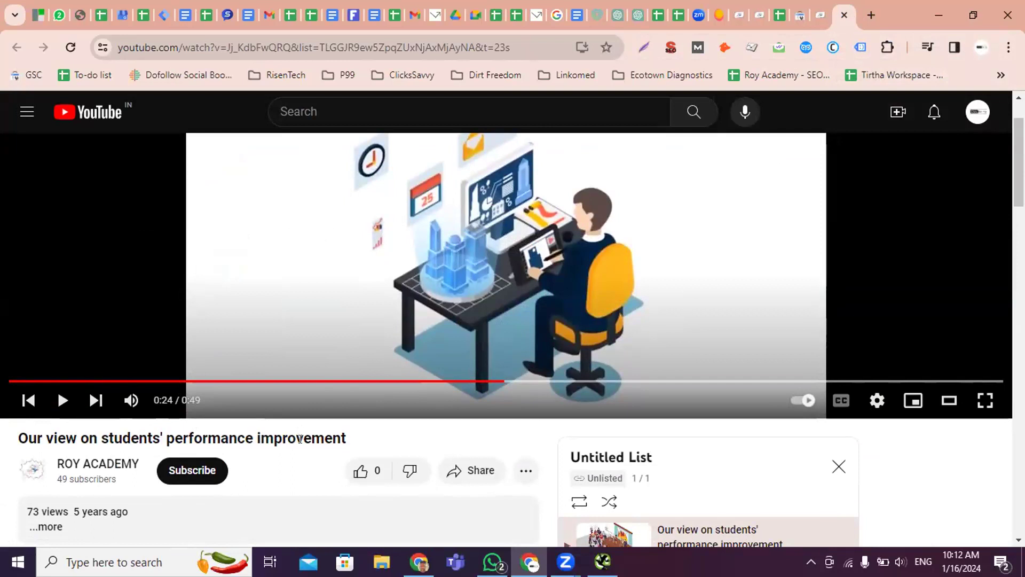
Highlight the full video issue title in Search Console and compare it with the Why Choose ROY Academy section's content
{"action": "left_click", "coordinate": [796, 8]}
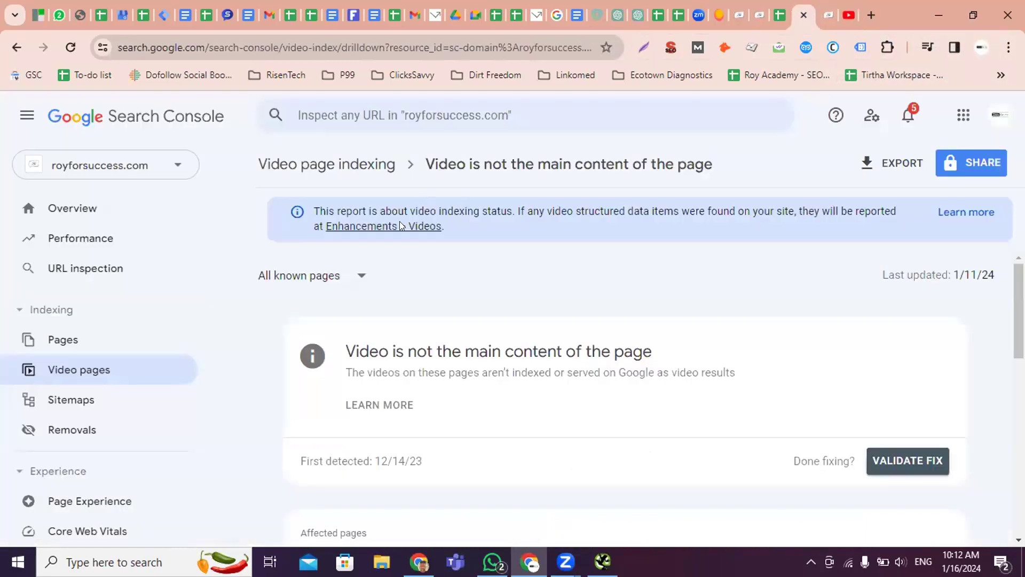
{"action": "left_click_drag", "start_coordinate": [347, 351], "coordinate": [741, 353]}
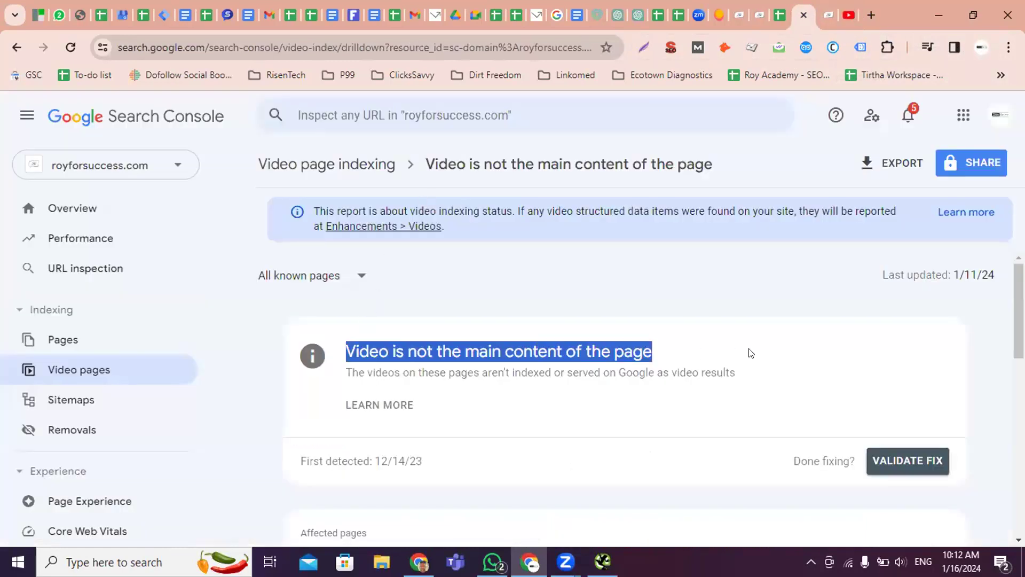
{"action": "left_click", "coordinate": [830, 13]}
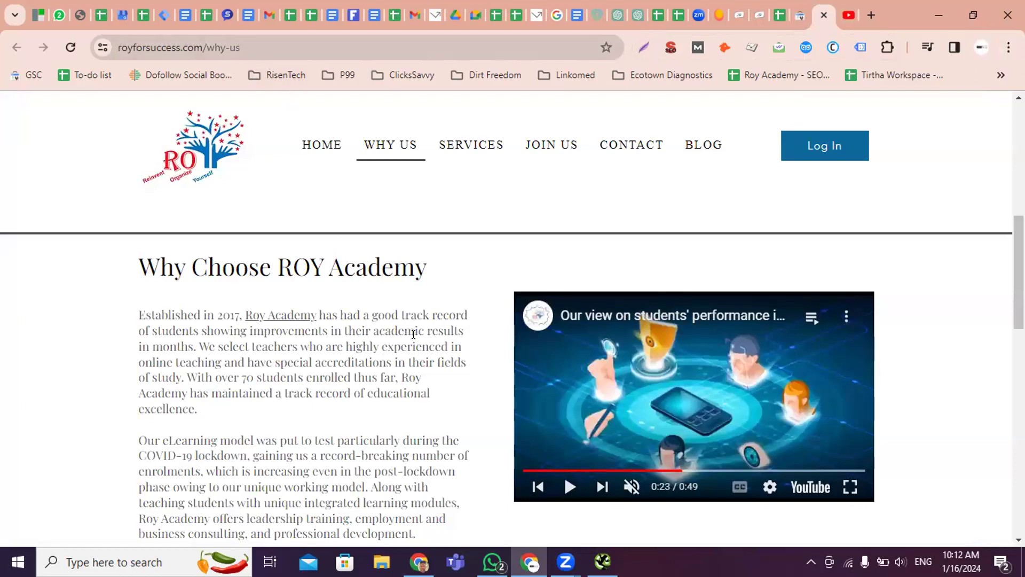
{"action": "scroll", "coordinate": [413, 334], "scroll_direction": "down", "scroll_amount": 2}
{"action": "scroll", "coordinate": [413, 334], "scroll_direction": "up", "scroll_amount": 2}
Highlight "main content" in the Search Console issue title, then check the embedded video on Why Us and its YouTube page
{"action": "left_click", "coordinate": [797, 15]}
{"action": "left_click_drag", "start_coordinate": [463, 350], "coordinate": [565, 351]}
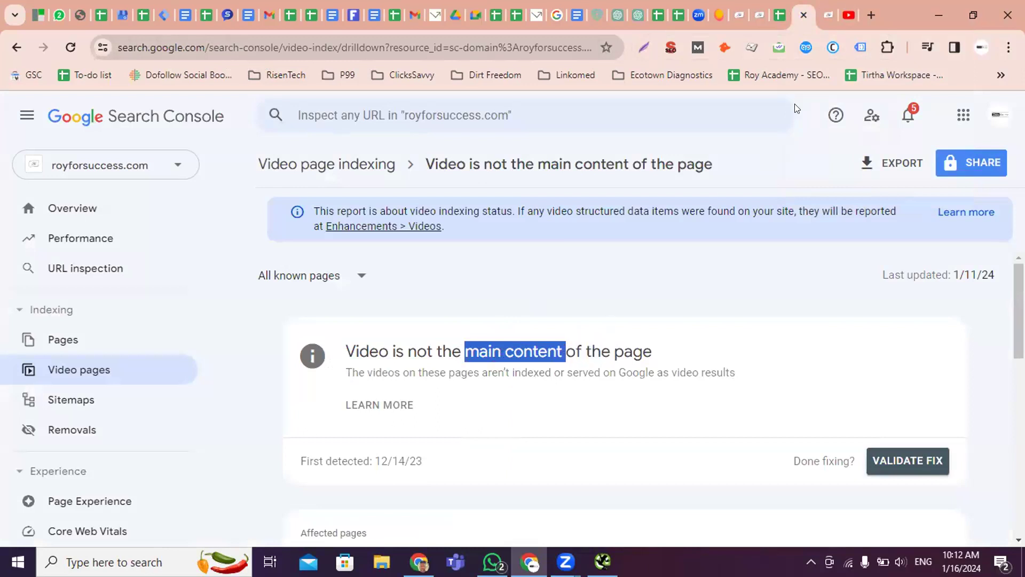
{"action": "left_click", "coordinate": [829, 15]}
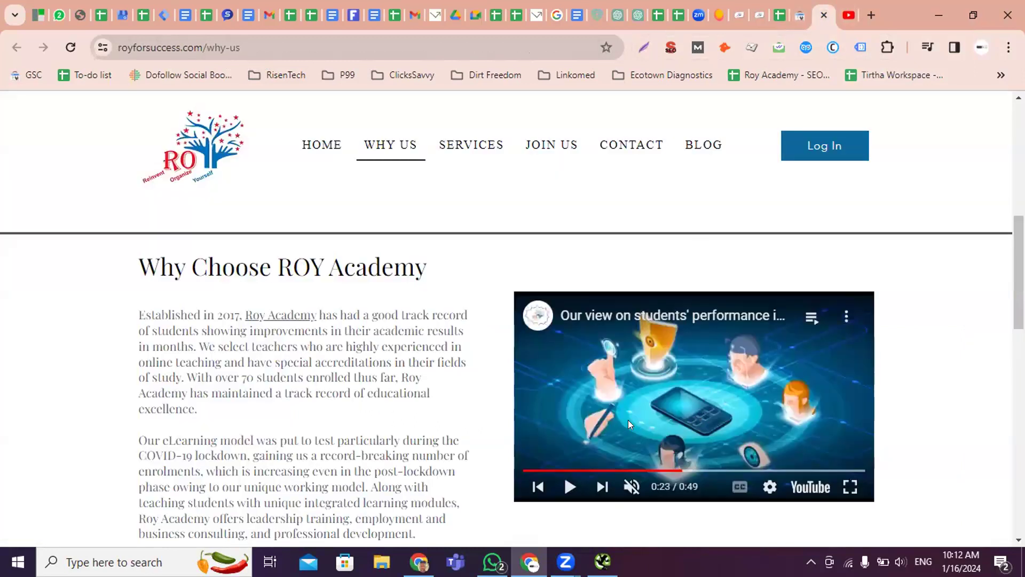
{"action": "scroll", "coordinate": [628, 420], "scroll_direction": "down", "scroll_amount": 1}
{"action": "scroll", "coordinate": [629, 422], "scroll_direction": "up", "scroll_amount": 1}
{"action": "left_click", "coordinate": [605, 319]}
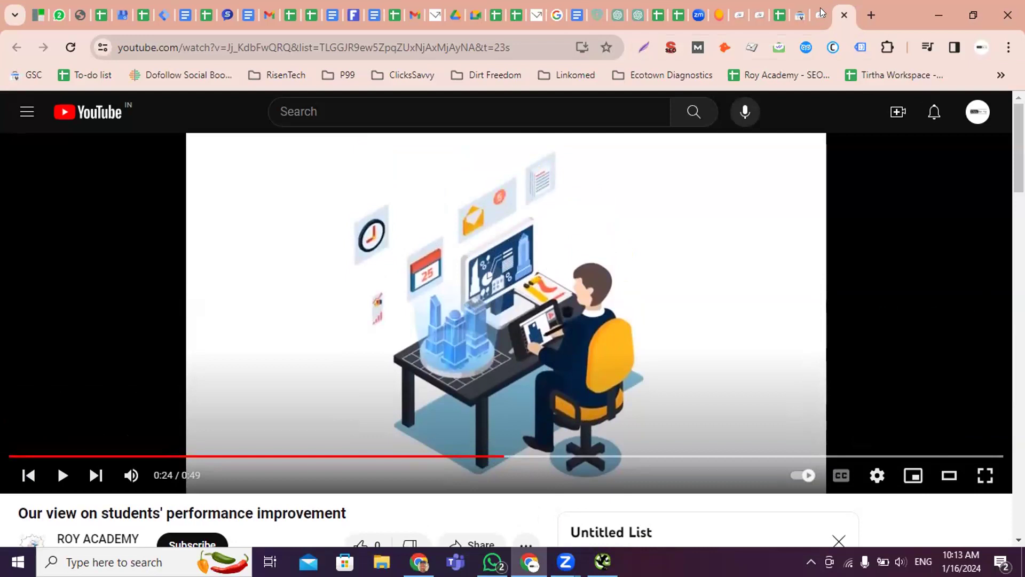
Review the "Video is not the main content of the page" issue and its example page in Search Console, then return to the Video page indexing report
{"action": "left_click", "coordinate": [801, 18]}
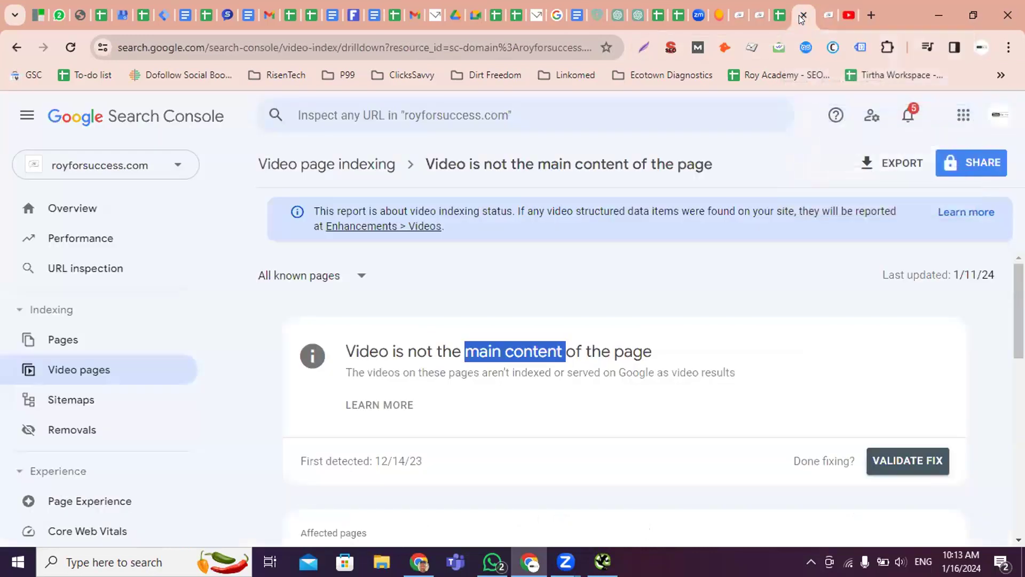
{"action": "scroll", "coordinate": [790, 324], "scroll_direction": "down", "scroll_amount": 2}
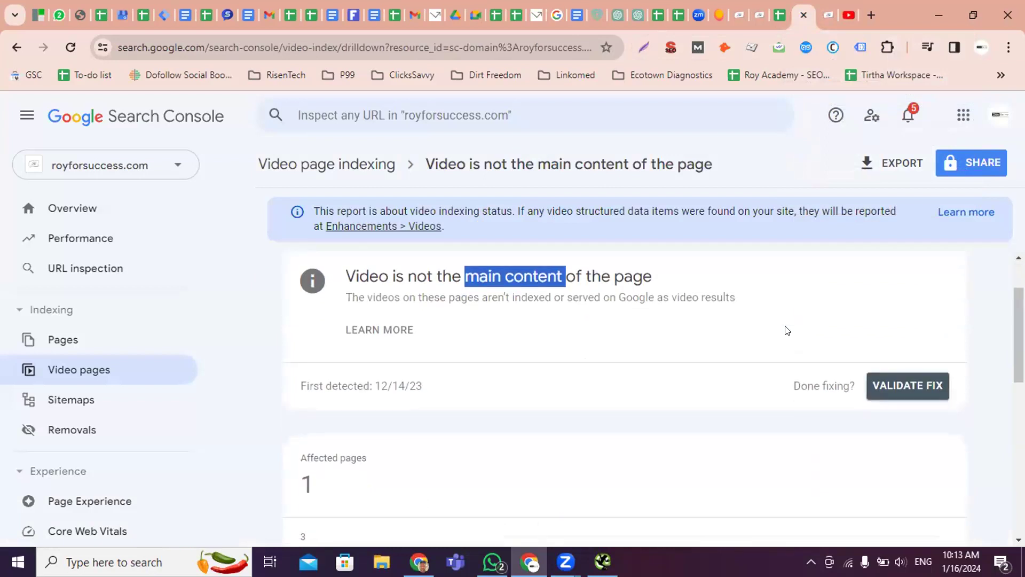
{"action": "scroll", "coordinate": [294, 385], "scroll_direction": "down", "scroll_amount": 4}
{"action": "scroll", "coordinate": [511, 425], "scroll_direction": "down", "scroll_amount": 5}
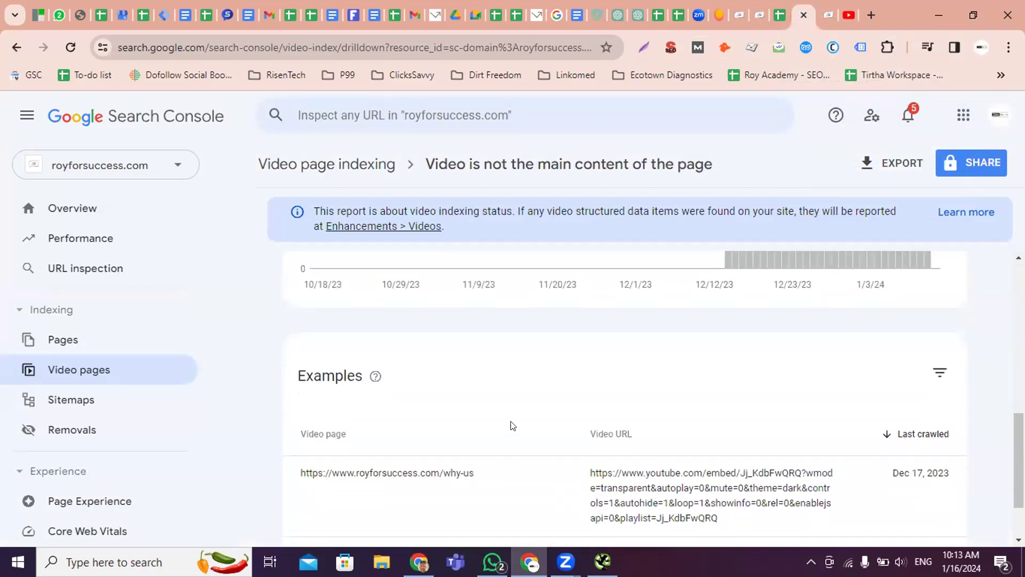
{"action": "scroll", "coordinate": [518, 430], "scroll_direction": "up", "scroll_amount": 5}
{"action": "scroll", "coordinate": [510, 420], "scroll_direction": "up", "scroll_amount": 5}
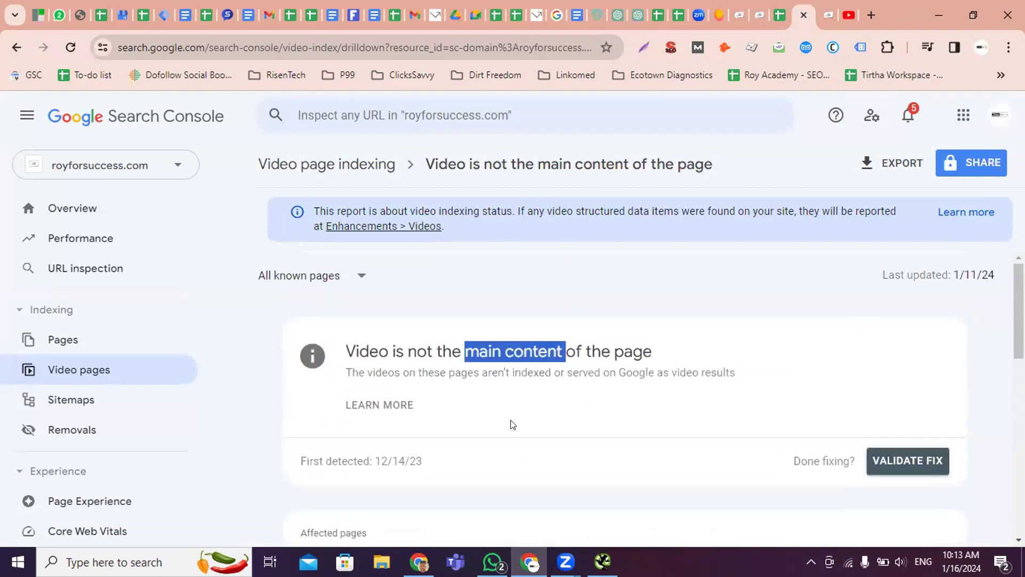
{"action": "left_click", "coordinate": [477, 266]}
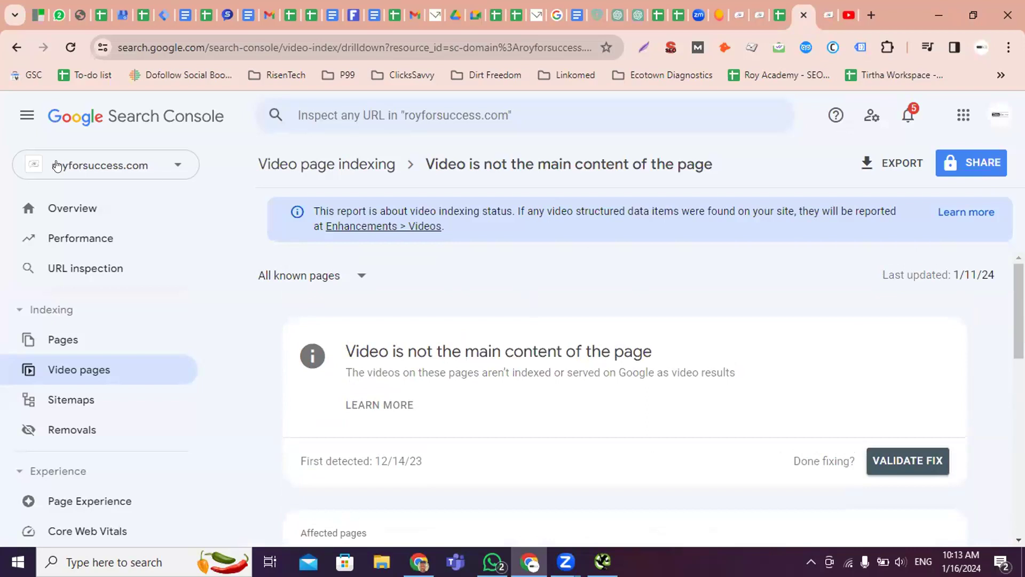
{"action": "left_click", "coordinate": [12, 51]}
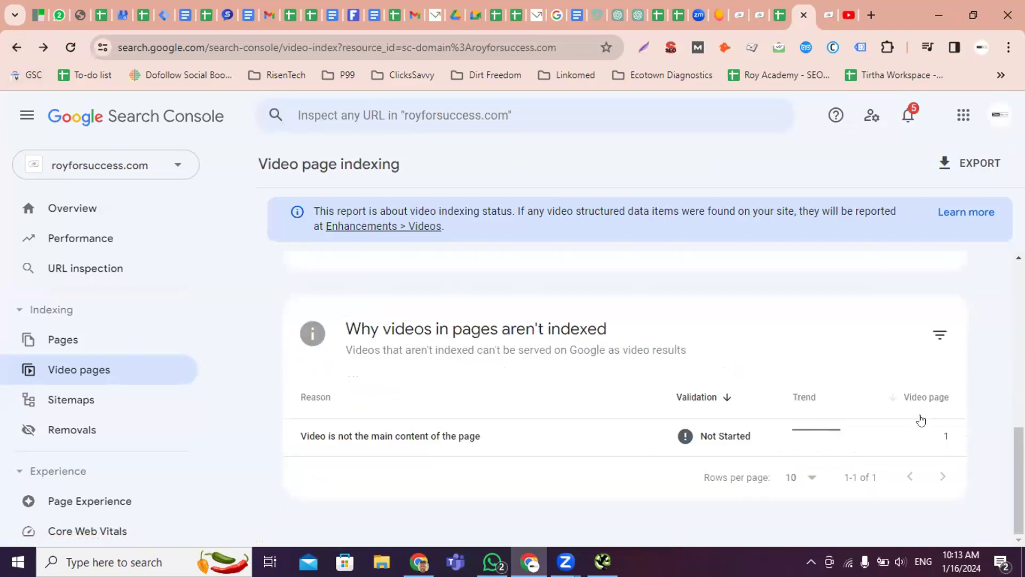
{"action": "scroll", "coordinate": [879, 450], "scroll_direction": "up", "scroll_amount": 7}
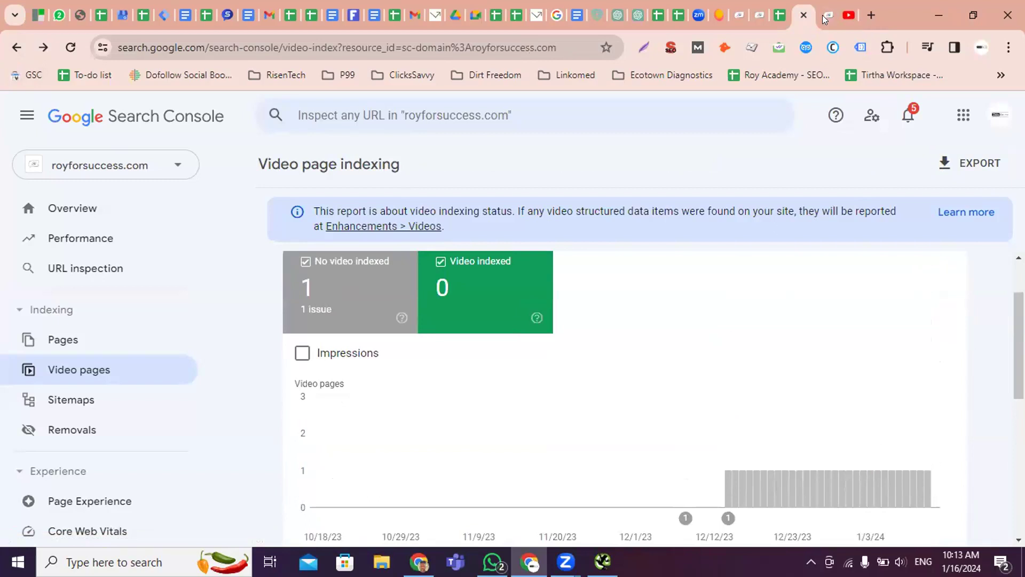
Open the video embedded in the royforsuccess.com home page's hero section on YouTube and pause it to view its title
{"action": "left_click", "coordinate": [823, 16]}
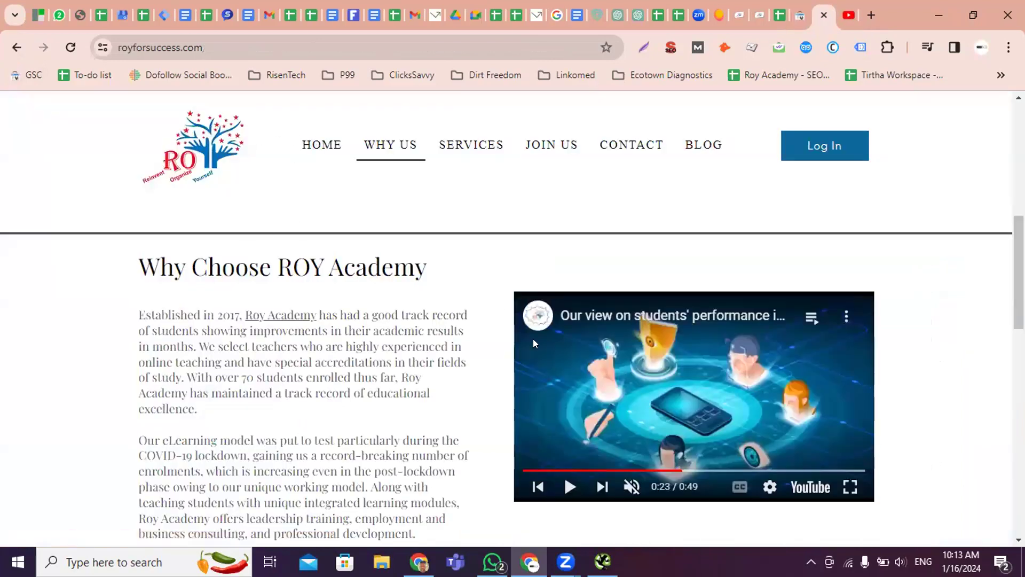
{"action": "scroll", "coordinate": [534, 406], "scroll_direction": "up", "scroll_amount": 5}
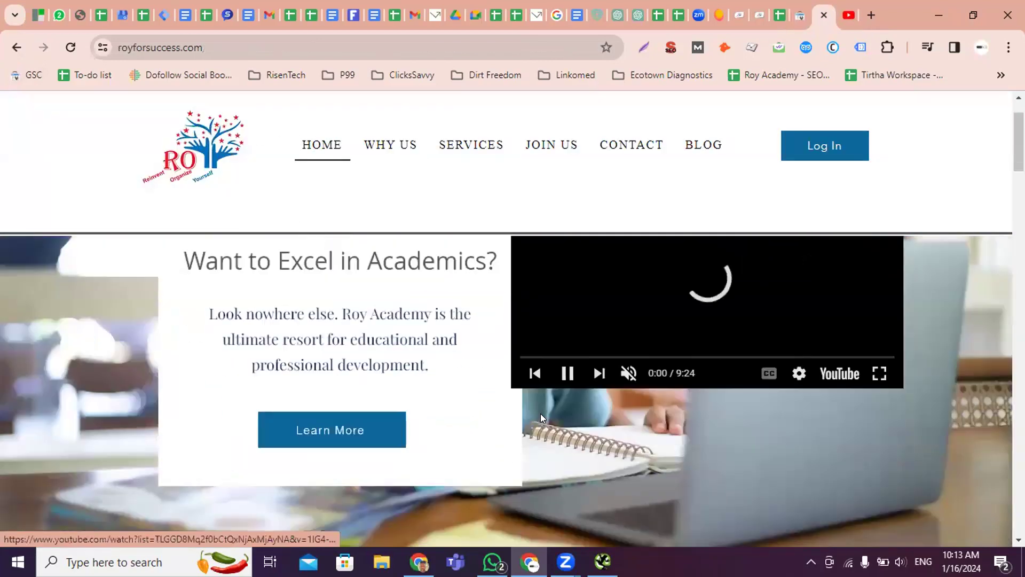
{"action": "scroll", "coordinate": [677, 386], "scroll_direction": "up", "scroll_amount": 1}
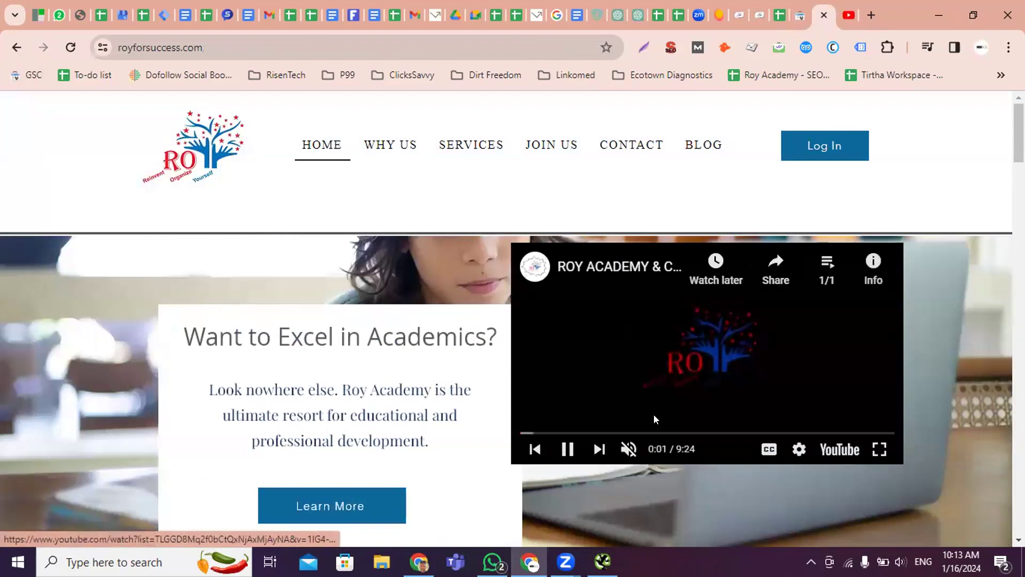
{"action": "left_click", "coordinate": [644, 269]}
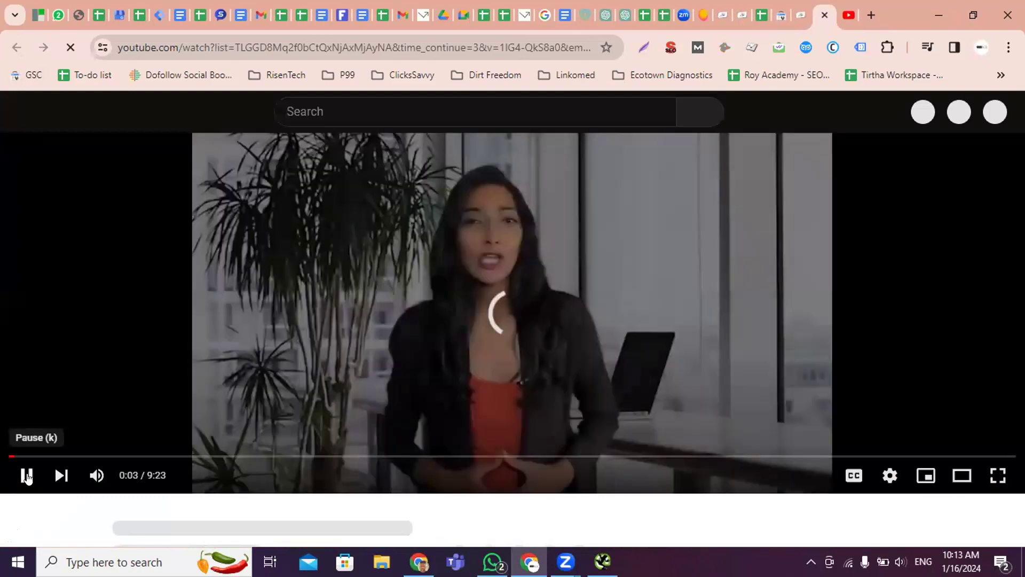
{"action": "left_click", "coordinate": [26, 475]}
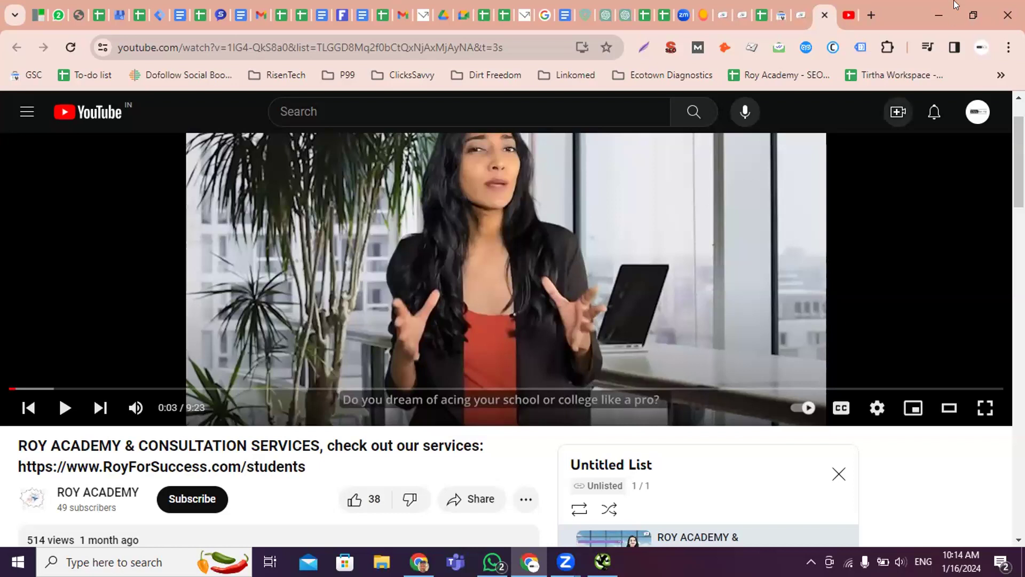
Go back to the royforsuccess.com home page and examine its content from the hero video to the footer
{"action": "left_click", "coordinate": [794, 19]}
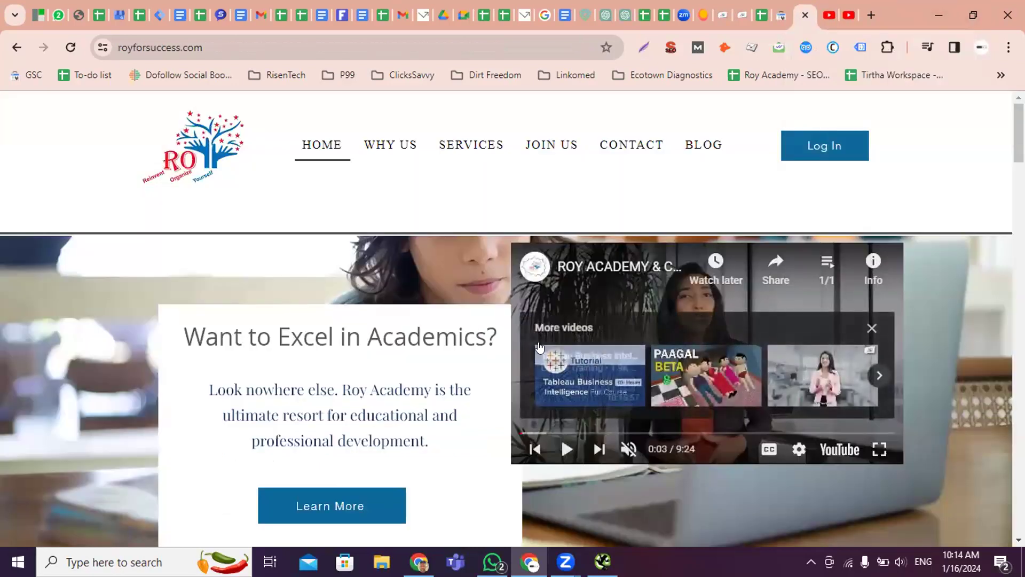
{"action": "scroll", "coordinate": [424, 384], "scroll_direction": "down", "scroll_amount": 5}
{"action": "scroll", "coordinate": [425, 386], "scroll_direction": "down", "scroll_amount": 4}
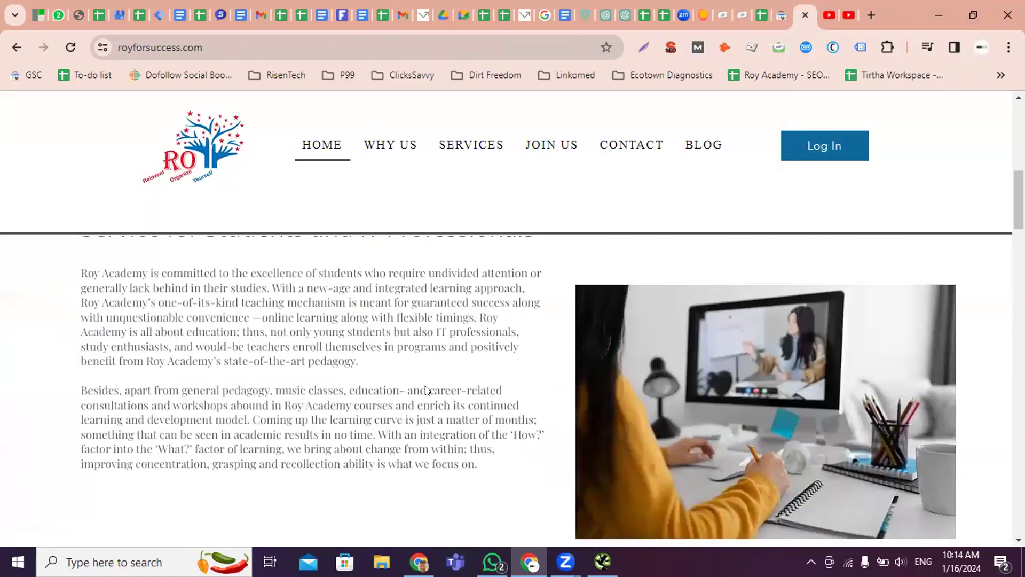
{"action": "scroll", "coordinate": [427, 380], "scroll_direction": "down", "scroll_amount": 15}
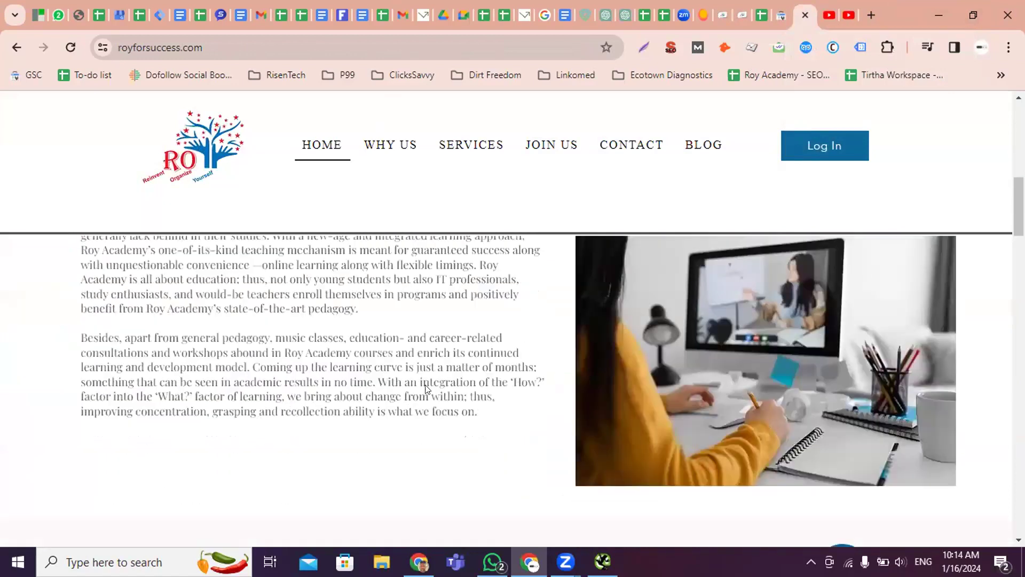
{"action": "scroll", "coordinate": [426, 381], "scroll_direction": "down", "scroll_amount": 15}
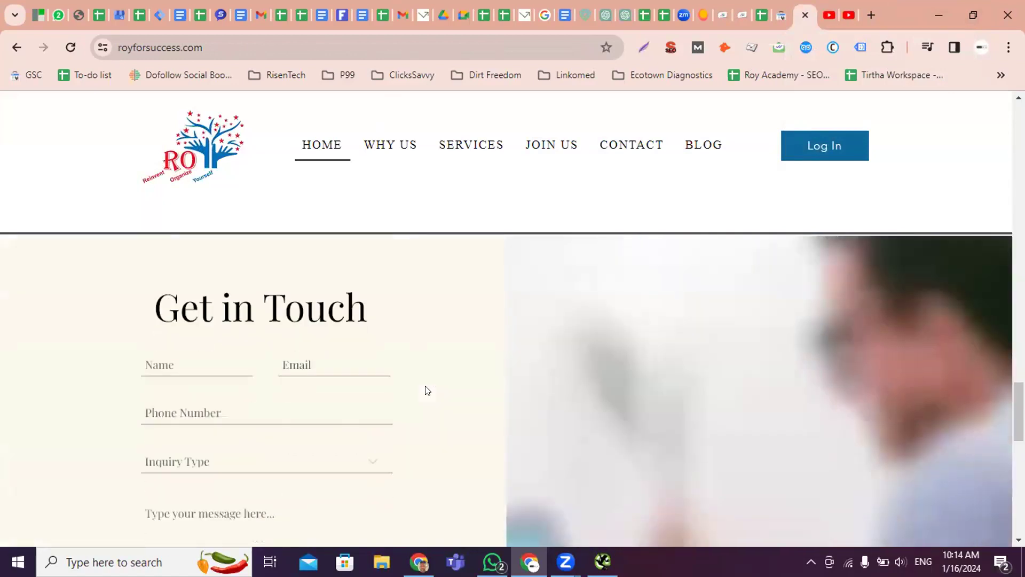
{"action": "scroll", "coordinate": [426, 385], "scroll_direction": "up", "scroll_amount": 10}
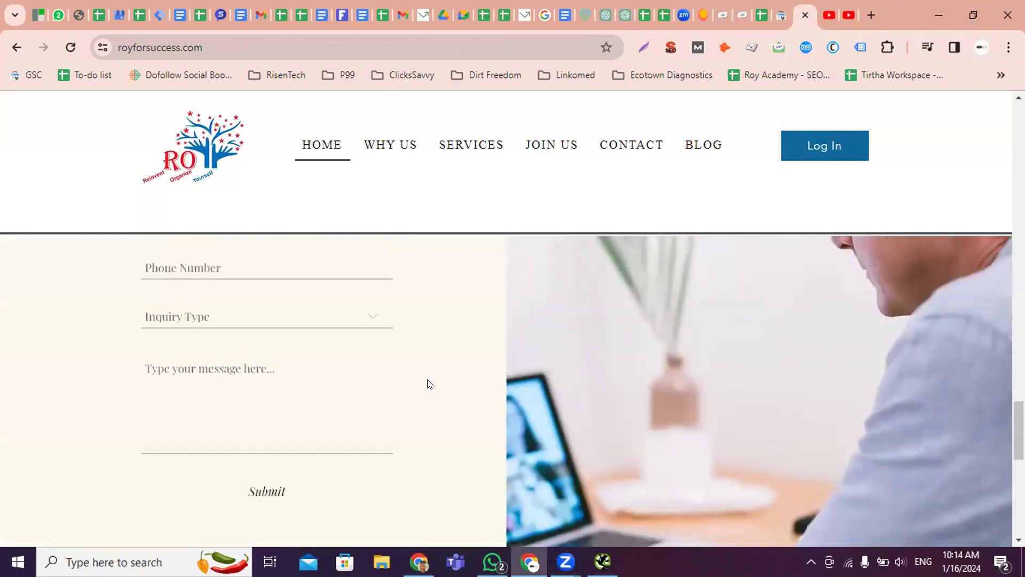
{"action": "scroll", "coordinate": [437, 380], "scroll_direction": "down", "scroll_amount": 10}
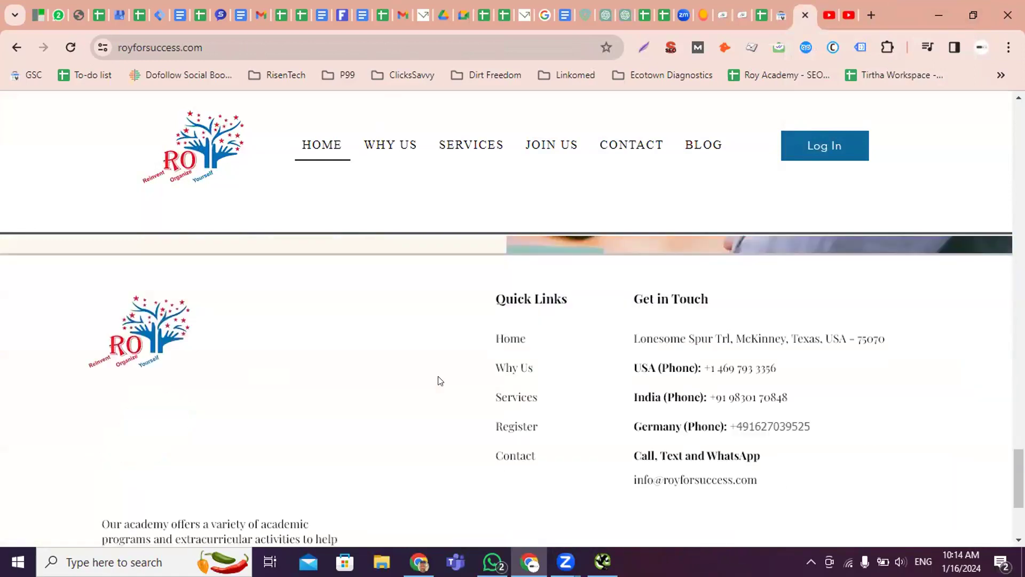
{"action": "scroll", "coordinate": [439, 380], "scroll_direction": "up", "scroll_amount": 20}
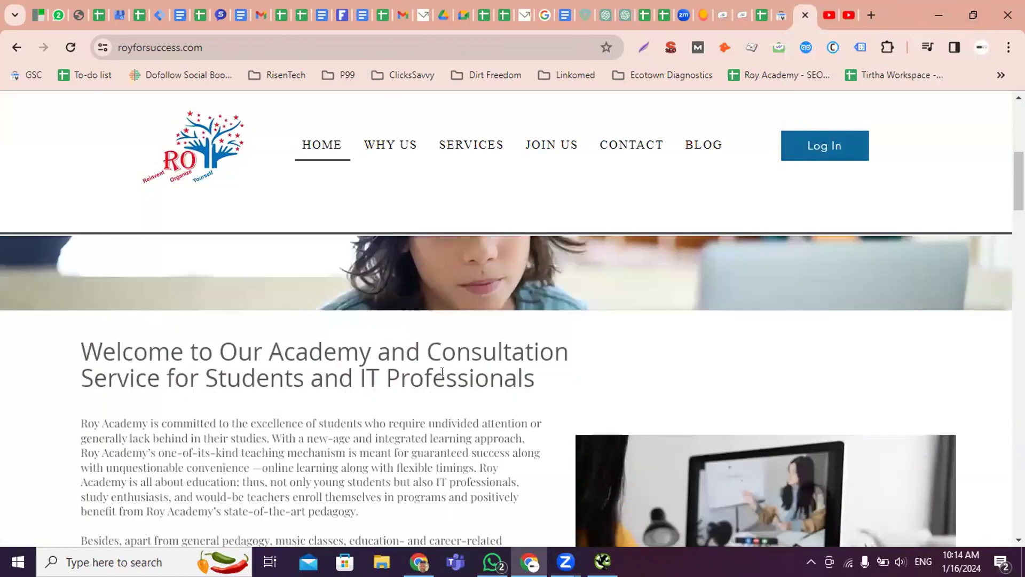
{"action": "scroll", "coordinate": [442, 372], "scroll_direction": "up", "scroll_amount": 5}
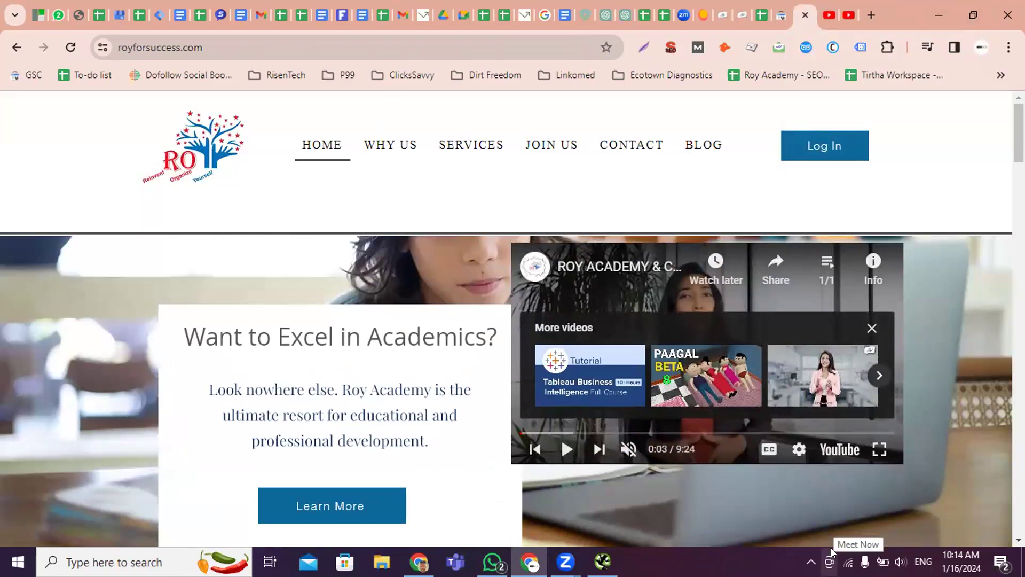
Close both YouTube video pages and return to the Video page indexing report in Search Console
{"action": "left_click", "coordinate": [828, 15]}
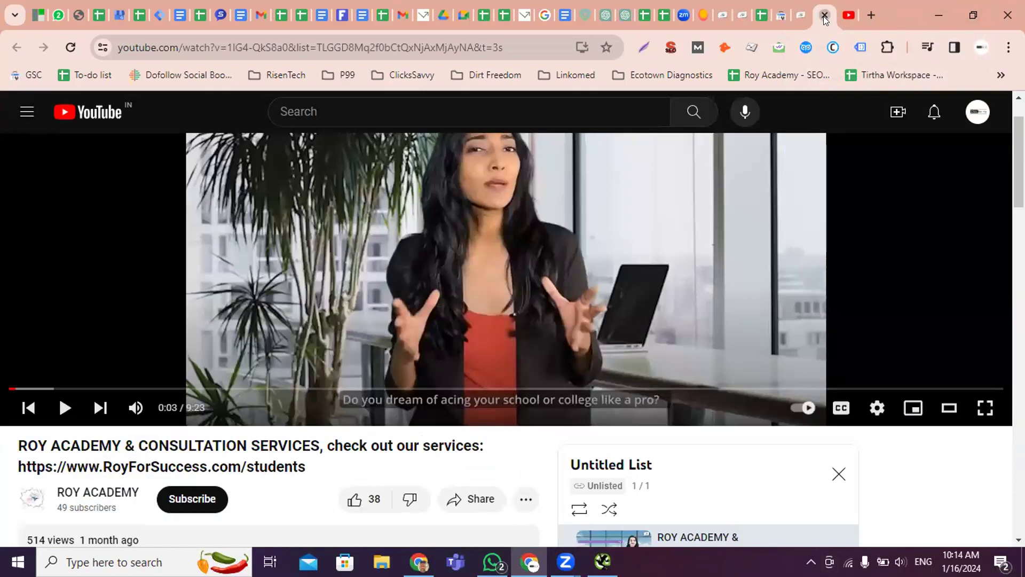
{"action": "left_click", "coordinate": [823, 16]}
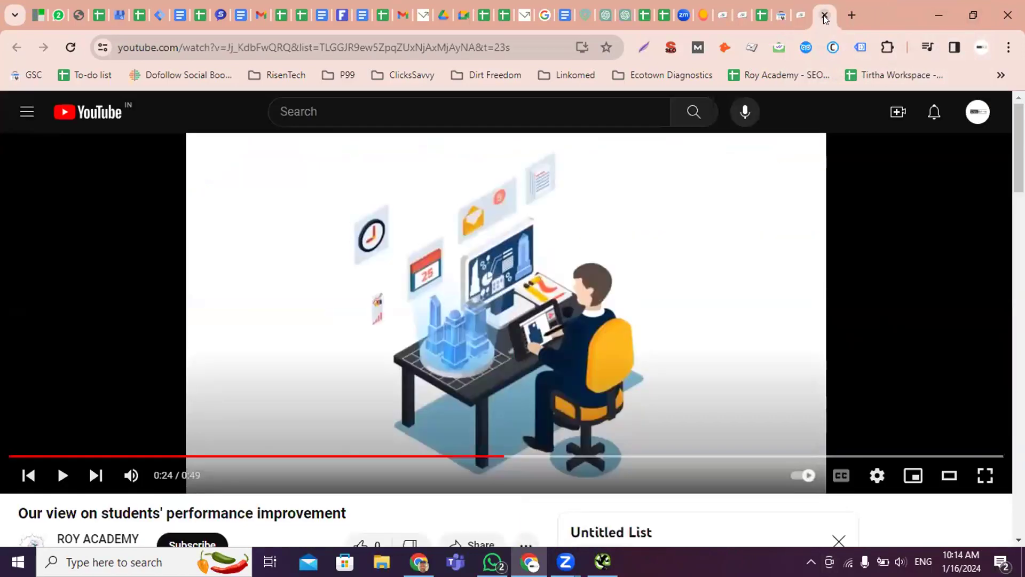
{"action": "left_click", "coordinate": [825, 16]}
{"action": "left_click", "coordinate": [807, 15]}
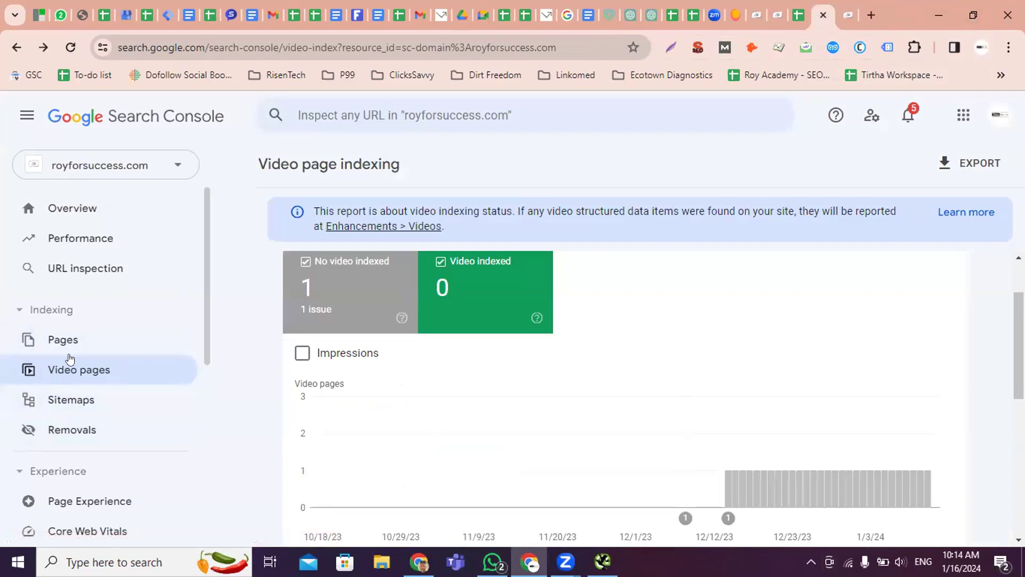
Open the Page indexing report for royforsuccess.com and review the chart and the reasons why pages aren't indexed
{"action": "left_click", "coordinate": [90, 341]}
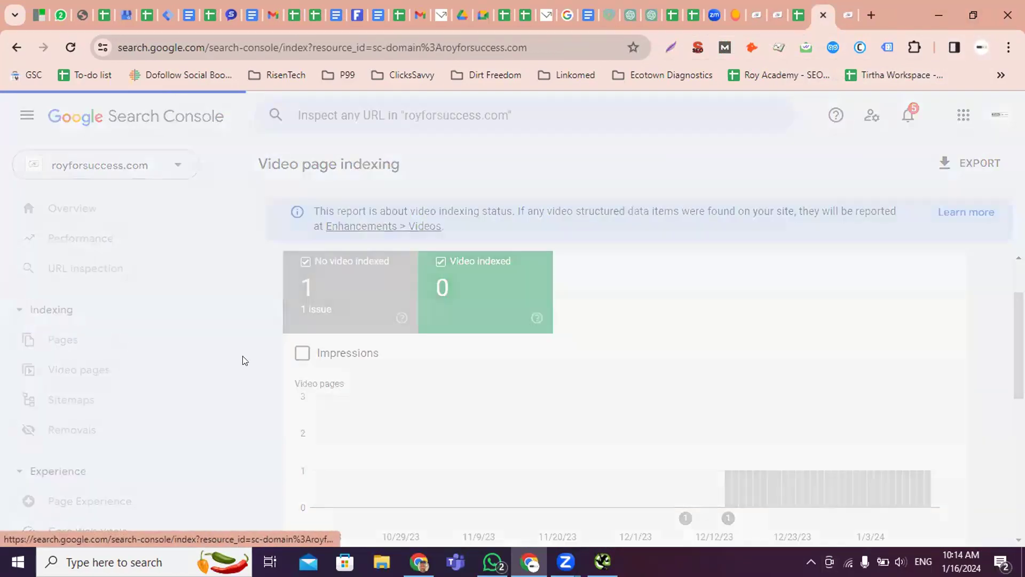
{"action": "scroll", "coordinate": [695, 427], "scroll_direction": "down", "scroll_amount": 4}
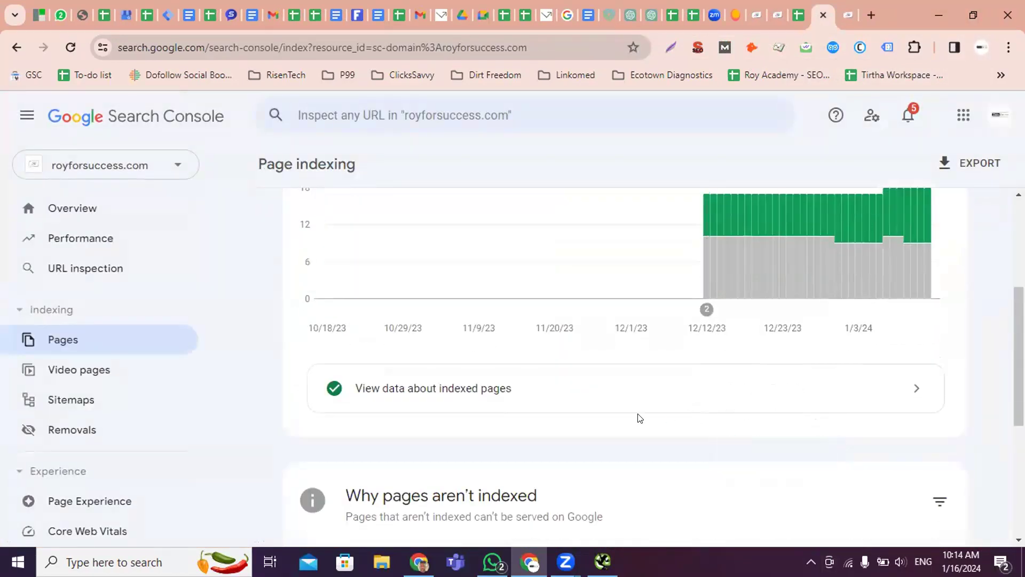
{"action": "scroll", "coordinate": [641, 418], "scroll_direction": "down", "scroll_amount": 3}
{"action": "scroll", "coordinate": [632, 415], "scroll_direction": "up", "scroll_amount": 7}
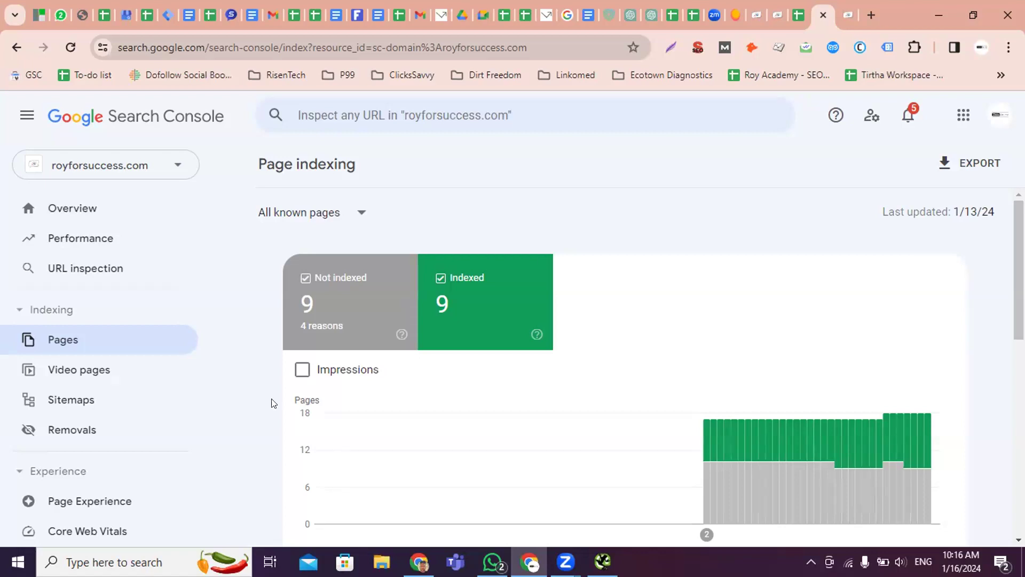
{"action": "scroll", "coordinate": [454, 370], "scroll_direction": "down", "scroll_amount": 4}
{"action": "scroll", "coordinate": [453, 369], "scroll_direction": "down", "scroll_amount": 5}
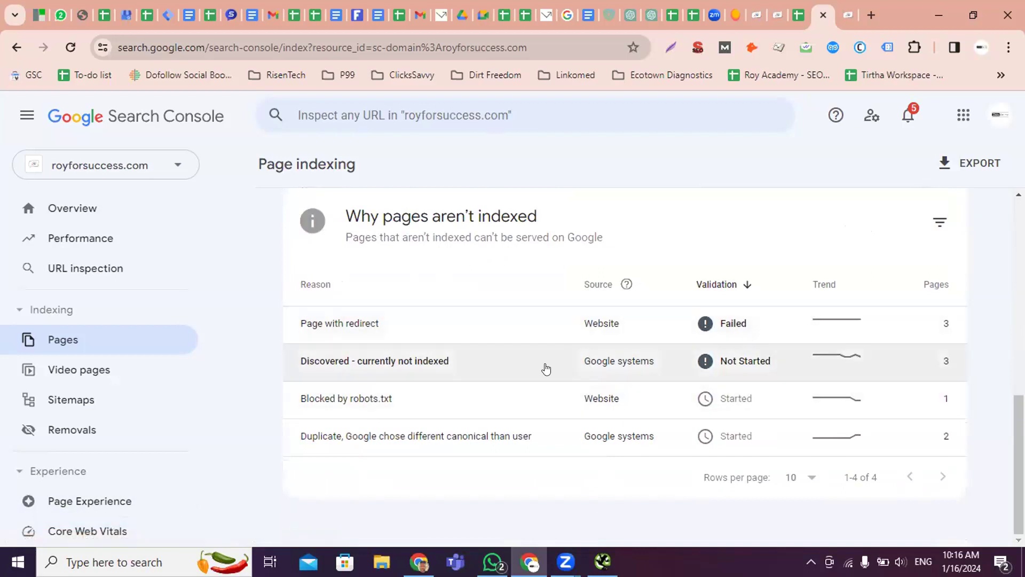
Open the "Blocked by robots.txt" details, check the example lightbox URL's live page, close it, and look over the examples again
{"action": "left_click", "coordinate": [563, 403]}
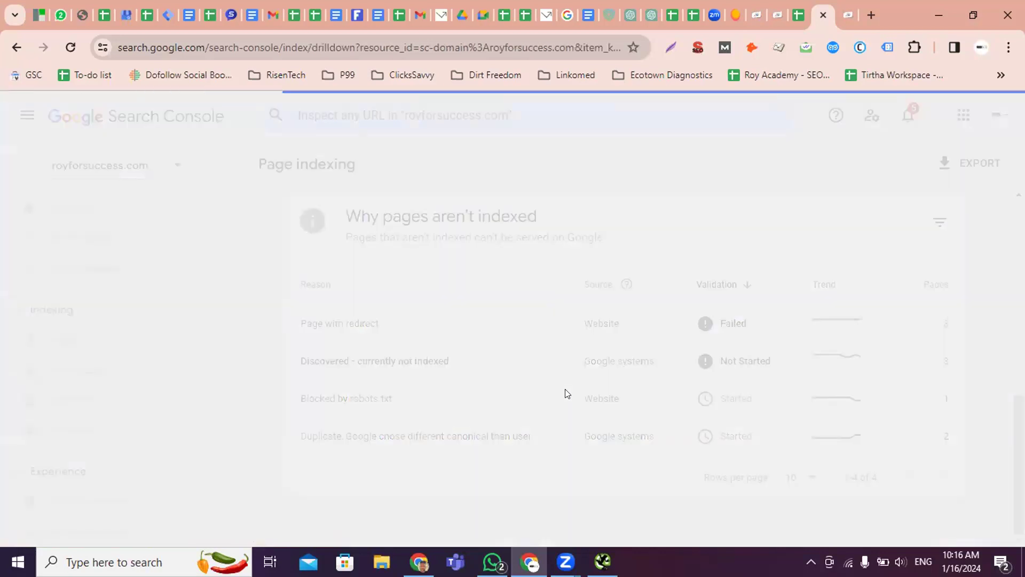
{"action": "scroll", "coordinate": [569, 387], "scroll_direction": "down", "scroll_amount": 5}
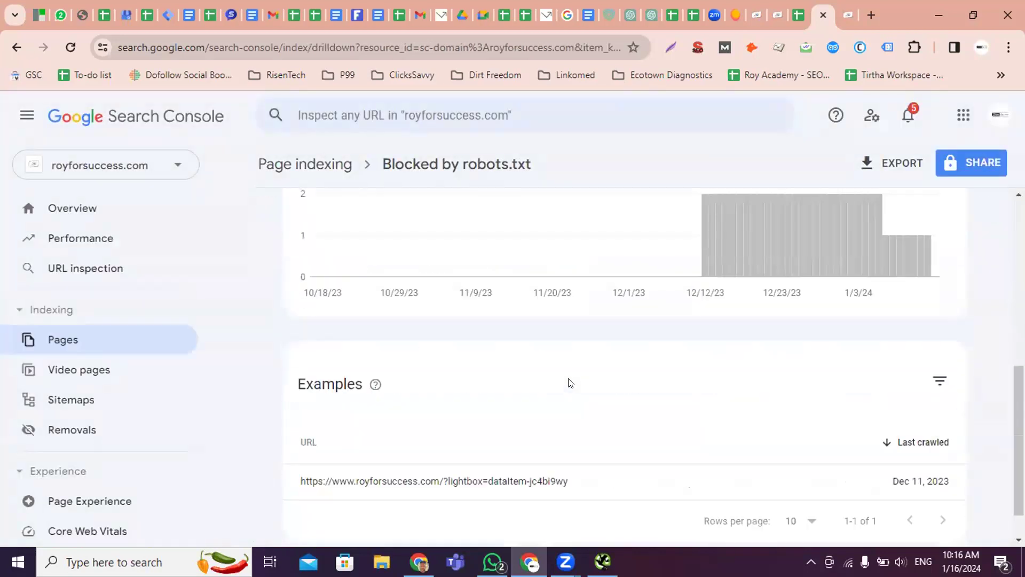
{"action": "scroll", "coordinate": [568, 384], "scroll_direction": "down", "scroll_amount": 1}
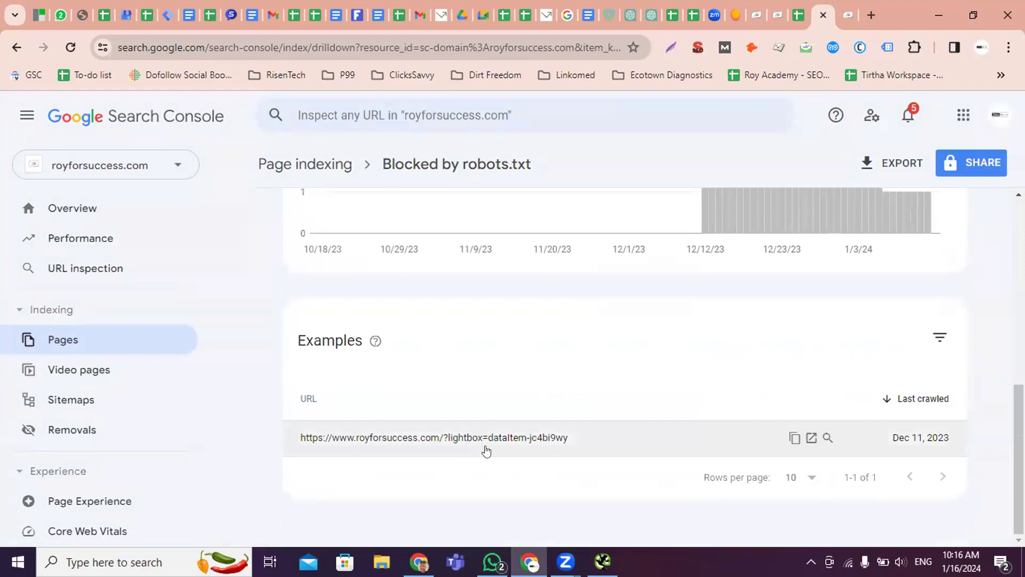
{"action": "left_click", "coordinate": [811, 437]}
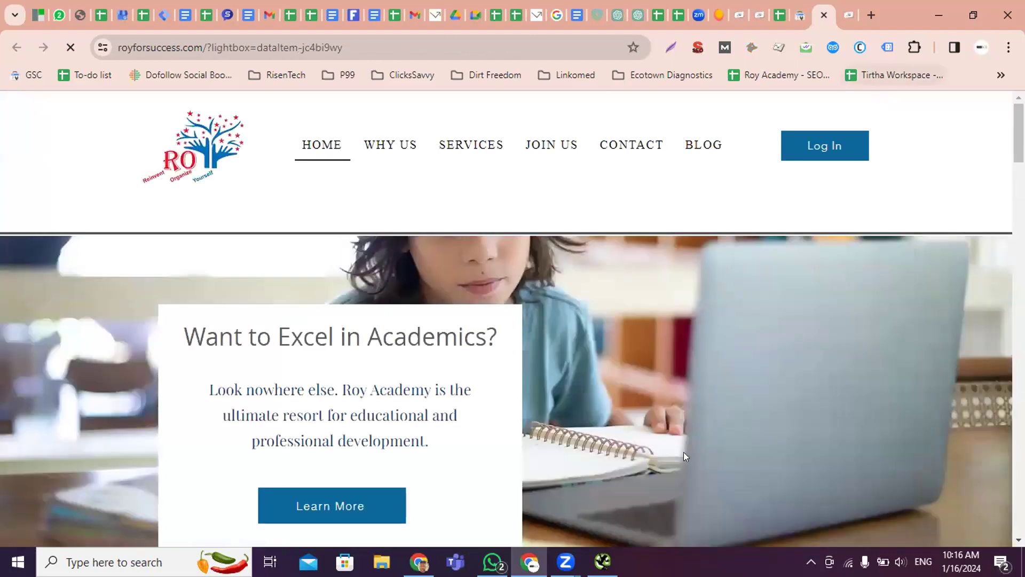
{"action": "left_click", "coordinate": [824, 15]}
{"action": "scroll", "coordinate": [629, 389], "scroll_direction": "up", "scroll_amount": 1}
{"action": "scroll", "coordinate": [629, 390], "scroll_direction": "down", "scroll_amount": 1}
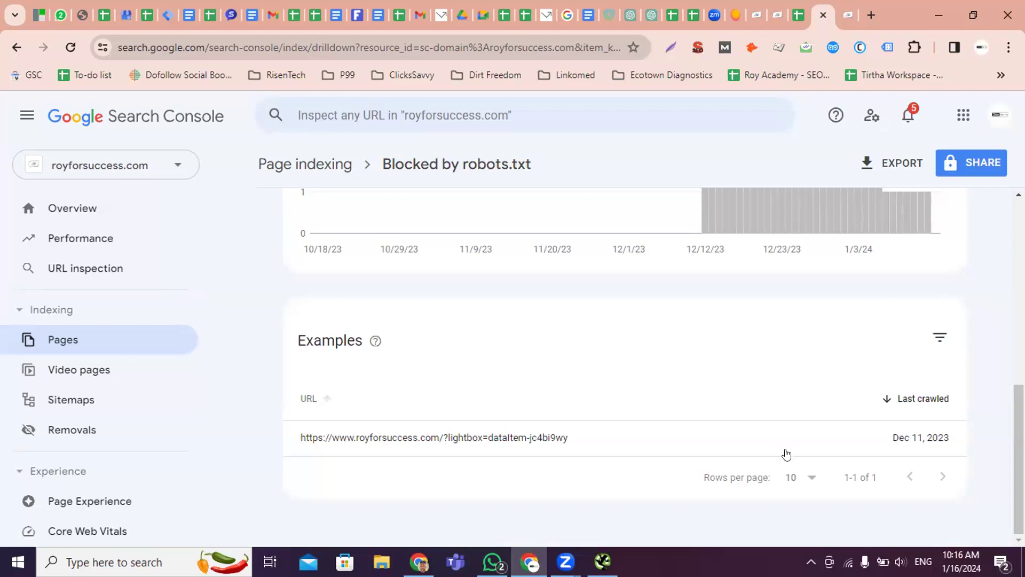
{"action": "mouse_move", "coordinate": [848, 427]}
{"action": "mouse_move", "coordinate": [538, 431]}
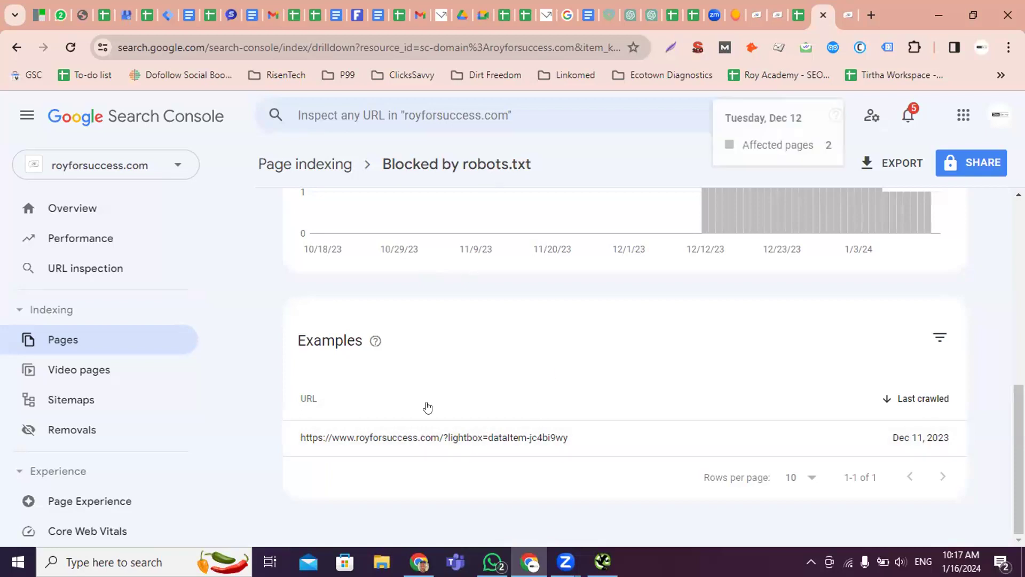
Return to the list of reasons why pages aren't indexed and open the "Page with redirect" details
{"action": "scroll", "coordinate": [426, 405], "scroll_direction": "up", "scroll_amount": 7}
{"action": "left_click", "coordinate": [17, 47]}
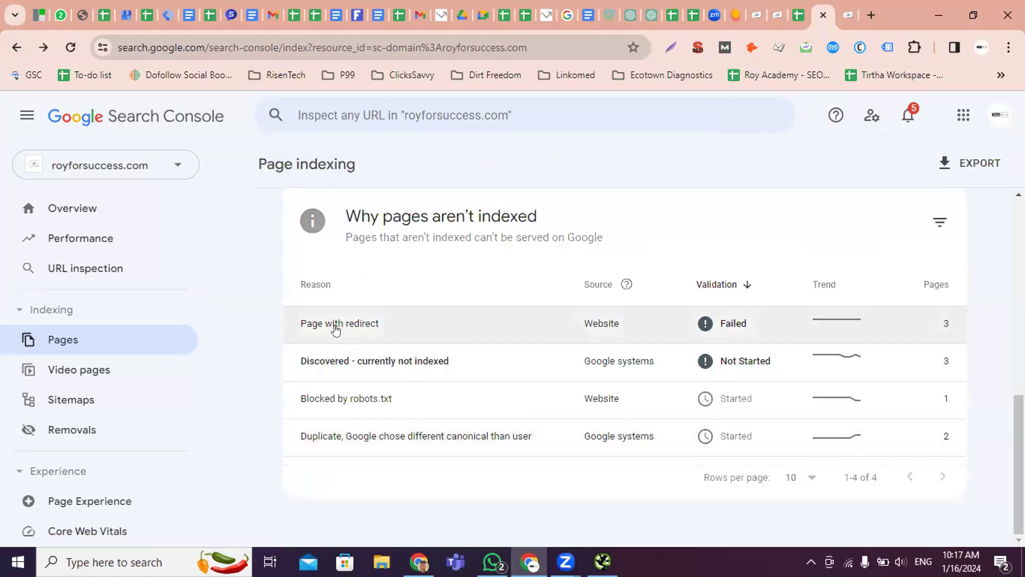
{"action": "left_click", "coordinate": [335, 329]}
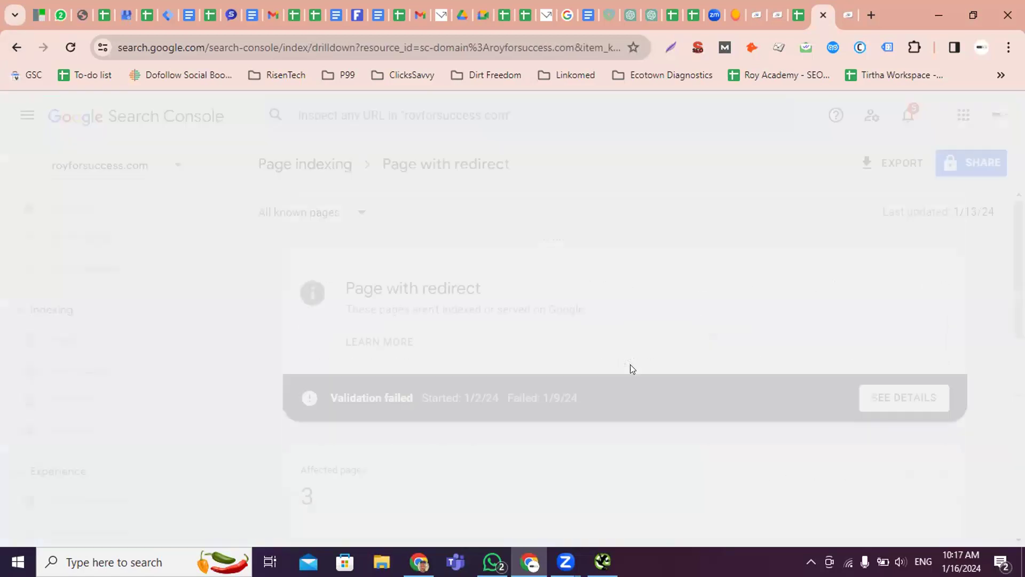
Switch to Screaming Frog, review the pages under the "Page Titles: Same as H1" issue, and return to the "Page with redirect" examples in Search Console
{"action": "scroll", "coordinate": [513, 391], "scroll_direction": "down", "scroll_amount": 3}
{"action": "scroll", "coordinate": [513, 391], "scroll_direction": "down", "scroll_amount": 6}
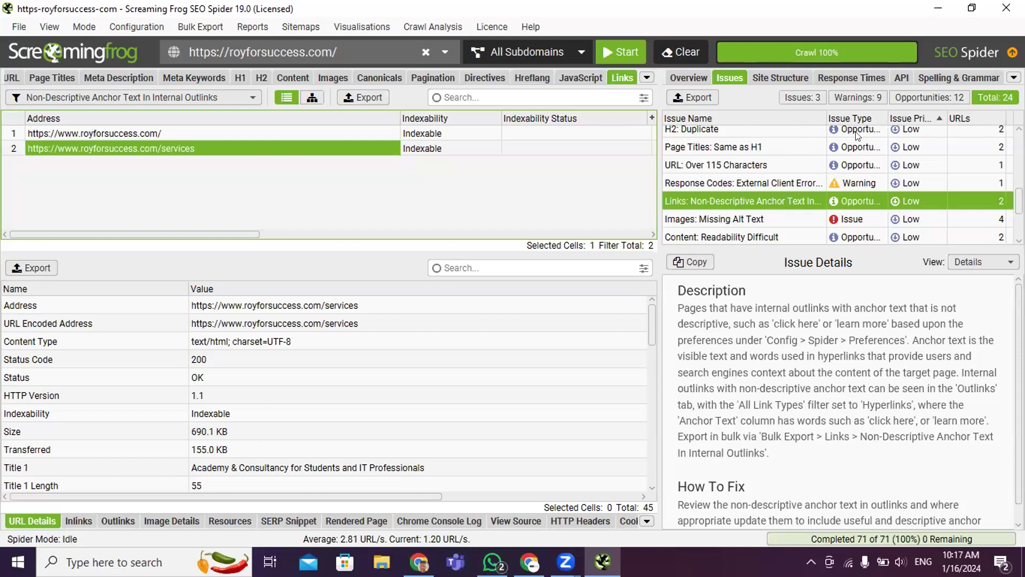
{"action": "scroll", "coordinate": [784, 192], "scroll_direction": "up", "scroll_amount": 1}
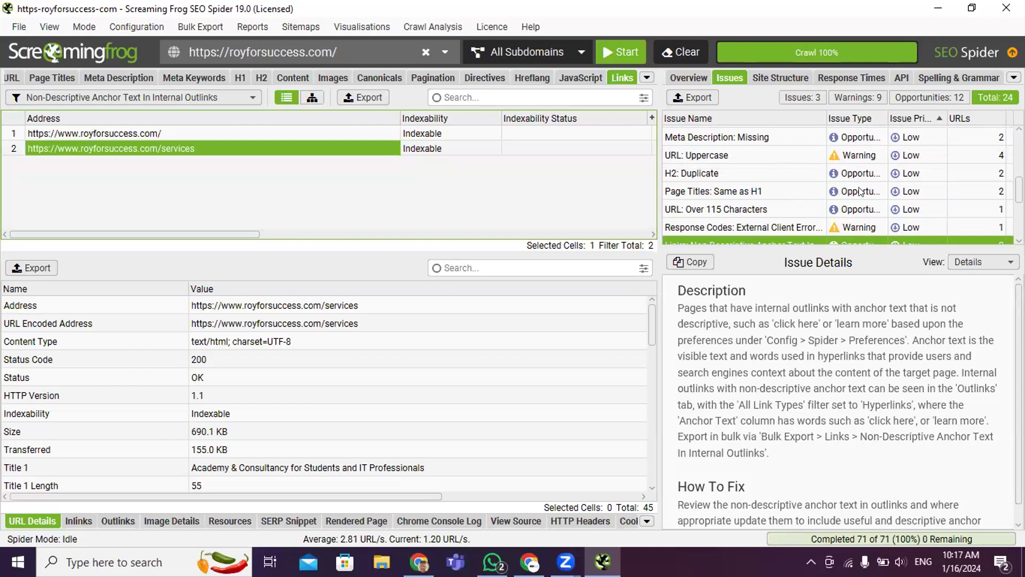
{"action": "left_click", "coordinate": [876, 191]}
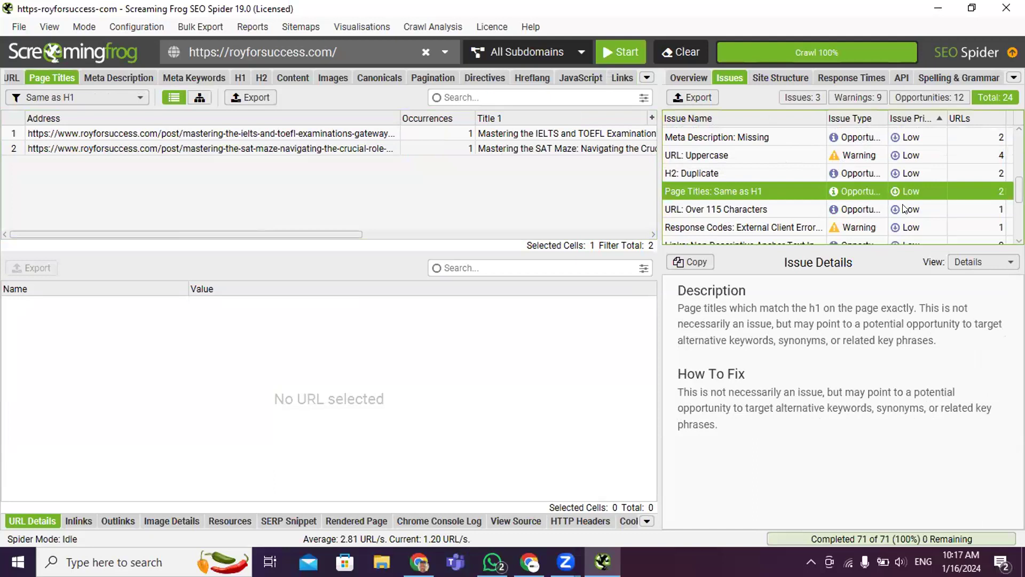
{"action": "left_click", "coordinate": [940, 8]}
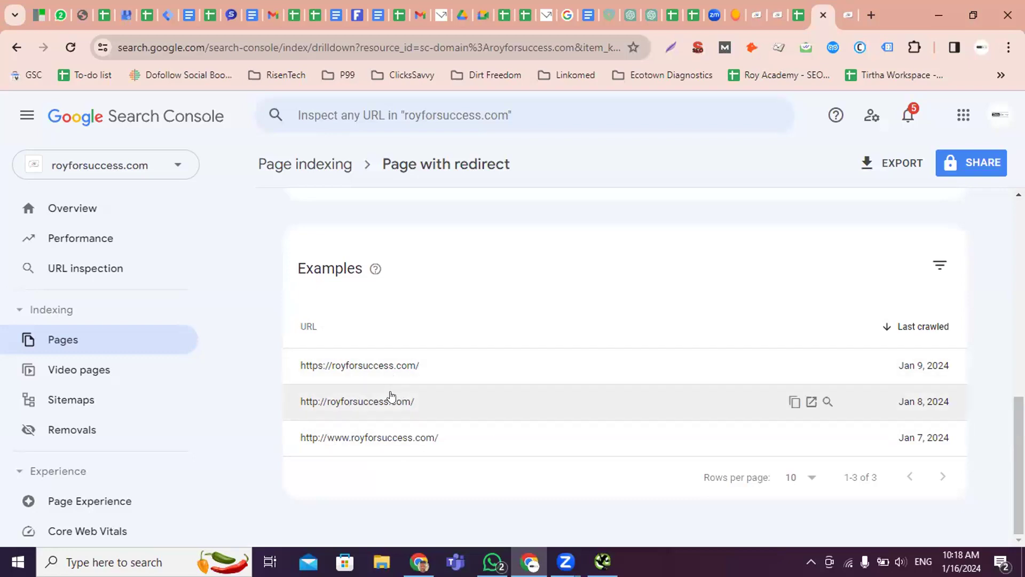
{"action": "left_click", "coordinate": [812, 402]}
{"action": "left_click", "coordinate": [804, 16]}
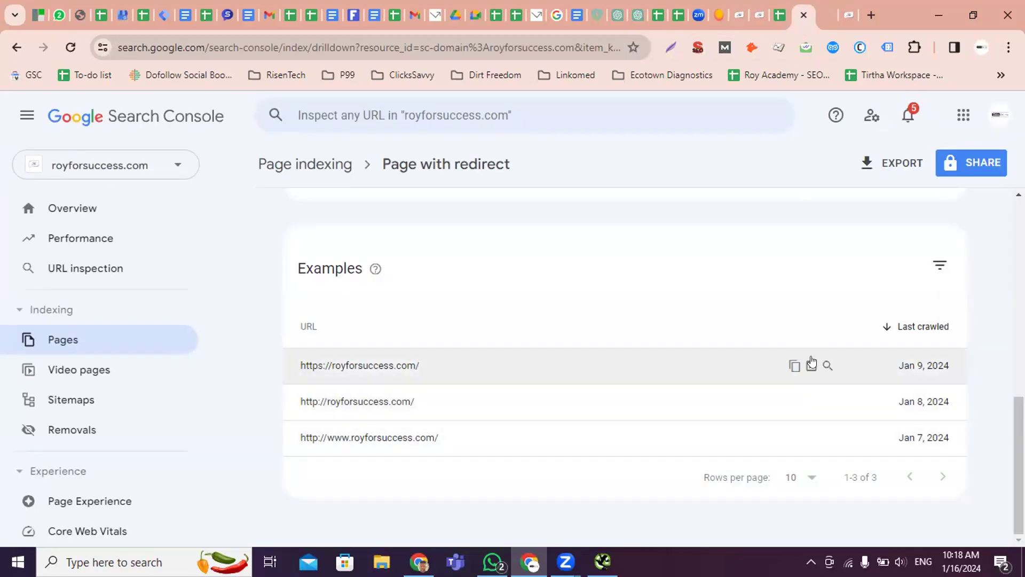
{"action": "left_click_drag", "start_coordinate": [801, 369], "coordinate": [753, 5]}
{"action": "left_click", "coordinate": [780, 15]}
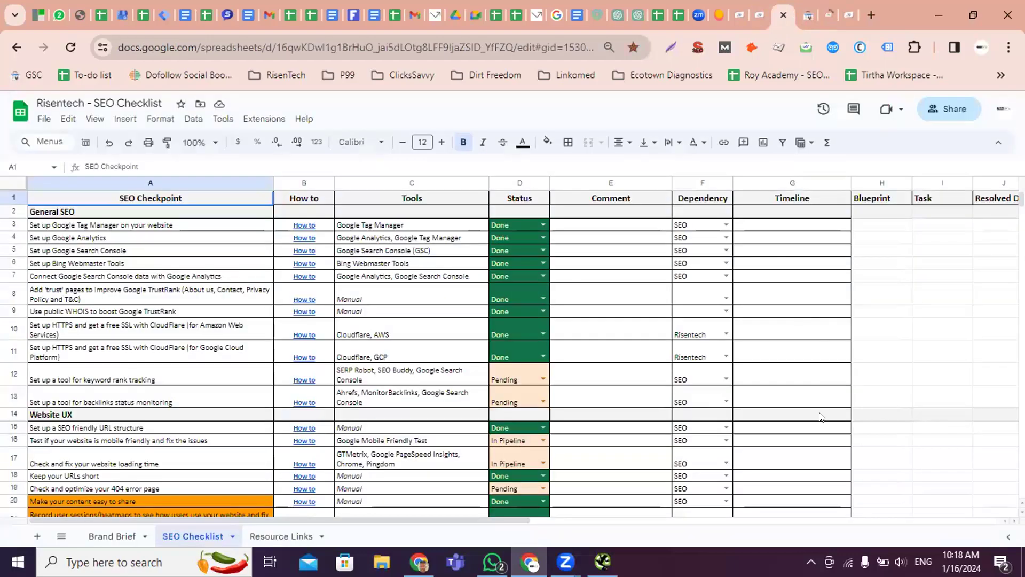
{"action": "key", "text": "ctrl+Tab"}
{"action": "left_click", "coordinate": [811, 437]}
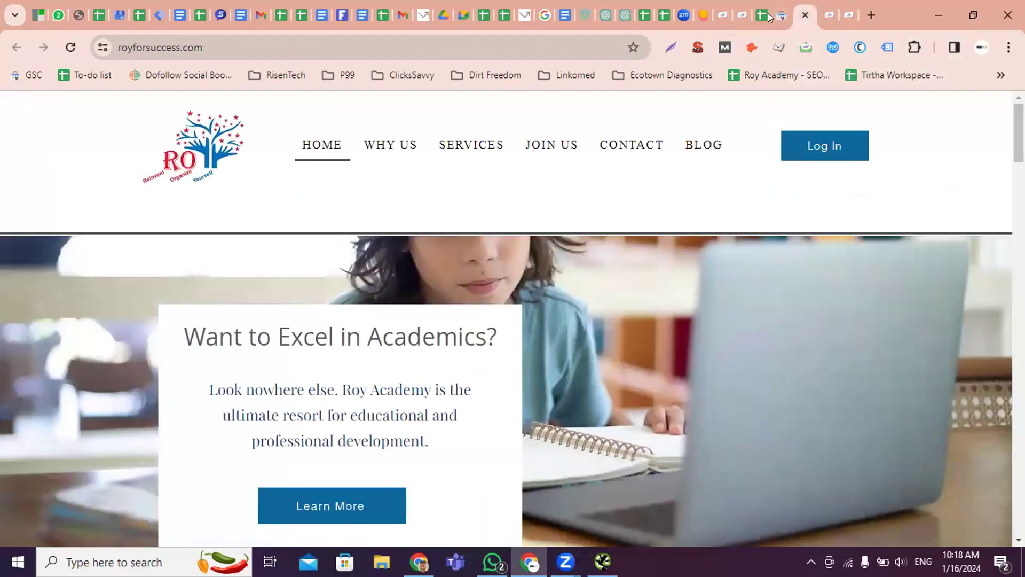
Return to the Search Console report for royforsuccess.com and reopen the Page with redirect issue from the Page indexing overview
{"action": "left_click", "coordinate": [832, 15]}
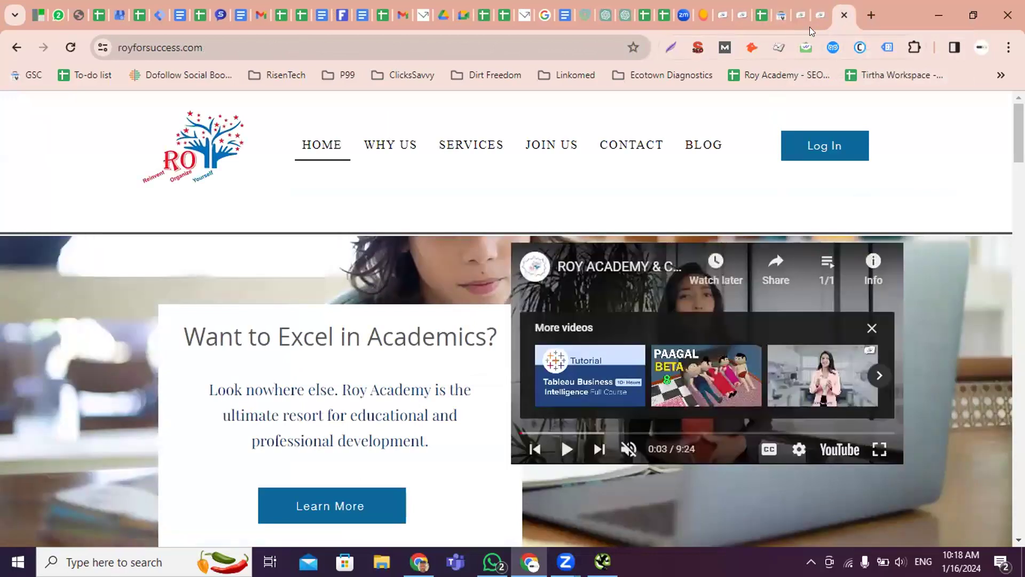
{"action": "left_click", "coordinate": [810, 14]}
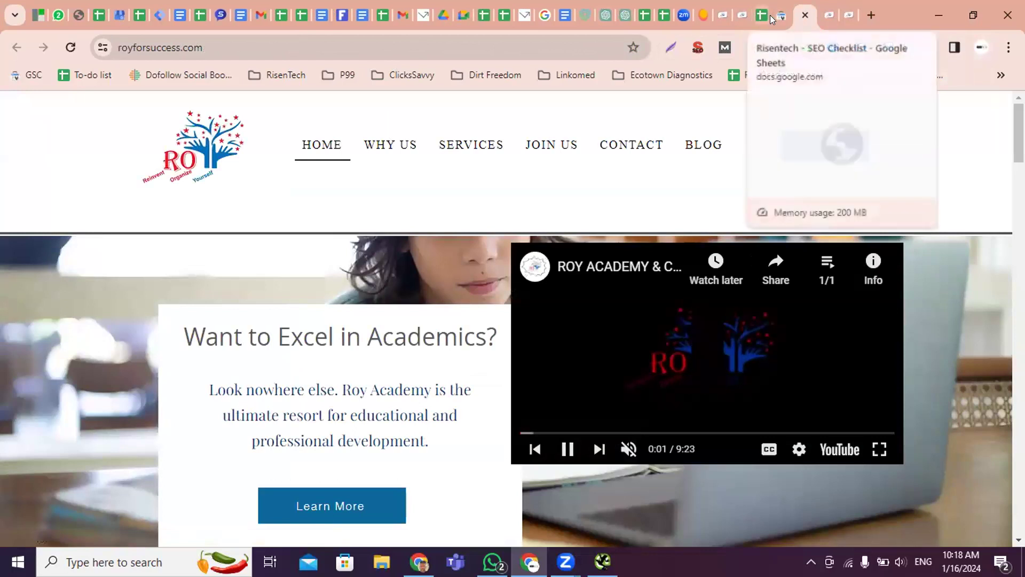
{"action": "left_click", "coordinate": [778, 15]}
{"action": "scroll", "coordinate": [544, 324], "scroll_direction": "up", "scroll_amount": 1}
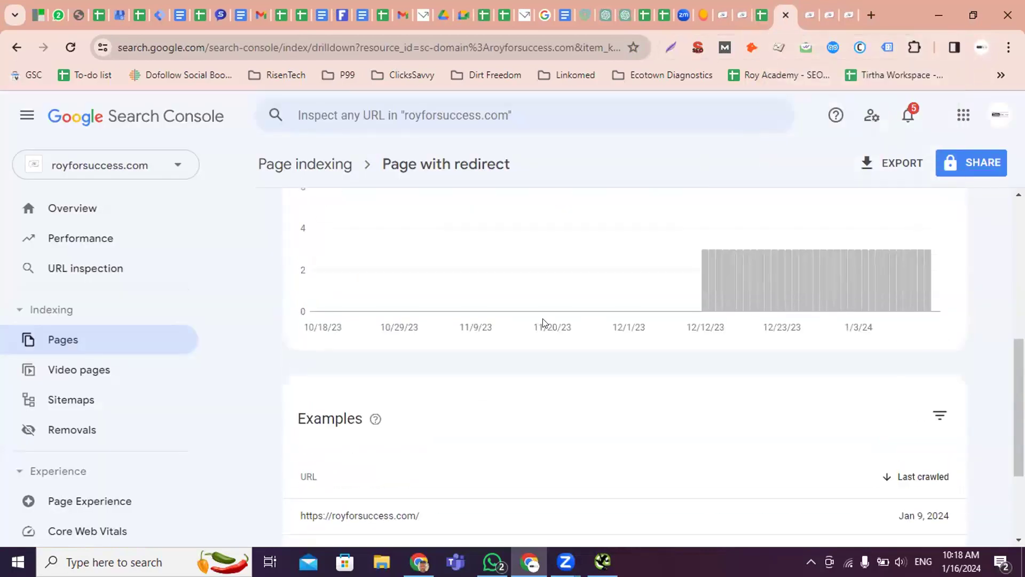
{"action": "scroll", "coordinate": [543, 323], "scroll_direction": "up", "scroll_amount": 5}
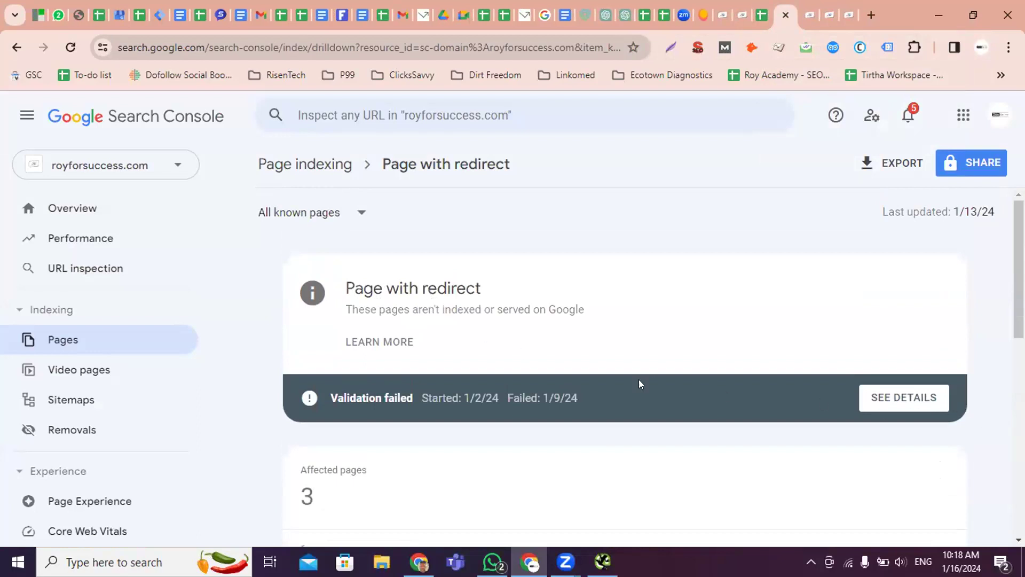
{"action": "left_click", "coordinate": [320, 172]}
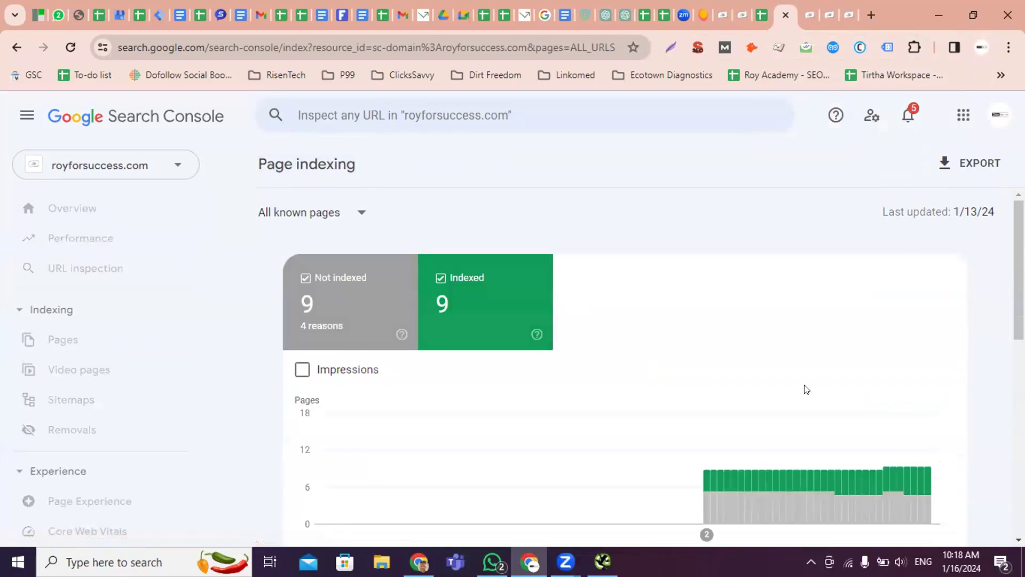
{"action": "scroll", "coordinate": [474, 406], "scroll_direction": "down", "scroll_amount": 8}
{"action": "left_click", "coordinate": [465, 393]}
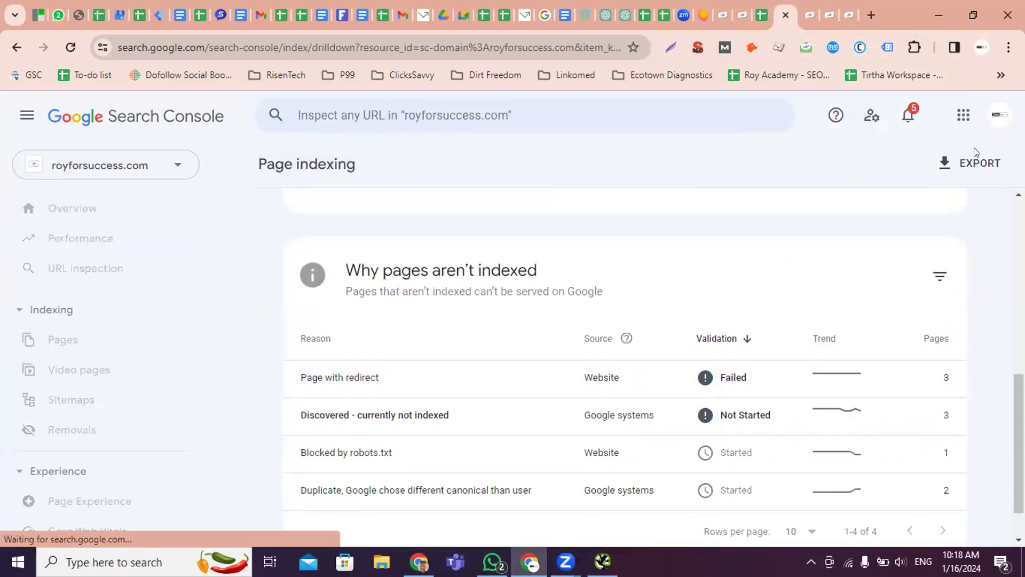
Review the affected URLs of the Page with redirect issue and start a new validation for it
{"action": "scroll", "coordinate": [854, 355], "scroll_direction": "down", "scroll_amount": 10}
{"action": "scroll", "coordinate": [859, 369], "scroll_direction": "down", "scroll_amount": 1}
{"action": "scroll", "coordinate": [883, 412], "scroll_direction": "up", "scroll_amount": 3}
{"action": "scroll", "coordinate": [897, 479], "scroll_direction": "down", "scroll_amount": 3}
{"action": "scroll", "coordinate": [904, 378], "scroll_direction": "up", "scroll_amount": 3}
{"action": "scroll", "coordinate": [902, 320], "scroll_direction": "up", "scroll_amount": 3}
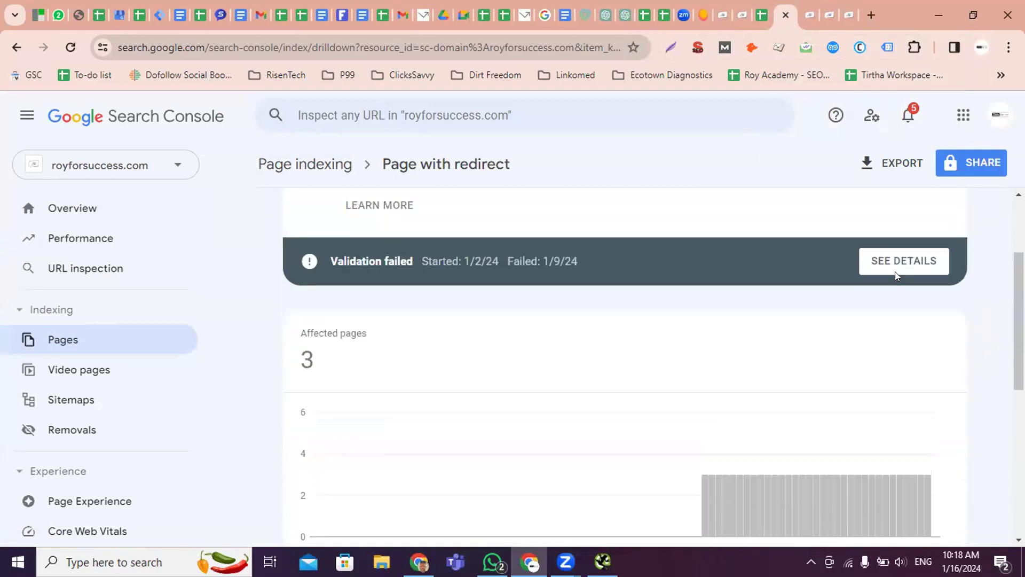
{"action": "left_click", "coordinate": [894, 258]}
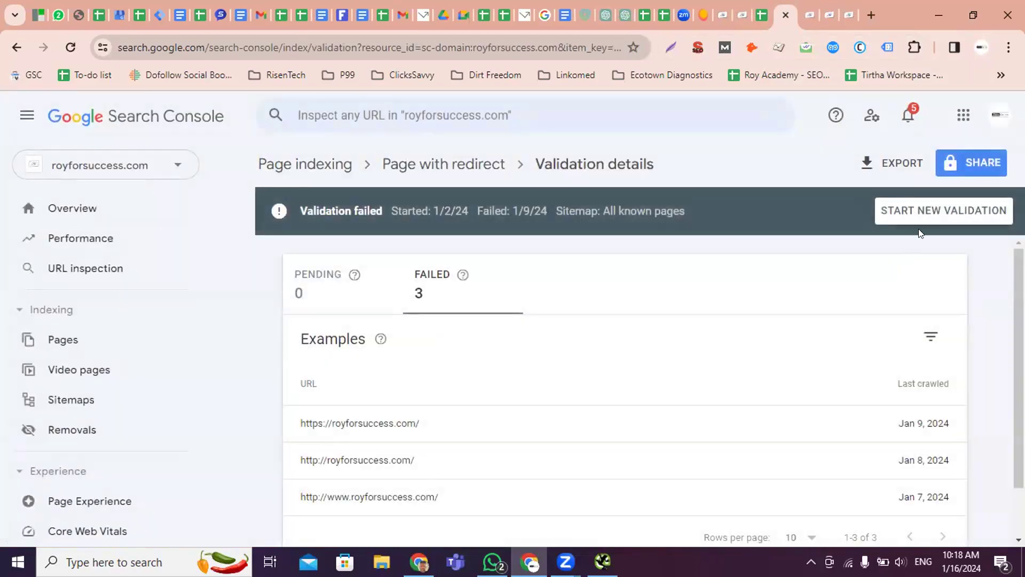
{"action": "left_click", "coordinate": [931, 210]}
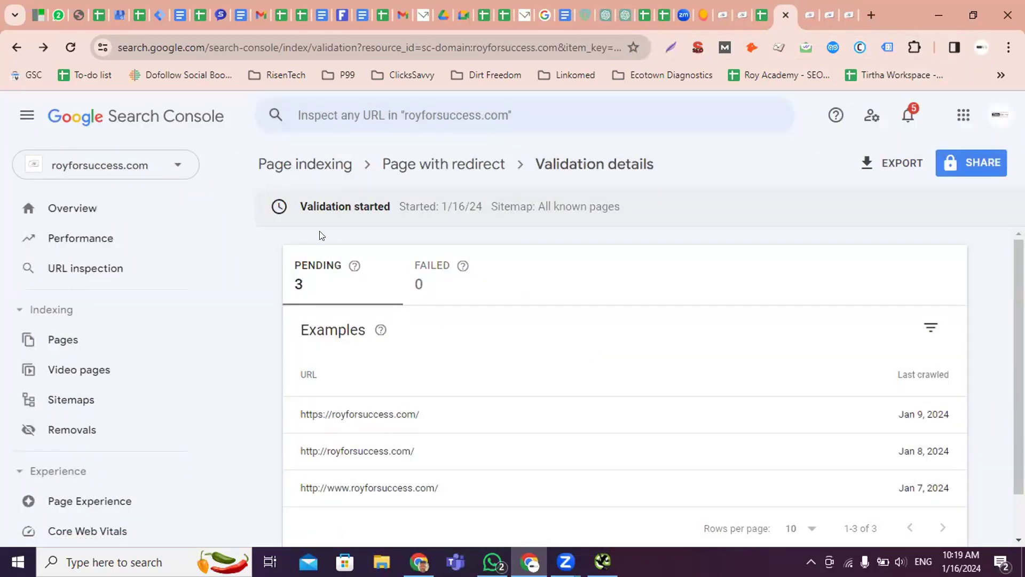
{"action": "scroll", "coordinate": [678, 444], "scroll_direction": "down", "scroll_amount": 1}
{"action": "scroll", "coordinate": [675, 447], "scroll_direction": "up", "scroll_amount": 1}
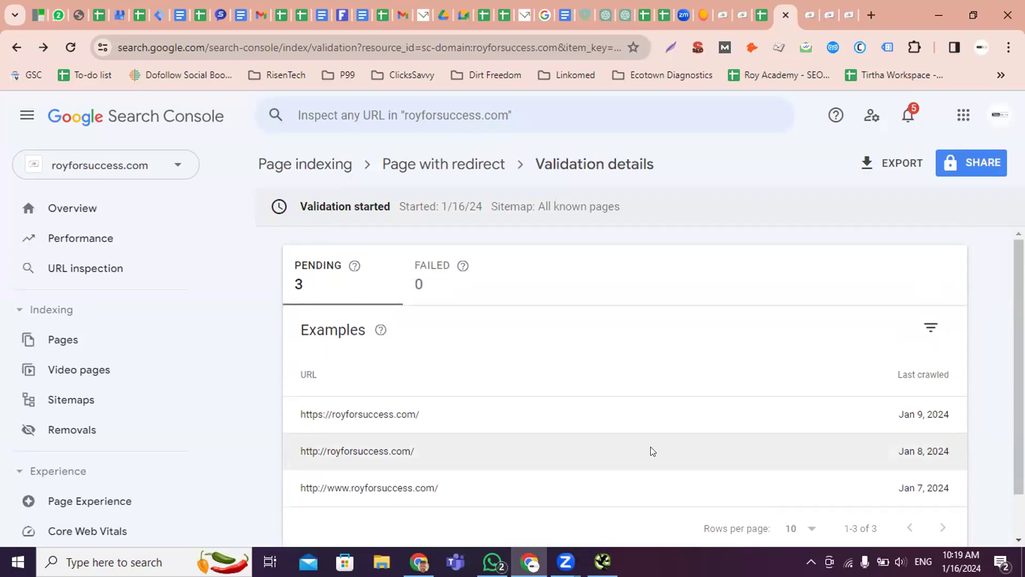
Open the "Discovered - currently not indexed" issue from the Page indexing report and bring up its example URLs
{"action": "left_click", "coordinate": [291, 166]}
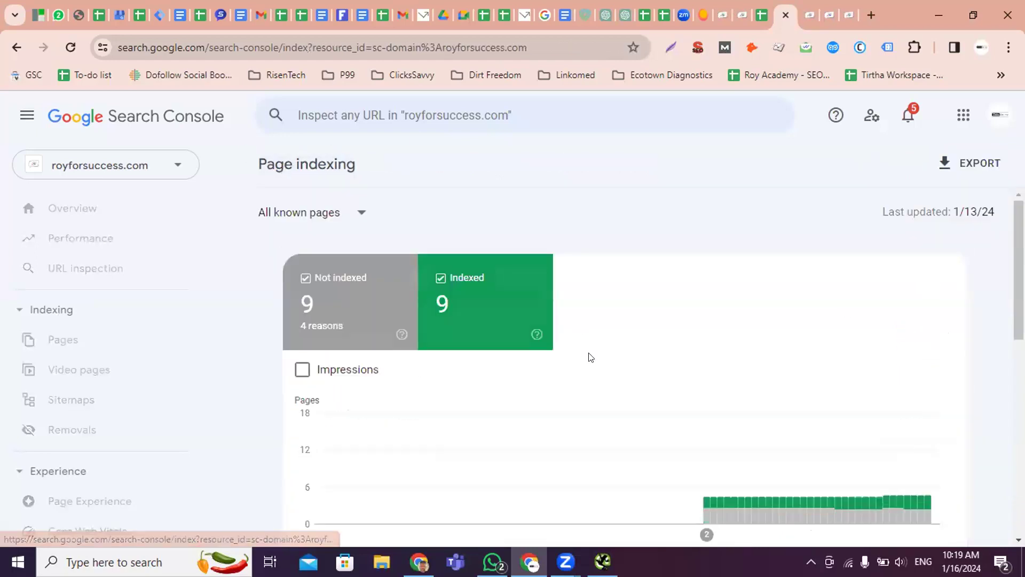
{"action": "scroll", "coordinate": [497, 467], "scroll_direction": "down", "scroll_amount": 5}
{"action": "scroll", "coordinate": [463, 439], "scroll_direction": "down", "scroll_amount": 4}
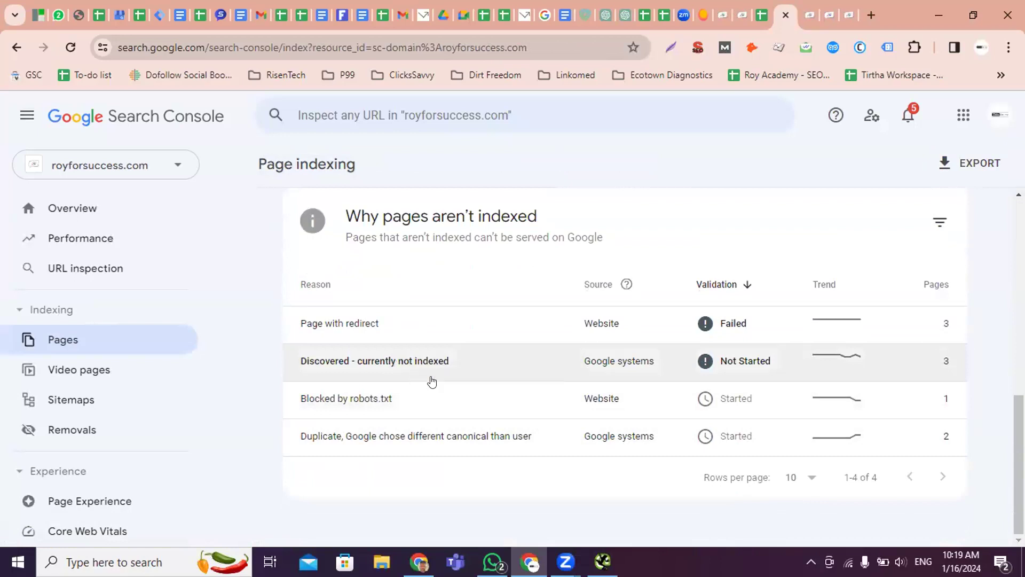
{"action": "left_click", "coordinate": [449, 365]}
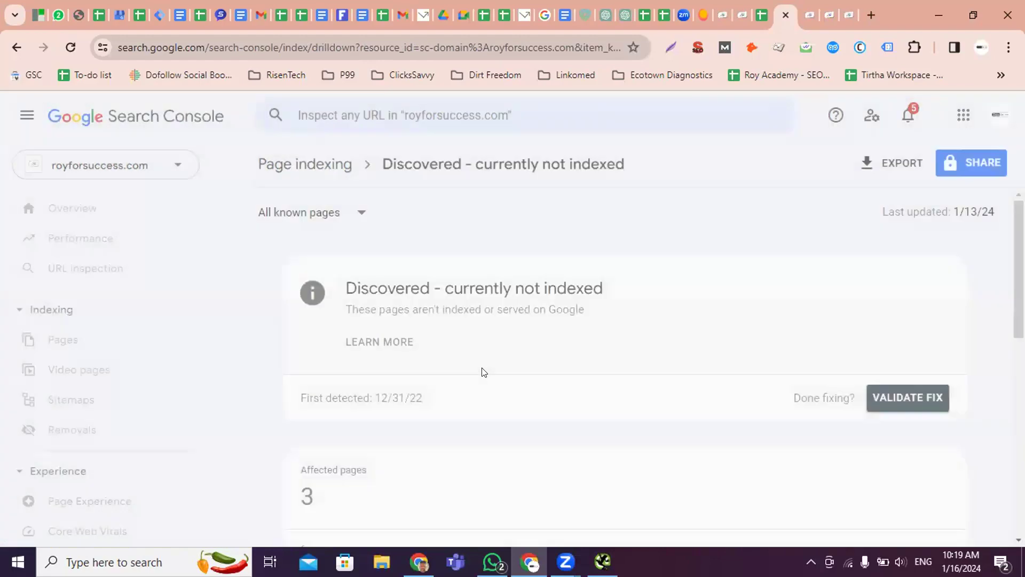
{"action": "scroll", "coordinate": [542, 368], "scroll_direction": "down", "scroll_amount": 10}
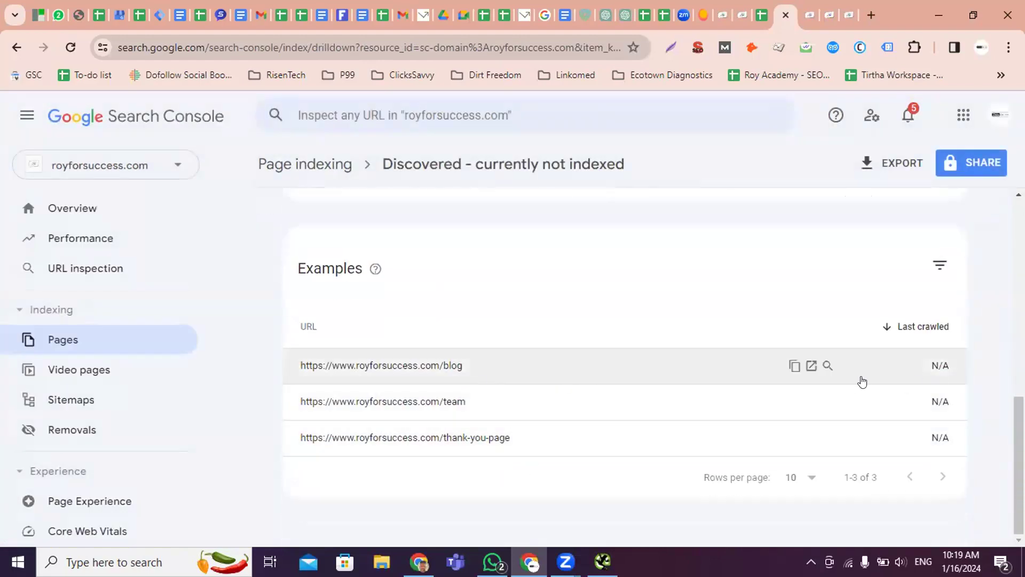
Open the /blog example URL in its own tab, close the leftover royforsuccess.com homepage tabs, and return to the issue report
{"action": "left_click", "coordinate": [812, 367]}
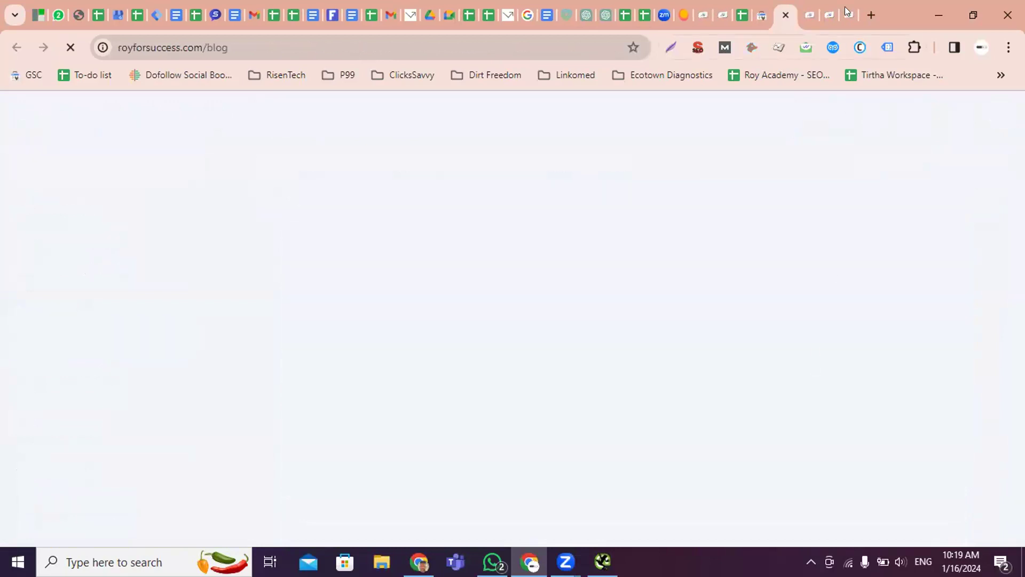
{"action": "left_click", "coordinate": [807, 15]}
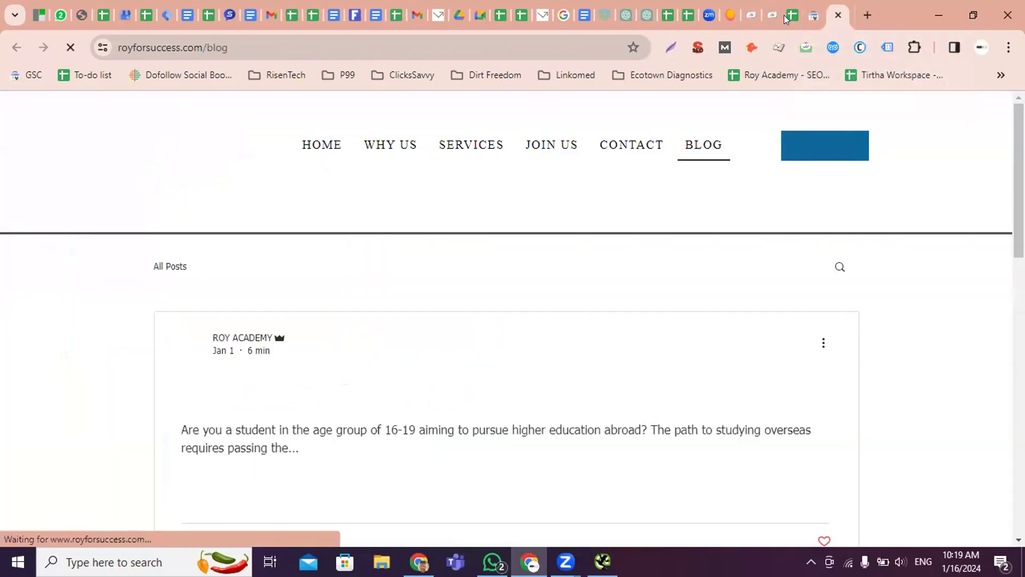
{"action": "left_click", "coordinate": [811, 13]}
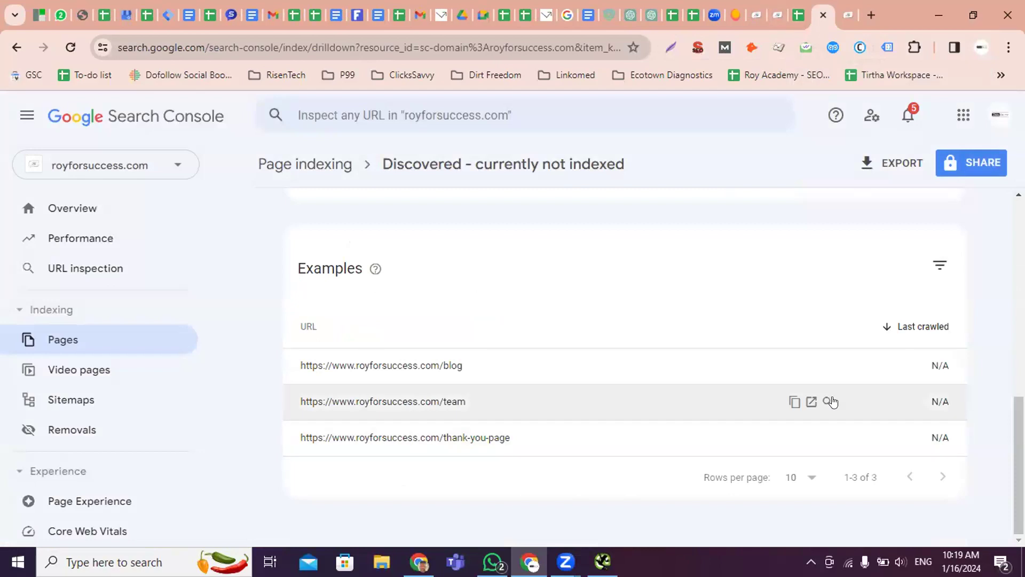
Open the /team and /thank-you-page example URLs in separate tabs while staying on the issue report
{"action": "left_click", "coordinate": [811, 401]}
{"action": "left_click", "coordinate": [798, 16]}
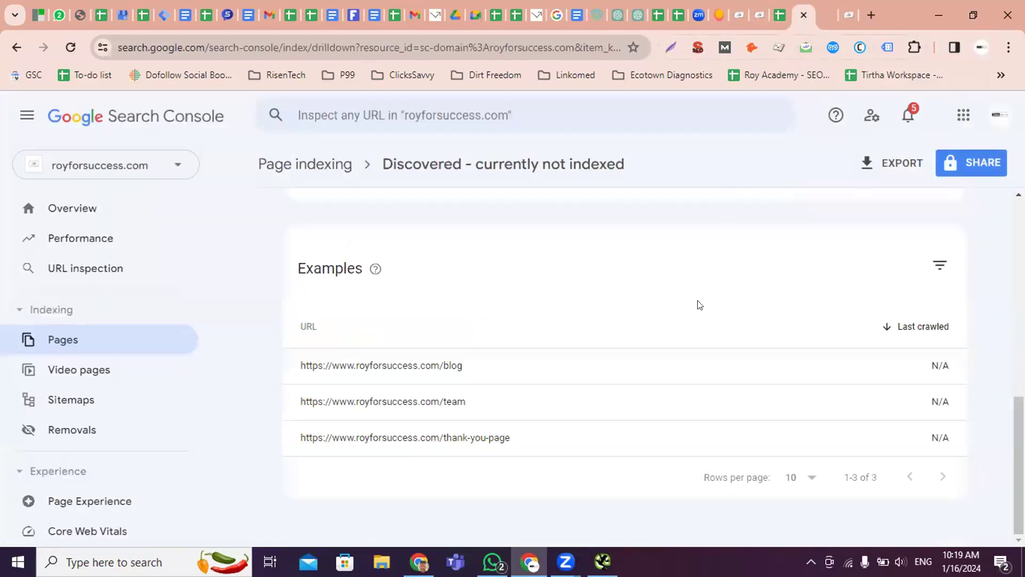
{"action": "left_click", "coordinate": [811, 437]}
{"action": "left_click", "coordinate": [780, 15]}
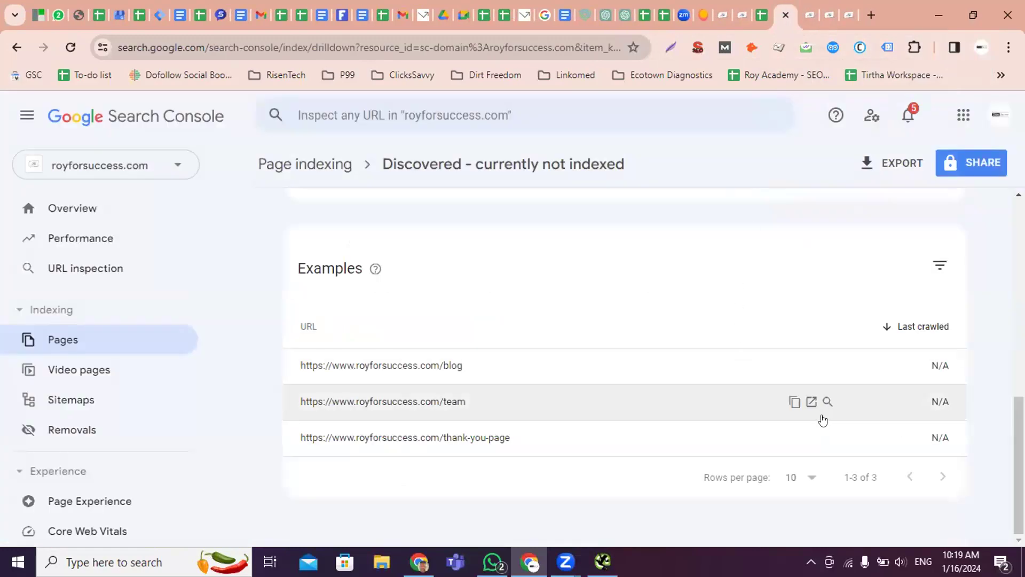
Examine the content of the royforsuccess.com/team page from header to footer, and close its tab
{"action": "left_click", "coordinate": [821, 17]}
{"action": "scroll", "coordinate": [674, 352], "scroll_direction": "down", "scroll_amount": 5}
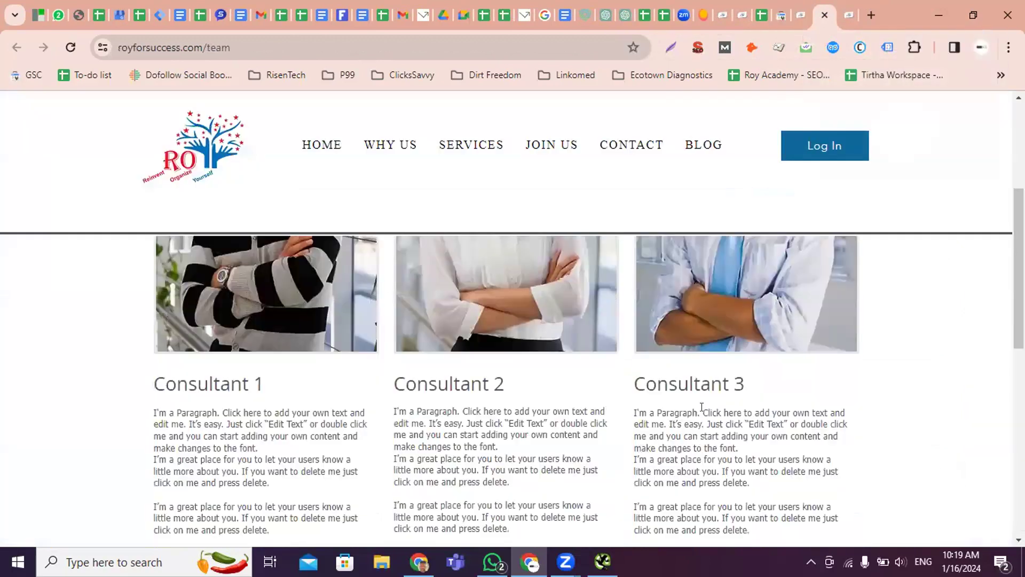
{"action": "scroll", "coordinate": [706, 419], "scroll_direction": "down", "scroll_amount": 3}
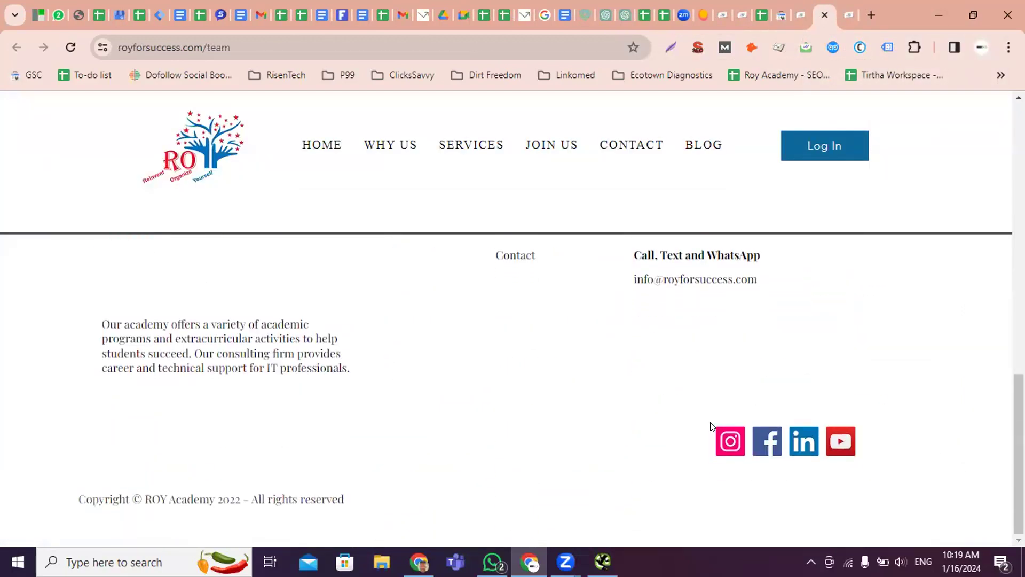
{"action": "scroll", "coordinate": [710, 411], "scroll_direction": "up", "scroll_amount": 6}
{"action": "scroll", "coordinate": [710, 411], "scroll_direction": "down", "scroll_amount": 10}
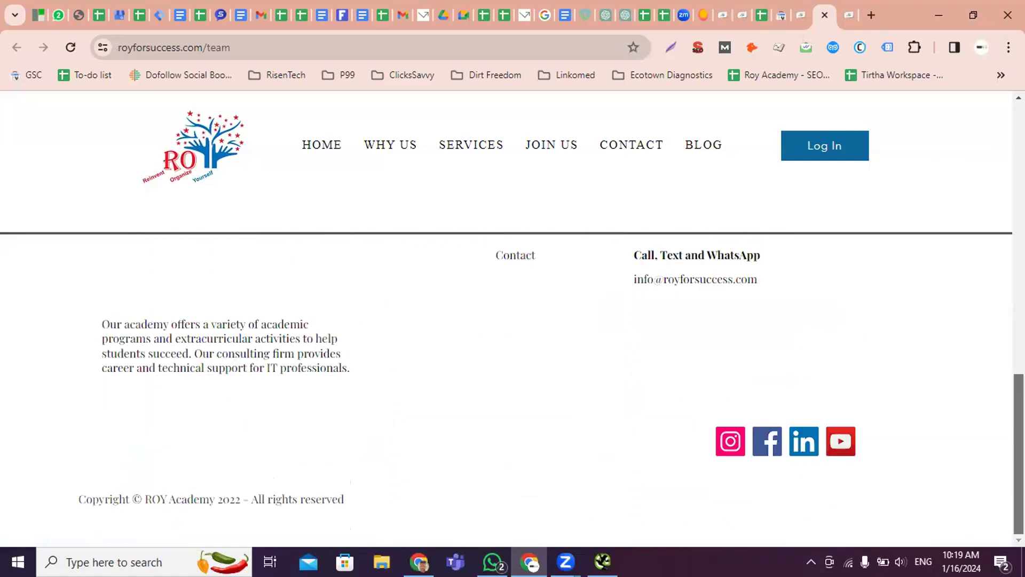
{"action": "scroll", "coordinate": [849, 192], "scroll_direction": "up", "scroll_amount": 10}
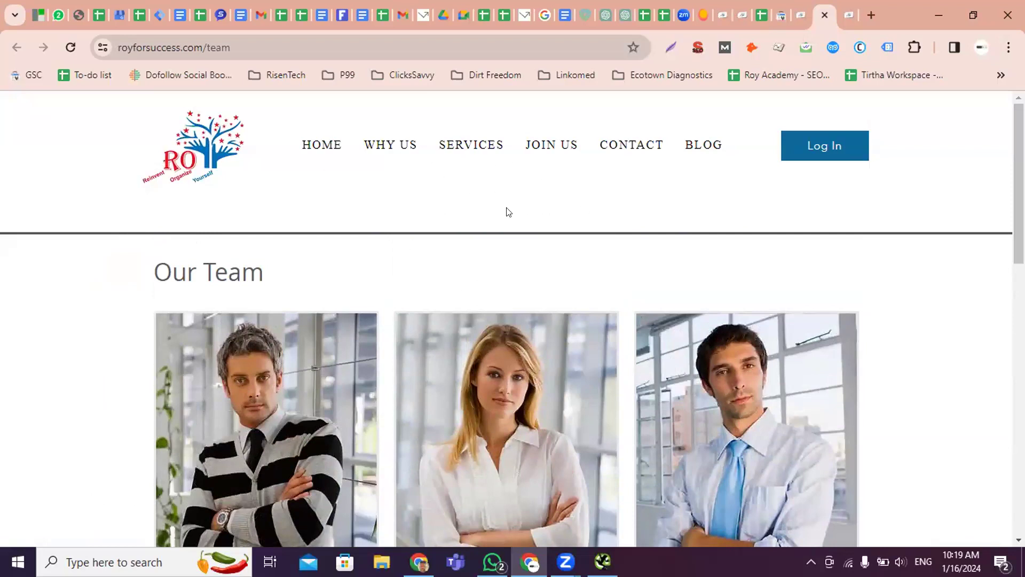
{"action": "left_click", "coordinate": [306, 42]}
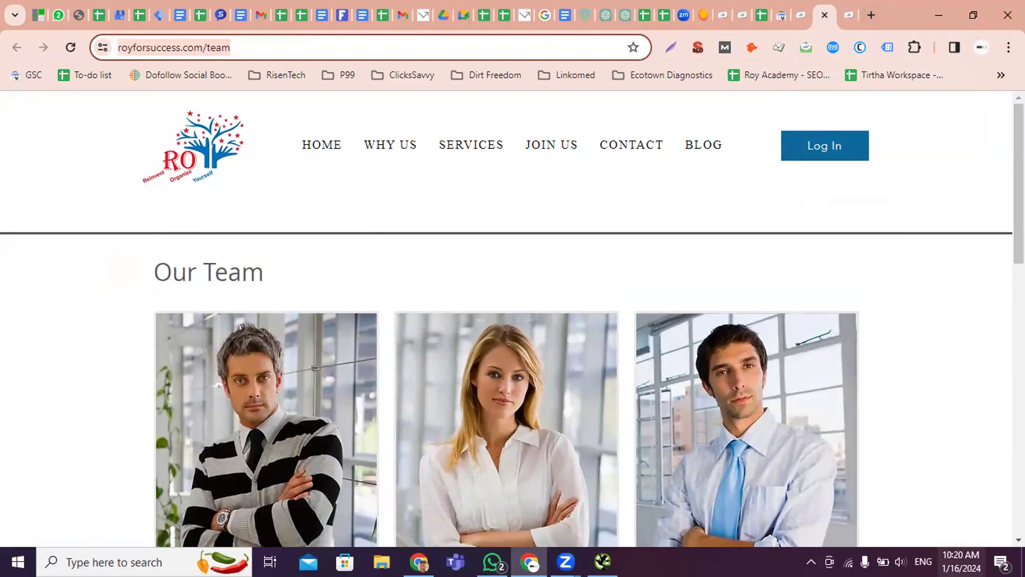
{"action": "left_click", "coordinate": [822, 17]}
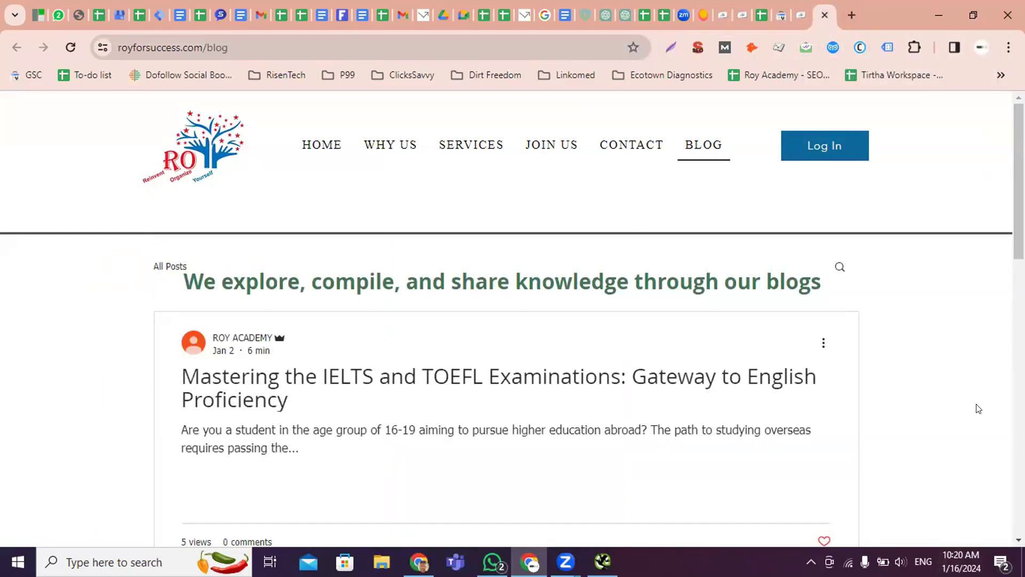
Look over the posts on the royforsuccess.com/blog page and reveal the page's full address
{"action": "scroll", "coordinate": [683, 470], "scroll_direction": "down", "scroll_amount": 4}
{"action": "scroll", "coordinate": [693, 476], "scroll_direction": "up", "scroll_amount": 4}
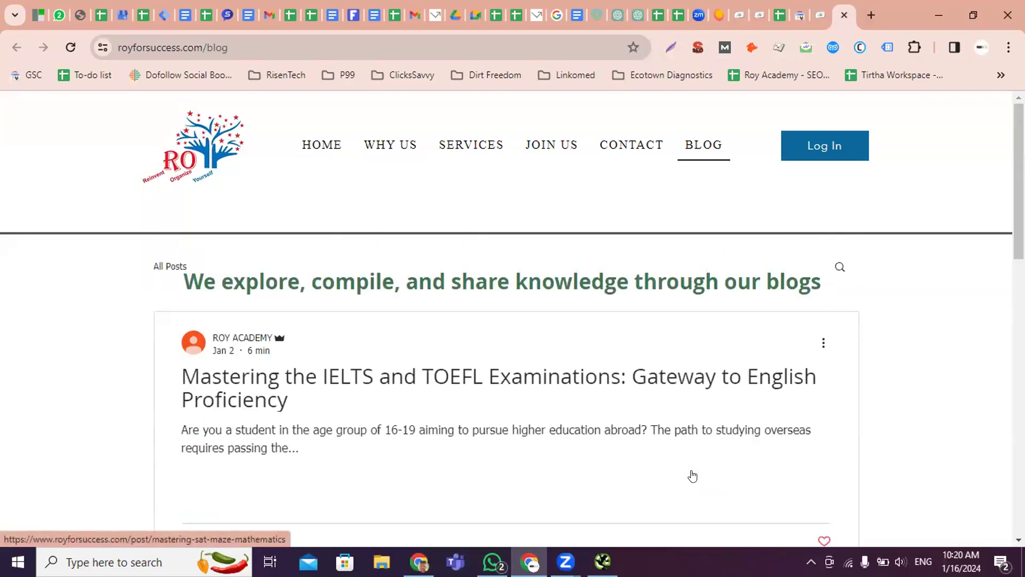
{"action": "left_click", "coordinate": [132, 45]}
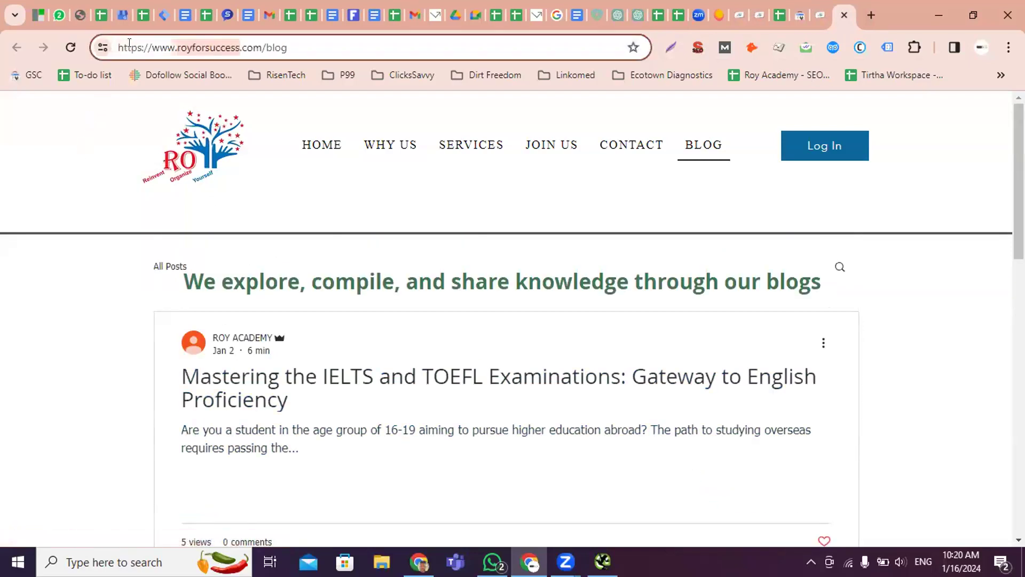
{"action": "left_click", "coordinate": [120, 44]}
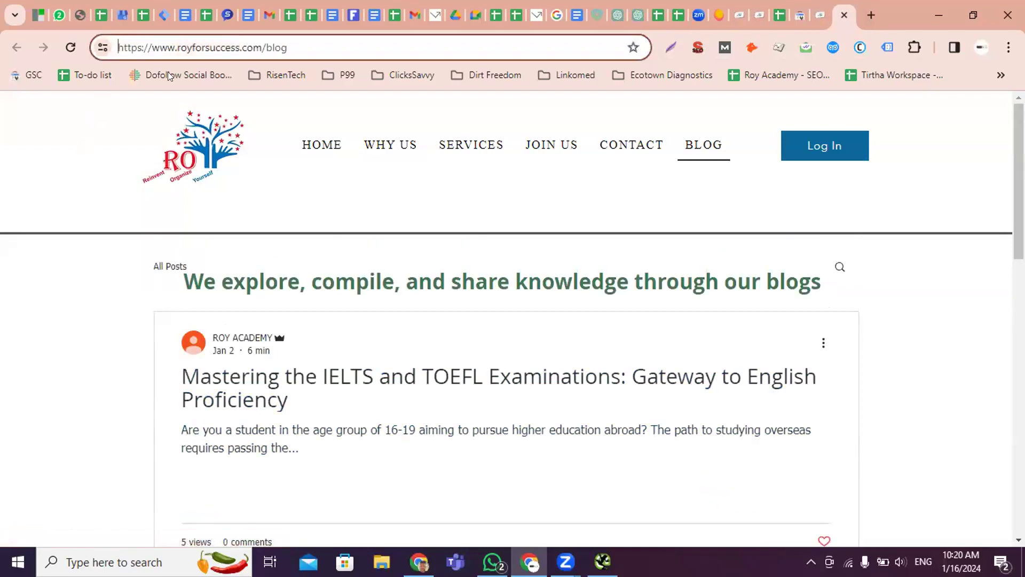
{"action": "left_click", "coordinate": [318, 250]}
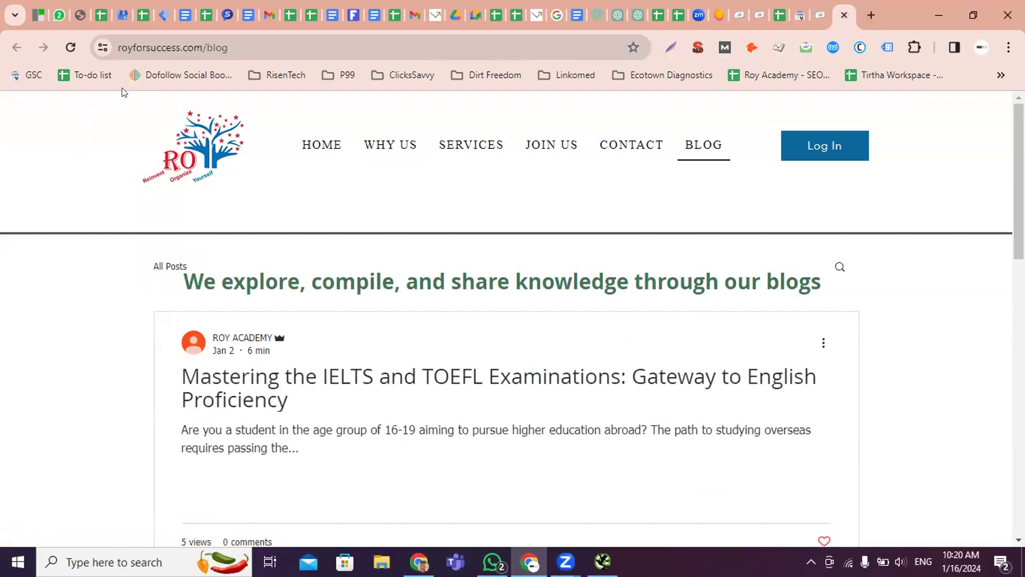
{"action": "left_click", "coordinate": [121, 47]}
{"action": "left_click", "coordinate": [122, 47]}
{"action": "left_click", "coordinate": [120, 47]}
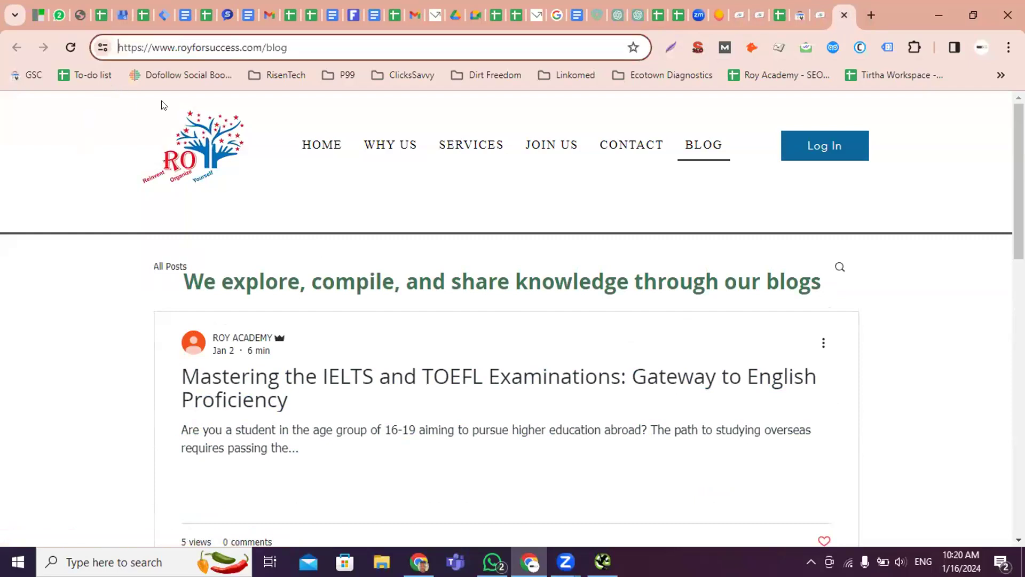
{"action": "type", "text": "s"}
{"action": "type", "text": "ite:"}
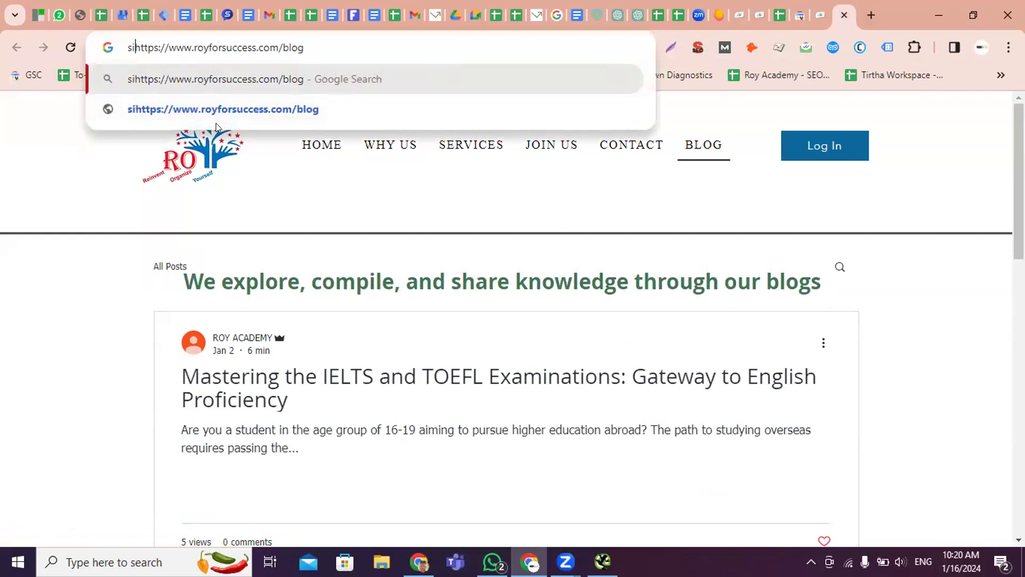
{"action": "key", "text": "Return"}
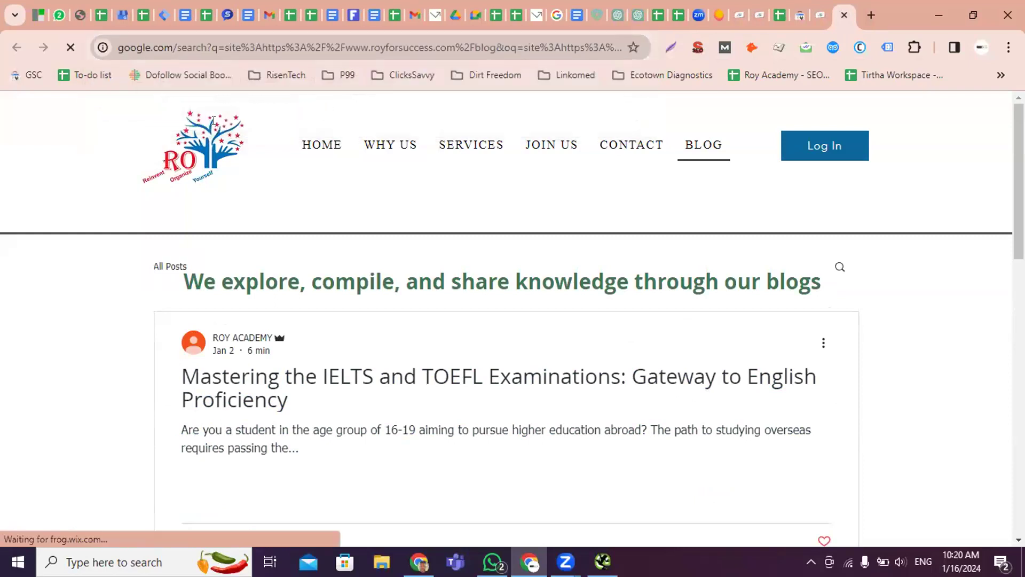
{"action": "scroll", "coordinate": [326, 470], "scroll_direction": "down", "scroll_amount": 5}
{"action": "scroll", "coordinate": [331, 469], "scroll_direction": "up", "scroll_amount": 5}
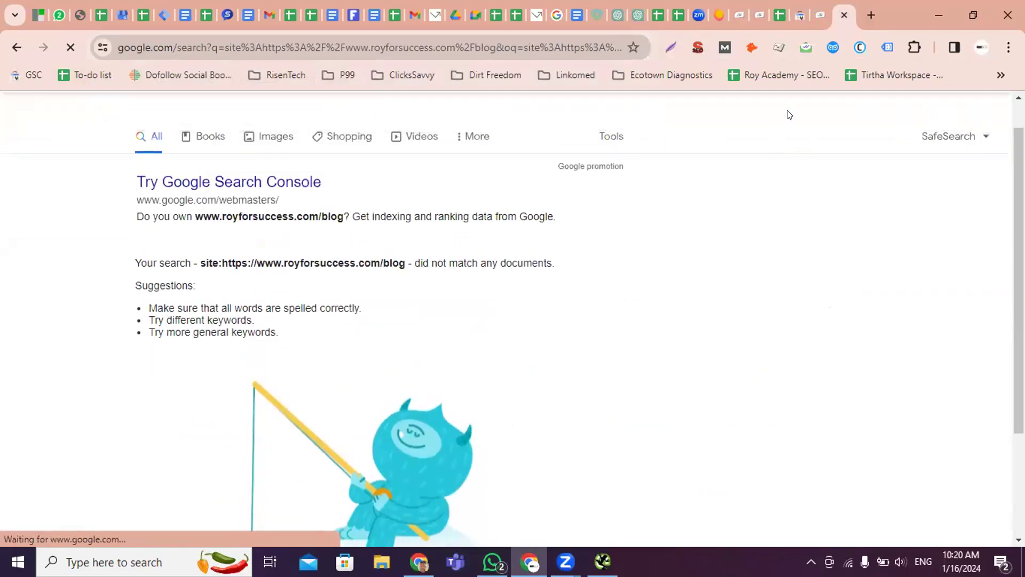
{"action": "left_click", "coordinate": [15, 49]}
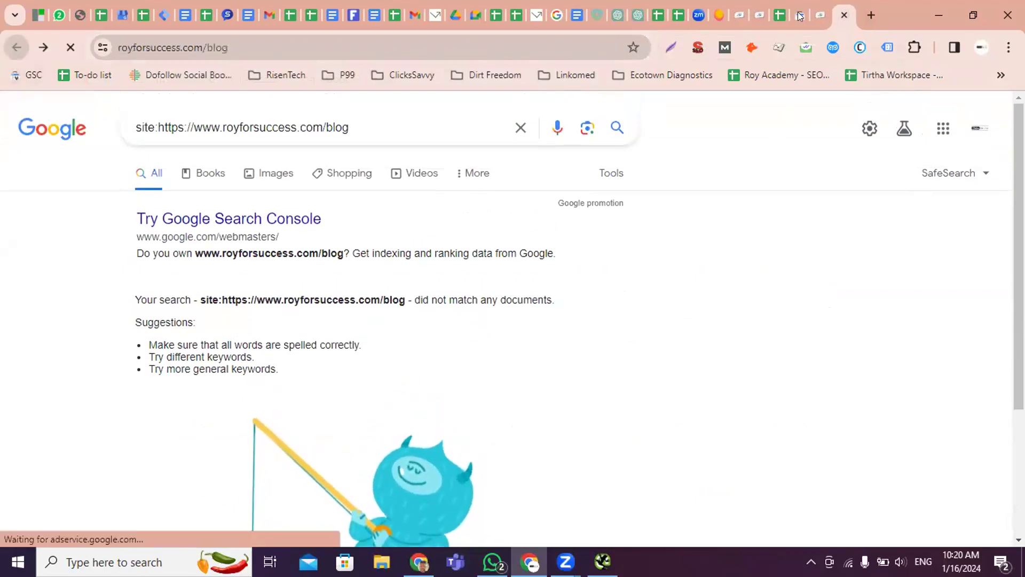
{"action": "scroll", "coordinate": [737, 347], "scroll_direction": "down", "scroll_amount": 10}
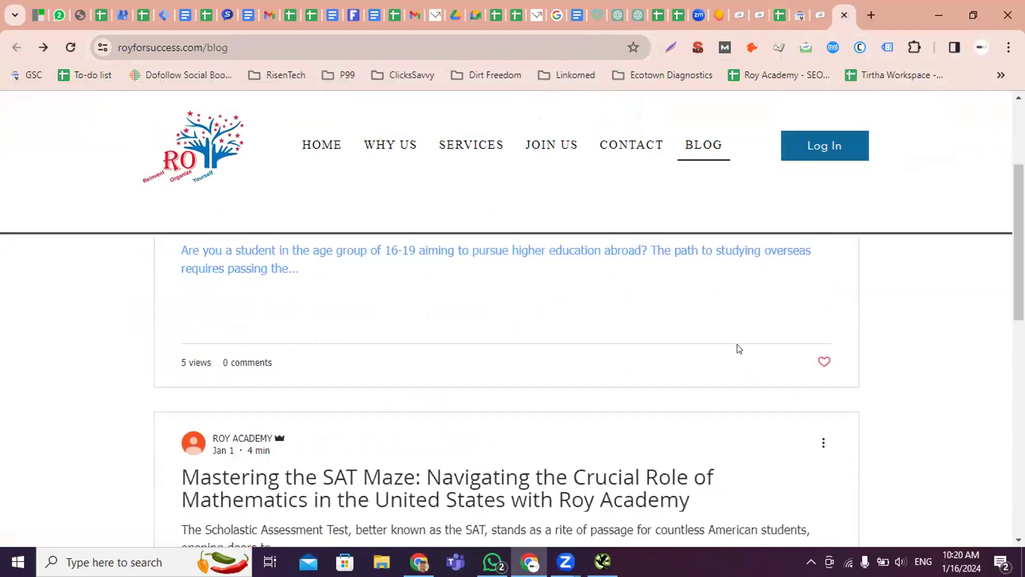
Return to the Search Console issue report and review its "Discovered - currently not indexed" heading and details
{"action": "scroll", "coordinate": [780, 424], "scroll_direction": "up", "scroll_amount": 8}
{"action": "scroll", "coordinate": [781, 425], "scroll_direction": "up", "scroll_amount": 3}
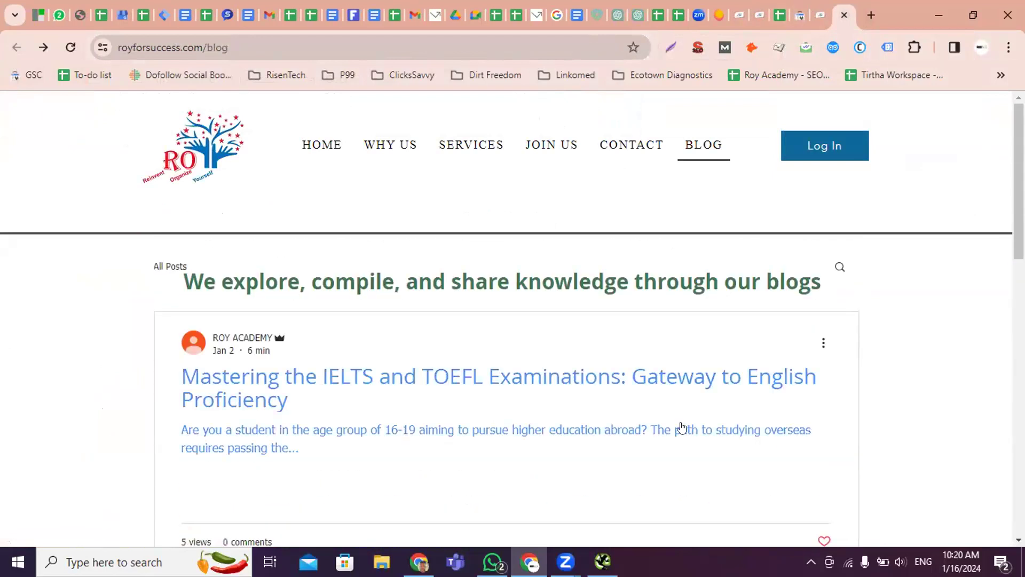
{"action": "left_click", "coordinate": [786, 16]}
{"action": "scroll", "coordinate": [354, 299], "scroll_direction": "up", "scroll_amount": 5}
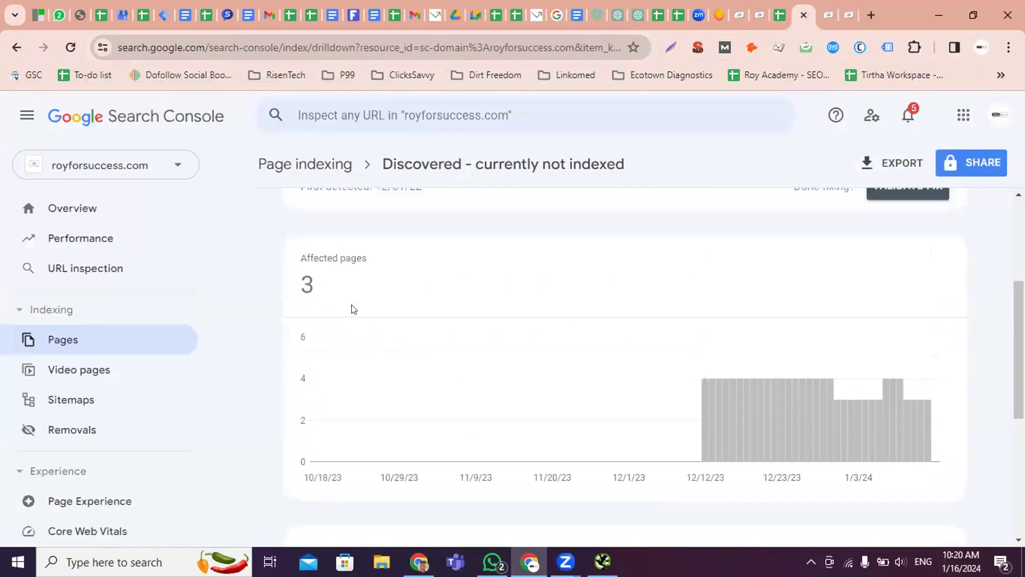
{"action": "scroll", "coordinate": [351, 308], "scroll_direction": "up", "scroll_amount": 4}
{"action": "left_click_drag", "start_coordinate": [346, 286], "coordinate": [629, 281]}
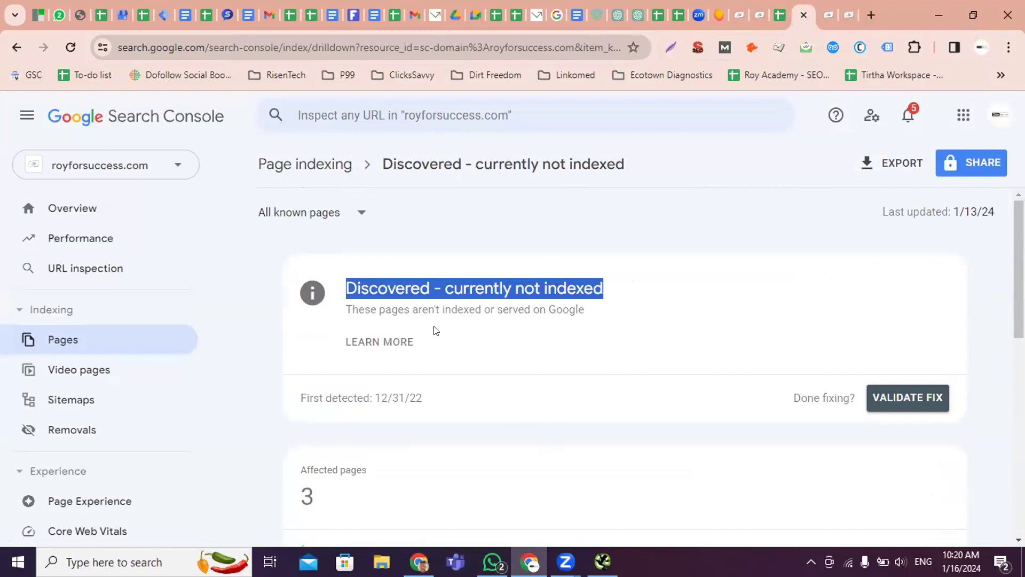
{"action": "double_click", "coordinate": [426, 293]}
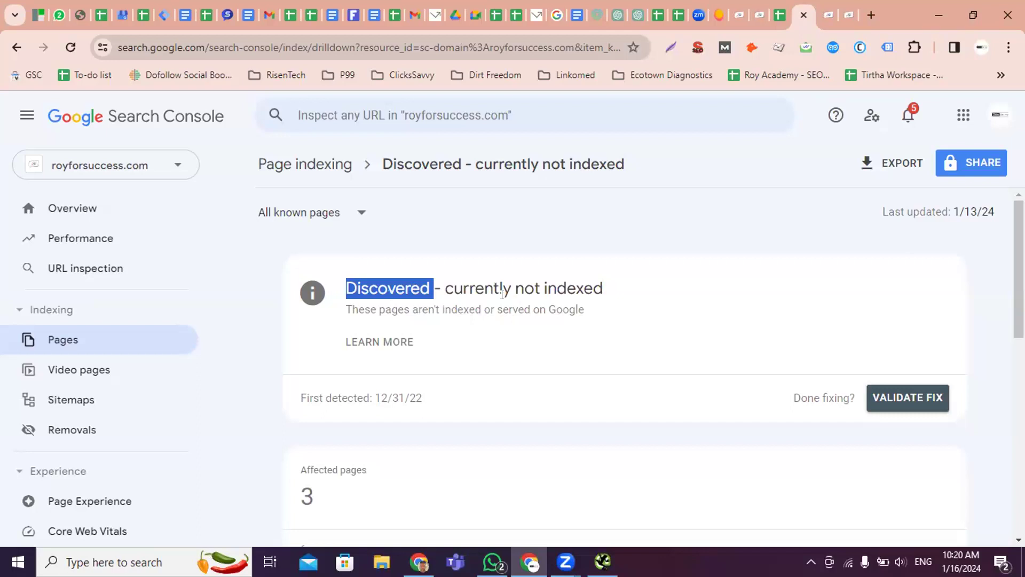
{"action": "left_click_drag", "start_coordinate": [442, 285], "coordinate": [687, 294]}
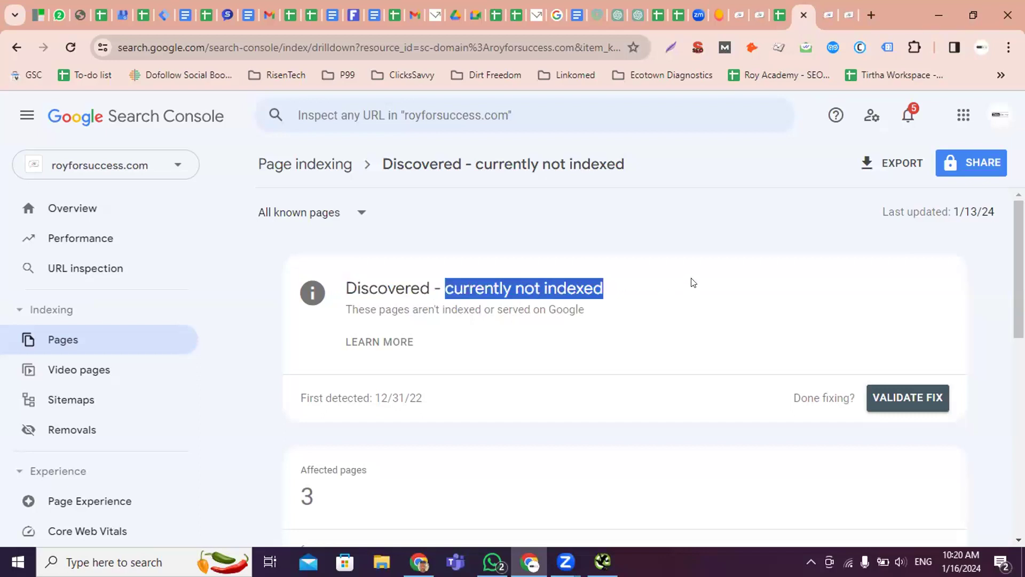
{"action": "left_click", "coordinate": [693, 282]}
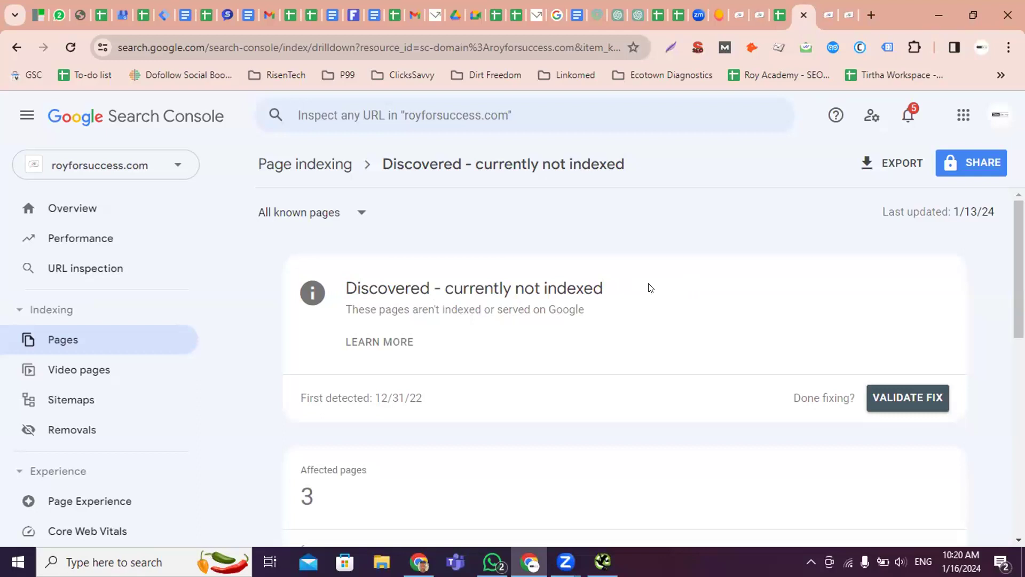
{"action": "scroll", "coordinate": [650, 288], "scroll_direction": "down", "scroll_amount": 1}
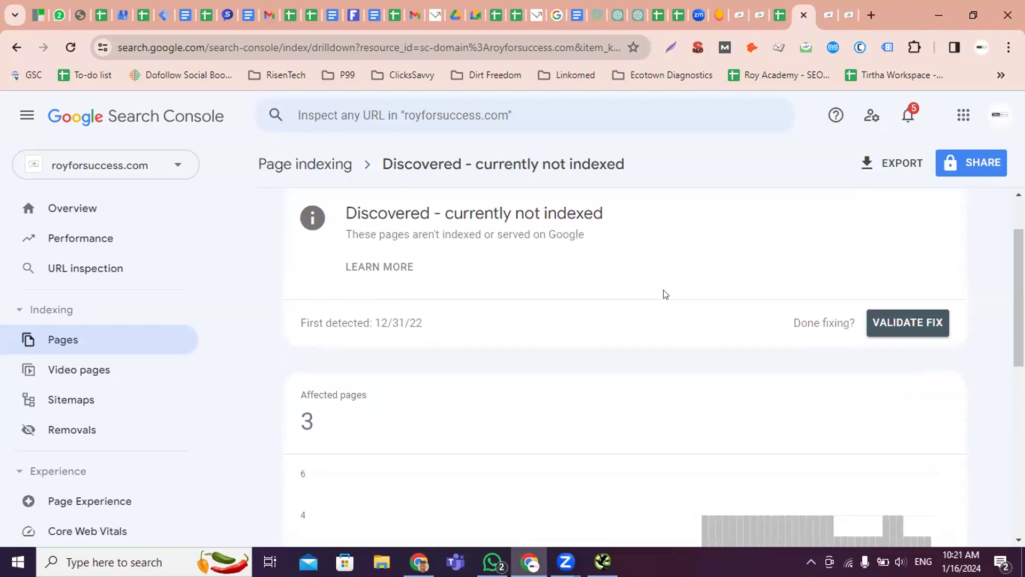
Examine the royforsuccess.com/thank-you-page from its registration message to the footer, and close its tab
{"action": "left_click", "coordinate": [833, 17]}
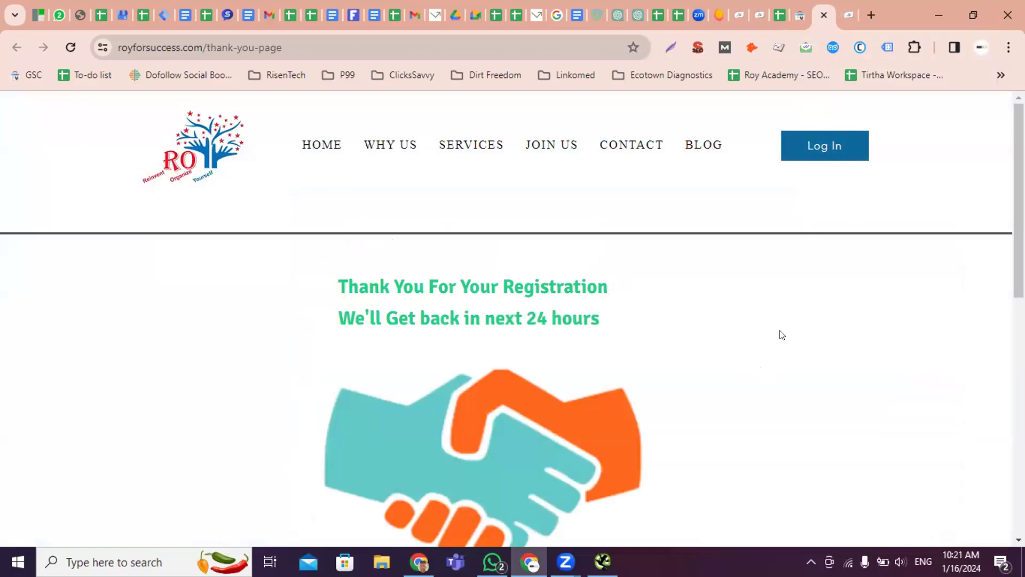
{"action": "scroll", "coordinate": [781, 335], "scroll_direction": "down", "scroll_amount": 3}
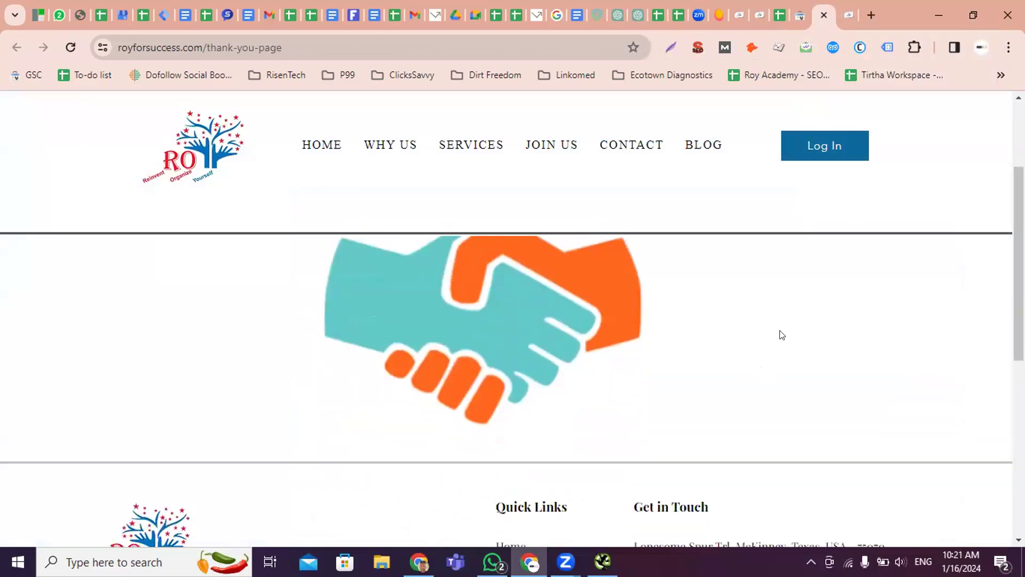
{"action": "scroll", "coordinate": [781, 335], "scroll_direction": "up", "scroll_amount": 1}
{"action": "scroll", "coordinate": [781, 335], "scroll_direction": "up", "scroll_amount": 1}
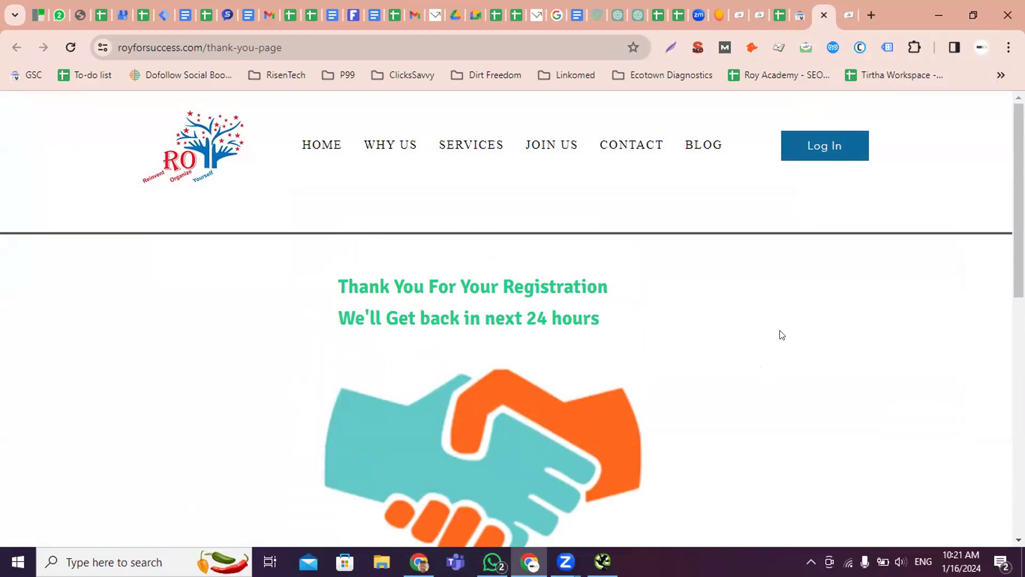
{"action": "scroll", "coordinate": [781, 334], "scroll_direction": "down", "scroll_amount": 4}
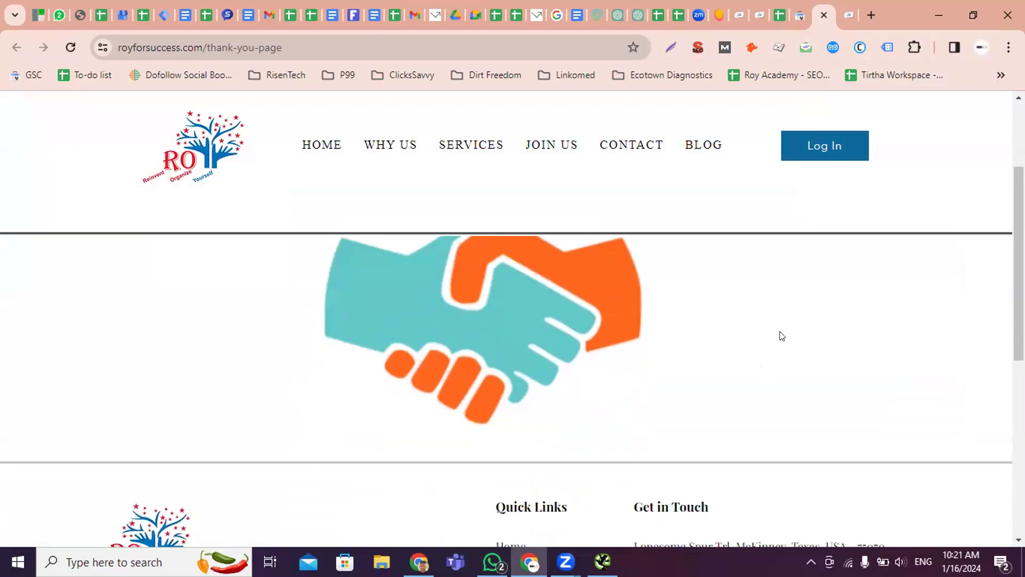
{"action": "scroll", "coordinate": [782, 335], "scroll_direction": "up", "scroll_amount": 4}
{"action": "scroll", "coordinate": [781, 335], "scroll_direction": "down", "scroll_amount": 2}
{"action": "scroll", "coordinate": [782, 336], "scroll_direction": "down", "scroll_amount": 1}
{"action": "scroll", "coordinate": [781, 335], "scroll_direction": "down", "scroll_amount": 3}
{"action": "scroll", "coordinate": [781, 335], "scroll_direction": "up", "scroll_amount": 2}
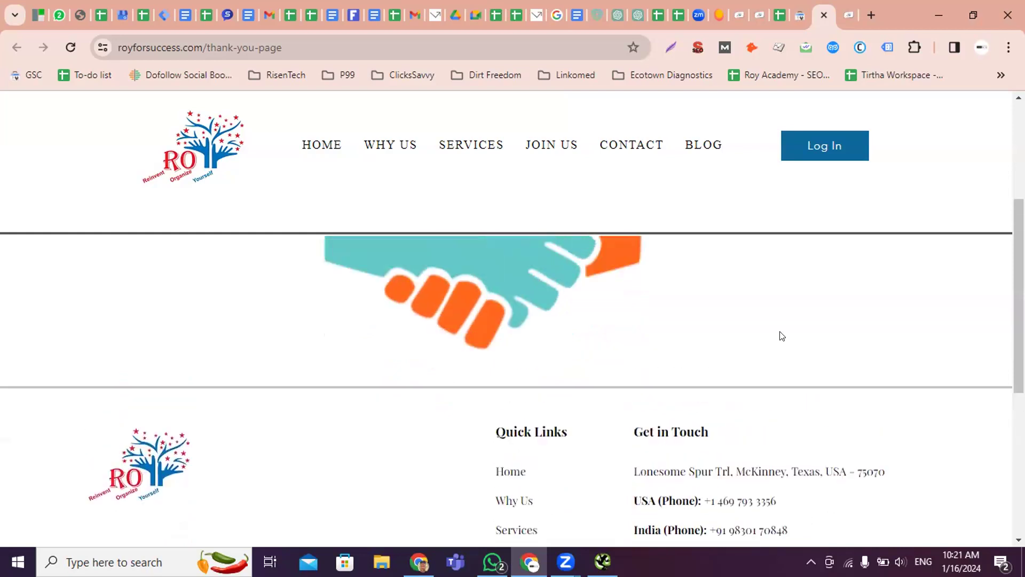
{"action": "scroll", "coordinate": [781, 335], "scroll_direction": "up", "scroll_amount": 3}
{"action": "scroll", "coordinate": [774, 330], "scroll_direction": "down", "scroll_amount": 10}
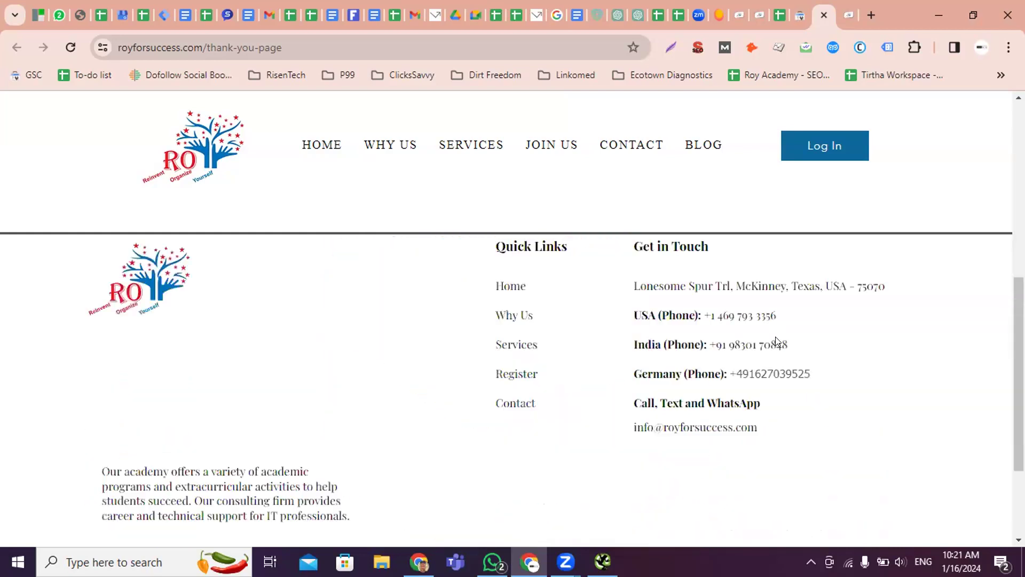
{"action": "scroll", "coordinate": [772, 367], "scroll_direction": "up", "scroll_amount": 10}
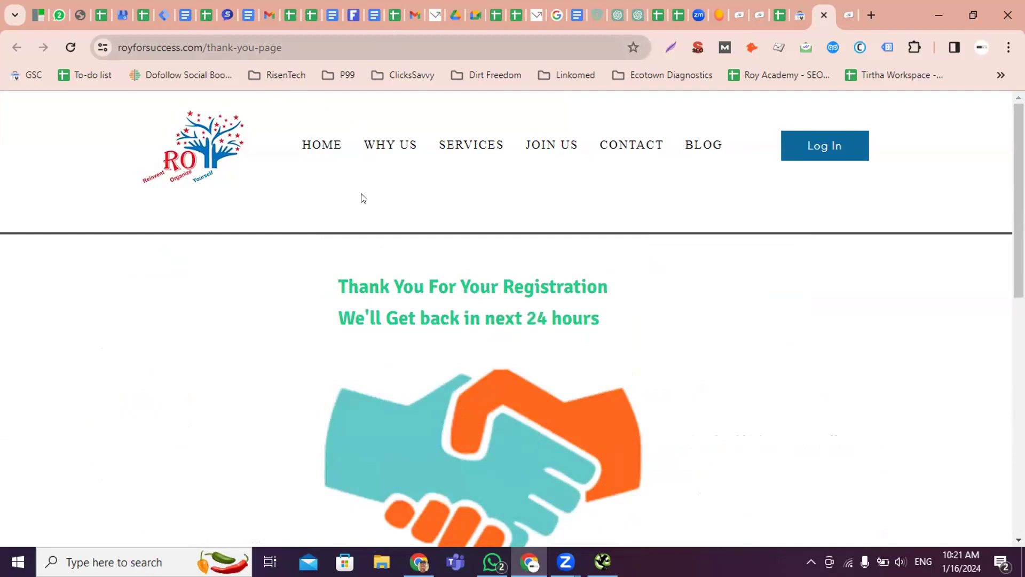
{"action": "scroll", "coordinate": [439, 378], "scroll_direction": "down", "scroll_amount": 3}
{"action": "scroll", "coordinate": [437, 373], "scroll_direction": "up", "scroll_amount": 3}
{"action": "scroll", "coordinate": [529, 360], "scroll_direction": "down", "scroll_amount": 8}
{"action": "scroll", "coordinate": [537, 352], "scroll_direction": "up", "scroll_amount": 8}
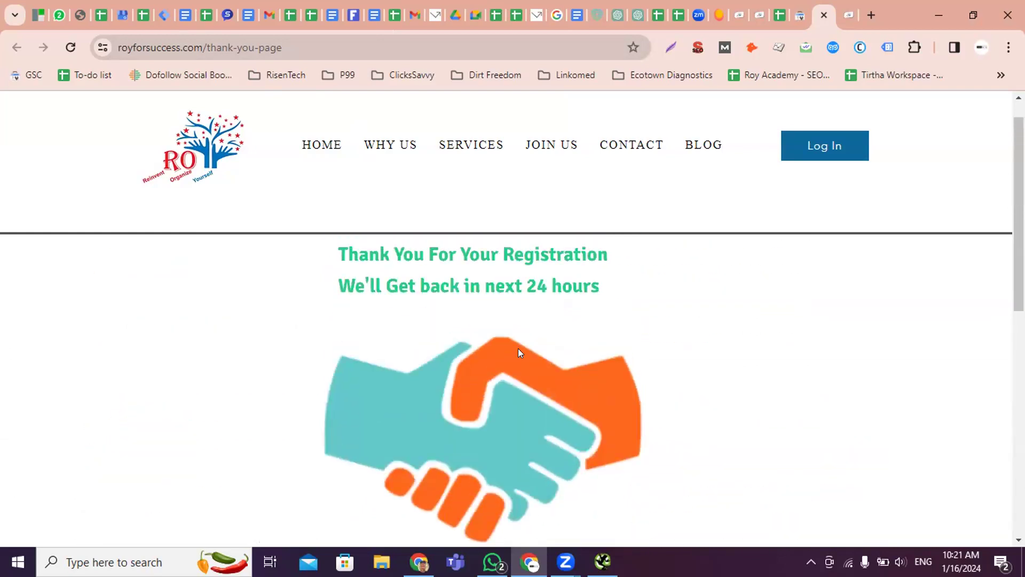
{"action": "left_click", "coordinate": [821, 16]}
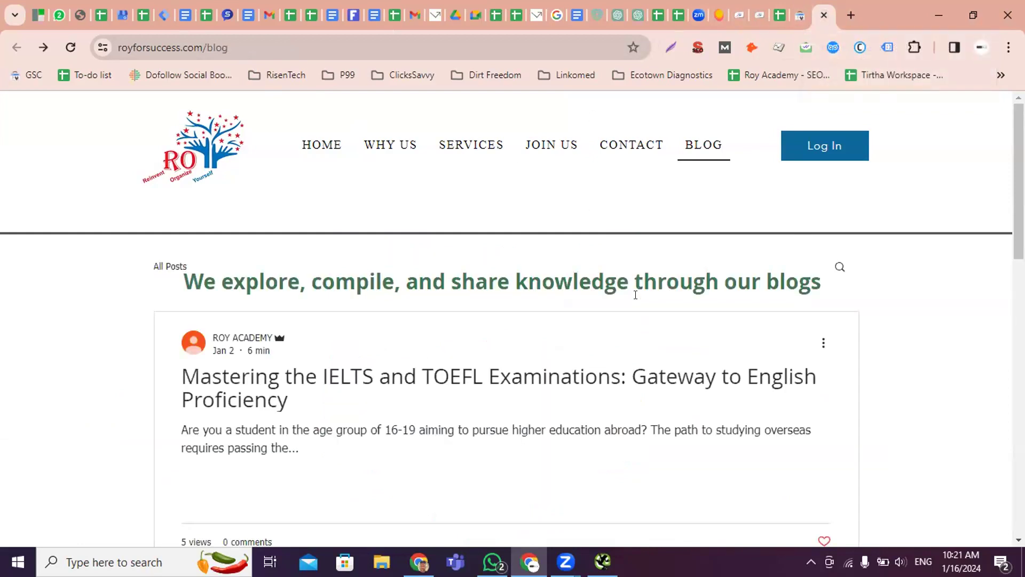
Look over the royforsuccess.com/blog page from its heading through the posts to the footer
{"action": "scroll", "coordinate": [534, 336], "scroll_direction": "down", "scroll_amount": 5}
{"action": "scroll", "coordinate": [565, 327], "scroll_direction": "up", "scroll_amount": 5}
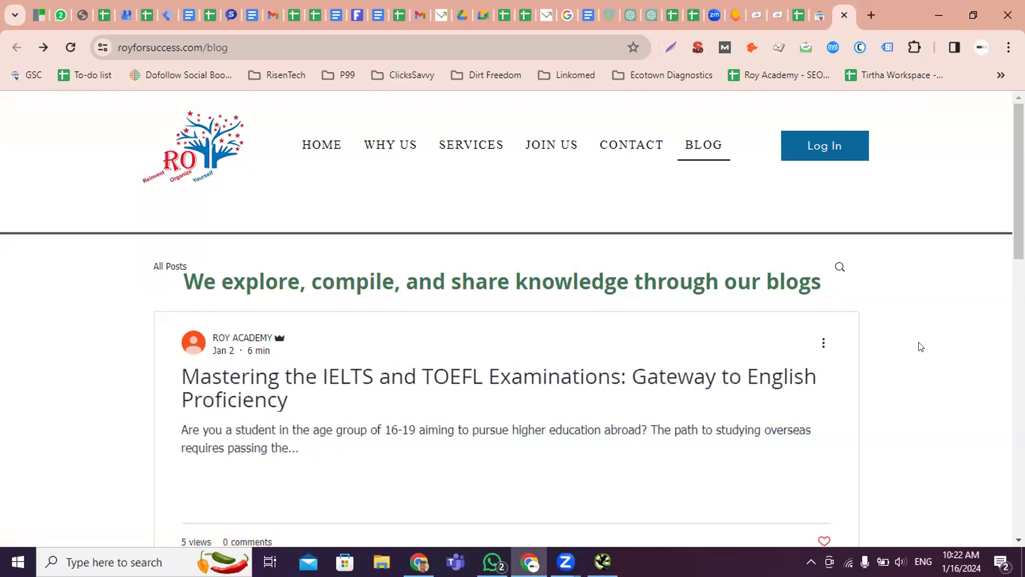
{"action": "scroll", "coordinate": [921, 346], "scroll_direction": "down", "scroll_amount": 12}
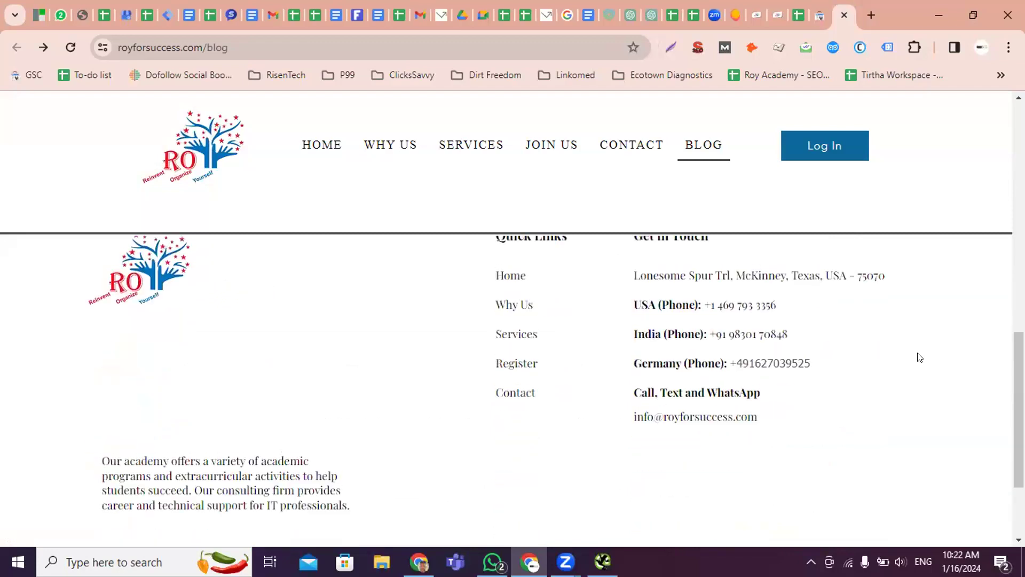
{"action": "scroll", "coordinate": [920, 356], "scroll_direction": "up", "scroll_amount": 7}
{"action": "scroll", "coordinate": [920, 357], "scroll_direction": "up", "scroll_amount": 8}
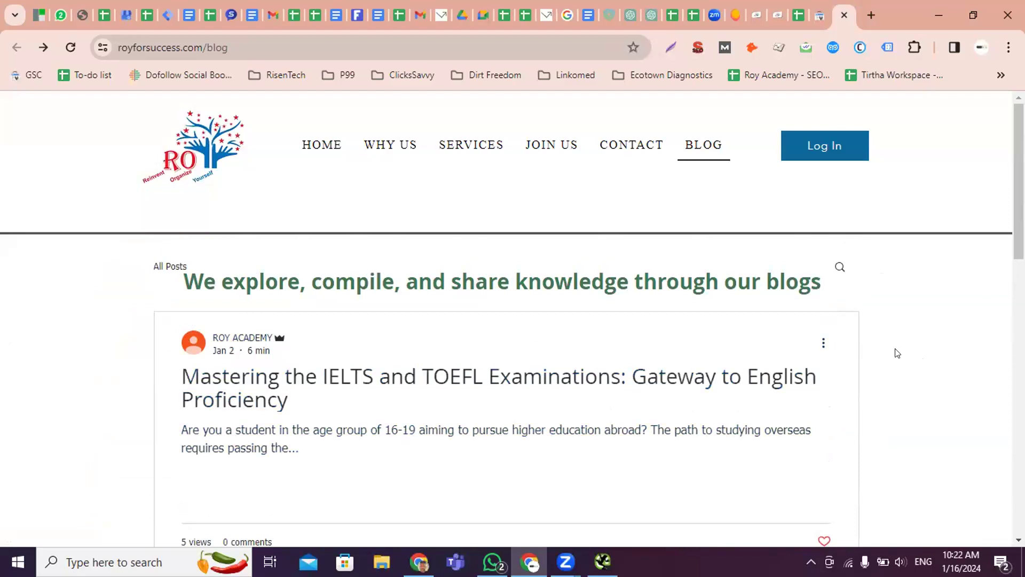
{"action": "scroll", "coordinate": [584, 387], "scroll_direction": "down", "scroll_amount": 5}
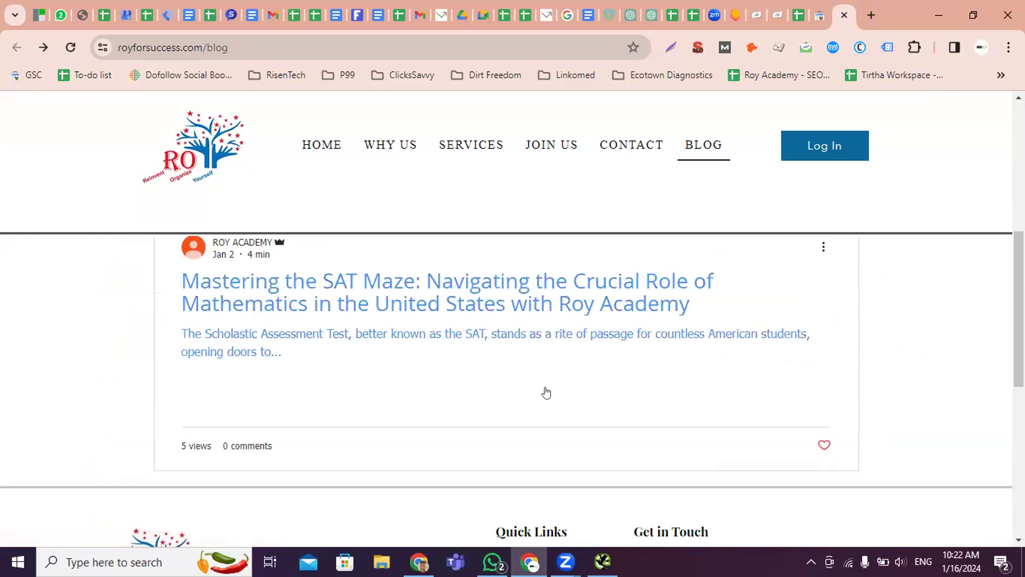
{"action": "scroll", "coordinate": [593, 401], "scroll_direction": "up", "scroll_amount": 3}
{"action": "scroll", "coordinate": [603, 402], "scroll_direction": "up", "scroll_amount": 3}
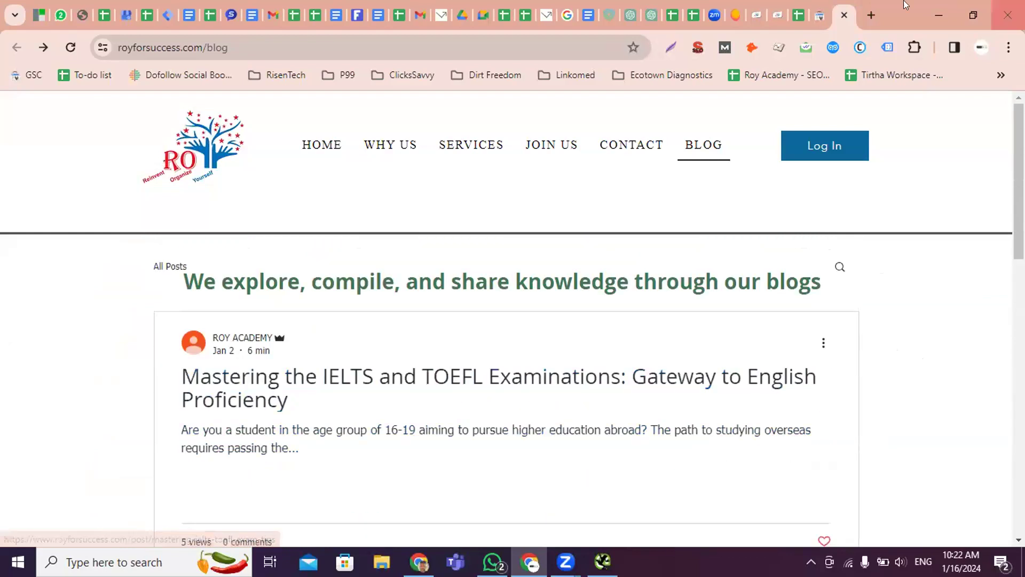
{"action": "mouse_move", "coordinate": [821, 18]}
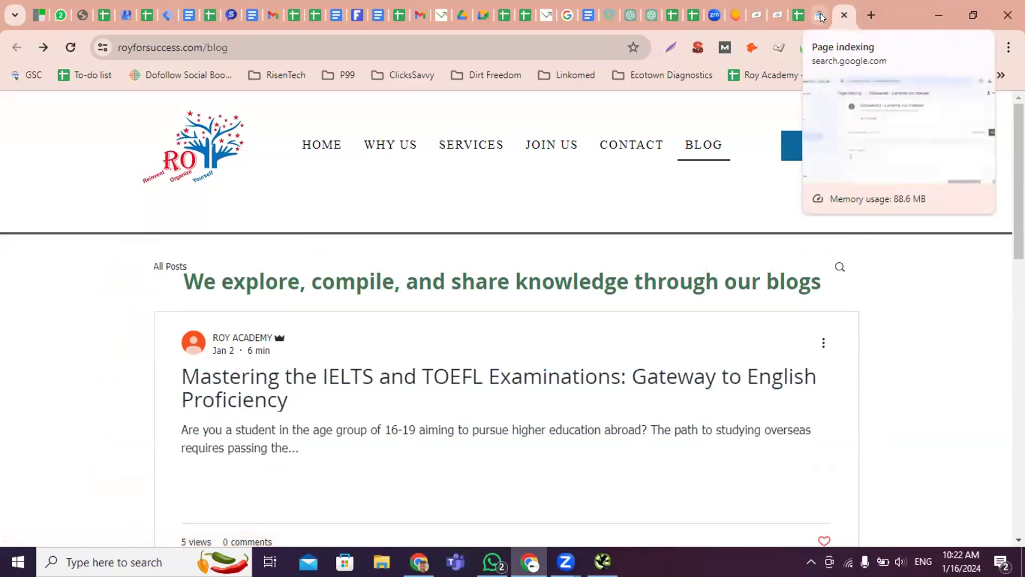
{"action": "left_click", "coordinate": [821, 17]}
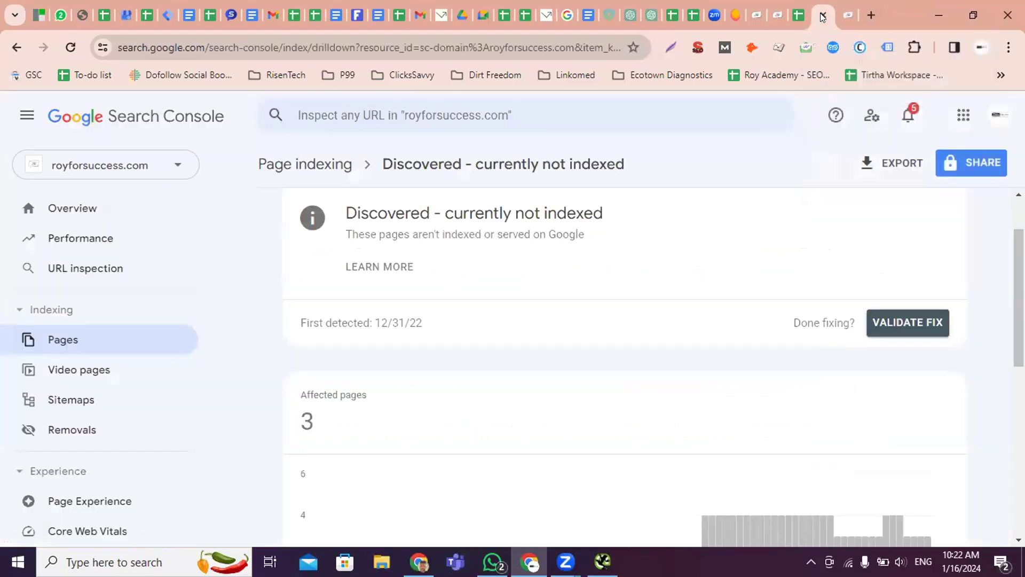
{"action": "left_click", "coordinate": [847, 19]}
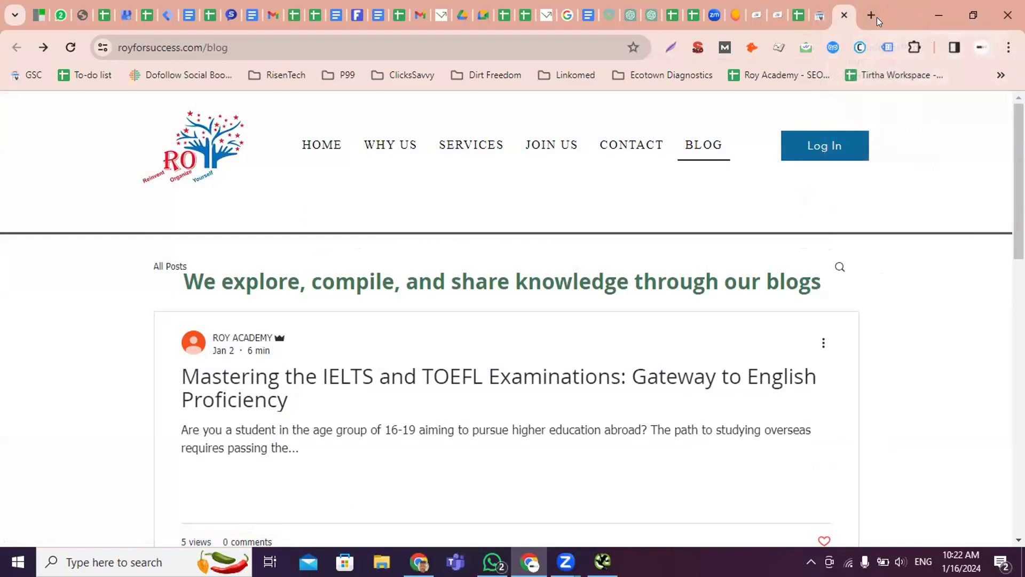
{"action": "mouse_move", "coordinate": [499, 139]}
{"action": "left_click", "coordinate": [821, 16]}
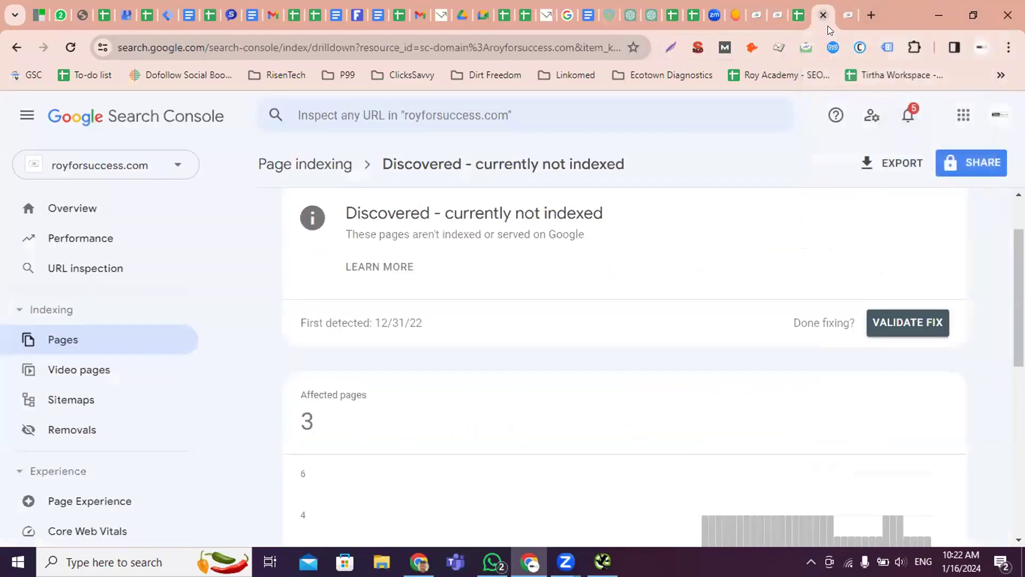
{"action": "left_click", "coordinate": [840, 21]}
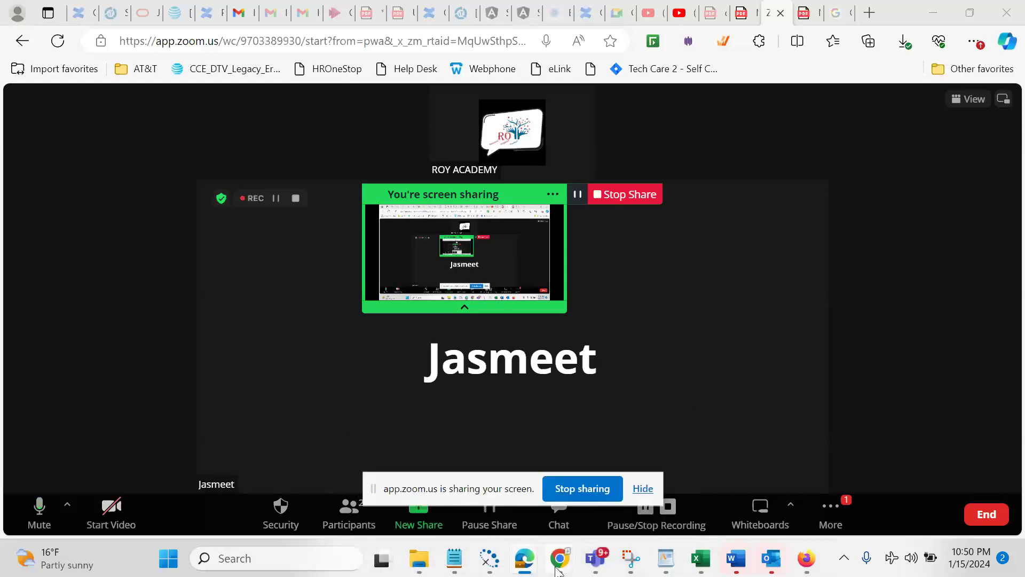
Switch to the Chrome window with the royforsuccess.com Wix dashboard and open the blog's Categories page
{"action": "mouse_move", "coordinate": [558, 569]}
{"action": "left_click", "coordinate": [527, 482]}
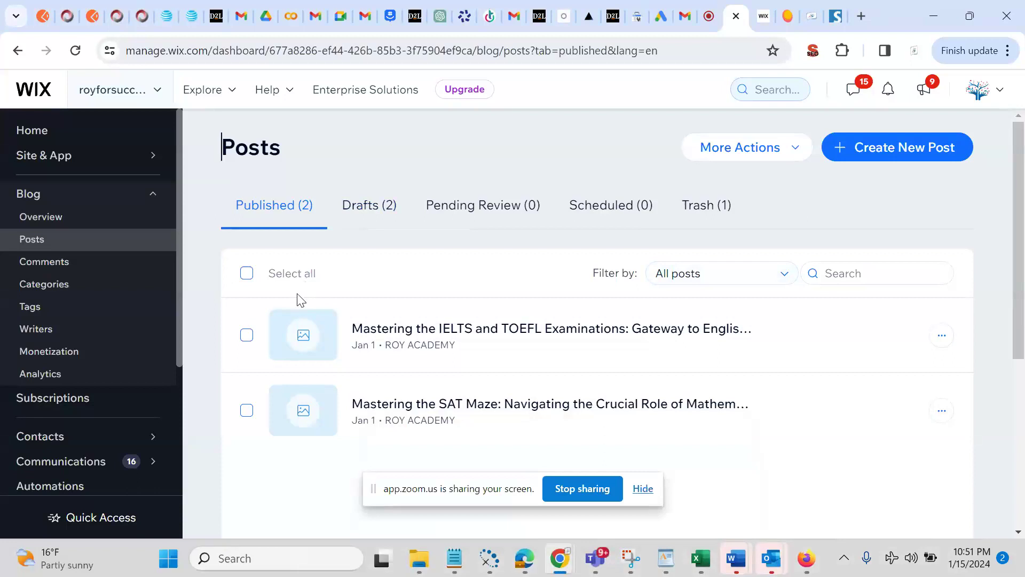
{"action": "left_click", "coordinate": [61, 198]}
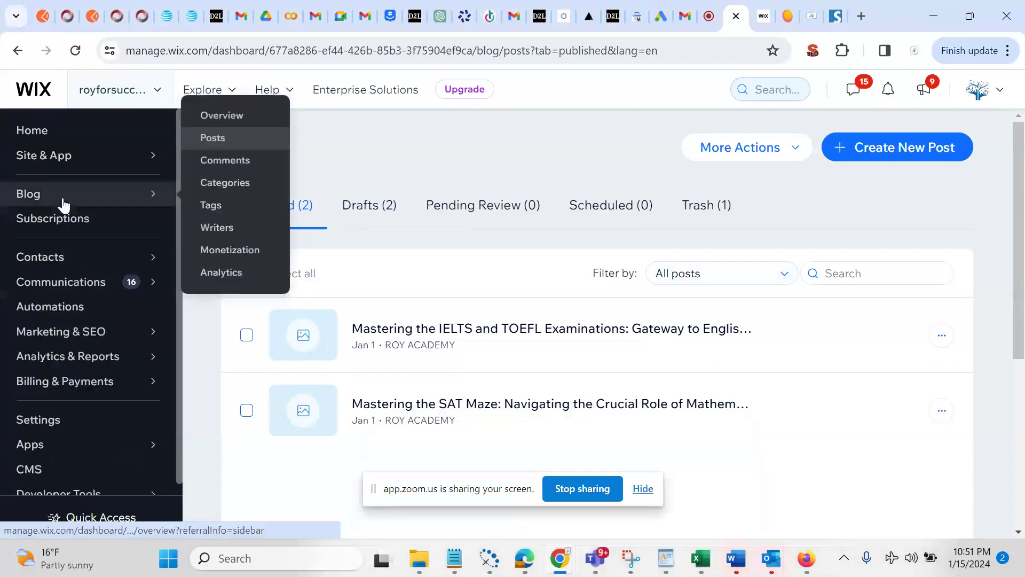
{"action": "left_click", "coordinate": [32, 202]}
{"action": "left_click", "coordinate": [36, 225]}
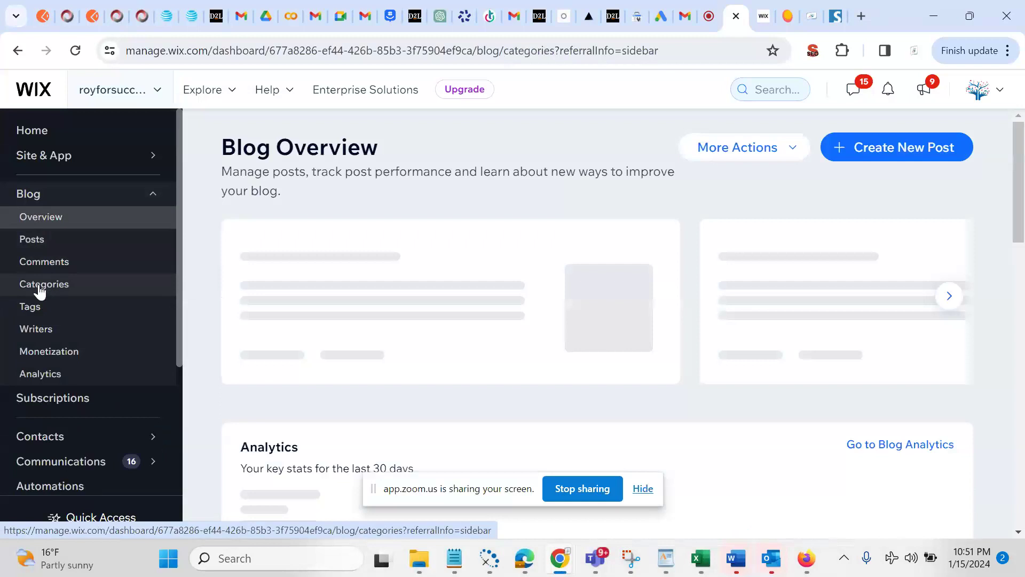
{"action": "left_click", "coordinate": [40, 291]}
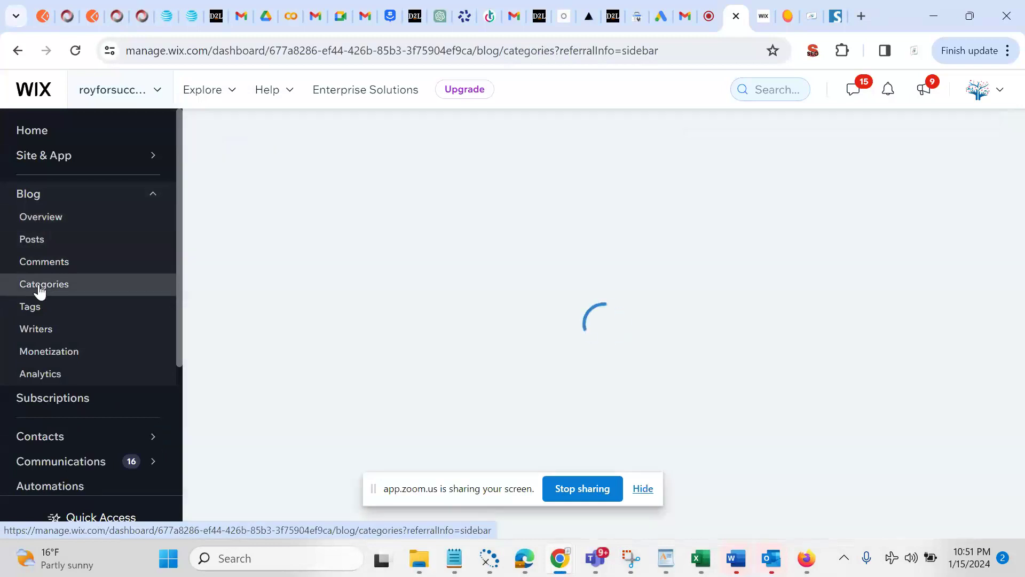
Hide the screen-sharing notice, view the form for a new blog category, and cancel it without saving
{"action": "left_click", "coordinate": [643, 489]}
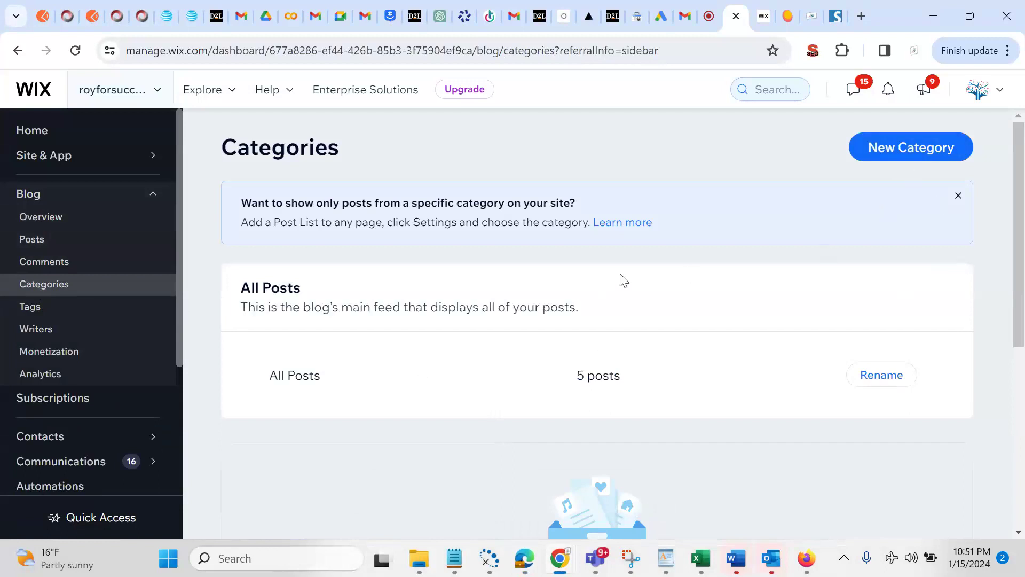
{"action": "left_click", "coordinate": [897, 162]}
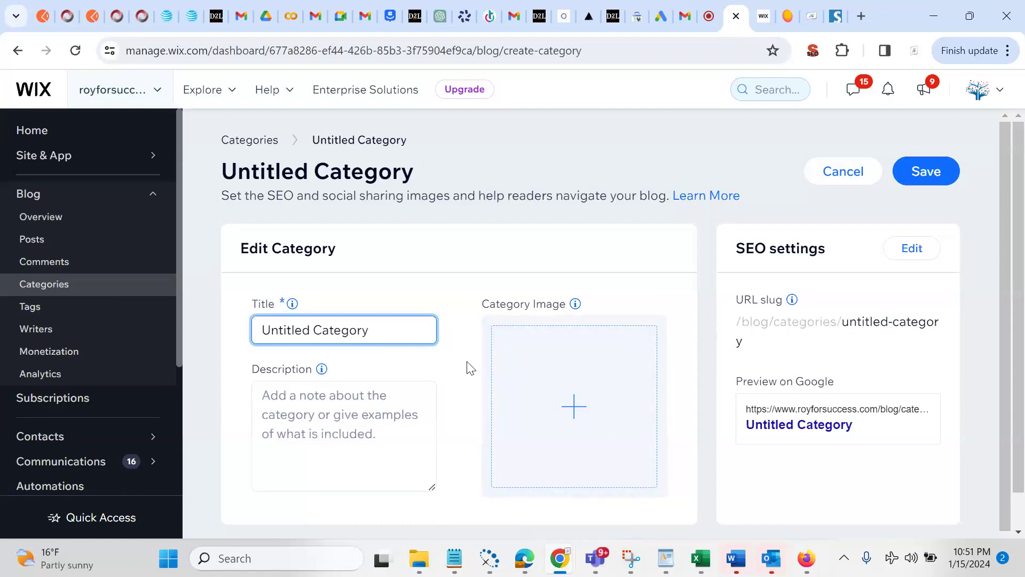
{"action": "left_click", "coordinate": [842, 177]}
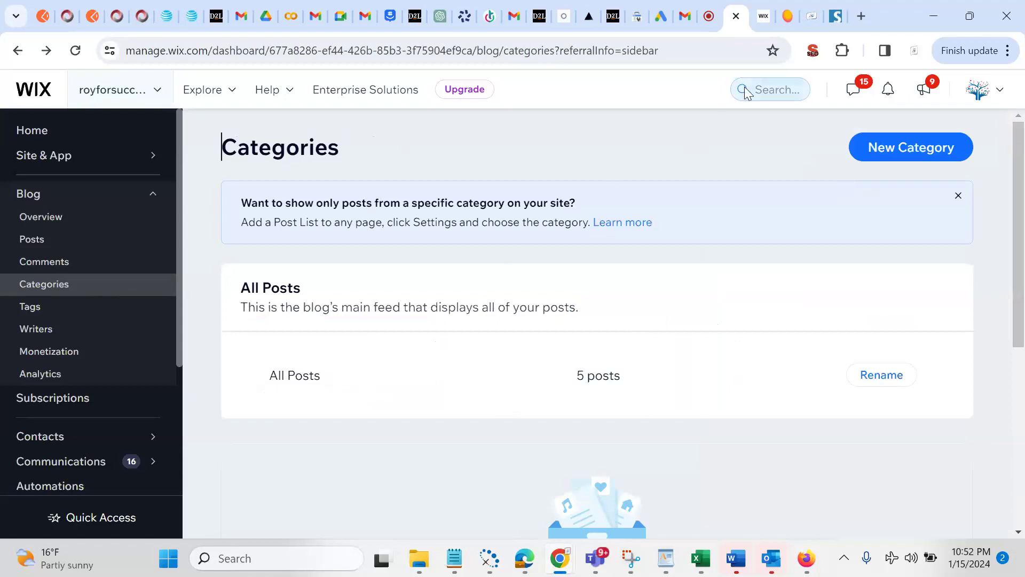
Switch to the Wix editor, open the SERVICES page, and bring up the manager for the site's pages
{"action": "left_click", "coordinate": [764, 17]}
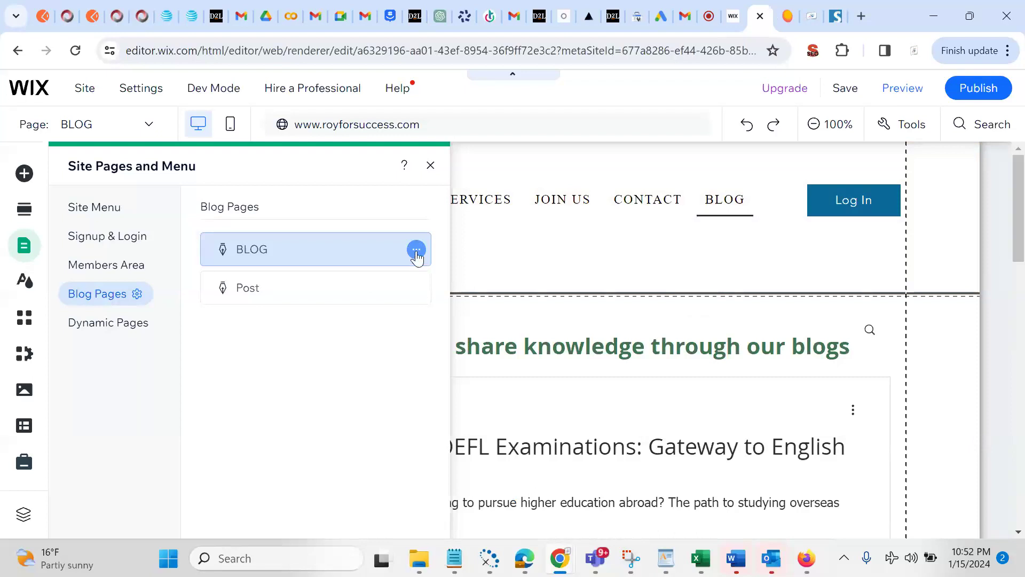
{"action": "left_click", "coordinate": [147, 132]}
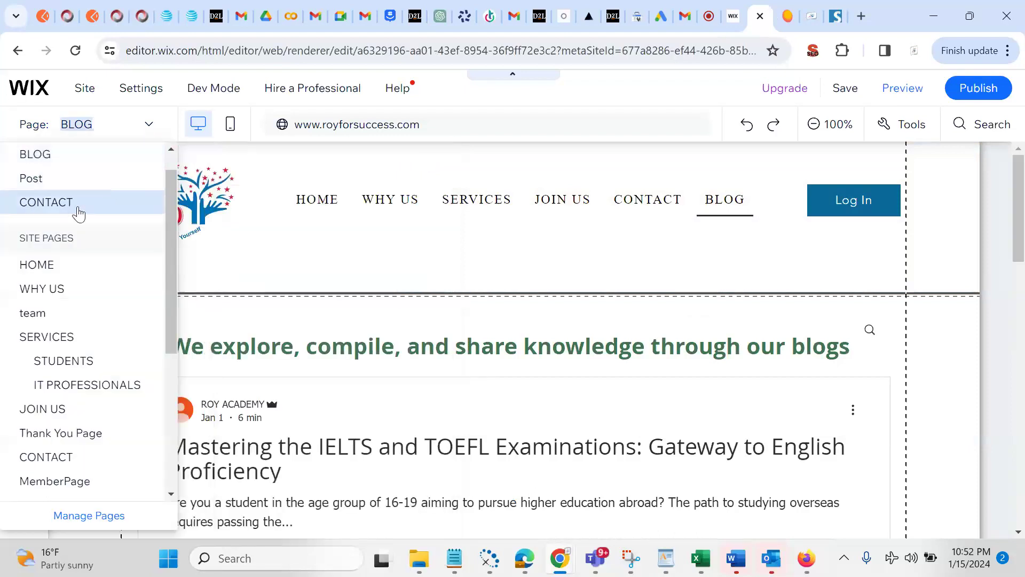
{"action": "left_click", "coordinate": [50, 339]}
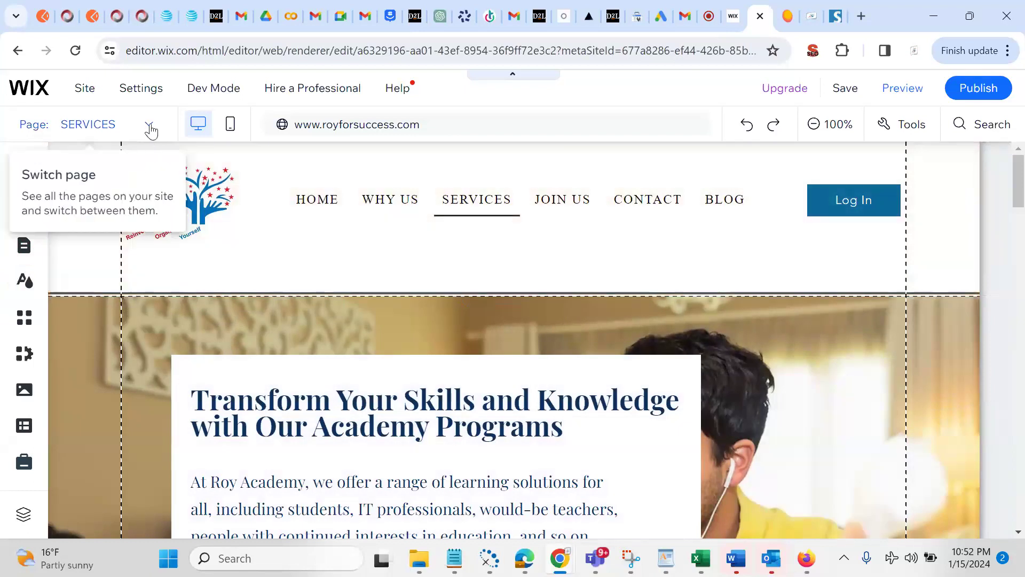
{"action": "left_click", "coordinate": [149, 126]}
{"action": "left_click", "coordinate": [89, 516]}
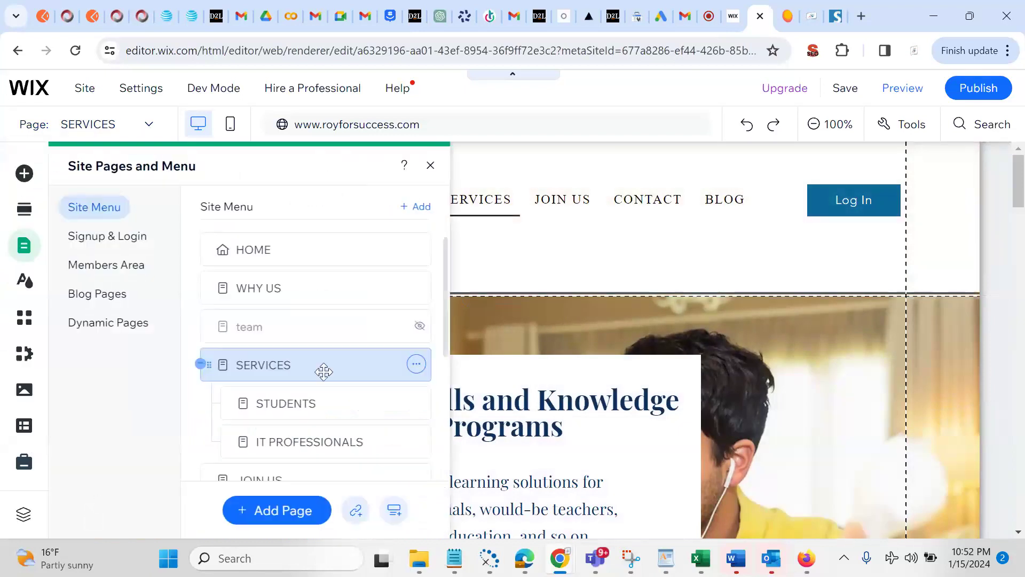
View the structured data markup and robots meta tag options in the SERVICES page's advanced SEO settings
{"action": "left_click", "coordinate": [415, 364]}
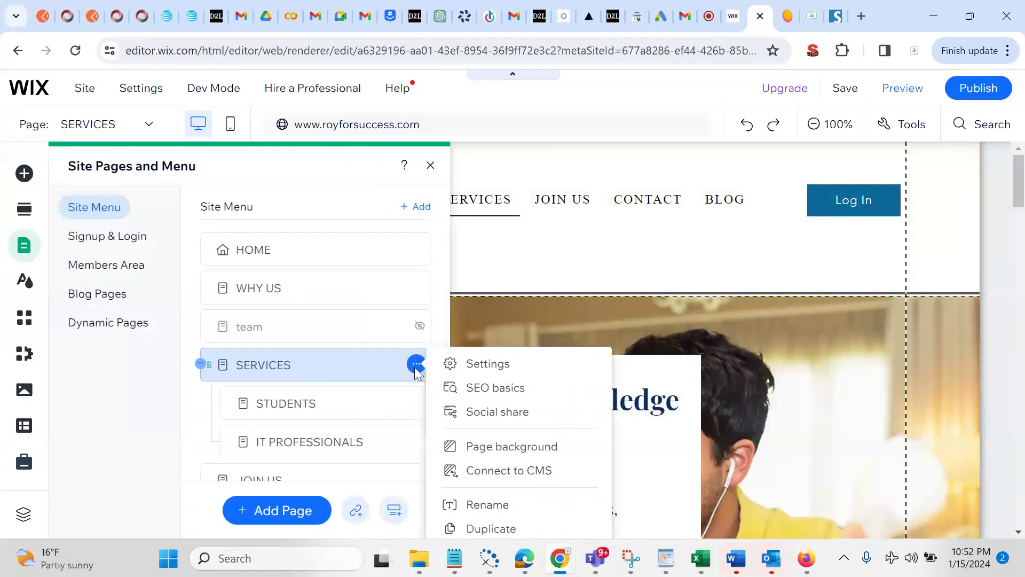
{"action": "left_click", "coordinate": [493, 388]}
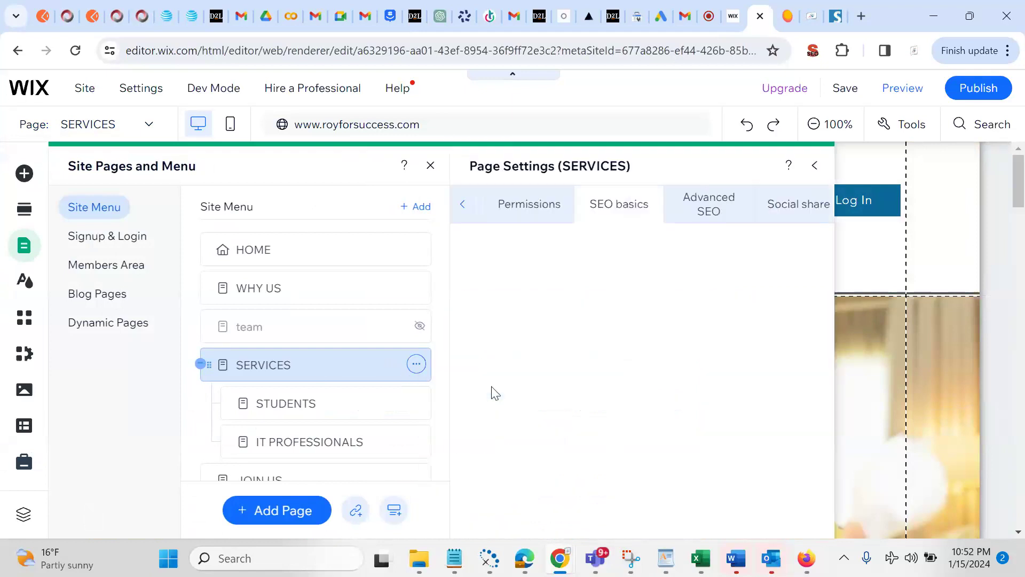
{"action": "left_click", "coordinate": [696, 215]}
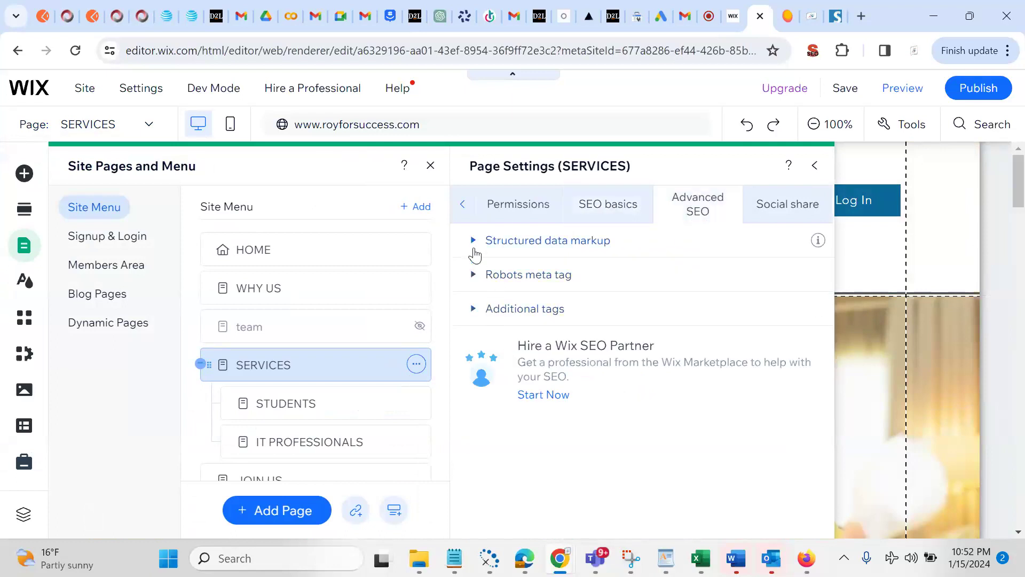
{"action": "left_click", "coordinate": [476, 251]}
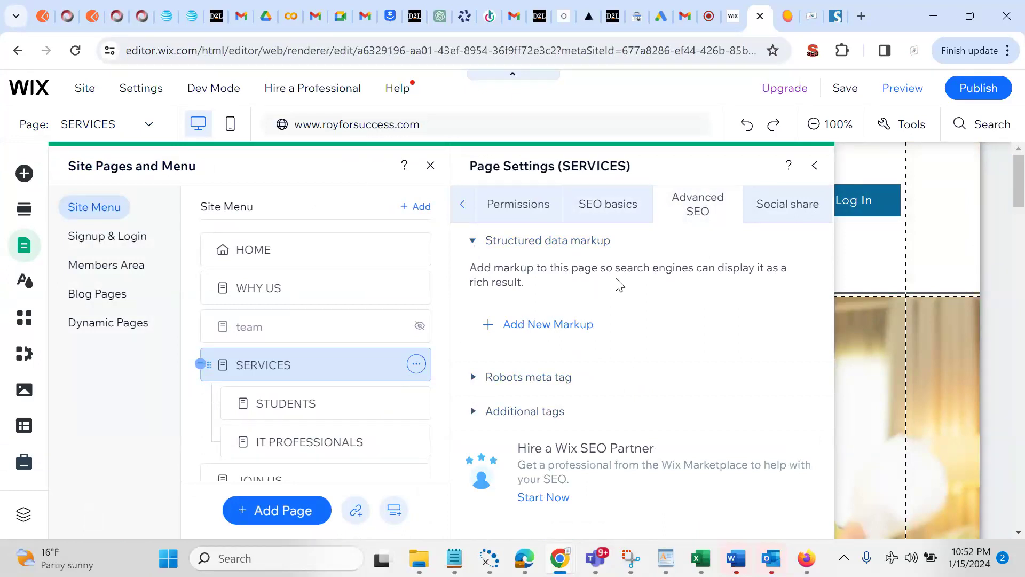
{"action": "left_click", "coordinate": [471, 379]}
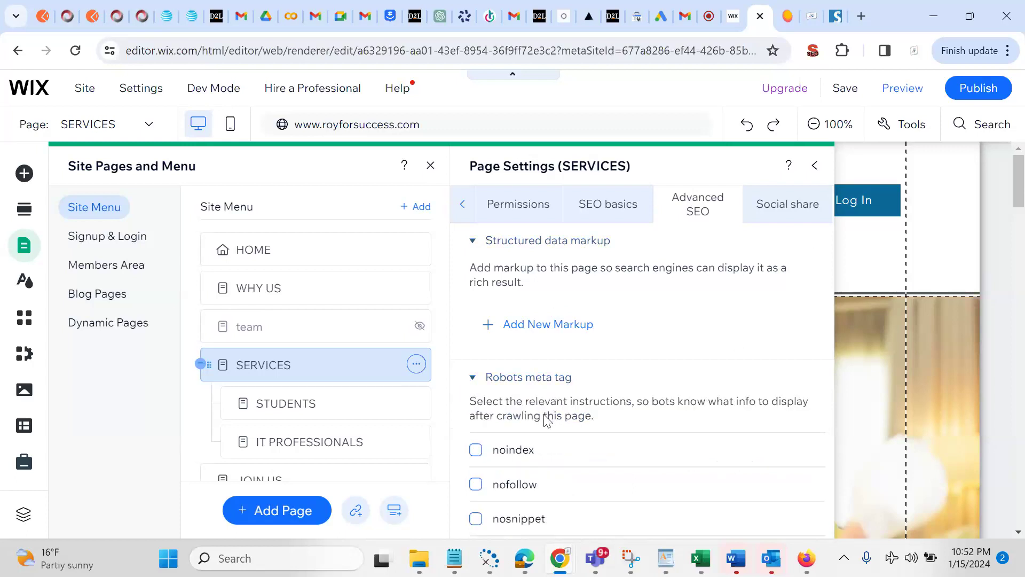
{"action": "left_click", "coordinate": [472, 380]}
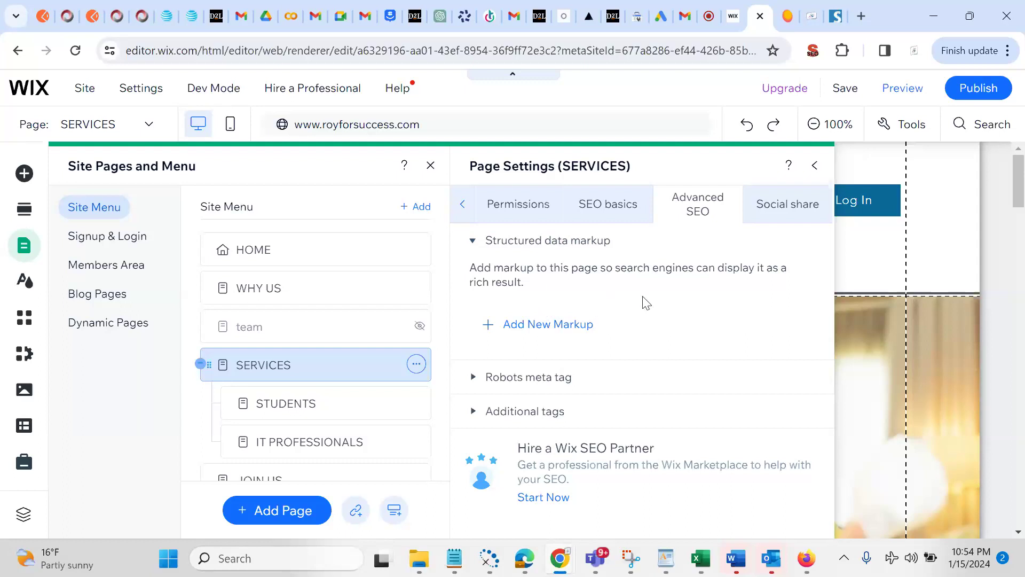
Open the STUDENTS page's advanced SEO settings and expand its structured data markup section
{"action": "left_click", "coordinate": [288, 404]}
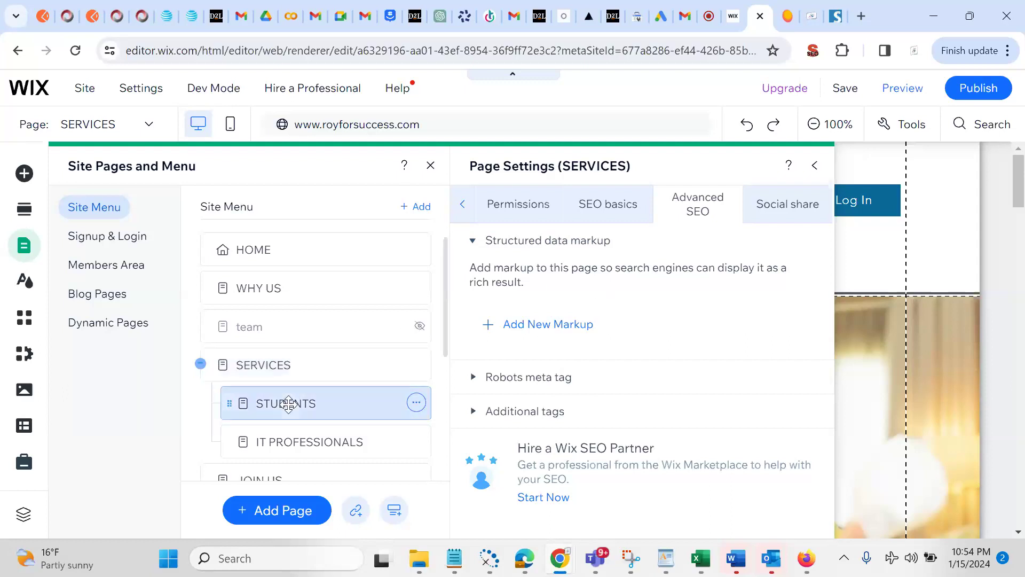
{"action": "left_click", "coordinate": [416, 404]}
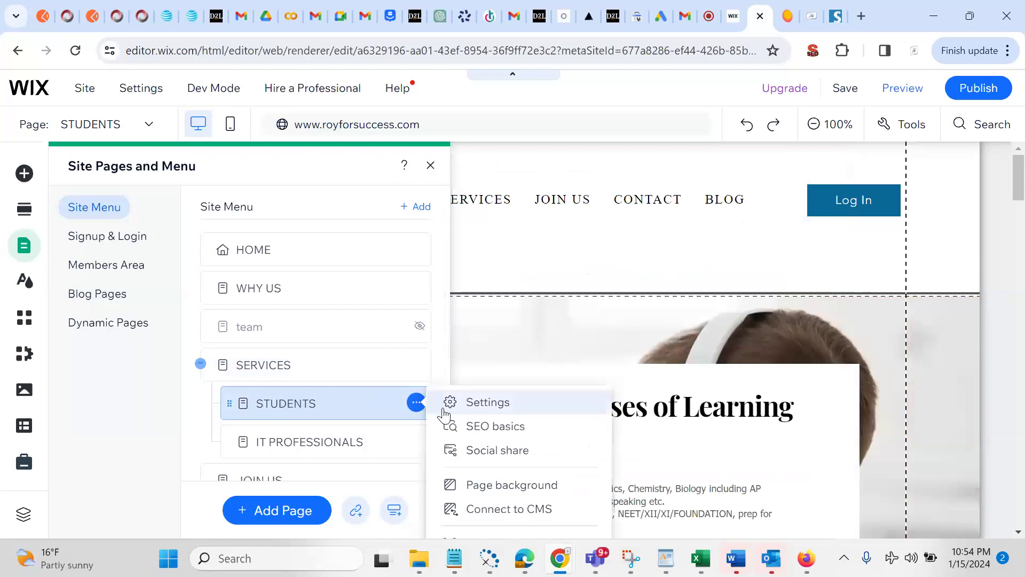
{"action": "left_click", "coordinate": [482, 427]}
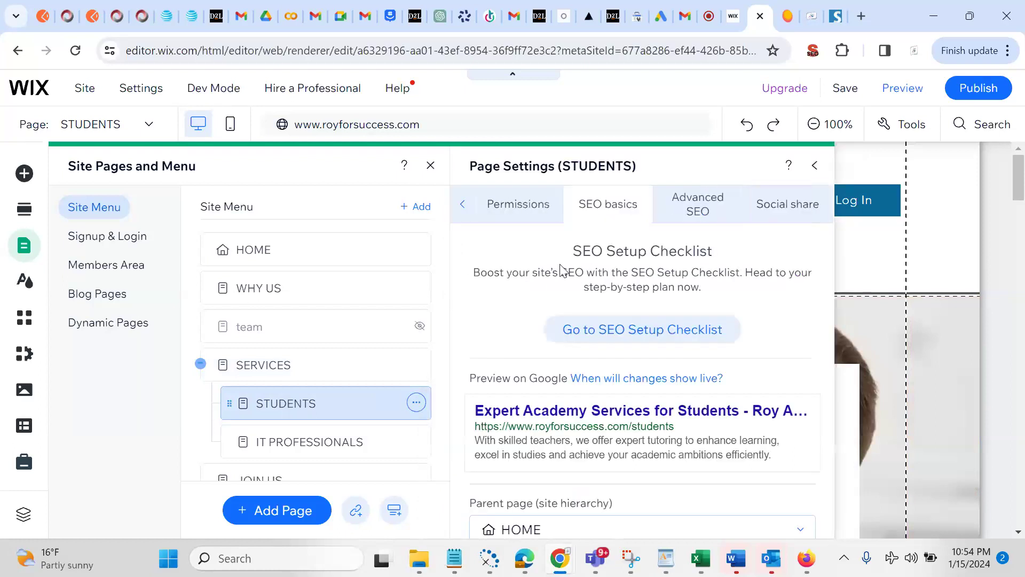
{"action": "left_click", "coordinate": [691, 213]}
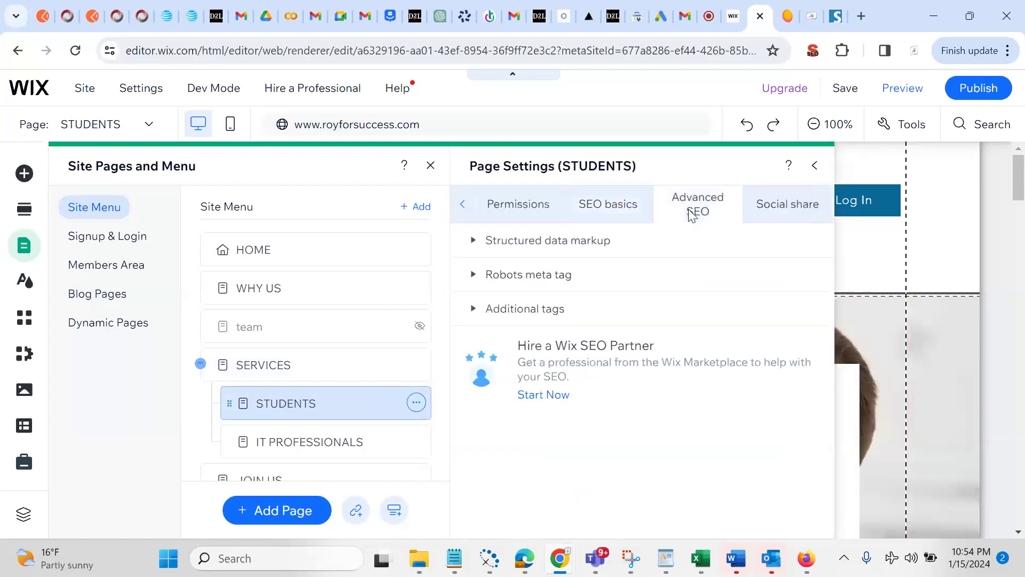
{"action": "left_click", "coordinate": [473, 244]}
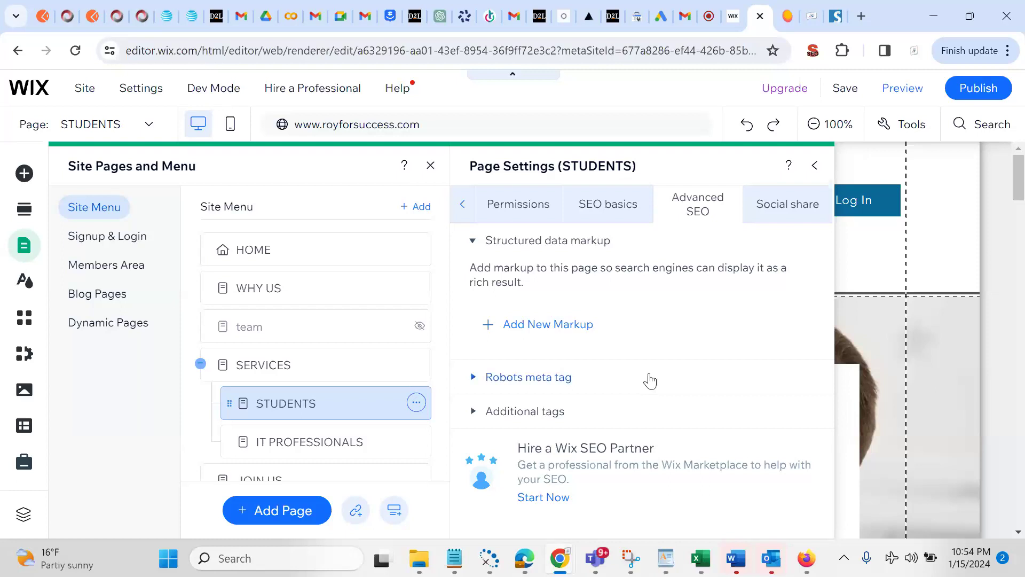
Check the Zoom meeting window in Edge and return to the Wix editor in Chrome
{"action": "mouse_move", "coordinate": [562, 563]}
{"action": "mouse_move", "coordinate": [525, 561]}
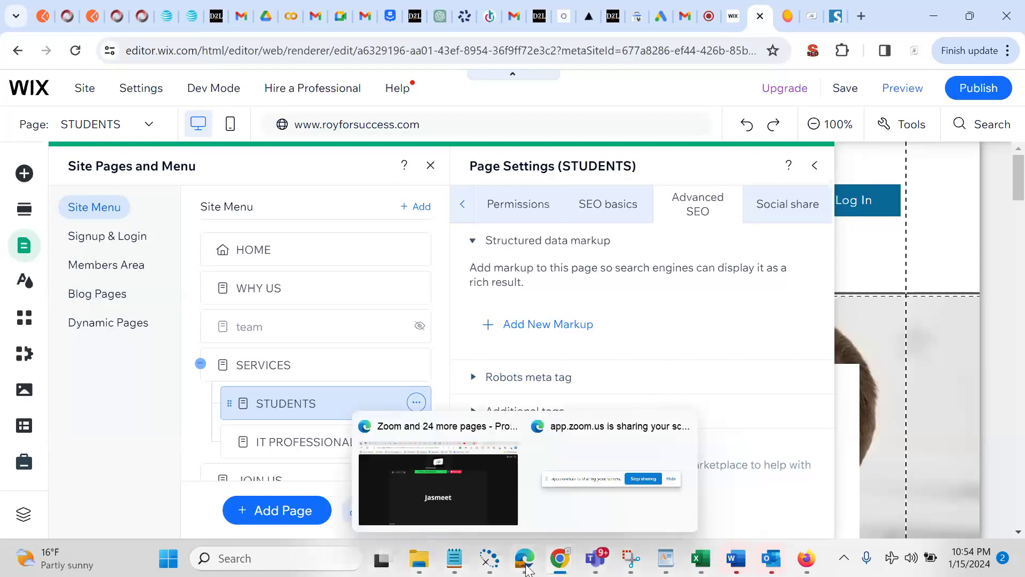
{"action": "left_click", "coordinate": [453, 484]}
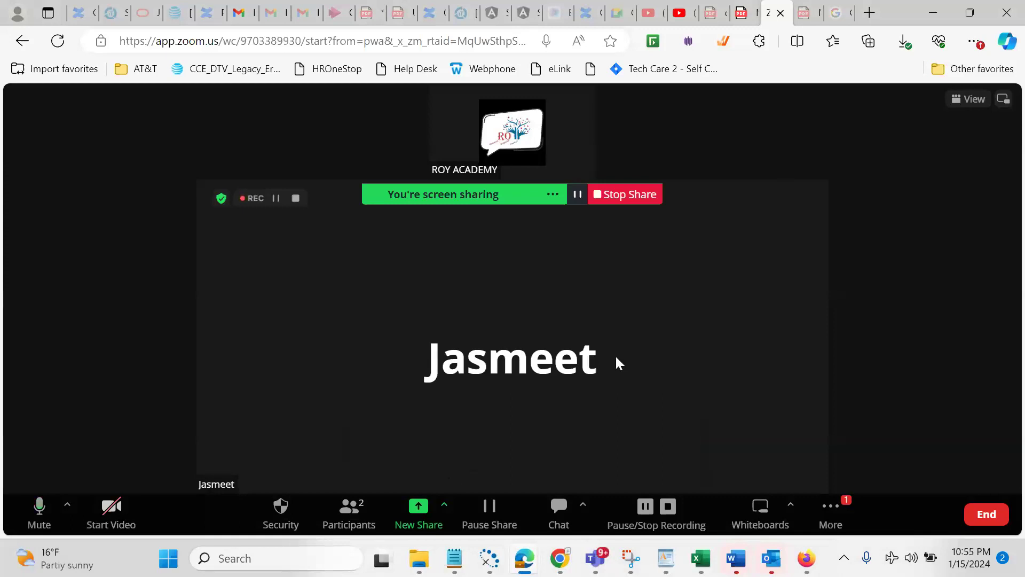
{"action": "mouse_move", "coordinate": [560, 558]}
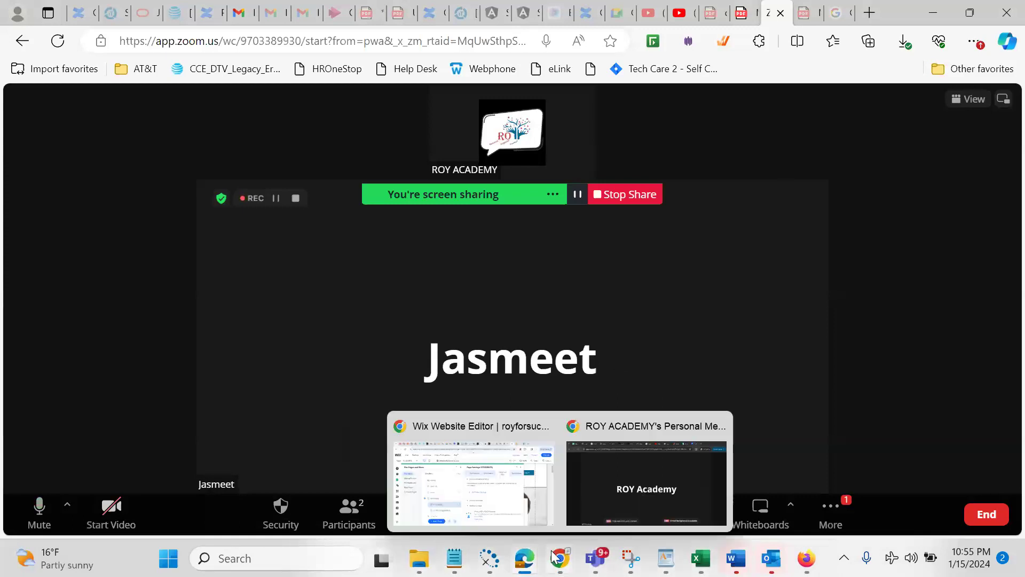
{"action": "left_click", "coordinate": [506, 456]}
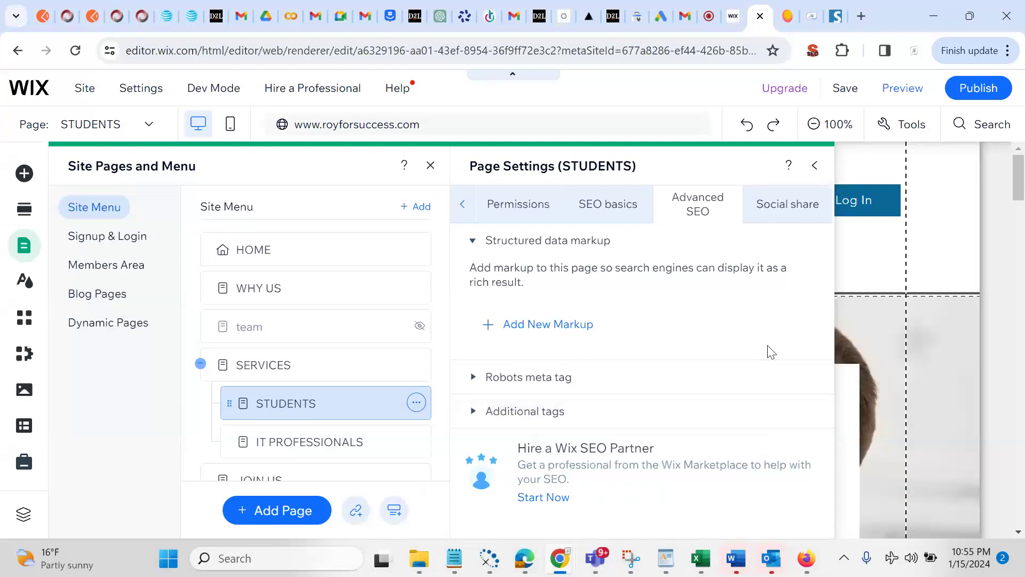
Look through the STUDENTS page's social share, SEO basics, permissions, page info and layout settings
{"action": "left_click", "coordinate": [782, 219]}
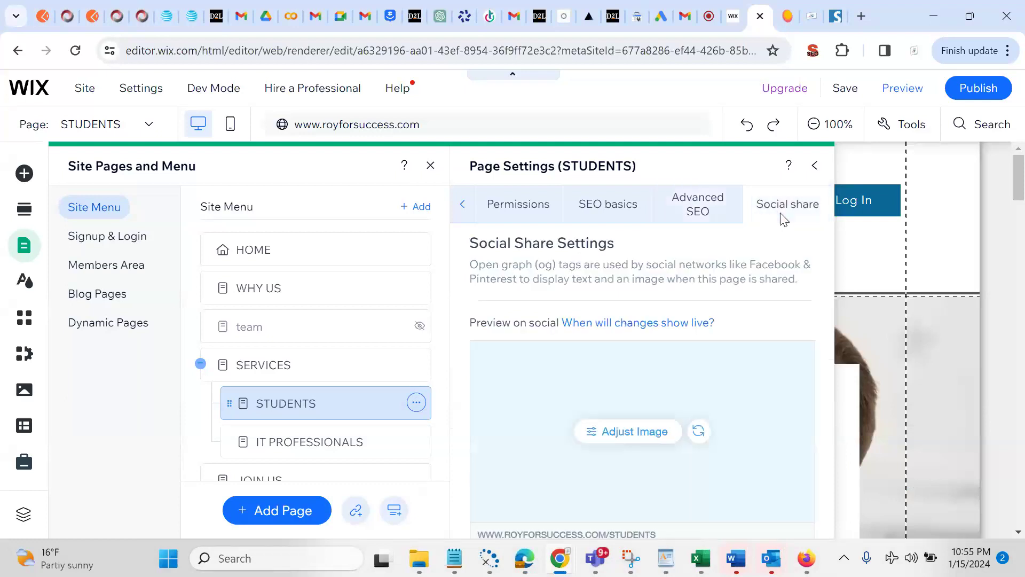
{"action": "left_click", "coordinate": [603, 202]}
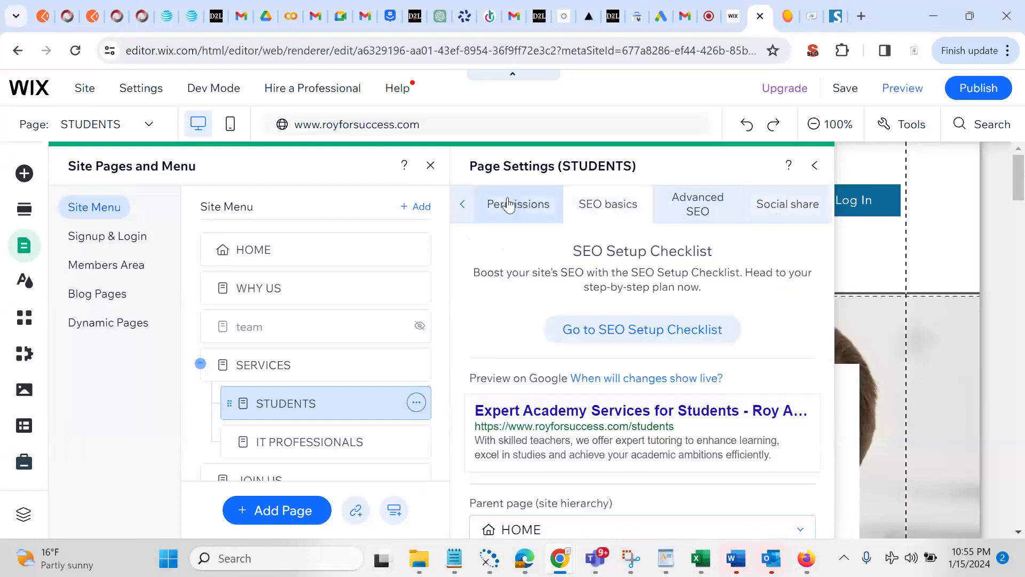
{"action": "left_click", "coordinate": [508, 204]}
{"action": "left_click", "coordinate": [489, 205]}
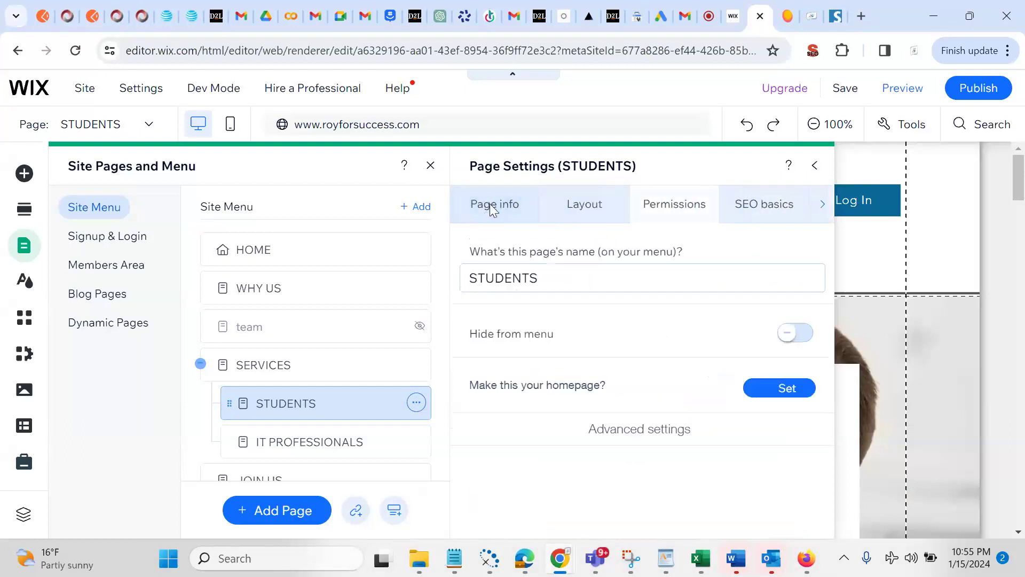
{"action": "left_click", "coordinate": [580, 214]}
{"action": "left_click", "coordinate": [745, 222]}
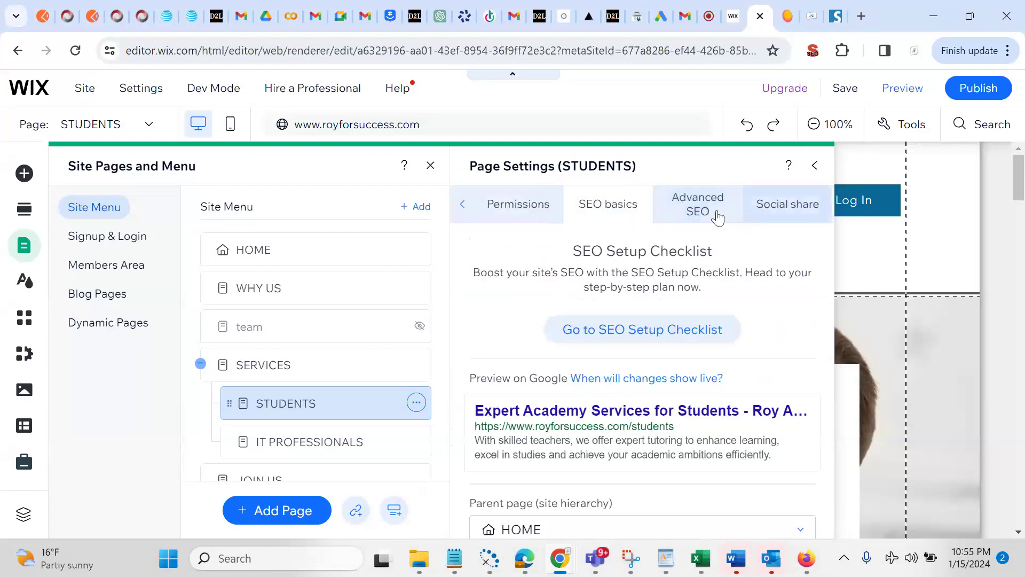
View the form for adding new structured data markup to the STUDENTS page, and cancel it without saving
{"action": "left_click", "coordinate": [709, 215]}
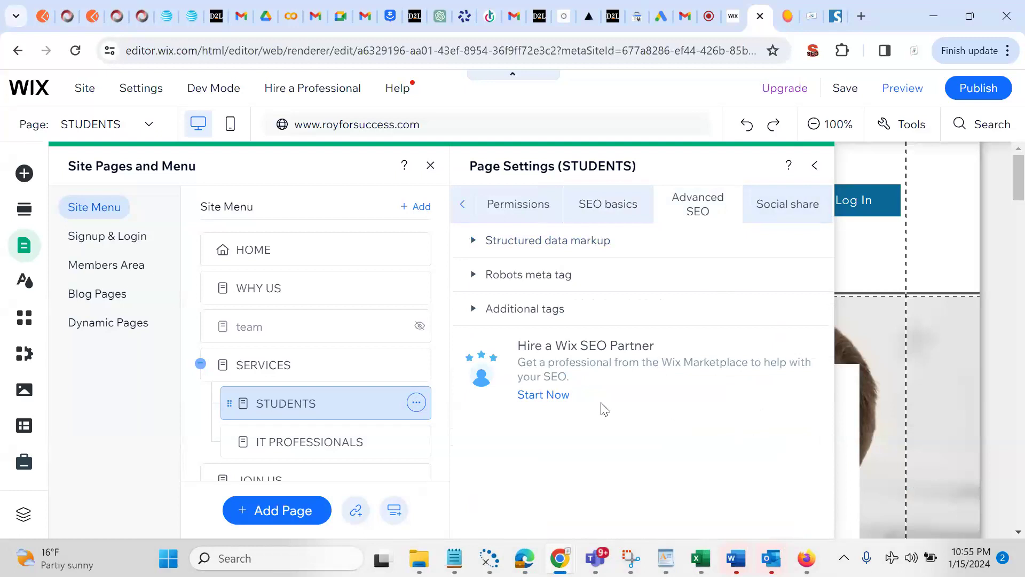
{"action": "left_click", "coordinate": [474, 248]}
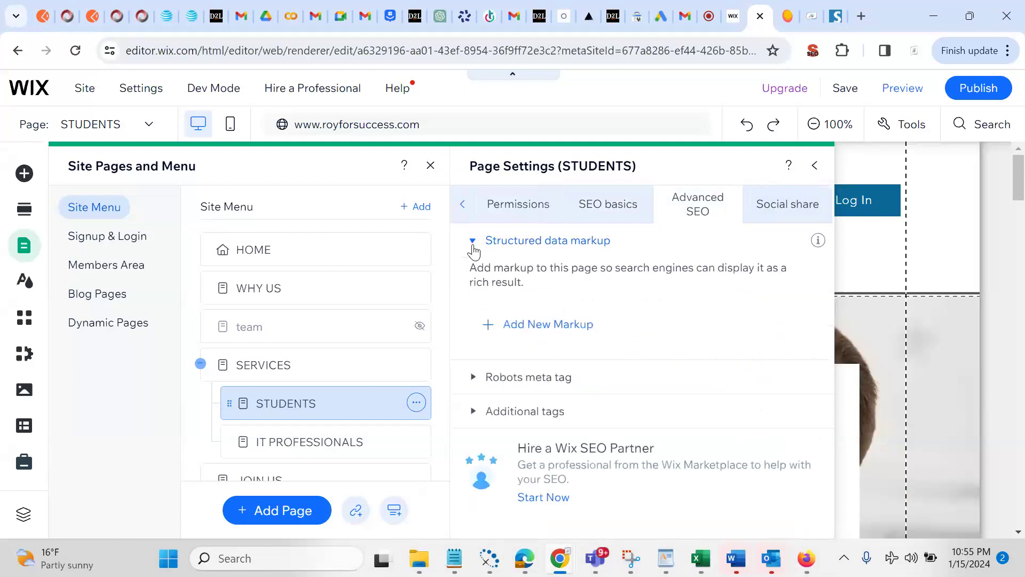
{"action": "left_click", "coordinate": [536, 334]}
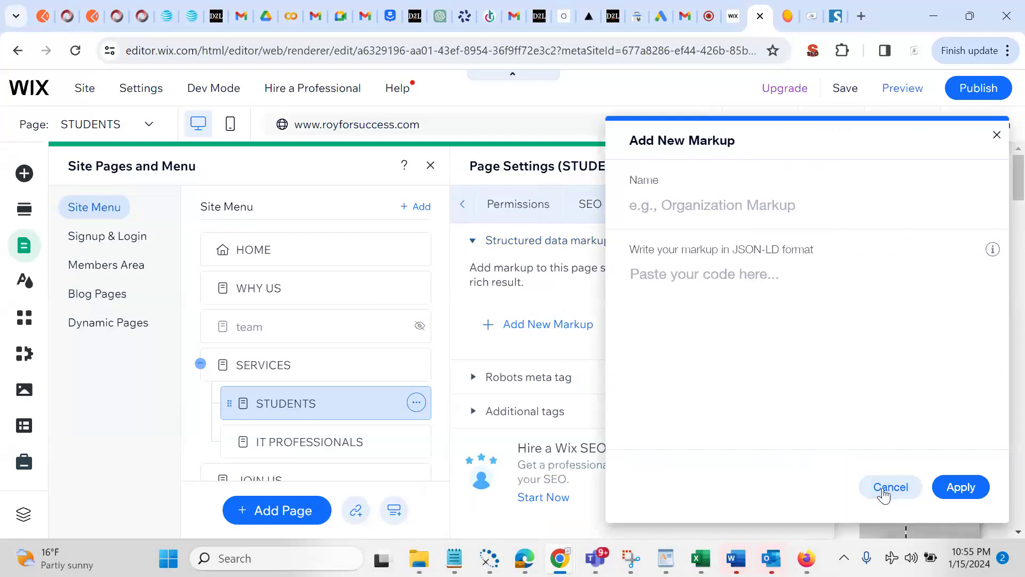
{"action": "left_click", "coordinate": [885, 490]}
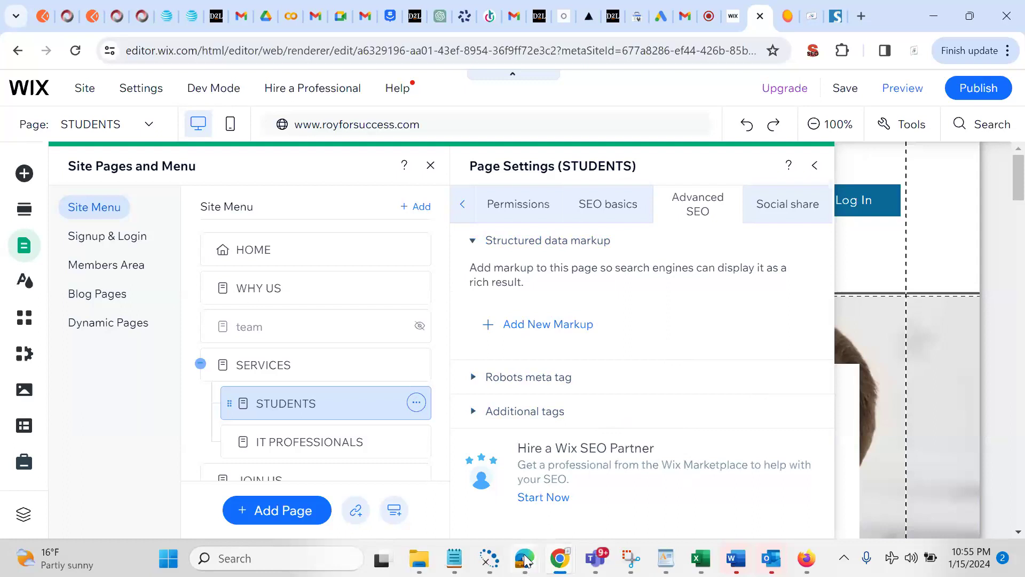
Switch to the Zoom meeting in Edge, mute and unmute the microphone, and stop sharing the screen
{"action": "mouse_move", "coordinate": [525, 560]}
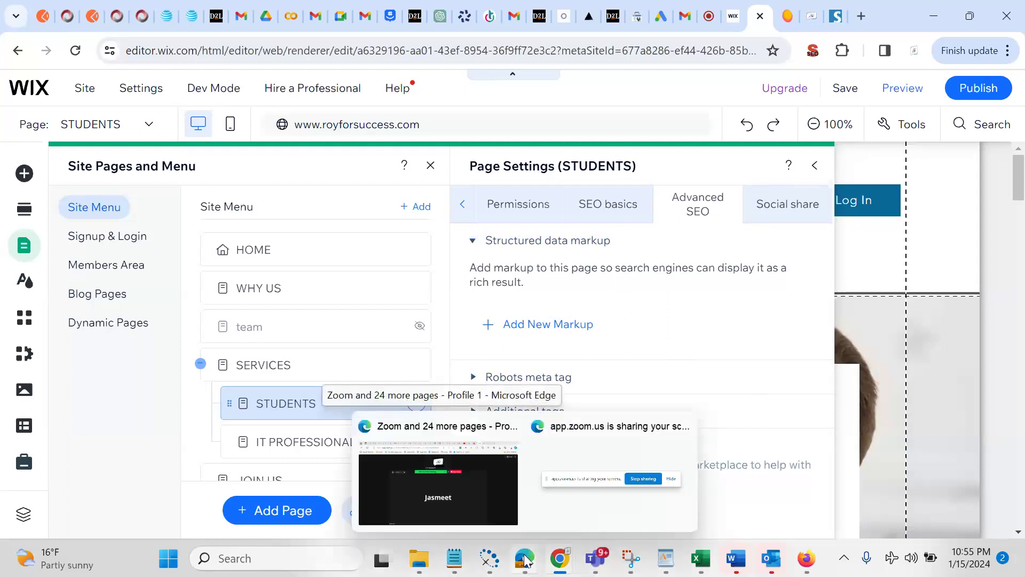
{"action": "left_click", "coordinate": [475, 498]}
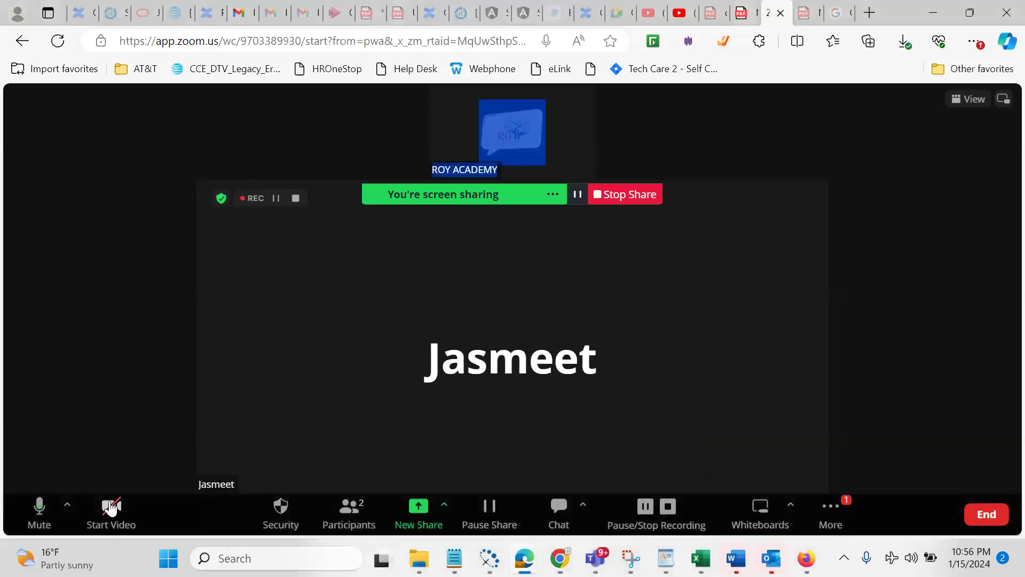
{"action": "left_click", "coordinate": [40, 510]}
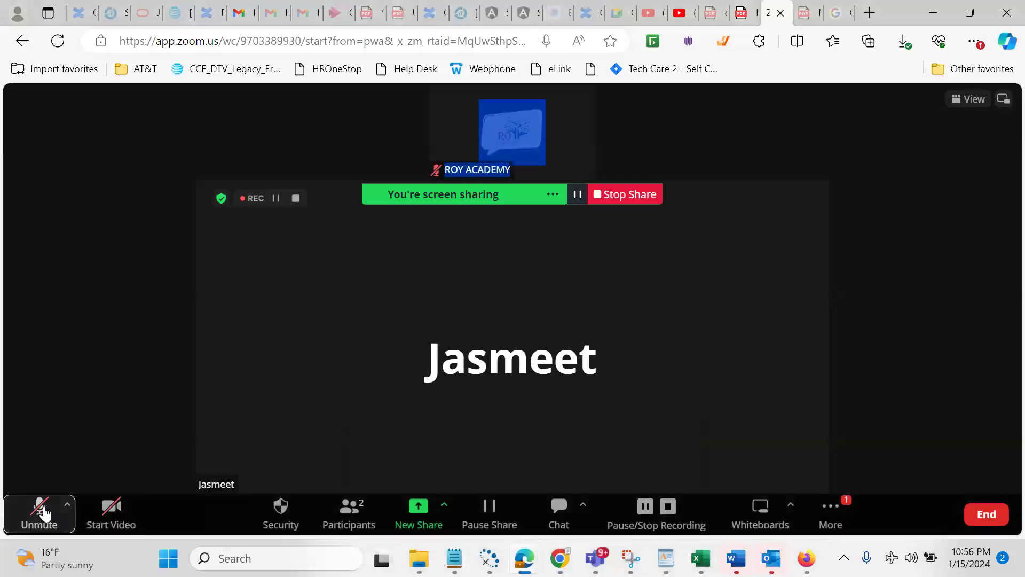
{"action": "left_click", "coordinate": [100, 389]}
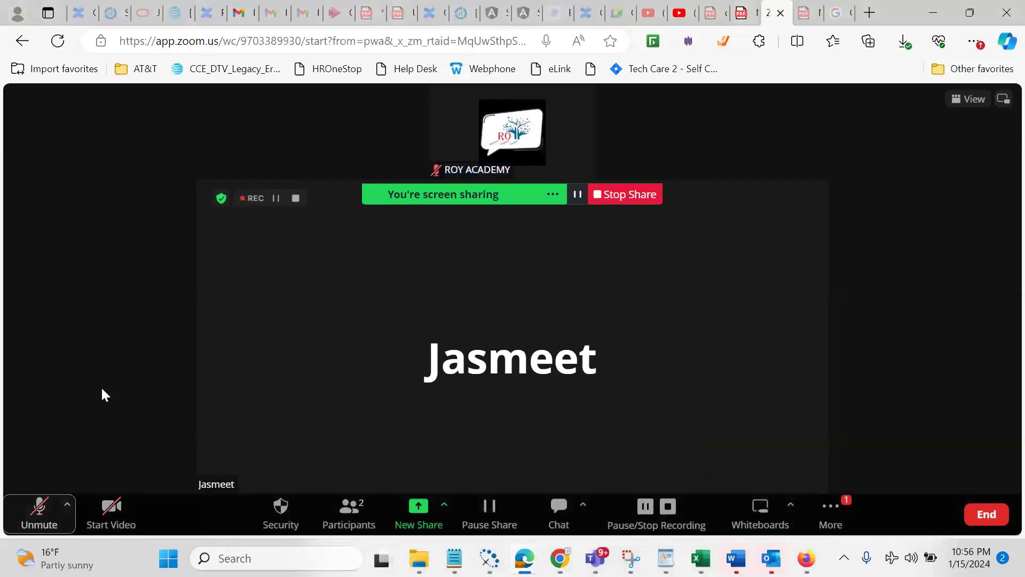
{"action": "left_click", "coordinate": [51, 511]}
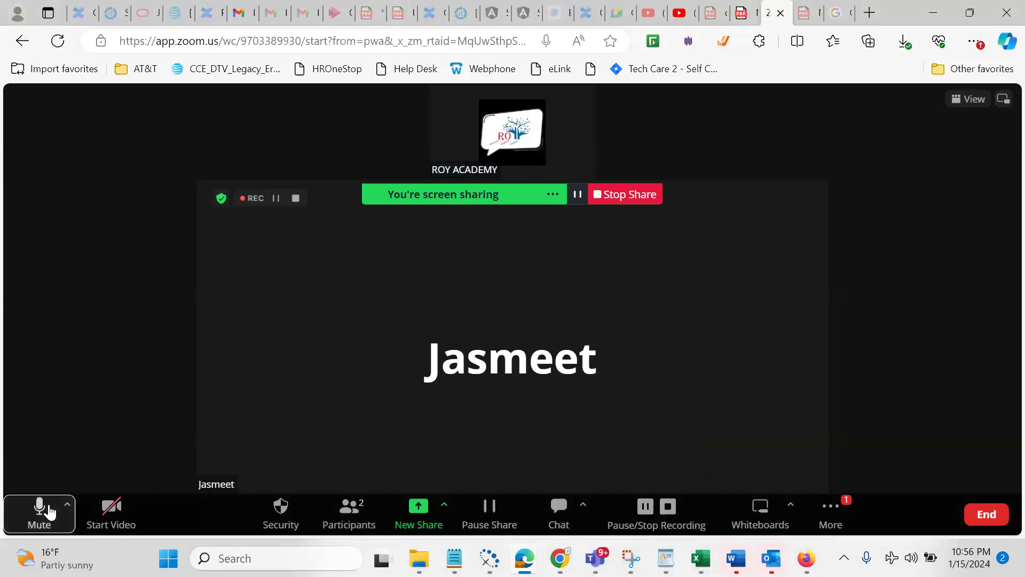
{"action": "left_click", "coordinate": [637, 203]}
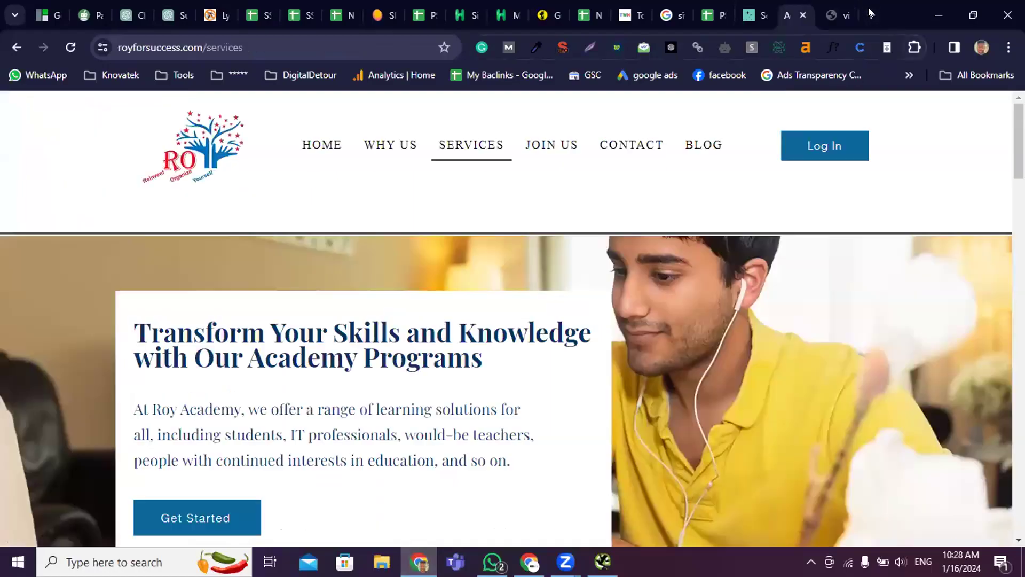
Open Google's Rich Results Test in a new tab from the saved Tools bookmarks
{"action": "key", "text": "ctrl+t"}
{"action": "left_click", "coordinate": [229, 75]}
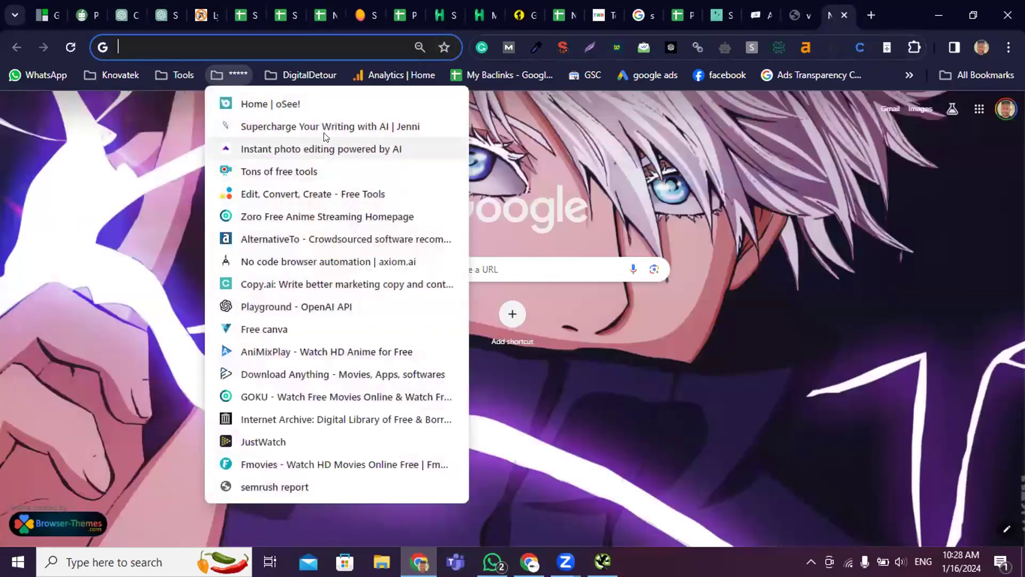
{"action": "left_click", "coordinate": [229, 75]}
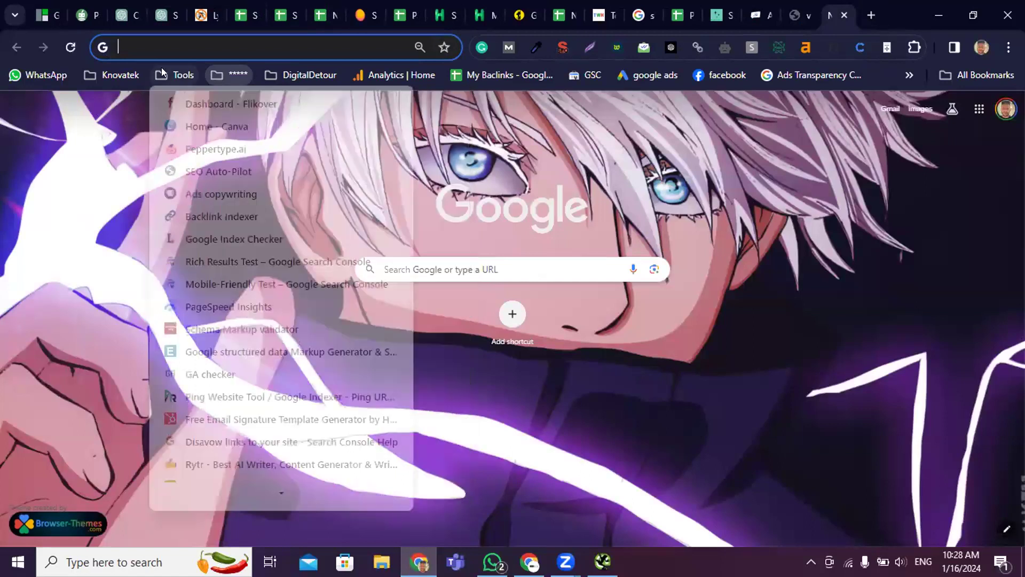
{"action": "left_click", "coordinate": [176, 75]}
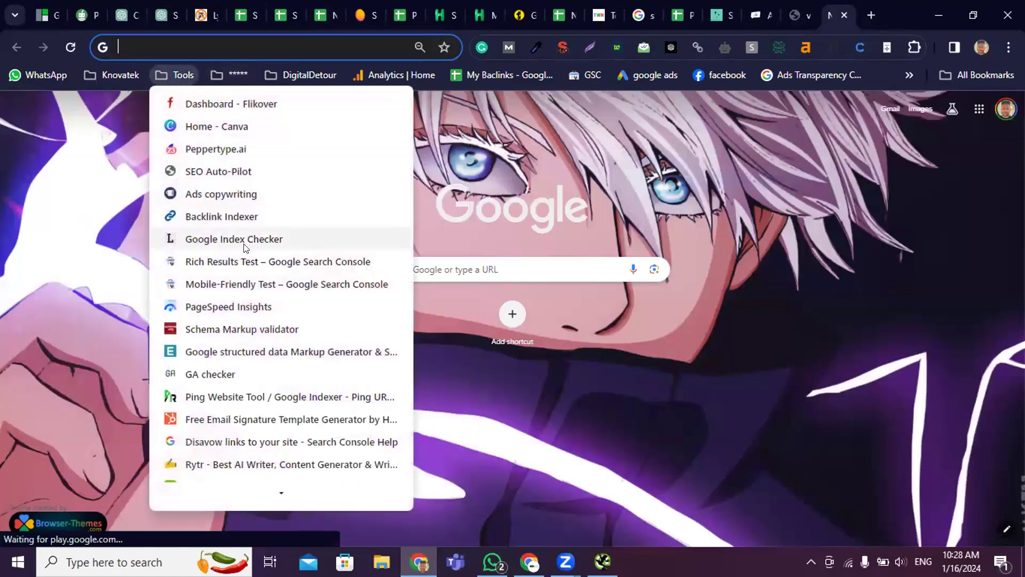
{"action": "left_click", "coordinate": [265, 261]}
Copy the address of the royforsuccess.com services page and enter it as the URL in the Rich Results Test
{"action": "left_click", "coordinate": [786, 9]}
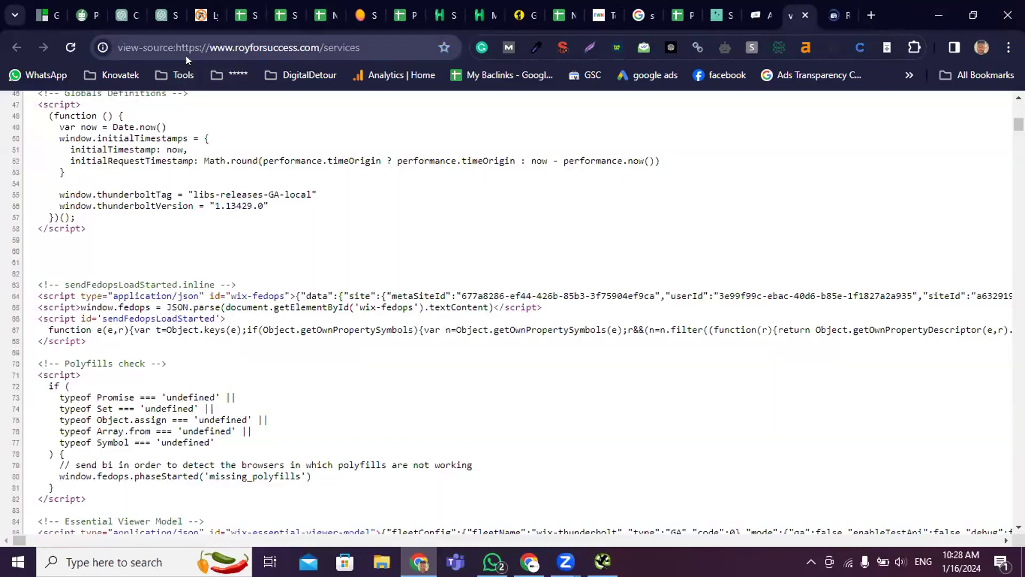
{"action": "left_click", "coordinate": [772, 10]}
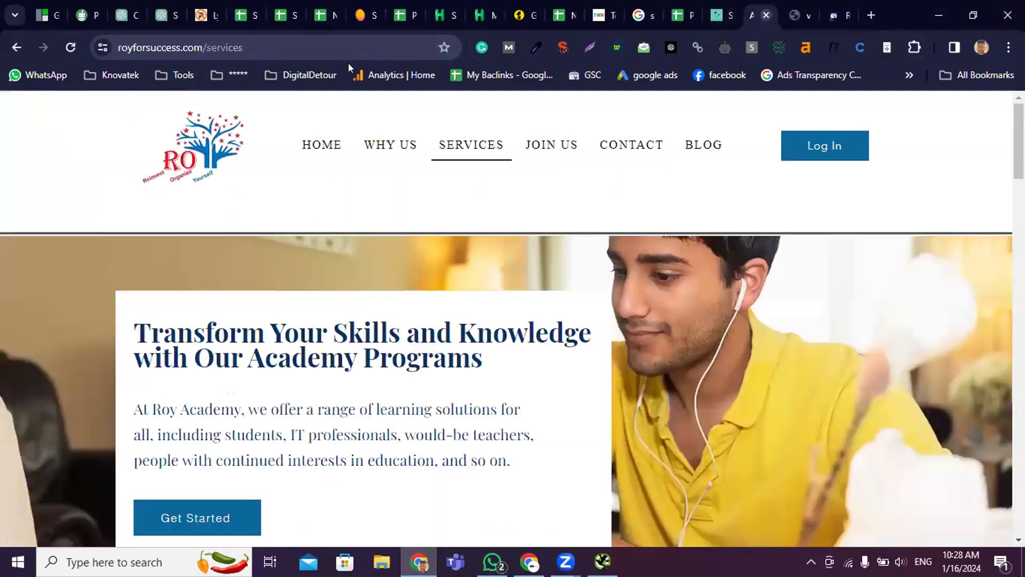
{"action": "left_click", "coordinate": [332, 47]}
{"action": "key", "text": "ctrl+c"}
{"action": "left_click", "coordinate": [831, 9]}
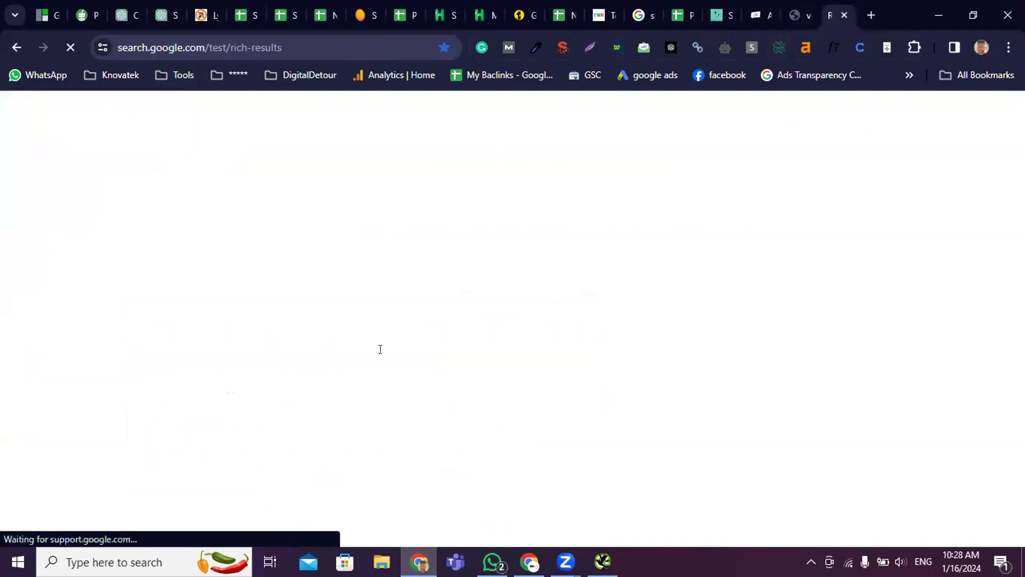
{"action": "left_click", "coordinate": [387, 345]}
{"action": "key", "text": "ctrl+v"}
Test the services page URL with Google Inspection Tool desktop and look through the test results
{"action": "left_click", "coordinate": [603, 392]}
{"action": "left_click", "coordinate": [606, 439]}
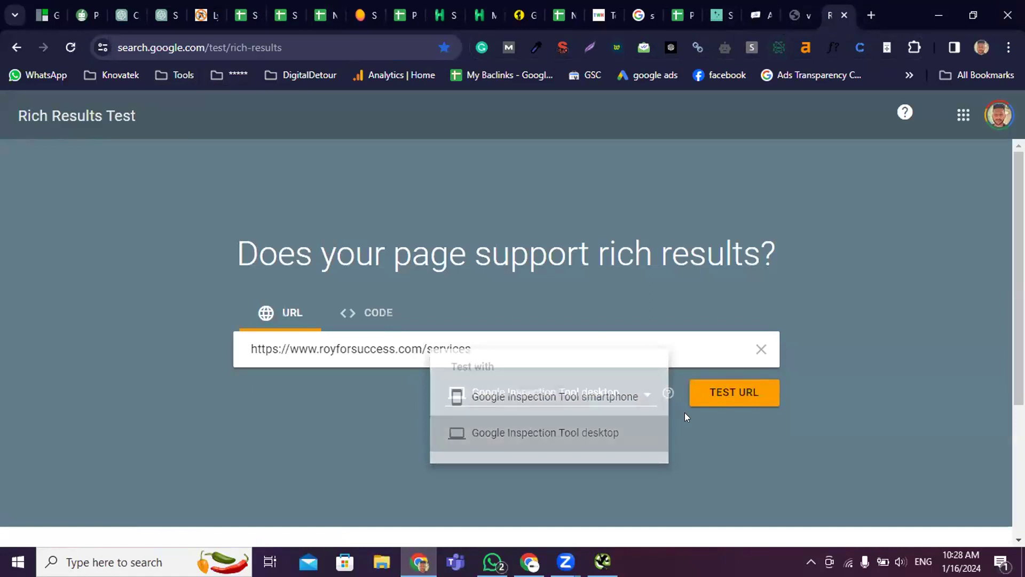
{"action": "left_click", "coordinate": [716, 394]}
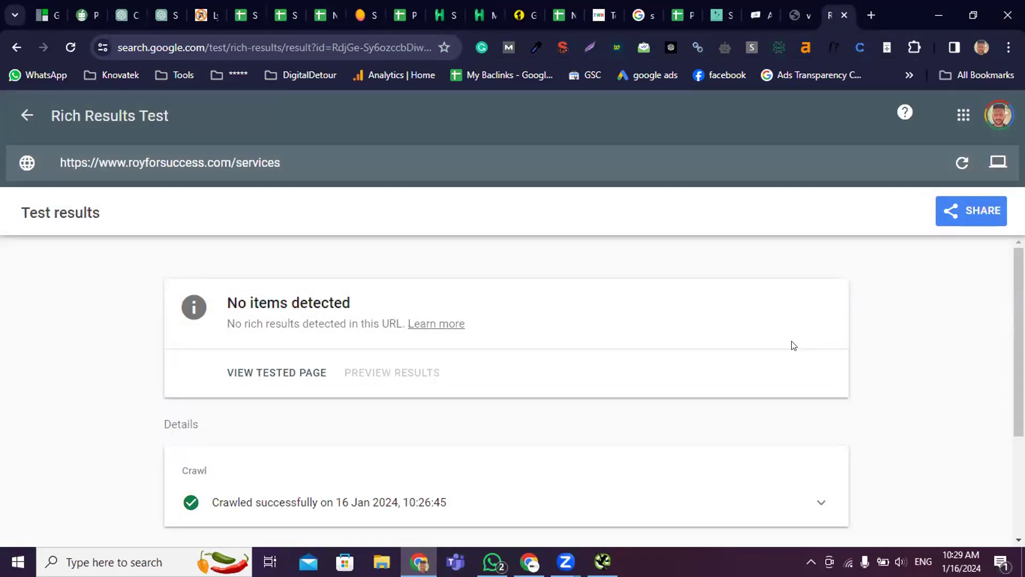
{"action": "scroll", "coordinate": [463, 378], "scroll_direction": "down", "scroll_amount": 3}
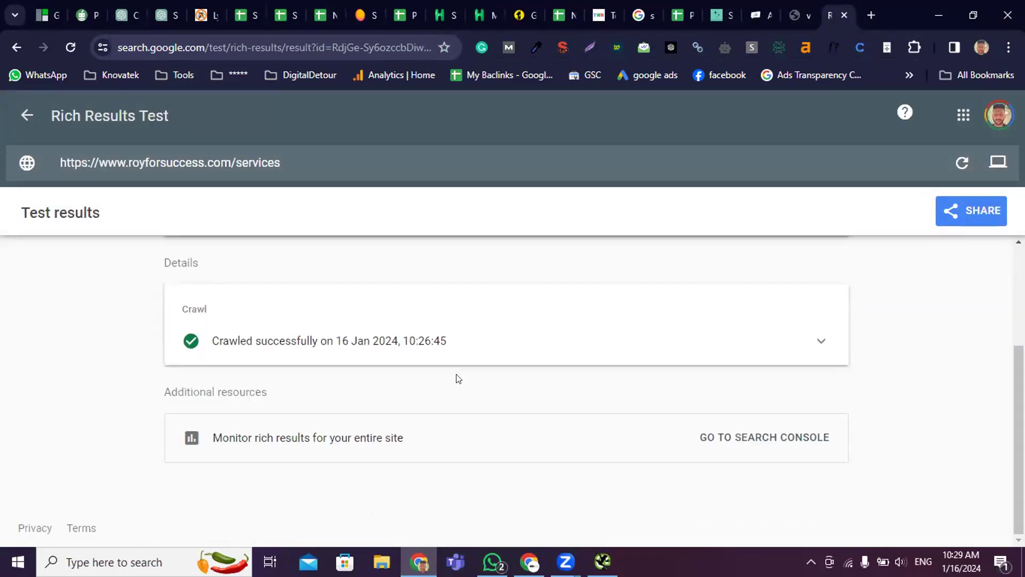
{"action": "scroll", "coordinate": [447, 378], "scroll_direction": "up", "scroll_amount": 3}
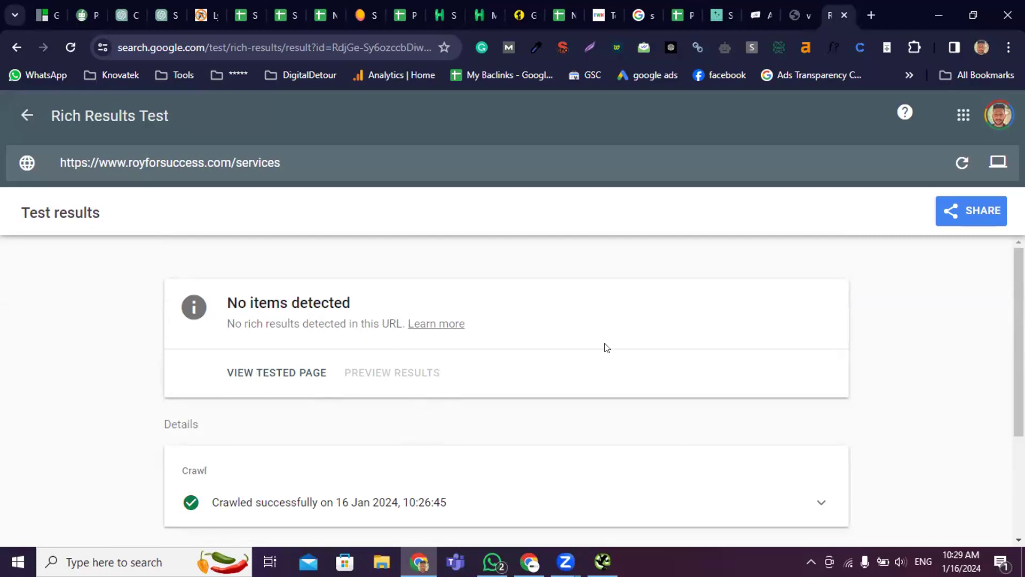
{"action": "scroll", "coordinate": [602, 354], "scroll_direction": "down", "scroll_amount": 3}
{"action": "scroll", "coordinate": [598, 354], "scroll_direction": "up", "scroll_amount": 3}
Open the bookmarked EasySchema tools in a new tab, find the Service schema generator and look over its form and code
{"action": "left_click", "coordinate": [871, 15]}
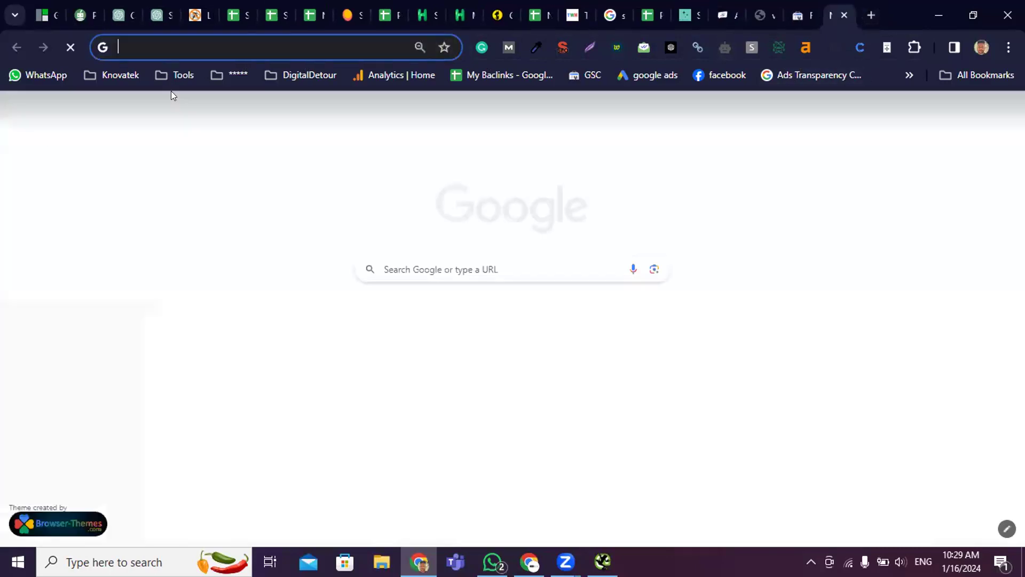
{"action": "left_click", "coordinate": [171, 79]}
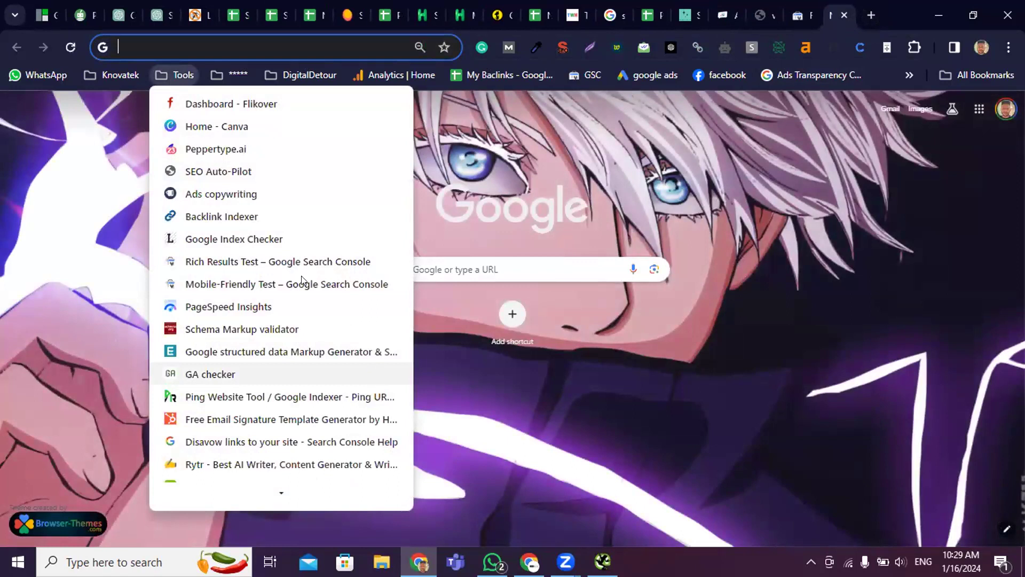
{"action": "left_click", "coordinate": [288, 353]}
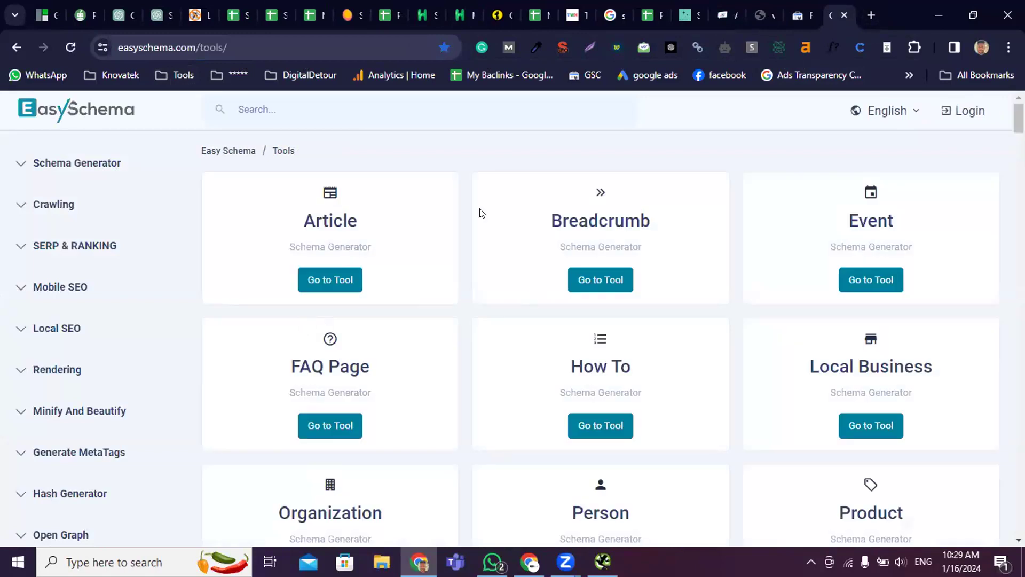
{"action": "left_click", "coordinate": [289, 104]}
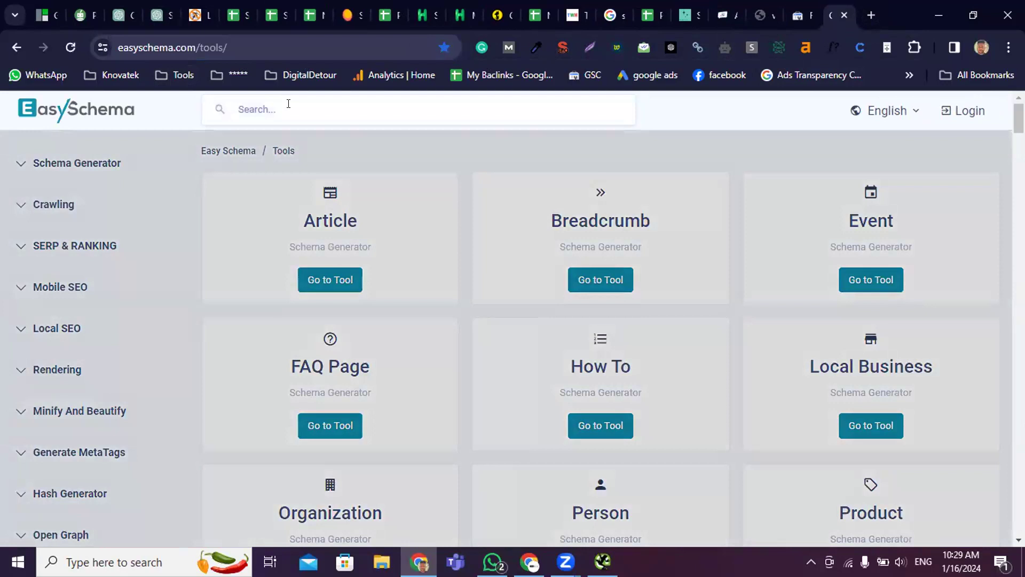
{"action": "type", "text": "ser"}
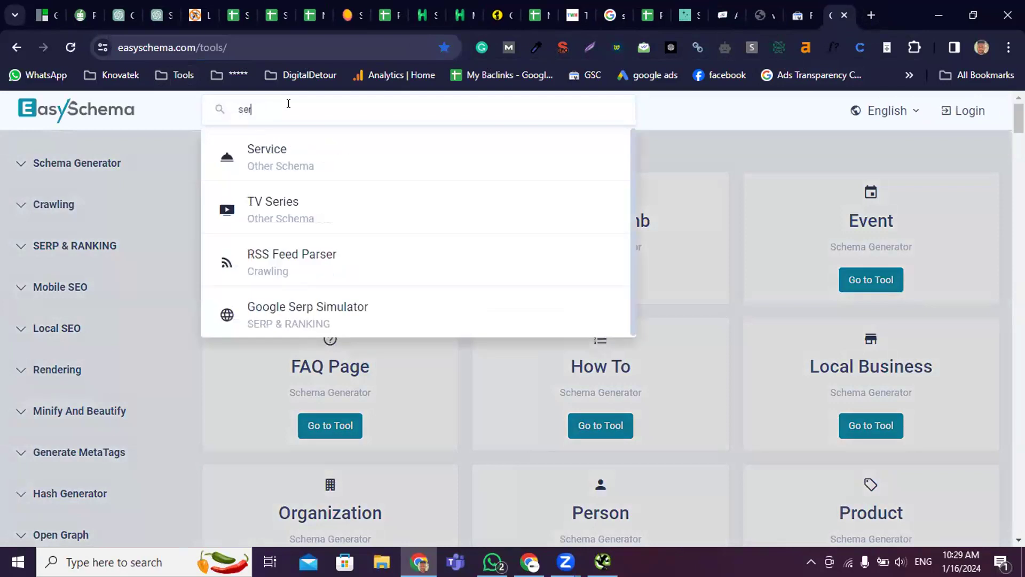
{"action": "left_click", "coordinate": [304, 171]}
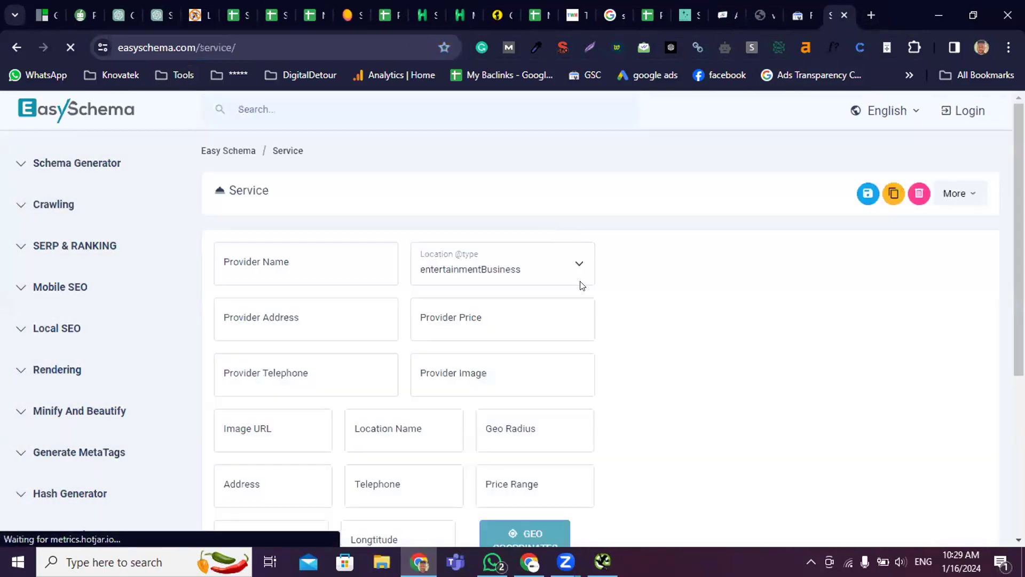
{"action": "scroll", "coordinate": [492, 371], "scroll_direction": "down", "scroll_amount": 4}
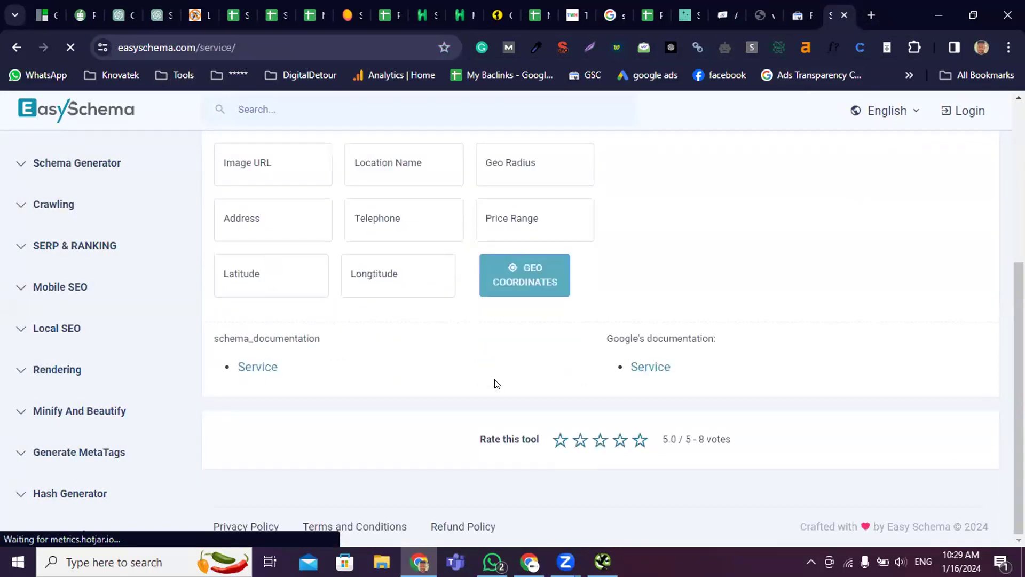
{"action": "scroll", "coordinate": [502, 368], "scroll_direction": "up", "scroll_amount": 5}
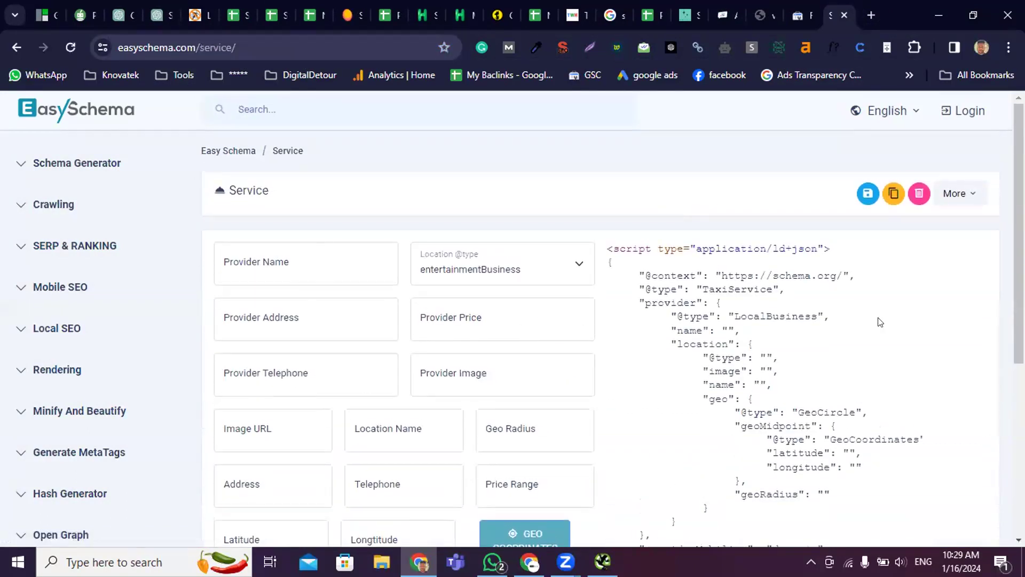
{"action": "scroll", "coordinate": [722, 305], "scroll_direction": "down", "scroll_amount": 4}
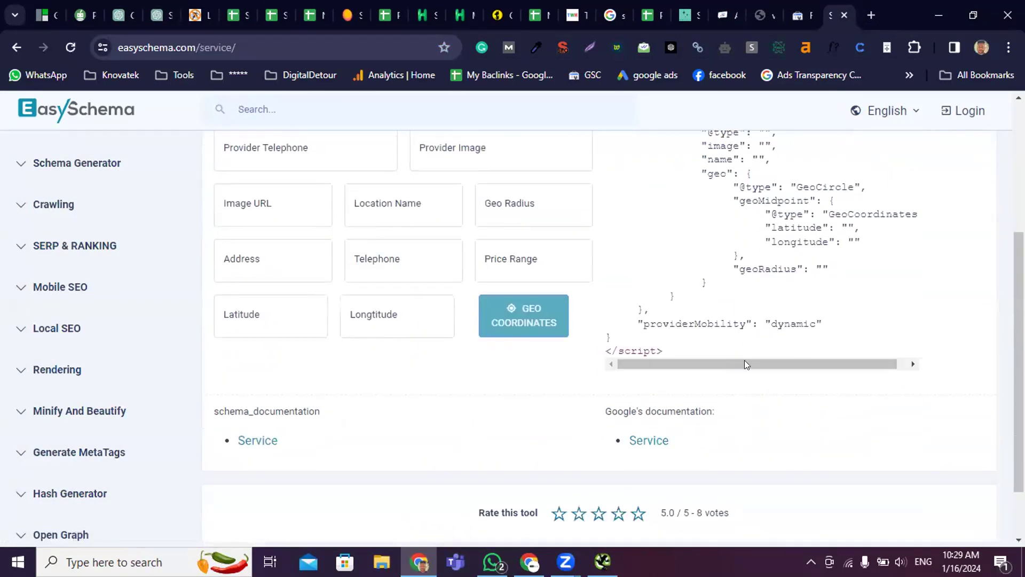
{"action": "scroll", "coordinate": [506, 393], "scroll_direction": "up", "scroll_amount": 4}
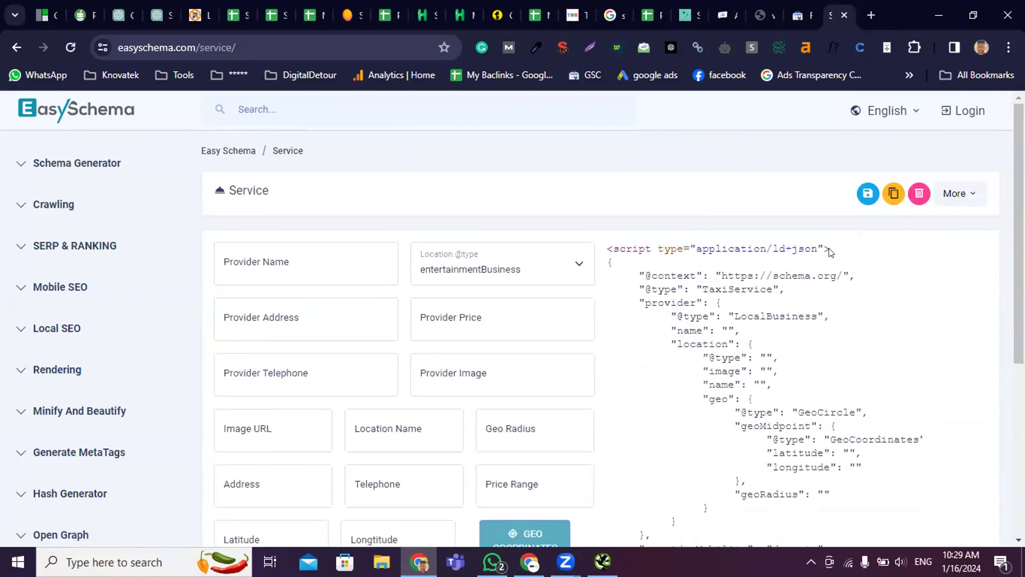
Copy "ld+json" from the generated script and search for it in the source code of the services page
{"action": "left_click_drag", "start_coordinate": [775, 247], "coordinate": [813, 251]}
{"action": "key", "text": "ctrl+c"}
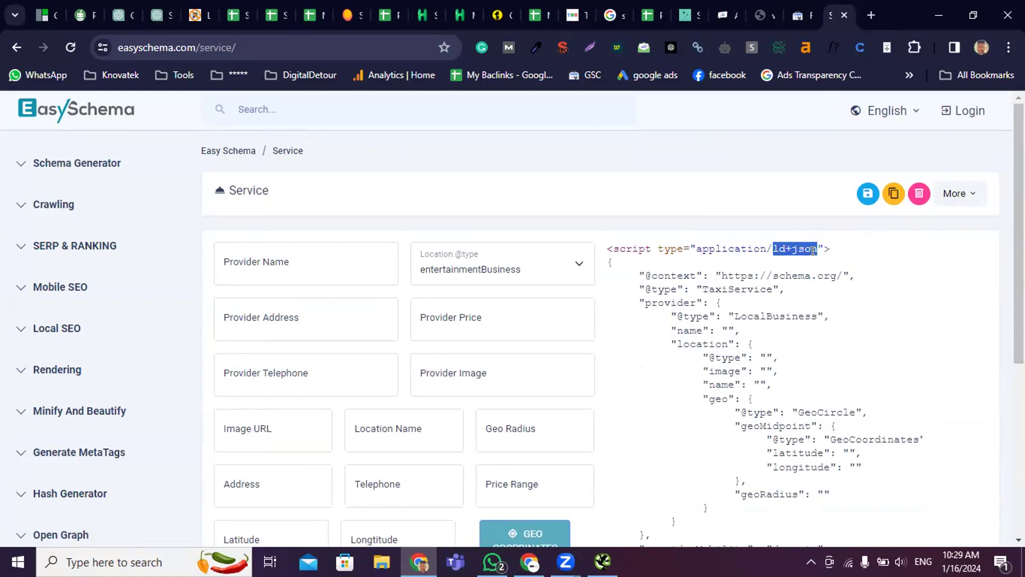
{"action": "left_click", "coordinate": [761, 15]}
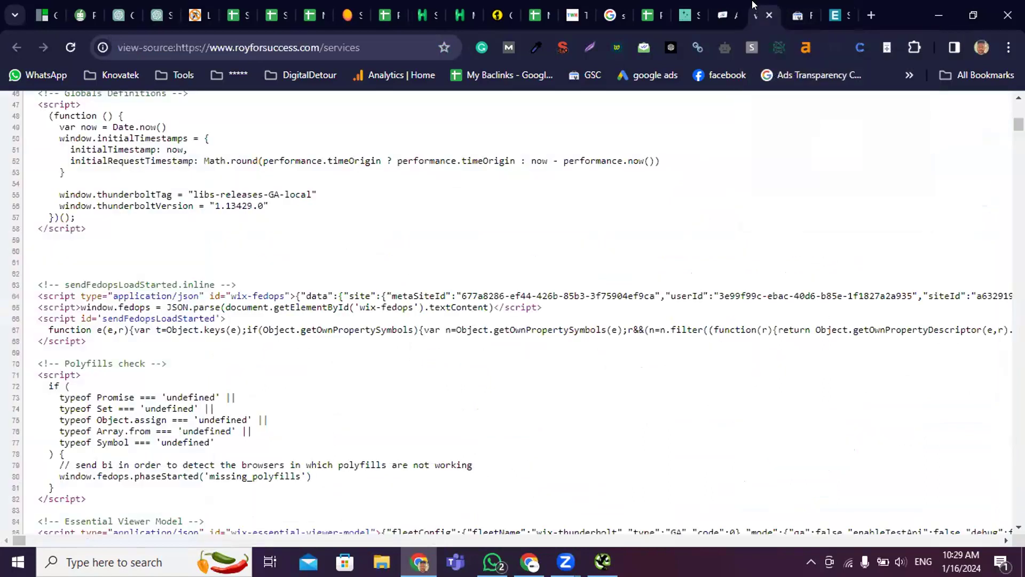
{"action": "key", "text": "ctrl+f"}
{"action": "key", "text": "ctrl+v"}
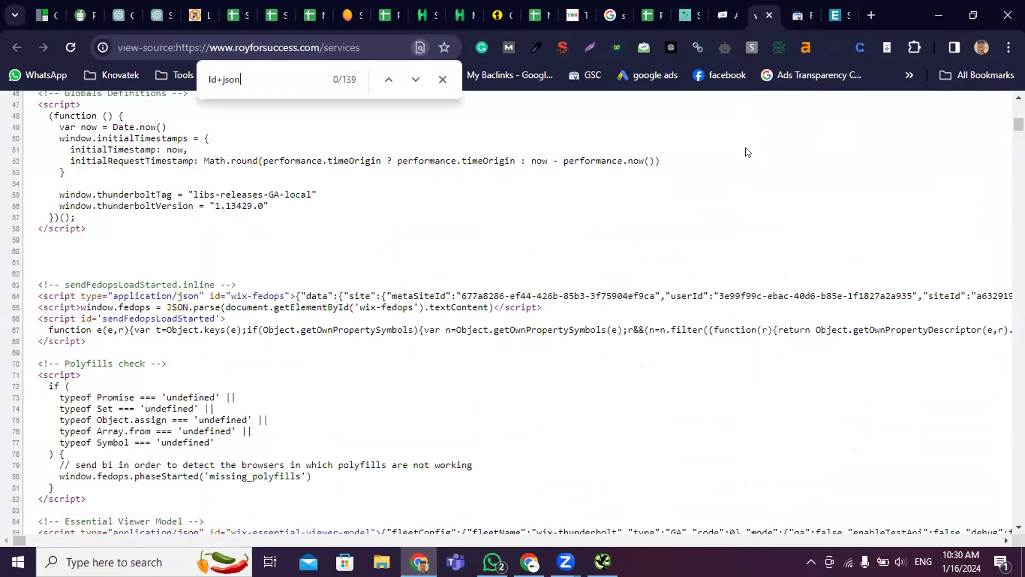
Return to the EasySchema Service generator and set the provider name to Roy Academy
{"action": "left_click", "coordinate": [833, 15]}
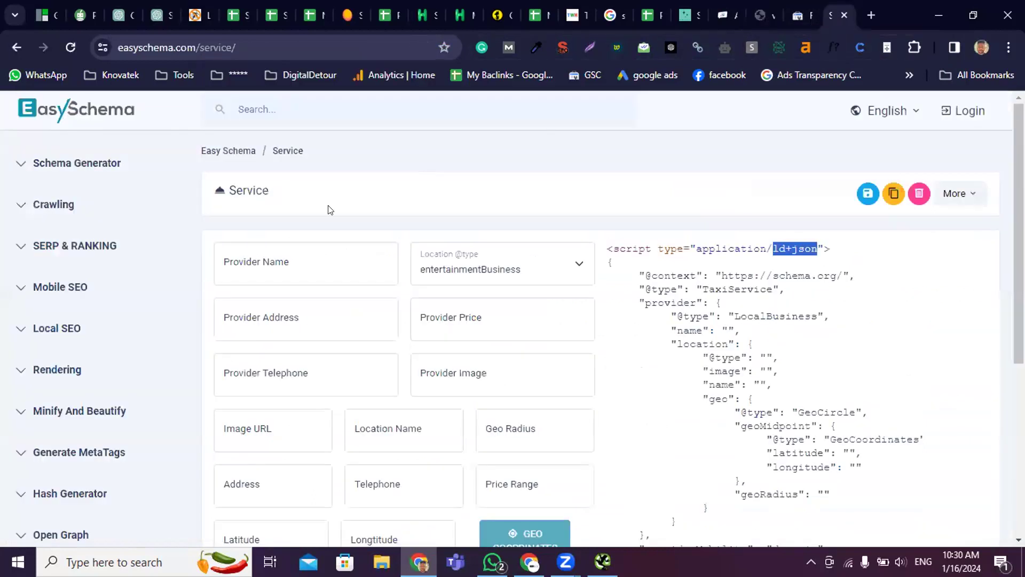
{"action": "left_click", "coordinate": [325, 262]}
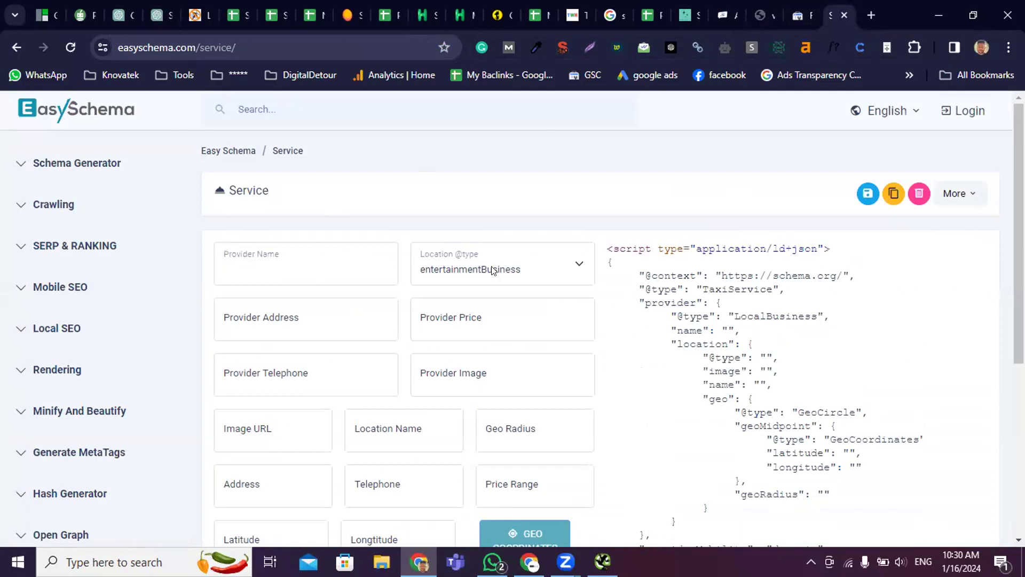
{"action": "left_click", "coordinate": [522, 269]}
{"action": "left_click", "coordinate": [274, 307]}
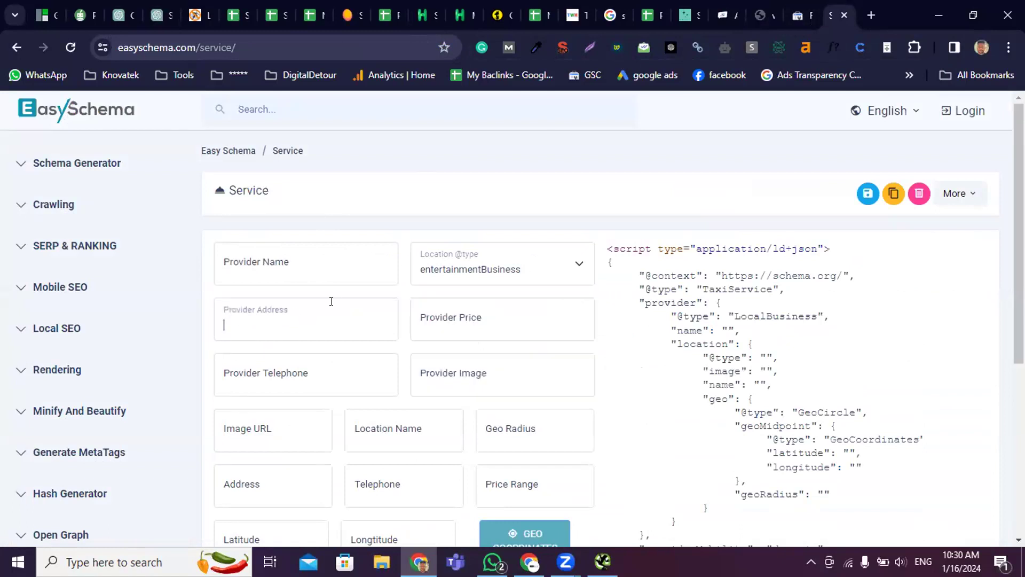
{"action": "scroll", "coordinate": [332, 295], "scroll_direction": "down", "scroll_amount": 2}
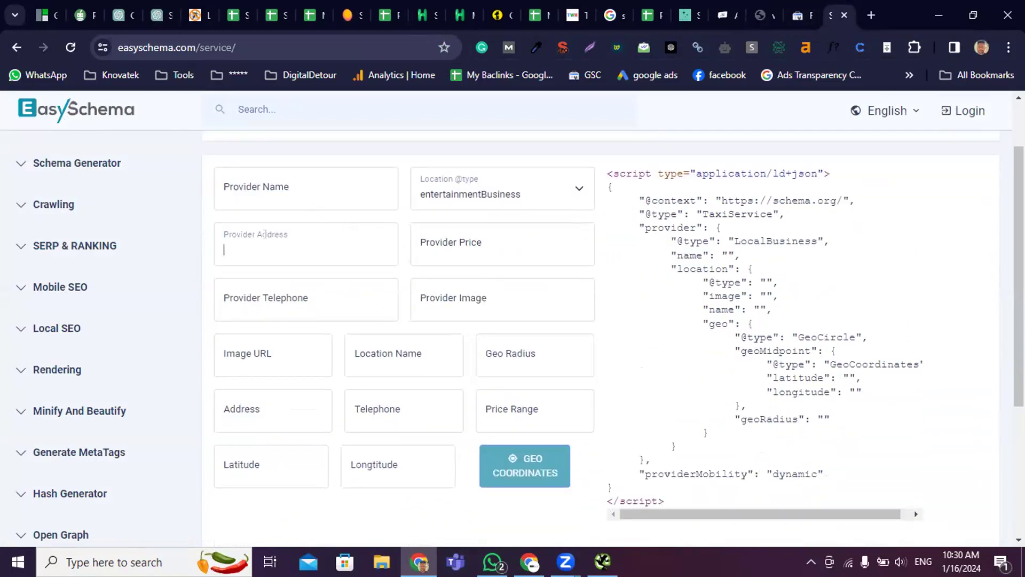
{"action": "left_click", "coordinate": [487, 253]}
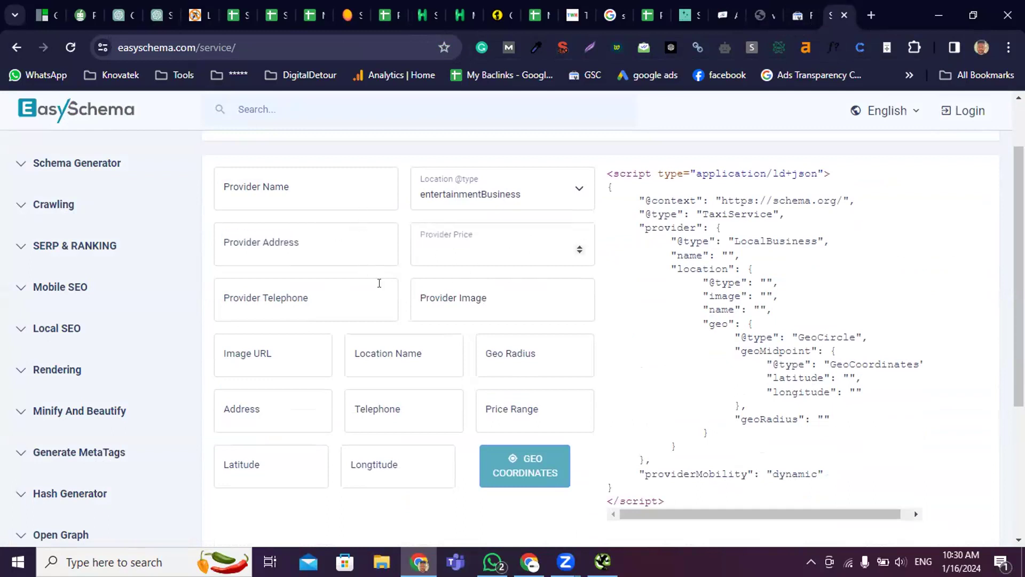
{"action": "left_click", "coordinate": [305, 251]}
{"action": "left_click", "coordinate": [285, 188]}
{"action": "type", "text": "Roy For Succe"}
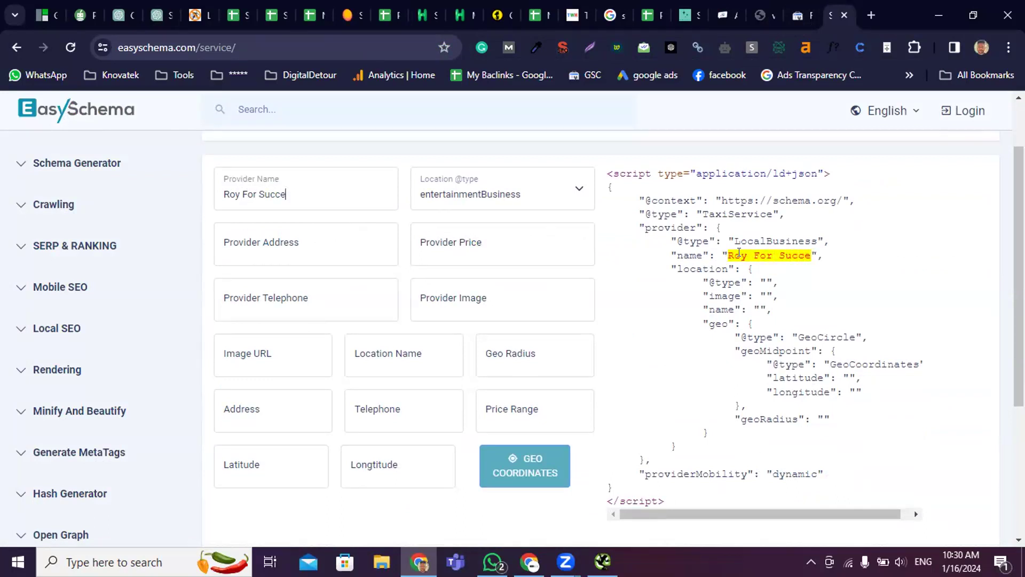
{"action": "left_click_drag", "start_coordinate": [237, 193], "coordinate": [462, 200]}
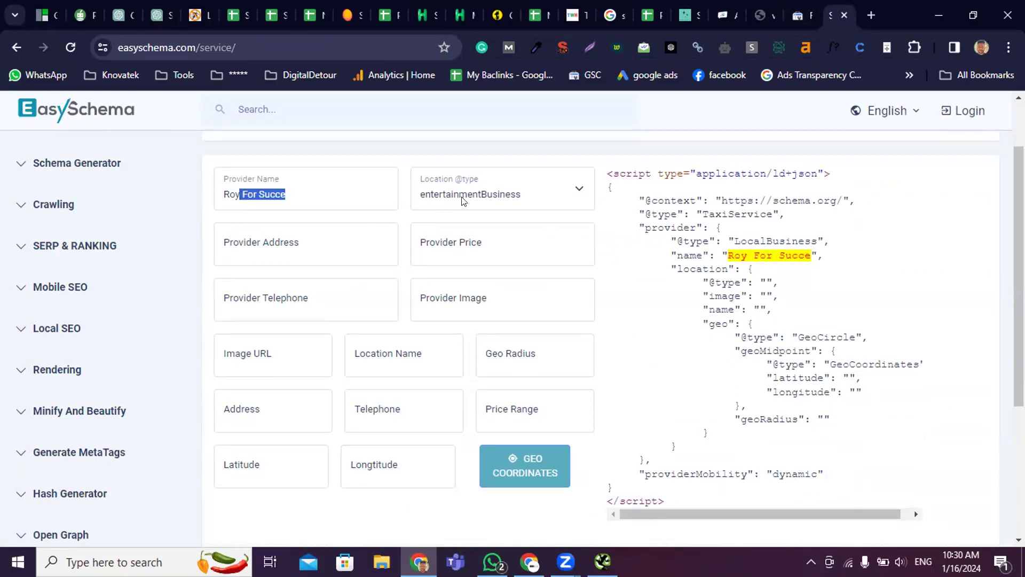
{"action": "key", "text": "BackSpace"}
{"action": "type", "text": "Academy"}
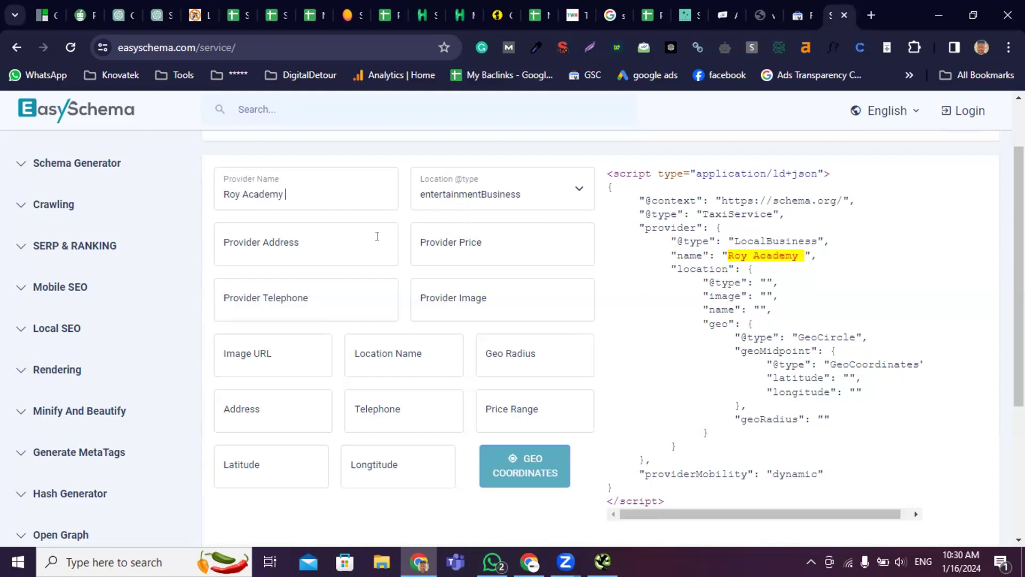
{"action": "left_click", "coordinate": [332, 247]}
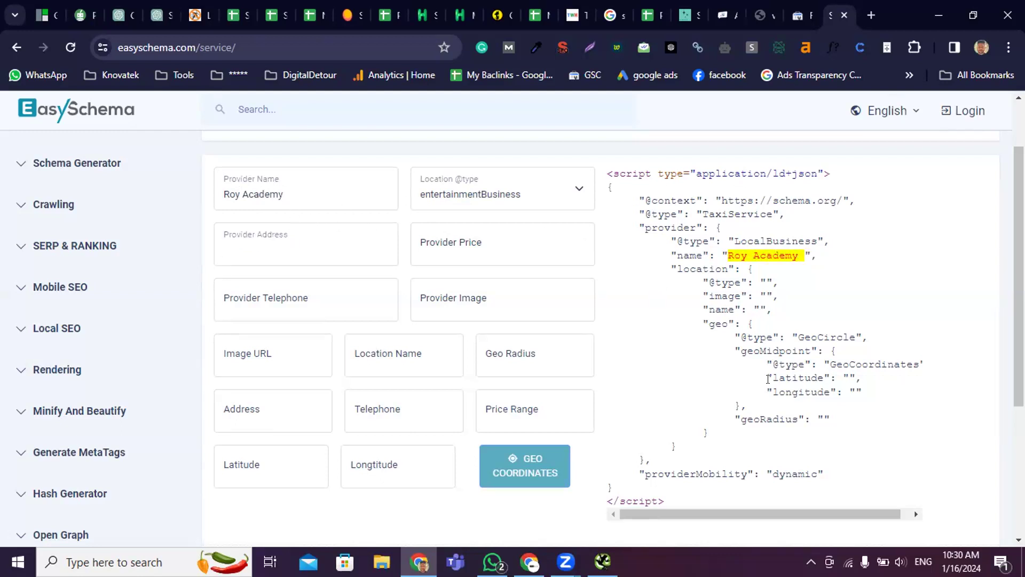
{"action": "scroll", "coordinate": [768, 380], "scroll_direction": "down", "scroll_amount": 4}
{"action": "left_click_drag", "start_coordinate": [748, 295], "coordinate": [757, 295]}
{"action": "scroll", "coordinate": [827, 246], "scroll_direction": "up", "scroll_amount": 5}
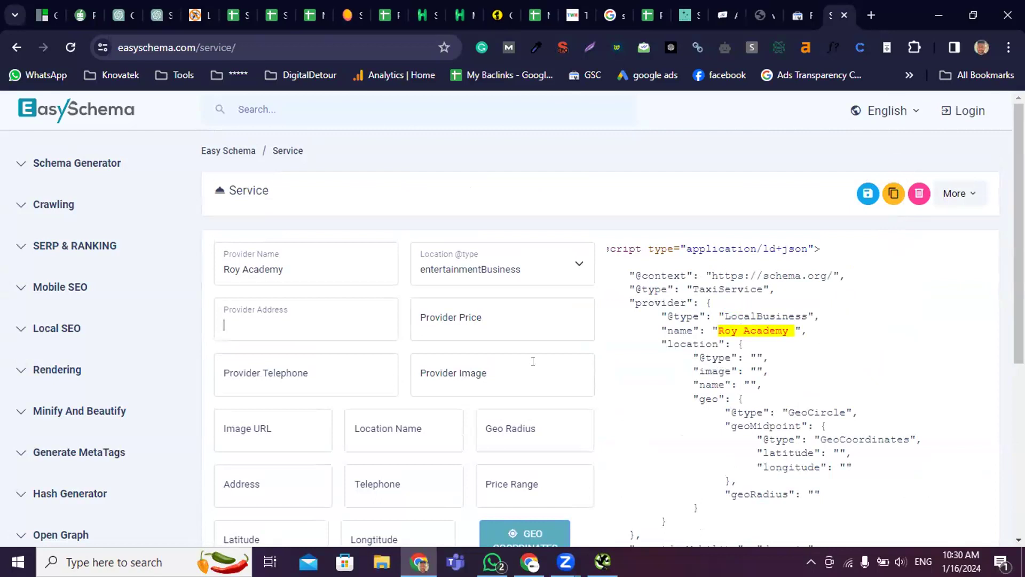
{"action": "left_click", "coordinate": [519, 271]}
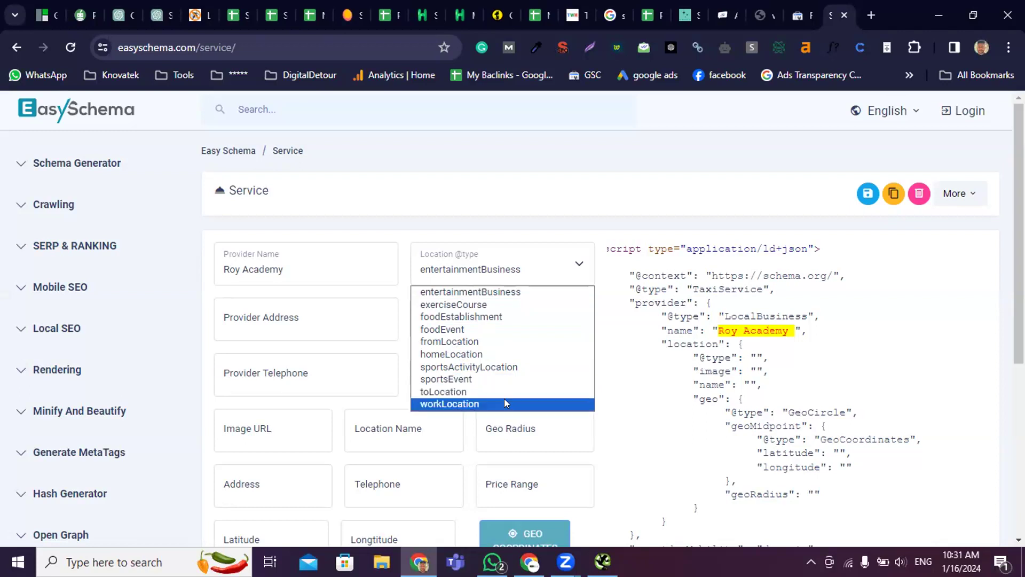
{"action": "left_click", "coordinate": [545, 261]}
{"action": "left_click", "coordinate": [545, 261]}
{"action": "left_click", "coordinate": [476, 392]}
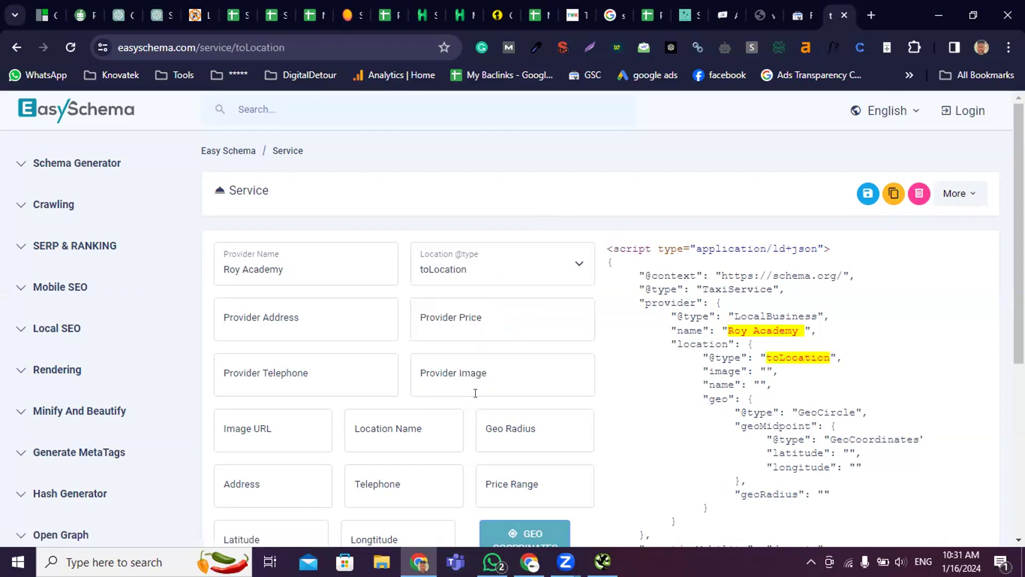
{"action": "left_click", "coordinate": [487, 264]}
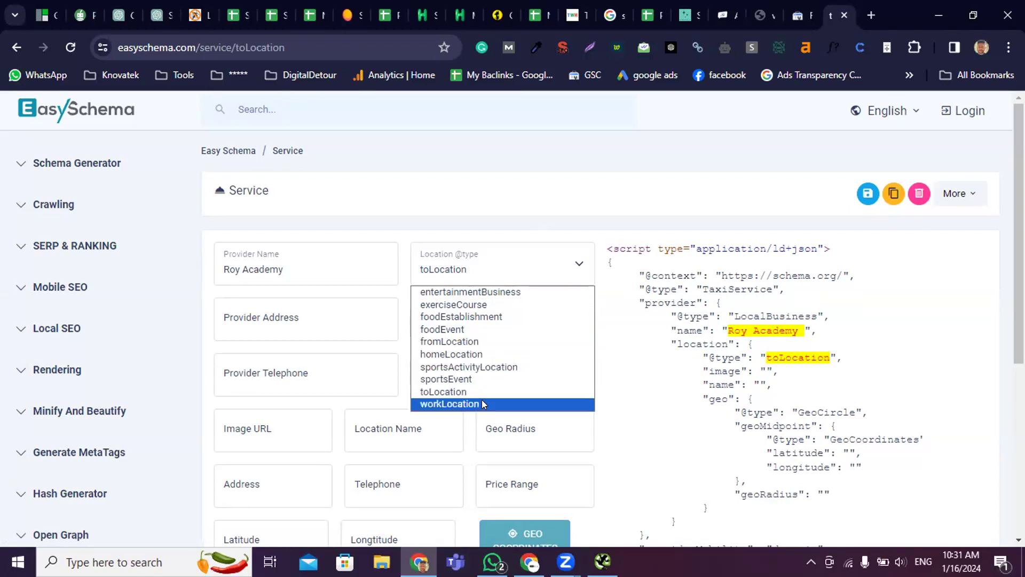
{"action": "left_click", "coordinate": [469, 246]}
{"action": "left_click", "coordinate": [945, 195]}
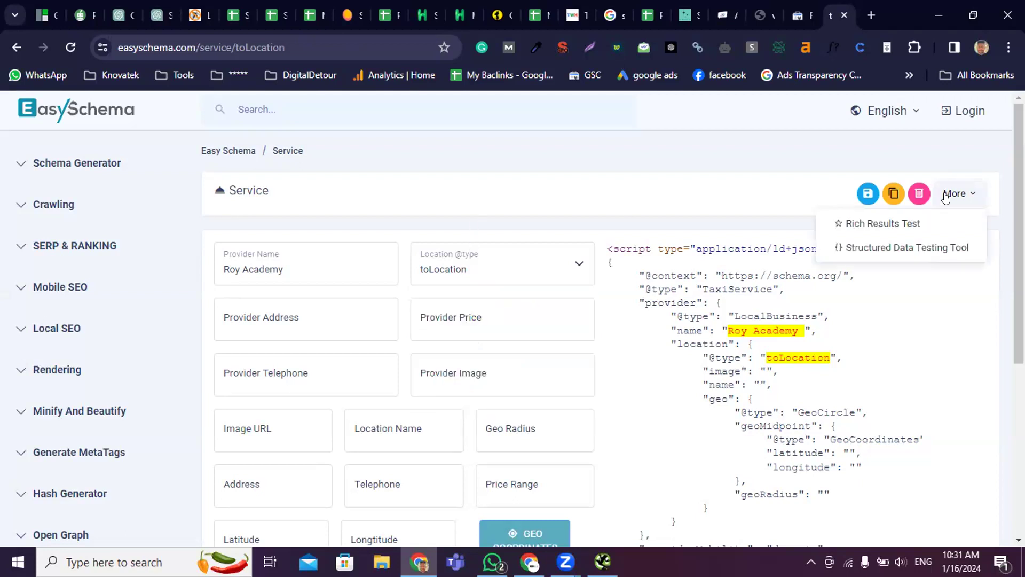
{"action": "left_click", "coordinate": [580, 263]}
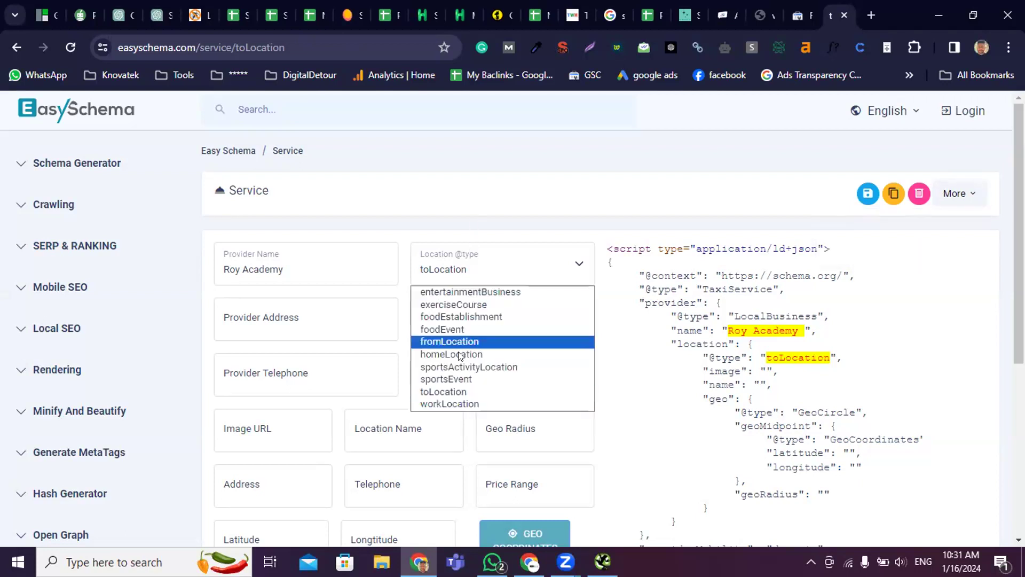
{"action": "left_click", "coordinate": [456, 341]}
Copy the business address from the services page footer into the schema's Provider Address
{"action": "left_click", "coordinate": [285, 324]}
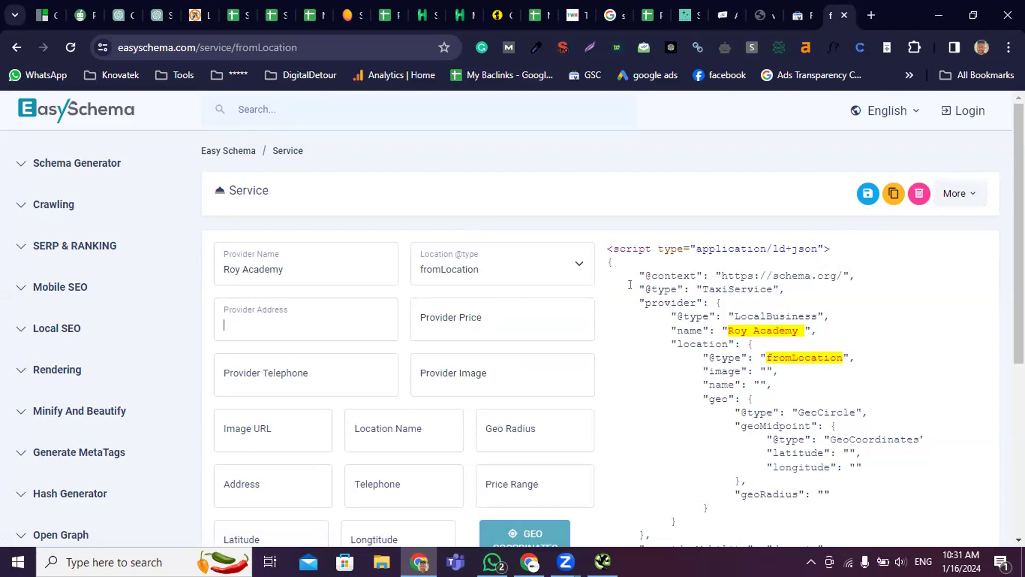
{"action": "left_click", "coordinate": [726, 15]}
{"action": "scroll", "coordinate": [512, 320], "scroll_direction": "down", "scroll_amount": 10}
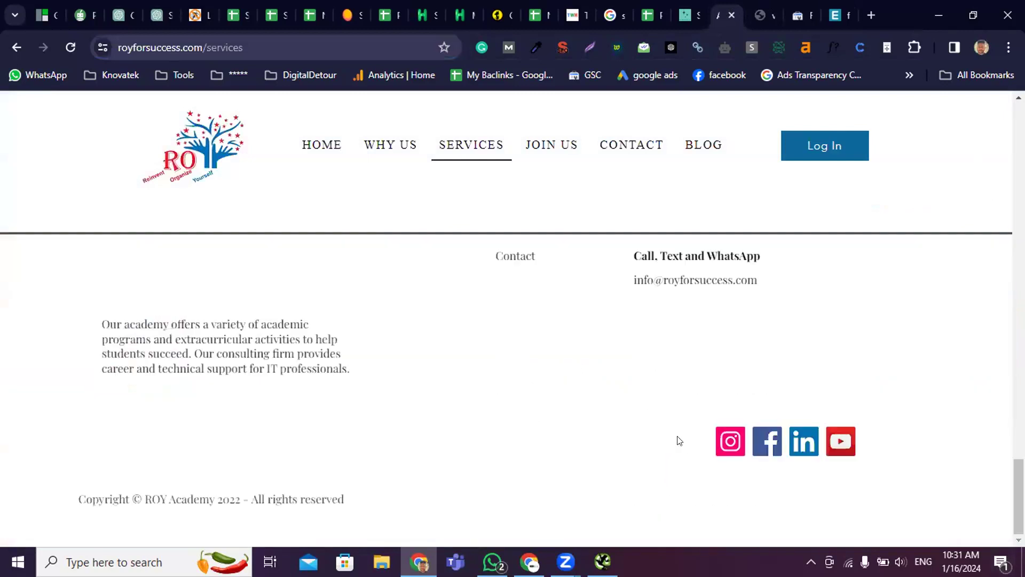
{"action": "scroll", "coordinate": [674, 437], "scroll_direction": "up", "scroll_amount": 4}
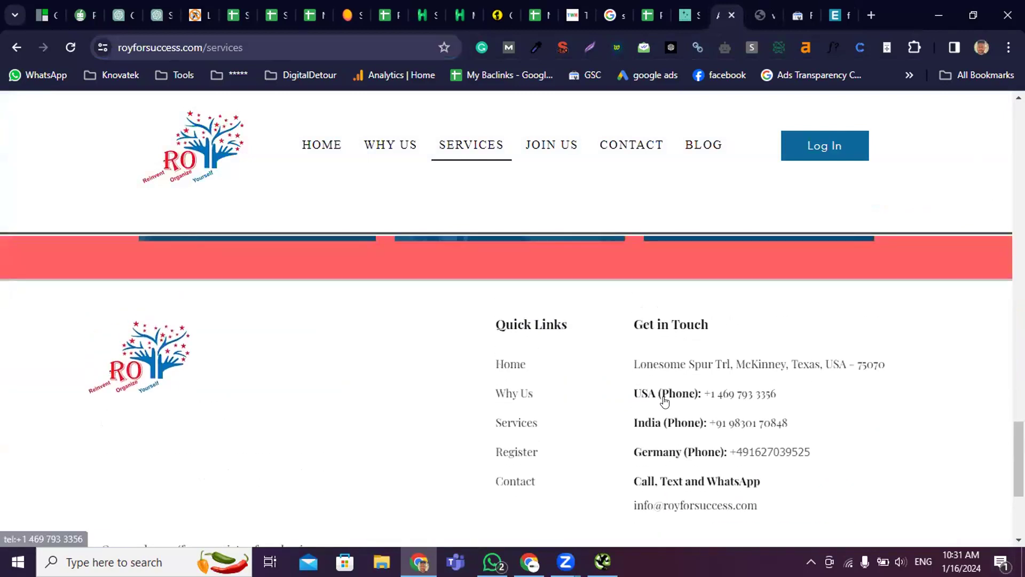
{"action": "left_click_drag", "start_coordinate": [895, 366], "coordinate": [634, 367]}
{"action": "key", "text": "ctrl+c"}
{"action": "left_click", "coordinate": [827, 11]}
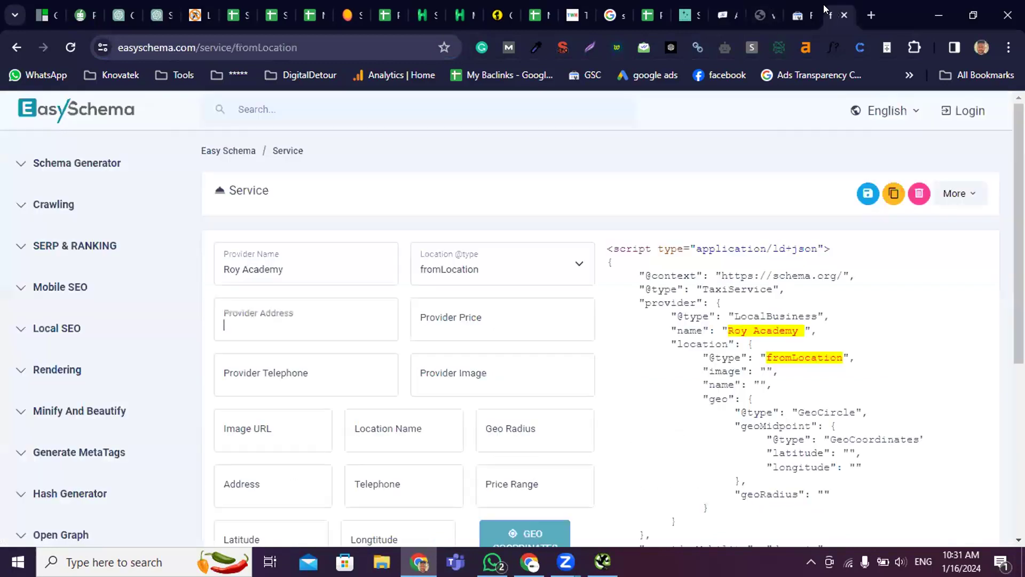
{"action": "key", "text": "ctrl+v"}
Set the Provider Price of the Service schema to 15
{"action": "left_click", "coordinate": [478, 311]}
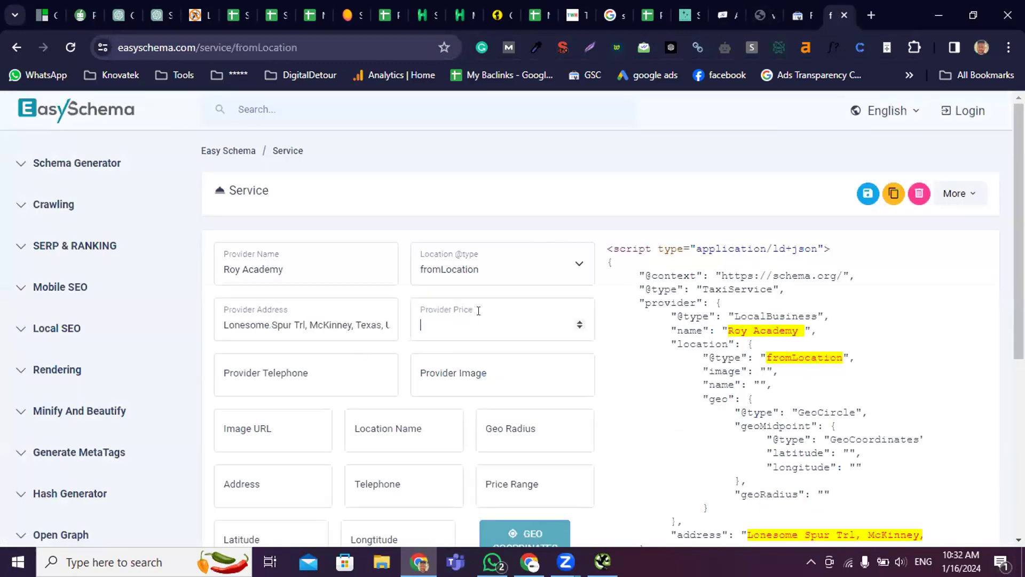
{"action": "left_click", "coordinate": [579, 322]}
{"action": "scroll", "coordinate": [576, 328], "scroll_direction": "down", "scroll_amount": 1}
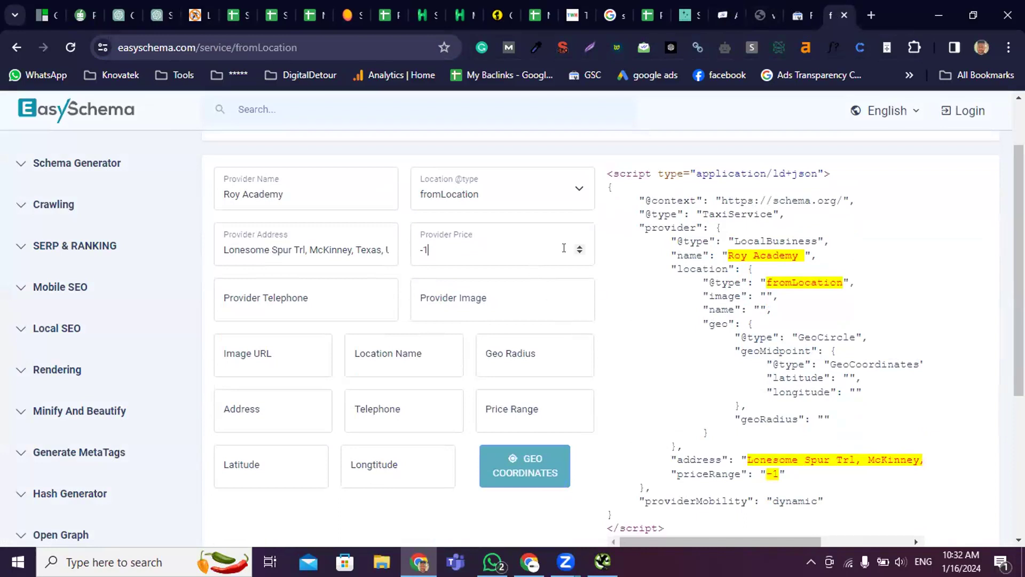
{"action": "left_click", "coordinate": [579, 246]}
{"action": "left_click", "coordinate": [580, 246]}
{"action": "left_click", "coordinate": [580, 246]}
{"action": "left_click", "coordinate": [579, 246]}
{"action": "left_click", "coordinate": [579, 246]}
{"action": "double_click", "coordinate": [479, 249]}
{"action": "type", "text": "16"}
{"action": "double_click", "coordinate": [436, 249]}
{"action": "type", "text": "15"}
Copy the USA phone number from the services page footer into the schema's Provider Telephone
{"action": "left_click", "coordinate": [319, 305]}
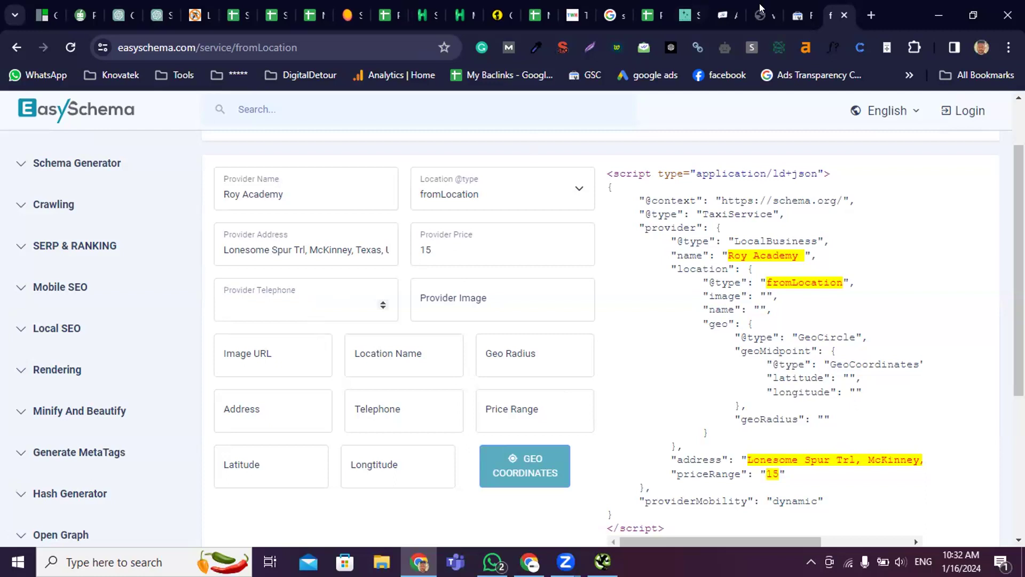
{"action": "left_click", "coordinate": [722, 15]}
{"action": "scroll", "coordinate": [724, 419], "scroll_direction": "down", "scroll_amount": 1}
{"action": "scroll", "coordinate": [771, 368], "scroll_direction": "up", "scroll_amount": 3}
{"action": "left_click_drag", "start_coordinate": [777, 395], "coordinate": [696, 391]}
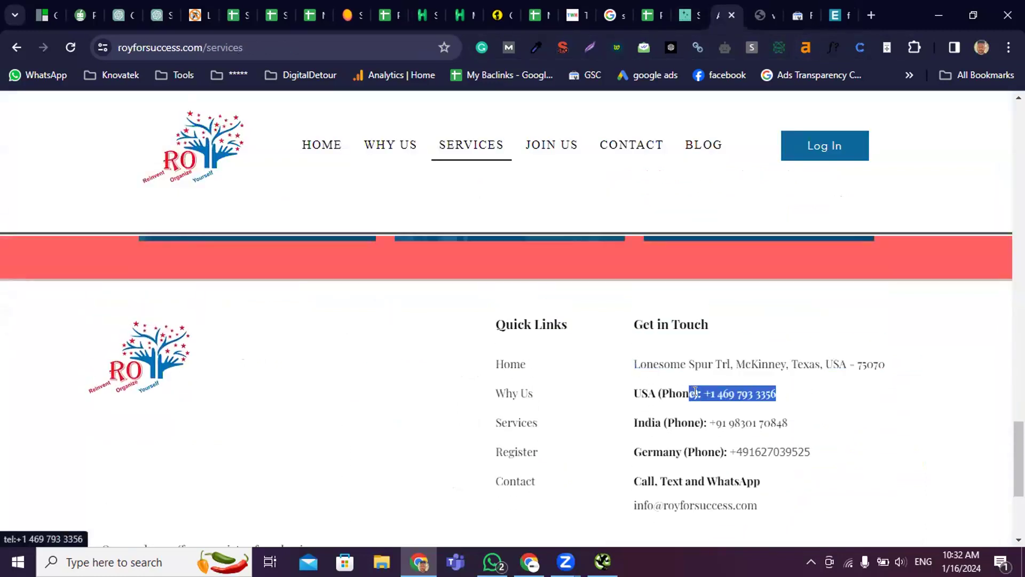
{"action": "left_click", "coordinate": [837, 15]}
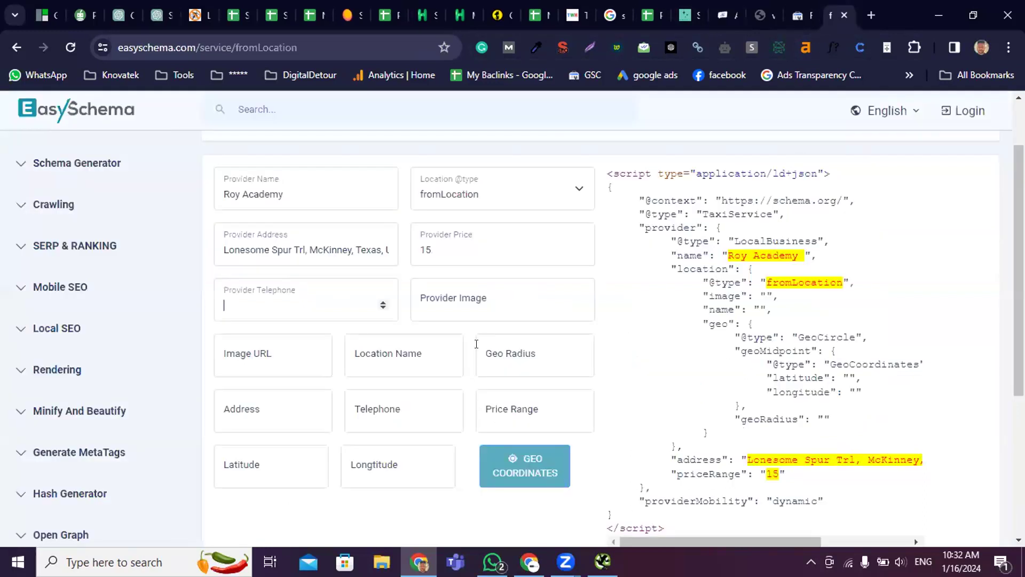
{"action": "key", "text": "ctrl+v"}
Set the Location Name to Texas by copying the state from the Provider Address
{"action": "left_click", "coordinate": [462, 299]}
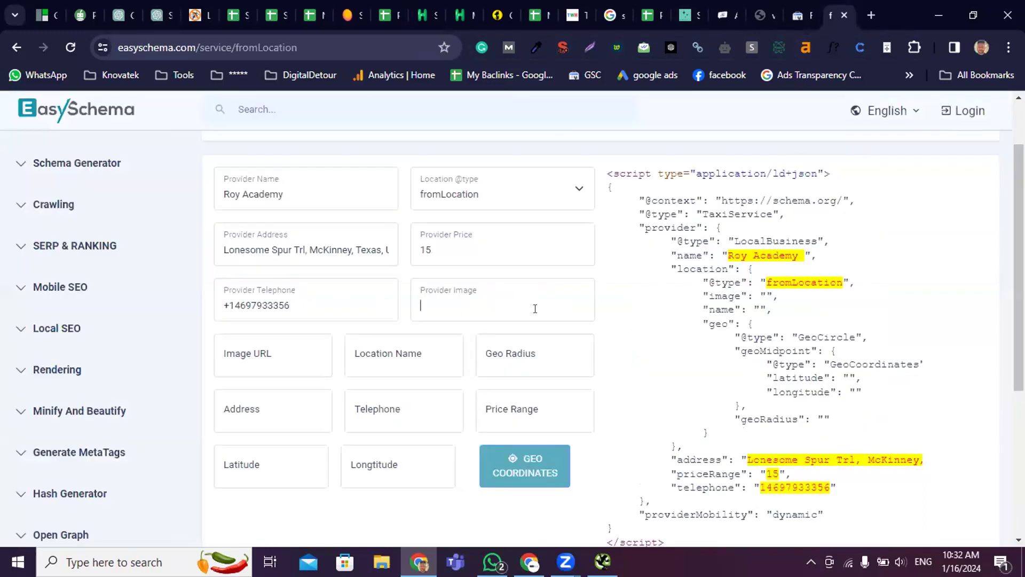
{"action": "left_click", "coordinate": [261, 350]}
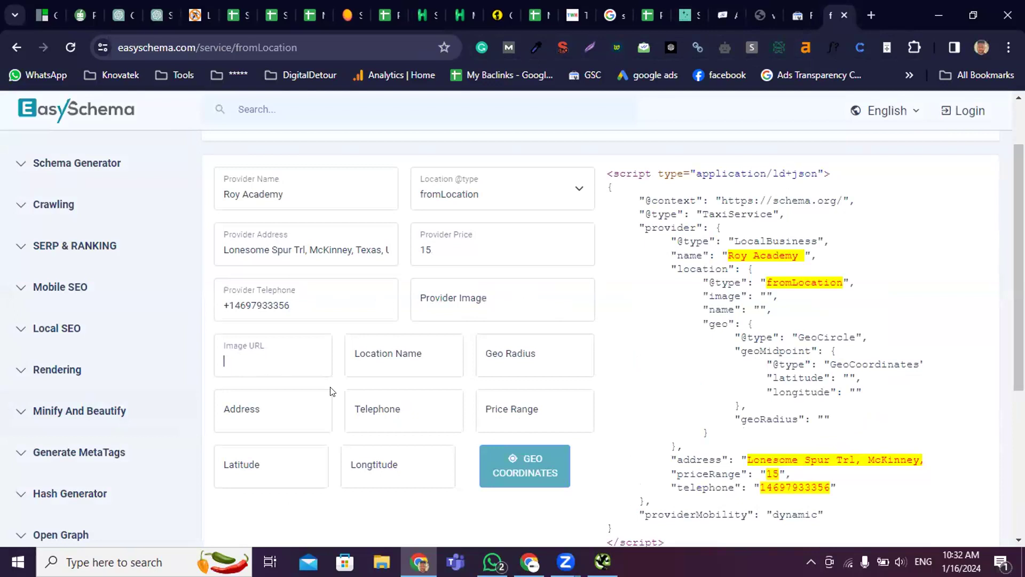
{"action": "scroll", "coordinate": [382, 378], "scroll_direction": "down", "scroll_amount": 1}
{"action": "scroll", "coordinate": [382, 378], "scroll_direction": "down", "scroll_amount": 1}
{"action": "left_click", "coordinate": [451, 291]}
{"action": "scroll", "coordinate": [462, 321], "scroll_direction": "up", "scroll_amount": 1}
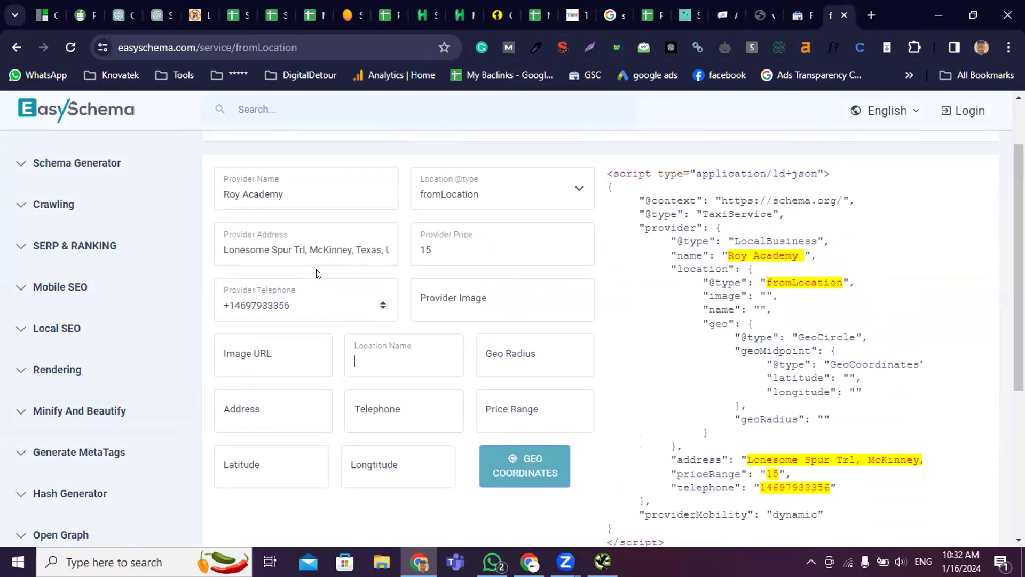
{"action": "left_click", "coordinate": [359, 248]}
{"action": "left_click", "coordinate": [405, 367]}
{"action": "left_click_drag", "start_coordinate": [356, 250], "coordinate": [330, 249]}
{"action": "key", "text": "ctrl+c"}
{"action": "left_click", "coordinate": [390, 354]}
{"action": "key", "text": "ctrl+v"}
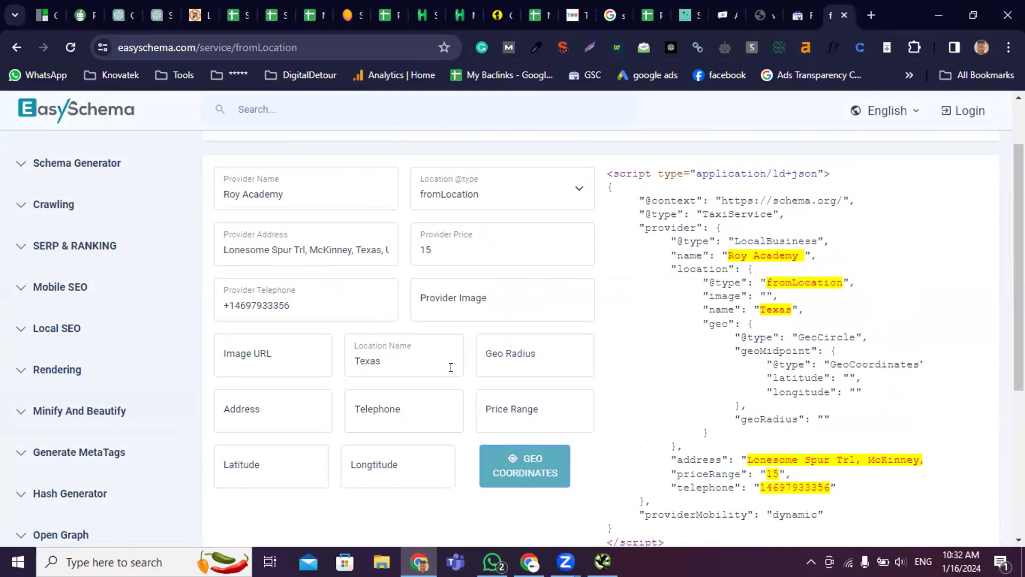
Set the location's Price Range to 10
{"action": "left_click", "coordinate": [521, 356]}
{"action": "scroll", "coordinate": [521, 355], "scroll_direction": "down", "scroll_amount": 1}
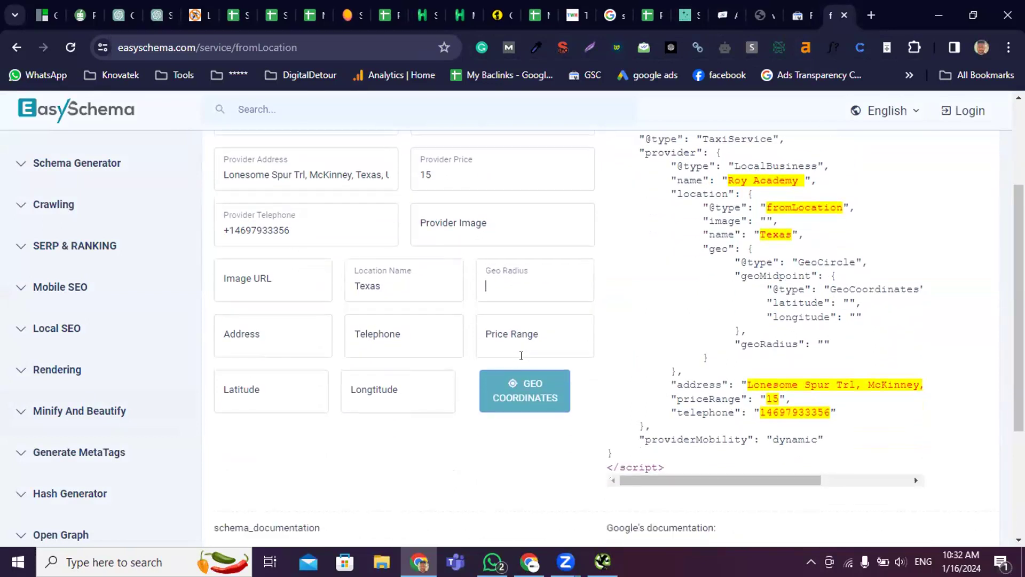
{"action": "left_click", "coordinate": [562, 332]}
{"action": "type", "text": "1"}
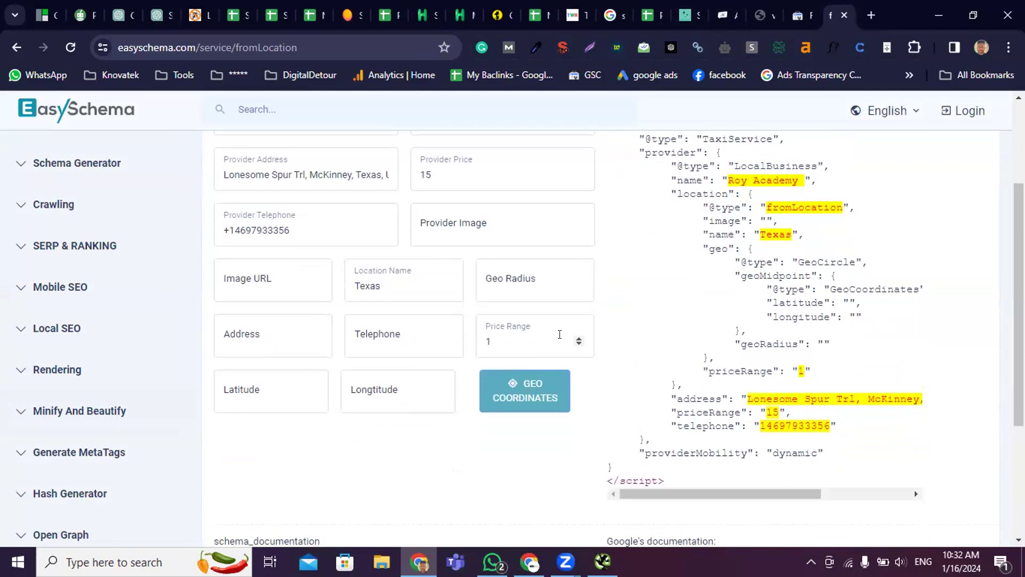
{"action": "type", "text": "0"}
Copy the full Provider Address into the location's Address
{"action": "left_click", "coordinate": [278, 353]}
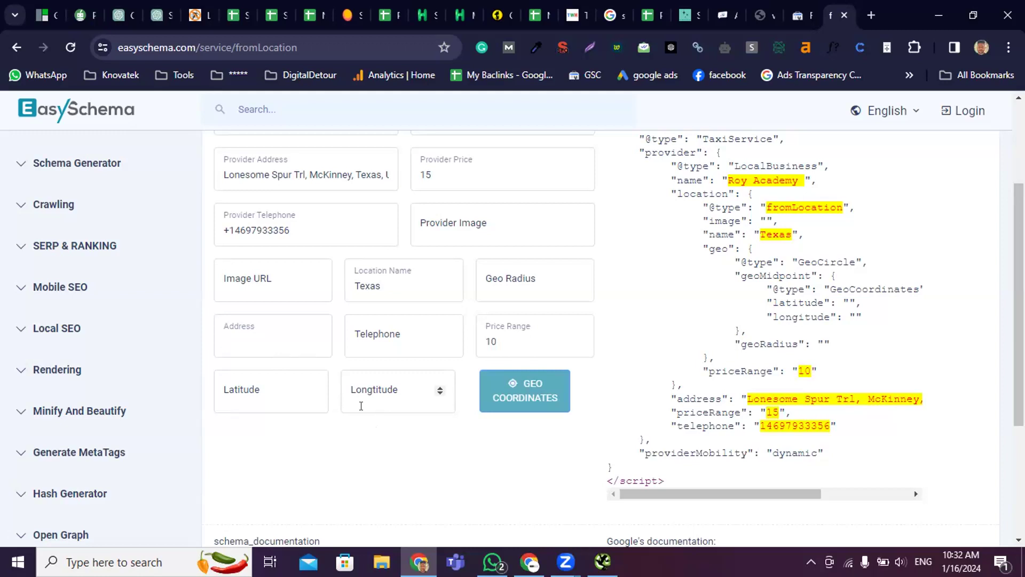
{"action": "triple_click", "coordinate": [305, 172]}
{"action": "key", "text": "ctrl+c"}
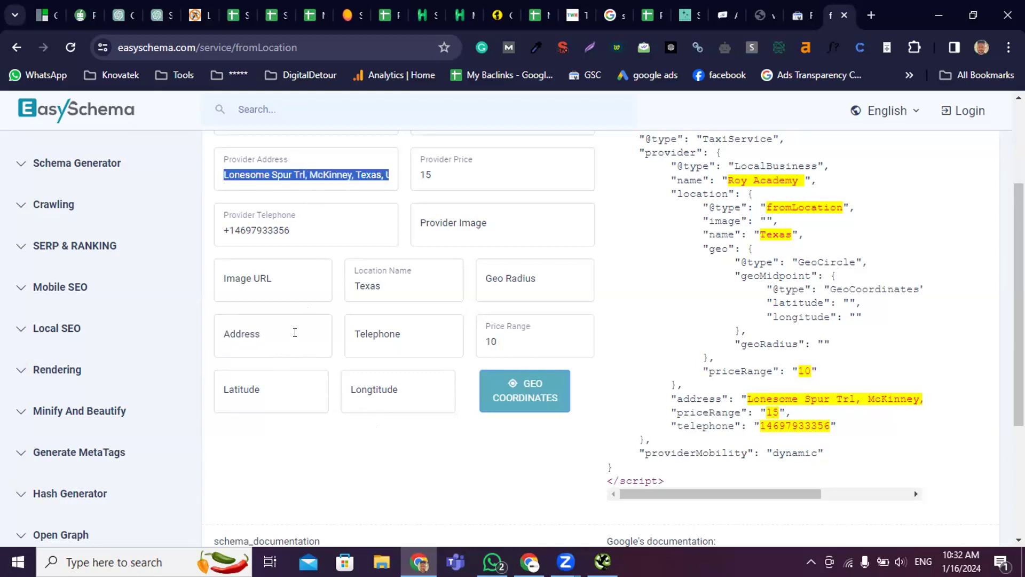
{"action": "left_click", "coordinate": [267, 336]}
{"action": "key", "text": "ctrl+v"}
Try the USA phone number from the services page as the location's Telephone, and clear that field again
{"action": "left_click", "coordinate": [404, 342]}
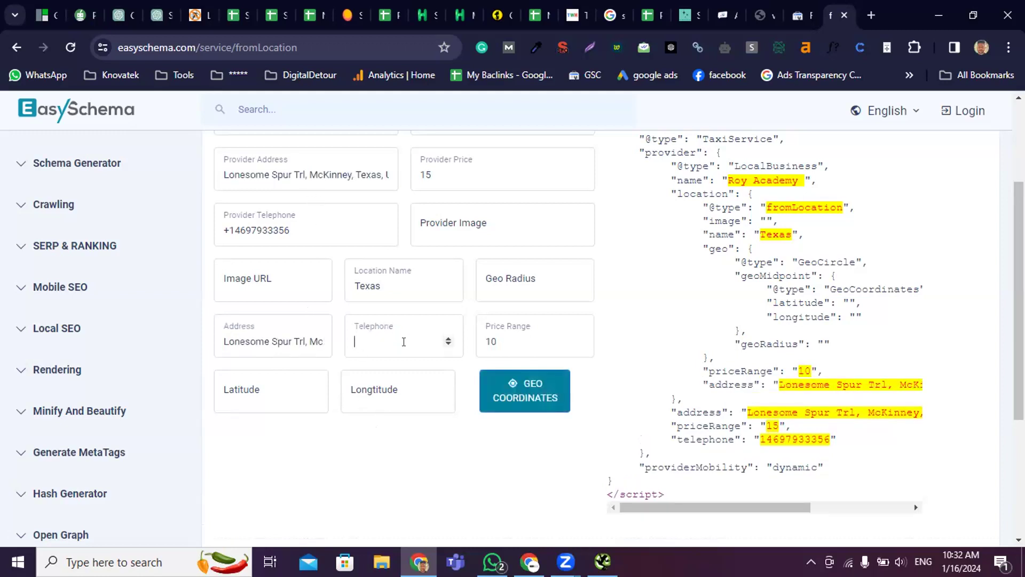
{"action": "left_click", "coordinate": [788, 11]}
{"action": "left_click", "coordinate": [727, 15]}
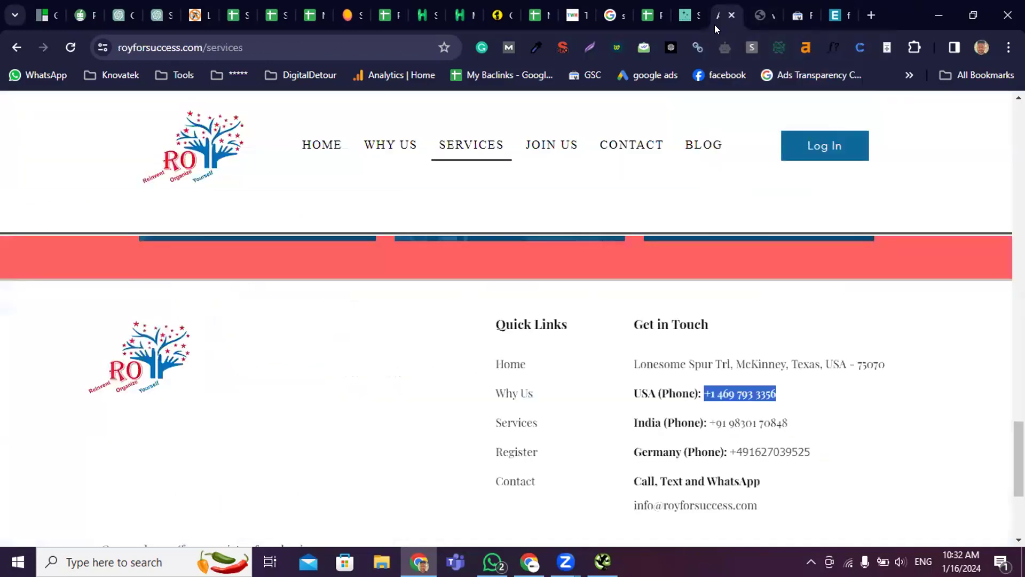
{"action": "scroll", "coordinate": [773, 348], "scroll_direction": "down", "scroll_amount": 1}
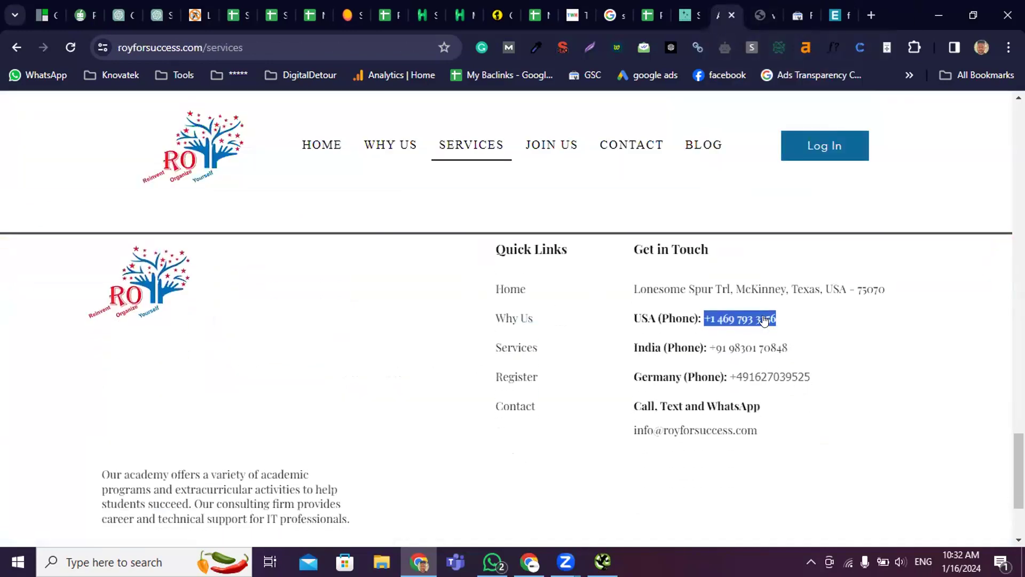
{"action": "left_click", "coordinate": [839, 15]}
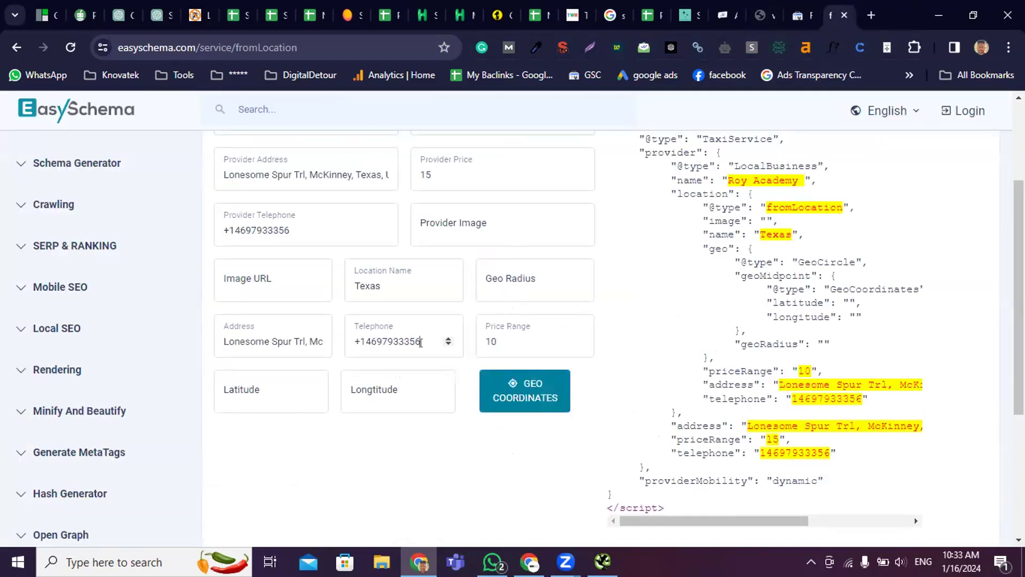
{"action": "left_click_drag", "start_coordinate": [421, 342], "coordinate": [318, 342]}
{"action": "key", "text": "BackSpace"}
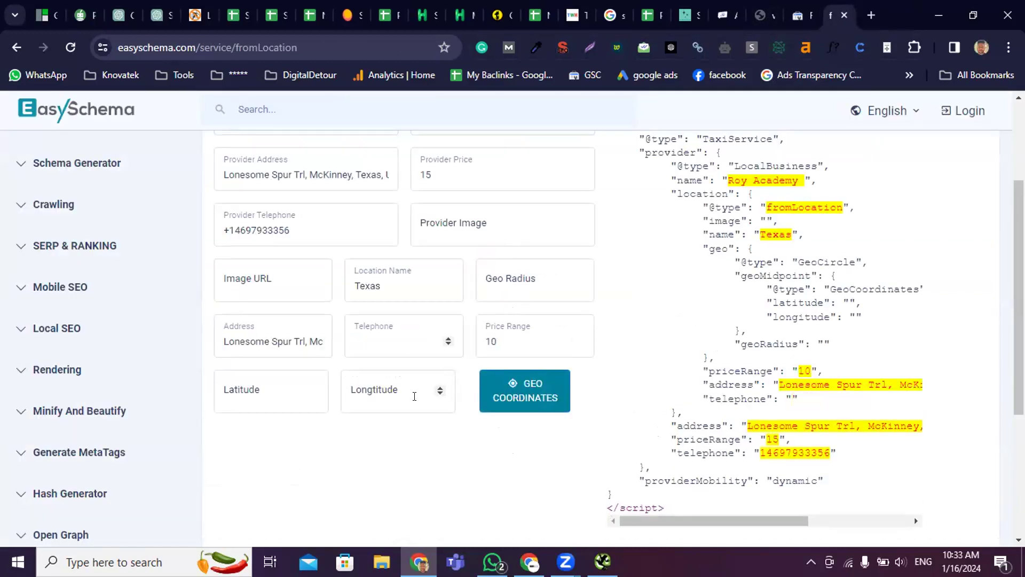
Fetch the geo coordinates to fill in the location's latitude and longitude
{"action": "left_click", "coordinate": [283, 385]}
{"action": "left_click", "coordinate": [393, 380]}
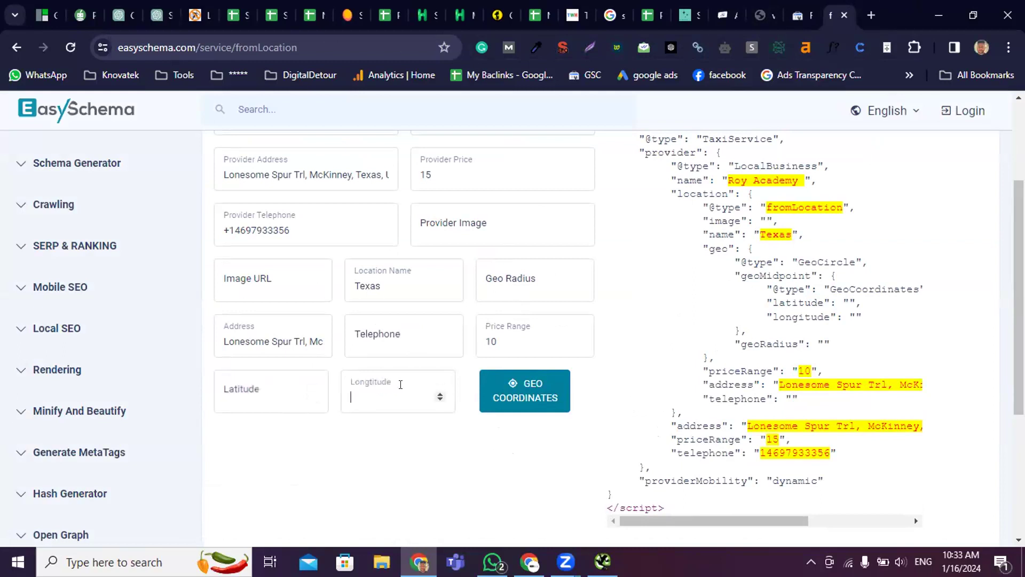
{"action": "left_click", "coordinate": [512, 392]}
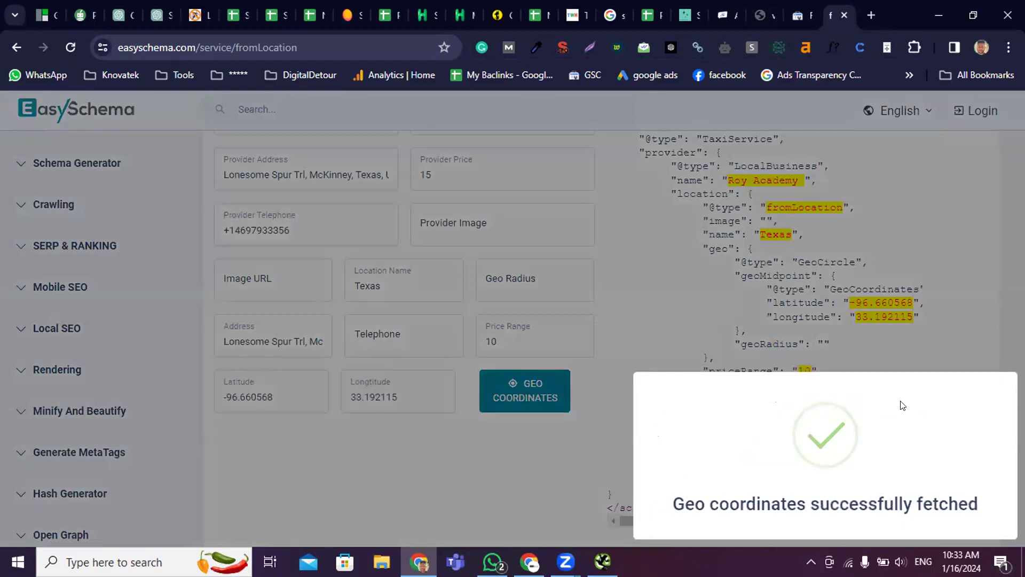
Set the location's Geo Radius to 25 and check the generated script
{"action": "scroll", "coordinate": [529, 398], "scroll_direction": "up", "scroll_amount": 2}
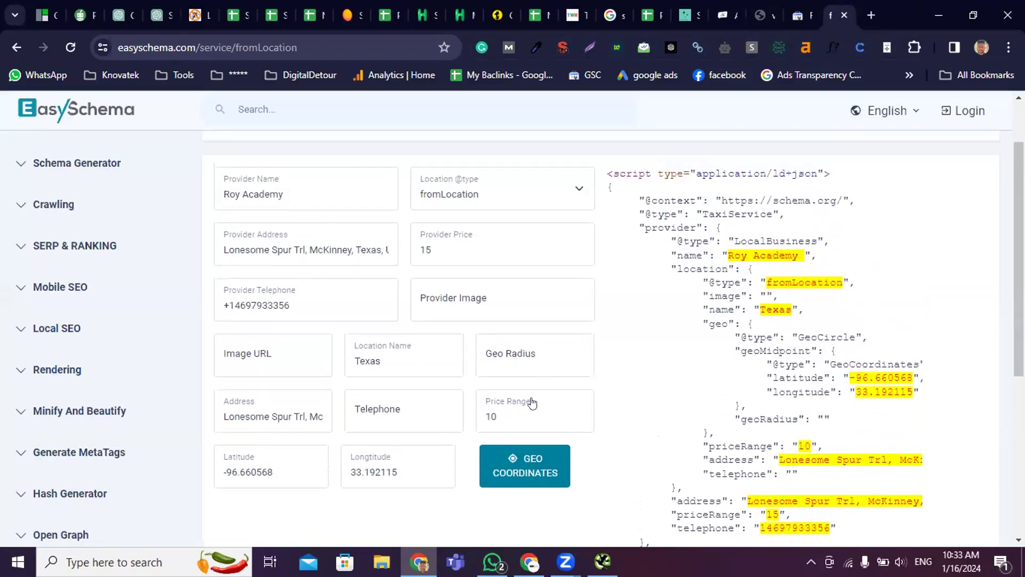
{"action": "left_click", "coordinate": [534, 356]}
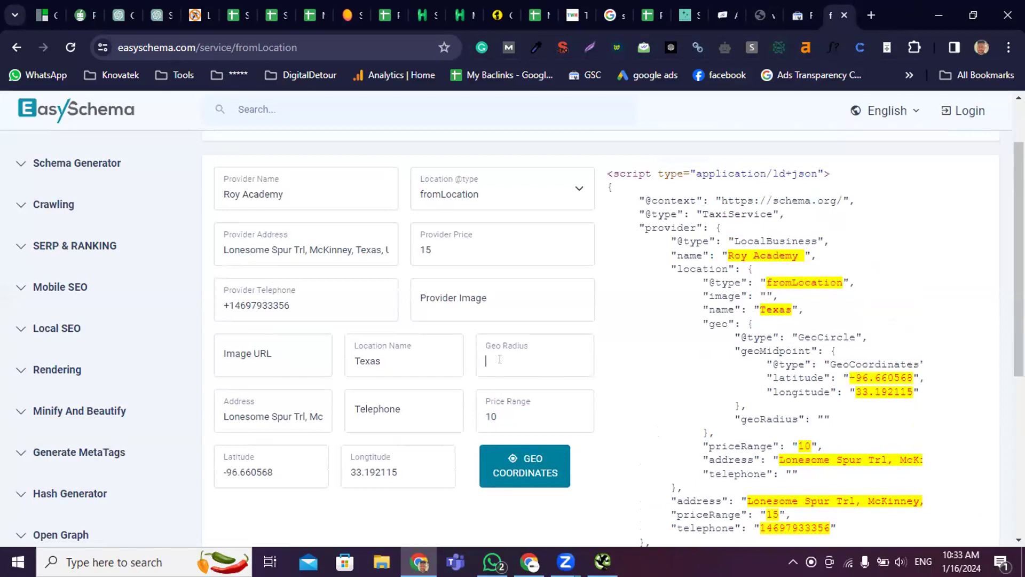
{"action": "type", "text": "25"}
{"action": "scroll", "coordinate": [527, 389], "scroll_direction": "down", "scroll_amount": 4}
{"action": "scroll", "coordinate": [530, 392], "scroll_direction": "up", "scroll_amount": 1}
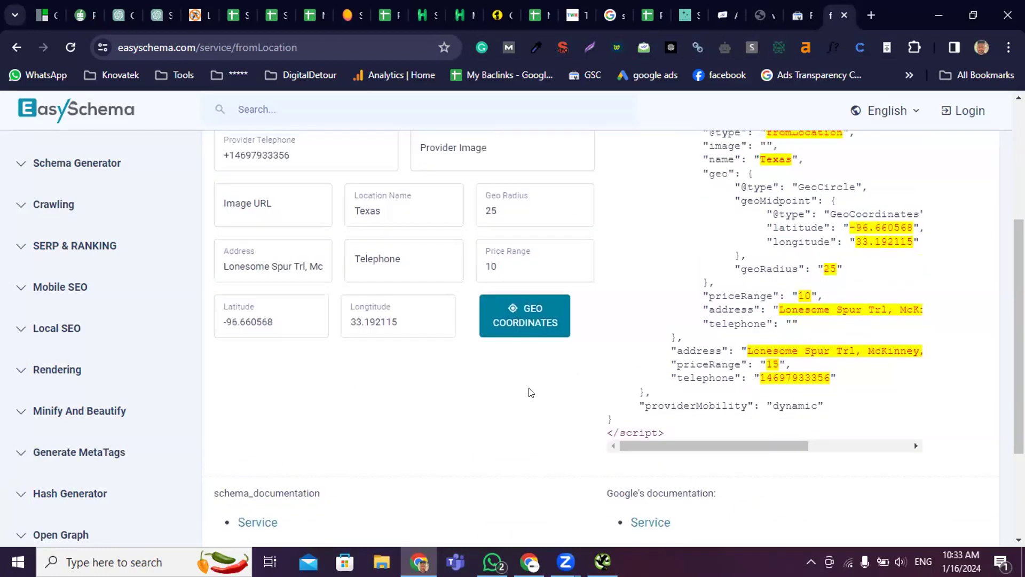
Look through the royforsuccess.com services page for an image to use in the schema's empty image fields
{"action": "scroll", "coordinate": [530, 393], "scroll_direction": "up", "scroll_amount": 2}
{"action": "left_click", "coordinate": [460, 292]}
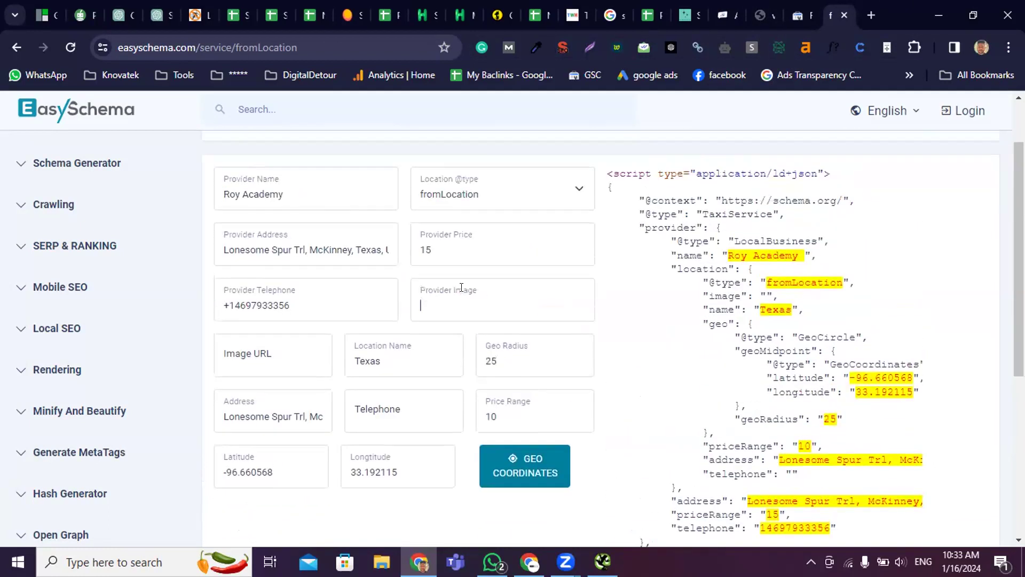
{"action": "left_click", "coordinate": [277, 354]}
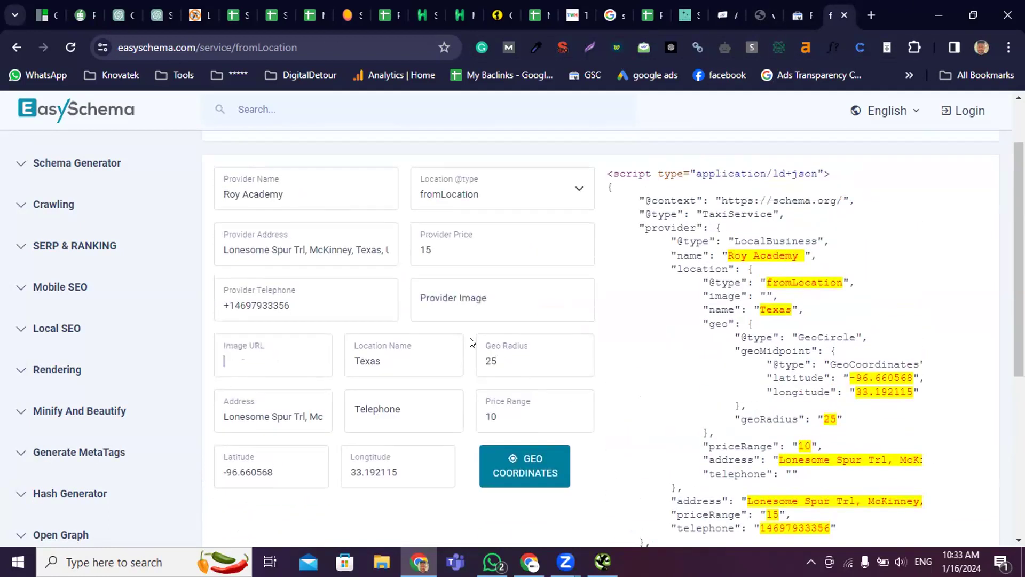
{"action": "left_click", "coordinate": [726, 11]}
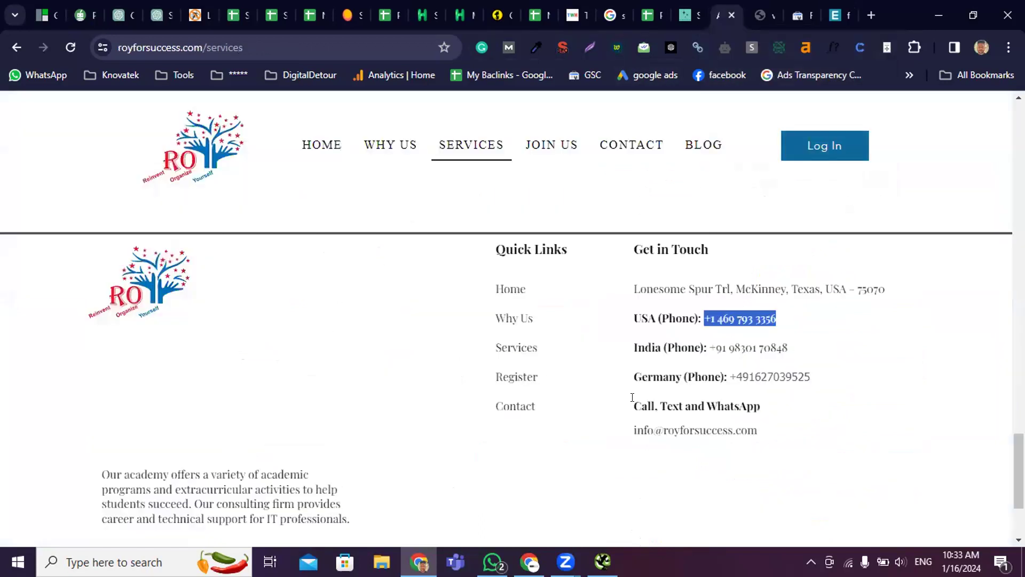
{"action": "scroll", "coordinate": [633, 399], "scroll_direction": "up", "scroll_amount": 5}
{"action": "scroll", "coordinate": [631, 392], "scroll_direction": "up", "scroll_amount": 20}
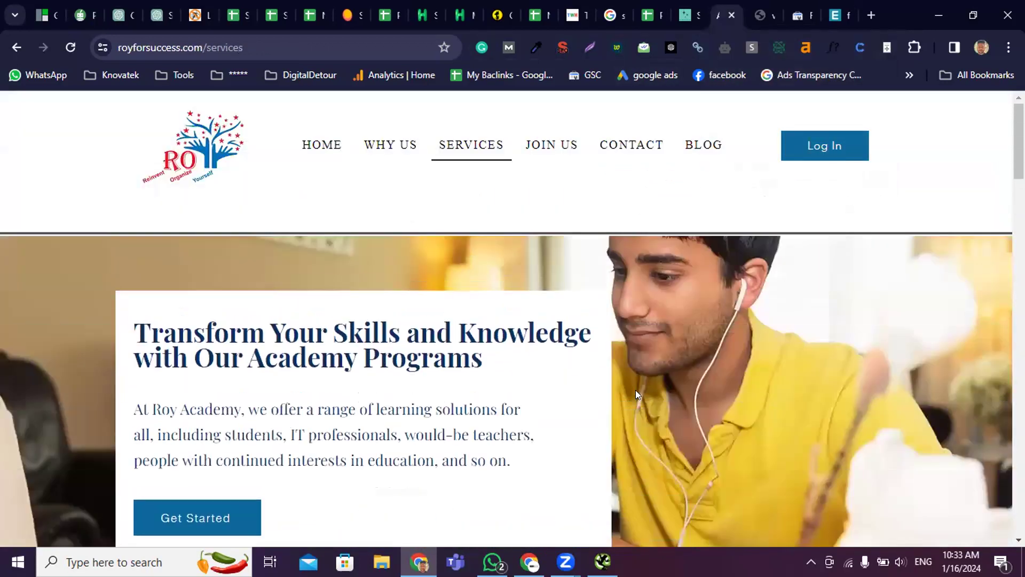
{"action": "scroll", "coordinate": [689, 362], "scroll_direction": "down", "scroll_amount": 8}
{"action": "scroll", "coordinate": [748, 415], "scroll_direction": "up", "scroll_amount": 8}
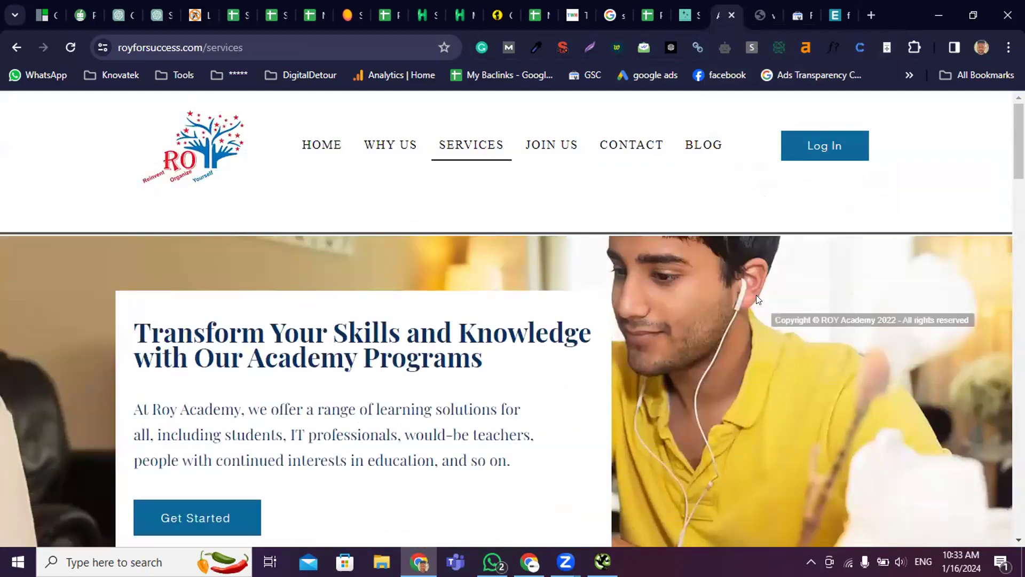
{"action": "scroll", "coordinate": [700, 363], "scroll_direction": "down", "scroll_amount": 6}
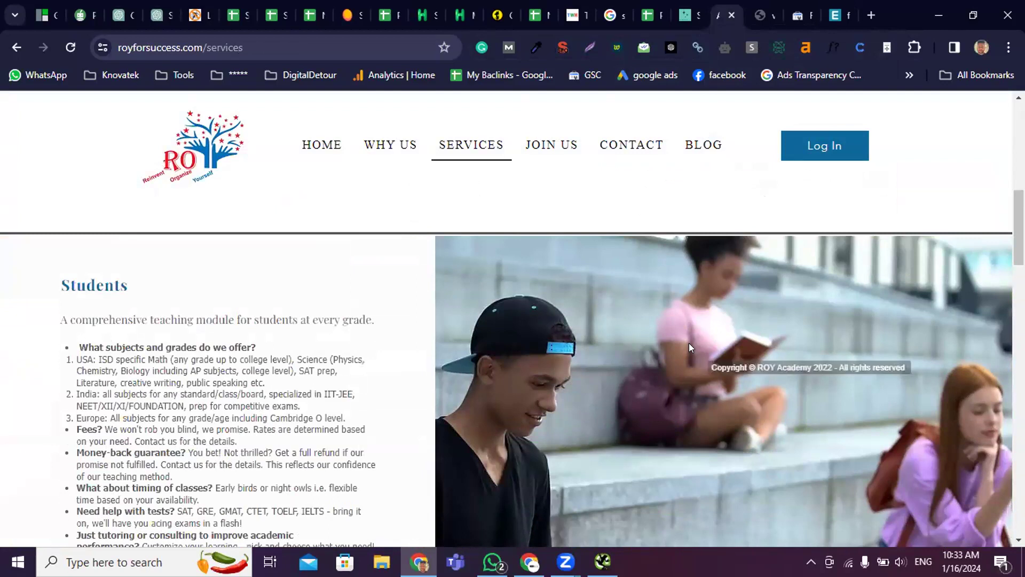
{"action": "scroll", "coordinate": [444, 352], "scroll_direction": "down", "scroll_amount": 4}
{"action": "scroll", "coordinate": [446, 357], "scroll_direction": "down", "scroll_amount": 4}
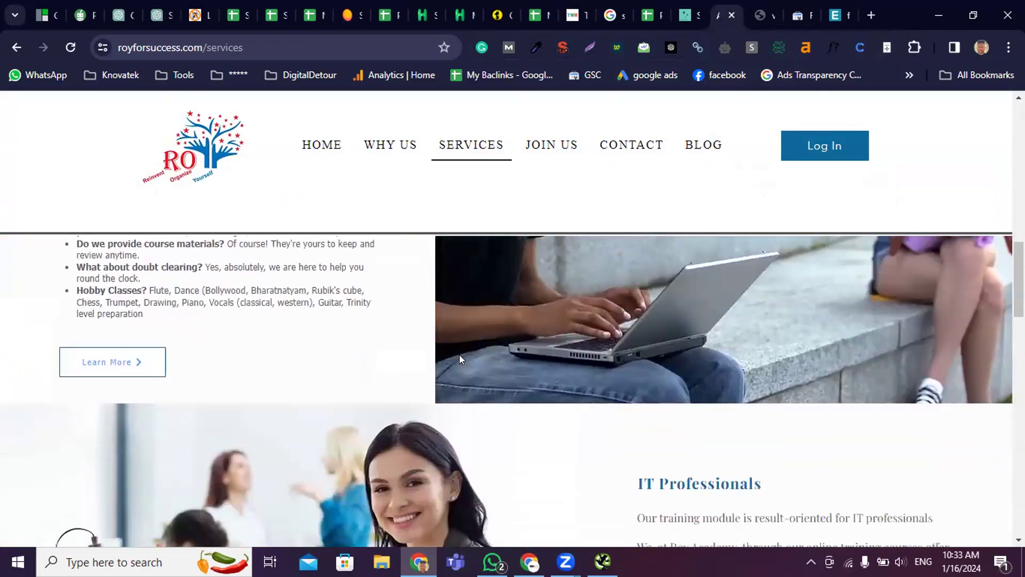
{"action": "scroll", "coordinate": [494, 390], "scroll_direction": "down", "scroll_amount": 4}
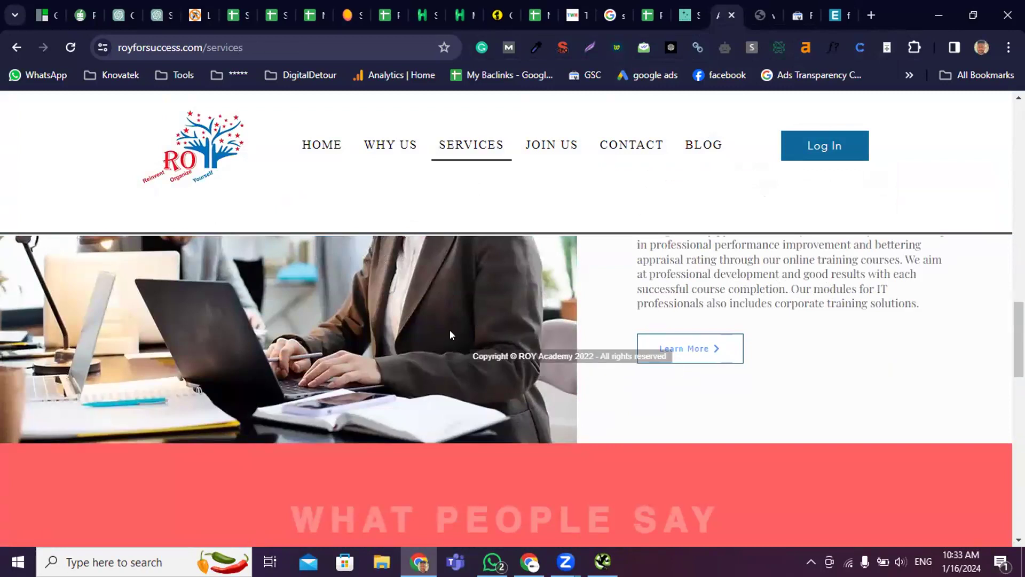
{"action": "scroll", "coordinate": [450, 336], "scroll_direction": "down", "scroll_amount": 2}
{"action": "scroll", "coordinate": [450, 347], "scroll_direction": "up", "scroll_amount": 15}
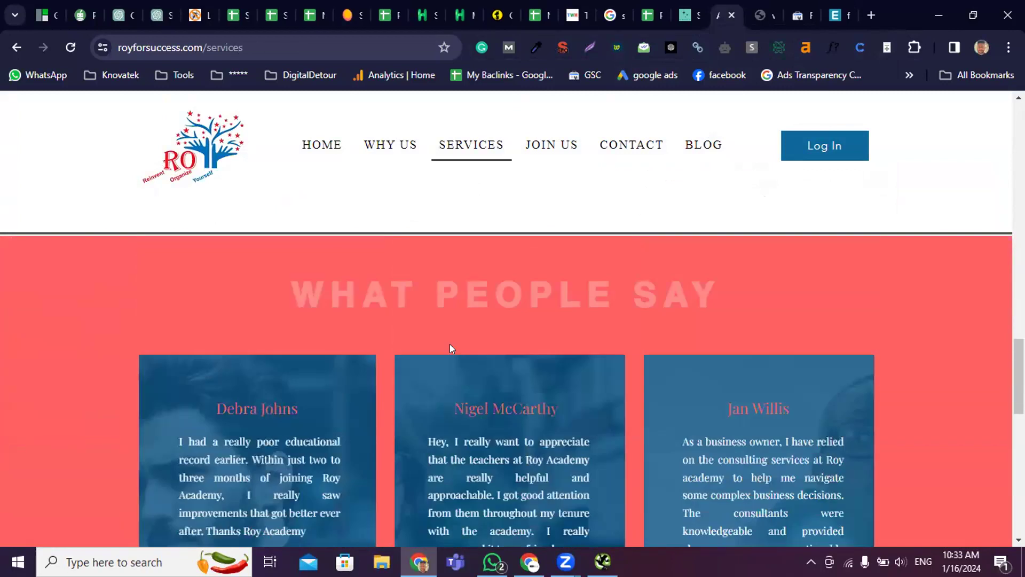
{"action": "scroll", "coordinate": [451, 346], "scroll_direction": "up", "scroll_amount": 2}
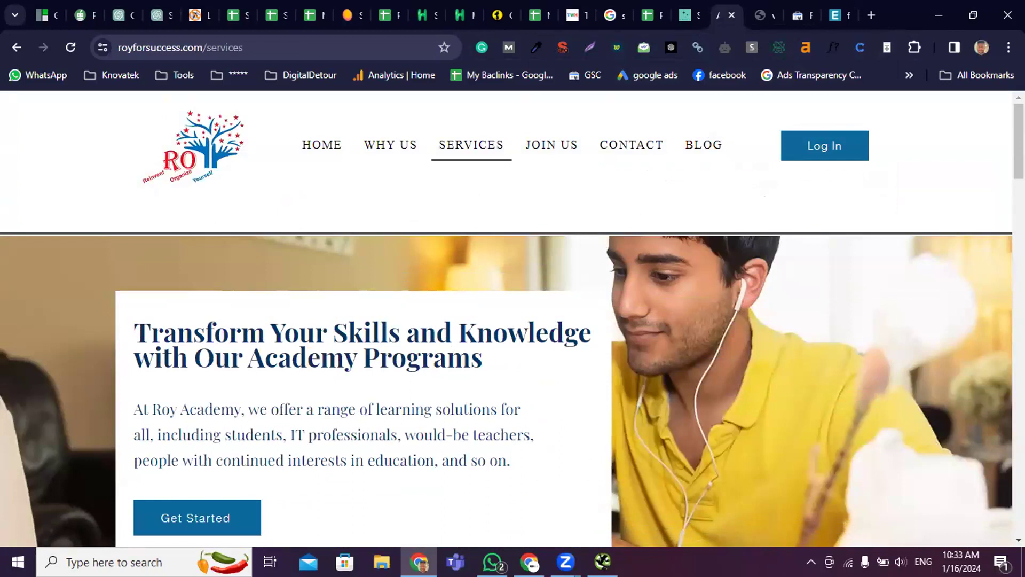
Open the developer tools on the services page and examine the script file listed below services in the page's sources
{"action": "key", "text": "F11"}
{"action": "key", "text": "F11"}
{"action": "key", "text": "F12"}
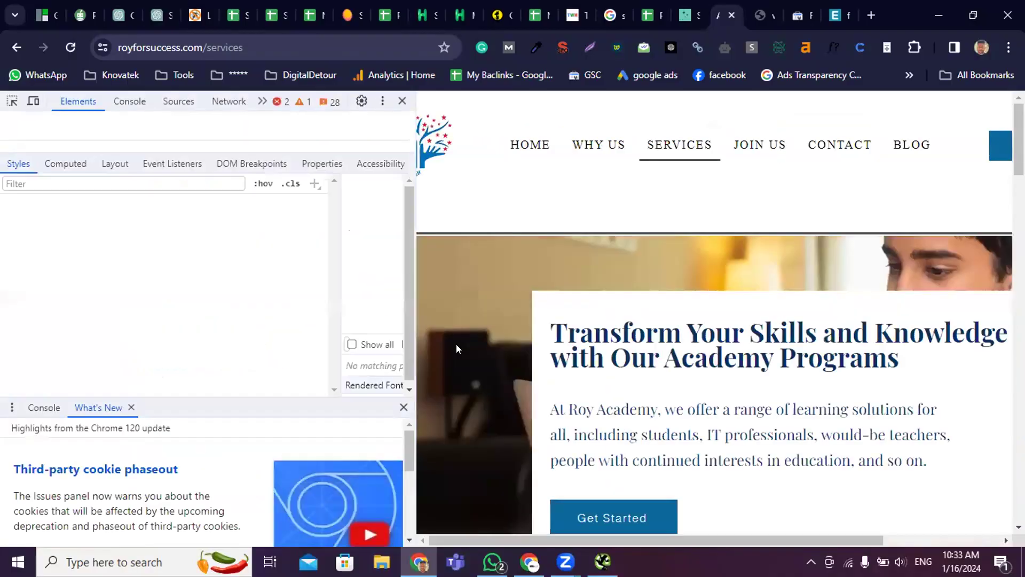
{"action": "left_click", "coordinate": [172, 100]}
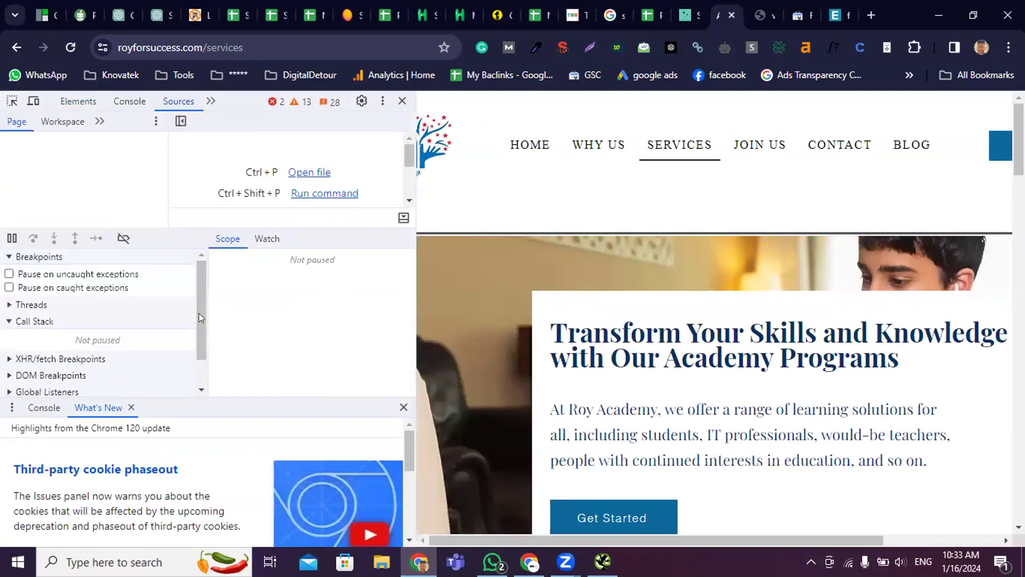
{"action": "left_click", "coordinate": [102, 185]}
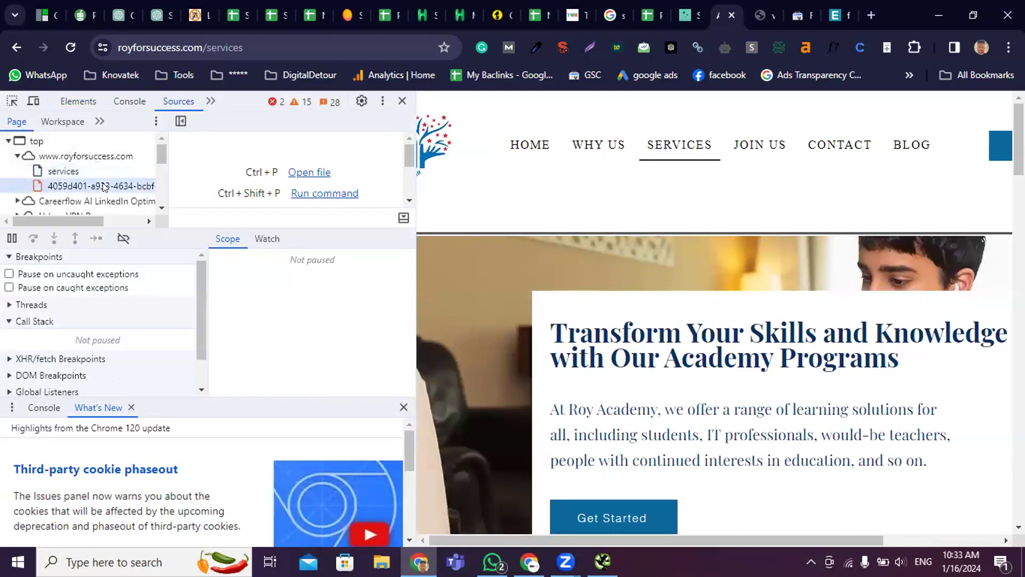
{"action": "left_click_drag", "start_coordinate": [266, 201], "coordinate": [330, 202]}
{"action": "scroll", "coordinate": [64, 173], "scroll_direction": "down", "scroll_amount": 2}
{"action": "left_click_drag", "start_coordinate": [159, 161], "coordinate": [159, 137]}
Examine the services page's console messages and the style rules of its body element for an image reference
{"action": "left_click", "coordinate": [124, 102]}
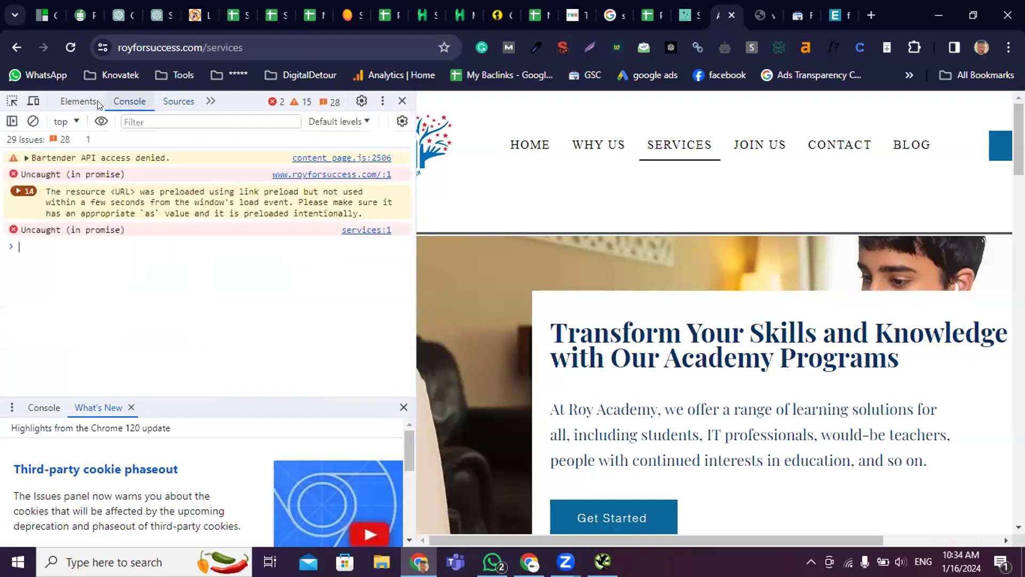
{"action": "left_click", "coordinate": [76, 101]}
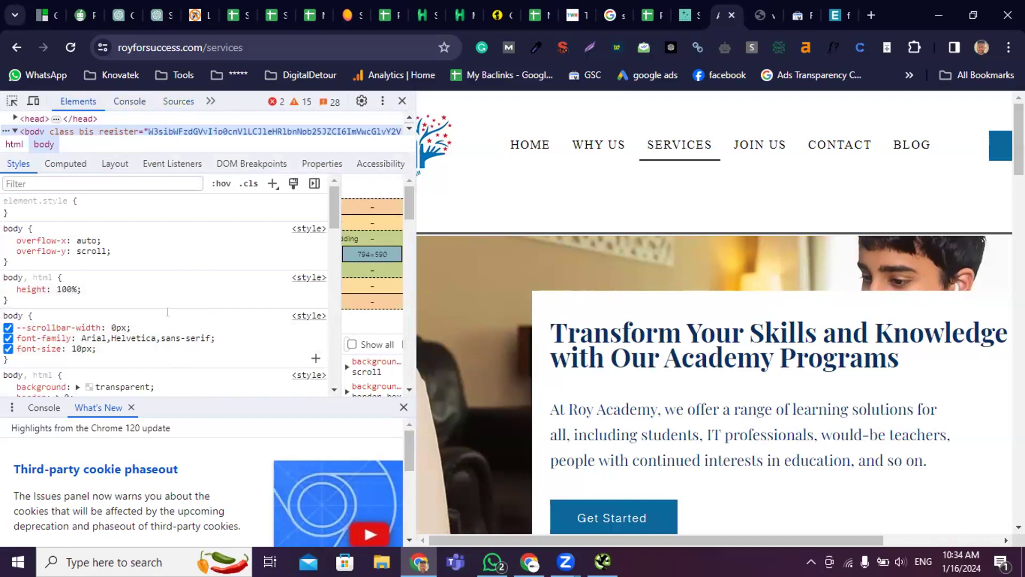
{"action": "scroll", "coordinate": [176, 342], "scroll_direction": "down", "scroll_amount": 2}
{"action": "scroll", "coordinate": [169, 318], "scroll_direction": "up", "scroll_amount": 2}
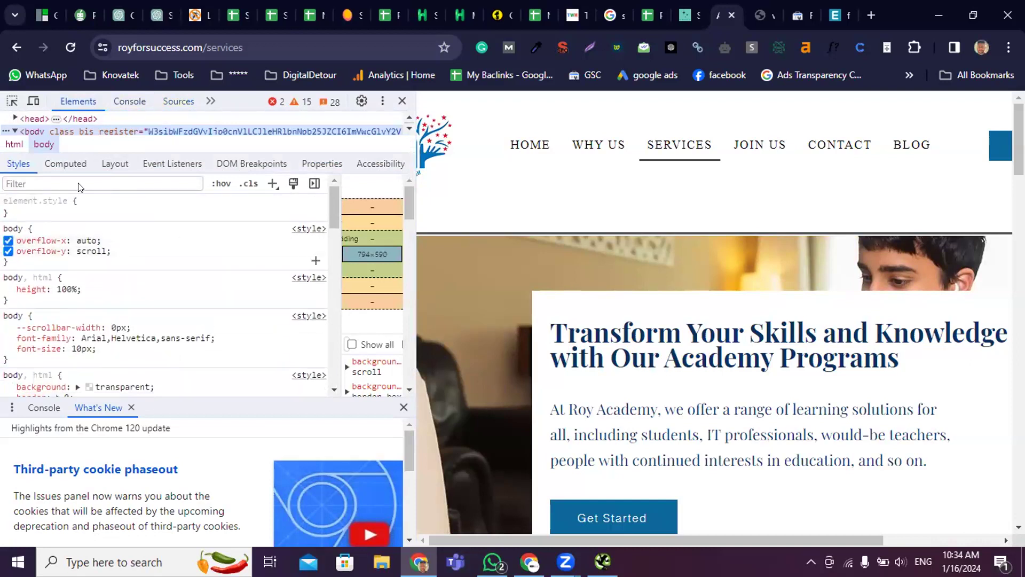
{"action": "left_click", "coordinate": [129, 101]}
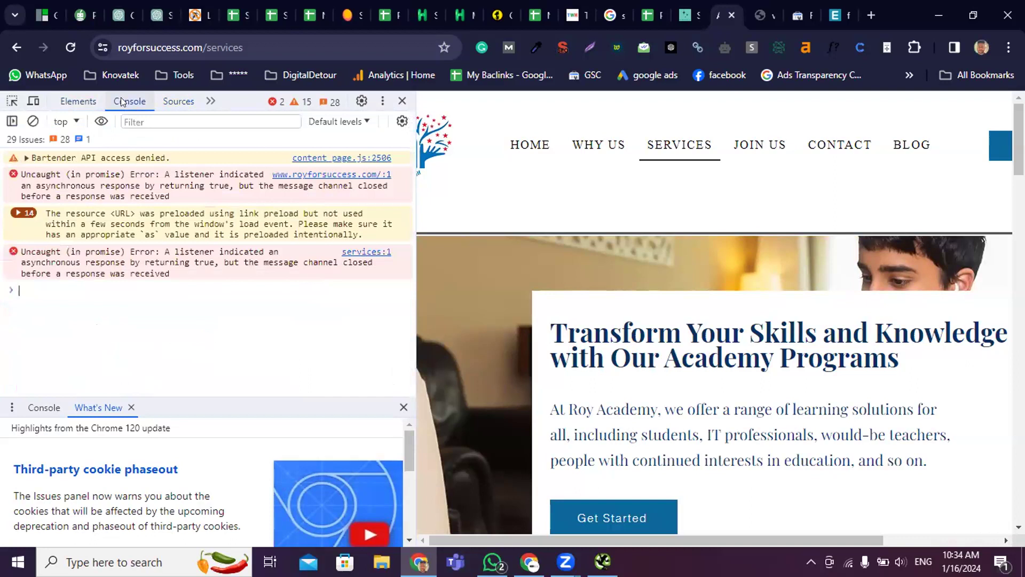
Look through the services page's loaded source files and the workspace view for an image source
{"action": "left_click", "coordinate": [173, 102]}
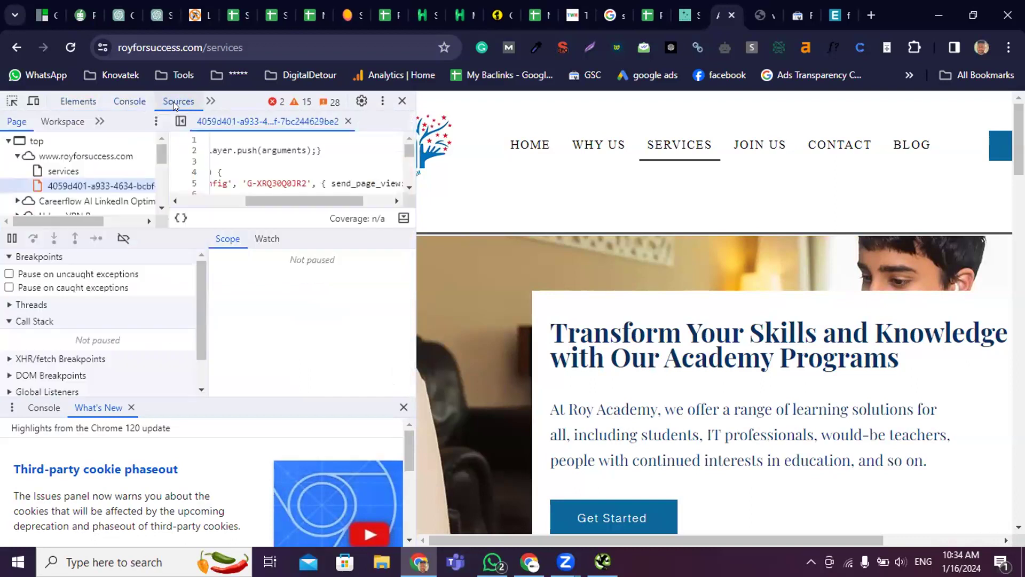
{"action": "scroll", "coordinate": [108, 370], "scroll_direction": "down", "scroll_amount": 1}
{"action": "scroll", "coordinate": [109, 371], "scroll_direction": "up", "scroll_amount": 1}
{"action": "scroll", "coordinate": [98, 184], "scroll_direction": "down", "scroll_amount": 5}
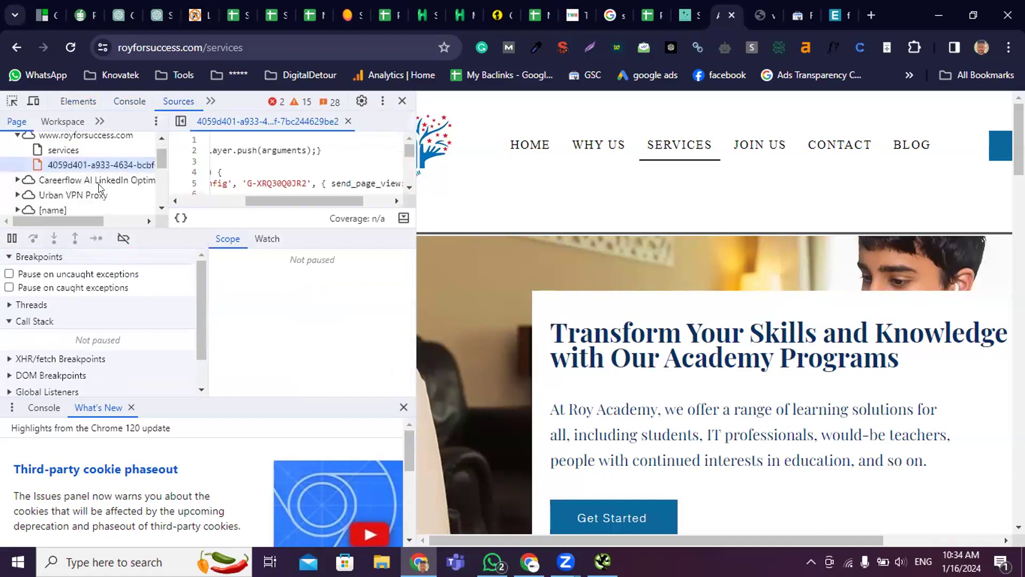
{"action": "scroll", "coordinate": [323, 165], "scroll_direction": "down", "scroll_amount": 3}
{"action": "scroll", "coordinate": [106, 177], "scroll_direction": "up", "scroll_amount": 5}
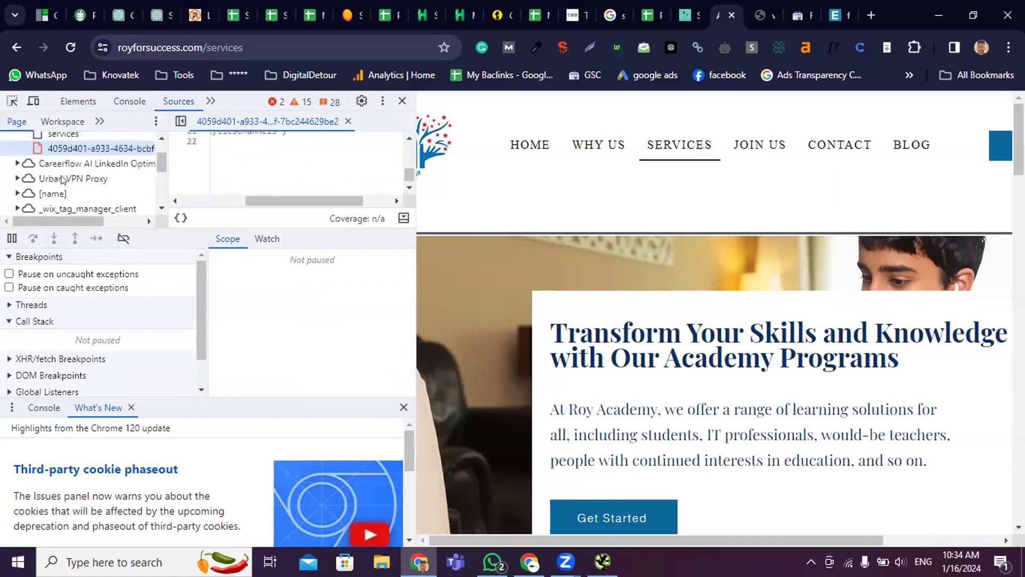
{"action": "left_click", "coordinate": [74, 124]}
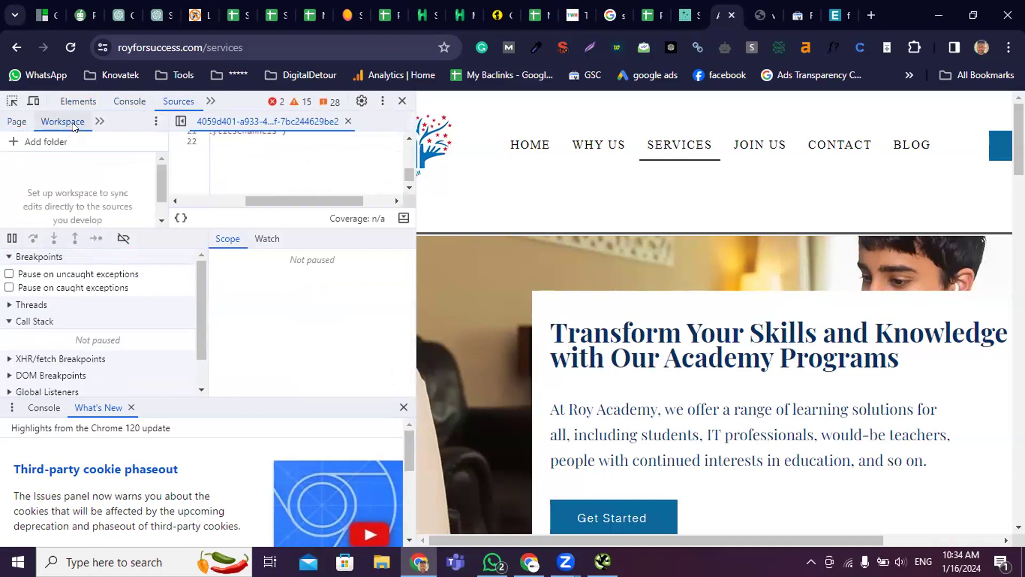
{"action": "left_click", "coordinate": [16, 121]}
Inspect the hero banner's column strip in responsive device view, examine its style rules, and close the developer tools
{"action": "left_click", "coordinate": [34, 102]}
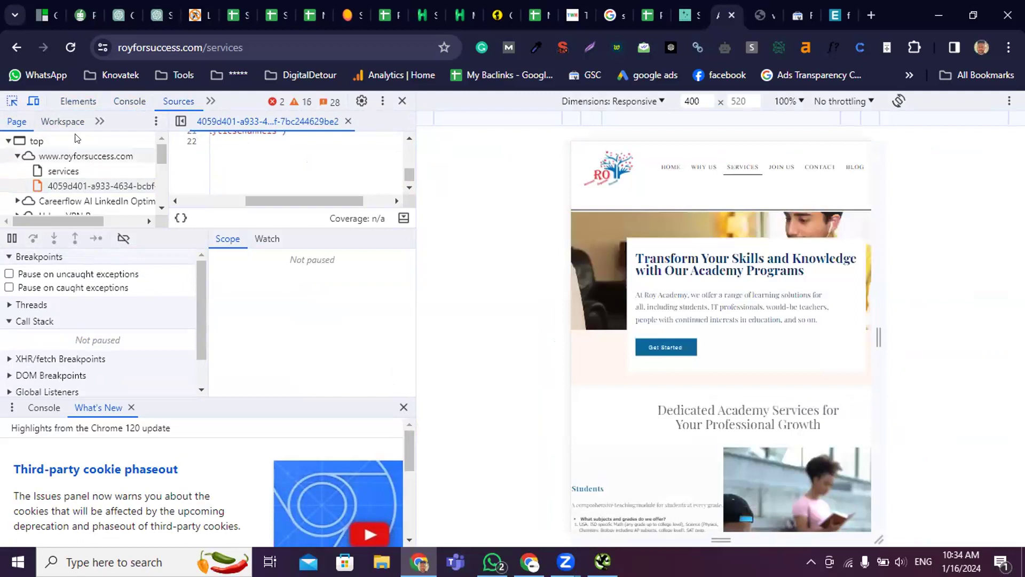
{"action": "left_click", "coordinate": [12, 101]}
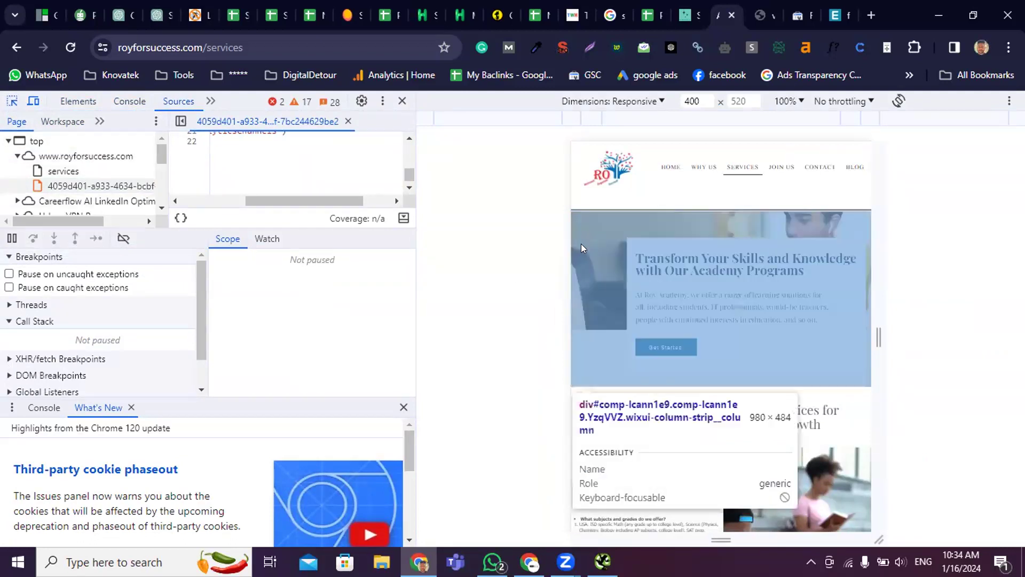
{"action": "left_click", "coordinate": [12, 101]}
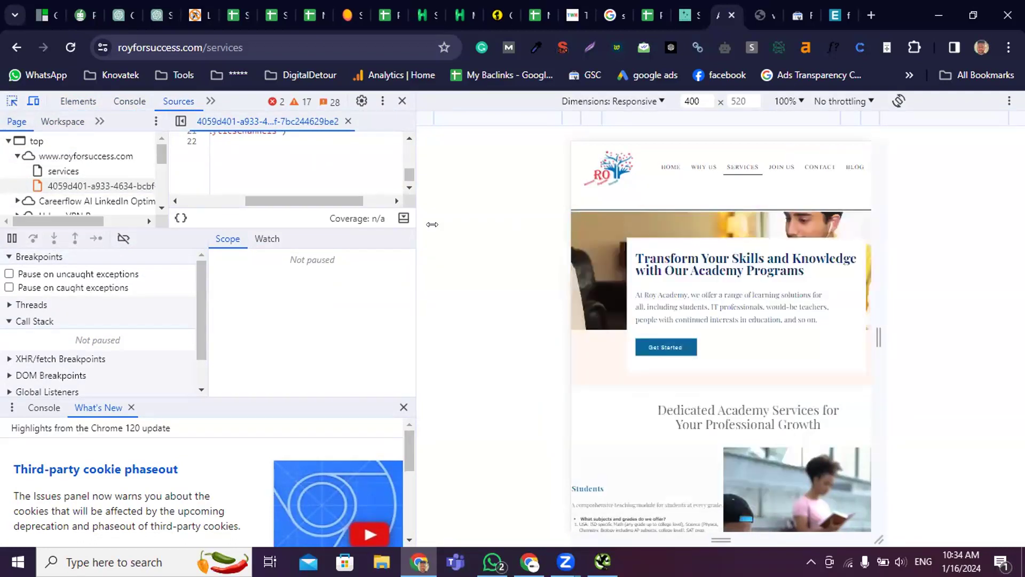
{"action": "left_click", "coordinate": [580, 242]}
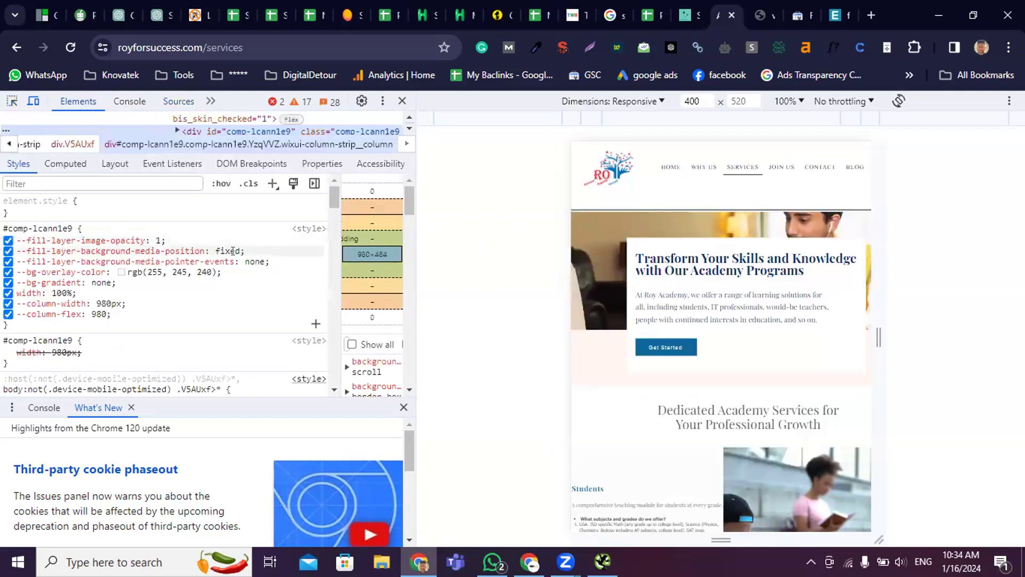
{"action": "scroll", "coordinate": [200, 299], "scroll_direction": "down", "scroll_amount": 3}
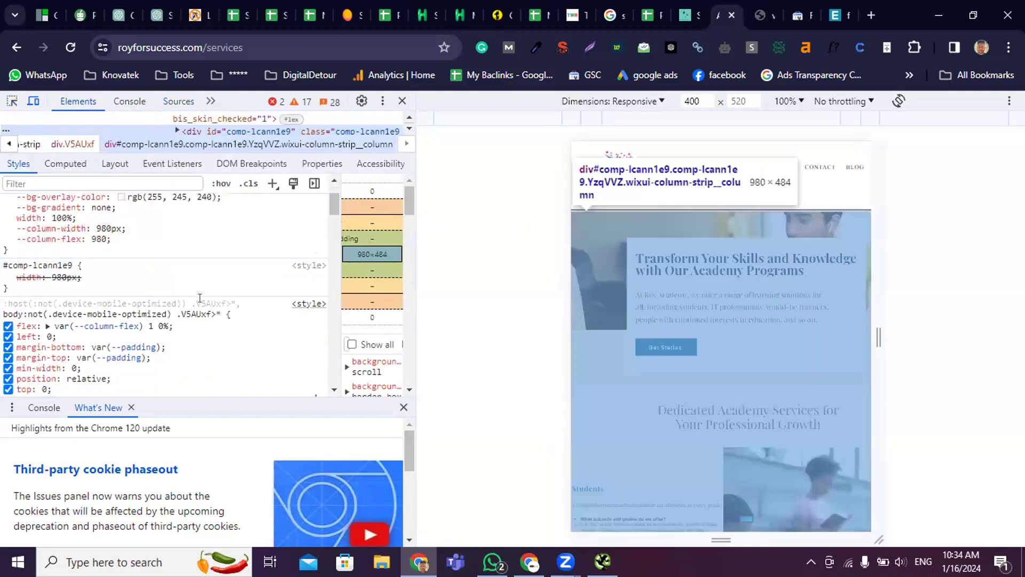
{"action": "scroll", "coordinate": [149, 228], "scroll_direction": "up", "scroll_amount": 3}
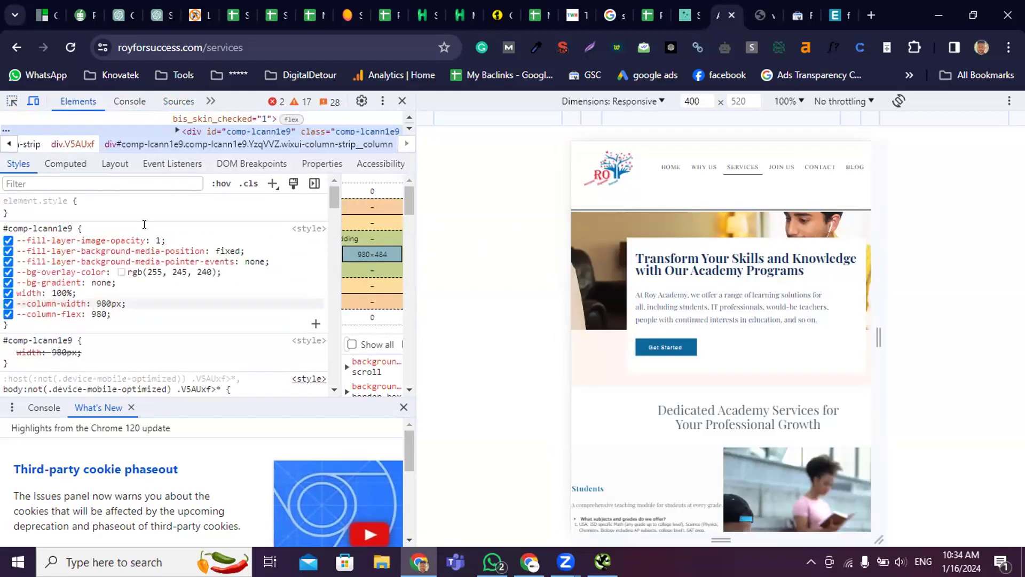
{"action": "scroll", "coordinate": [166, 251], "scroll_direction": "down", "scroll_amount": 5}
{"action": "scroll", "coordinate": [175, 262], "scroll_direction": "down", "scroll_amount": 10}
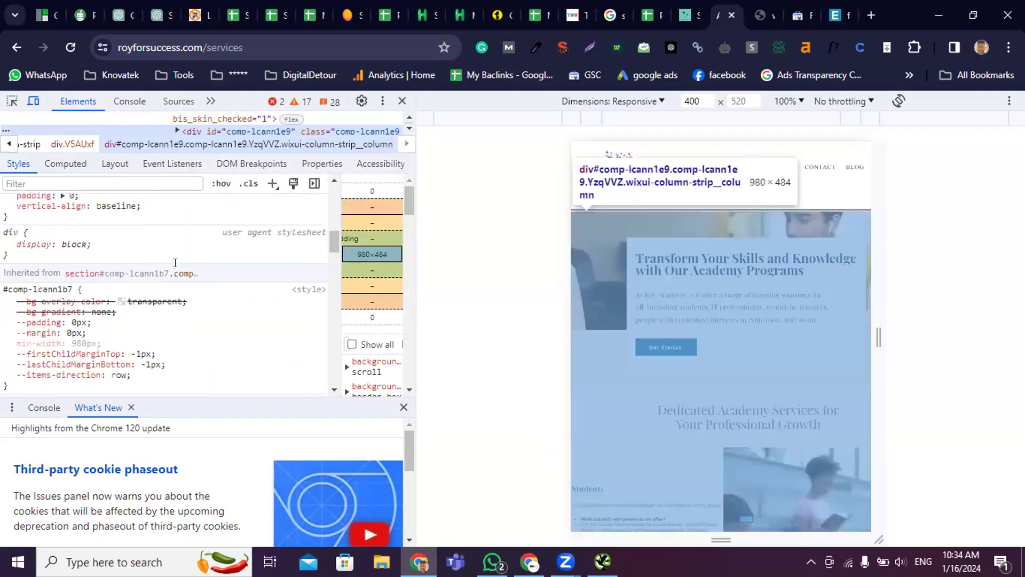
{"action": "scroll", "coordinate": [175, 262], "scroll_direction": "down", "scroll_amount": 10}
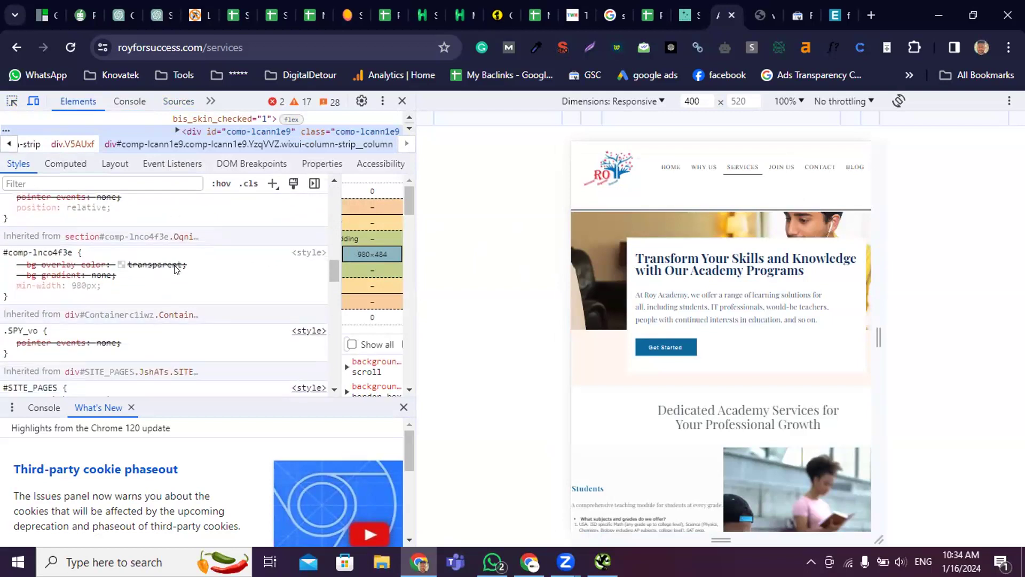
{"action": "scroll", "coordinate": [175, 268], "scroll_direction": "down", "scroll_amount": 8}
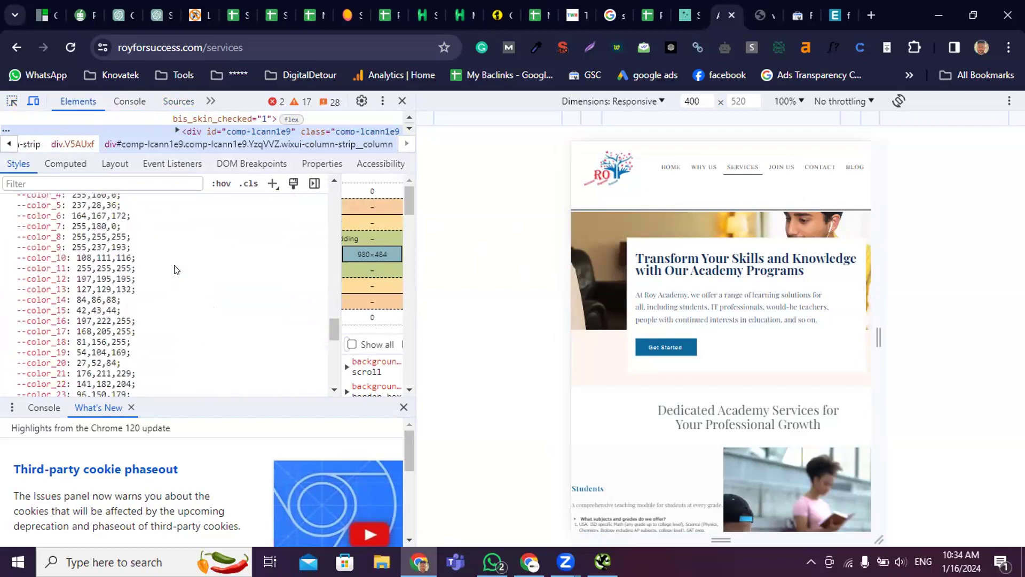
{"action": "scroll", "coordinate": [181, 264], "scroll_direction": "up", "scroll_amount": 15}
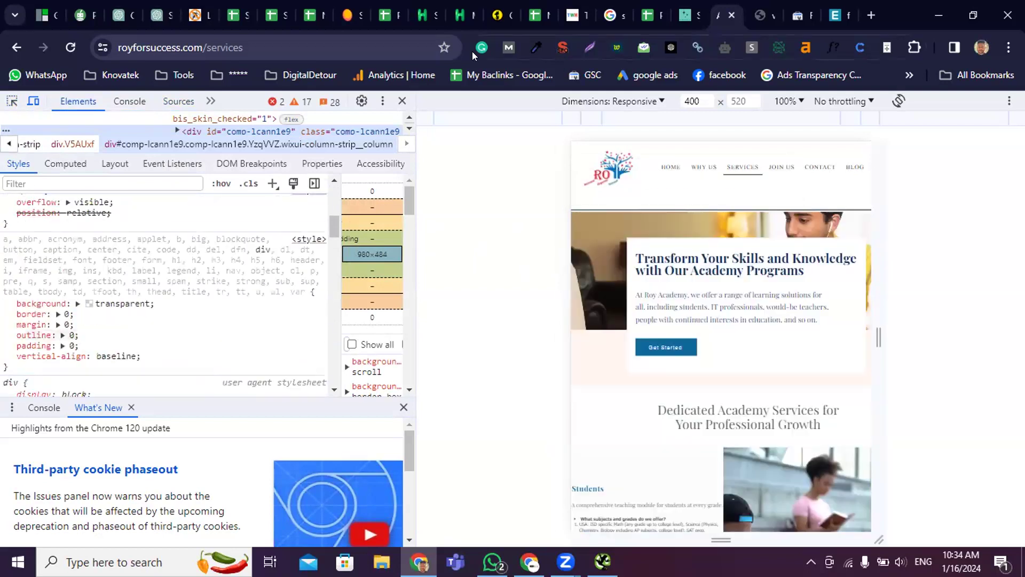
{"action": "left_click", "coordinate": [403, 101]}
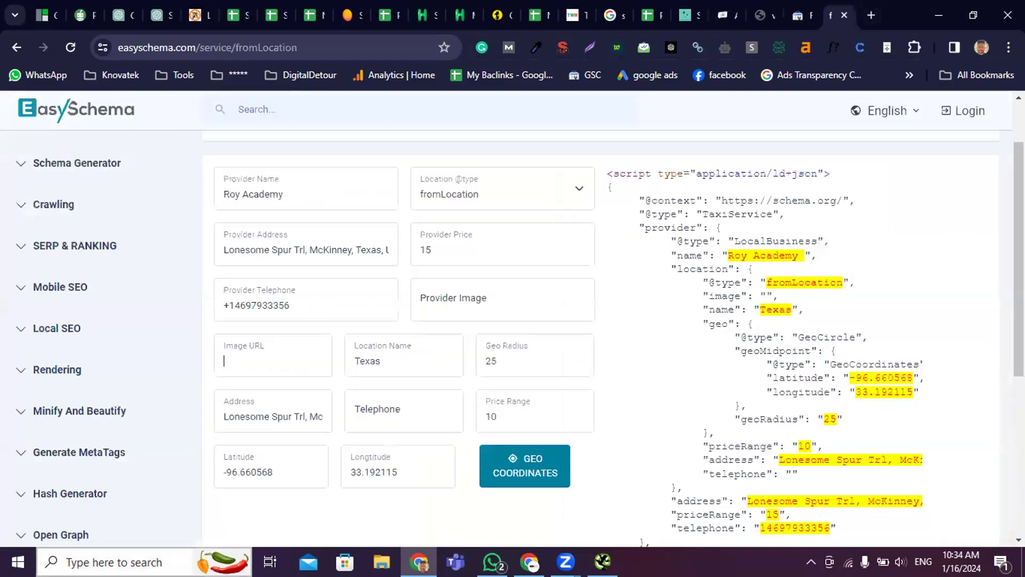
Return to the EasySchema form and review its location type options, filled-in provider fields and generated Service markup
{"action": "left_click", "coordinate": [838, 15]}
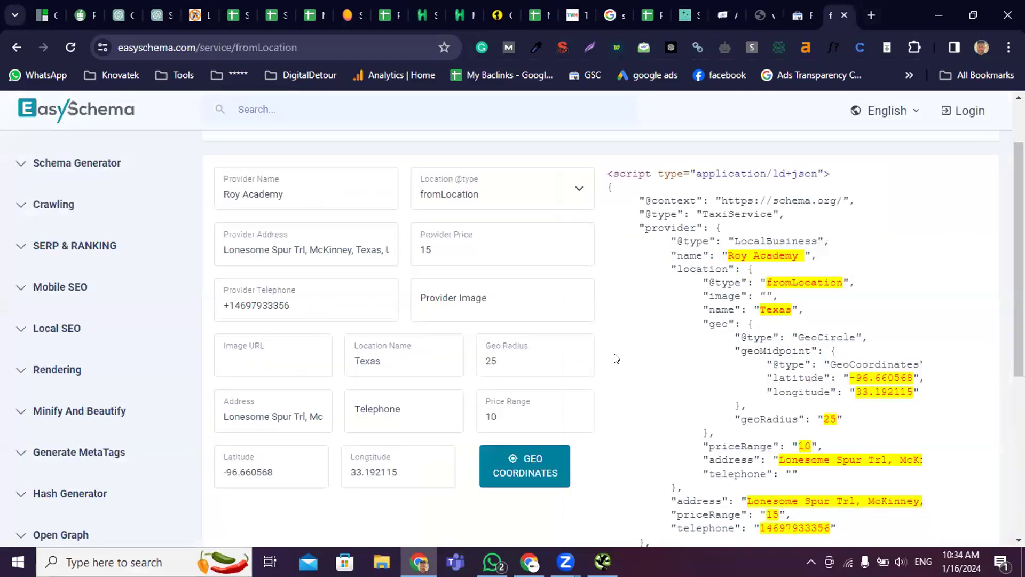
{"action": "scroll", "coordinate": [616, 358], "scroll_direction": "up", "scroll_amount": 2}
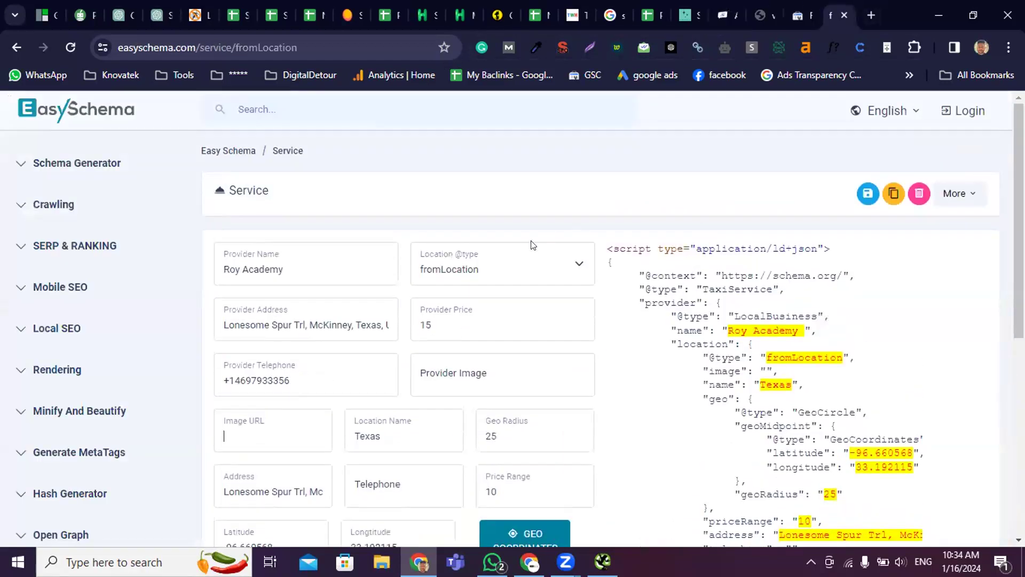
{"action": "left_click", "coordinate": [518, 270]}
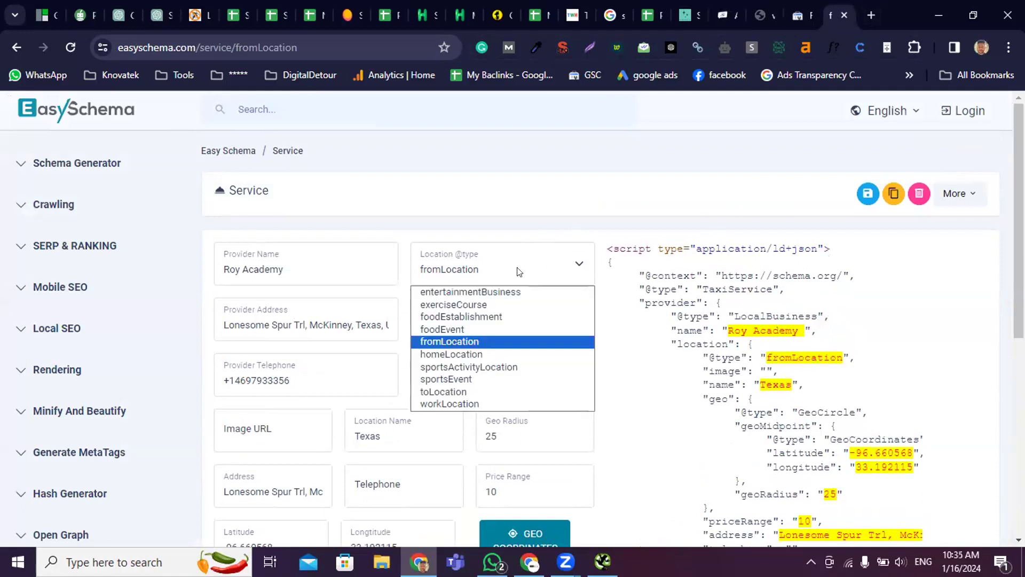
{"action": "left_click", "coordinate": [642, 406]}
{"action": "scroll", "coordinate": [816, 414], "scroll_direction": "down", "scroll_amount": 3}
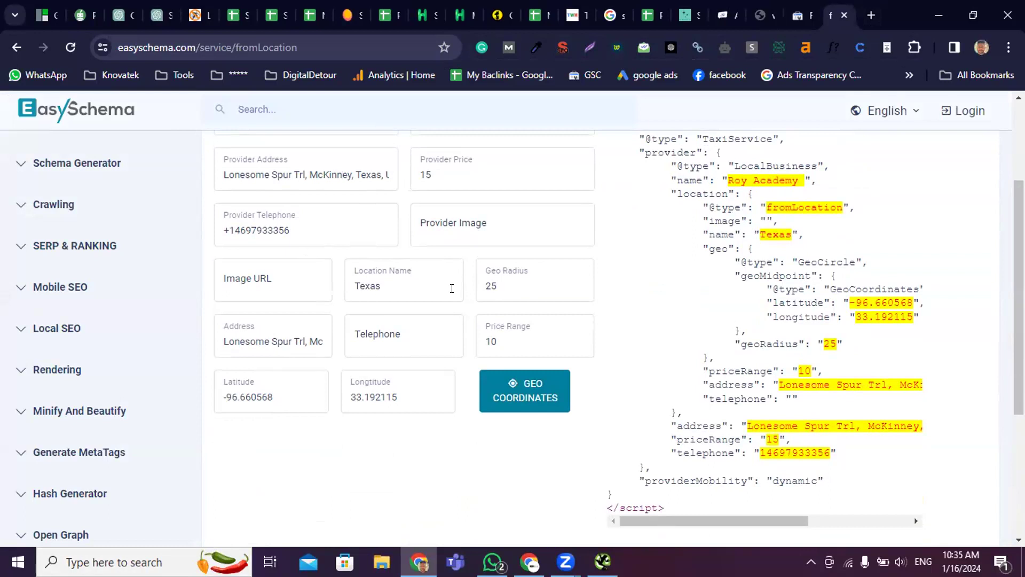
{"action": "scroll", "coordinate": [448, 305], "scroll_direction": "down", "scroll_amount": 5}
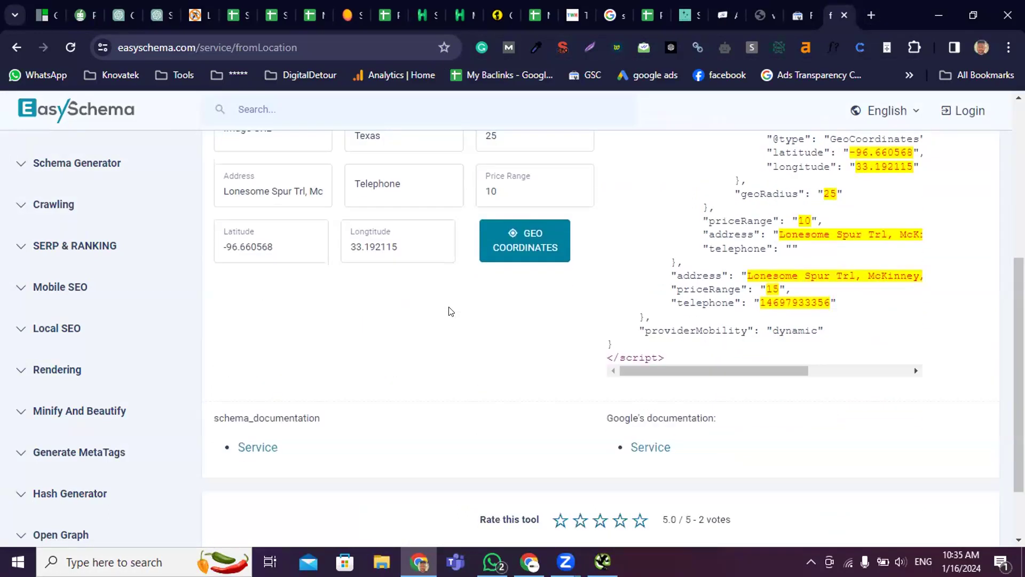
{"action": "scroll", "coordinate": [799, 392], "scroll_direction": "up", "scroll_amount": 10}
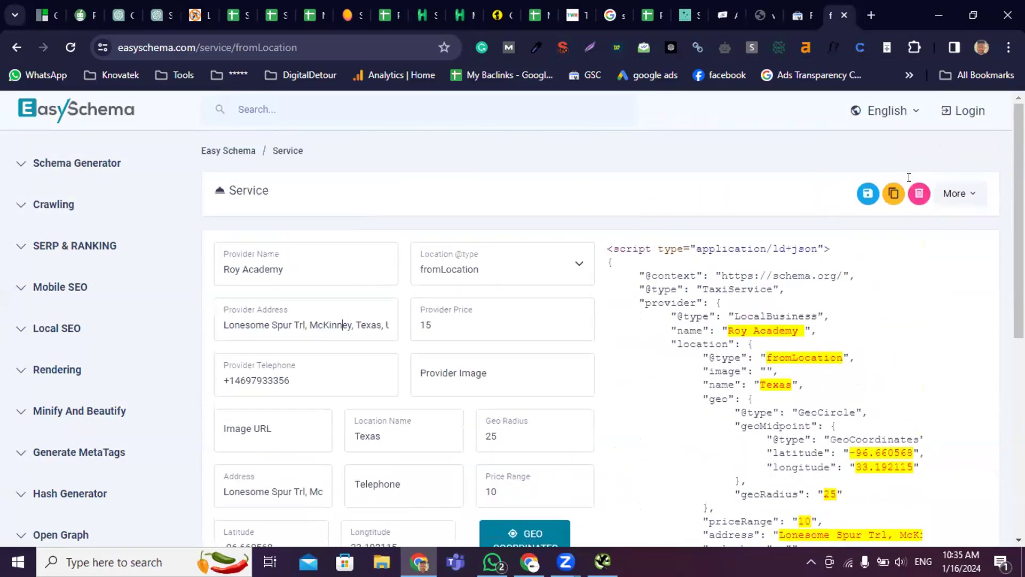
Try to copy the generated Service markup and sign in to EasySchema with a saved Google account
{"action": "left_click", "coordinate": [893, 193]}
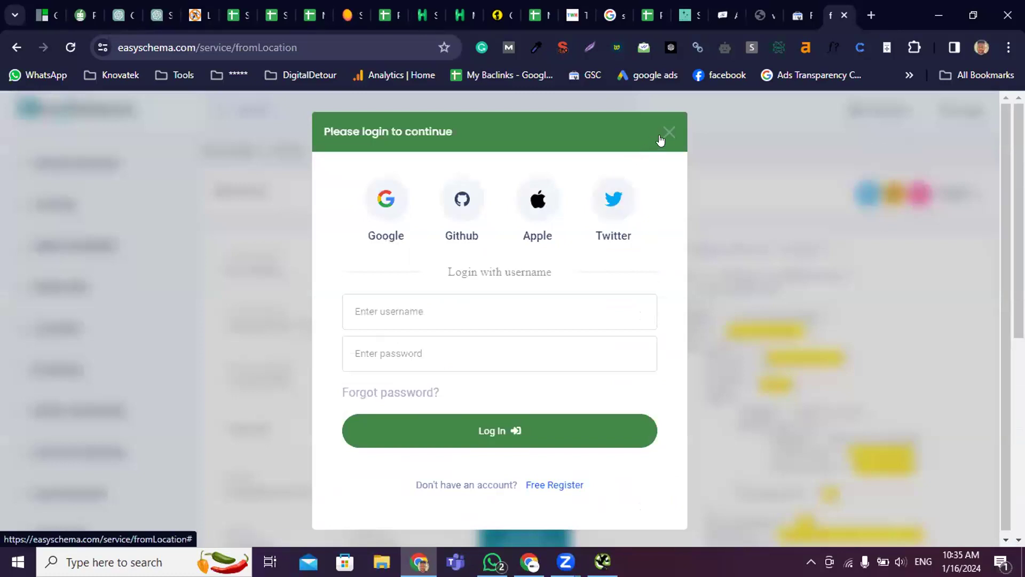
{"action": "left_click", "coordinate": [385, 203]}
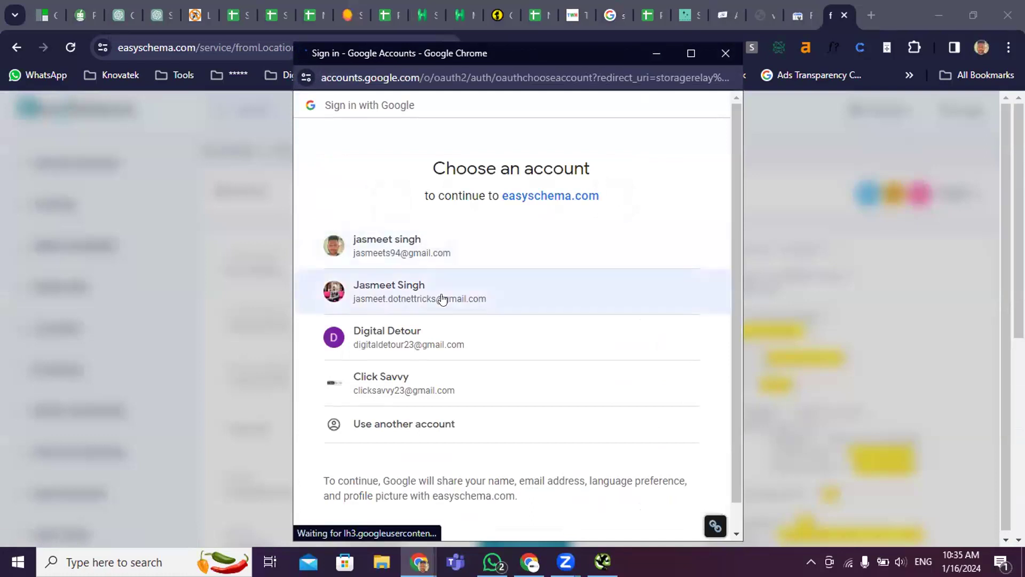
{"action": "left_click", "coordinate": [415, 280]}
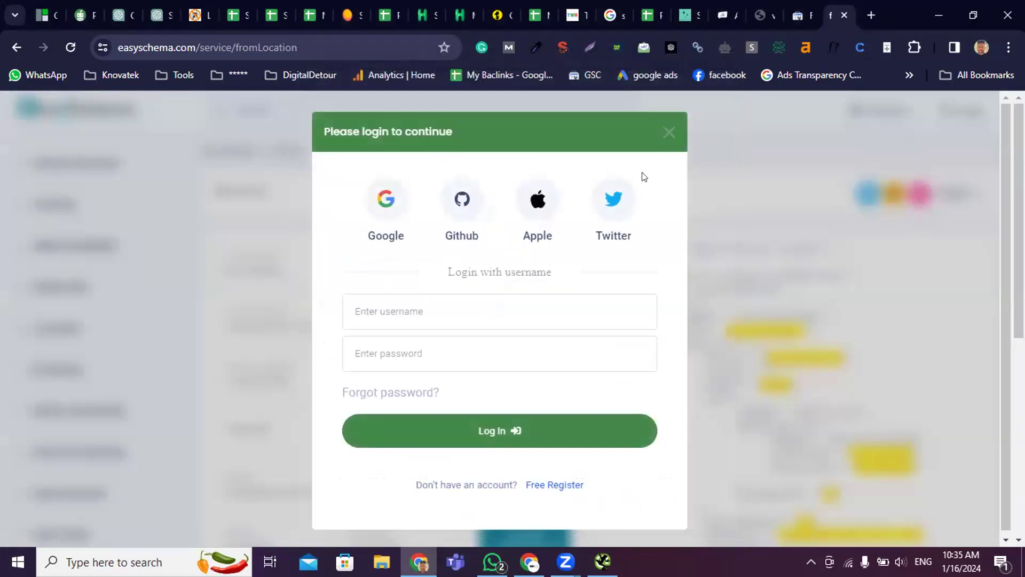
{"action": "left_click", "coordinate": [667, 132]}
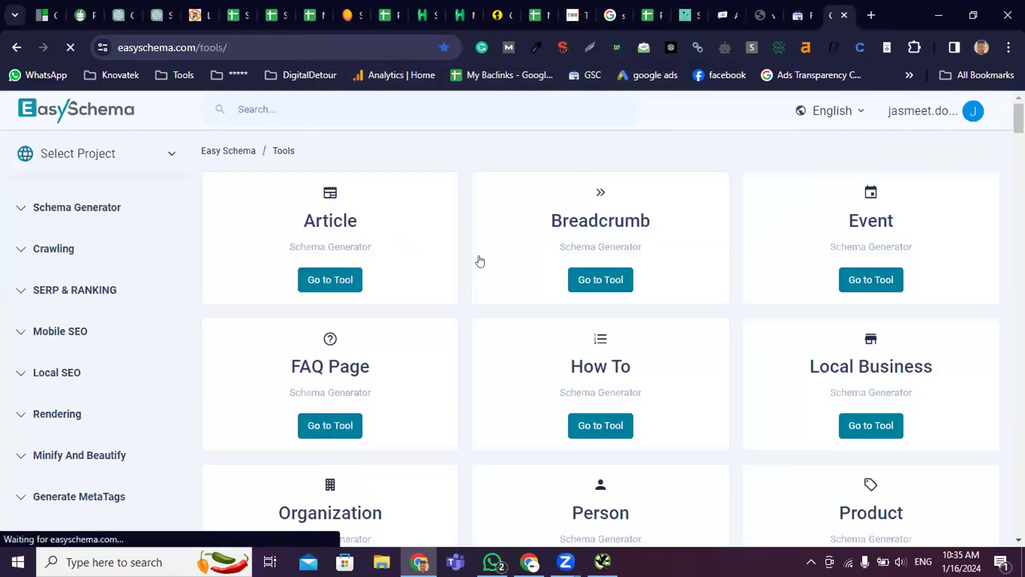
Search the EasySchema tools for "service" and open the Service schema generator
{"action": "scroll", "coordinate": [496, 347], "scroll_direction": "down", "scroll_amount": 5}
{"action": "scroll", "coordinate": [495, 348], "scroll_direction": "down", "scroll_amount": 8}
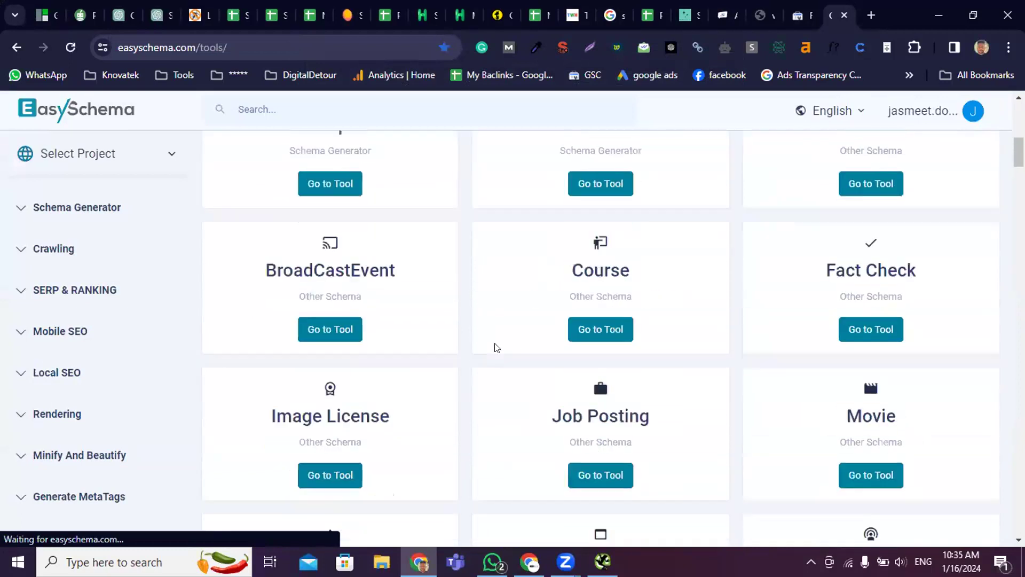
{"action": "scroll", "coordinate": [491, 357], "scroll_direction": "up", "scroll_amount": 9}
{"action": "scroll", "coordinate": [495, 259], "scroll_direction": "up", "scroll_amount": 5}
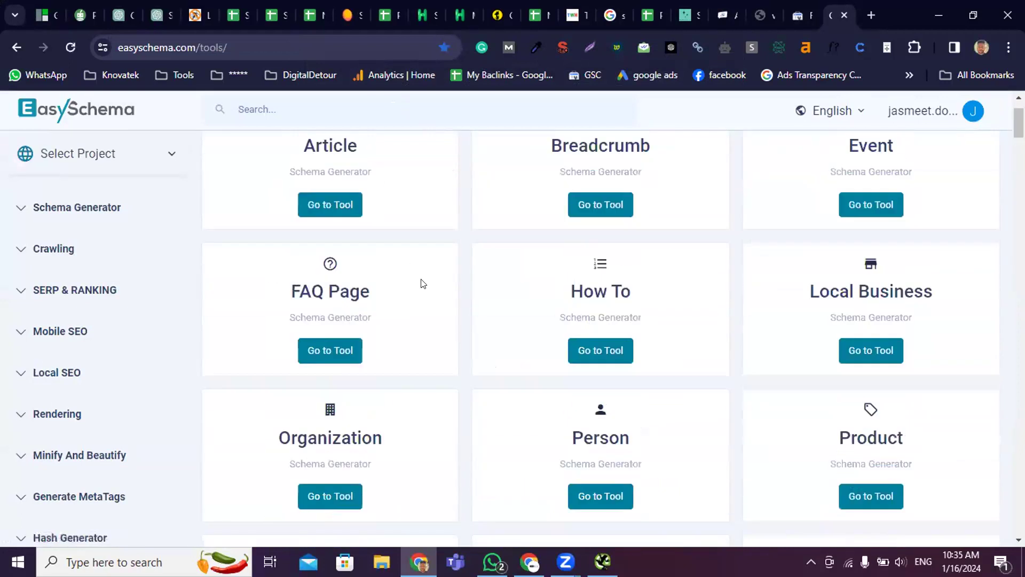
{"action": "left_click", "coordinate": [323, 102]}
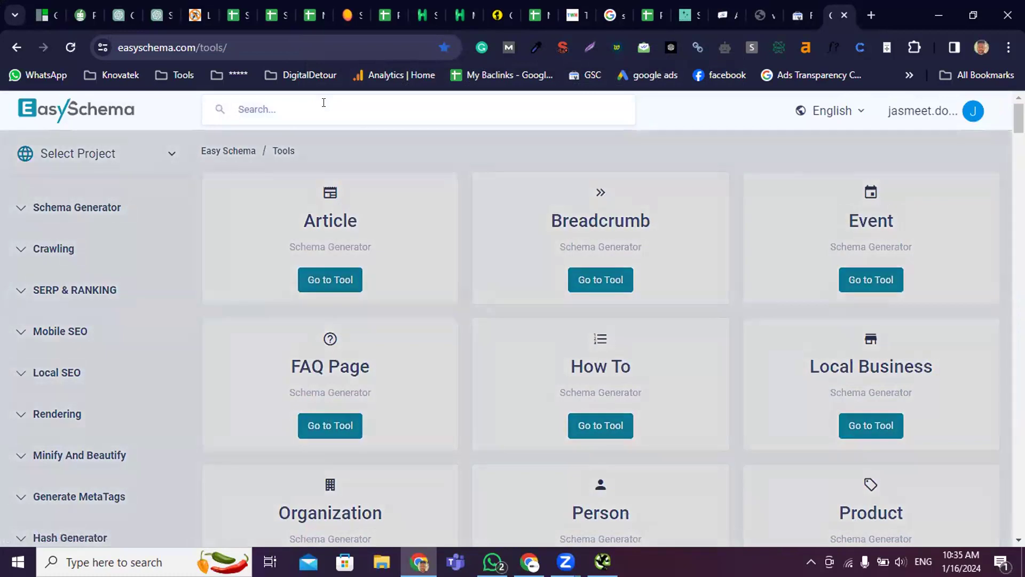
{"action": "type", "text": "se"}
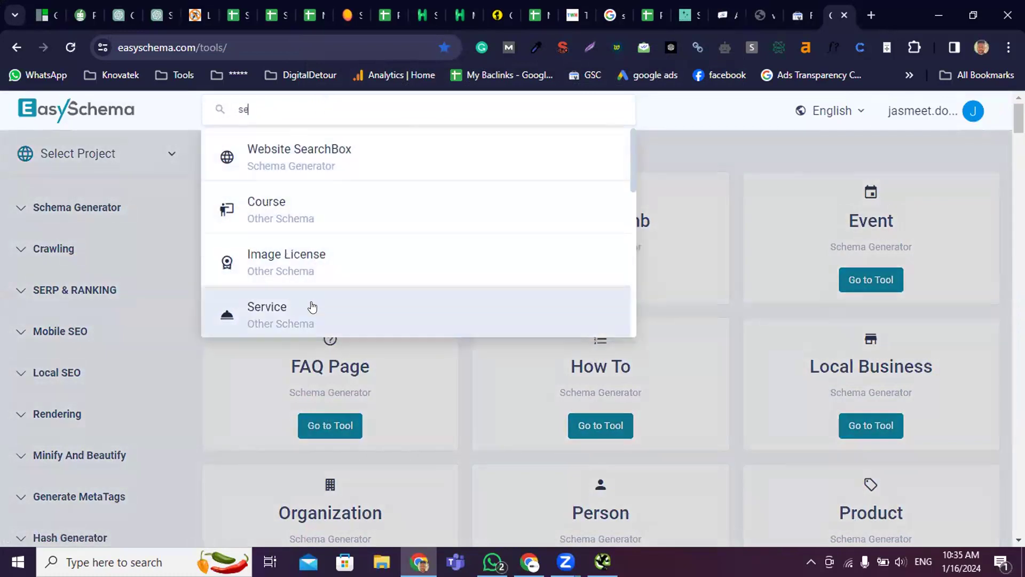
{"action": "type", "text": "rvices"}
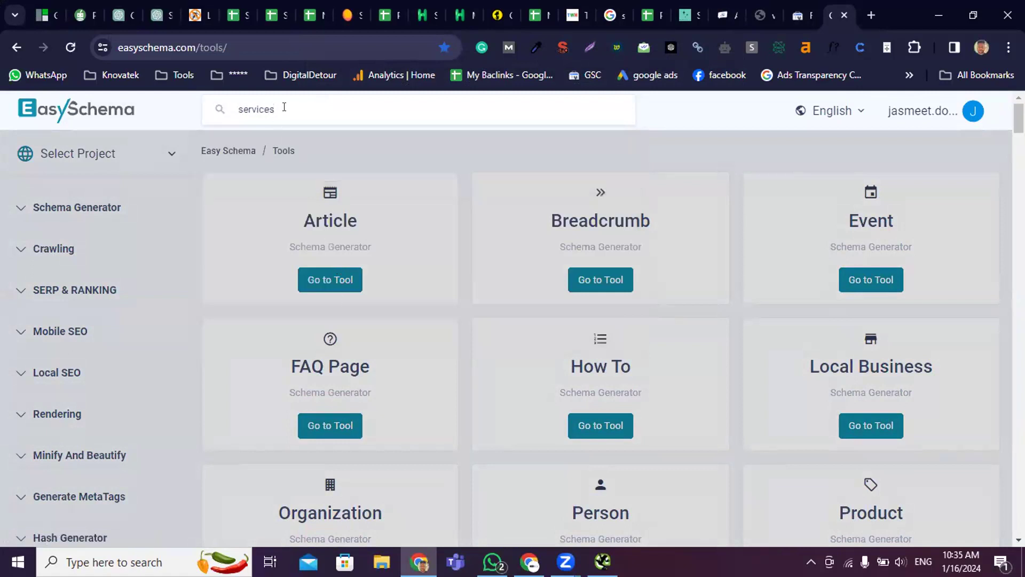
{"action": "key", "text": "BackSpace"}
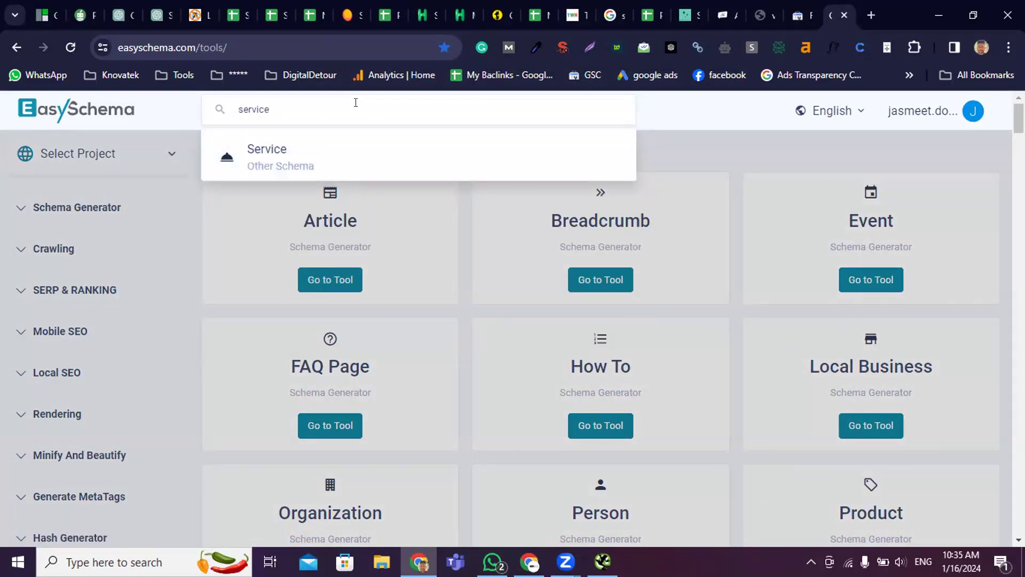
{"action": "left_click", "coordinate": [367, 155]}
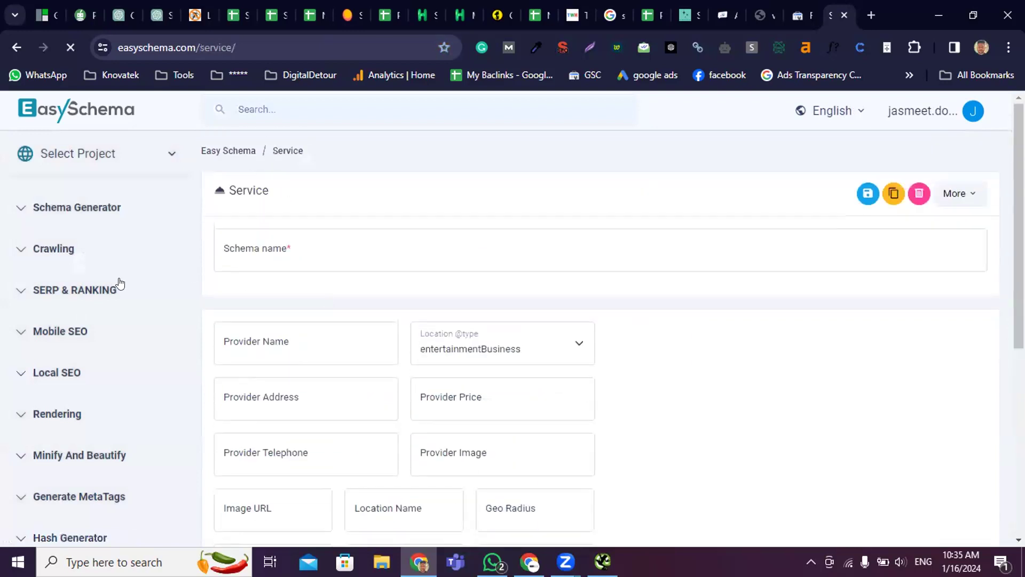
Examine the Service page's tool categories, project selector, account options and generated markup
{"action": "scroll", "coordinate": [119, 281], "scroll_direction": "down", "scroll_amount": 5}
{"action": "scroll", "coordinate": [126, 225], "scroll_direction": "up", "scroll_amount": 5}
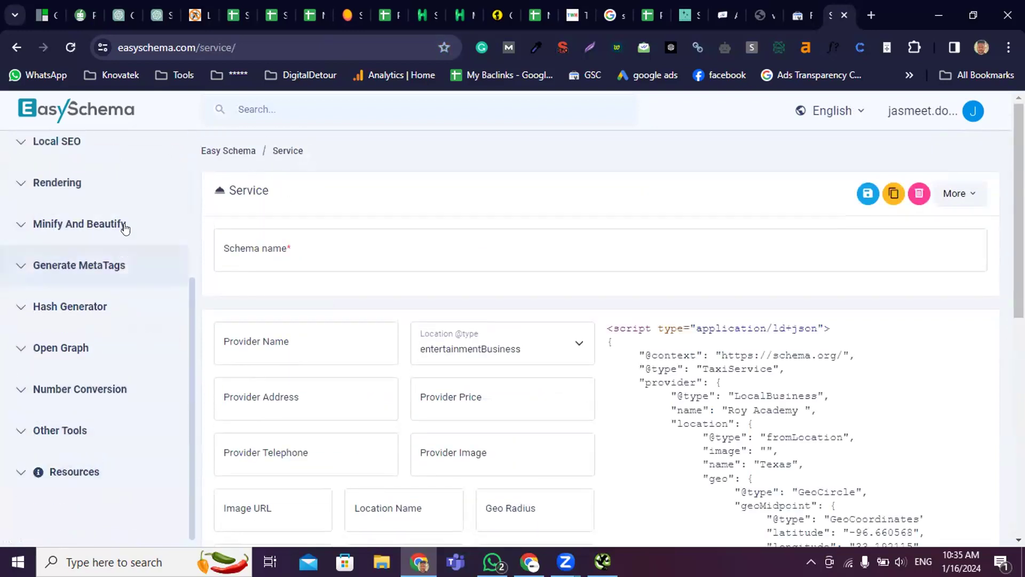
{"action": "left_click", "coordinate": [119, 153]}
{"action": "left_click", "coordinate": [650, 138]}
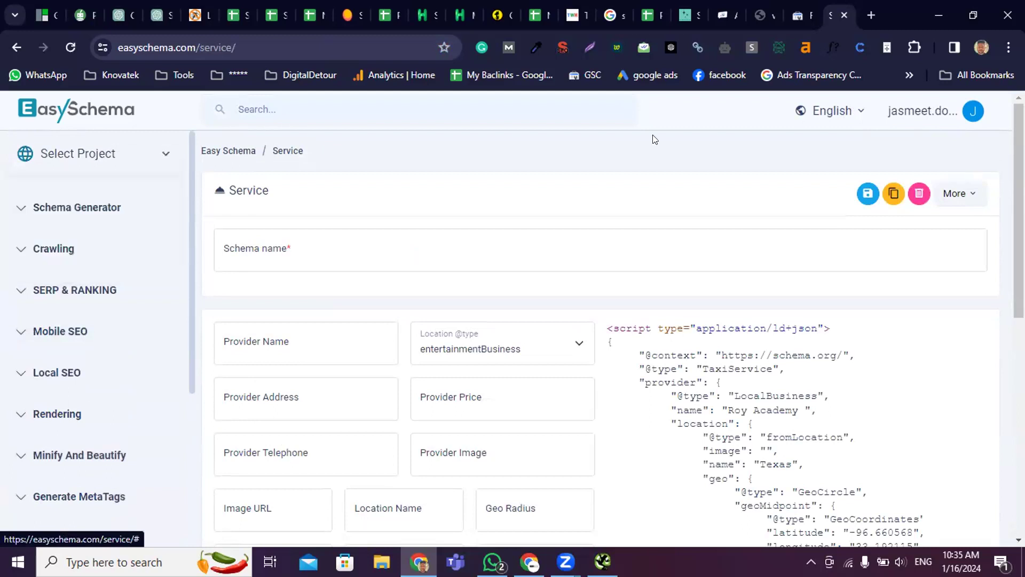
{"action": "left_click", "coordinate": [815, 112]}
{"action": "left_click", "coordinate": [923, 111]}
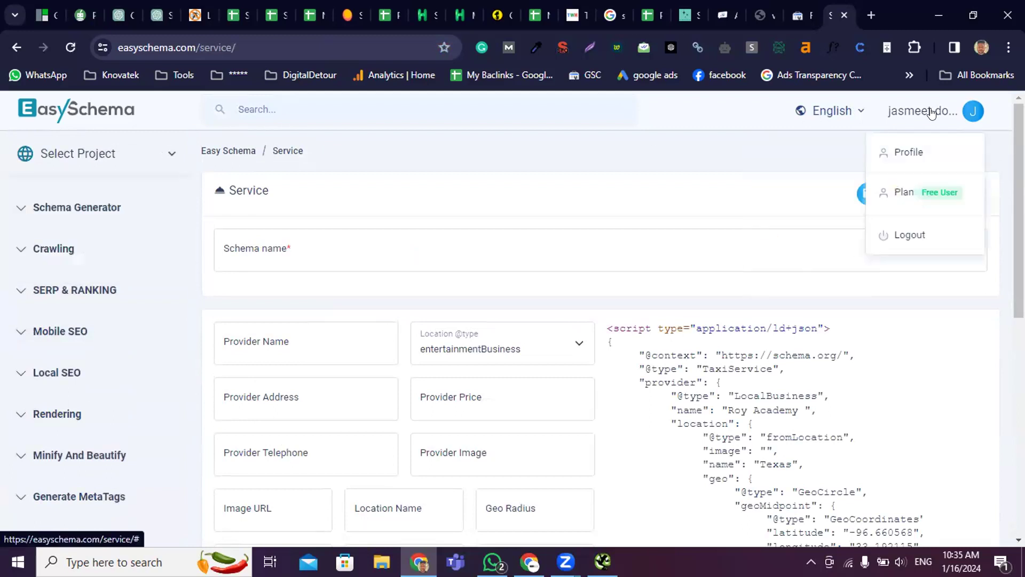
{"action": "left_click", "coordinate": [835, 142]}
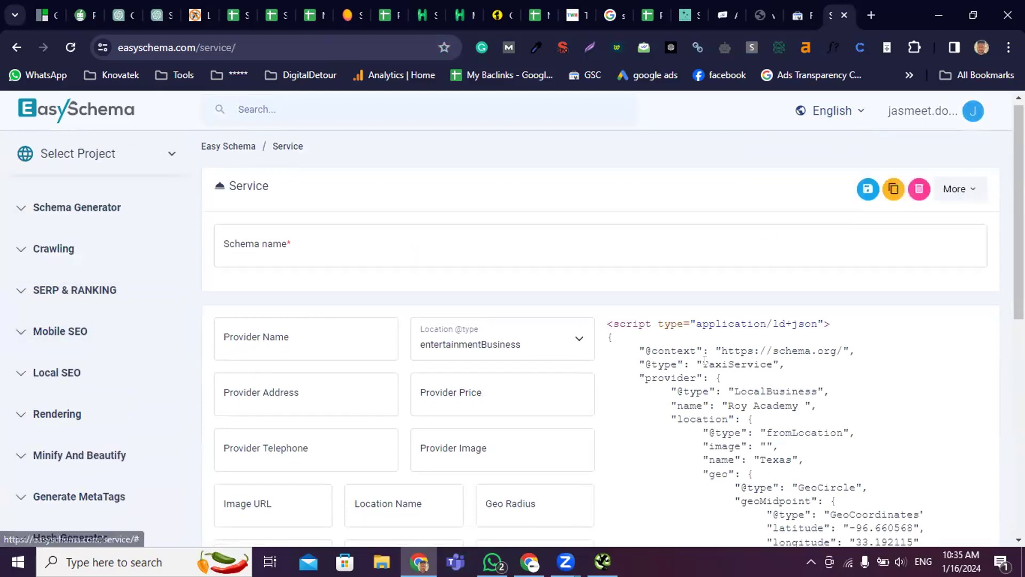
{"action": "scroll", "coordinate": [703, 358], "scroll_direction": "down", "scroll_amount": 10}
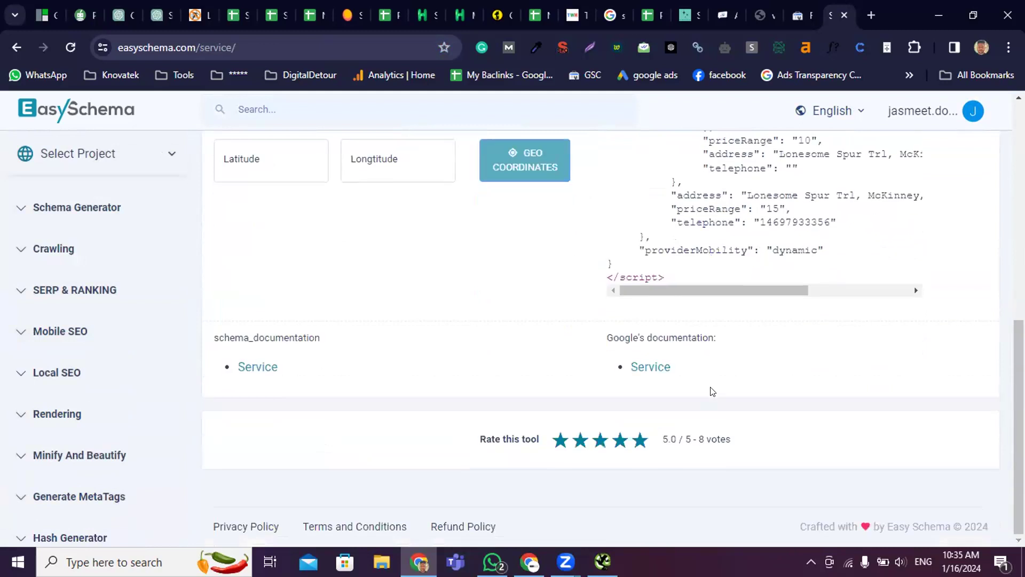
{"action": "scroll", "coordinate": [710, 392], "scroll_direction": "up", "scroll_amount": 10}
Name the schema "Roy Academy Service Page Schema"
{"action": "left_click", "coordinate": [321, 252]}
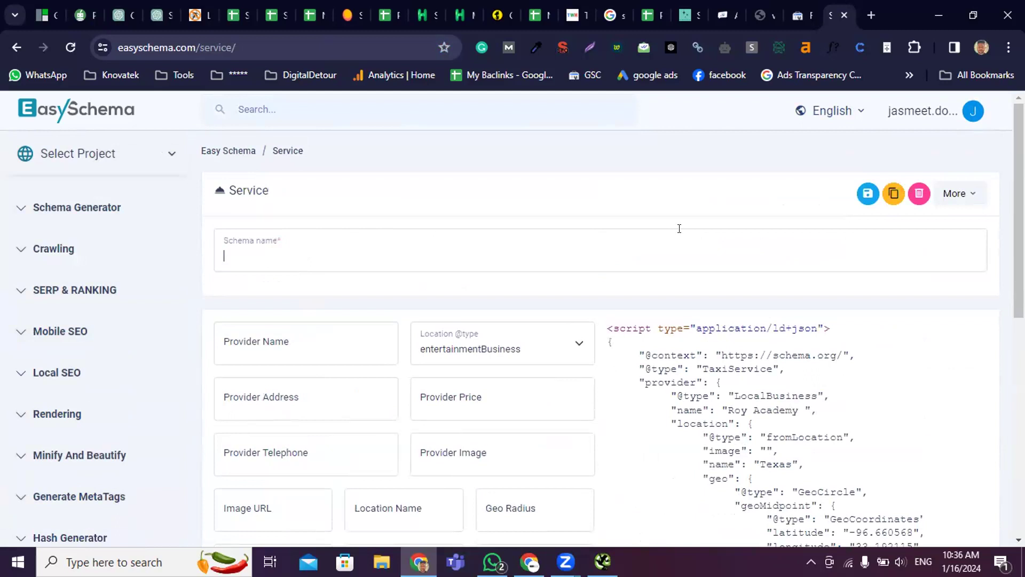
{"action": "type", "text": "Roy Aca"}
{"action": "type", "text": "demy Service Page"}
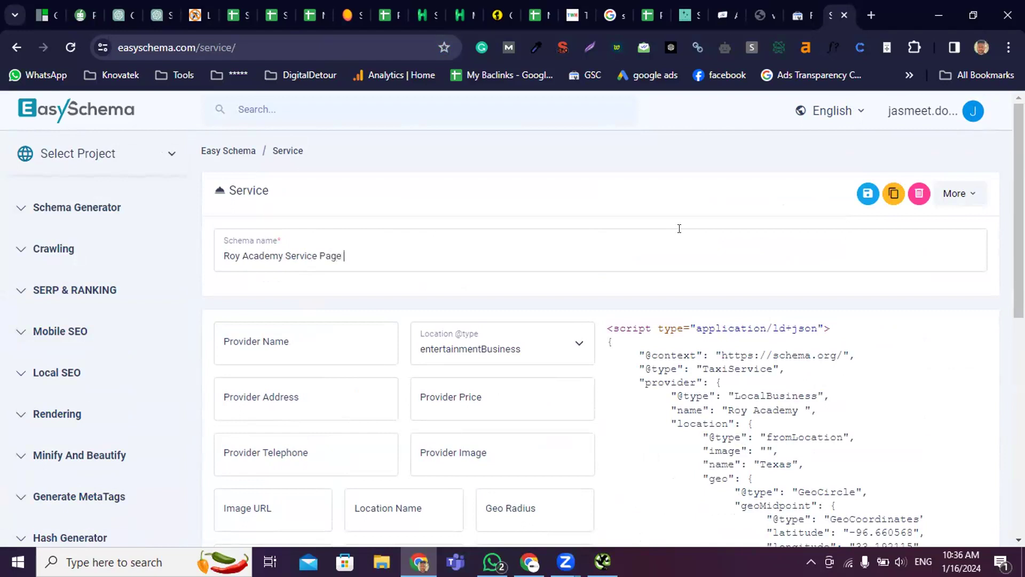
{"action": "type", "text": " Schema"}
Set the provider name to Roy Academy and the location type to fromLocation
{"action": "left_click", "coordinate": [336, 355]}
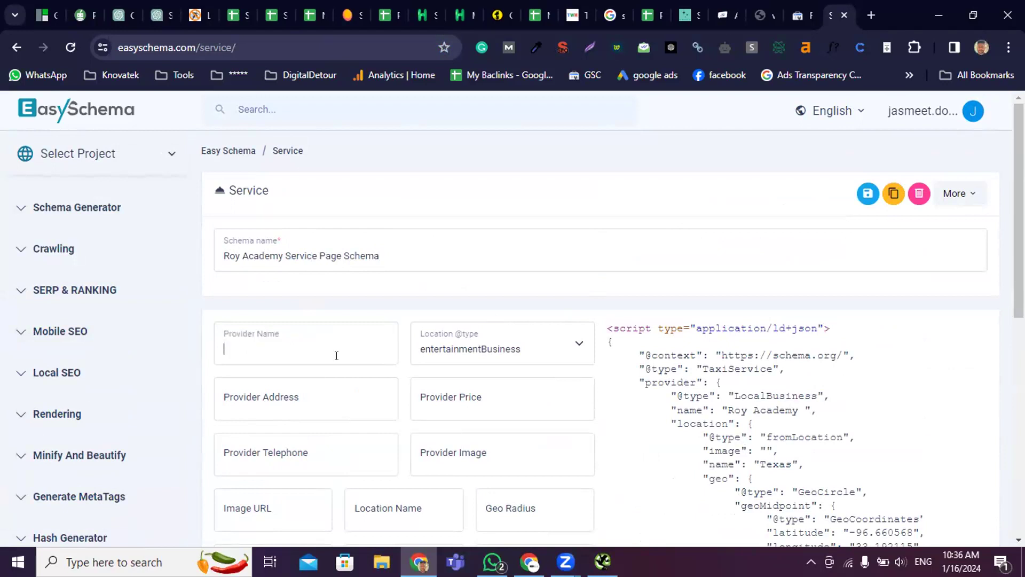
{"action": "type", "text": "Roy Acadrm"}
{"action": "type", "text": "emy"}
{"action": "scroll", "coordinate": [334, 354], "scroll_direction": "down", "scroll_amount": 2}
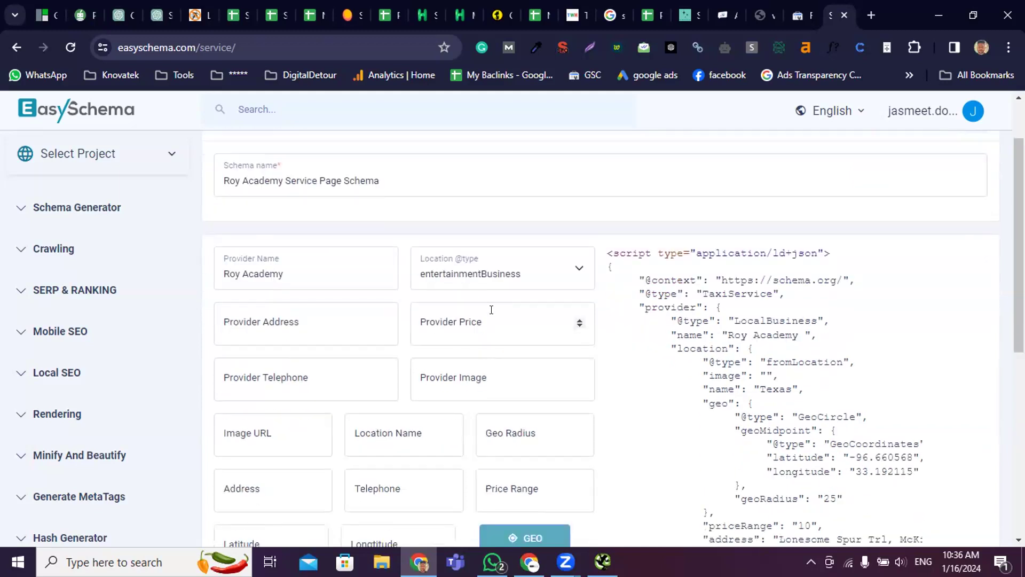
{"action": "left_click", "coordinate": [487, 273]}
{"action": "left_click", "coordinate": [460, 346]}
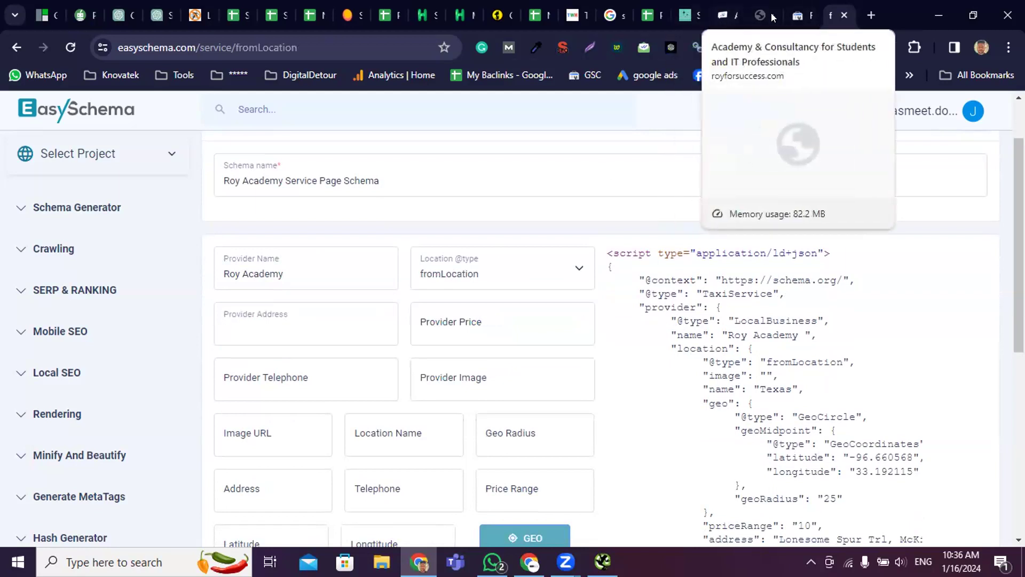
Copy the business address from the royforsuccess.com services page footer into Provider Address, and set Provider Price to 15
{"action": "left_click_drag", "start_coordinate": [721, 16], "coordinate": [842, 17]}
{"action": "scroll", "coordinate": [763, 389], "scroll_direction": "down", "scroll_amount": 20}
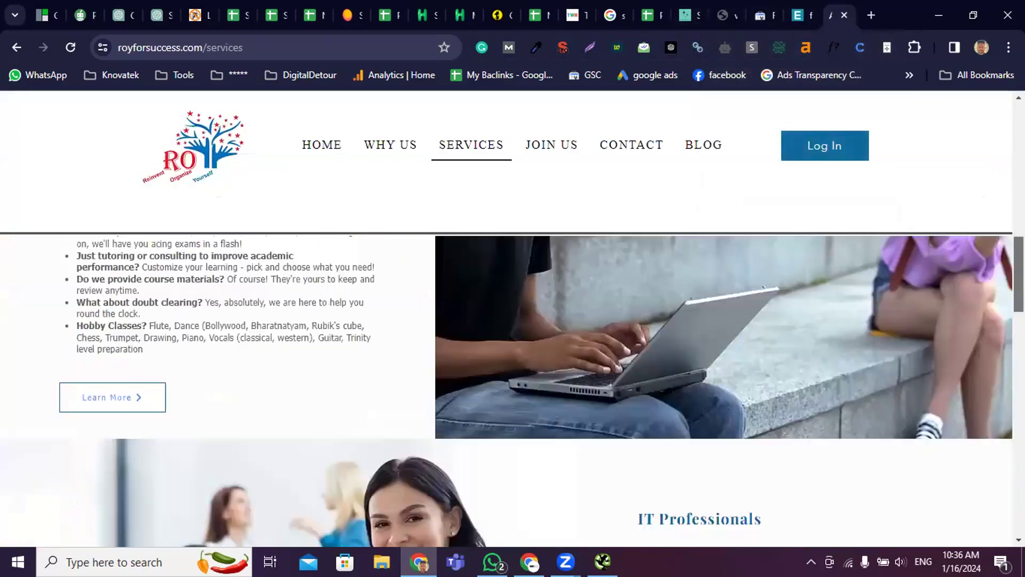
{"action": "scroll", "coordinate": [715, 391], "scroll_direction": "down", "scroll_amount": 1}
{"action": "left_click_drag", "start_coordinate": [890, 289], "coordinate": [633, 288]}
{"action": "key", "text": "ctrl+c"}
{"action": "left_click", "coordinate": [797, 15]}
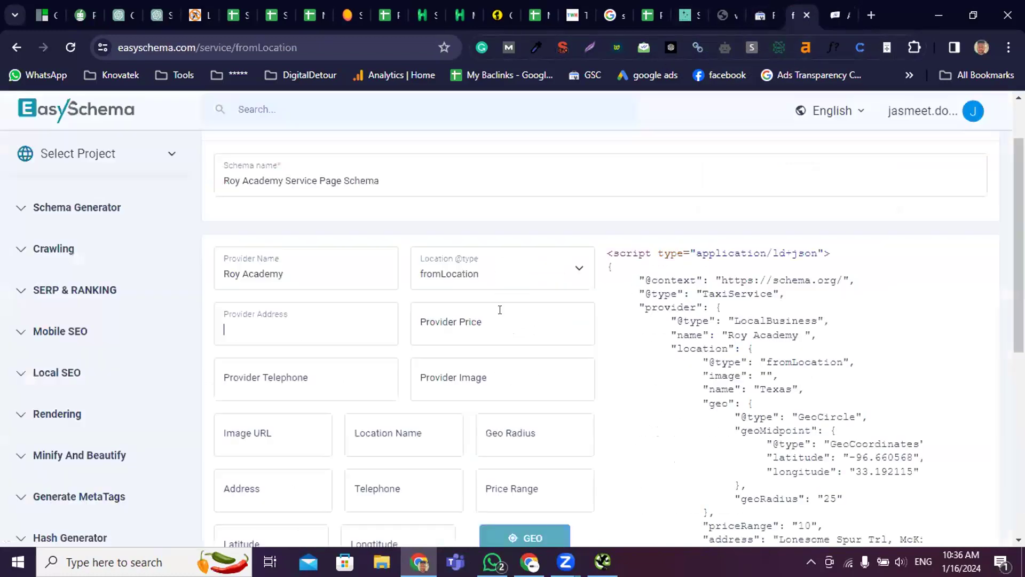
{"action": "key", "text": "ctrl+v"}
{"action": "left_click", "coordinate": [466, 324]}
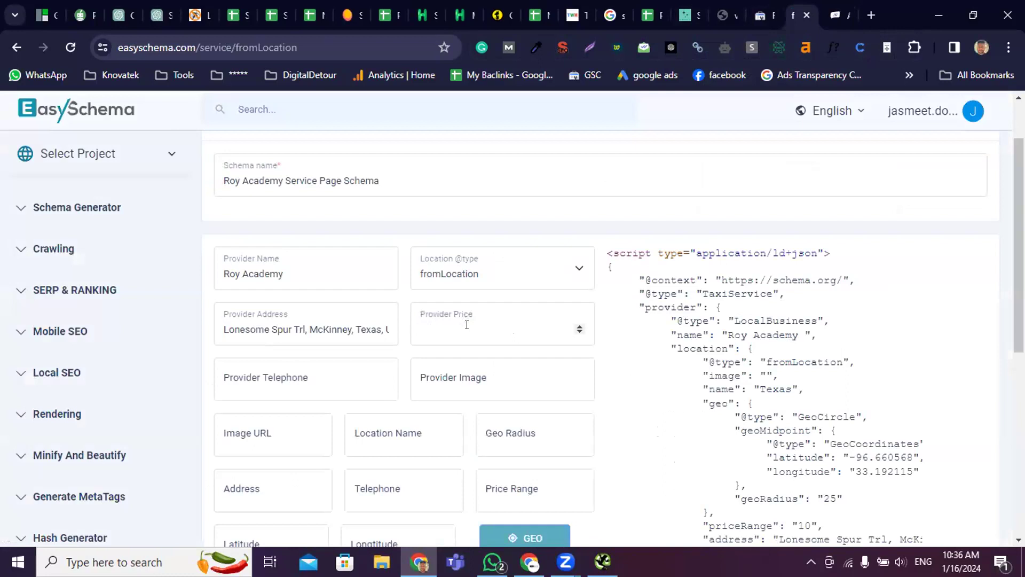
Copy the USA phone number from the services page footer into the Provider Telephone field
{"action": "left_click", "coordinate": [271, 376]}
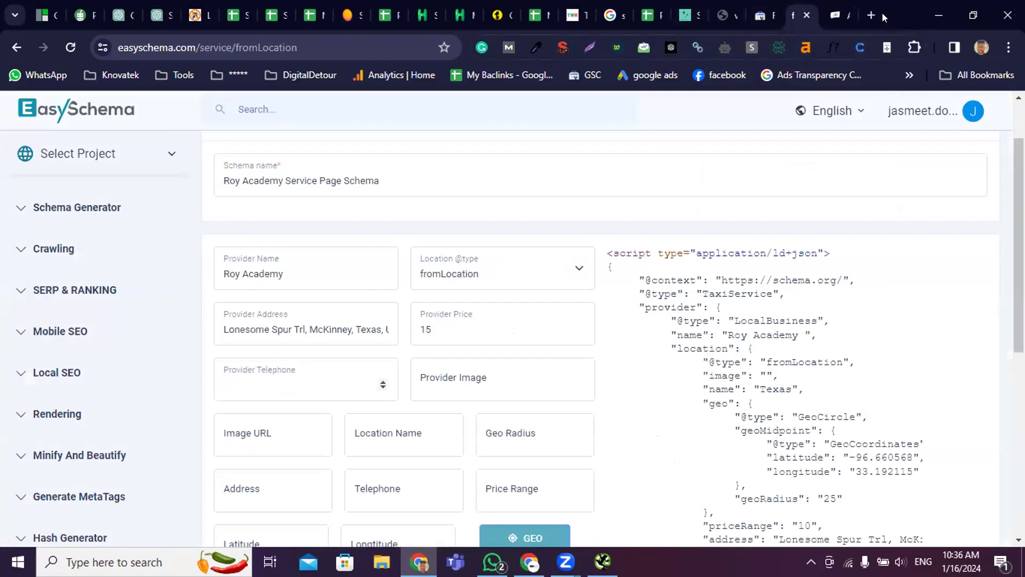
{"action": "left_click", "coordinate": [833, 15]}
{"action": "left_click_drag", "start_coordinate": [784, 319], "coordinate": [783, 186]}
{"action": "left_click", "coordinate": [786, 324]}
{"action": "left_click_drag", "start_coordinate": [781, 319], "coordinate": [502, 332]}
{"action": "left_click", "coordinate": [787, 321]}
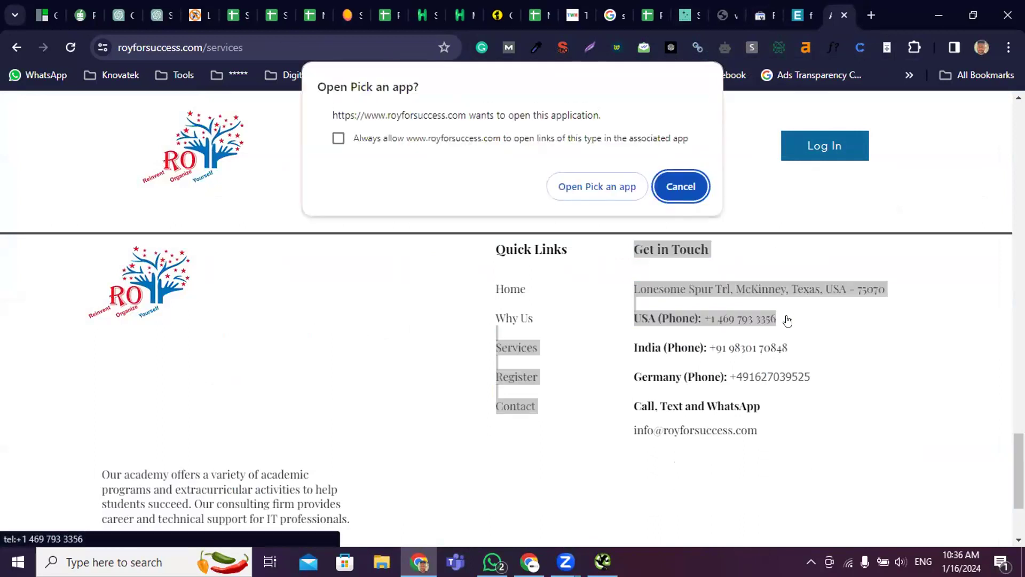
{"action": "left_click", "coordinate": [679, 175]}
{"action": "left_click_drag", "start_coordinate": [784, 323], "coordinate": [704, 319]}
{"action": "left_click", "coordinate": [799, 14]}
{"action": "key", "text": "ctrl+v"}
Copy "Texas, USA" from the provider address into the Location Name field
{"action": "scroll", "coordinate": [454, 289], "scroll_direction": "down", "scroll_amount": 3}
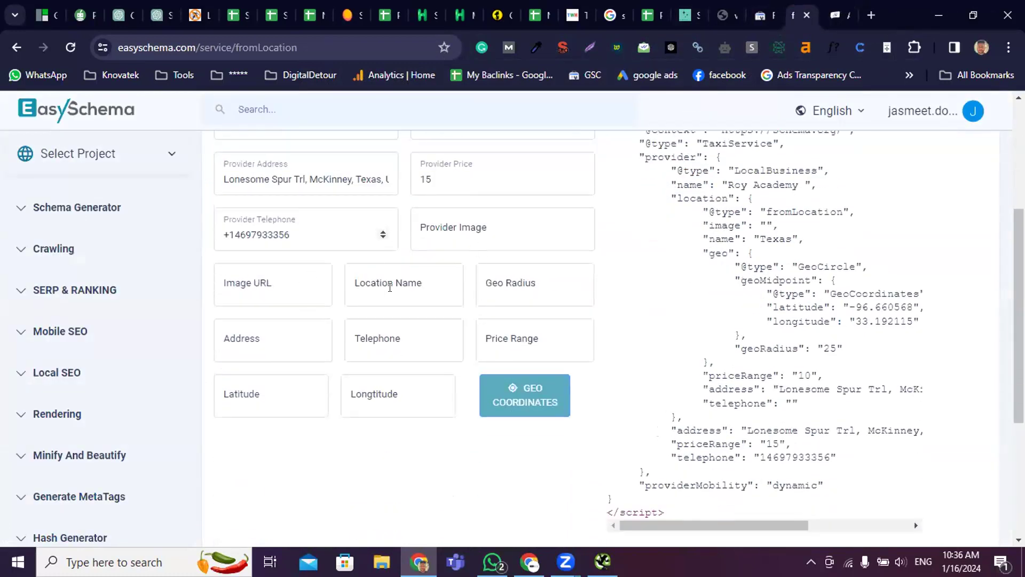
{"action": "left_click", "coordinate": [358, 178]}
{"action": "mouse_move", "coordinate": [359, 176]}
{"action": "left_mouse_down"}
{"action": "mouse_move", "coordinate": [390, 178]}
{"action": "mouse_move", "coordinate": [330, 175]}
{"action": "mouse_move", "coordinate": [348, 178]}
{"action": "left_mouse_up"}
{"action": "key", "text": "ctrl+c"}
{"action": "left_click", "coordinate": [398, 285]}
{"action": "key", "text": "ctrl+v"}
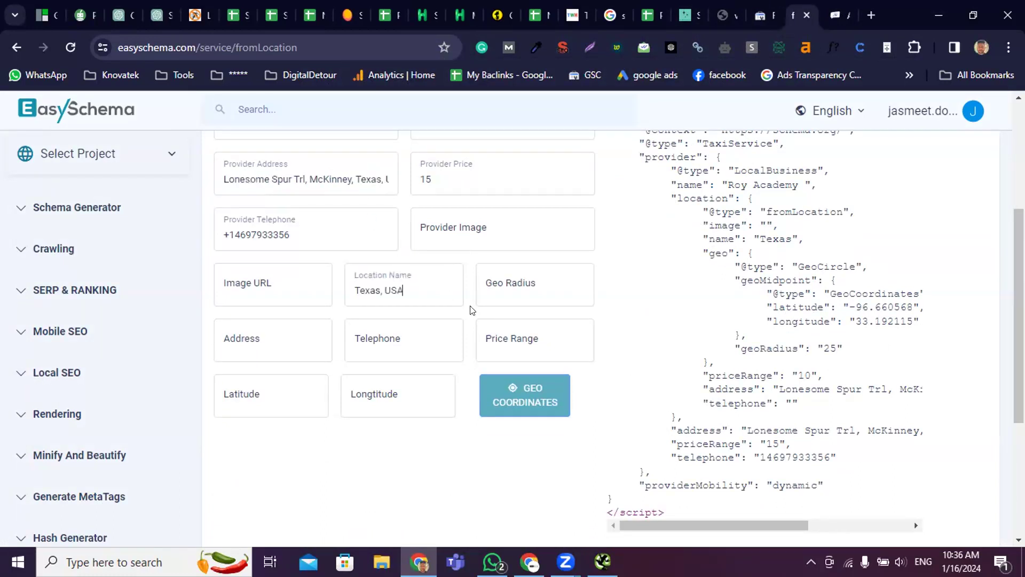
Copy the full provider address into the location's Address field
{"action": "left_click", "coordinate": [541, 296]}
{"action": "left_click", "coordinate": [227, 336]}
{"action": "left_click", "coordinate": [309, 180]}
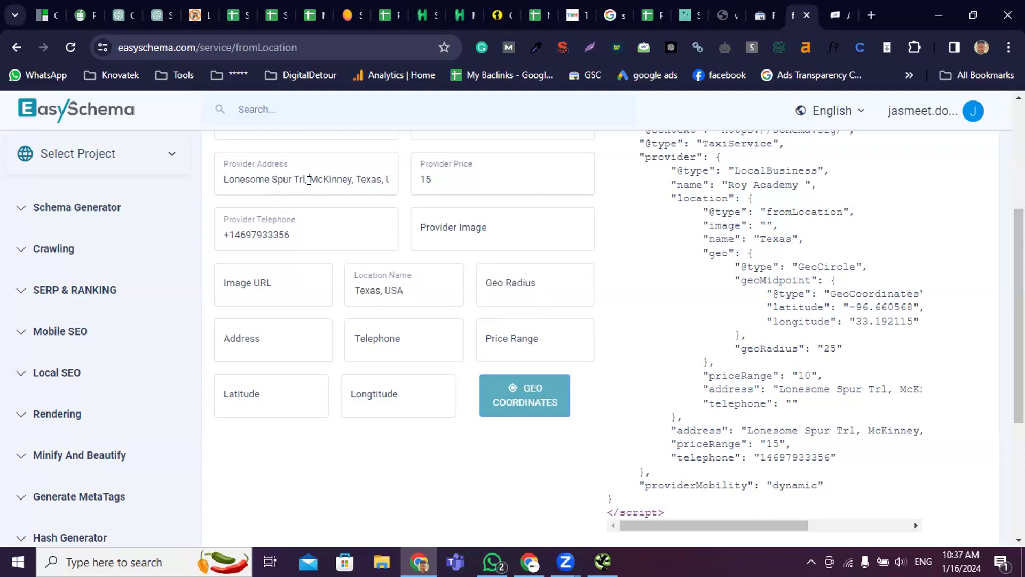
{"action": "left_click", "coordinate": [279, 346]}
{"action": "key", "text": "ctrl+v"}
Copy the provider telephone number into the location's Telephone field
{"action": "left_click", "coordinate": [375, 343]}
{"action": "triple_click", "coordinate": [310, 213]}
{"action": "key", "text": "ctrl+c"}
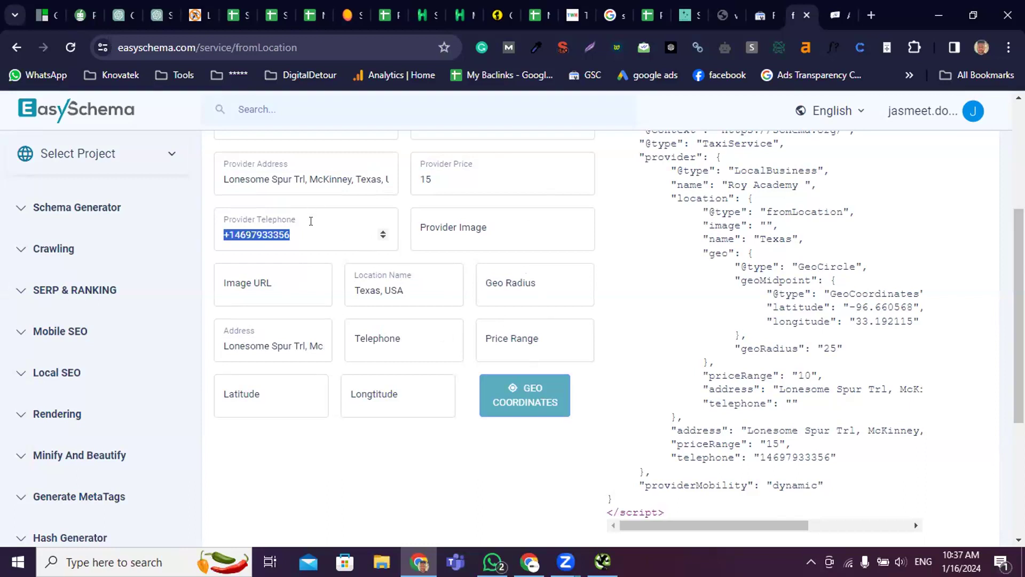
{"action": "left_click", "coordinate": [449, 342]}
{"action": "key", "text": "ctrl+v"}
Set the location's Price Range to 20
{"action": "left_click", "coordinate": [524, 345]}
{"action": "type", "text": "10"}
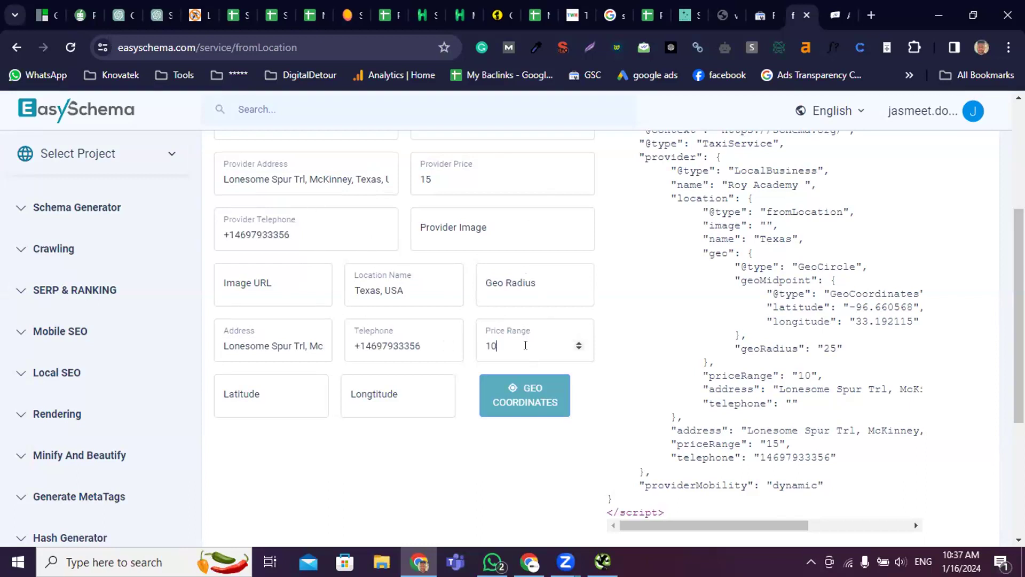
{"action": "key", "text": "BackSpace"}
{"action": "key", "text": "BackSpace"}
{"action": "type", "text": "20"}
{"action": "scroll", "coordinate": [570, 403], "scroll_direction": "down", "scroll_amount": 4}
{"action": "scroll", "coordinate": [570, 403], "scroll_direction": "up", "scroll_amount": 4}
Try to generate the location's latitude and longitude with Geo Coordinates
{"action": "left_click", "coordinate": [526, 295]}
{"action": "scroll", "coordinate": [524, 312], "scroll_direction": "up", "scroll_amount": 2}
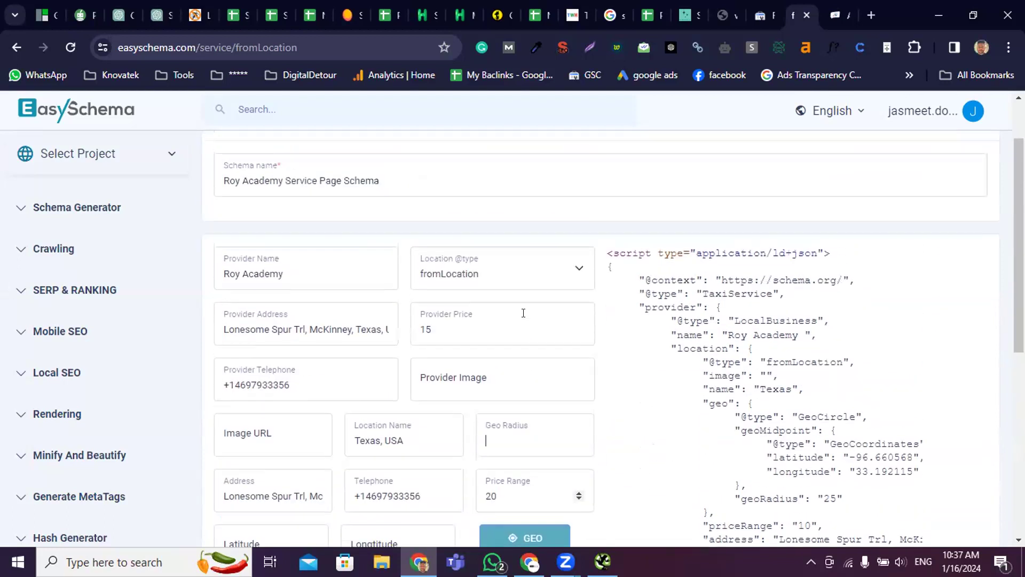
{"action": "scroll", "coordinate": [512, 316], "scroll_direction": "down", "scroll_amount": 3}
{"action": "left_click", "coordinate": [395, 317]}
{"action": "left_click", "coordinate": [558, 328]}
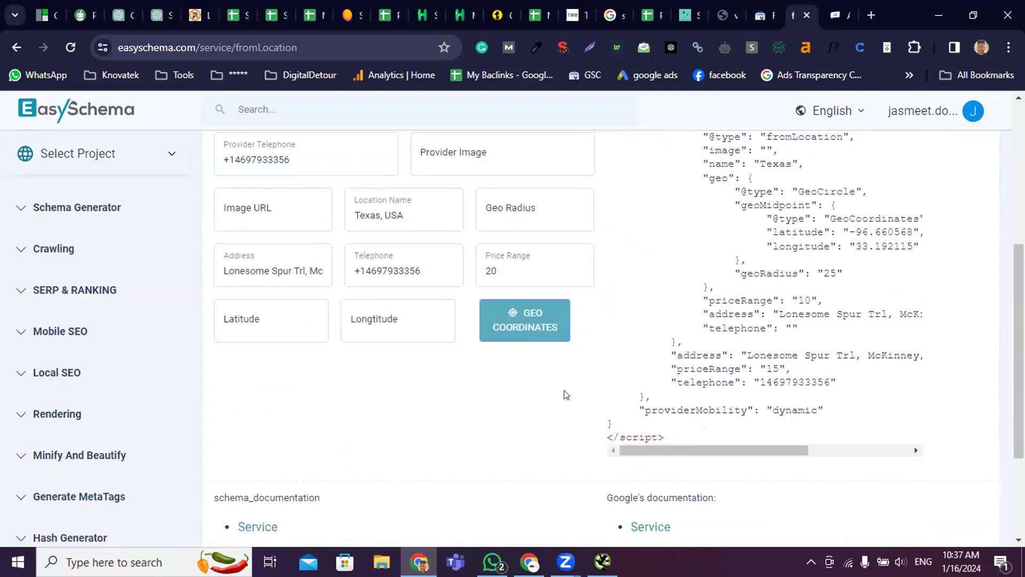
{"action": "scroll", "coordinate": [563, 393], "scroll_direction": "up", "scroll_amount": 4}
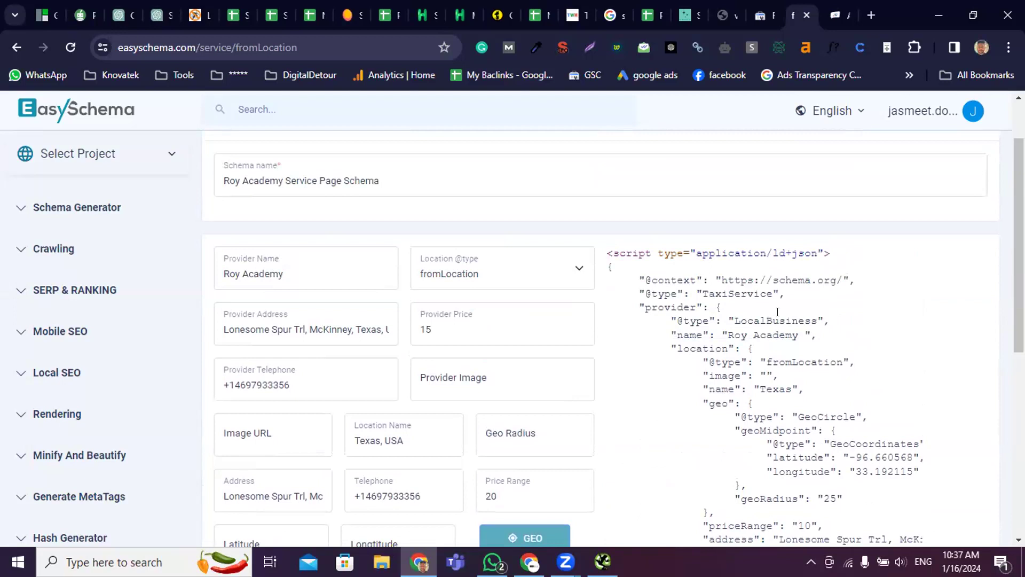
{"action": "scroll", "coordinate": [363, 299], "scroll_direction": "up", "scroll_amount": 2}
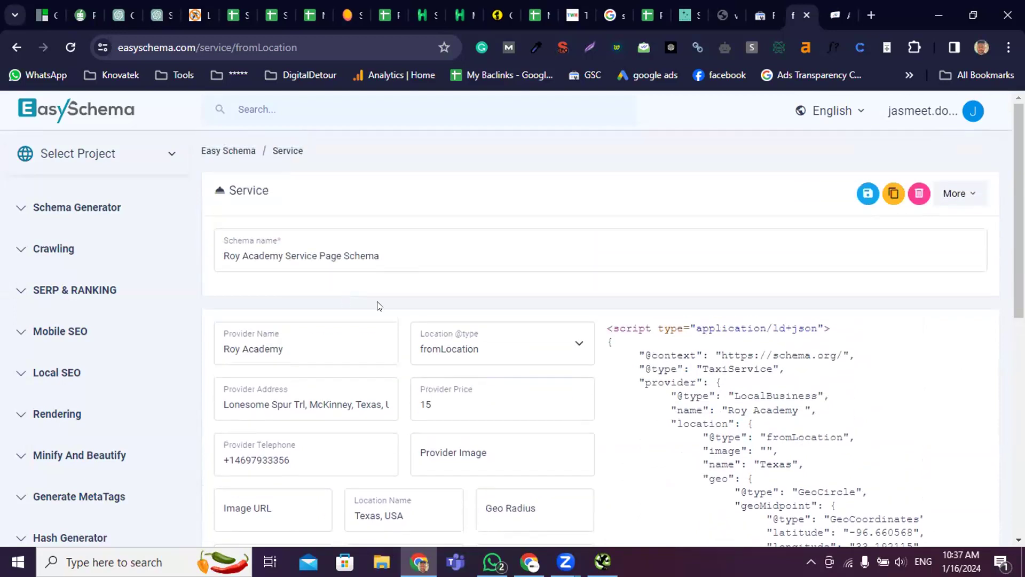
Set the location's Geo Radius to 20
{"action": "scroll", "coordinate": [409, 368], "scroll_direction": "down", "scroll_amount": 5}
{"action": "left_click", "coordinate": [426, 320]}
{"action": "left_click", "coordinate": [304, 323]}
{"action": "scroll", "coordinate": [385, 380], "scroll_direction": "down", "scroll_amount": 3}
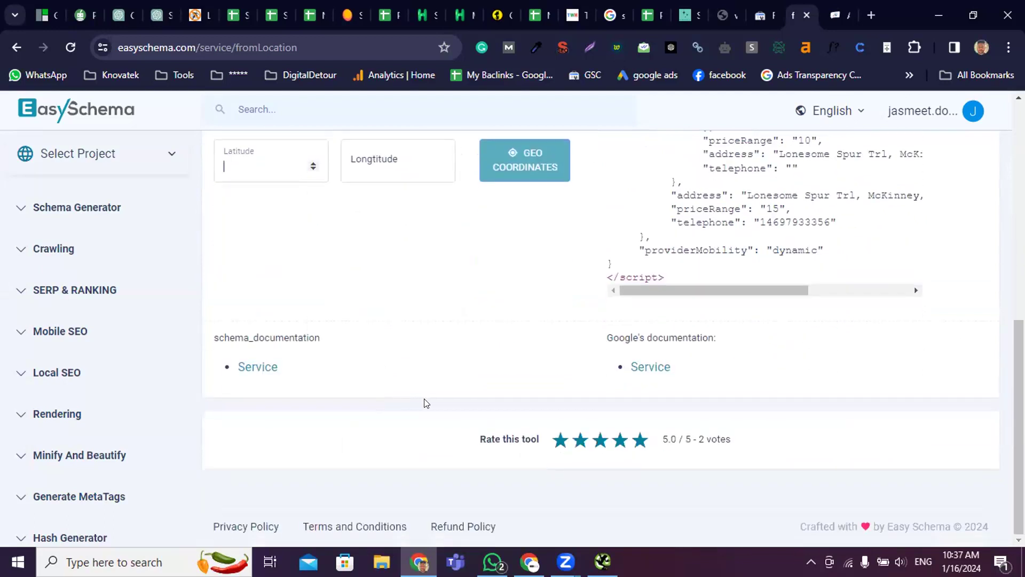
{"action": "scroll", "coordinate": [427, 402], "scroll_direction": "up", "scroll_amount": 5}
{"action": "left_click", "coordinate": [490, 355]}
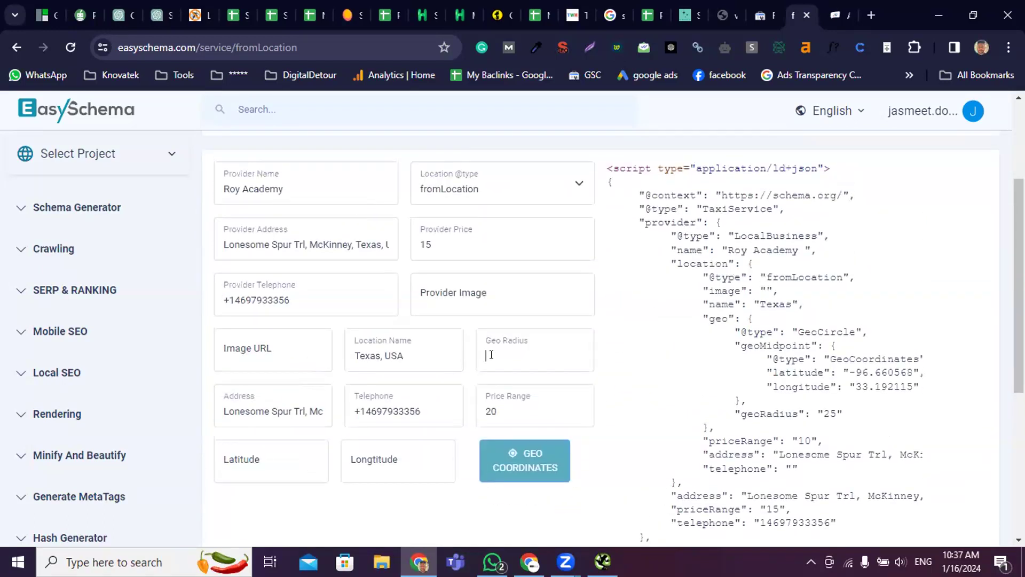
{"action": "type", "text": "20"}
{"action": "scroll", "coordinate": [525, 378], "scroll_direction": "down", "scroll_amount": 1}
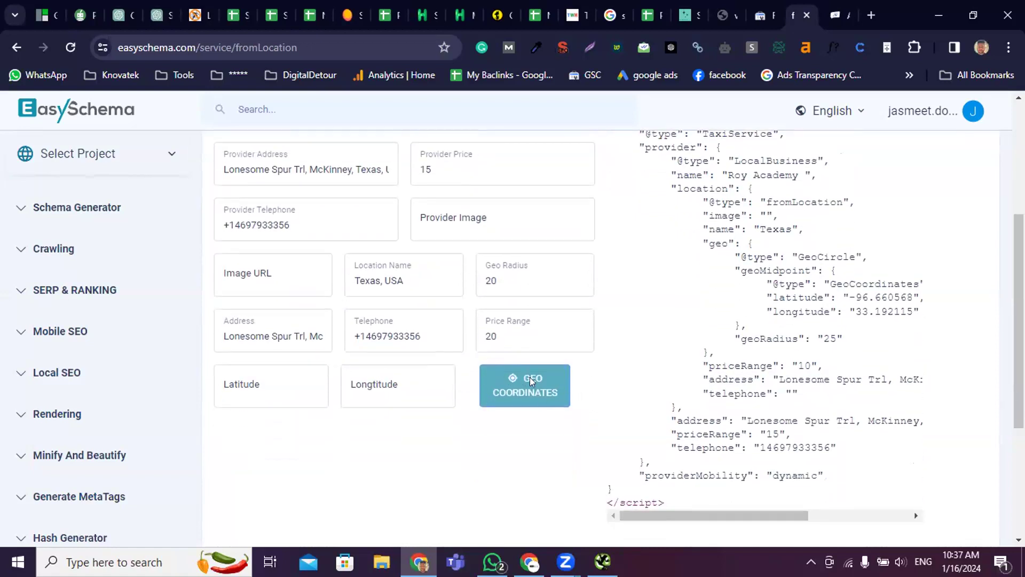
Shorten the Location Name to "Texas" and clear the location's Telephone field
{"action": "scroll", "coordinate": [406, 376], "scroll_direction": "up", "scroll_amount": 3}
{"action": "scroll", "coordinate": [395, 366], "scroll_direction": "down", "scroll_amount": 3}
{"action": "key", "text": "BackSpace"}
{"action": "key", "text": "BackSpace"}
{"action": "key", "text": "BackSpace"}
{"action": "key", "text": "BackSpace"}
{"action": "left_click_drag", "start_coordinate": [421, 336], "coordinate": [311, 347]}
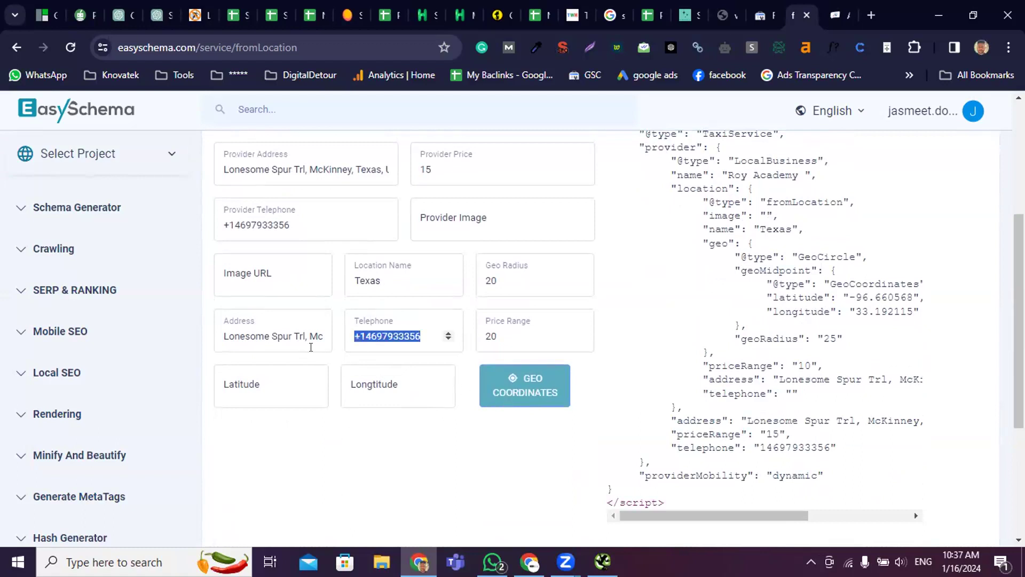
{"action": "key", "text": "BackSpace"}
{"action": "left_click", "coordinate": [311, 347]}
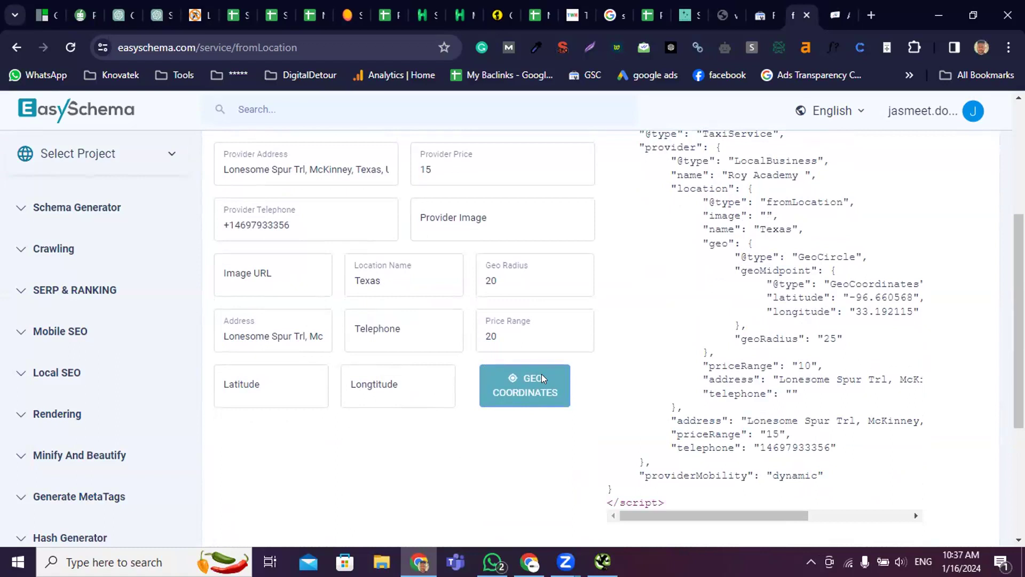
Review the full text of the Provider Address from end to end
{"action": "scroll", "coordinate": [492, 387], "scroll_direction": "up", "scroll_amount": 5}
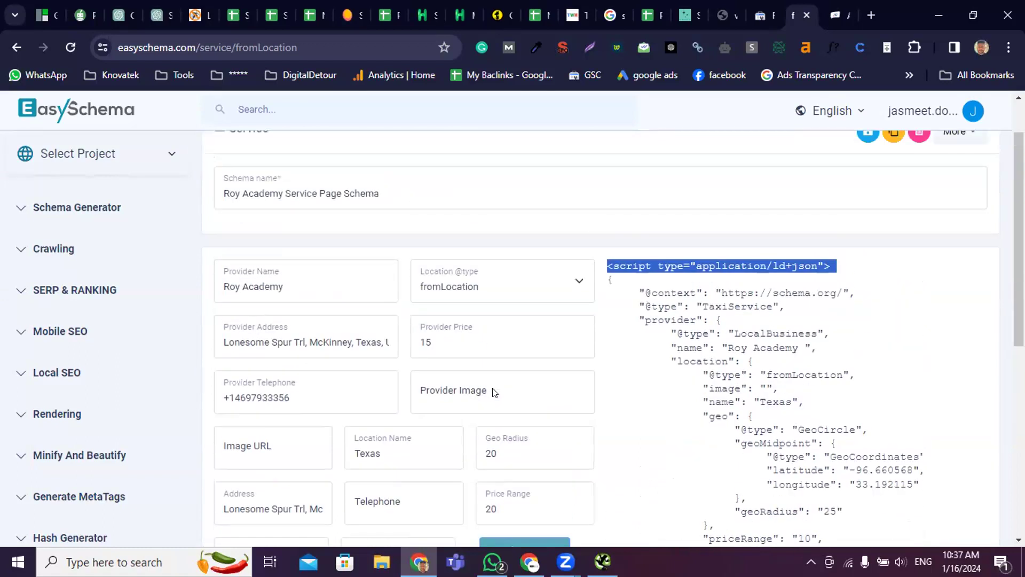
{"action": "scroll", "coordinate": [462, 333], "scroll_direction": "down", "scroll_amount": 1}
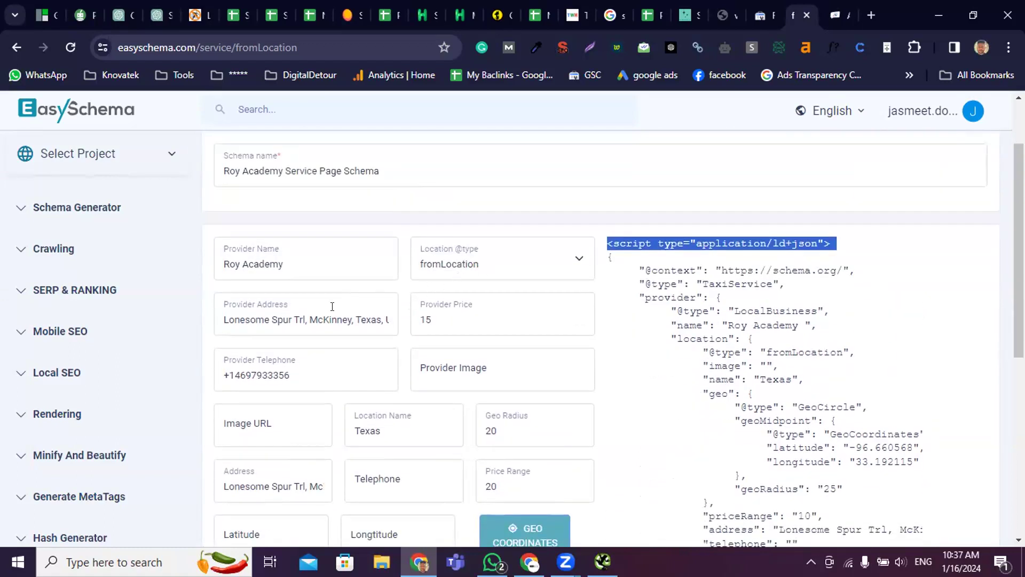
{"action": "left_click", "coordinate": [355, 322]}
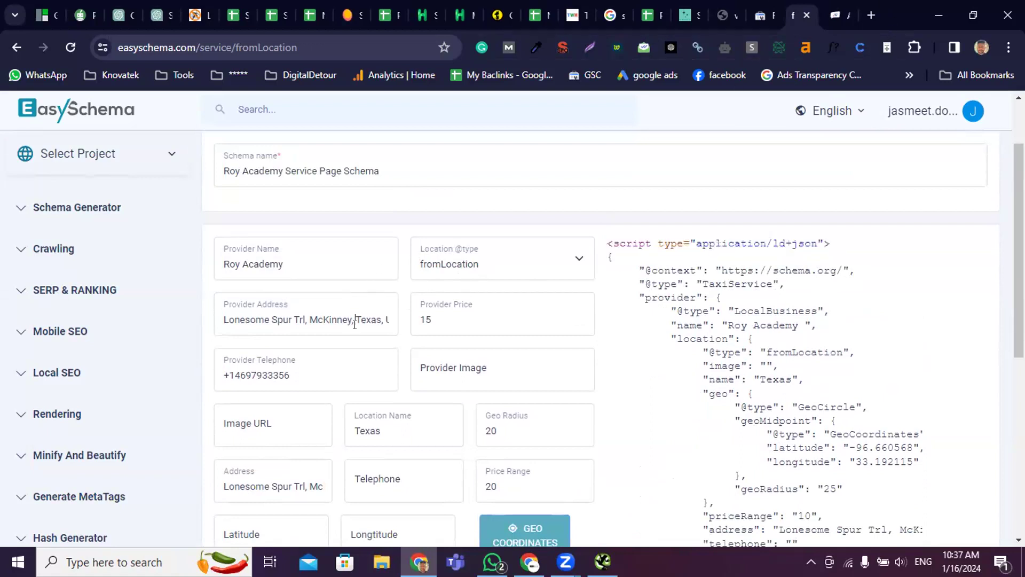
{"action": "key", "text": "Right"}
{"action": "key", "text": "Right"}
{"action": "key", "text": "Right"}
{"action": "key", "text": "Right"}
{"action": "key", "text": "Right"}
{"action": "key", "text": "Right"}
{"action": "key", "text": "Right"}
{"action": "key", "text": "Right"}
{"action": "key", "text": "Right"}
{"action": "key", "text": "Right"}
{"action": "key", "text": "Right"}
{"action": "key", "text": "Right"}
{"action": "key", "text": "Right"}
{"action": "key", "text": "Right"}
{"action": "key", "text": "Right"}
{"action": "key", "text": "Right"}
{"action": "key", "text": "Right"}
{"action": "key", "text": "Right"}
{"action": "key", "text": "Right"}
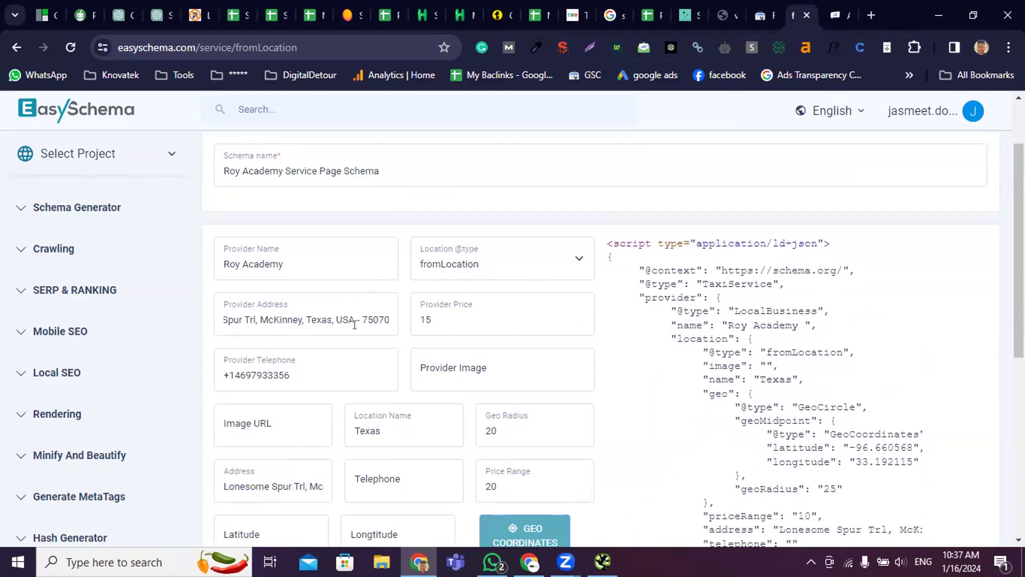
{"action": "key", "text": "Left"}
{"action": "key", "text": "Left"}
{"action": "key", "text": "Left"}
{"action": "key", "text": "Left"}
{"action": "key", "text": "Left"}
{"action": "key", "text": "Left"}
{"action": "key", "text": "Left"}
{"action": "key", "text": "Left"}
{"action": "key", "text": "Left"}
{"action": "key", "text": "Left"}
{"action": "key", "text": "Left"}
{"action": "key", "text": "Left"}
{"action": "key", "text": "Left"}
{"action": "key", "text": "Left"}
{"action": "key", "text": "Left"}
{"action": "key", "text": "Left"}
{"action": "key", "text": "Left"}
{"action": "key", "text": "Left"}
{"action": "key", "text": "Left"}
{"action": "key", "text": "Left"}
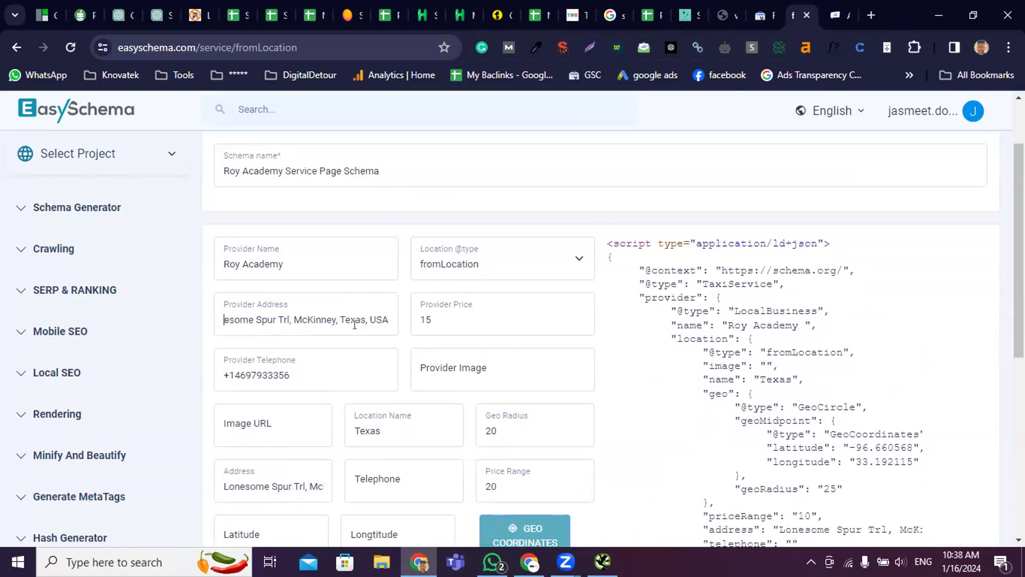
Fill the empty location Telephone field again with the provider telephone number
{"action": "scroll", "coordinate": [407, 349], "scroll_direction": "down", "scroll_amount": 3}
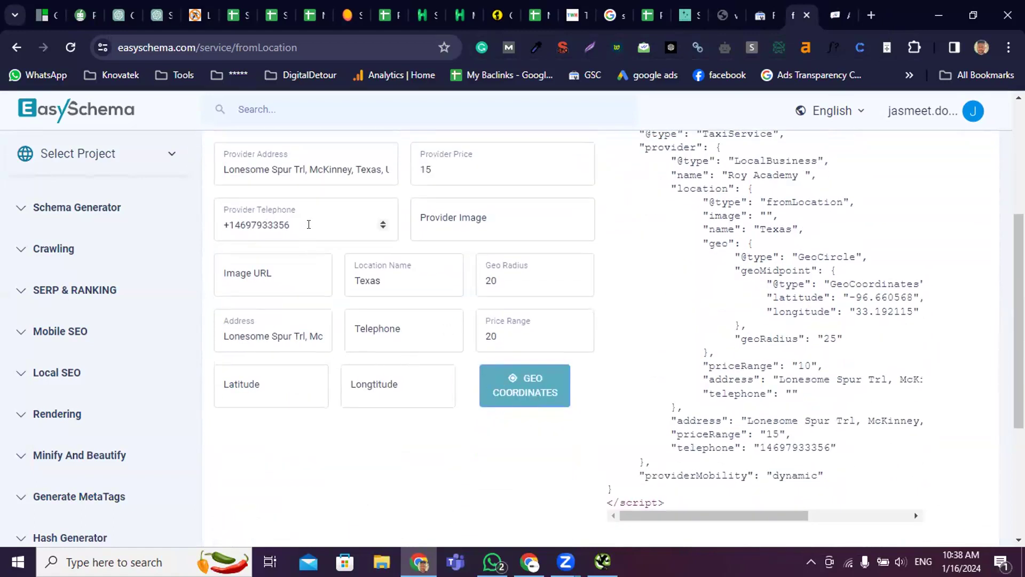
{"action": "left_click_drag", "start_coordinate": [374, 225], "coordinate": [206, 227]}
{"action": "left_click", "coordinate": [446, 328]}
{"action": "key", "text": "ctrl+v"}
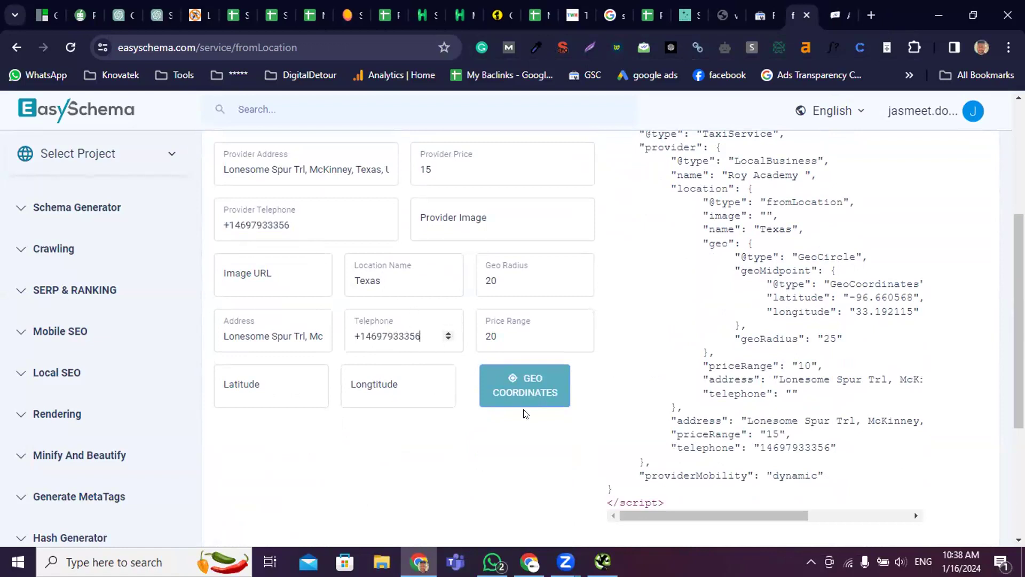
Review the generated JSON-LD script and copy the whole Service schema code
{"action": "scroll", "coordinate": [869, 250], "scroll_direction": "up", "scroll_amount": 2}
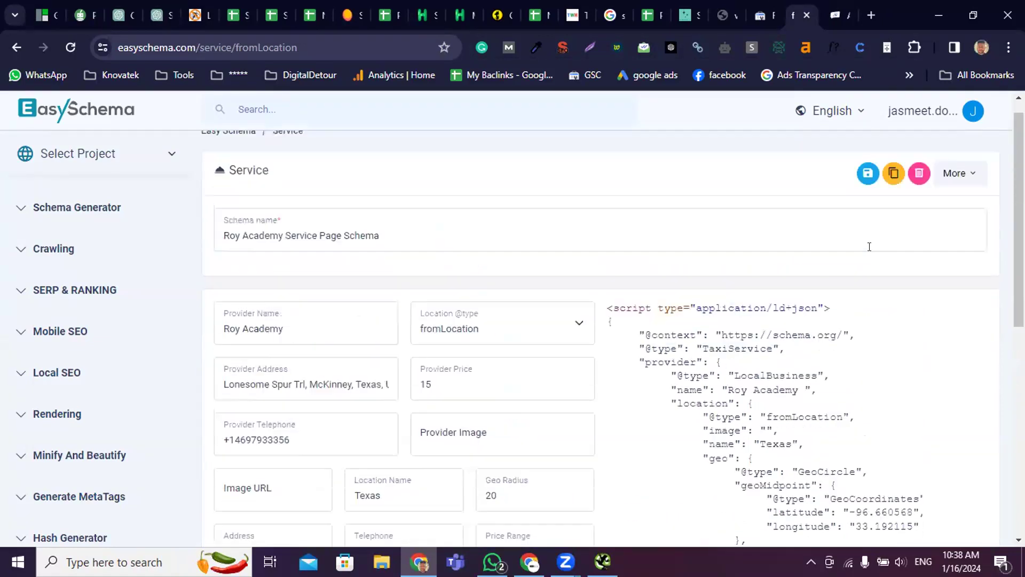
{"action": "scroll", "coordinate": [849, 319], "scroll_direction": "down", "scroll_amount": 3}
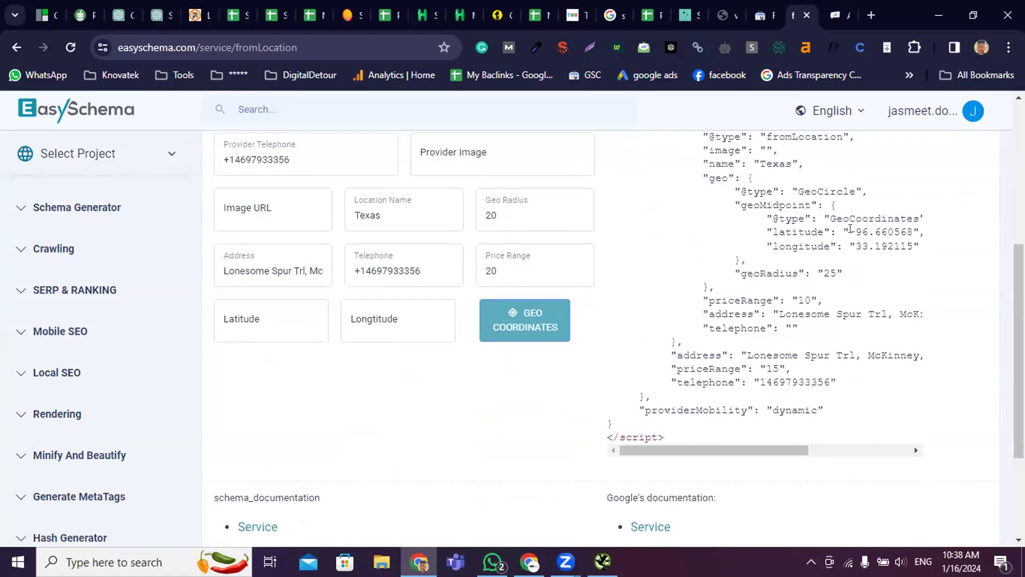
{"action": "scroll", "coordinate": [787, 226], "scroll_direction": "down", "scroll_amount": 2}
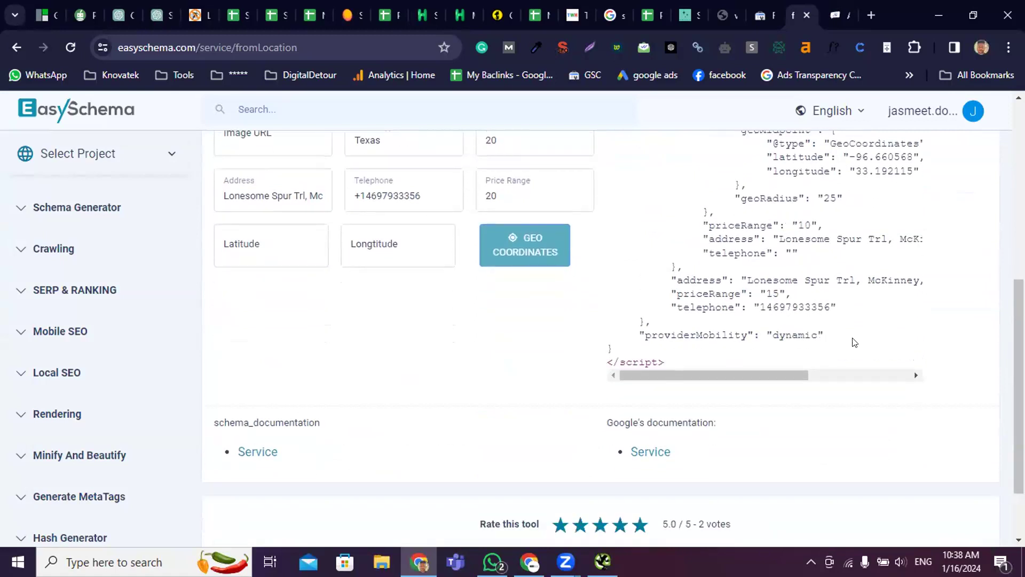
{"action": "scroll", "coordinate": [890, 342], "scroll_direction": "up", "scroll_amount": 7}
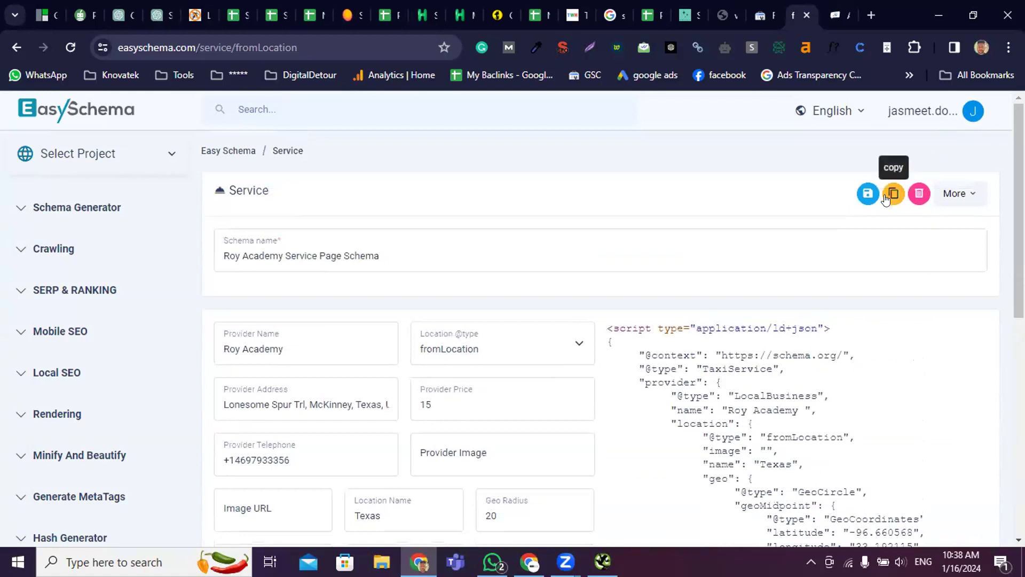
{"action": "left_click", "coordinate": [886, 197]}
{"action": "key", "text": "ctrl+c"}
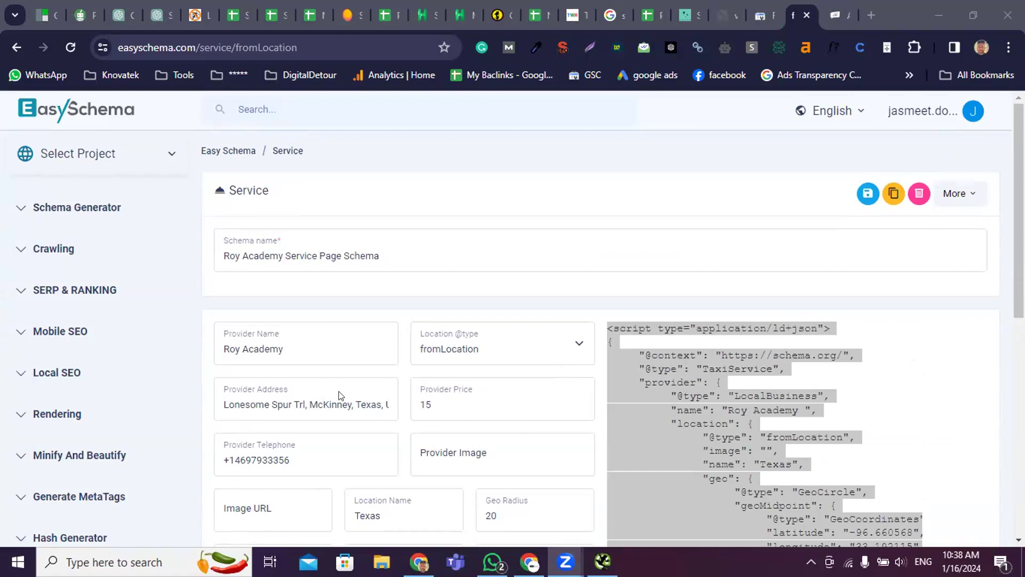
Switch to WhatsApp, send the copied schema code to the Roy Academy - SEO group, and bring up Zoom's screen sharing meeting controls
{"action": "key", "text": "alt+Tab"}
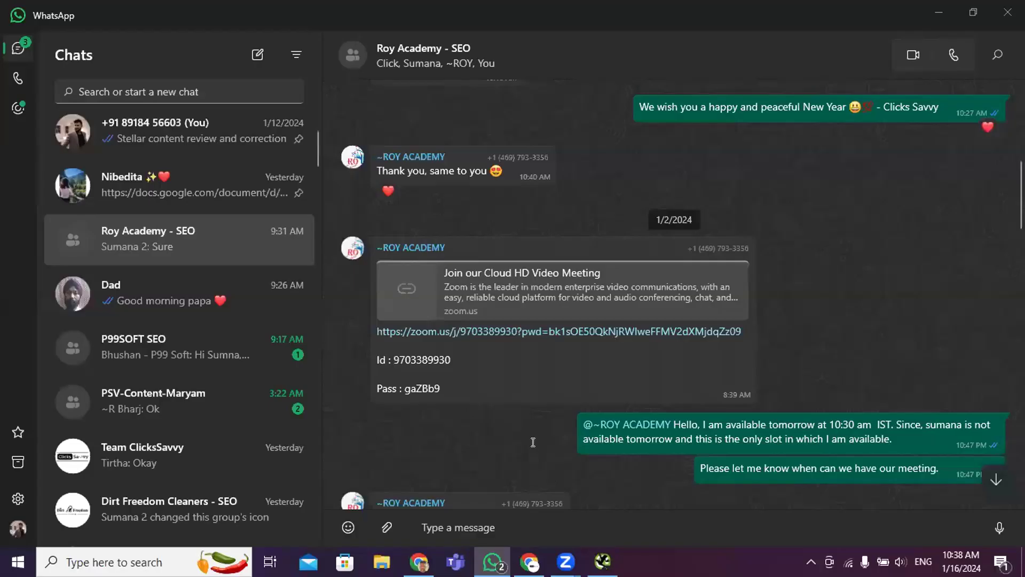
{"action": "left_click", "coordinate": [875, 517]}
{"action": "key", "text": "ctrl+v"}
{"action": "key", "text": "Return"}
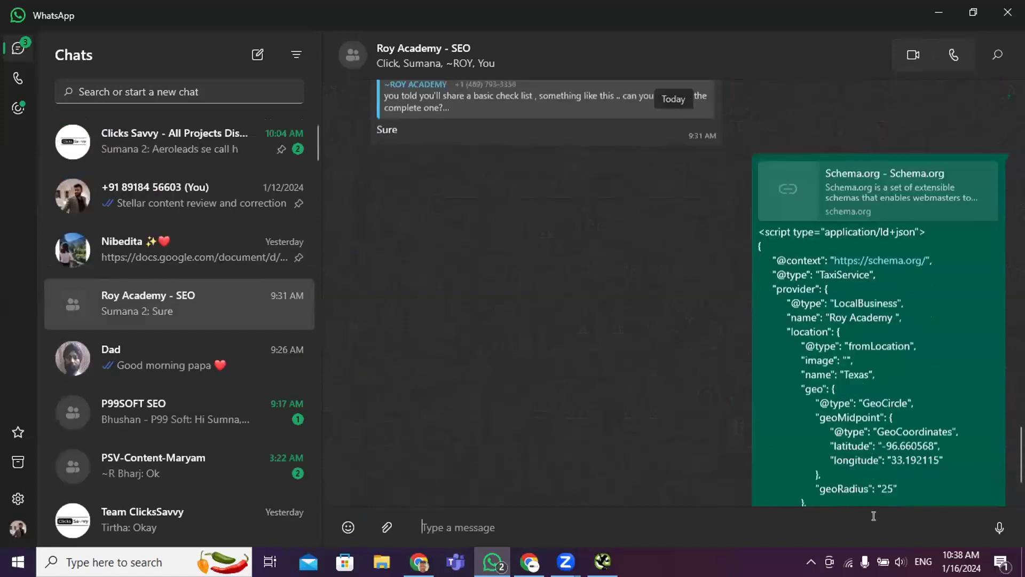
{"action": "left_click", "coordinate": [932, 13]}
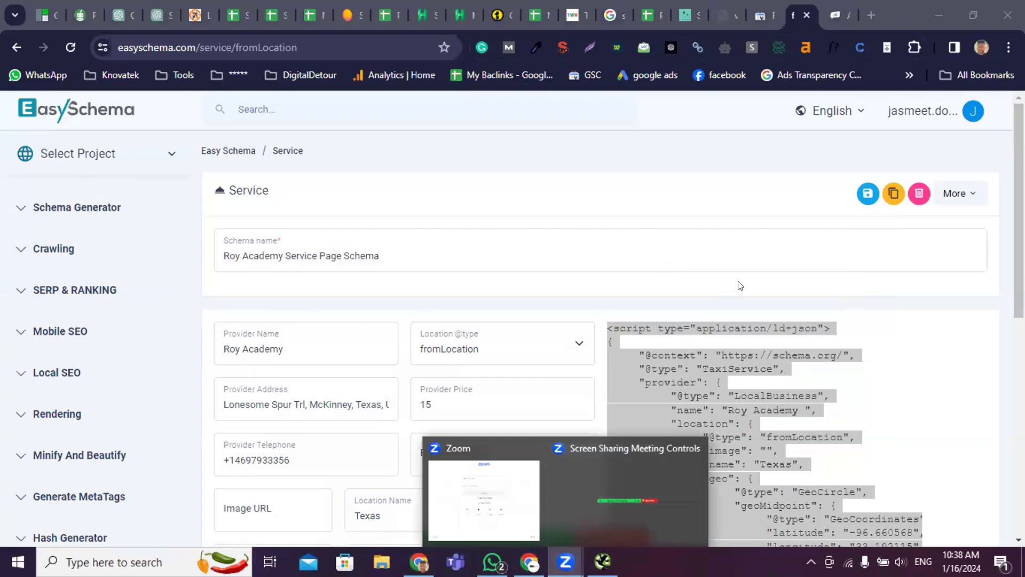
{"action": "left_click", "coordinate": [605, 516]}
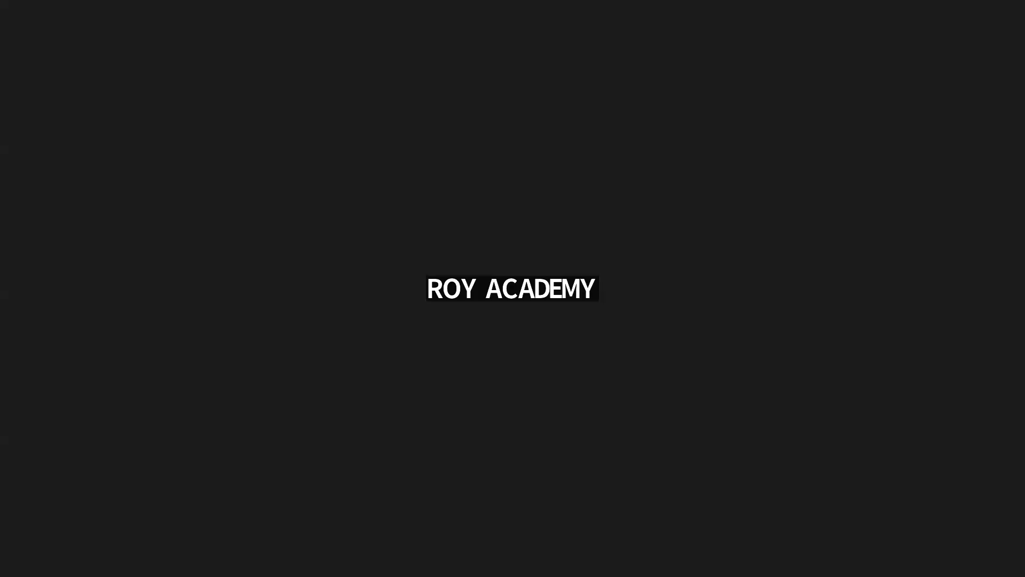
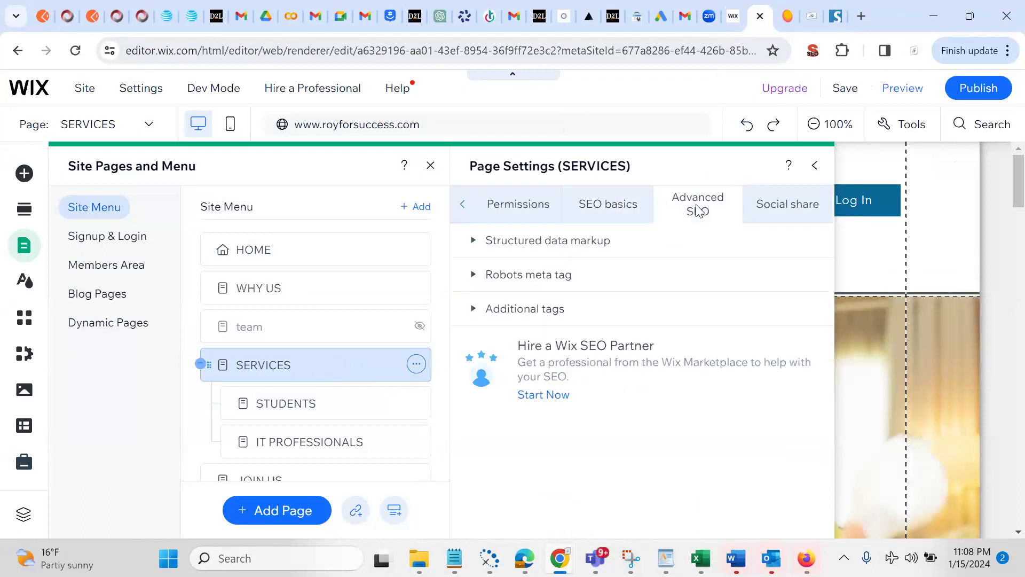
In the Wix editor, start a new structured data markup for the SERVICES page and name it "Service Page Markup"
{"action": "left_click", "coordinate": [473, 242]}
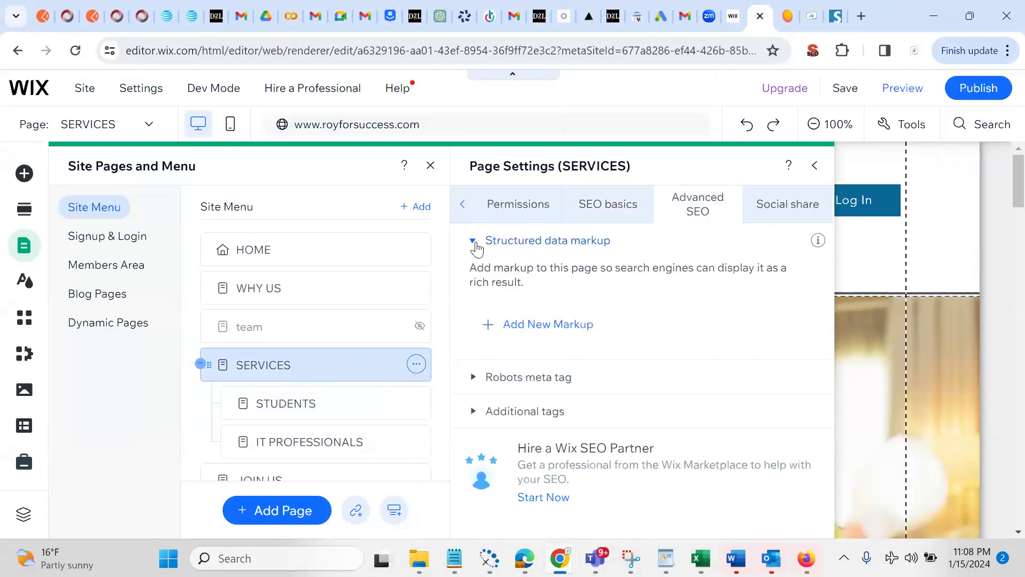
{"action": "left_click", "coordinate": [548, 328]}
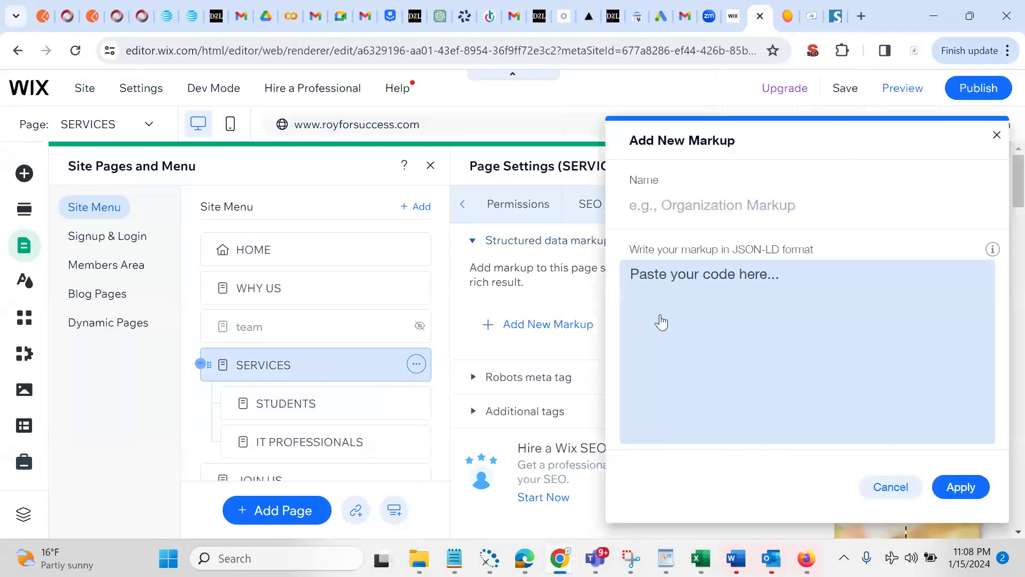
{"action": "left_click", "coordinate": [691, 301]}
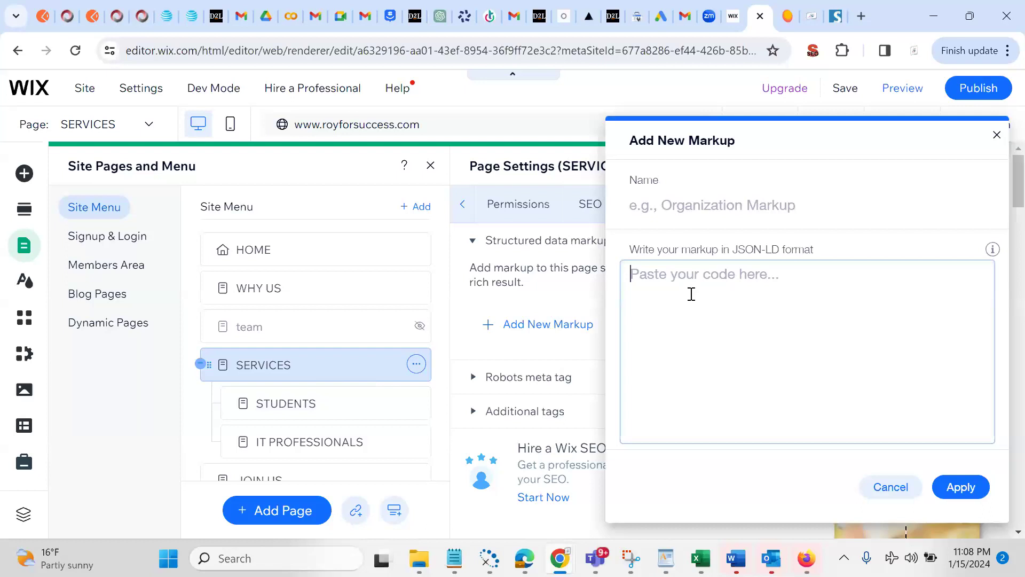
{"action": "left_click", "coordinate": [711, 208]}
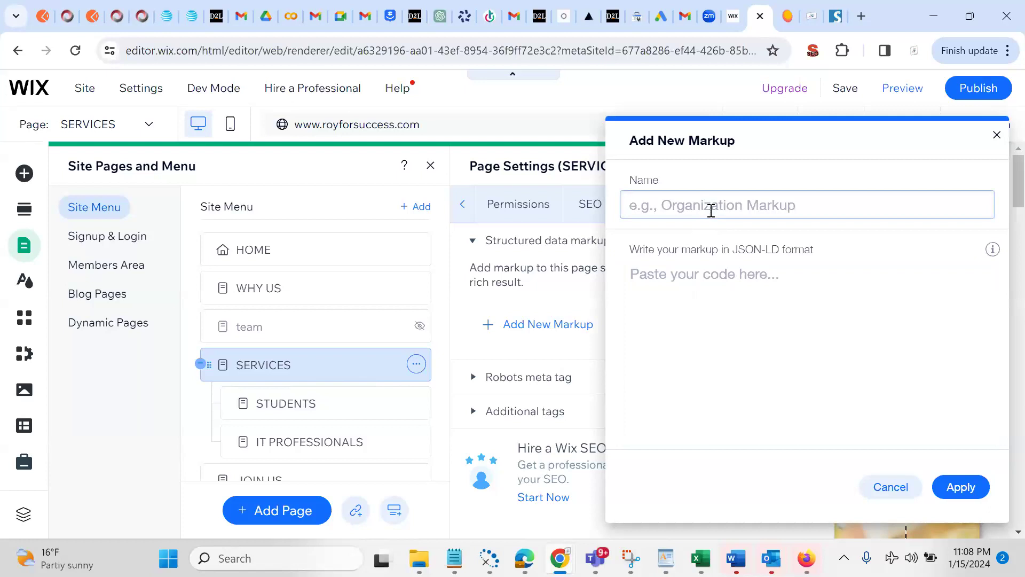
{"action": "type", "text": "Serv"}
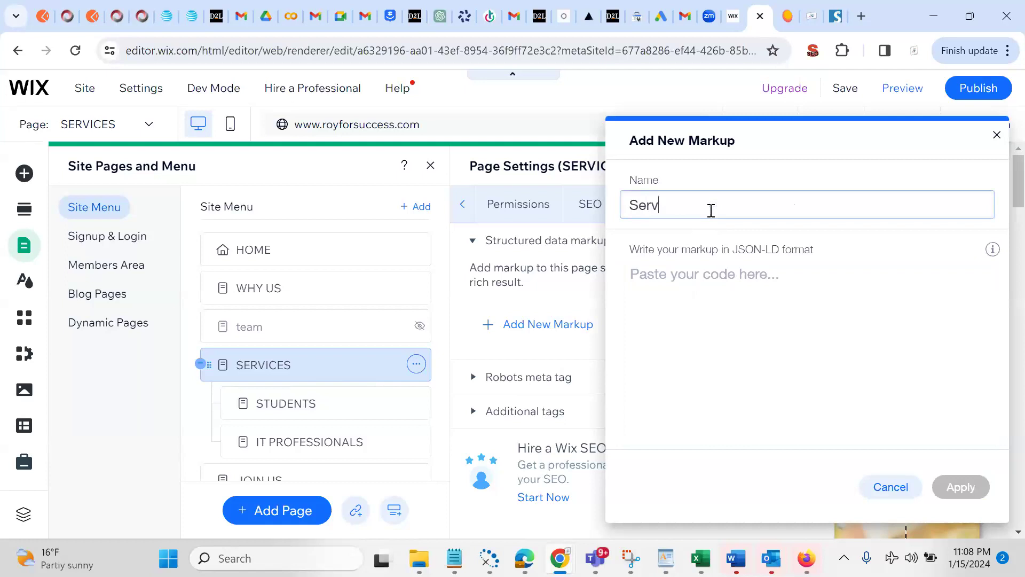
{"action": "type", "text": "ice Page Markup"}
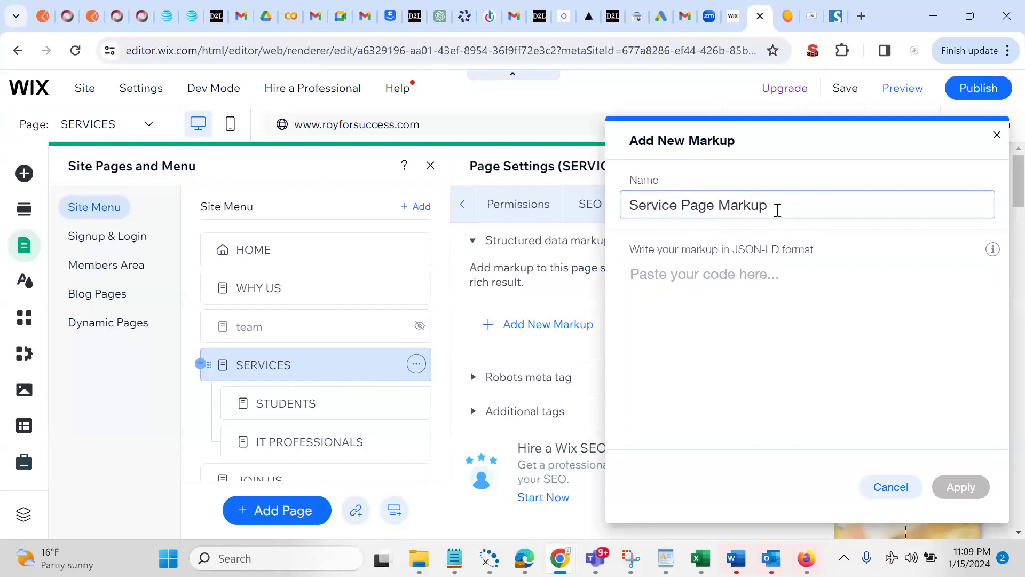
Extend the new markup's name to "Service Page Markup Structure Data" and paste the copied Service schema code as its JSON-LD
{"action": "type", "text": " Structure Data"}
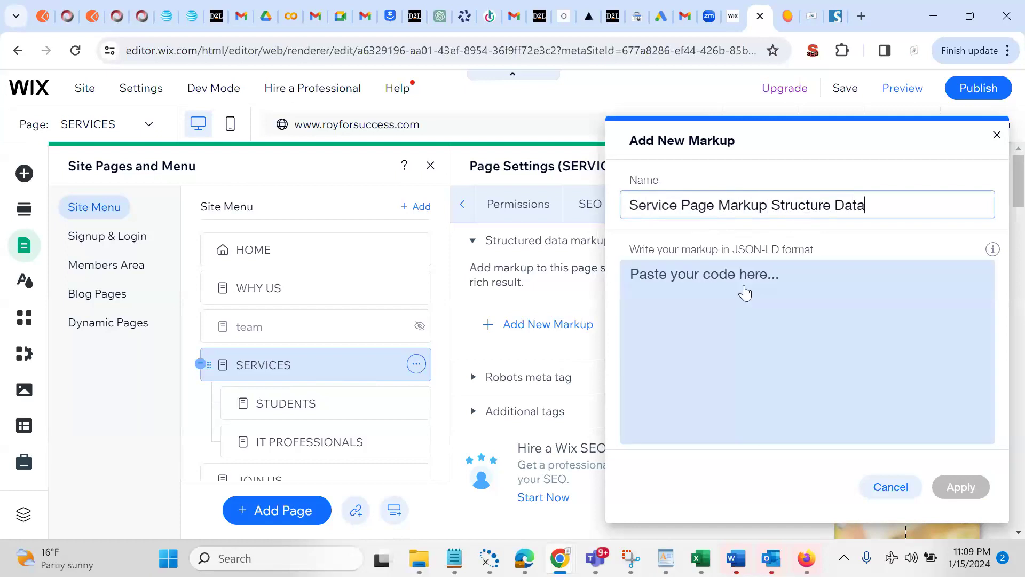
{"action": "left_click", "coordinate": [704, 312]}
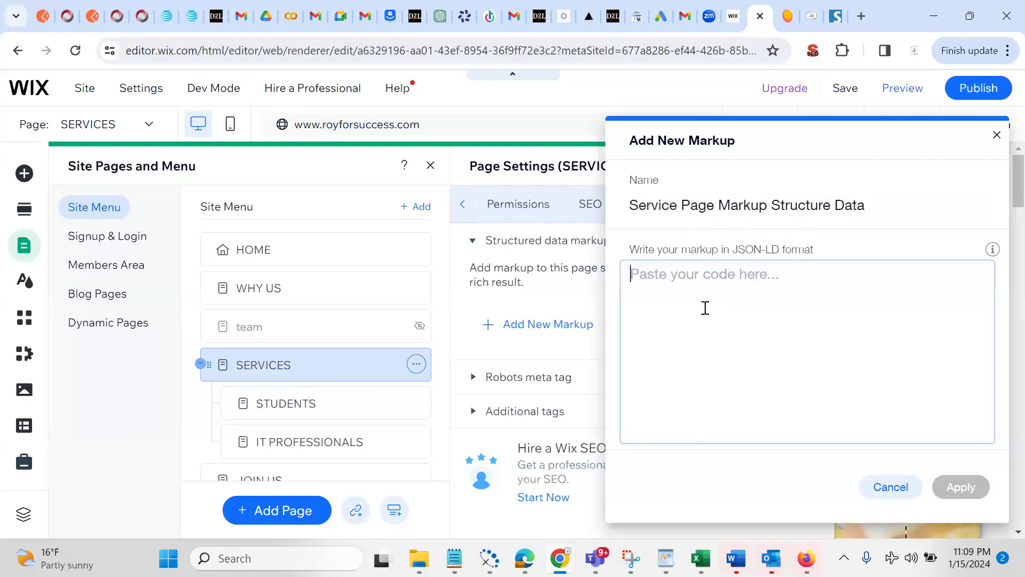
{"action": "key", "text": "ctrl+v"}
Review the pasted JSON-LD script from its opening script tag through to the closing tag
{"action": "key", "text": "Up"}
{"action": "key", "text": "Up"}
{"action": "key", "text": "Up"}
{"action": "key", "text": "Up"}
{"action": "key", "text": "Up"}
{"action": "key", "text": "Up"}
{"action": "key", "text": "Up"}
{"action": "key", "text": "Up"}
{"action": "key", "text": "Up"}
{"action": "key", "text": "Up"}
{"action": "key", "text": "Up"}
{"action": "key", "text": "Up"}
{"action": "key", "text": "Up"}
{"action": "key", "text": "Up"}
{"action": "key", "text": "Up"}
{"action": "key", "text": "Up"}
{"action": "key", "text": "Up"}
{"action": "key", "text": "Up"}
{"action": "key", "text": "Up"}
{"action": "key", "text": "Up"}
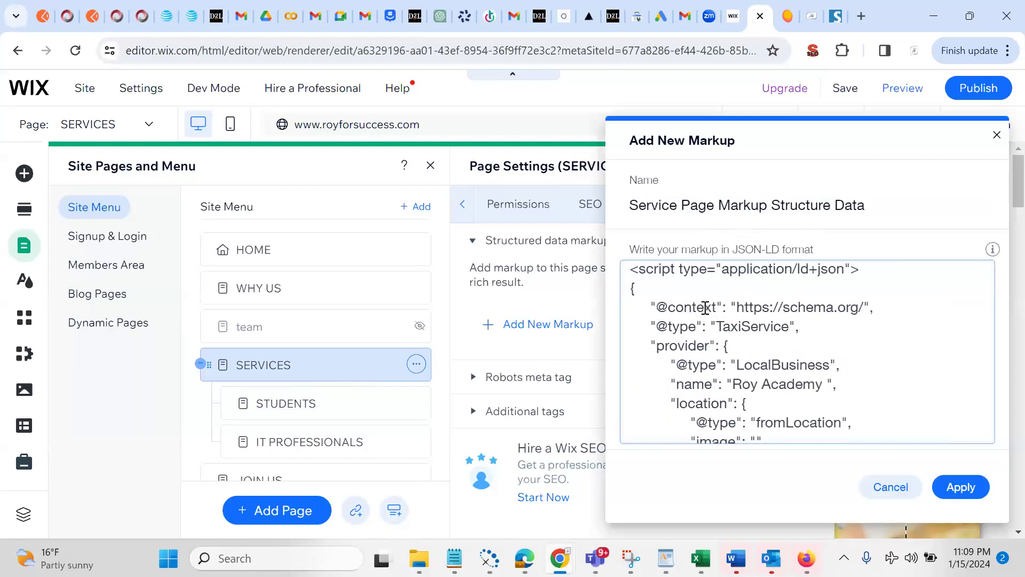
{"action": "key", "text": "Down"}
{"action": "key", "text": "Down"}
{"action": "key", "text": "Down"}
{"action": "key", "text": "Down"}
{"action": "key", "text": "Down"}
{"action": "key", "text": "Down"}
{"action": "key", "text": "Down"}
{"action": "key", "text": "Down"}
{"action": "key", "text": "Down"}
{"action": "key", "text": "Down"}
{"action": "key", "text": "Down"}
{"action": "key", "text": "Down"}
{"action": "key", "text": "Down"}
{"action": "key", "text": "Down"}
{"action": "key", "text": "Down"}
{"action": "key", "text": "Down"}
{"action": "key", "text": "Down"}
{"action": "key", "text": "Down"}
{"action": "key", "text": "Down"}
{"action": "key", "text": "Down"}
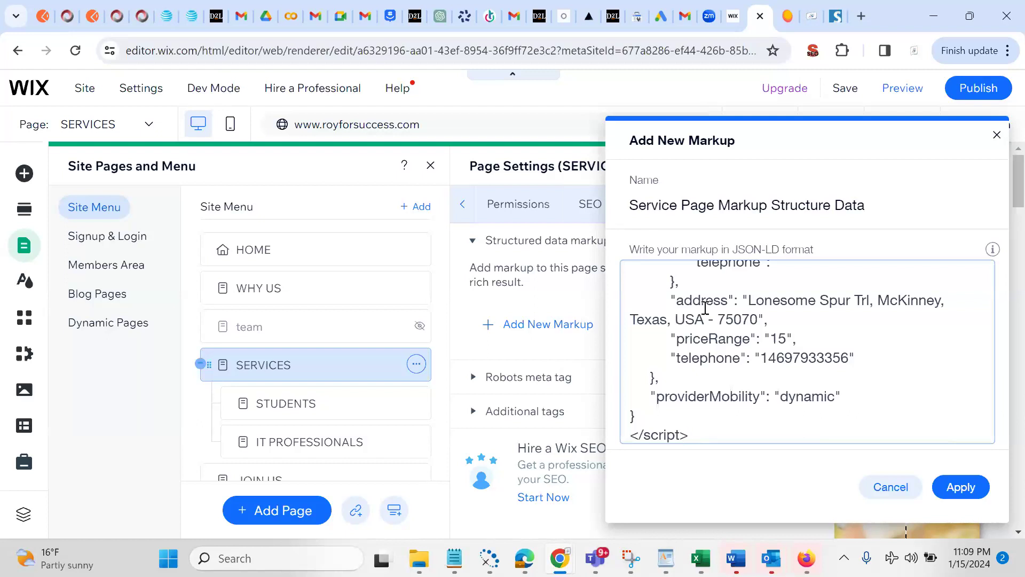
Apply the new markup to the SERVICES page, save the site and publish it to royforsuccess.com
{"action": "left_click", "coordinate": [961, 487]}
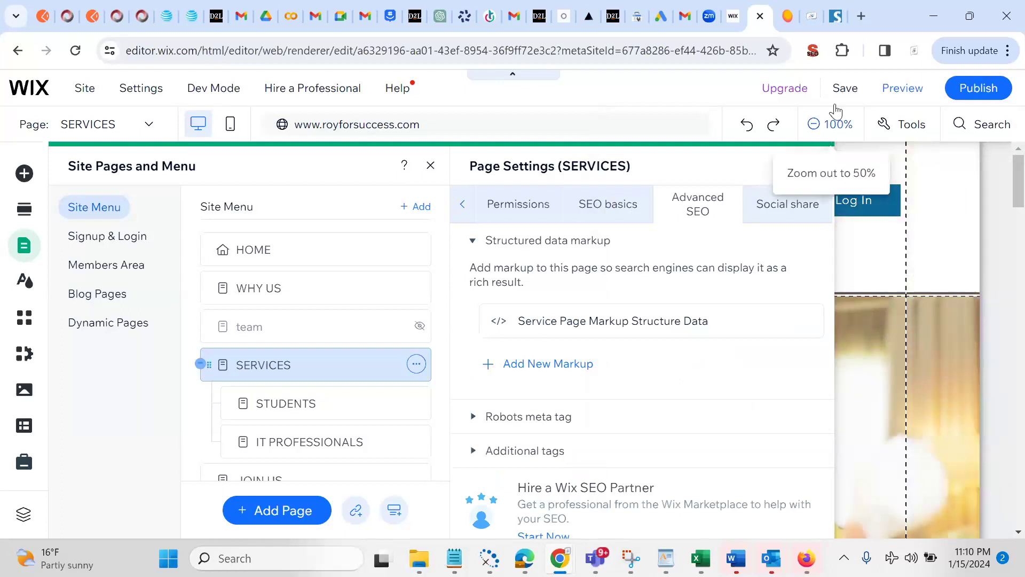
{"action": "left_click", "coordinate": [851, 97]}
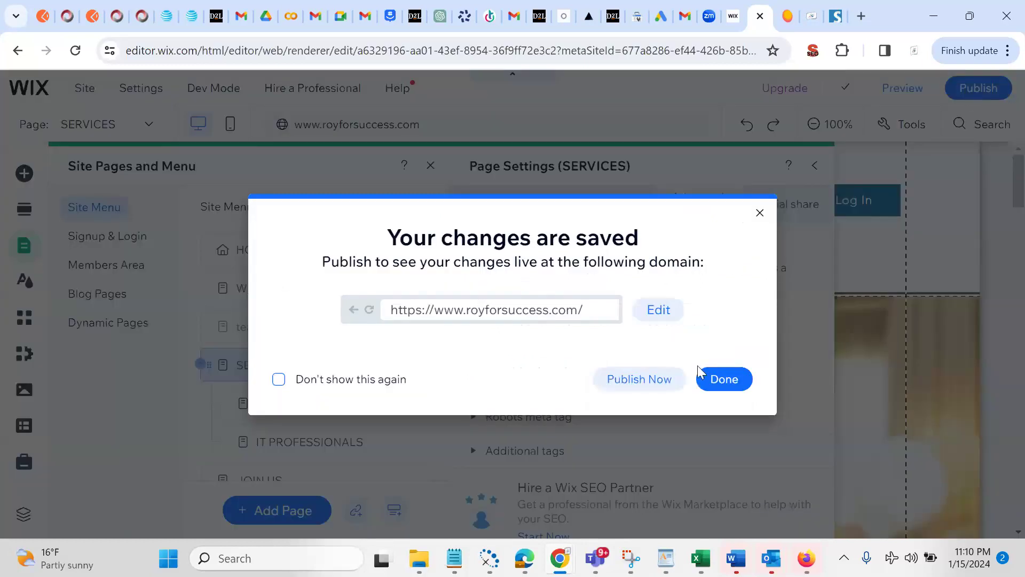
{"action": "left_click", "coordinate": [663, 388]}
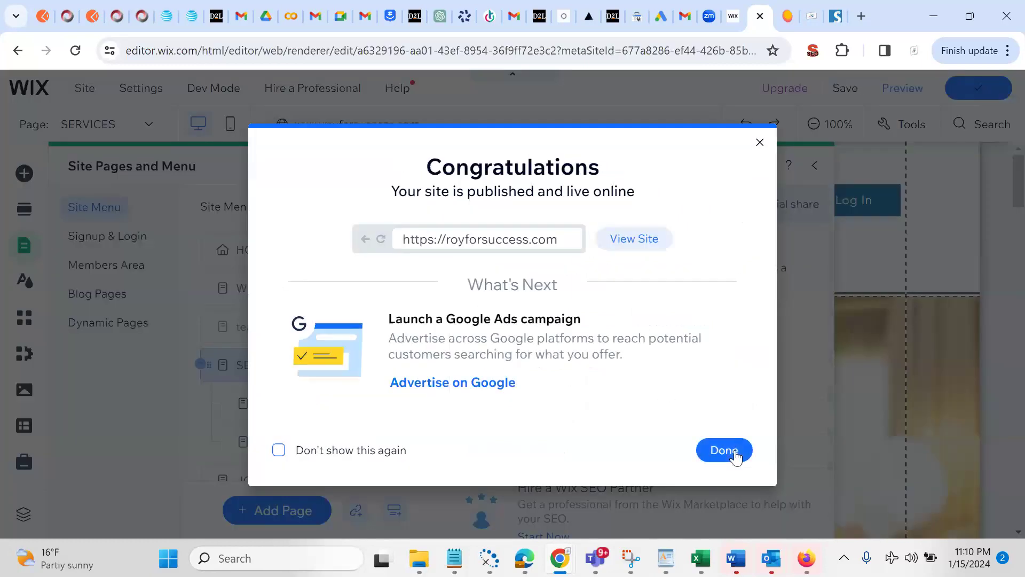
{"action": "left_click", "coordinate": [724, 450]}
Switch to the Zoom meeting in Edge, mute the microphone and unmute it again
{"action": "mouse_move", "coordinate": [535, 565]}
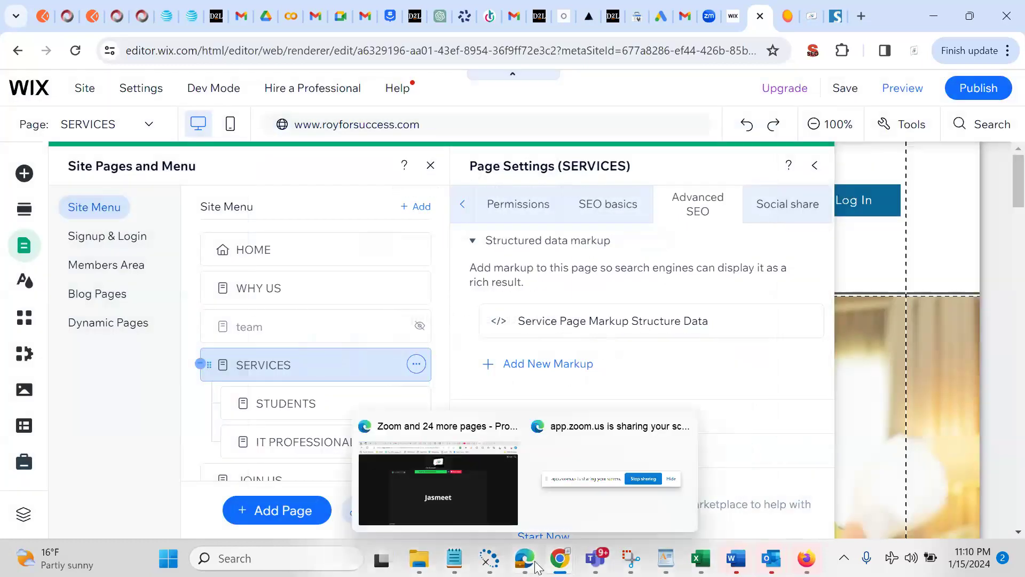
{"action": "left_click", "coordinate": [456, 495]}
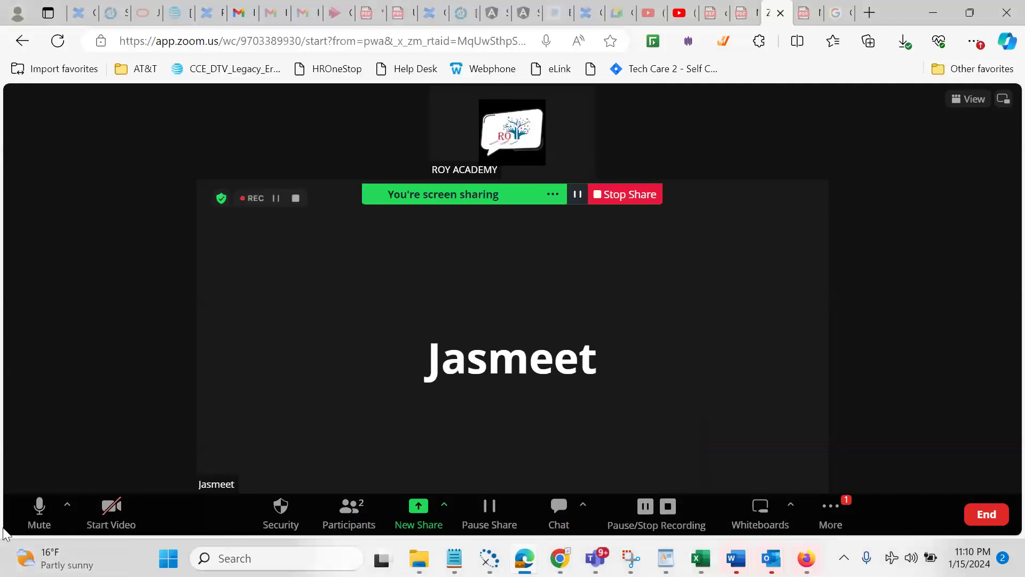
{"action": "left_click", "coordinate": [24, 525]}
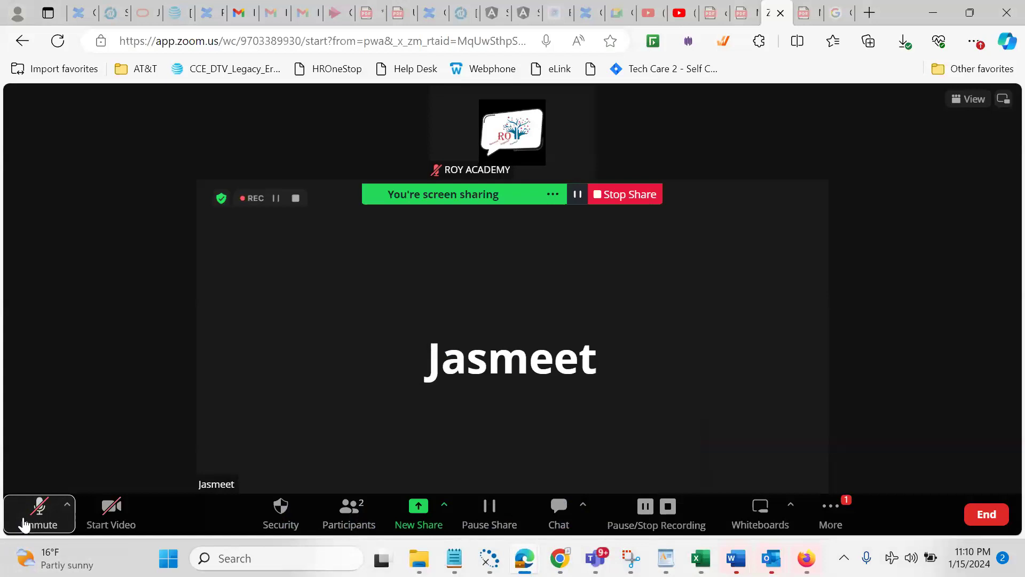
{"action": "left_click", "coordinate": [24, 525]}
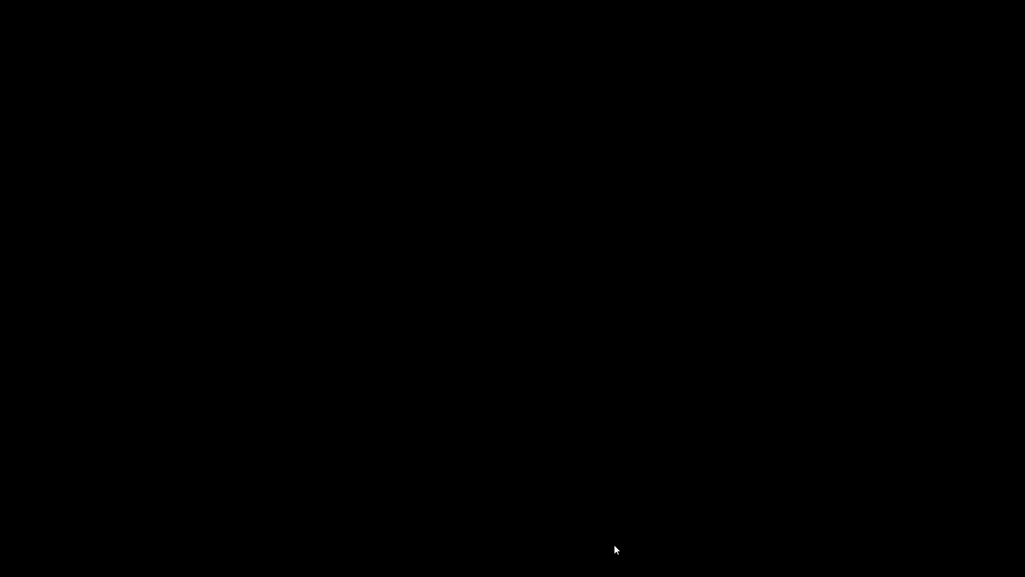
Search Google for "buy domain" and look through the sponsored and organic results
{"action": "left_click", "coordinate": [394, 40]}
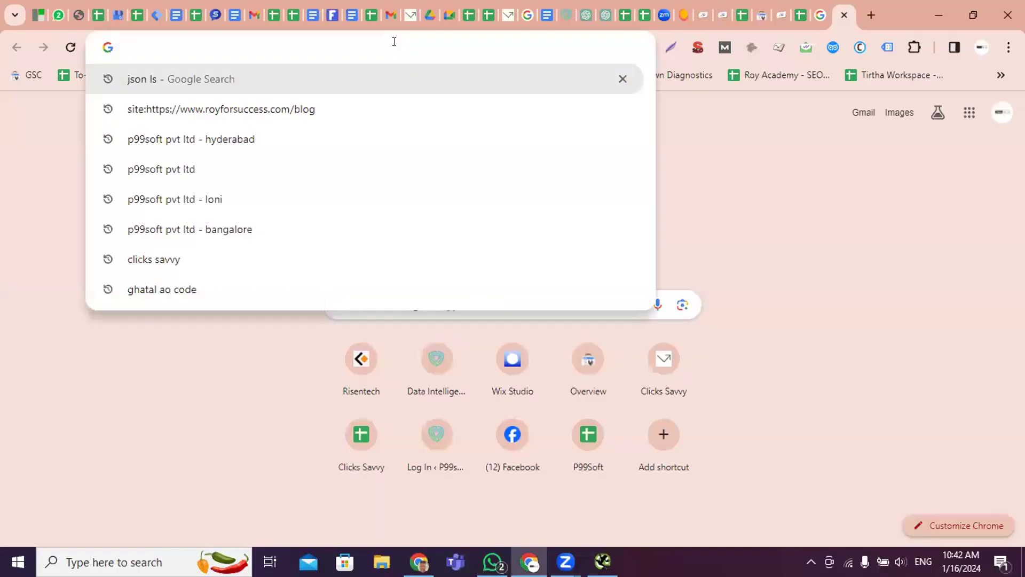
{"action": "type", "text": "buy"}
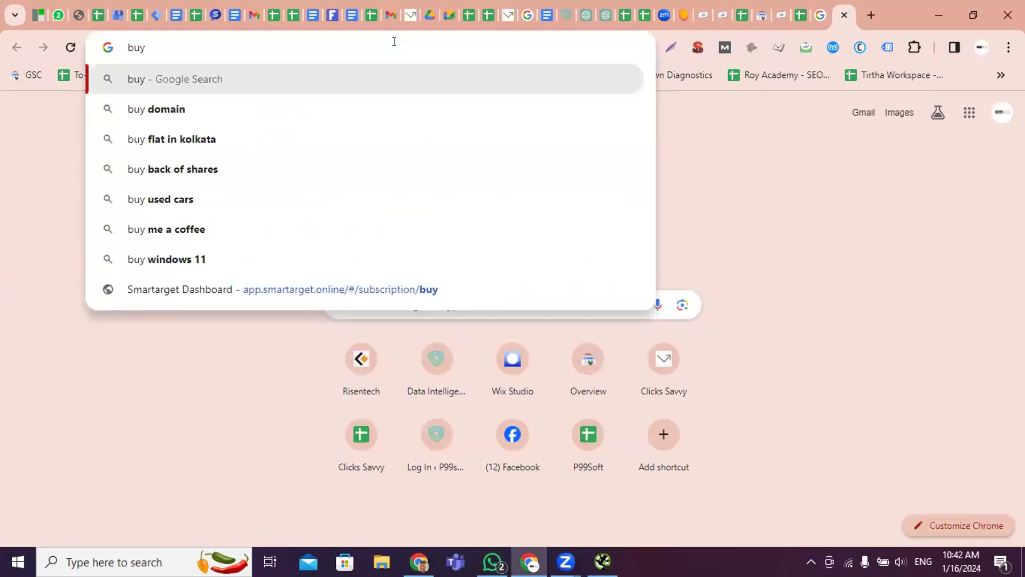
{"action": "key", "text": "Down"}
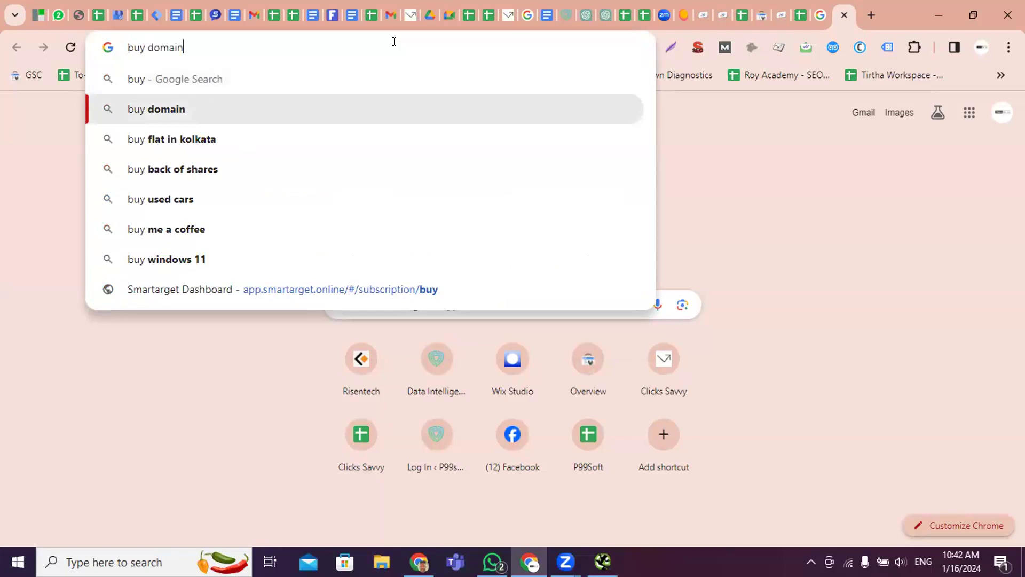
{"action": "key", "text": "Return"}
{"action": "scroll", "coordinate": [296, 368], "scroll_direction": "down", "scroll_amount": 15}
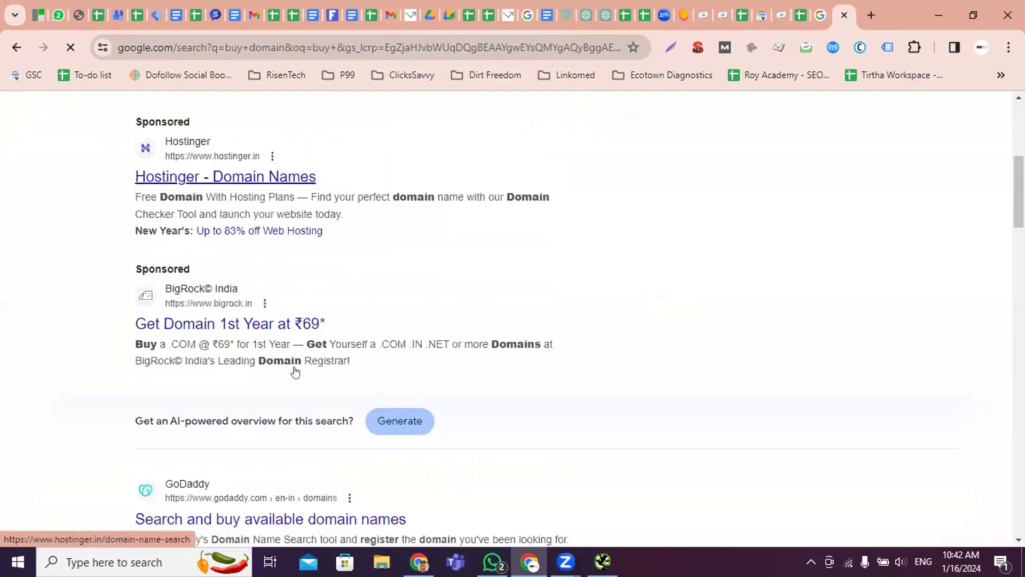
{"action": "scroll", "coordinate": [294, 370], "scroll_direction": "down", "scroll_amount": 18}
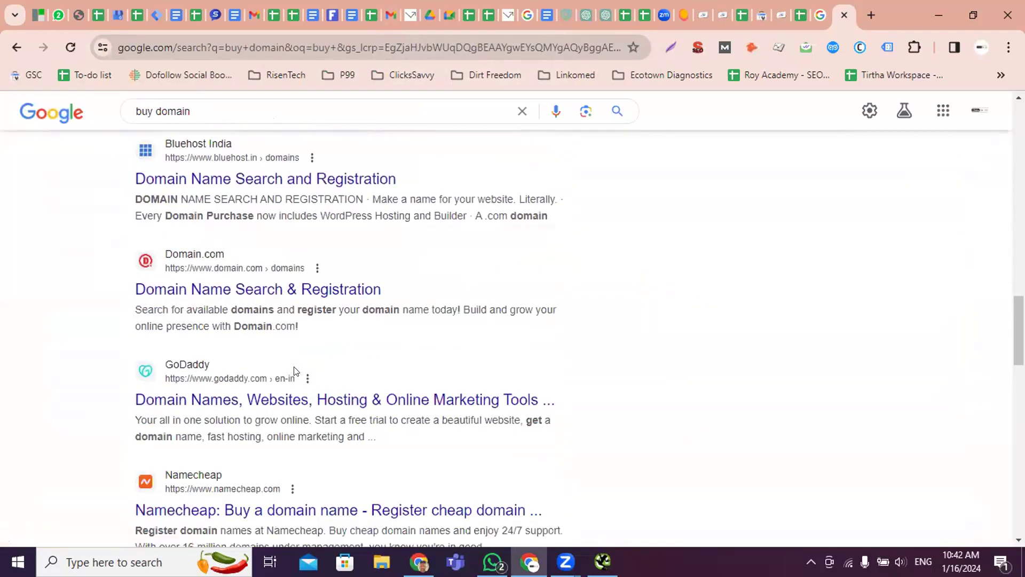
{"action": "scroll", "coordinate": [294, 369], "scroll_direction": "up", "scroll_amount": 10}
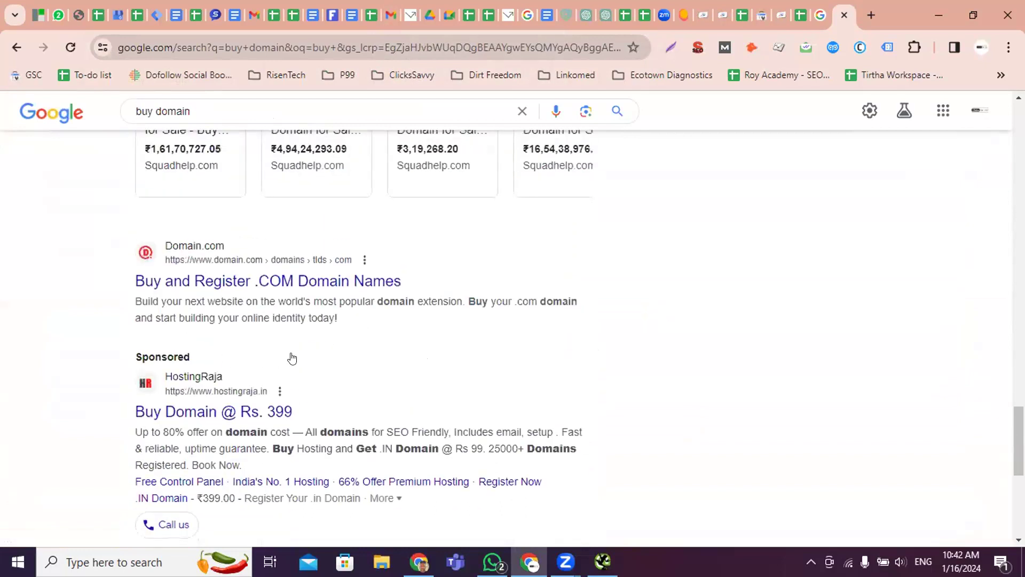
Change the Google search to "buy shoes" and look through the product ads, places and organic results
{"action": "left_click", "coordinate": [228, 112]}
{"action": "key", "text": "BackSpace"}
{"action": "key", "text": "BackSpace"}
{"action": "key", "text": "BackSpace"}
{"action": "key", "text": "BackSpace"}
{"action": "key", "text": "BackSpace"}
{"action": "key", "text": "BackSpace"}
{"action": "type", "text": "shoes"}
{"action": "key", "text": "Return"}
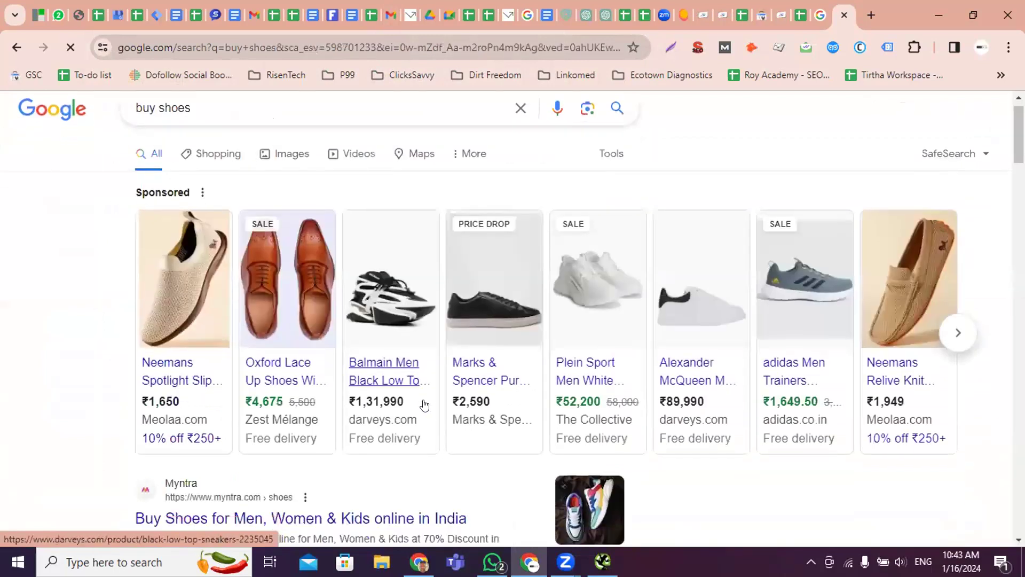
{"action": "scroll", "coordinate": [419, 403], "scroll_direction": "down", "scroll_amount": 4}
{"action": "scroll", "coordinate": [420, 403], "scroll_direction": "up", "scroll_amount": 2}
{"action": "scroll", "coordinate": [424, 402], "scroll_direction": "down", "scroll_amount": 4}
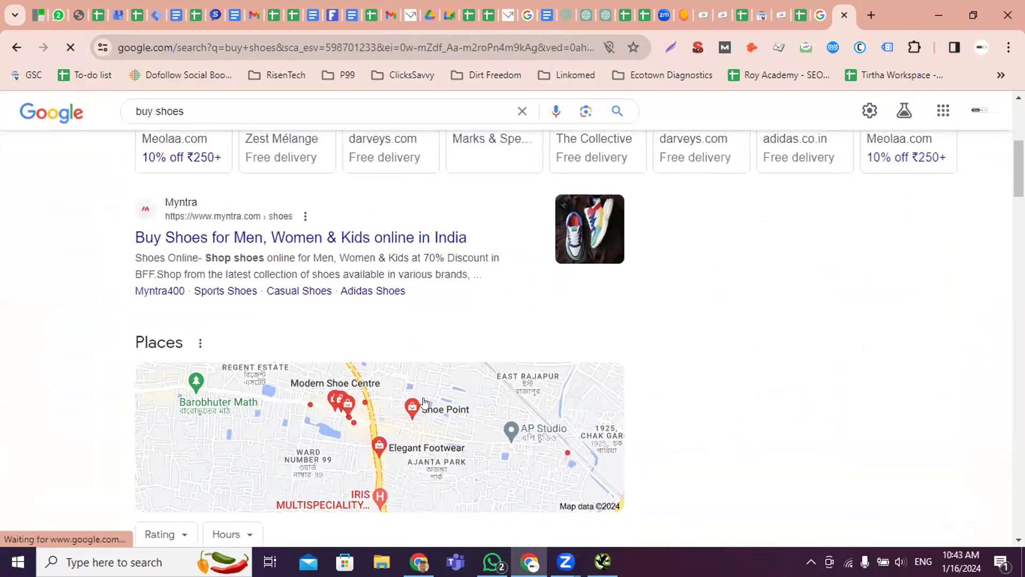
{"action": "scroll", "coordinate": [425, 402], "scroll_direction": "down", "scroll_amount": 15}
{"action": "scroll", "coordinate": [424, 402], "scroll_direction": "down", "scroll_amount": 14}
Replace the Google query with "digital marketing courses" and run the search
{"action": "left_click_drag", "start_coordinate": [193, 106], "coordinate": [135, 110]}
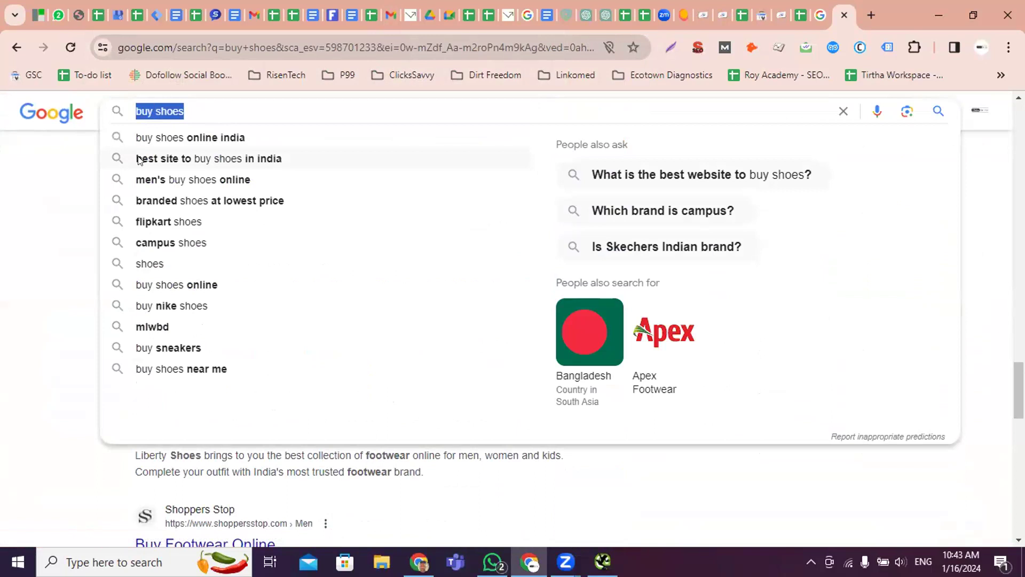
{"action": "type", "text": "digit"}
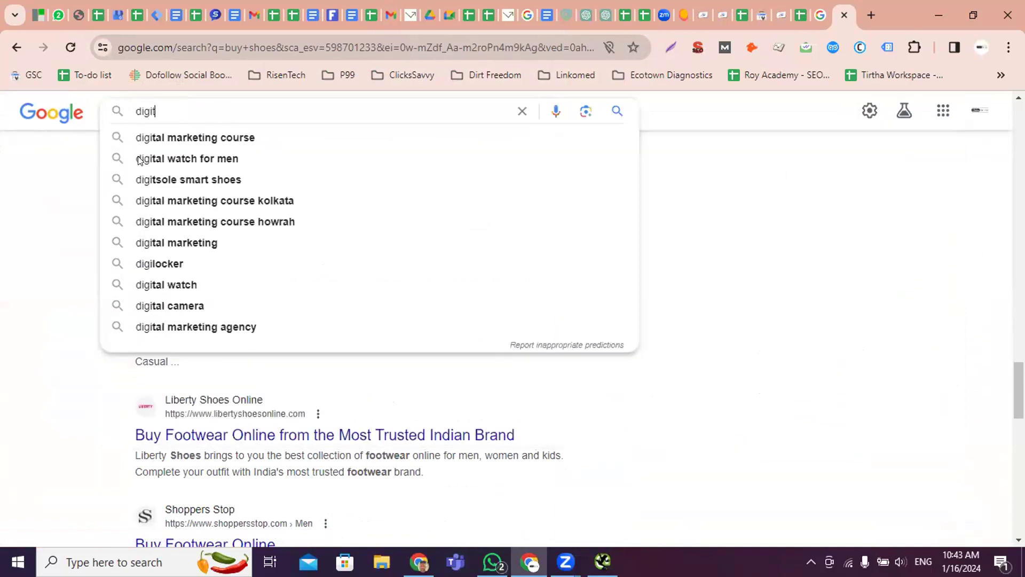
{"action": "type", "text": "al marketi"}
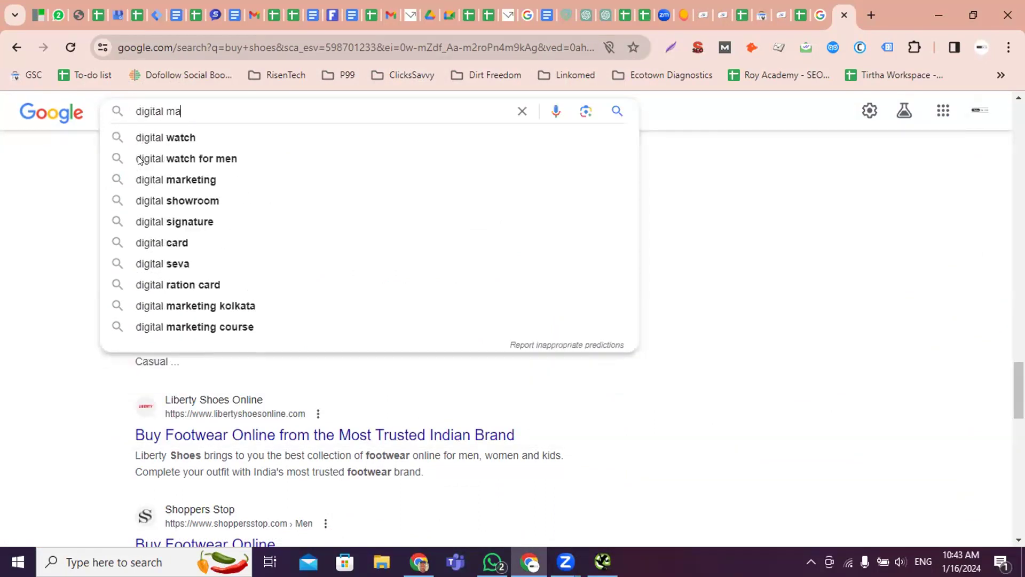
{"action": "key", "text": "Down"}
{"action": "key", "text": "Down"}
{"action": "key", "text": "Return"}
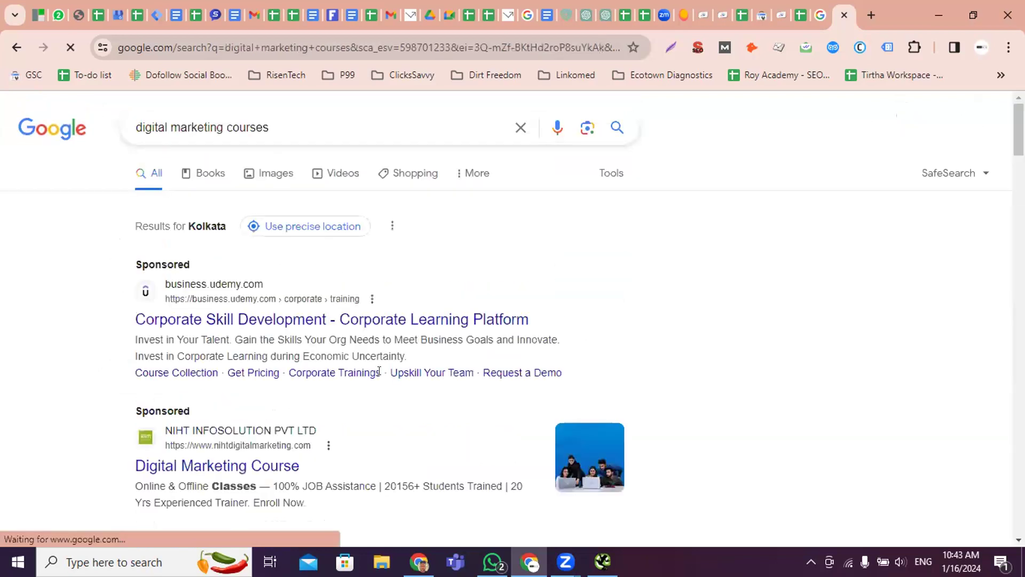
Examine the sponsored listings, videos, Courses, Places and People also ask sections in the digital marketing courses results
{"action": "scroll", "coordinate": [380, 377], "scroll_direction": "down", "scroll_amount": 14}
{"action": "scroll", "coordinate": [380, 377], "scroll_direction": "down", "scroll_amount": 10}
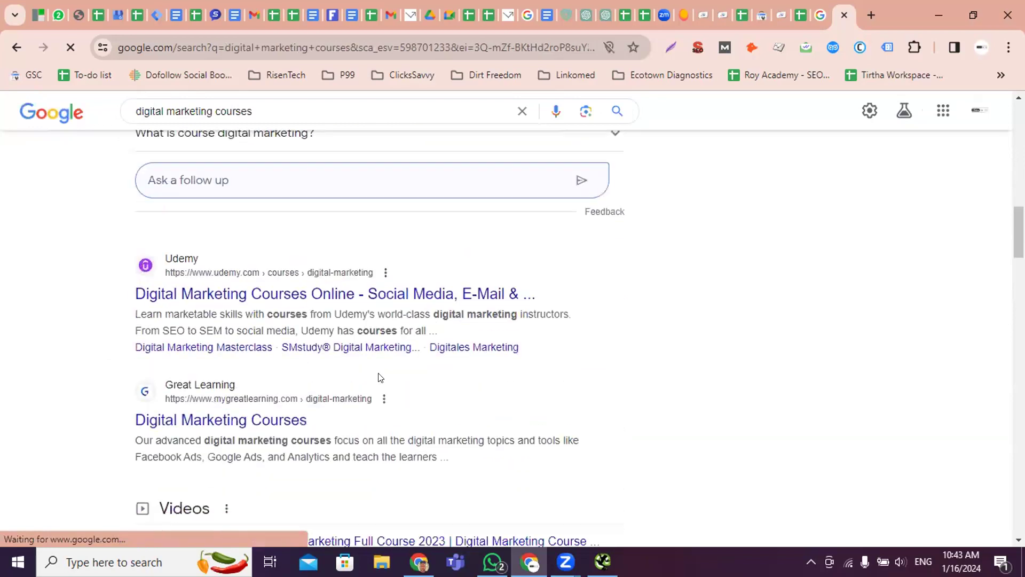
{"action": "scroll", "coordinate": [377, 370], "scroll_direction": "down", "scroll_amount": 11}
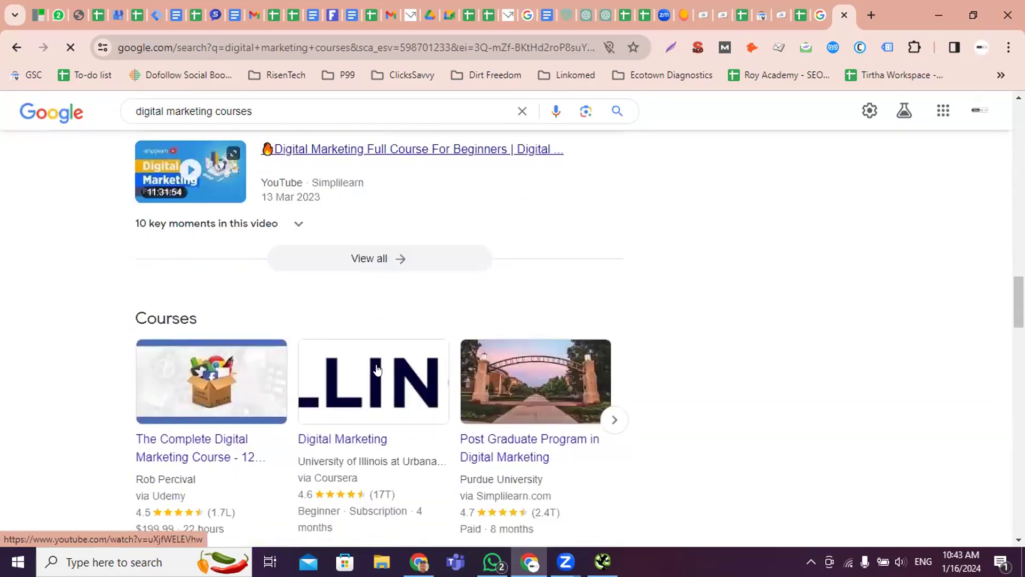
{"action": "scroll", "coordinate": [376, 372], "scroll_direction": "down", "scroll_amount": 11}
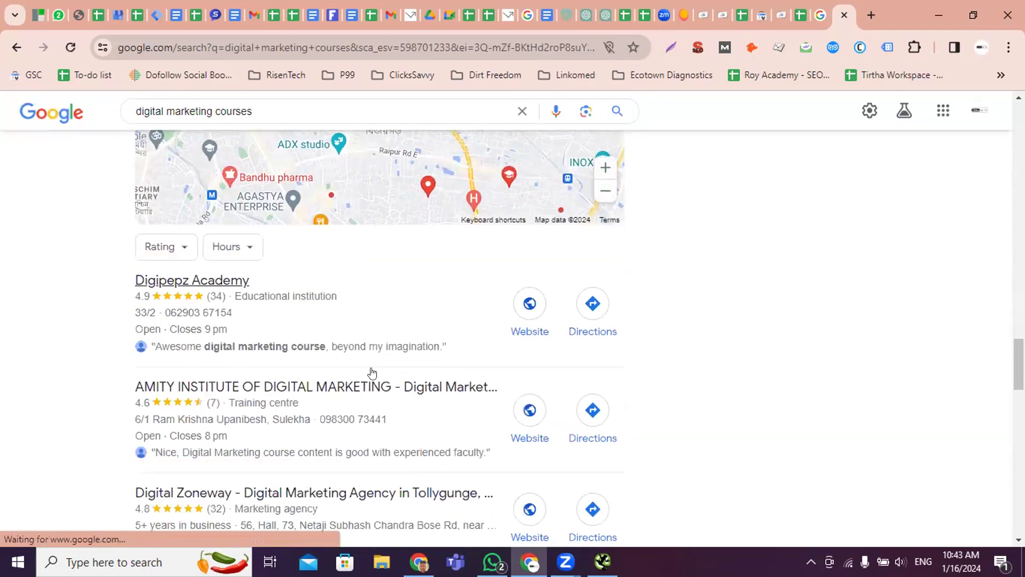
{"action": "scroll", "coordinate": [466, 416], "scroll_direction": "up", "scroll_amount": 5}
{"action": "scroll", "coordinate": [466, 416], "scroll_direction": "up", "scroll_amount": 15}
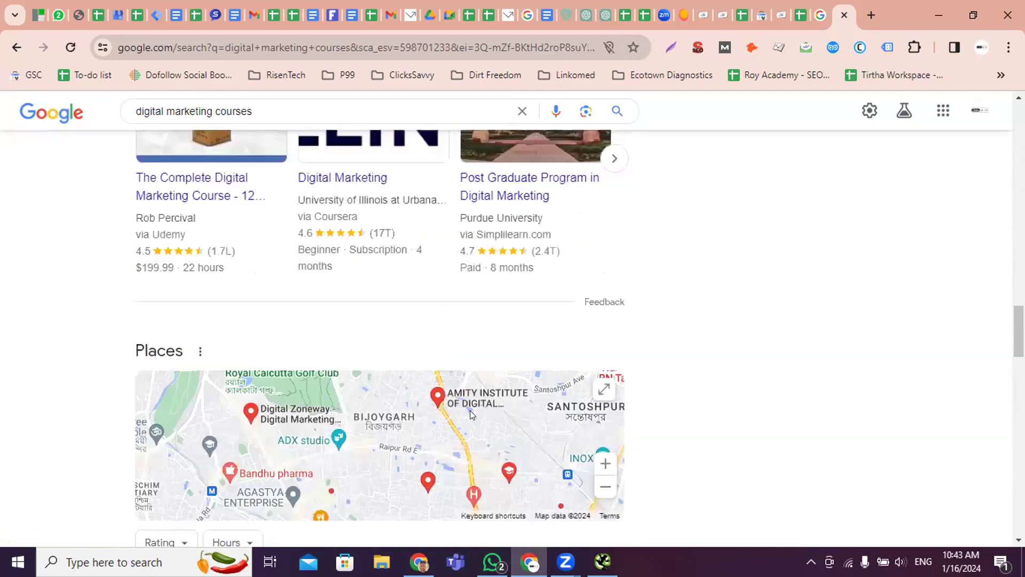
{"action": "scroll", "coordinate": [461, 363], "scroll_direction": "up", "scroll_amount": 2}
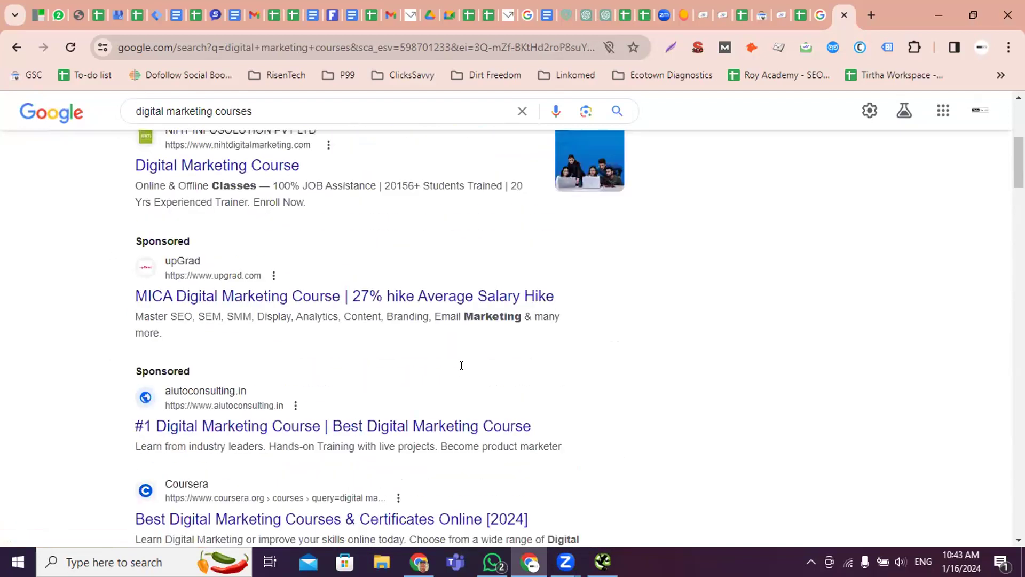
{"action": "scroll", "coordinate": [460, 369], "scroll_direction": "down", "scroll_amount": 7}
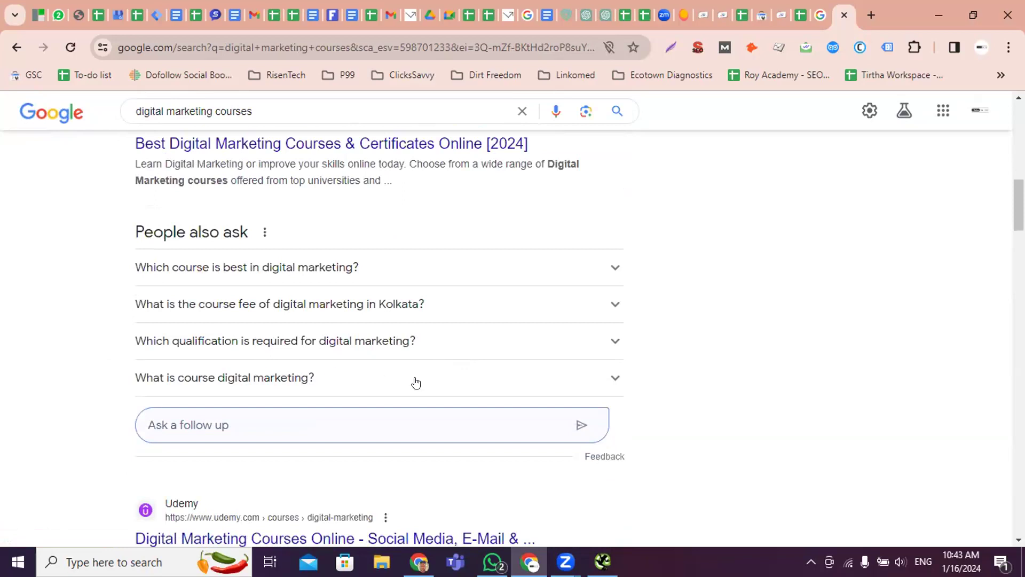
Expand the People also ask questions on the best digital marketing course, the course fee in Kolkata and the required qualification, and review their answers
{"action": "left_click_drag", "start_coordinate": [133, 229], "coordinate": [246, 236]}
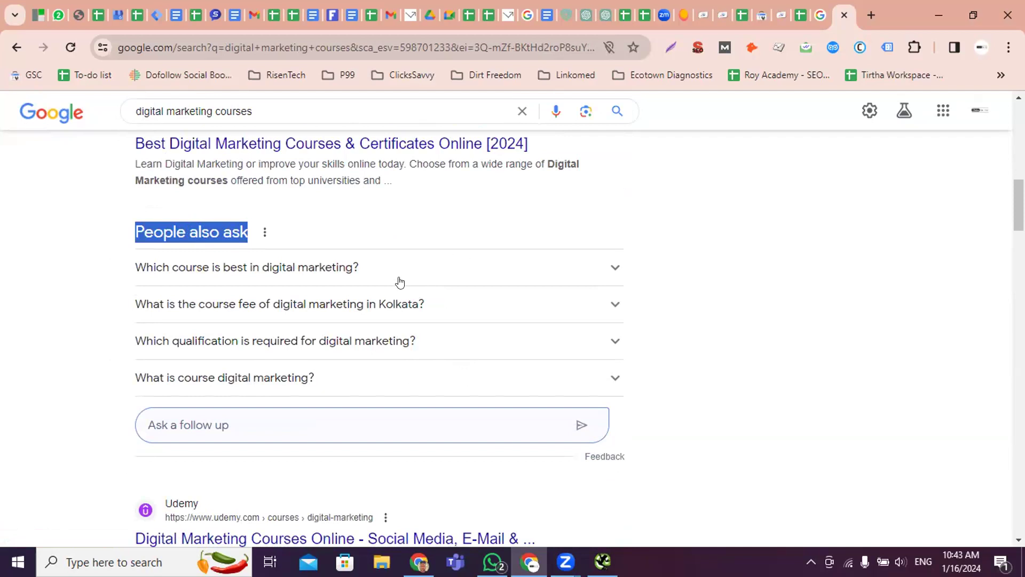
{"action": "left_click", "coordinate": [357, 265]}
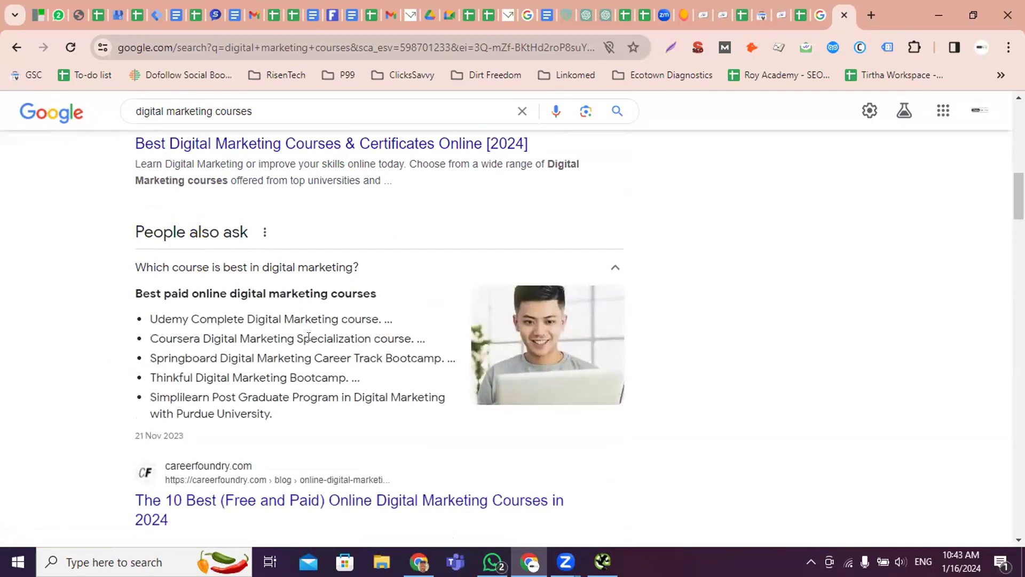
{"action": "scroll", "coordinate": [293, 378], "scroll_direction": "down", "scroll_amount": 3}
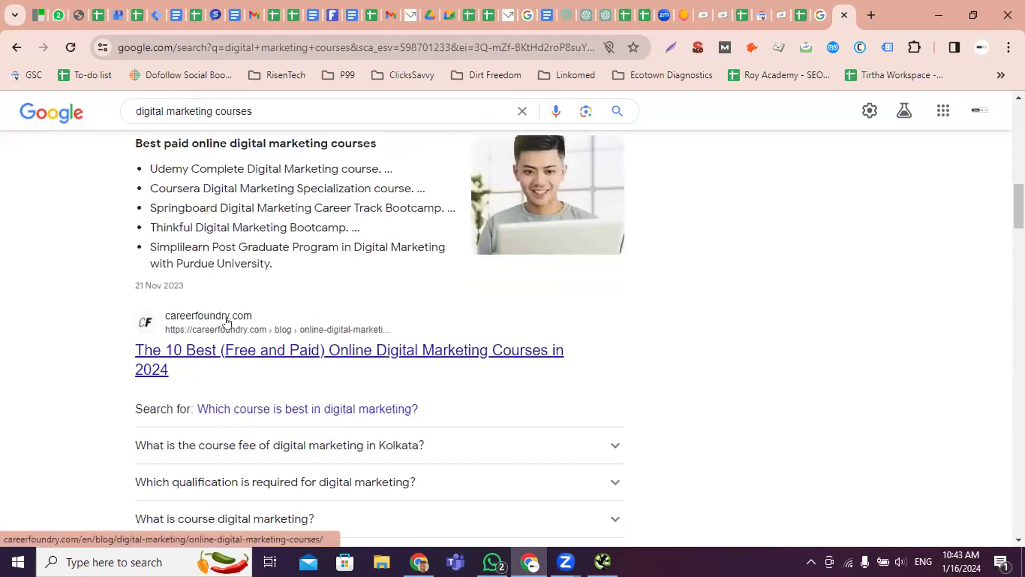
{"action": "scroll", "coordinate": [306, 284], "scroll_direction": "down", "scroll_amount": 3}
{"action": "left_click", "coordinate": [274, 297]}
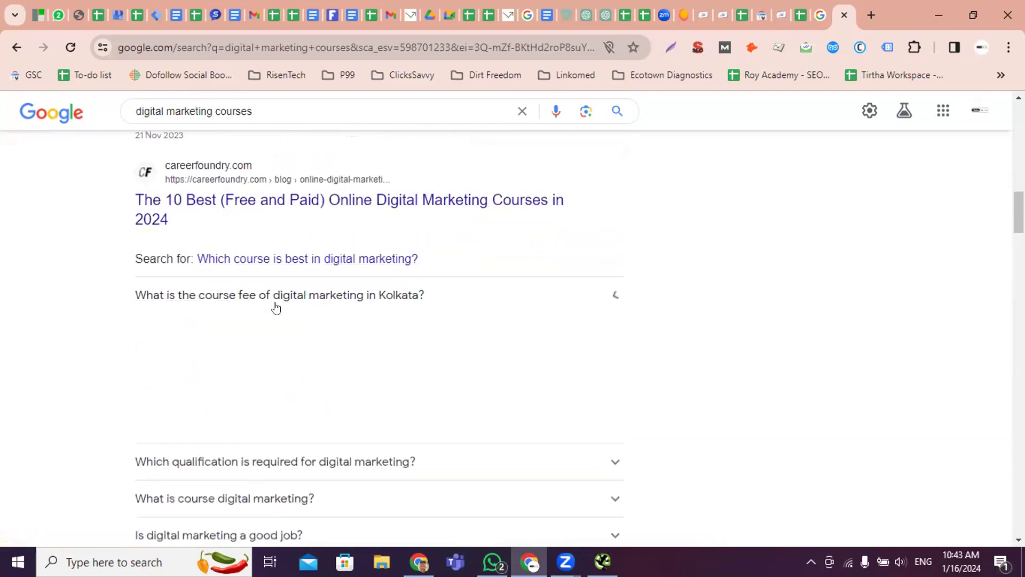
{"action": "scroll", "coordinate": [254, 394], "scroll_direction": "down", "scroll_amount": 3}
{"action": "scroll", "coordinate": [238, 416], "scroll_direction": "down", "scroll_amount": 4}
{"action": "left_click", "coordinate": [250, 291]}
{"action": "scroll", "coordinate": [250, 323], "scroll_direction": "down", "scroll_amount": 3}
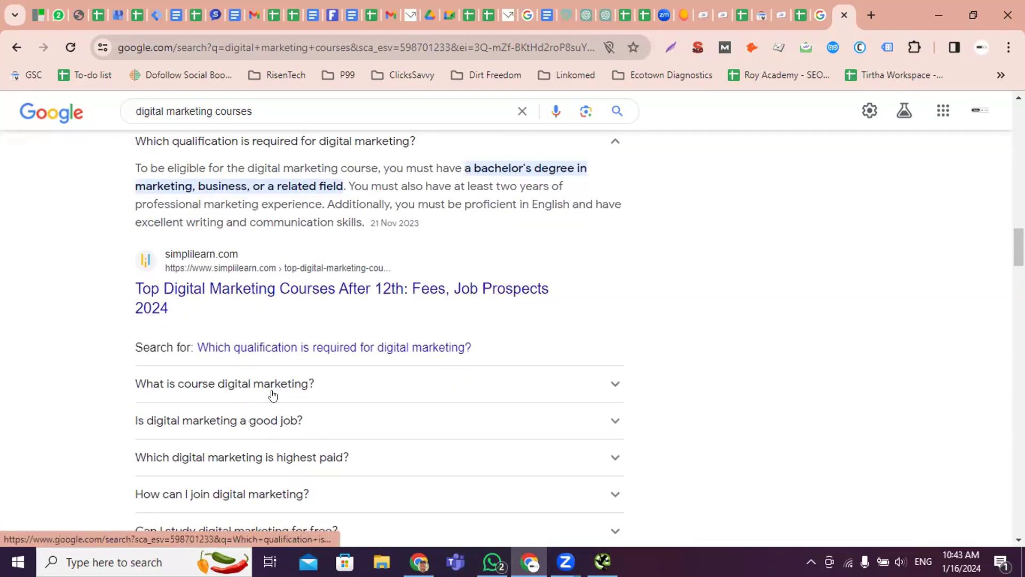
{"action": "scroll", "coordinate": [279, 400], "scroll_direction": "up", "scroll_amount": 3}
{"action": "scroll", "coordinate": [281, 403], "scroll_direction": "up", "scroll_amount": 6}
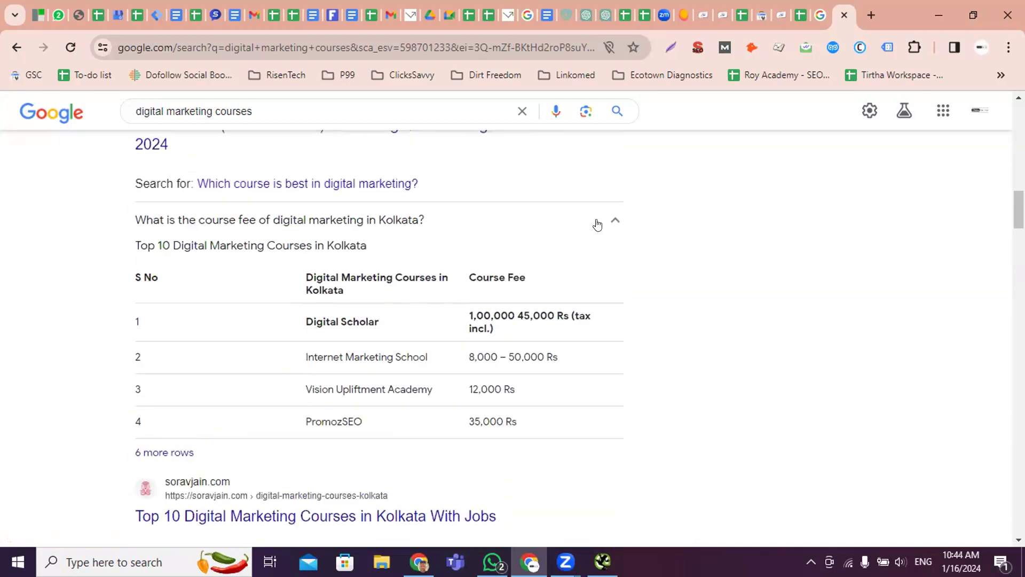
Collapse the open People also ask answers on the Kolkata course fee and the best digital marketing course
{"action": "left_click", "coordinate": [595, 223]}
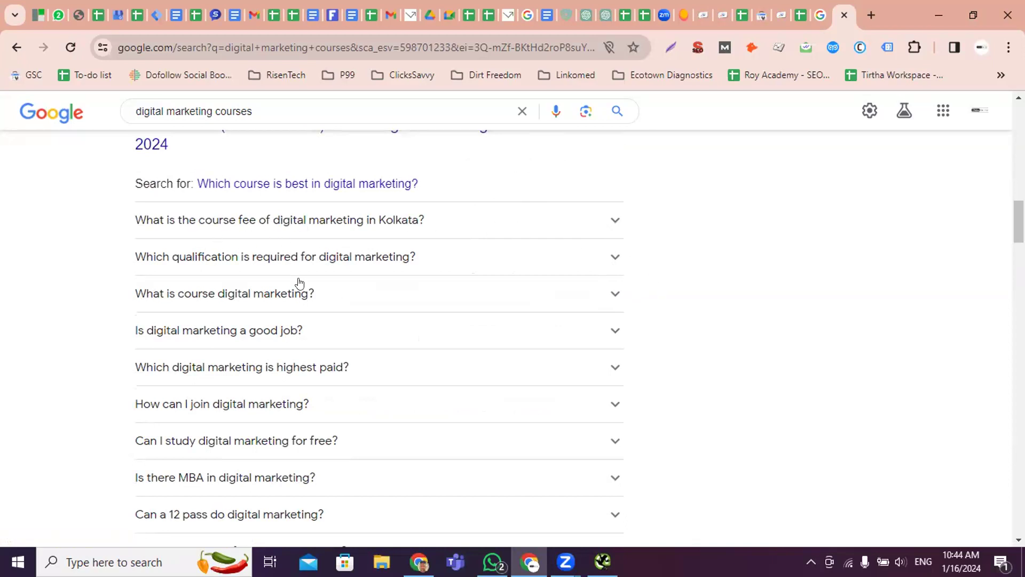
{"action": "scroll", "coordinate": [251, 264], "scroll_direction": "up", "scroll_amount": 6}
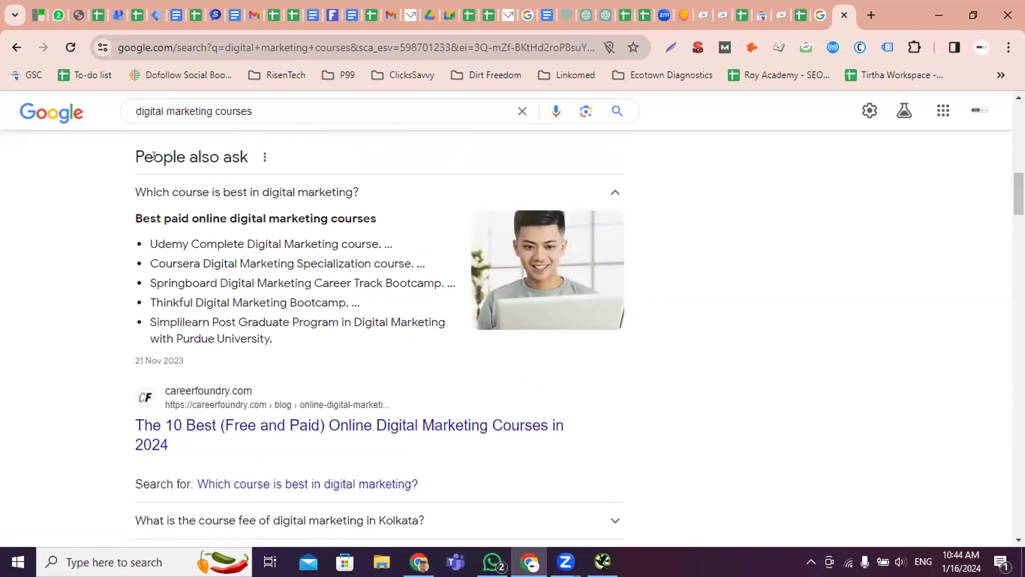
{"action": "left_click", "coordinate": [612, 191]}
{"action": "scroll", "coordinate": [522, 393], "scroll_direction": "up", "scroll_amount": 3}
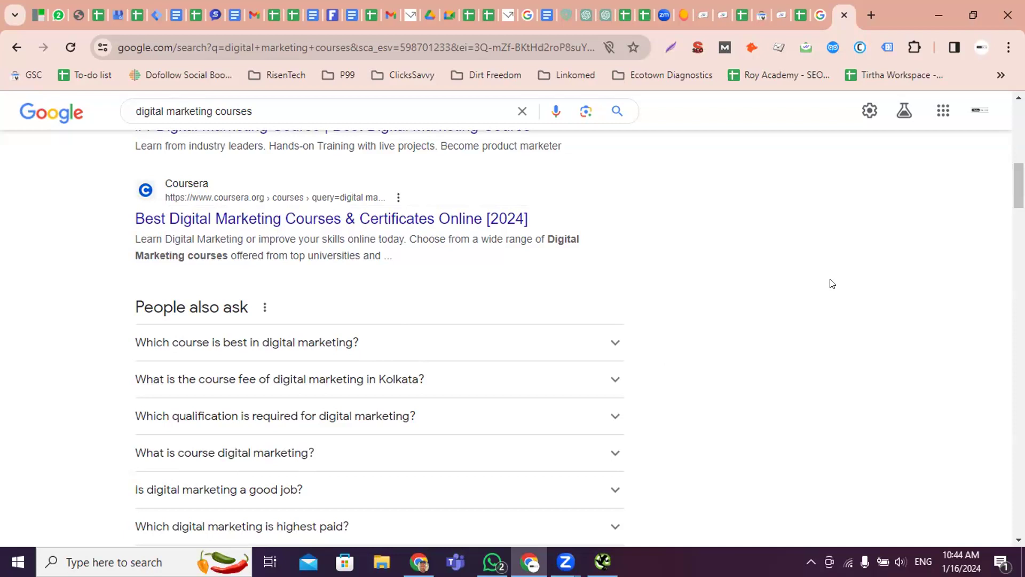
{"action": "scroll", "coordinate": [716, 380], "scroll_direction": "up", "scroll_amount": 10}
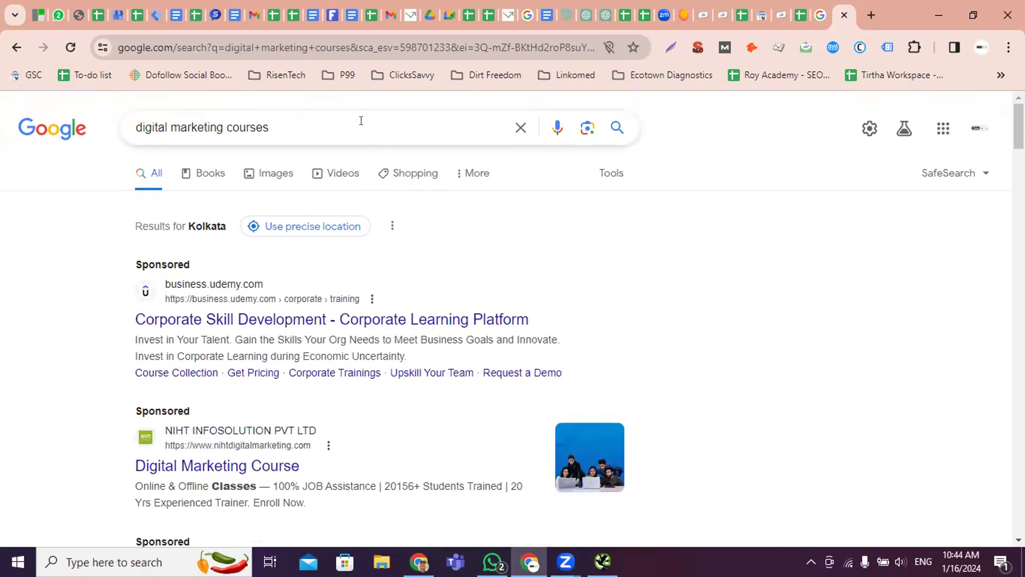
Replace the Google query with "rich results example" and run the search
{"action": "left_click", "coordinate": [360, 120]}
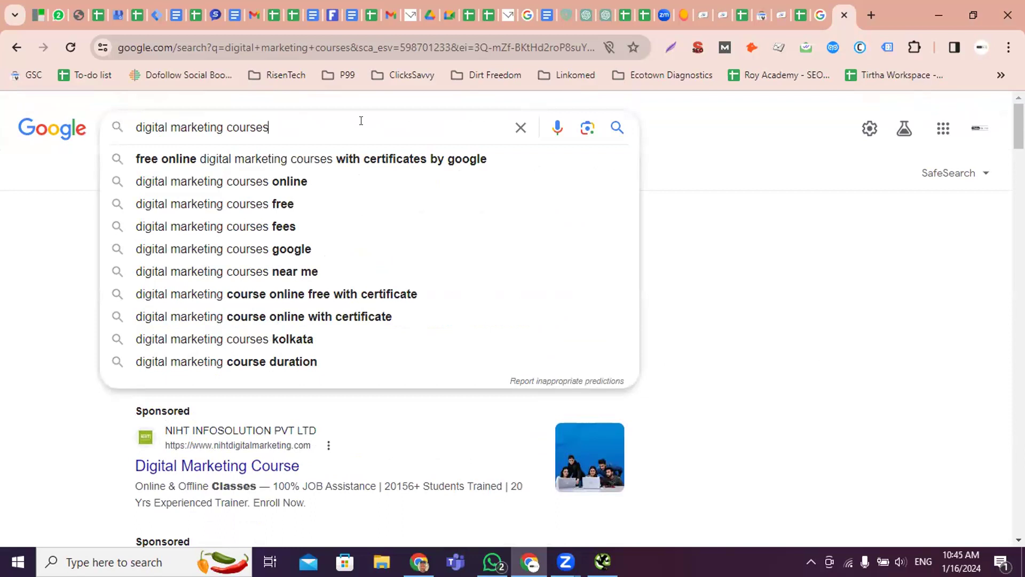
{"action": "key", "text": "BackSpace"}
{"action": "key", "text": "BackSpace"}
{"action": "key", "text": "BackSpace"}
{"action": "key", "text": "BackSpace"}
{"action": "key", "text": "BackSpace"}
{"action": "key", "text": "BackSpace"}
{"action": "key", "text": "BackSpace"}
{"action": "key", "text": "BackSpace"}
{"action": "key", "text": "BackSpace"}
{"action": "key", "text": "BackSpace"}
{"action": "key", "text": "BackSpace"}
{"action": "key", "text": "BackSpace"}
{"action": "key", "text": "BackSpace"}
{"action": "key", "text": "BackSpace"}
{"action": "key", "text": "BackSpace"}
{"action": "key", "text": "BackSpace"}
{"action": "key", "text": "BackSpace"}
{"action": "key", "text": "BackSpace"}
{"action": "key", "text": "BackSpace"}
{"action": "key", "text": "BackSpace"}
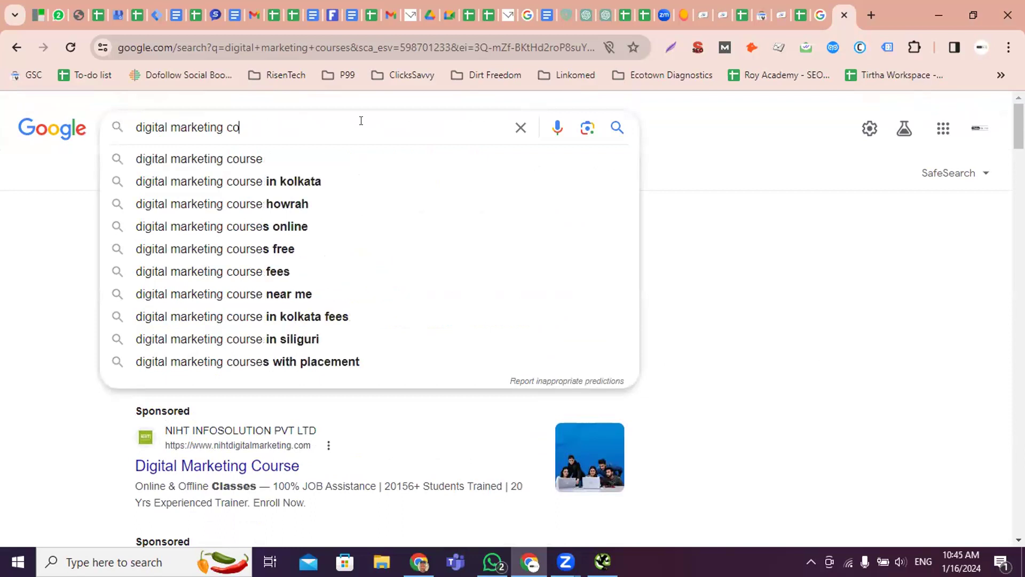
{"action": "type", "text": "rick"}
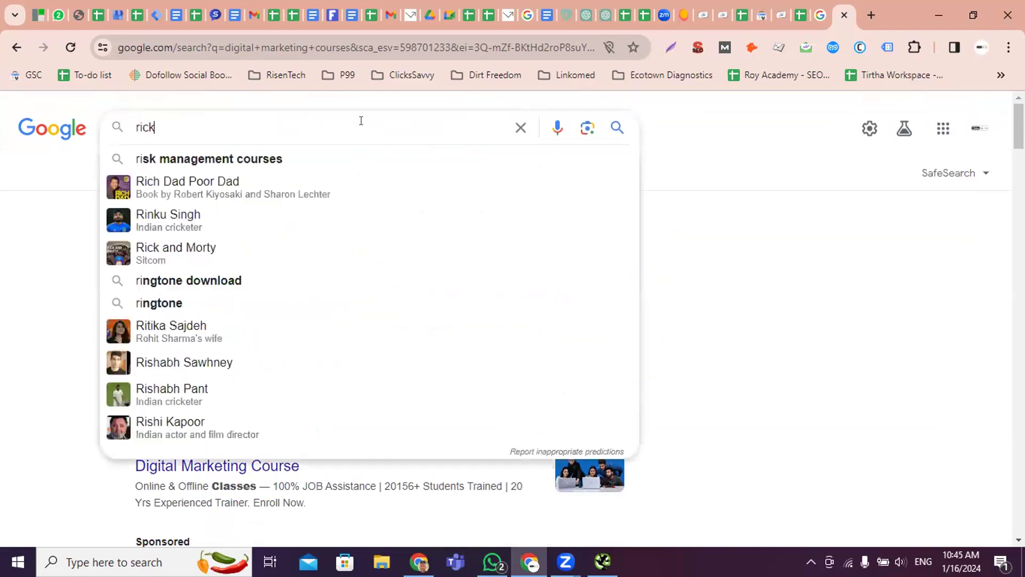
{"action": "key", "text": "BackSpace"}
{"action": "type", "text": "h res"}
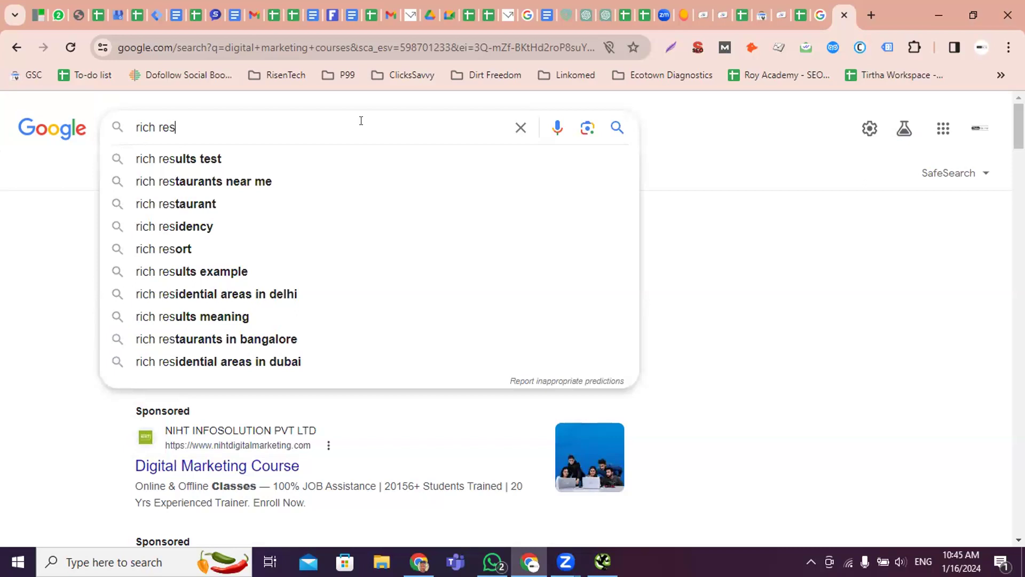
{"action": "type", "text": "ults"}
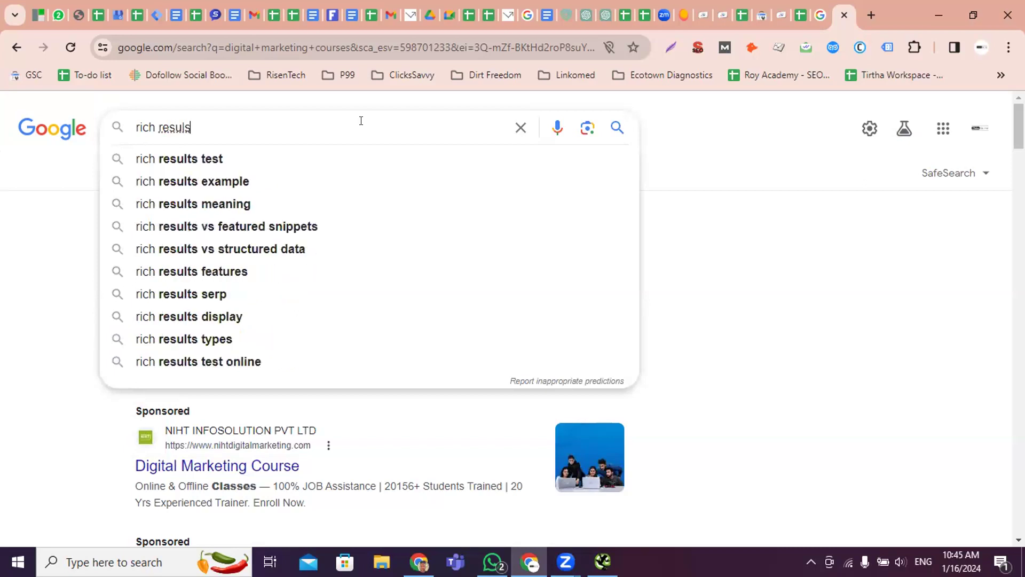
{"action": "type", "text": " pa"}
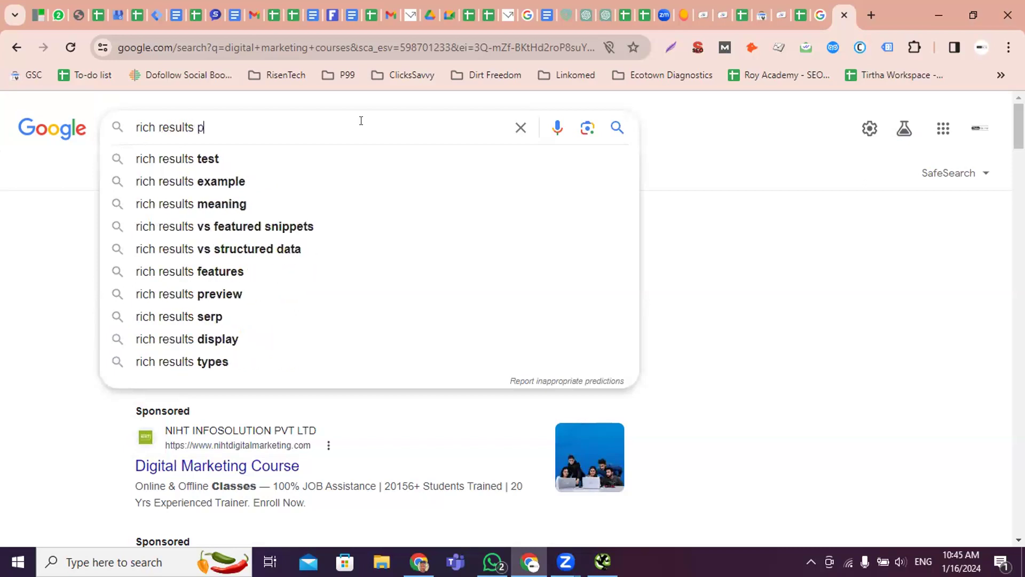
{"action": "key", "text": "BackSpace"}
{"action": "key", "text": "BackSpace"}
{"action": "type", "text": "test"}
{"action": "key", "text": "Down"}
{"action": "key", "text": "Return"}
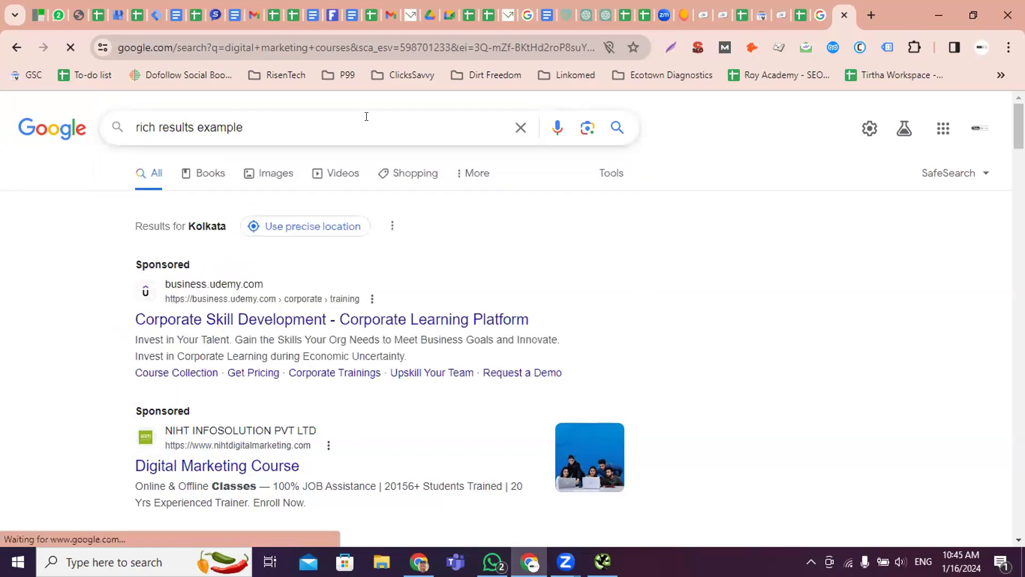
Show the image results for rich results examples and open the Search Engine Land image of the Brother printer snippet
{"action": "scroll", "coordinate": [339, 368], "scroll_direction": "down", "scroll_amount": 3}
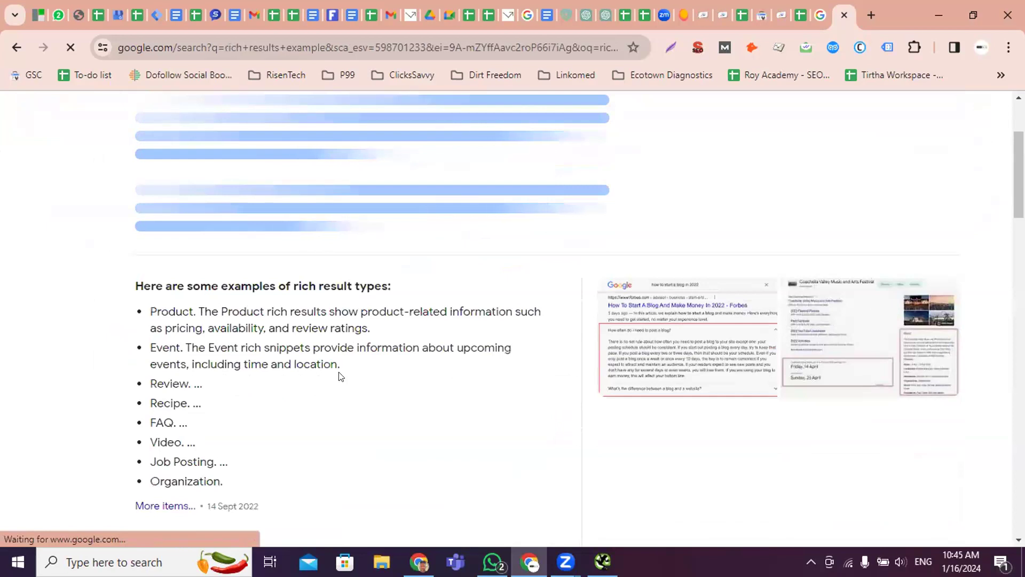
{"action": "scroll", "coordinate": [126, 117], "scroll_direction": "up", "scroll_amount": 3}
{"action": "left_click", "coordinate": [203, 170]}
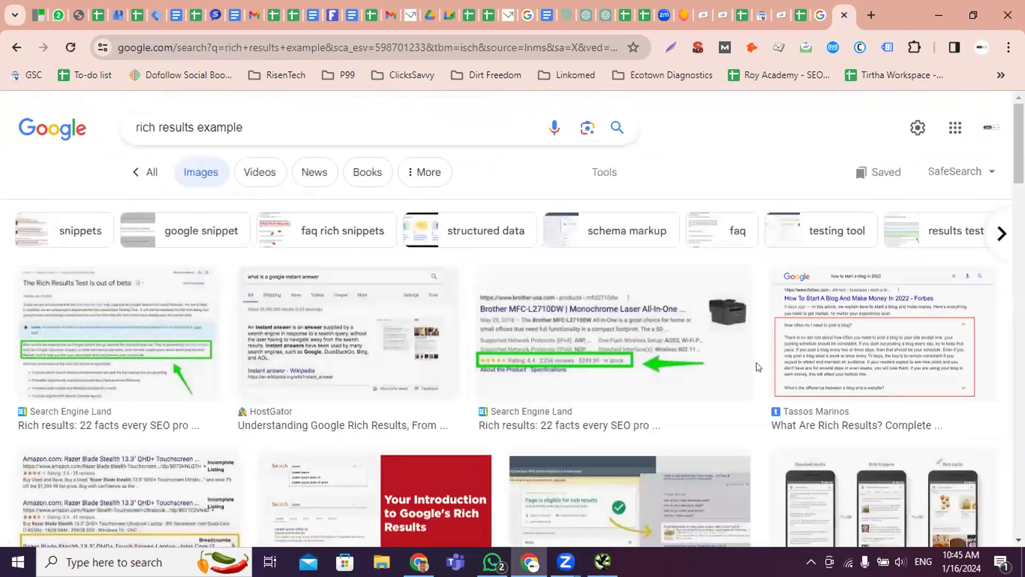
{"action": "left_click", "coordinate": [628, 328]}
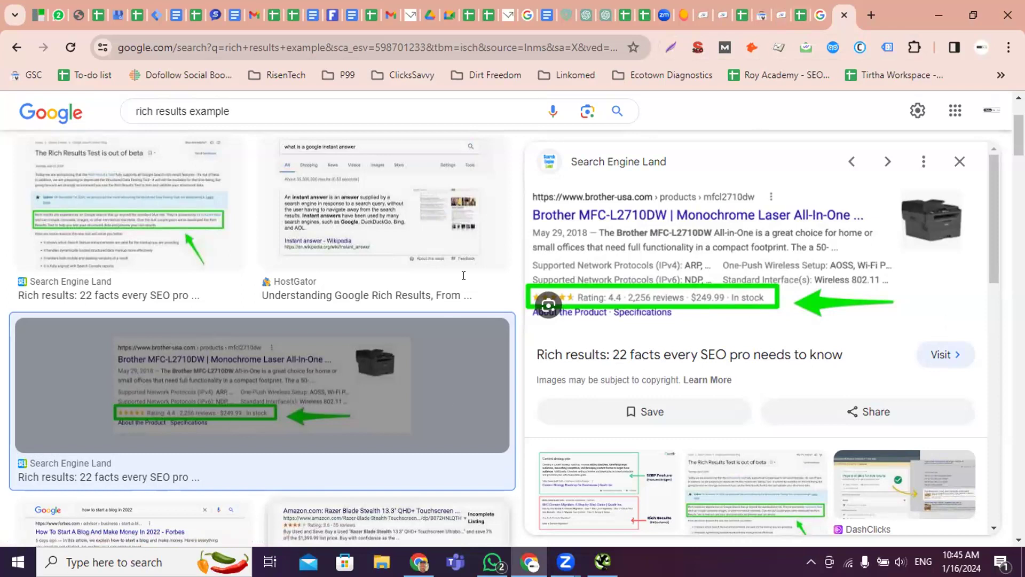
Switch to EasySchema, review the Service schema form, and search for and open the Product schema generator
{"action": "key", "text": "alt+Tab"}
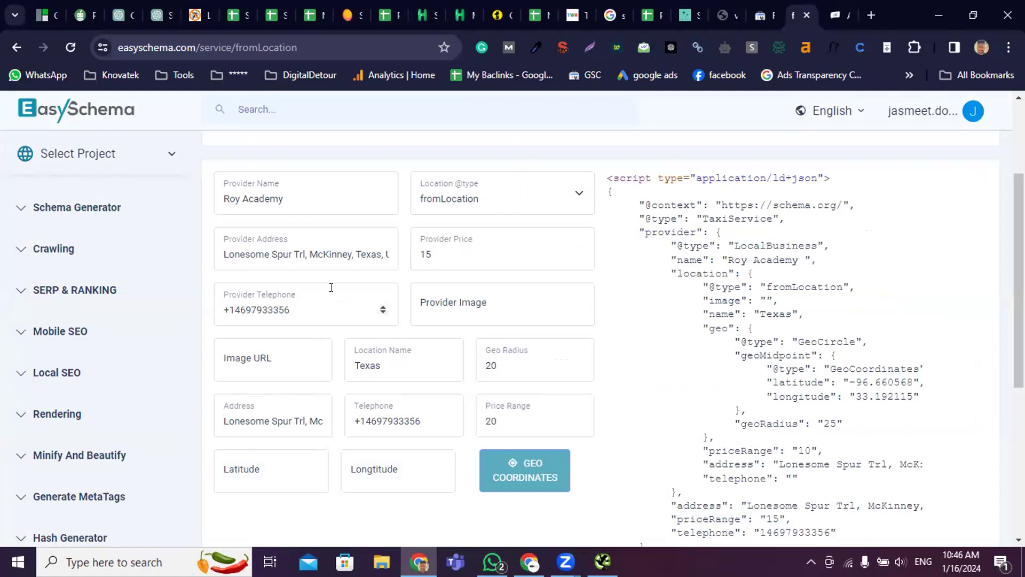
{"action": "scroll", "coordinate": [473, 427], "scroll_direction": "down", "scroll_amount": 3}
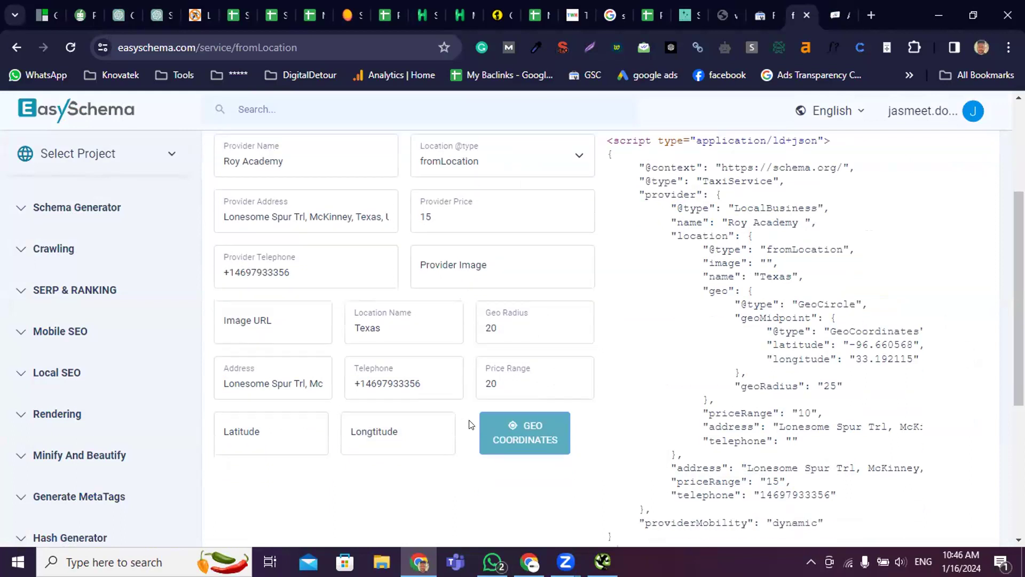
{"action": "scroll", "coordinate": [292, 136], "scroll_direction": "up", "scroll_amount": 6}
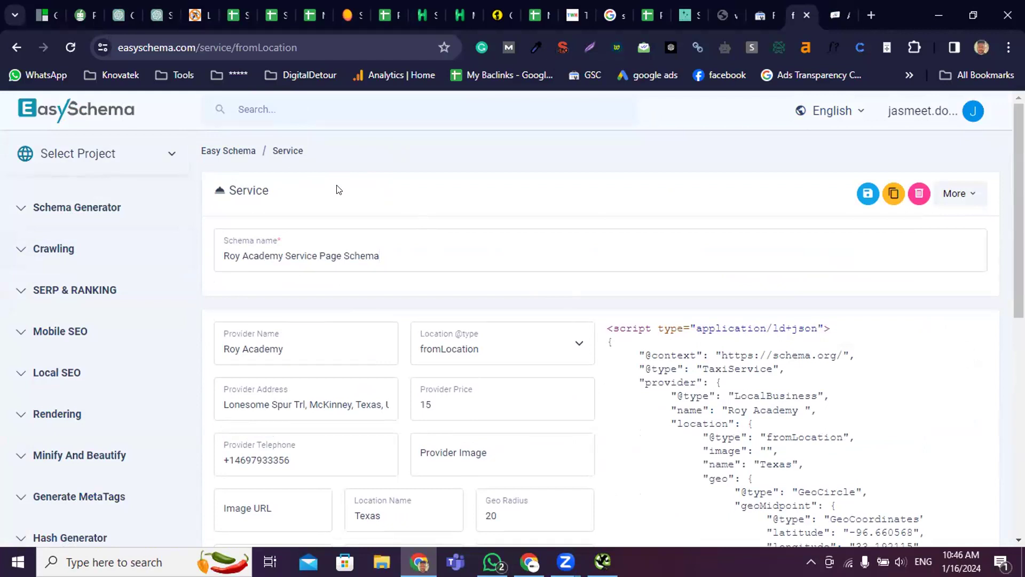
{"action": "left_click", "coordinate": [308, 107]}
{"action": "type", "text": "pr"}
{"action": "left_click", "coordinate": [309, 155]}
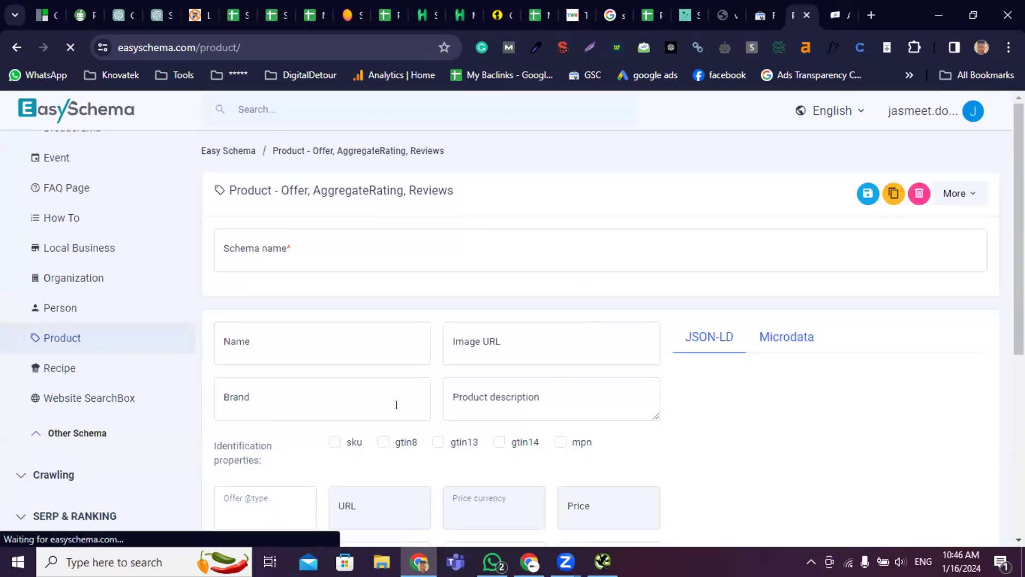
Look through the Product schema's offer and rating fields, including number of ratings and highest and lowest values allowed
{"action": "scroll", "coordinate": [381, 402], "scroll_direction": "down", "scroll_amount": 2}
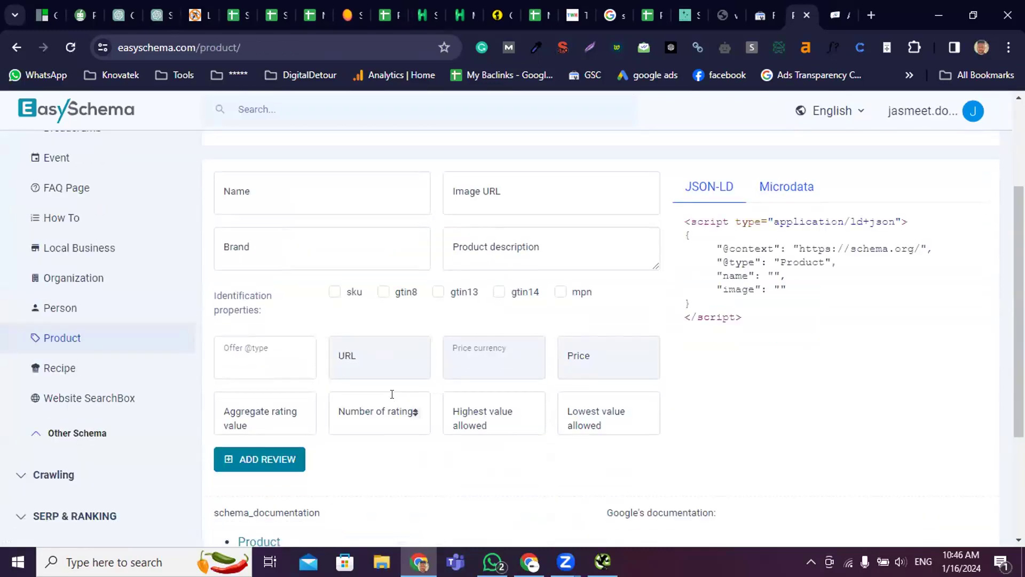
{"action": "scroll", "coordinate": [318, 414], "scroll_direction": "down", "scroll_amount": 1}
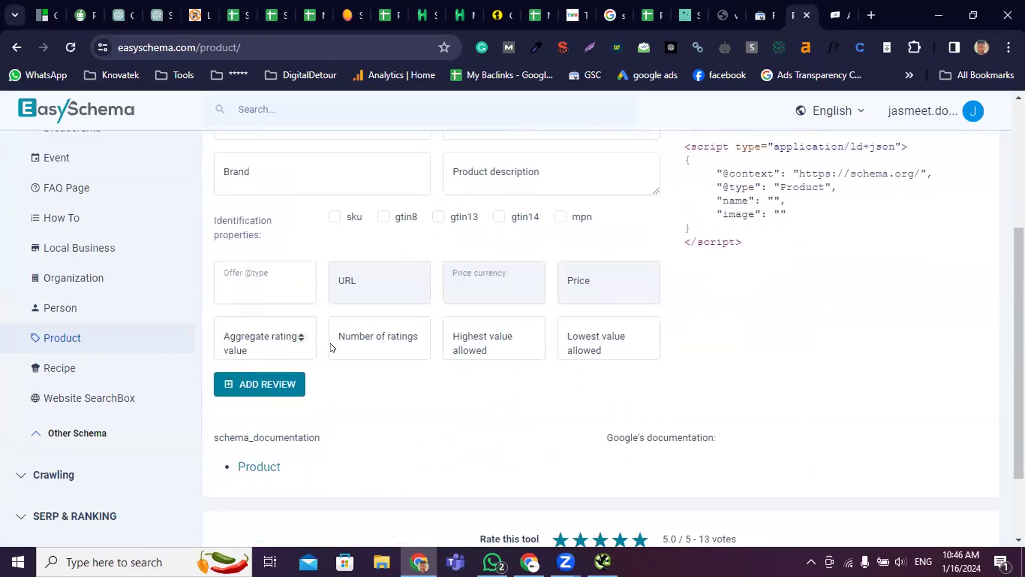
{"action": "left_click", "coordinate": [378, 341]}
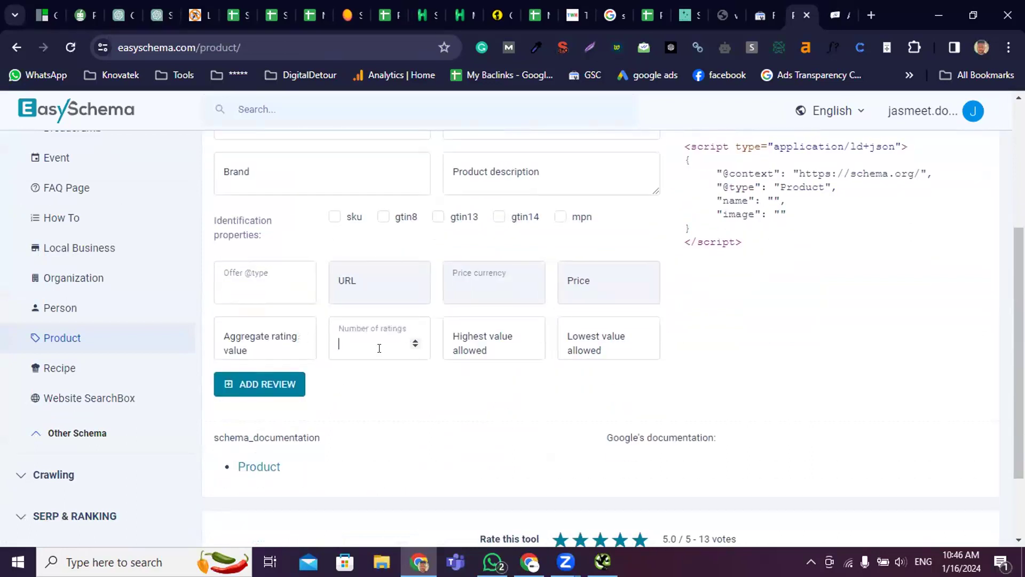
{"action": "left_click", "coordinate": [486, 342]}
{"action": "left_click", "coordinate": [609, 344]}
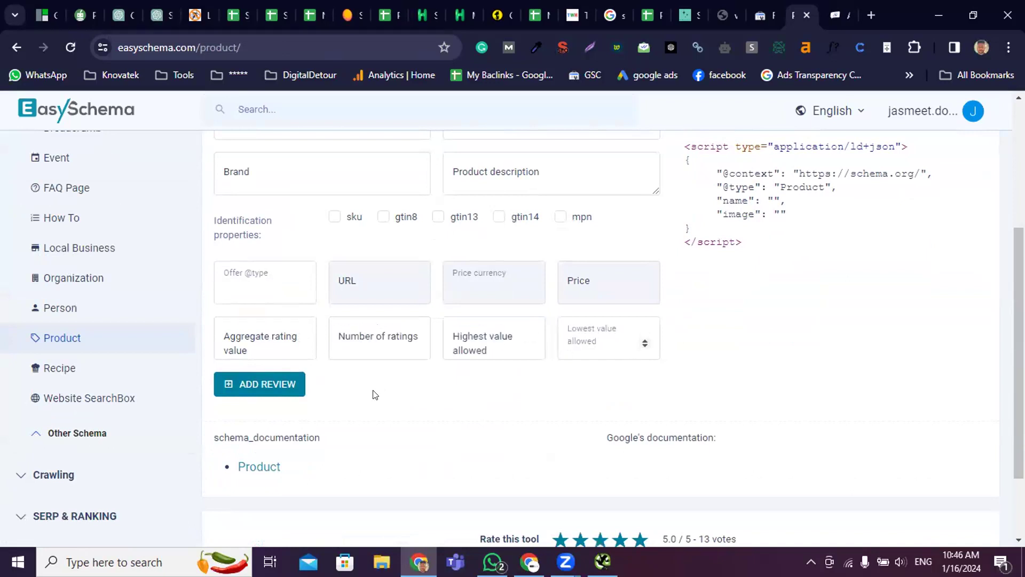
Add a review block to the Product schema and go through its rating, date and author fields
{"action": "left_click", "coordinate": [263, 386]}
{"action": "scroll", "coordinate": [304, 368], "scroll_direction": "down", "scroll_amount": 3}
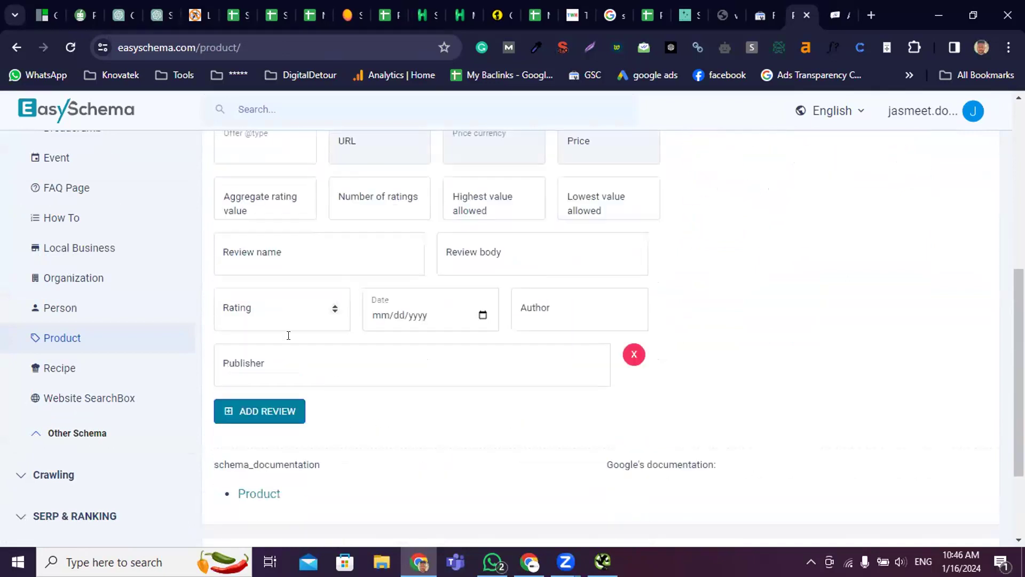
{"action": "left_click", "coordinate": [334, 298]}
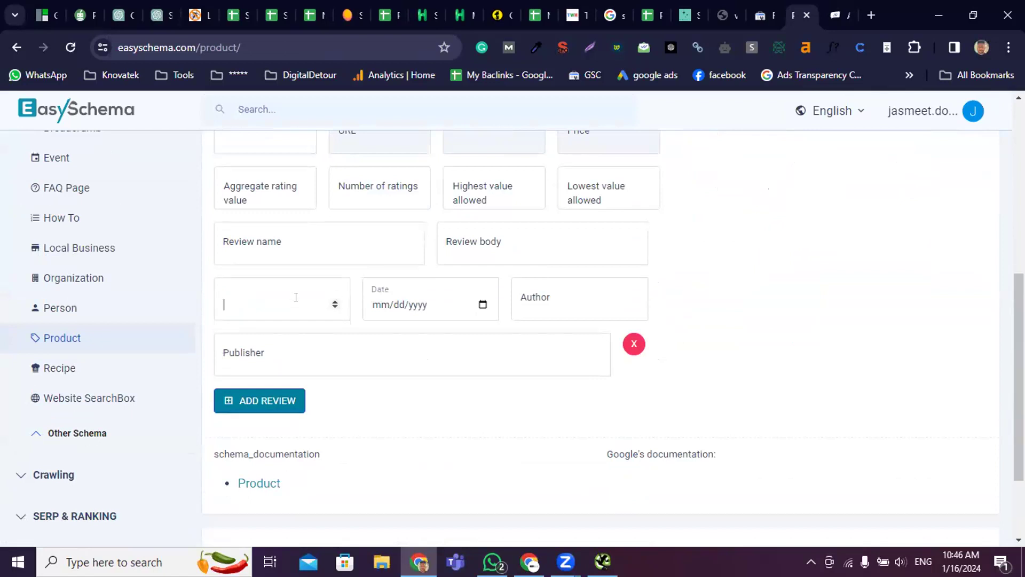
{"action": "left_click", "coordinate": [328, 335]}
{"action": "left_click", "coordinate": [459, 298]}
{"action": "left_click", "coordinate": [549, 299]}
{"action": "scroll", "coordinate": [539, 343], "scroll_direction": "up", "scroll_amount": 6}
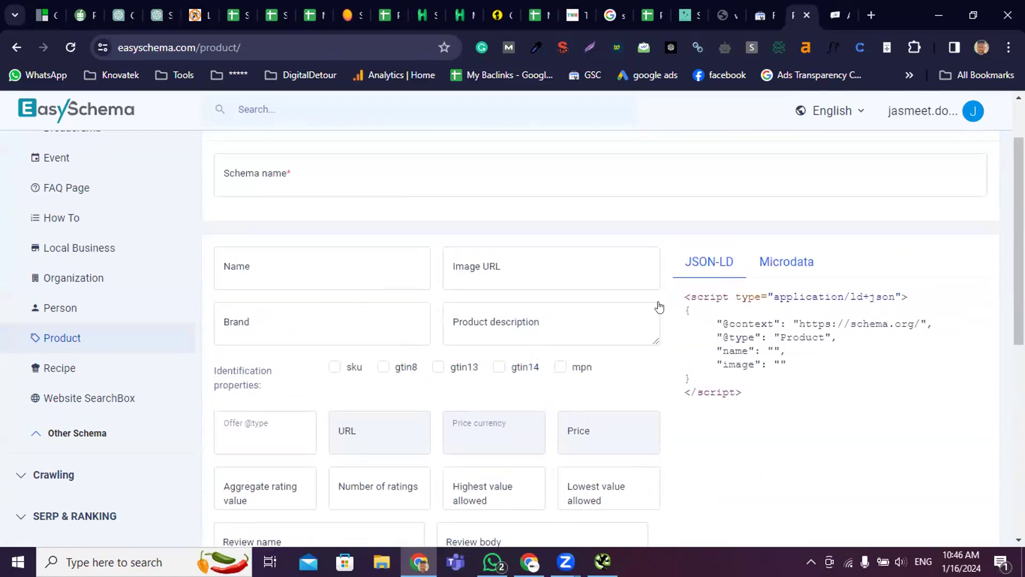
Compare the printer rating snippet in the Google image preview with the EasySchema Product form
{"action": "key", "text": "alt+Tab"}
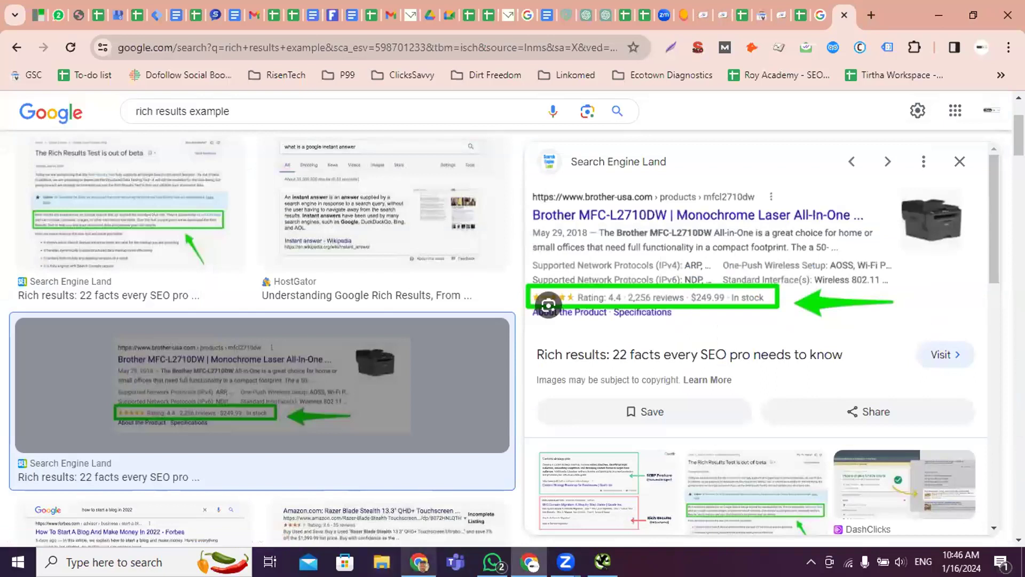
{"action": "left_click", "coordinate": [435, 547]}
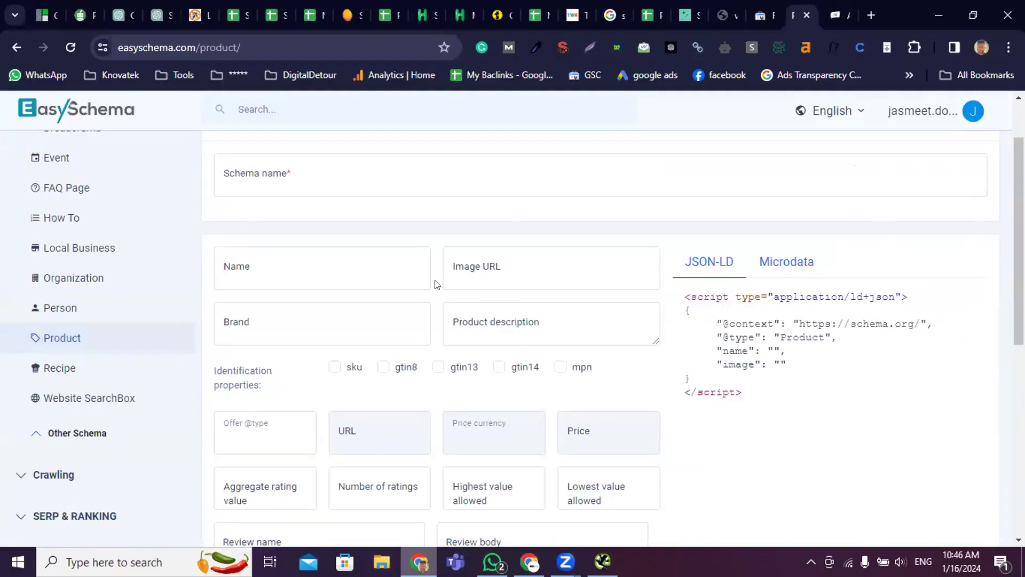
{"action": "scroll", "coordinate": [256, 296], "scroll_direction": "up", "scroll_amount": 2}
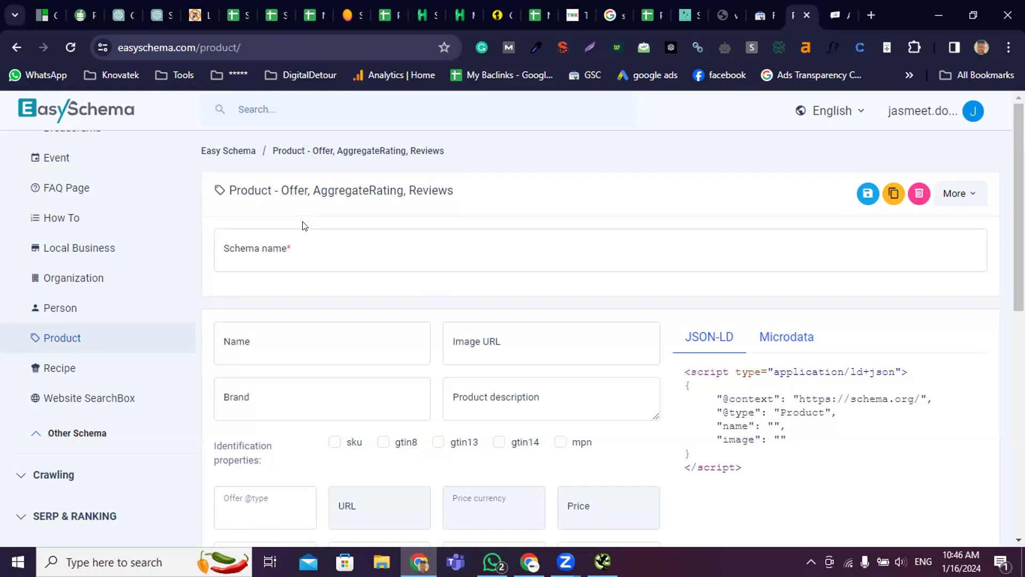
Browse the EasySchema tool categories, expanding Mobile SEO and Local SEO to see their tools
{"action": "left_click", "coordinate": [285, 109]}
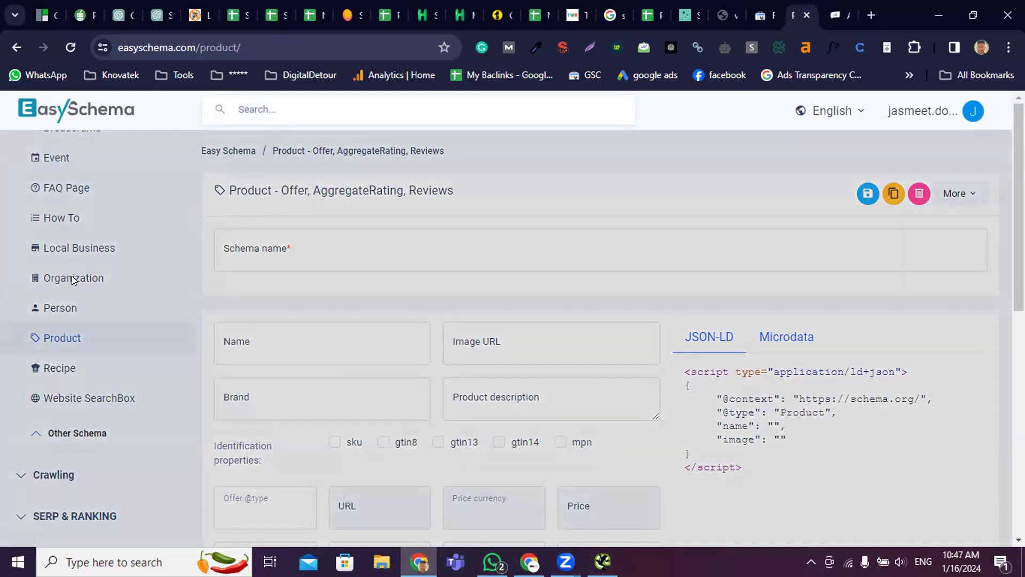
{"action": "left_click", "coordinate": [77, 367]}
{"action": "scroll", "coordinate": [109, 374], "scroll_direction": "down", "scroll_amount": 5}
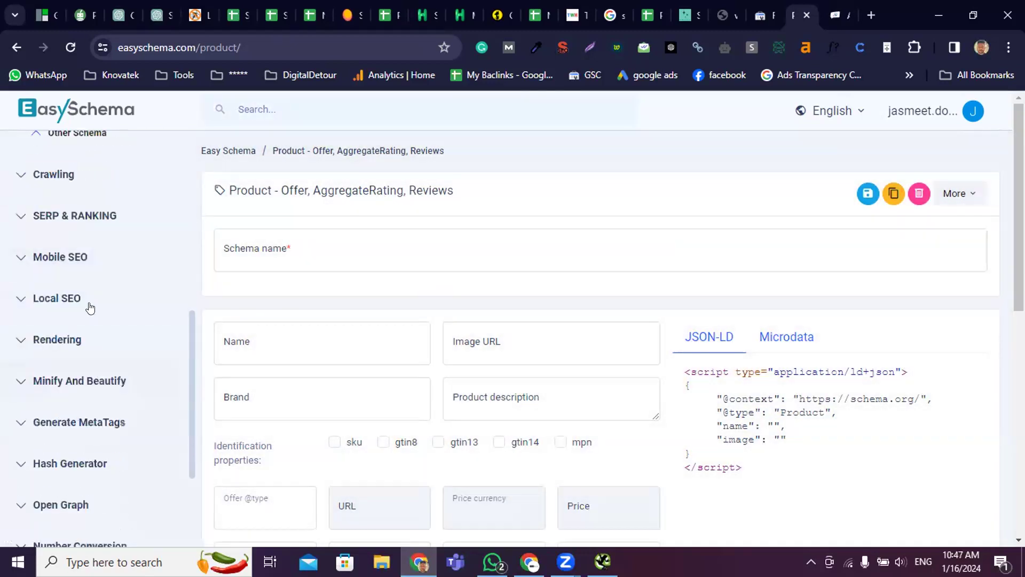
{"action": "left_click", "coordinate": [84, 258]}
{"action": "scroll", "coordinate": [91, 342], "scroll_direction": "down", "scroll_amount": 2}
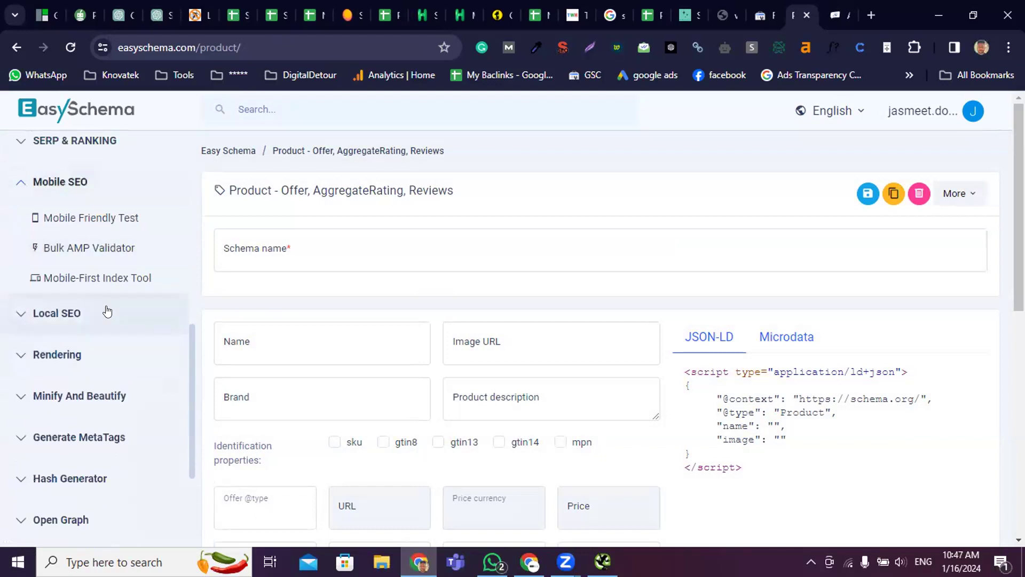
{"action": "left_click", "coordinate": [107, 312]}
{"action": "scroll", "coordinate": [114, 357], "scroll_direction": "down", "scroll_amount": 3}
{"action": "scroll", "coordinate": [114, 378], "scroll_direction": "up", "scroll_amount": 12}
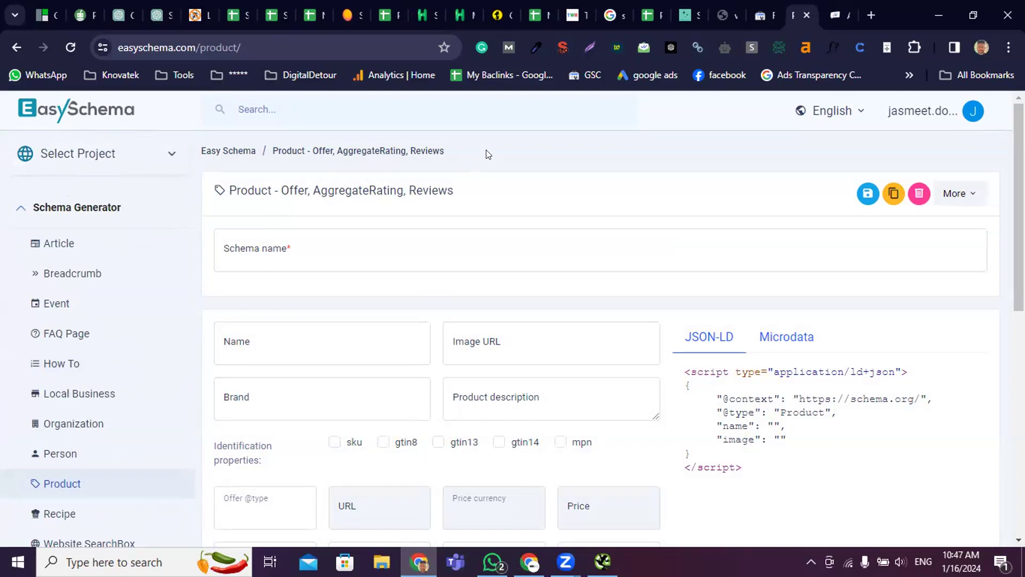
Search the EasySchema tools for "education" and clear the query
{"action": "left_click", "coordinate": [281, 109]}
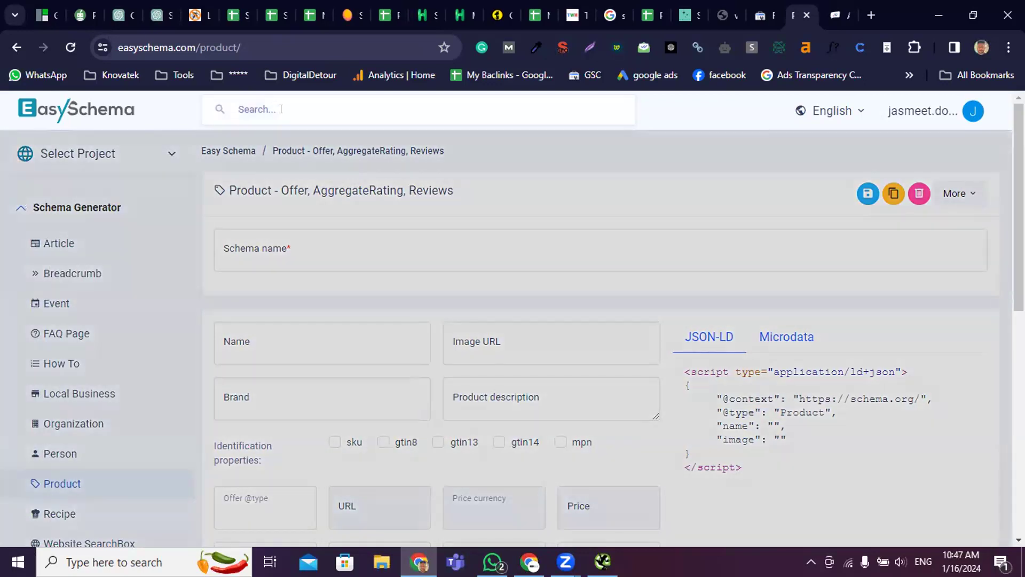
{"action": "type", "text": "education"}
{"action": "key", "text": "BackSpace"}
{"action": "key", "text": "BackSpace"}
{"action": "key", "text": "BackSpace"}
{"action": "key", "text": "BackSpace"}
{"action": "key", "text": "BackSpace"}
{"action": "key", "text": "BackSpace"}
{"action": "key", "text": "BackSpace"}
{"action": "key", "text": "BackSpace"}
{"action": "key", "text": "BackSpace"}
{"action": "left_click", "coordinate": [506, 162]}
Search the EasySchema tools for "ser" and close the suggestions
{"action": "left_click", "coordinate": [379, 107]}
{"action": "type", "text": "s"}
{"action": "type", "text": "er"}
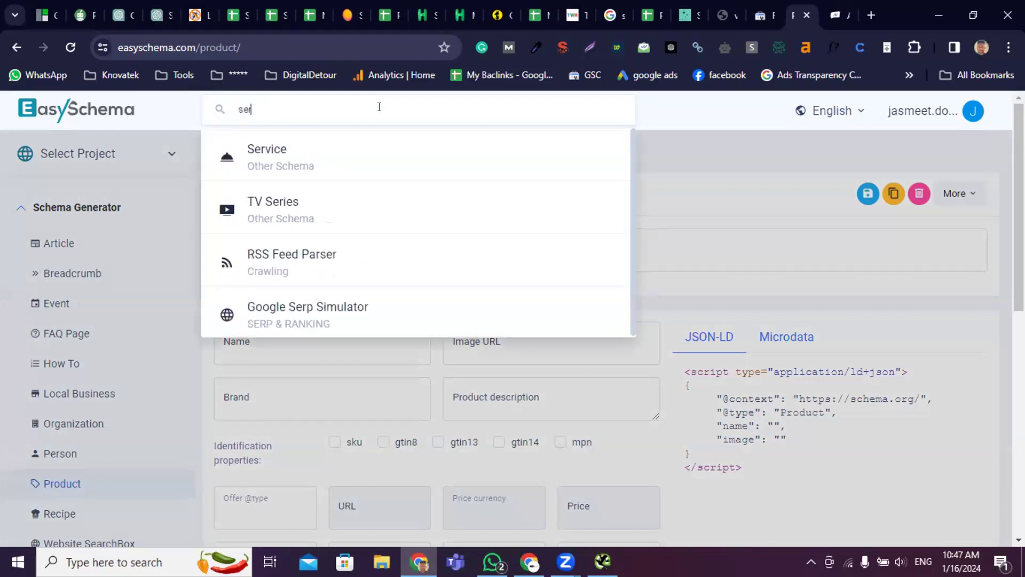
{"action": "left_click", "coordinate": [665, 195]}
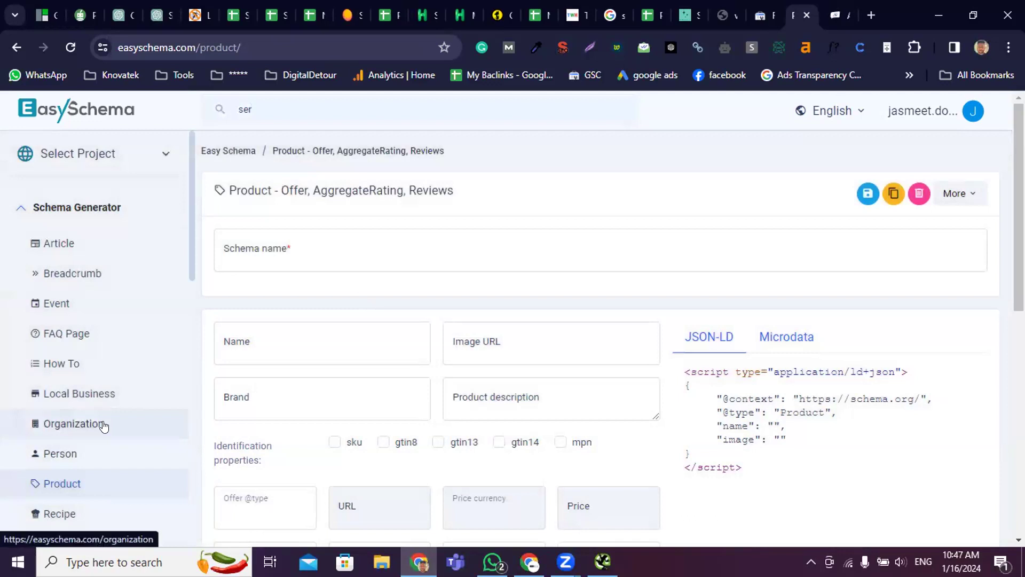
Open the Organization schema generator and examine its fields and social profile options
{"action": "left_click", "coordinate": [103, 424]}
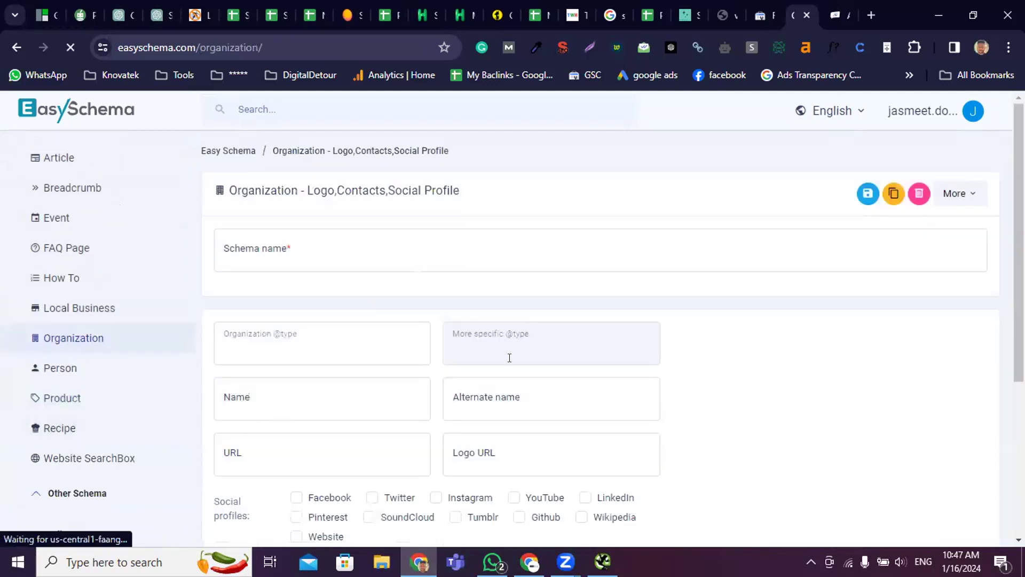
{"action": "scroll", "coordinate": [553, 376], "scroll_direction": "down", "scroll_amount": 5}
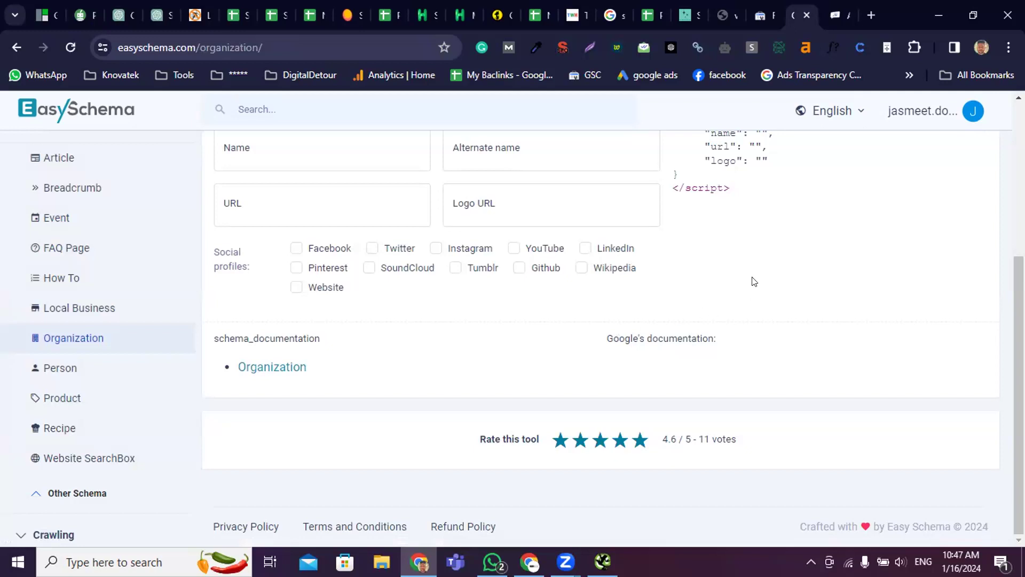
{"action": "scroll", "coordinate": [732, 295], "scroll_direction": "up", "scroll_amount": 5}
Search the EasySchema tools for "pr" and open the Product schema generator
{"action": "left_click", "coordinate": [283, 108]}
{"action": "type", "text": "prdc"}
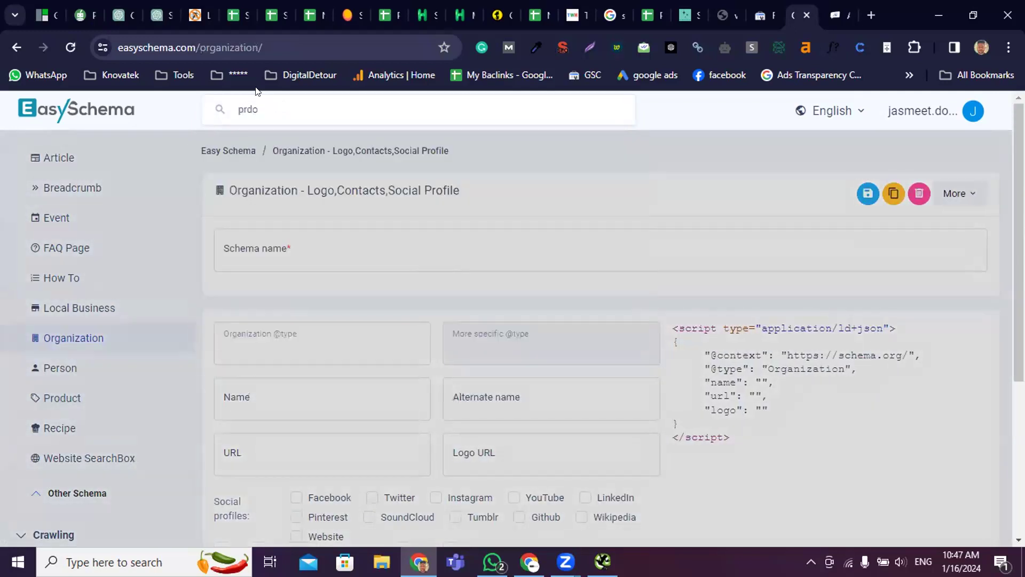
{"action": "key", "text": "BackSpace"}
{"action": "key", "text": "BackSpace"}
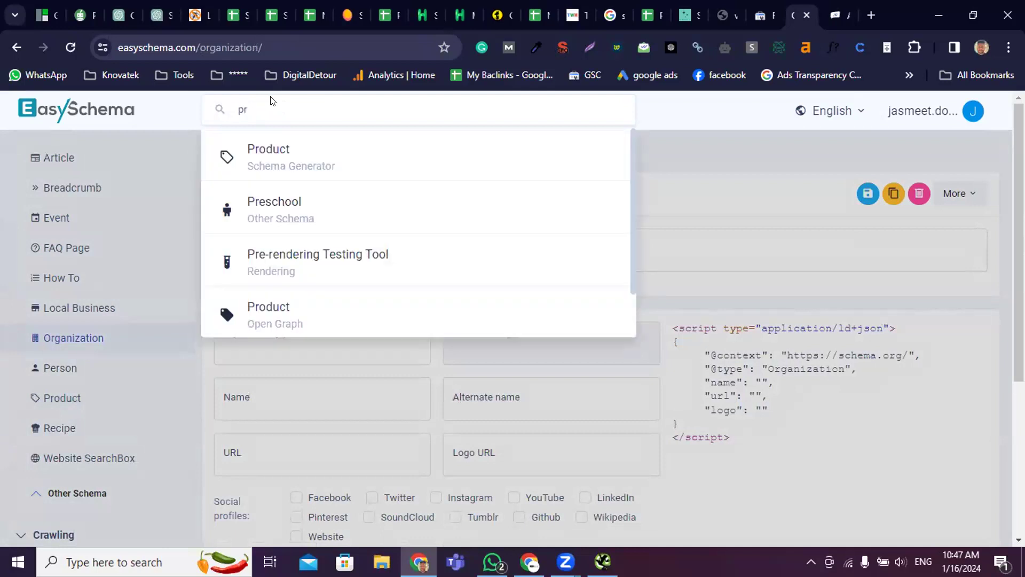
{"action": "left_click", "coordinate": [342, 153]}
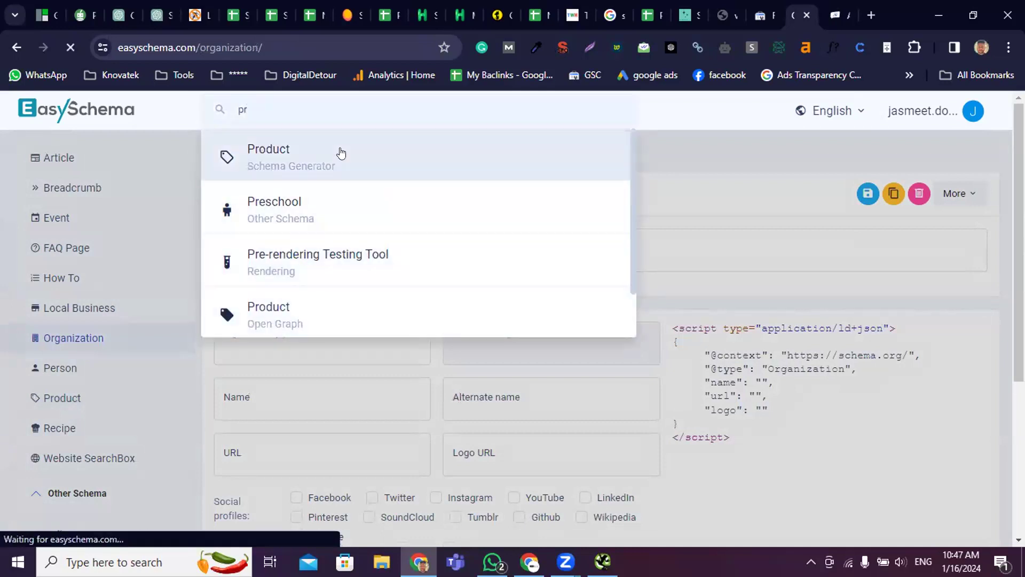
Examine the Product form's description, identification, offer and rating fields
{"action": "scroll", "coordinate": [448, 320], "scroll_direction": "down", "scroll_amount": 1}
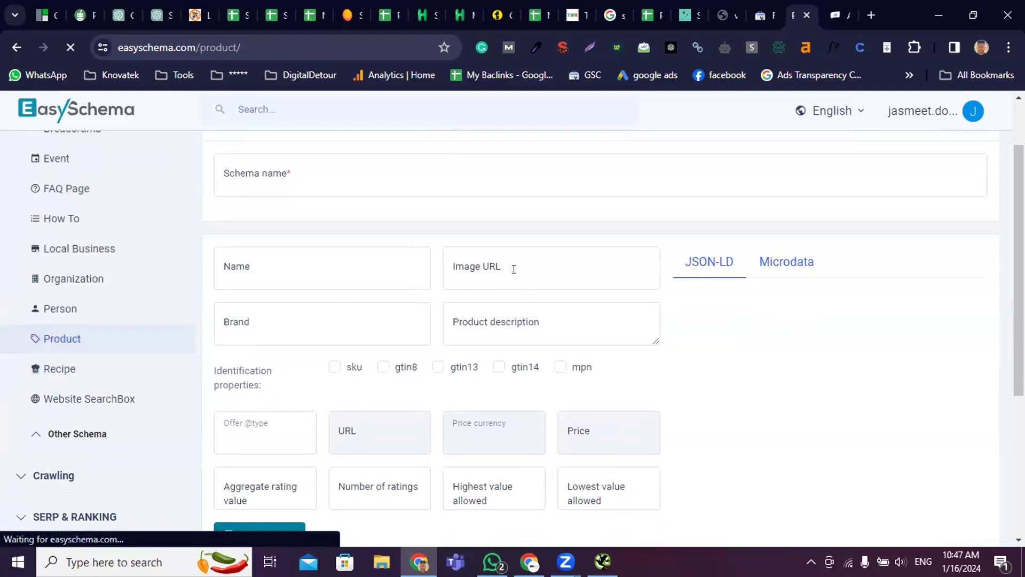
{"action": "left_click", "coordinate": [485, 320]}
{"action": "scroll", "coordinate": [300, 246], "scroll_direction": "down", "scroll_amount": 2}
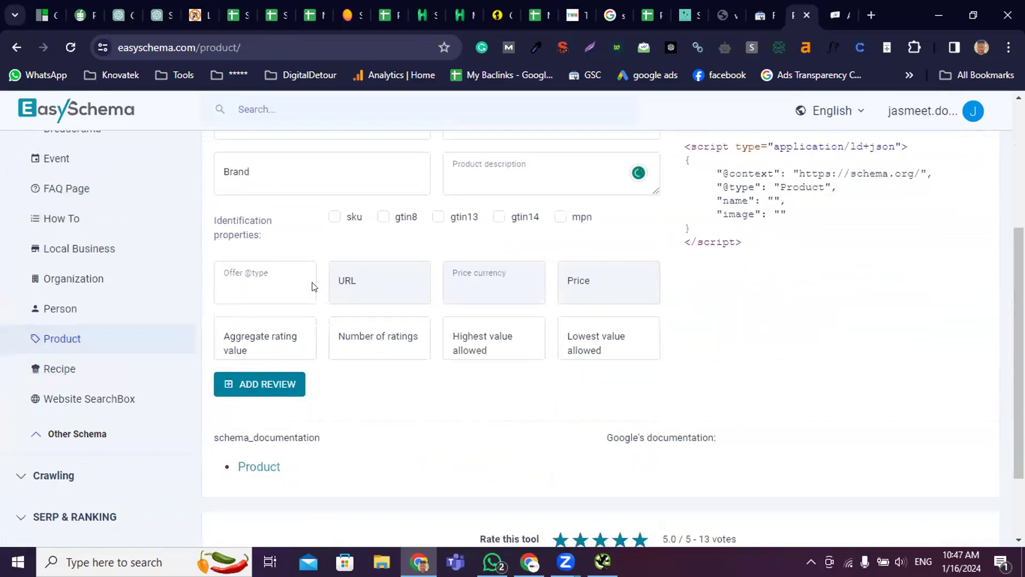
{"action": "left_click", "coordinate": [270, 287]}
{"action": "left_click", "coordinate": [383, 297]}
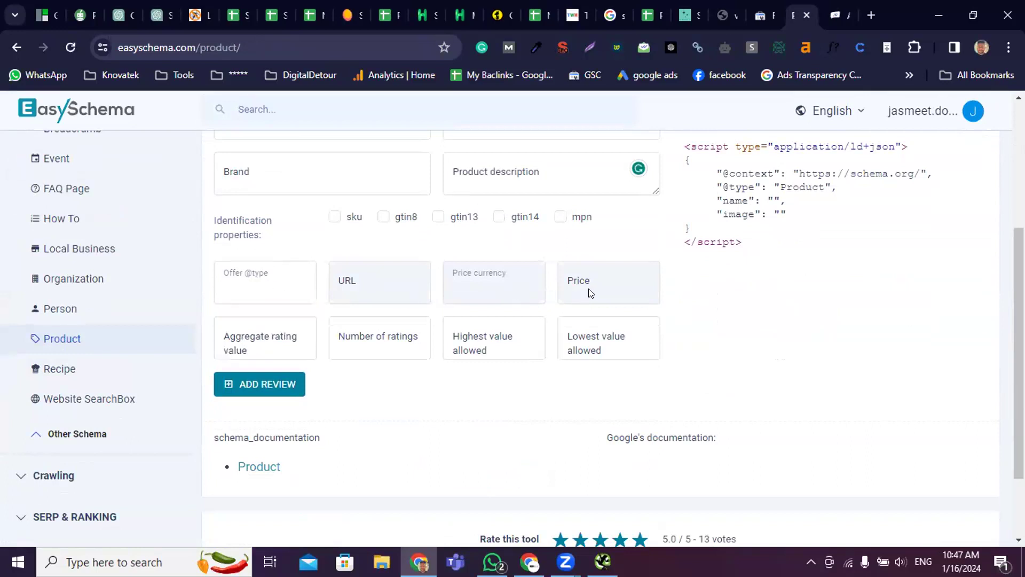
Add a review section to the Product form, look over the form, and activate the schema name field
{"action": "scroll", "coordinate": [413, 368], "scroll_direction": "down", "scroll_amount": 1}
{"action": "scroll", "coordinate": [413, 369], "scroll_direction": "down", "scroll_amount": 2}
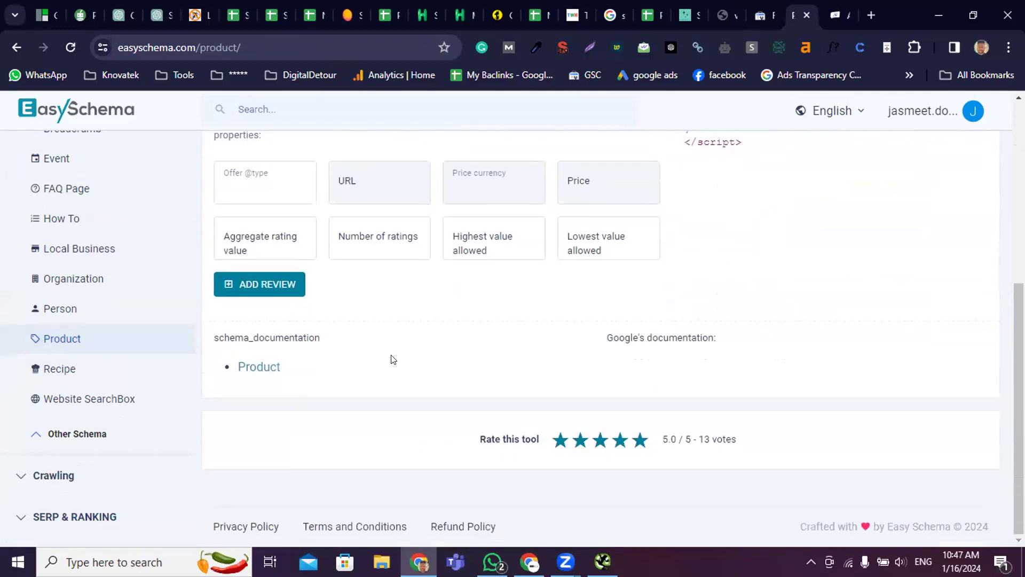
{"action": "left_click", "coordinate": [274, 283]}
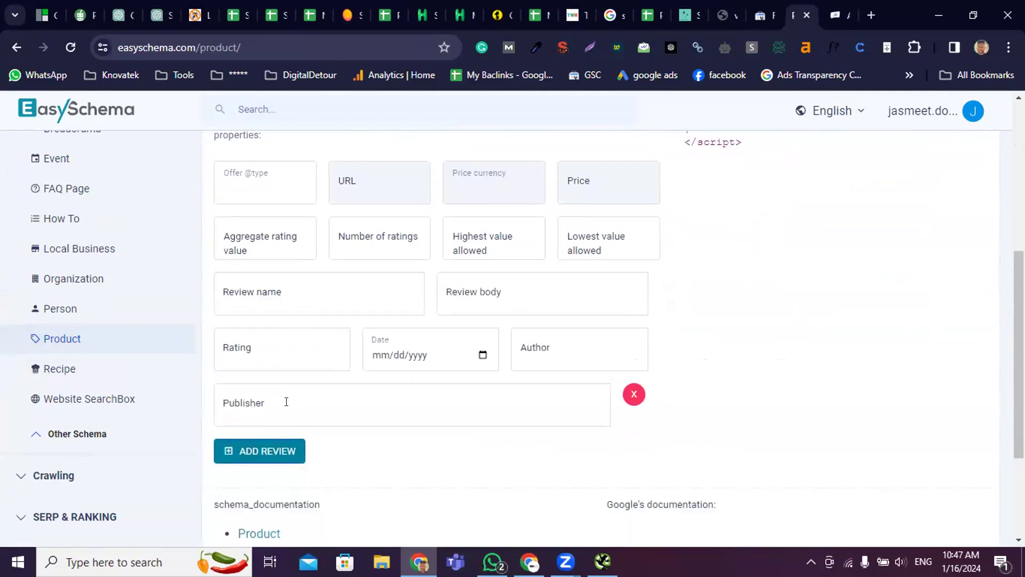
{"action": "scroll", "coordinate": [286, 402], "scroll_direction": "down", "scroll_amount": 3}
{"action": "scroll", "coordinate": [340, 441], "scroll_direction": "up", "scroll_amount": 8}
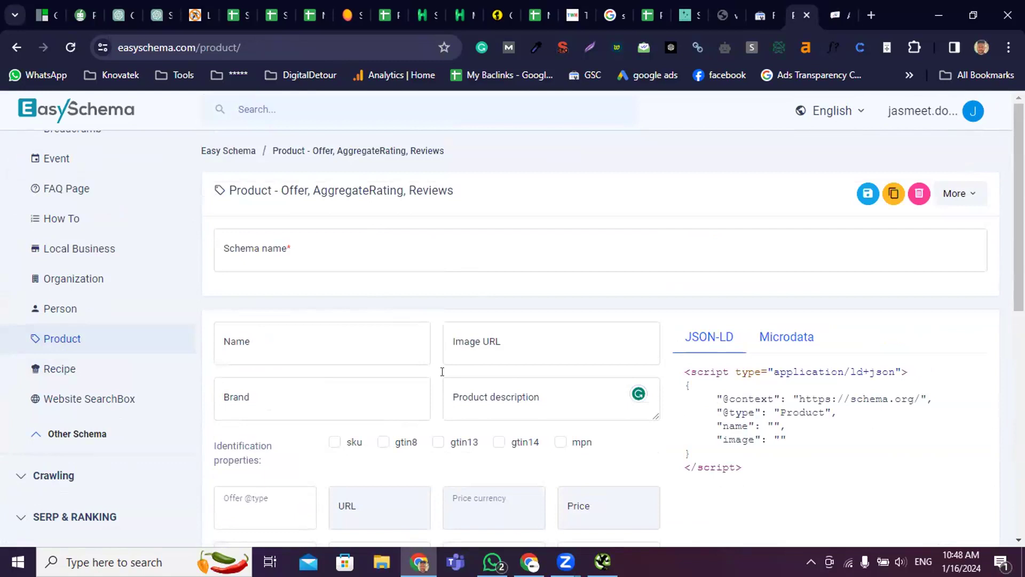
{"action": "left_click", "coordinate": [335, 247]}
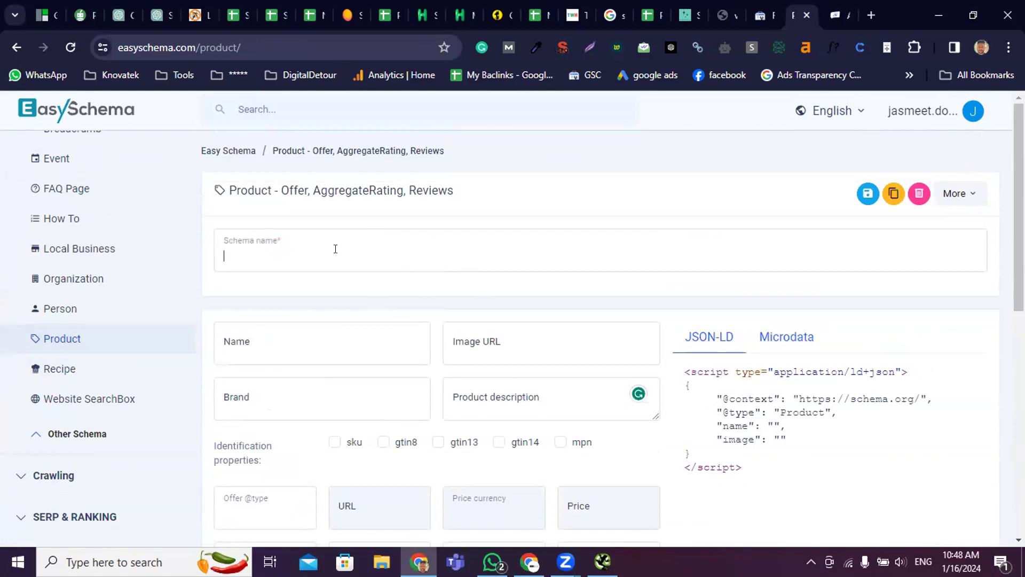
{"action": "type", "text": "dvbdsds"}
{"action": "left_click_drag", "start_coordinate": [306, 260], "coordinate": [196, 263]}
{"action": "key", "text": "BackSpace"}
{"action": "left_click", "coordinate": [498, 182]}
Search the schema tools for "ser", open the Service generator and review its input fields and markup
{"action": "left_click", "coordinate": [284, 107]}
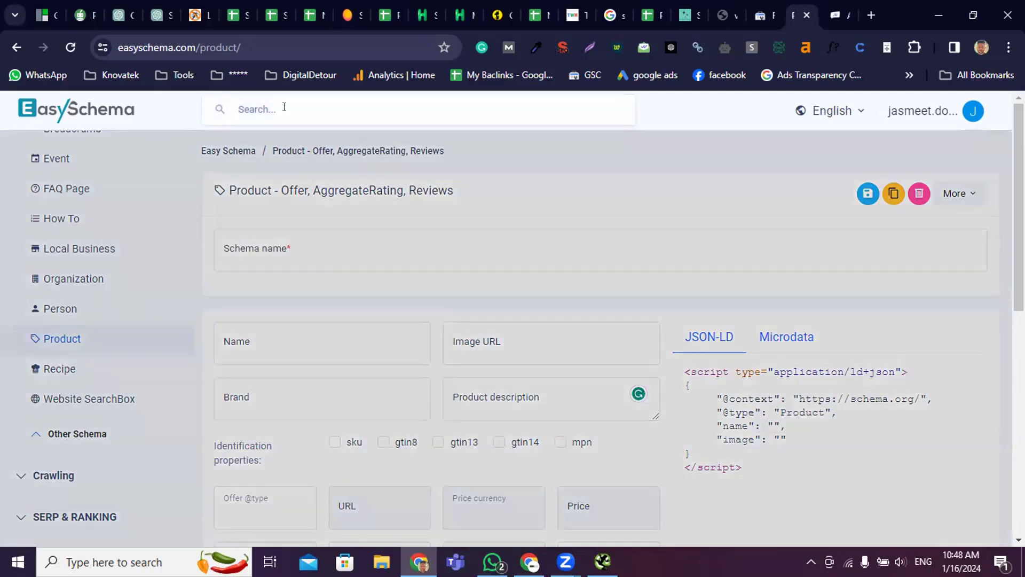
{"action": "type", "text": "ser"}
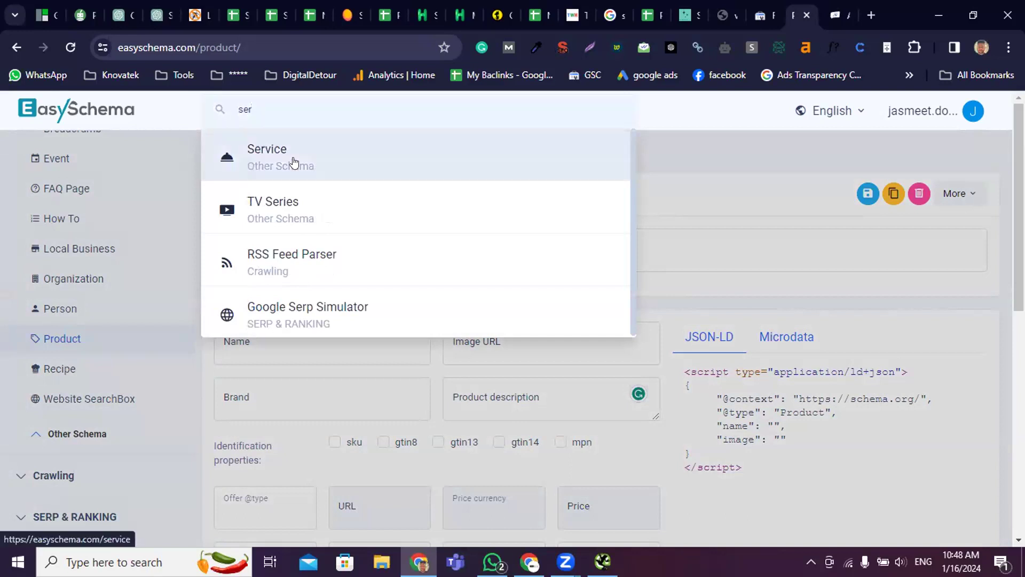
{"action": "left_click", "coordinate": [277, 156]}
{"action": "scroll", "coordinate": [410, 370], "scroll_direction": "down", "scroll_amount": 6}
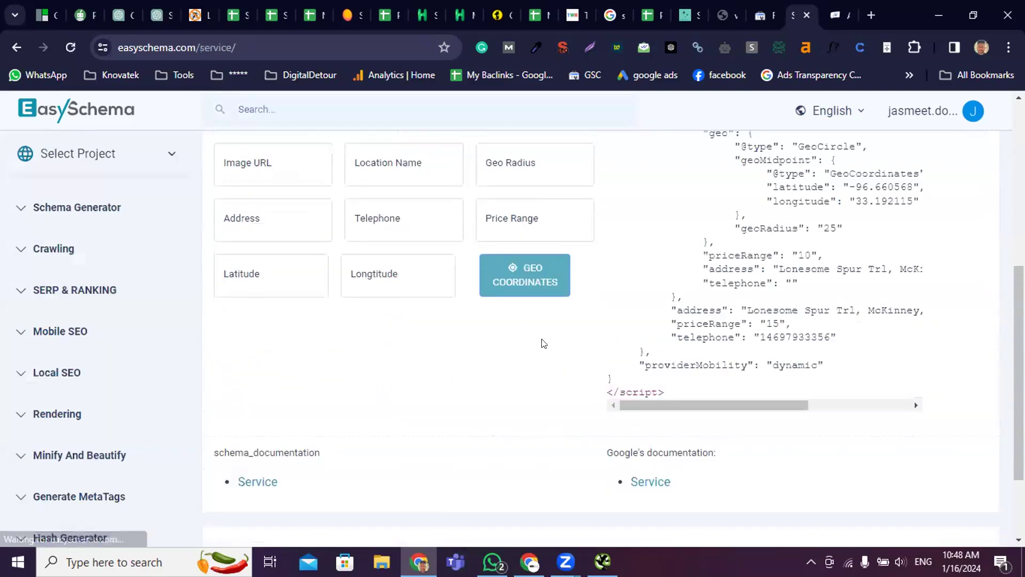
{"action": "scroll", "coordinate": [438, 357], "scroll_direction": "up", "scroll_amount": 4}
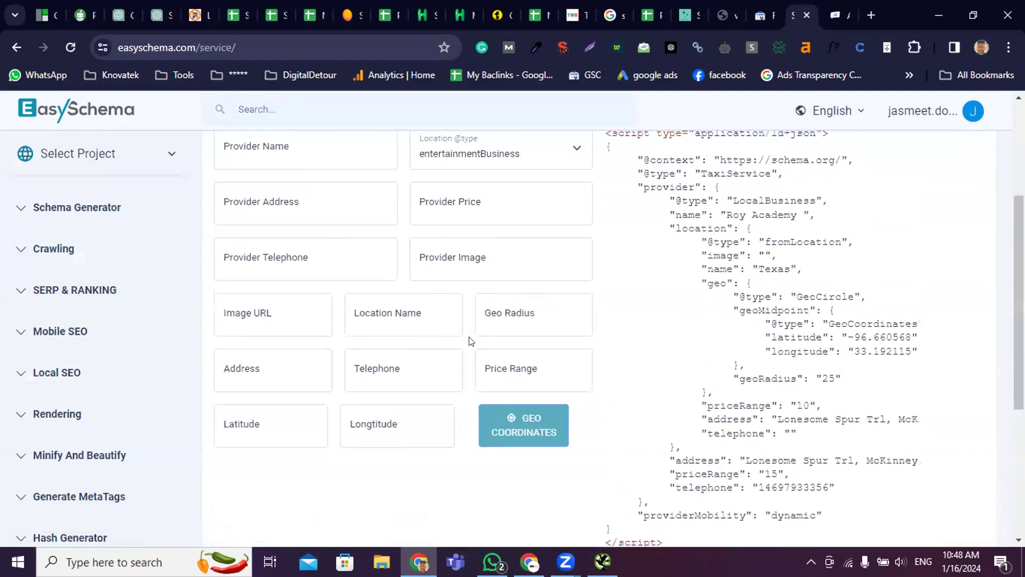
{"action": "scroll", "coordinate": [459, 338], "scroll_direction": "up", "scroll_amount": 3}
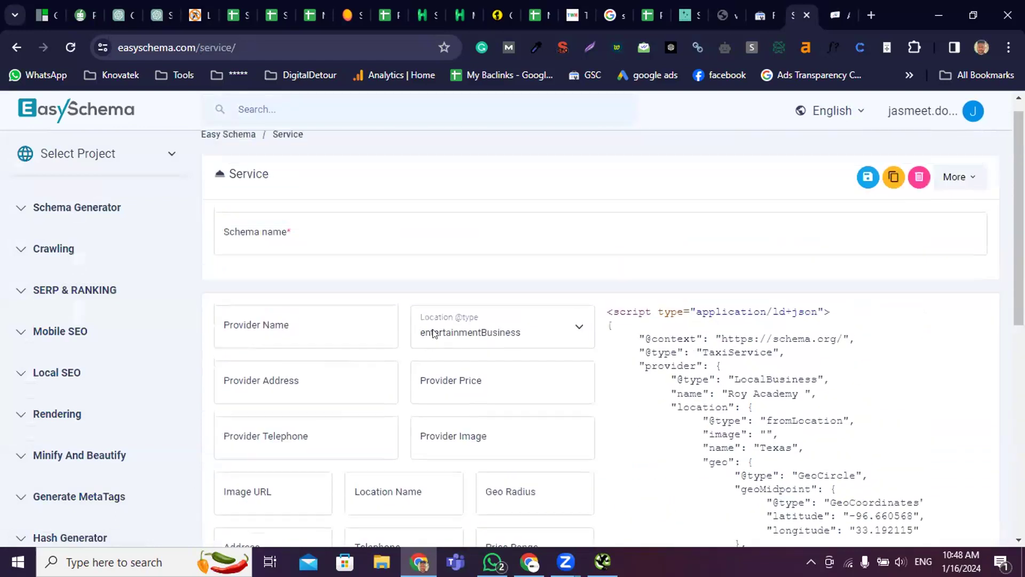
{"action": "scroll", "coordinate": [437, 372], "scroll_direction": "down", "scroll_amount": 3}
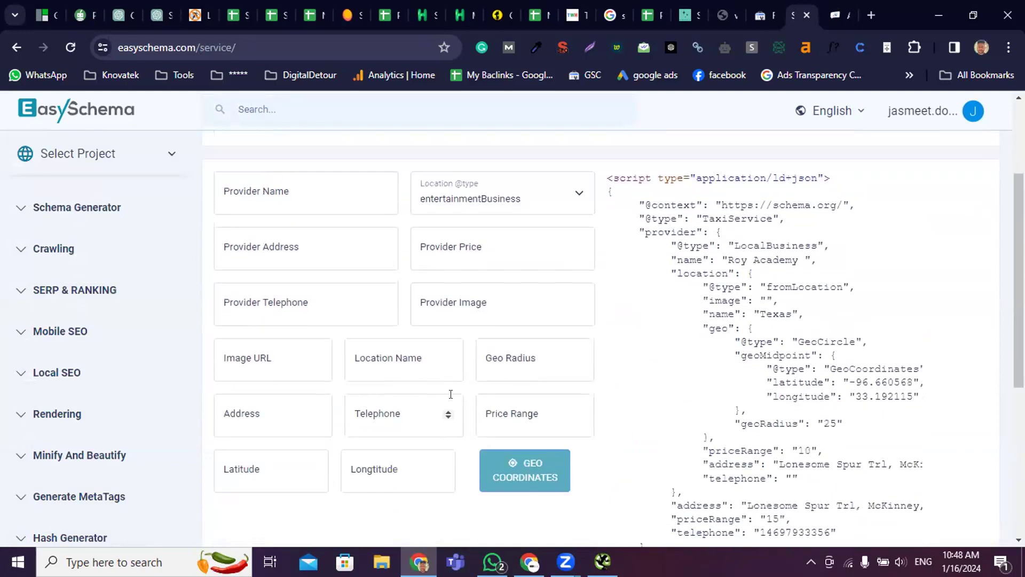
{"action": "scroll", "coordinate": [452, 395], "scroll_direction": "down", "scroll_amount": 2}
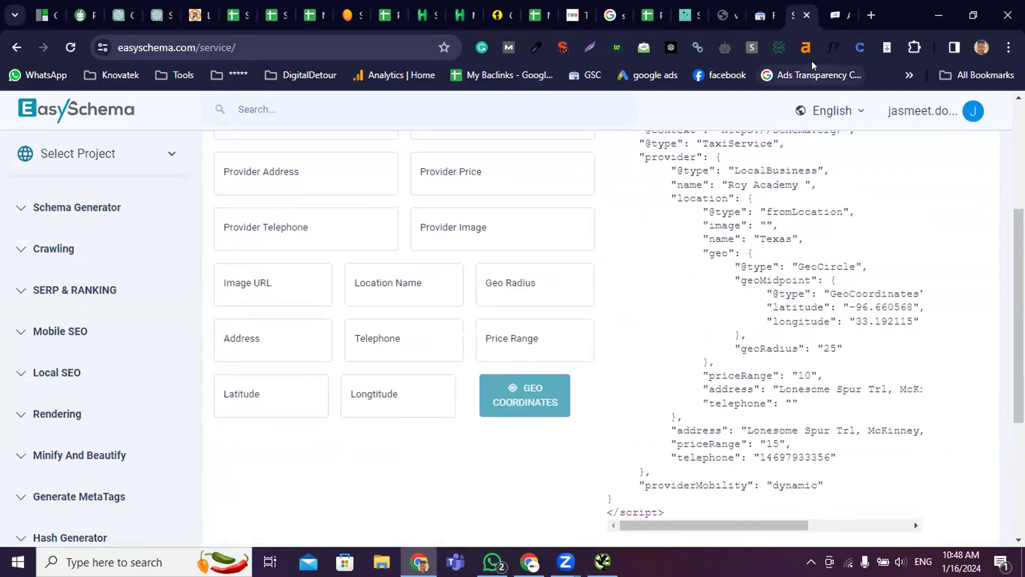
{"action": "left_click", "coordinate": [806, 15]}
{"action": "left_click", "coordinate": [768, 11]}
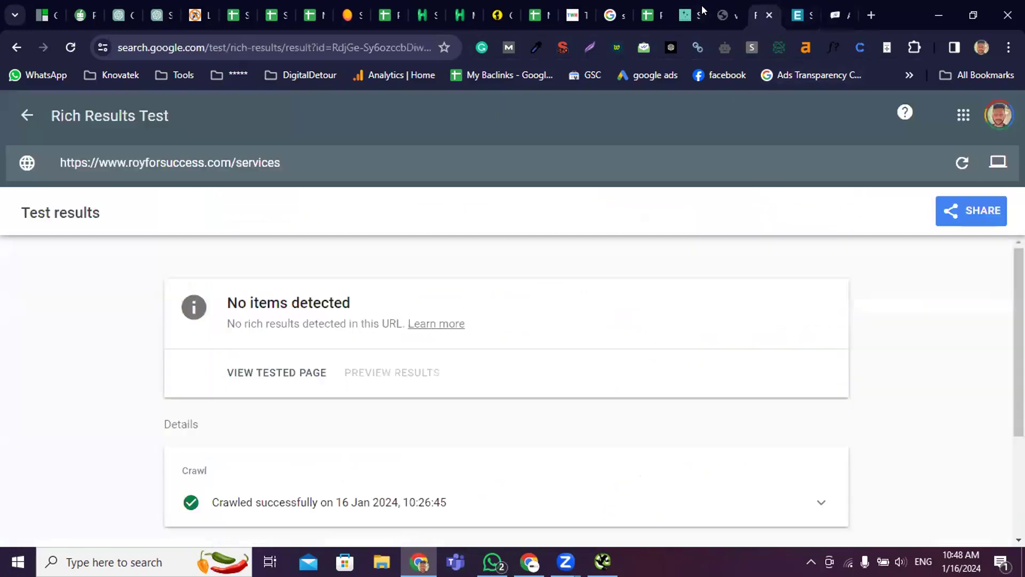
{"action": "left_click", "coordinate": [715, 9]}
{"action": "left_click", "coordinate": [761, 13]}
{"action": "left_click", "coordinate": [963, 162]}
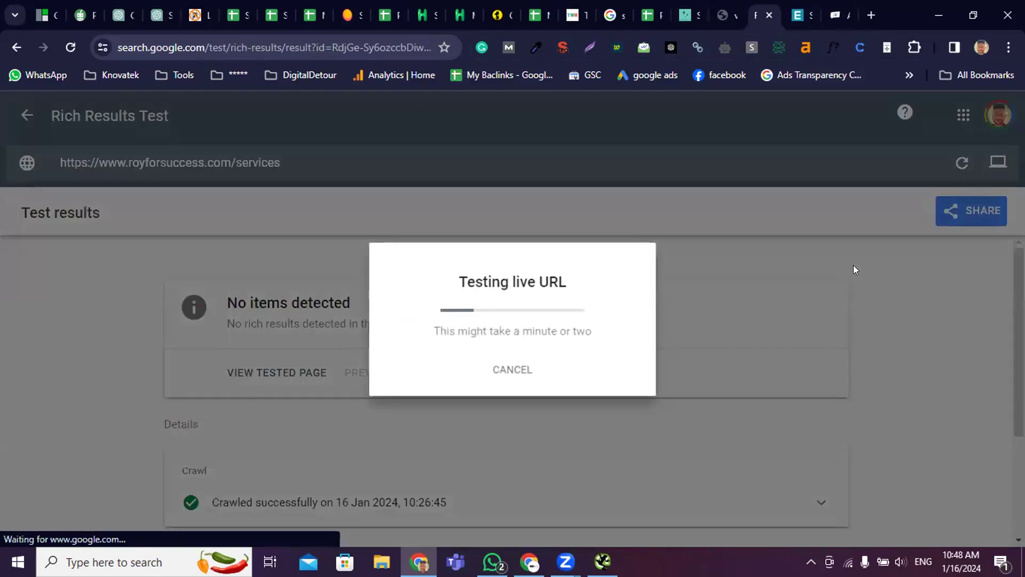
Return to EasySchema, expand the Schema Generator types and open the How To generator
{"action": "left_click", "coordinate": [806, 16]}
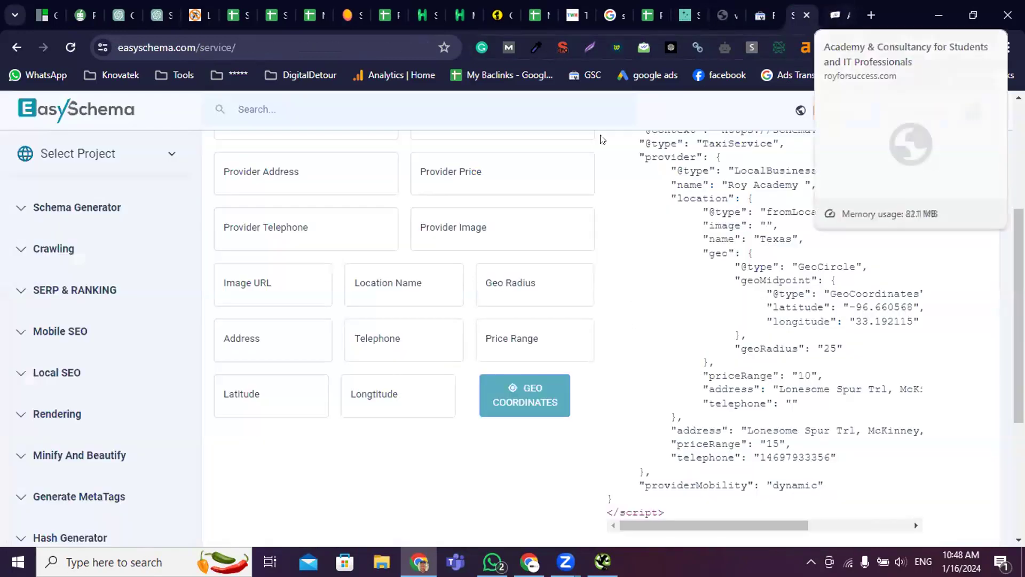
{"action": "scroll", "coordinate": [503, 285], "scroll_direction": "up", "scroll_amount": 4}
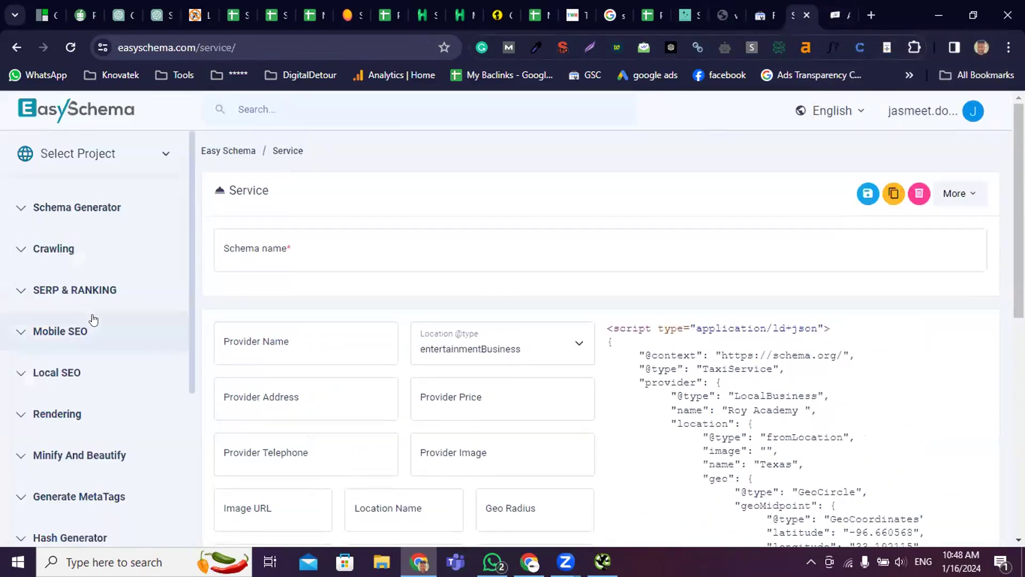
{"action": "scroll", "coordinate": [103, 331], "scroll_direction": "down", "scroll_amount": 5}
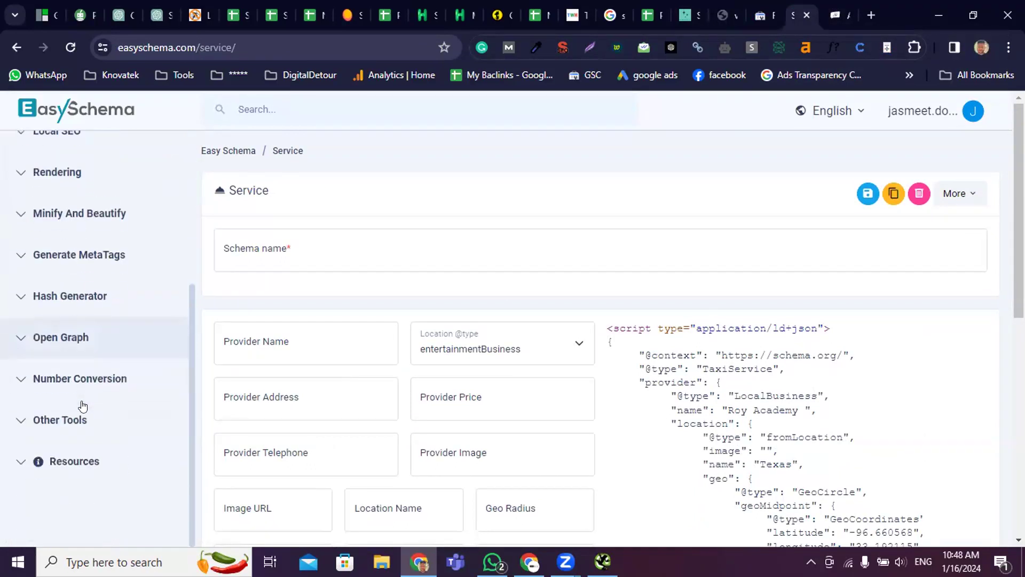
{"action": "scroll", "coordinate": [84, 405], "scroll_direction": "up", "scroll_amount": 5}
{"action": "left_click", "coordinate": [75, 205]}
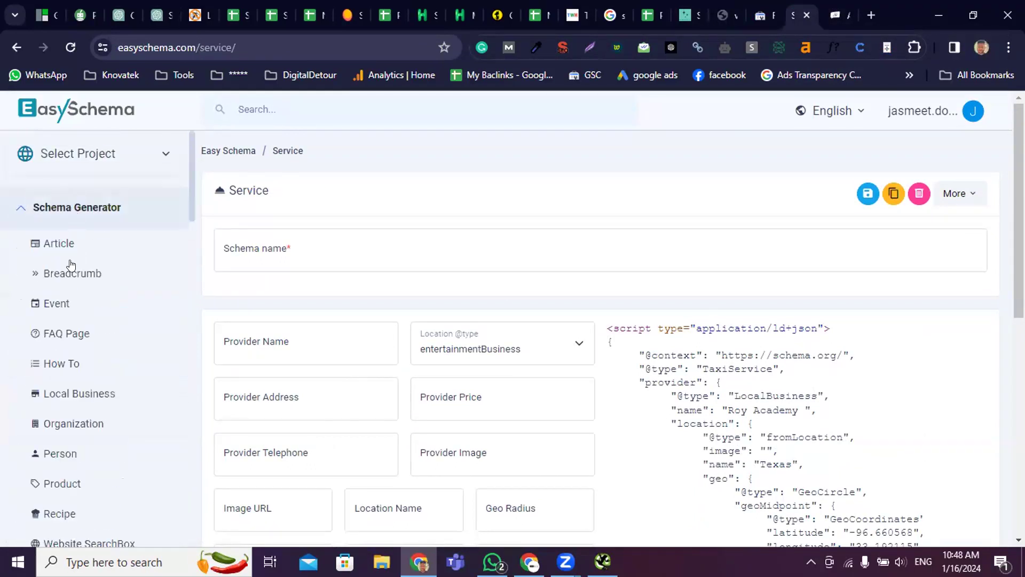
{"action": "scroll", "coordinate": [80, 315], "scroll_direction": "down", "scroll_amount": 2}
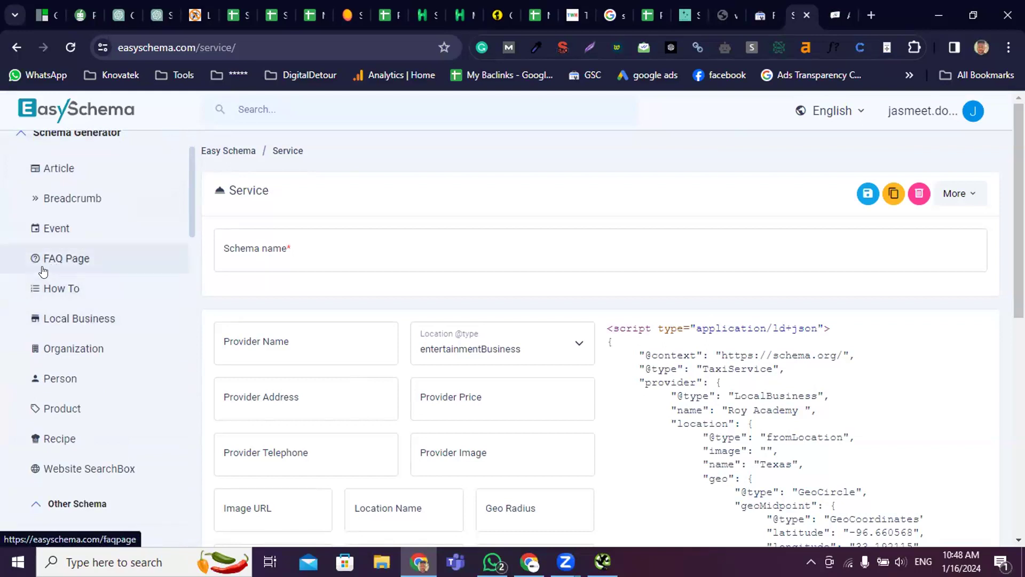
{"action": "left_click", "coordinate": [80, 291]}
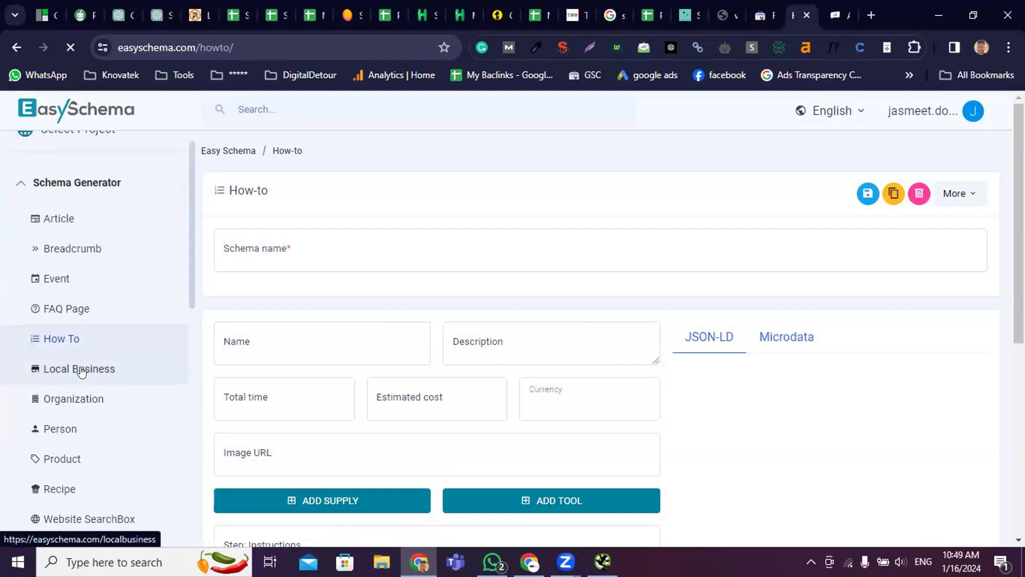
Open the Local Business schema generator and review its business fields and JSON-LD markup
{"action": "left_click", "coordinate": [81, 372]}
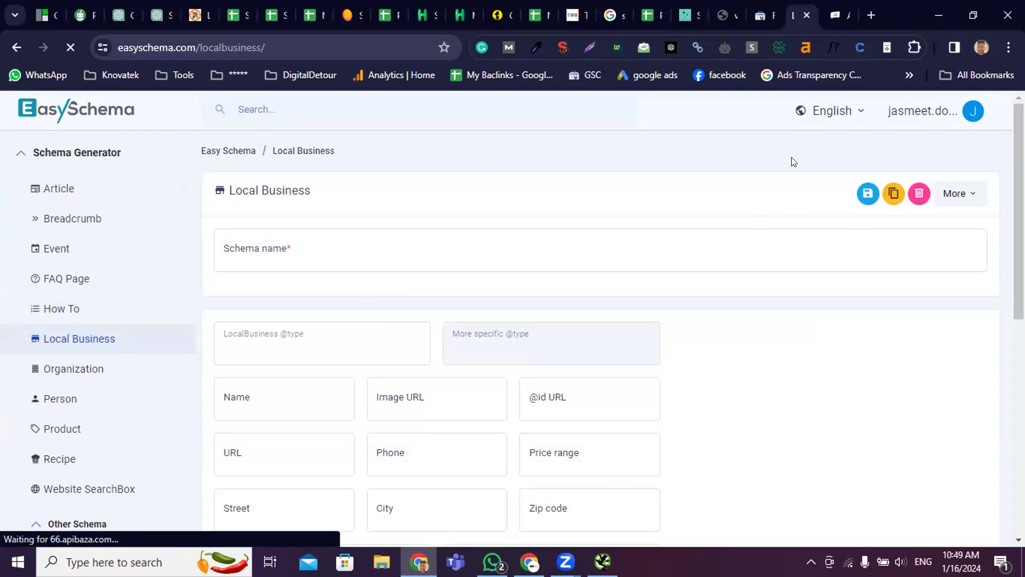
{"action": "scroll", "coordinate": [651, 328], "scroll_direction": "down", "scroll_amount": 4}
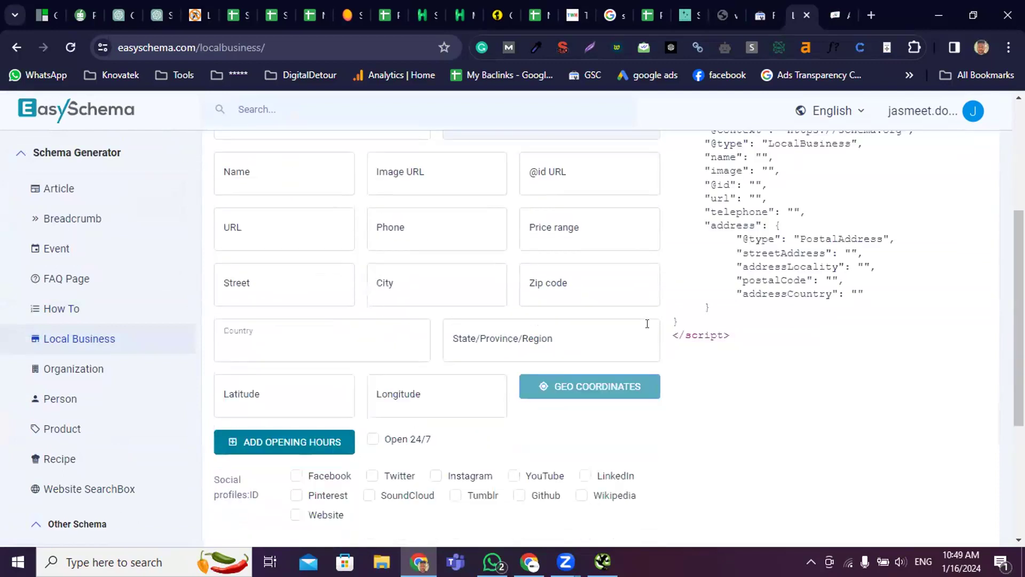
{"action": "scroll", "coordinate": [647, 323], "scroll_direction": "down", "scroll_amount": 1}
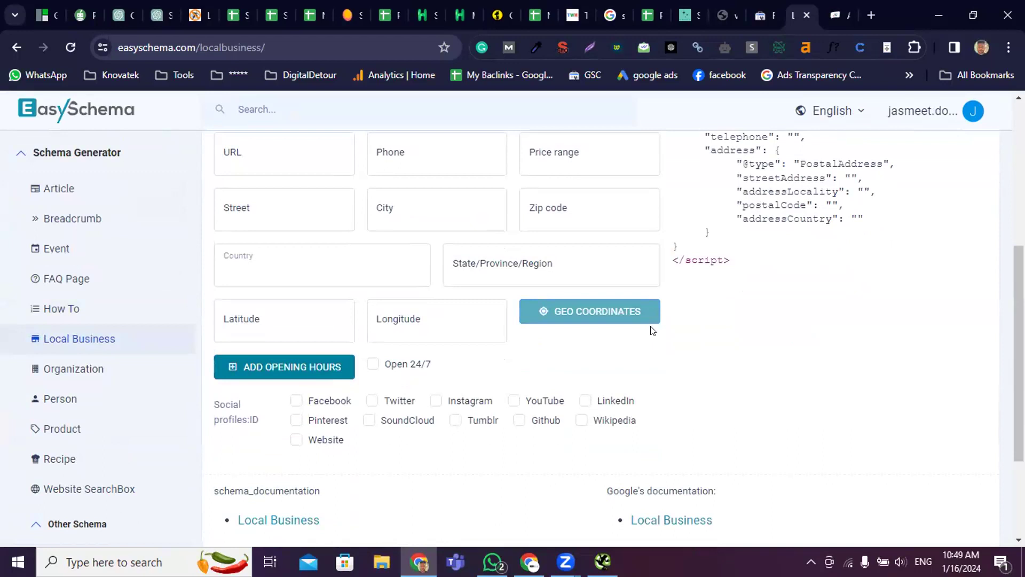
{"action": "scroll", "coordinate": [652, 329], "scroll_direction": "up", "scroll_amount": 3}
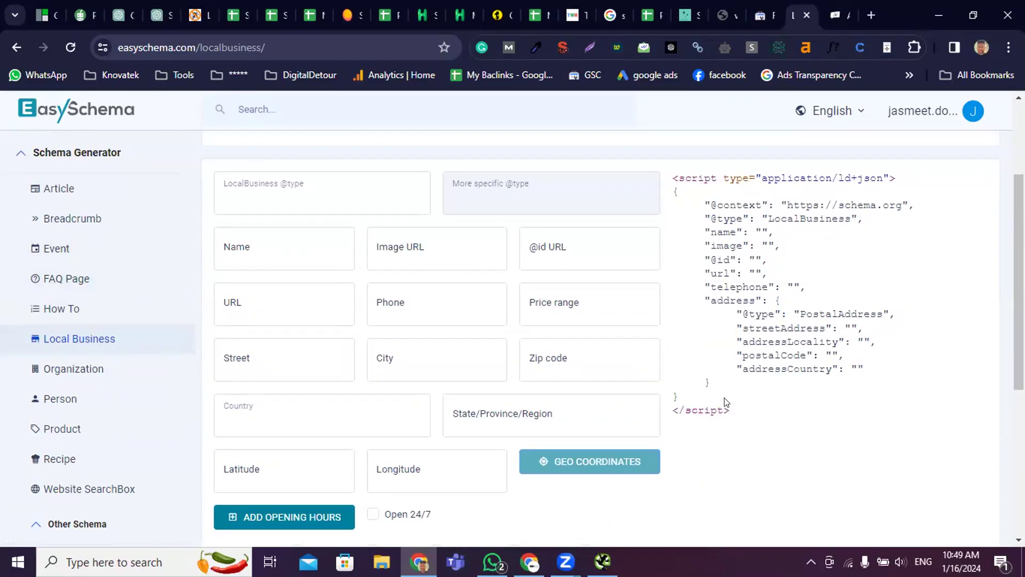
{"action": "scroll", "coordinate": [570, 393], "scroll_direction": "up", "scroll_amount": 3}
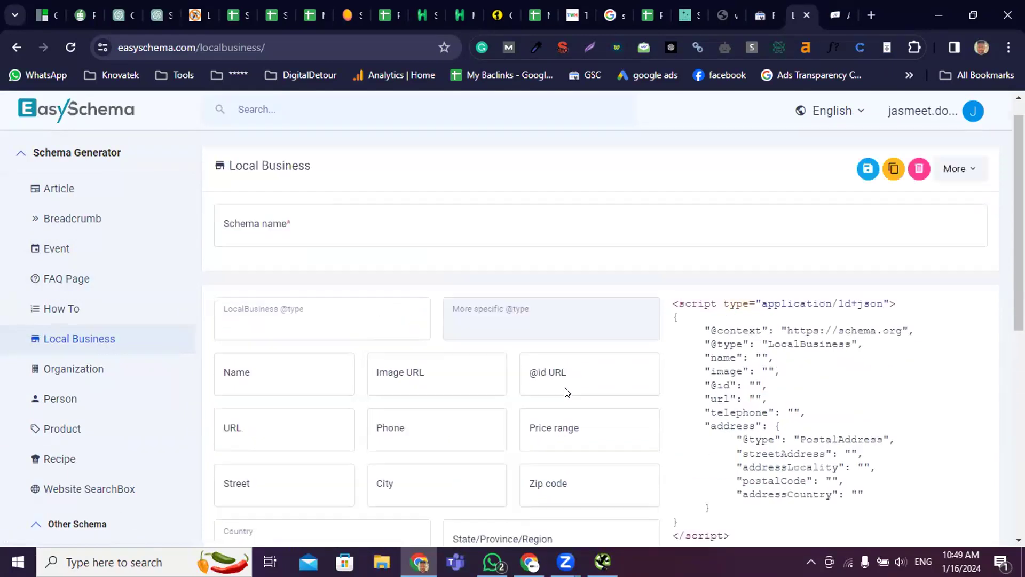
{"action": "left_click", "coordinate": [297, 246]}
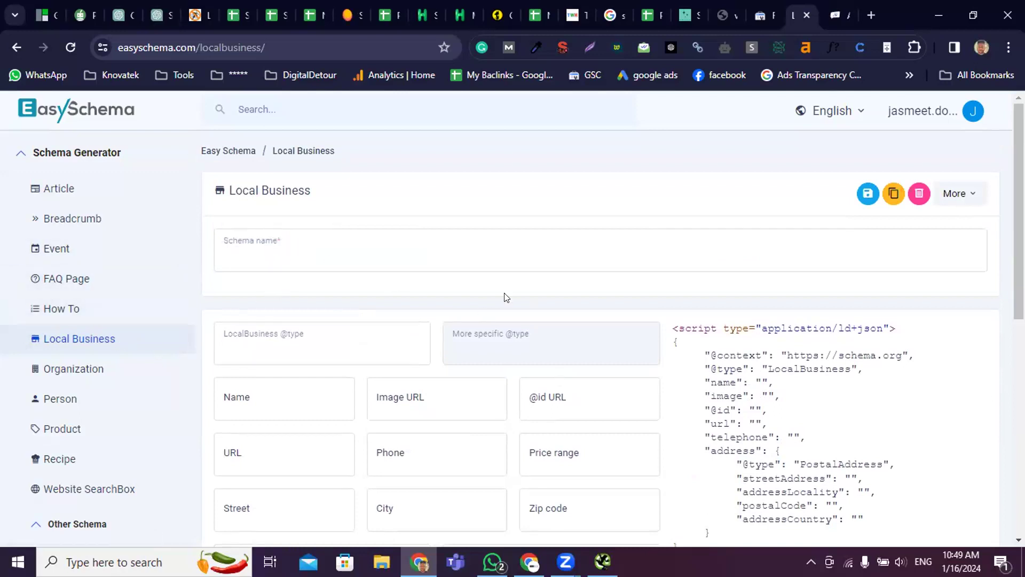
Open the FAQ Page schema generator and add a second question-and-answer pair to the form
{"action": "left_click", "coordinate": [107, 283]}
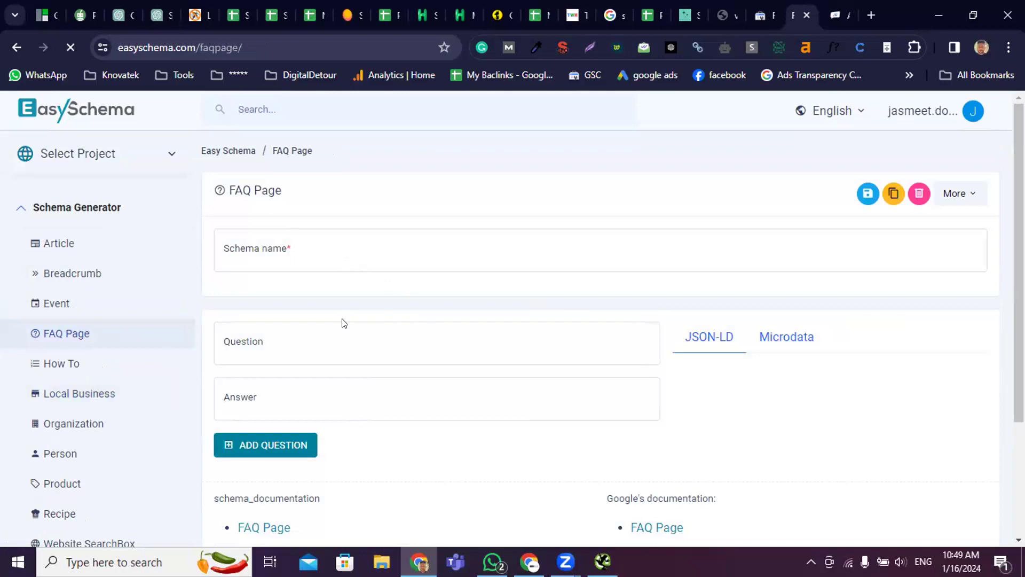
{"action": "scroll", "coordinate": [393, 346], "scroll_direction": "down", "scroll_amount": 1}
{"action": "left_click", "coordinate": [392, 283]}
{"action": "left_click", "coordinate": [384, 329]}
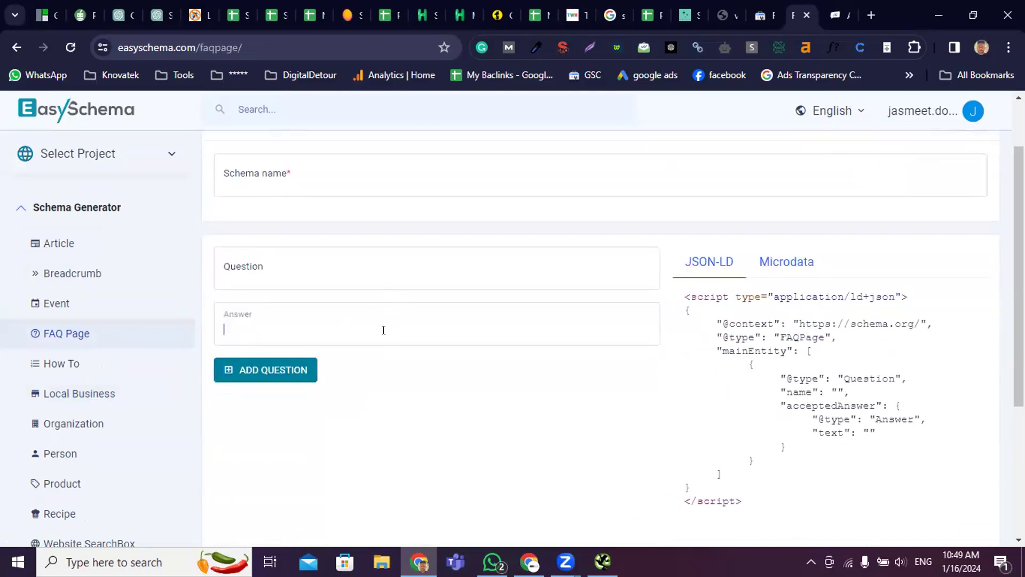
{"action": "left_click", "coordinate": [372, 270]}
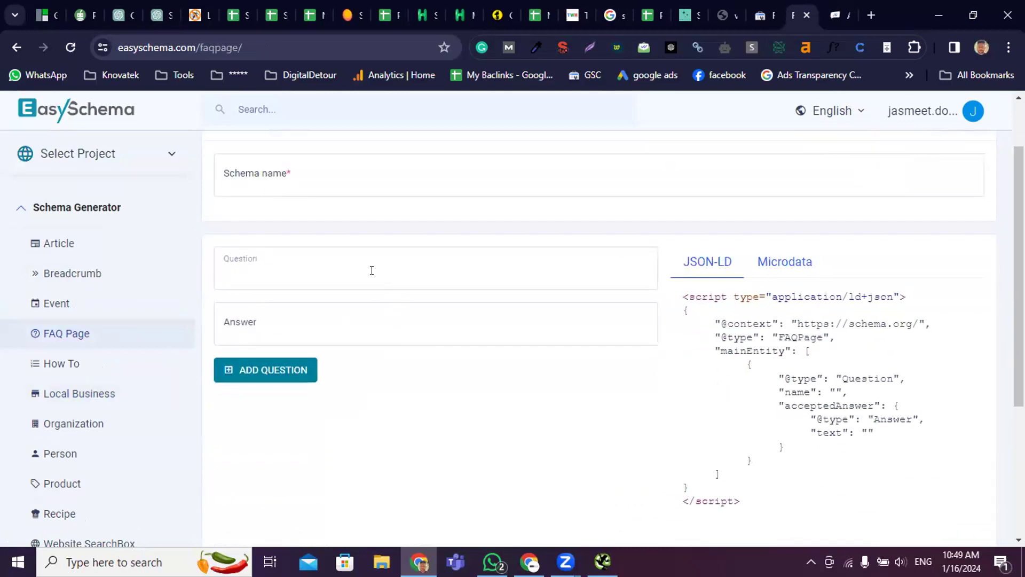
{"action": "left_click", "coordinate": [366, 320]}
{"action": "left_click", "coordinate": [297, 377]}
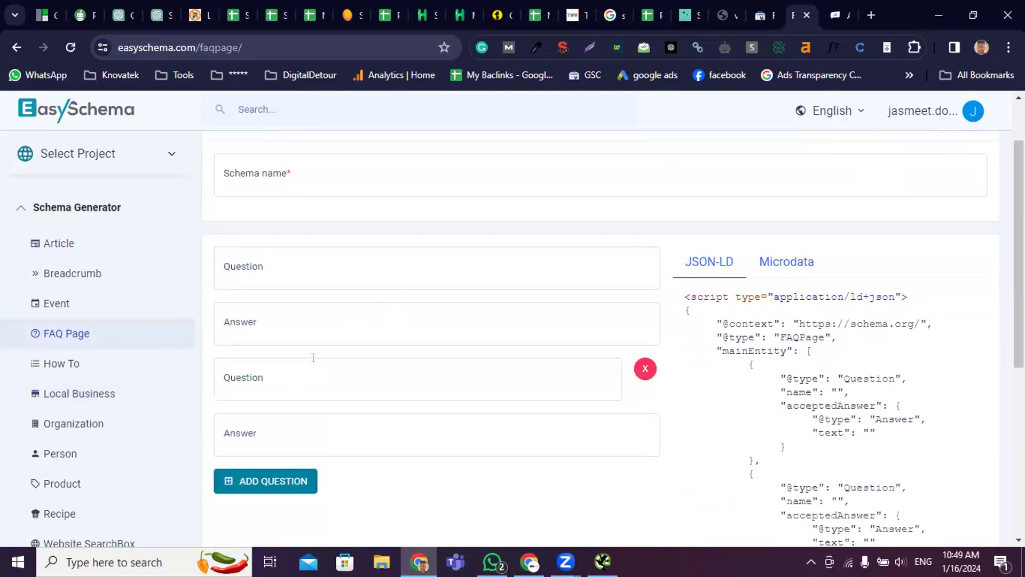
Examine the added question and answer fields alongside the FAQ page's JSON-LD markup
{"action": "scroll", "coordinate": [299, 293], "scroll_direction": "down", "scroll_amount": 1}
{"action": "left_click", "coordinate": [319, 306]}
{"action": "left_click", "coordinate": [344, 359]}
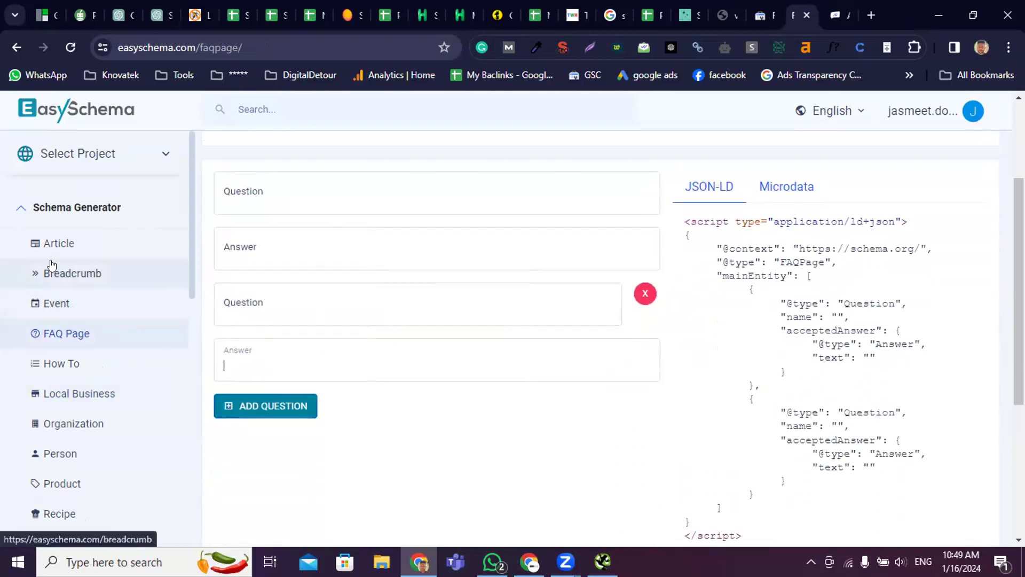
{"action": "scroll", "coordinate": [534, 304], "scroll_direction": "up", "scroll_amount": 1}
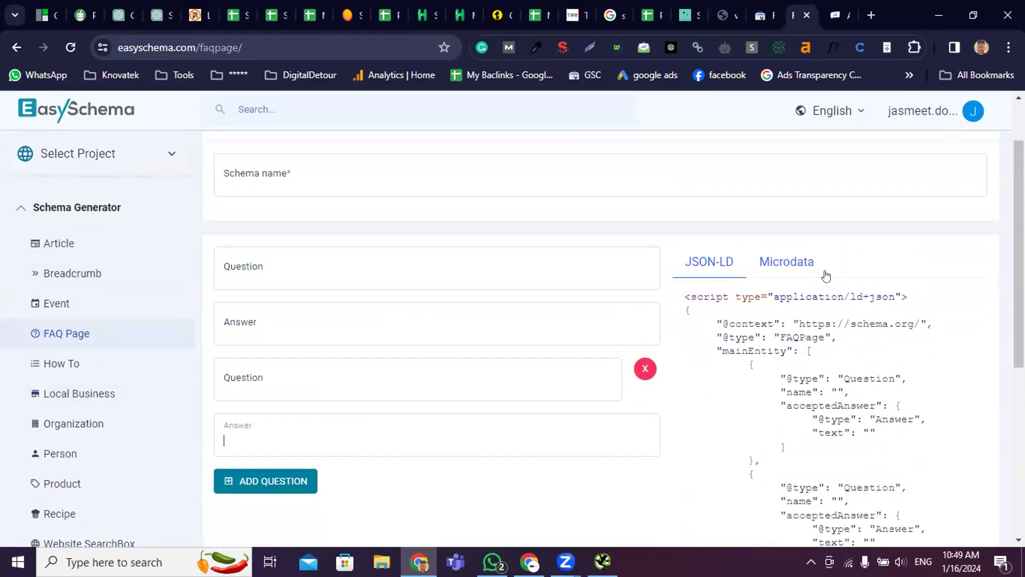
{"action": "scroll", "coordinate": [881, 241], "scroll_direction": "up", "scroll_amount": 1}
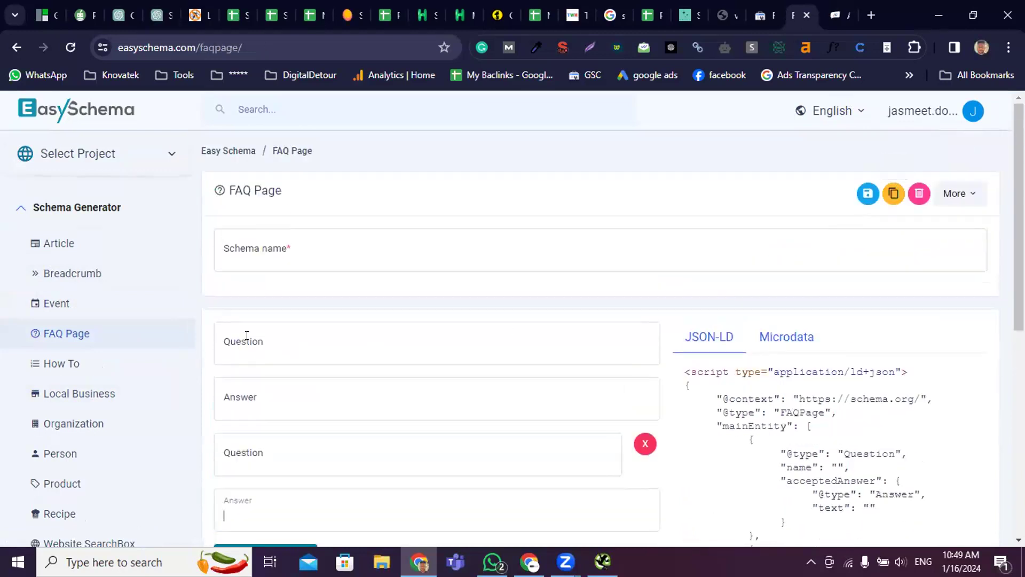
{"action": "left_click", "coordinate": [249, 293]}
Switch to the Roy Academy services page and look through its sections
{"action": "left_click", "coordinate": [840, 12]}
{"action": "scroll", "coordinate": [637, 363], "scroll_direction": "up", "scroll_amount": 10}
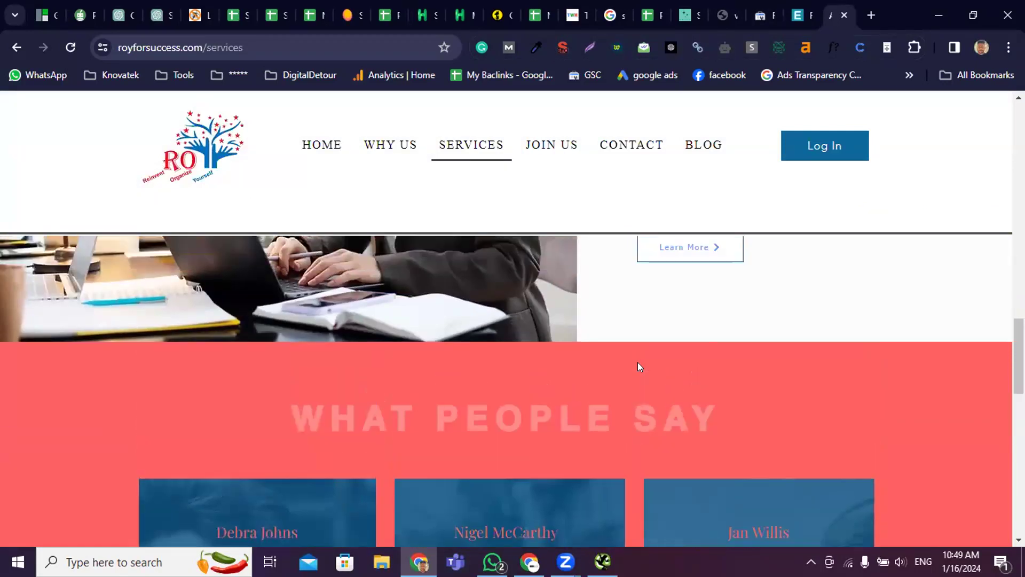
{"action": "scroll", "coordinate": [640, 366], "scroll_direction": "up", "scroll_amount": 10}
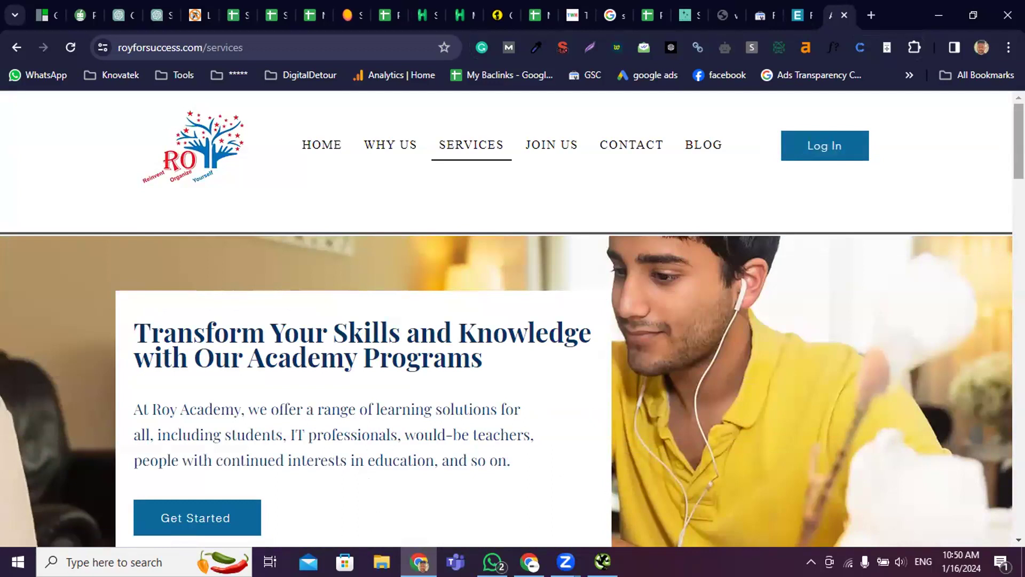
{"action": "scroll", "coordinate": [573, 221], "scroll_direction": "down", "scroll_amount": 20}
{"action": "scroll", "coordinate": [574, 221], "scroll_direction": "up", "scroll_amount": 20}
{"action": "scroll", "coordinate": [438, 419], "scroll_direction": "down", "scroll_amount": 8}
{"action": "scroll", "coordinate": [437, 414], "scroll_direction": "down", "scroll_amount": 6}
Open the students page from the services page and examine its course and payment sections
{"action": "left_click", "coordinate": [104, 452]}
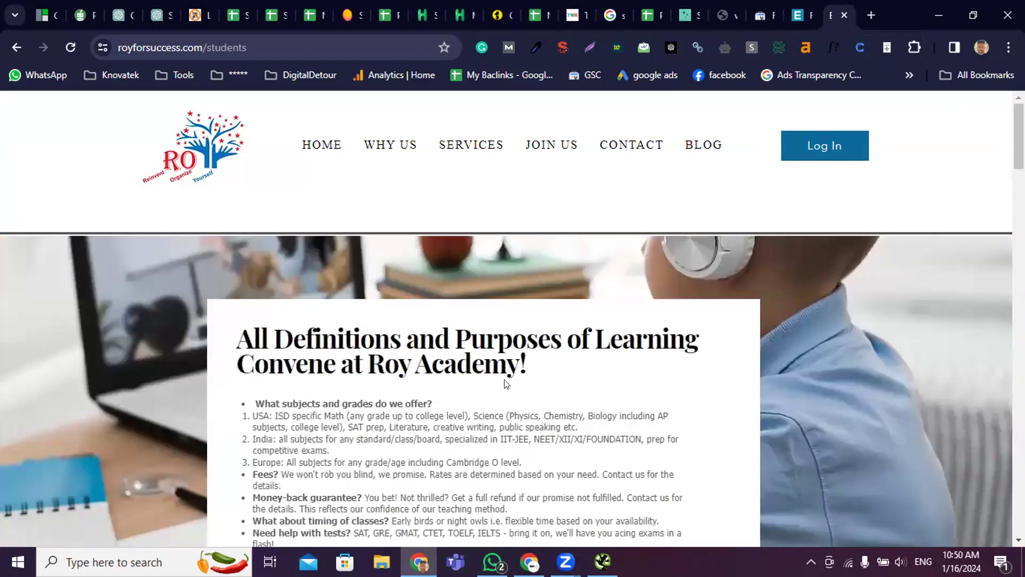
{"action": "scroll", "coordinate": [505, 380], "scroll_direction": "down", "scroll_amount": 1}
{"action": "scroll", "coordinate": [503, 379], "scroll_direction": "down", "scroll_amount": 8}
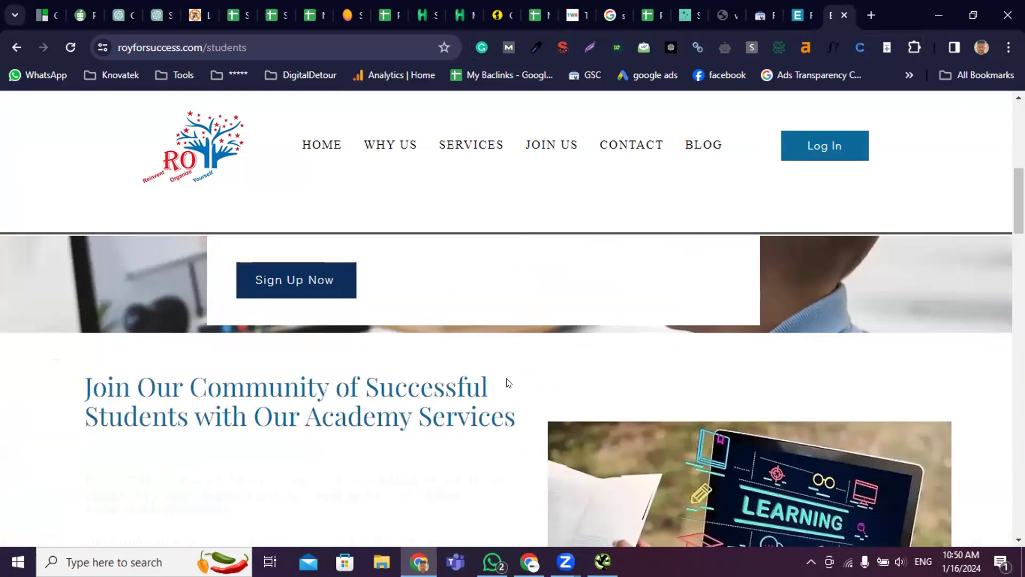
{"action": "scroll", "coordinate": [503, 379], "scroll_direction": "down", "scroll_amount": 10}
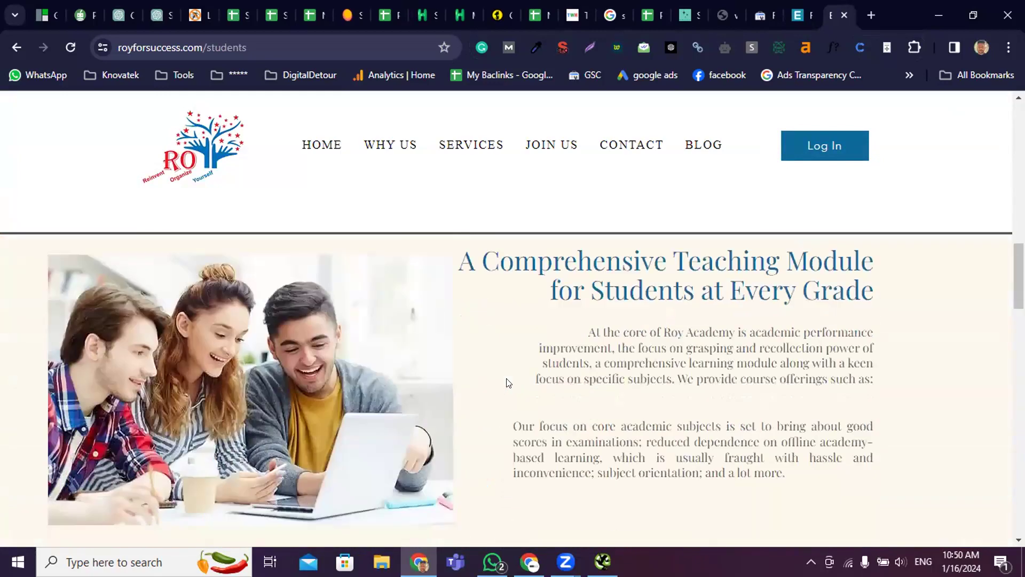
{"action": "scroll", "coordinate": [503, 379], "scroll_direction": "down", "scroll_amount": 10}
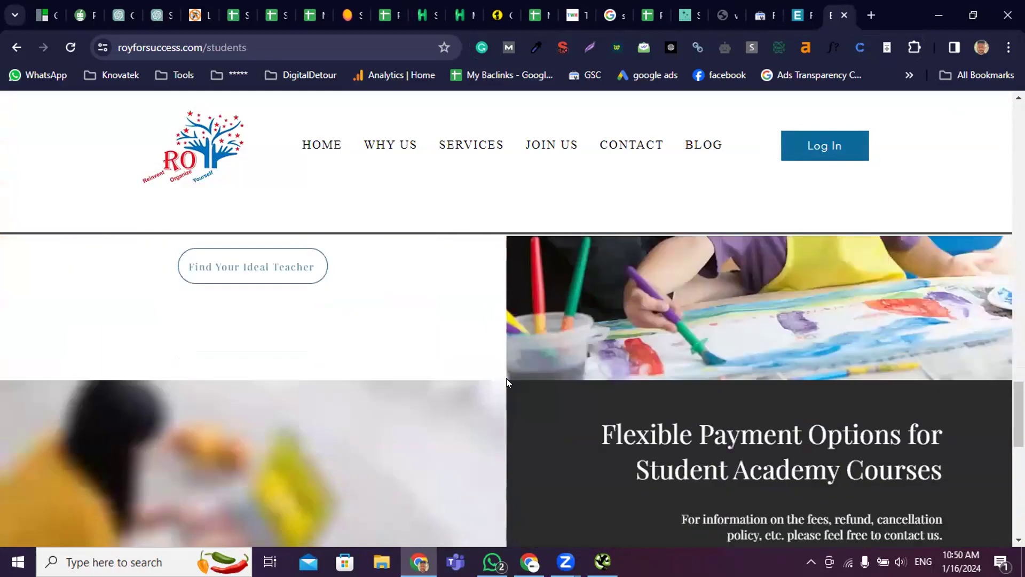
{"action": "scroll", "coordinate": [509, 381], "scroll_direction": "up", "scroll_amount": 10}
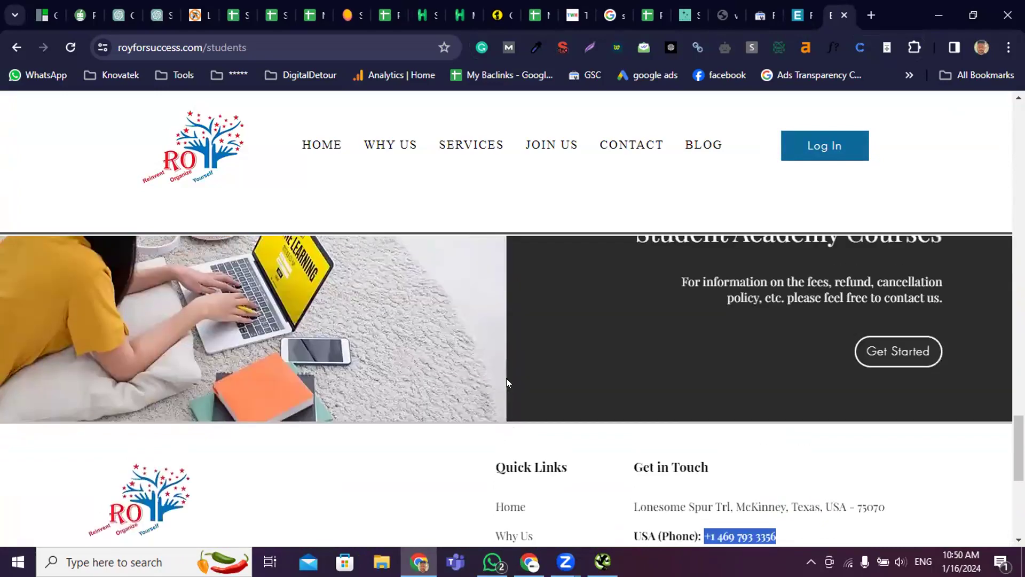
Examine the question-and-answer list about subjects, fees, timing and tests near the start of the students page
{"action": "scroll", "coordinate": [506, 378], "scroll_direction": "up", "scroll_amount": 10}
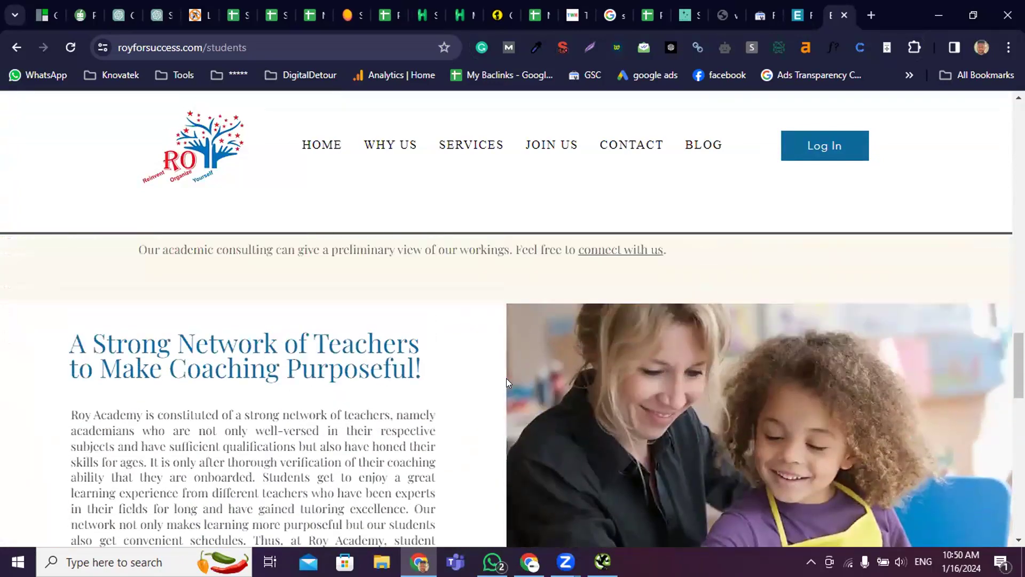
{"action": "scroll", "coordinate": [509, 383], "scroll_direction": "up", "scroll_amount": 8}
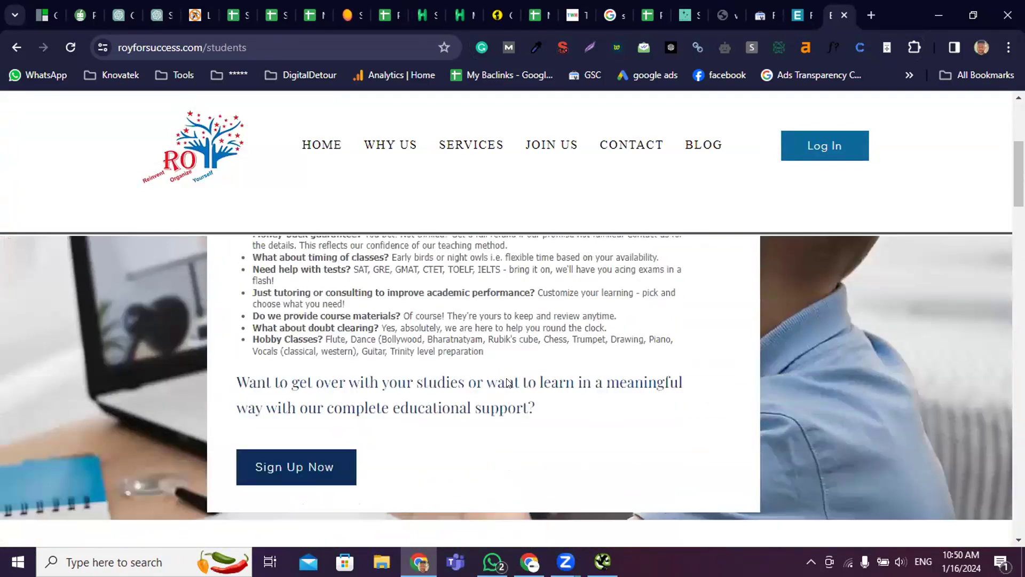
{"action": "scroll", "coordinate": [502, 379], "scroll_direction": "up", "scroll_amount": 1}
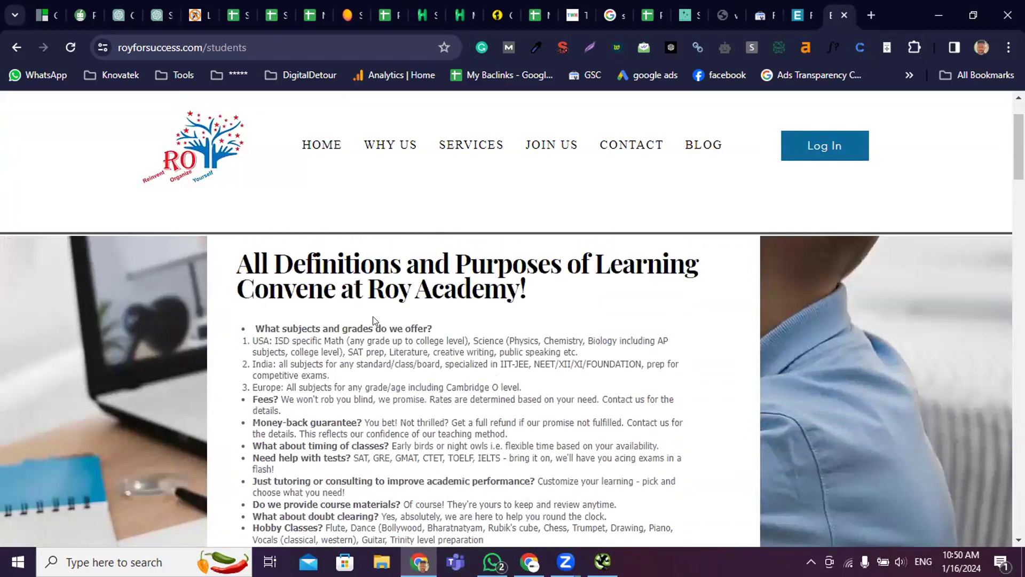
{"action": "scroll", "coordinate": [406, 342], "scroll_direction": "down", "scroll_amount": 2}
{"action": "scroll", "coordinate": [406, 341], "scroll_direction": "up", "scroll_amount": 2}
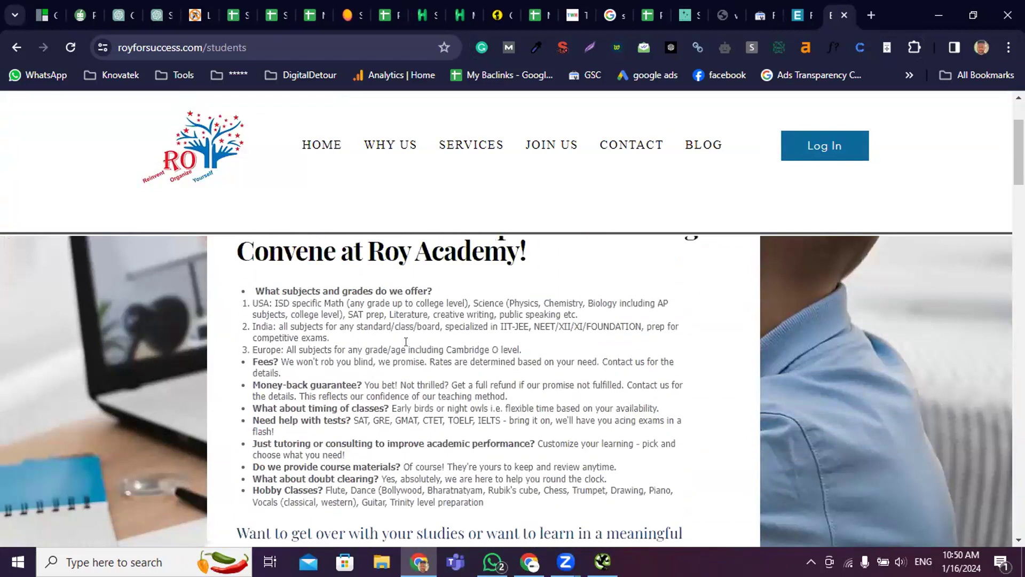
{"action": "scroll", "coordinate": [576, 334], "scroll_direction": "down", "scroll_amount": 2}
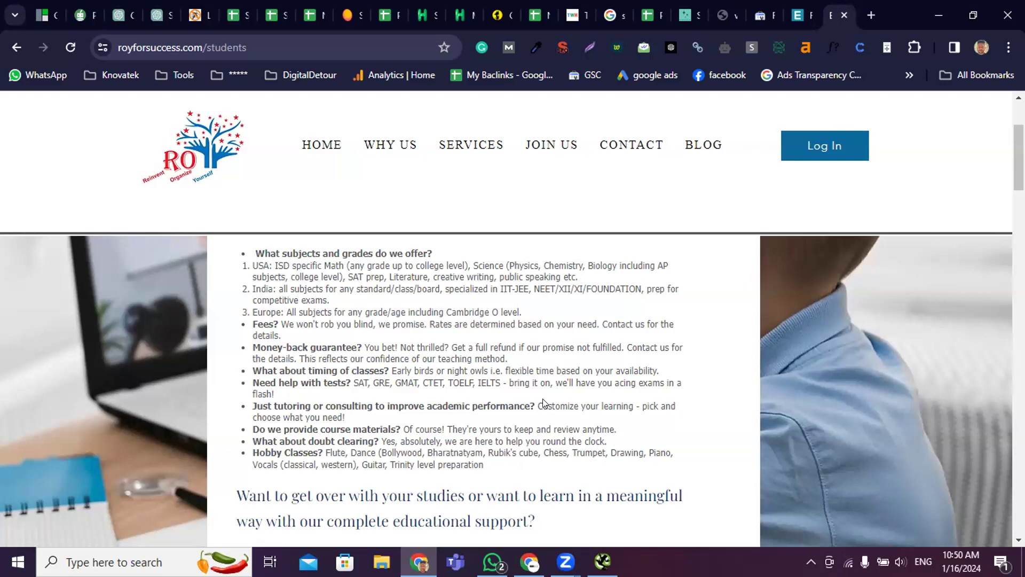
{"action": "scroll", "coordinate": [556, 409], "scroll_direction": "up", "scroll_amount": 1}
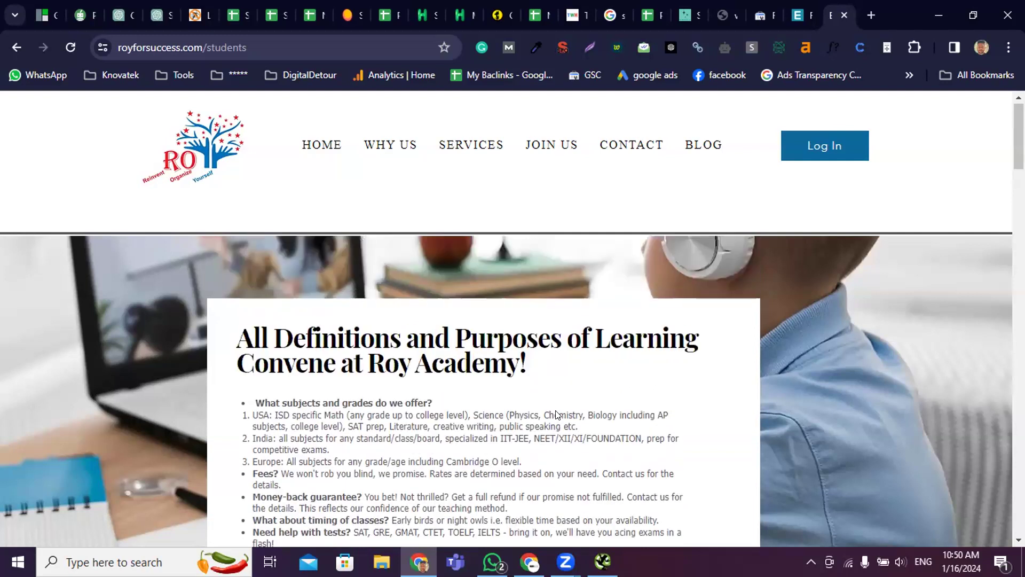
{"action": "scroll", "coordinate": [577, 416], "scroll_direction": "down", "scroll_amount": 1}
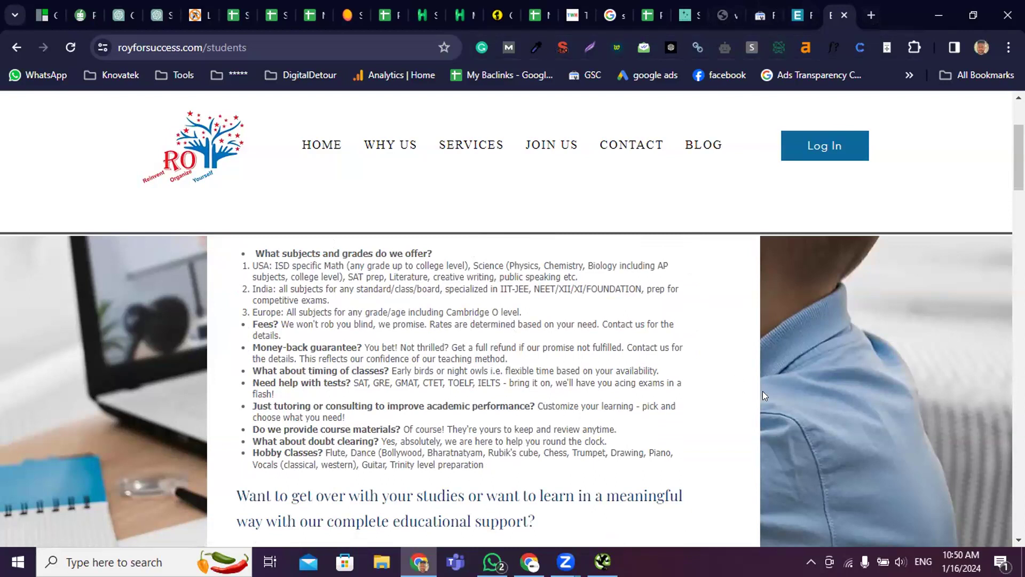
Search Google for "markting courses" in a new browser tab
{"action": "left_click", "coordinate": [872, 15]}
{"action": "left_click", "coordinate": [252, 46]}
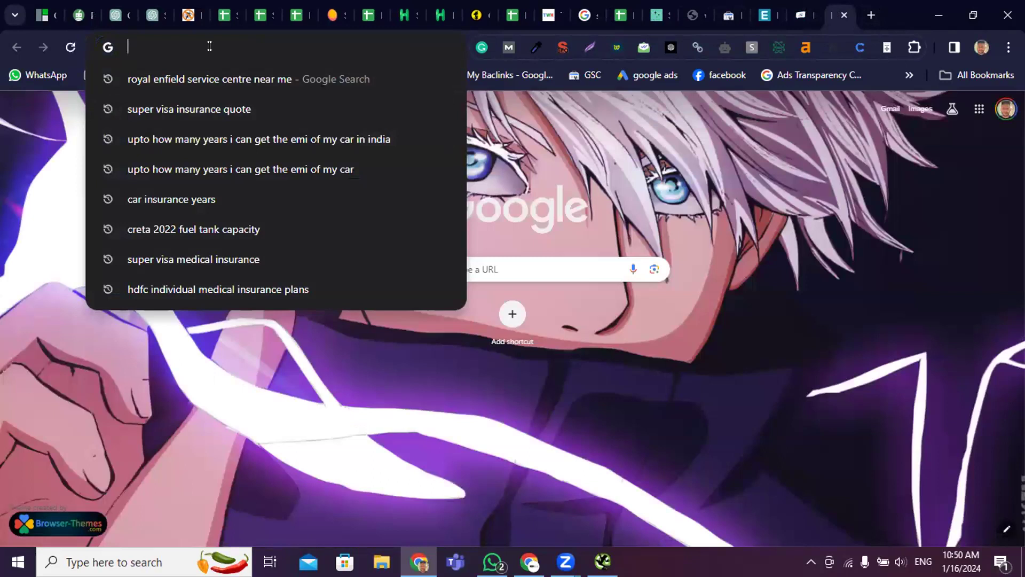
{"action": "type", "text": "mark"}
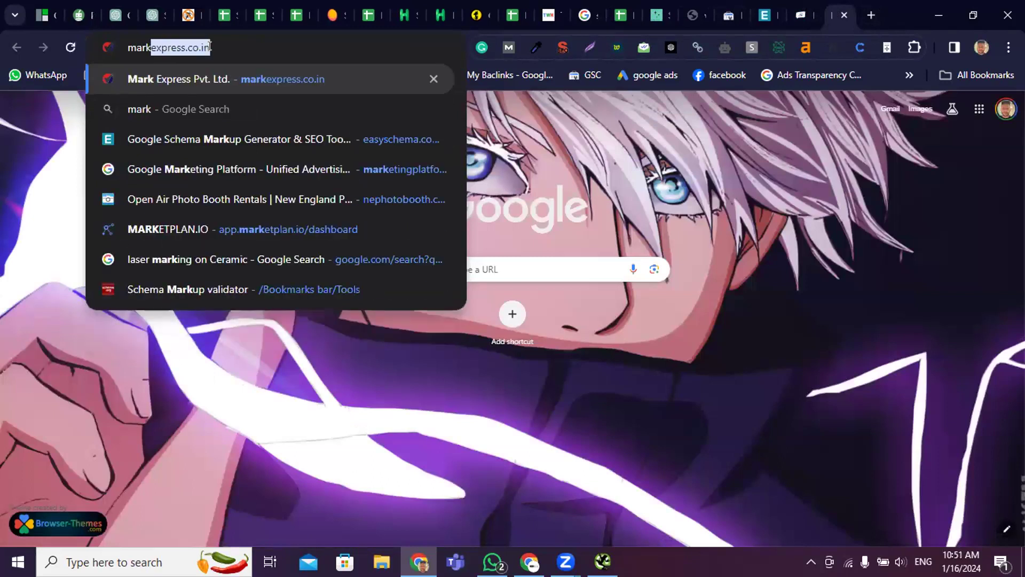
{"action": "type", "text": "ting co"}
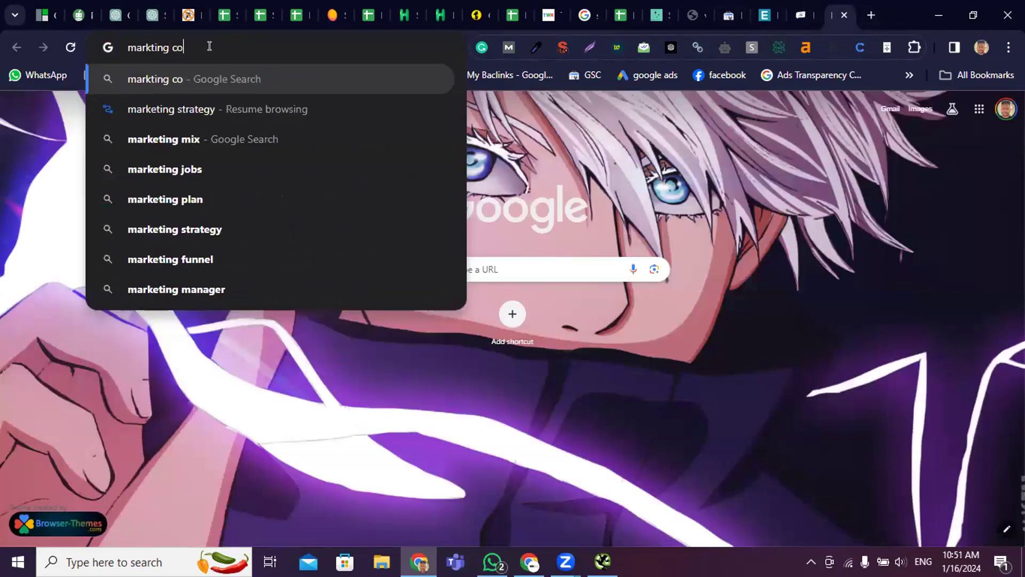
{"action": "type", "text": "urses"}
{"action": "key", "text": "Return"}
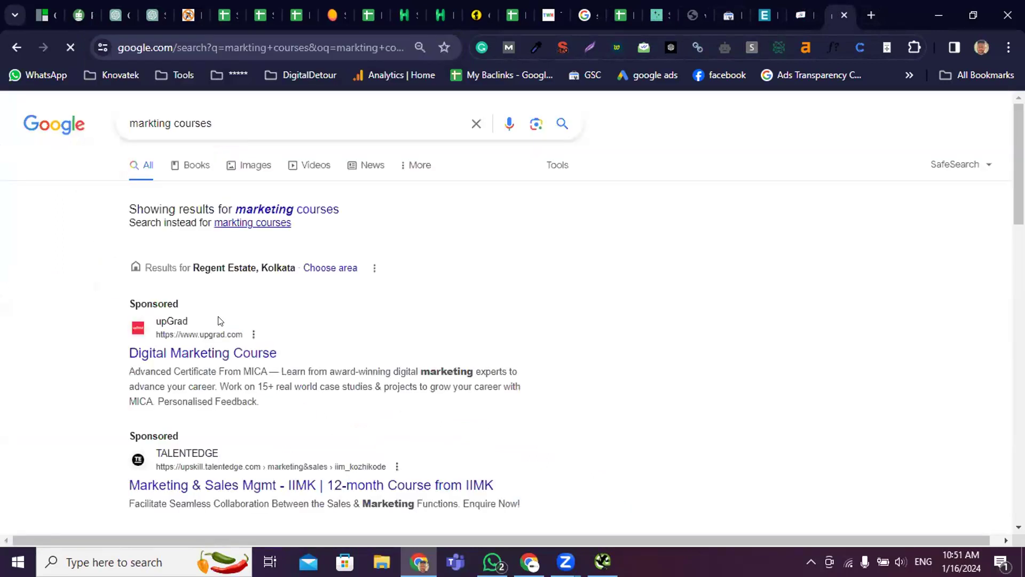
Expand and collapse "Are marketing courses worth it?" and "Is marketing a future career?" in the People also ask section of the search results
{"action": "scroll", "coordinate": [215, 308], "scroll_direction": "down", "scroll_amount": 12}
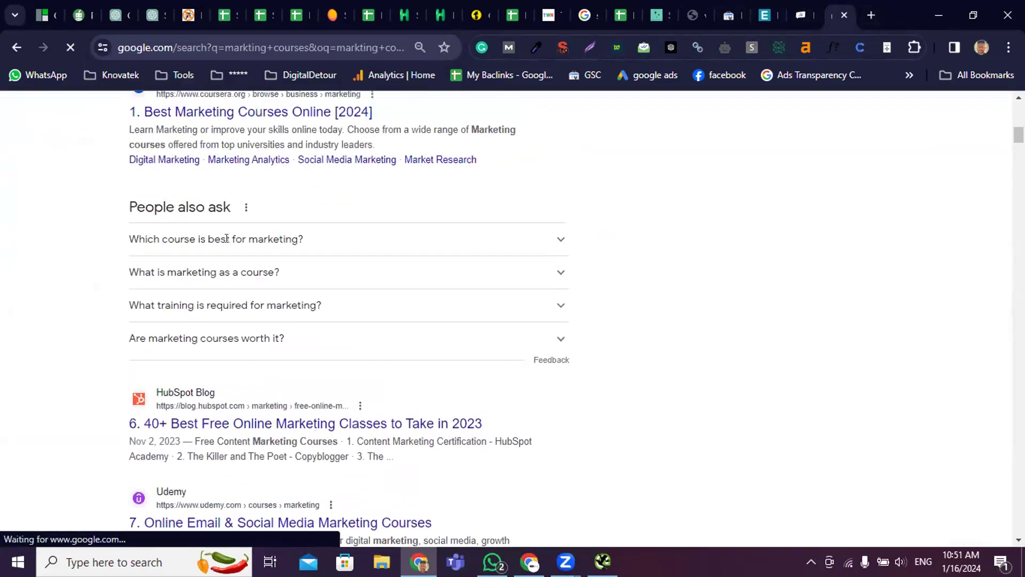
{"action": "scroll", "coordinate": [265, 278], "scroll_direction": "up", "scroll_amount": 12}
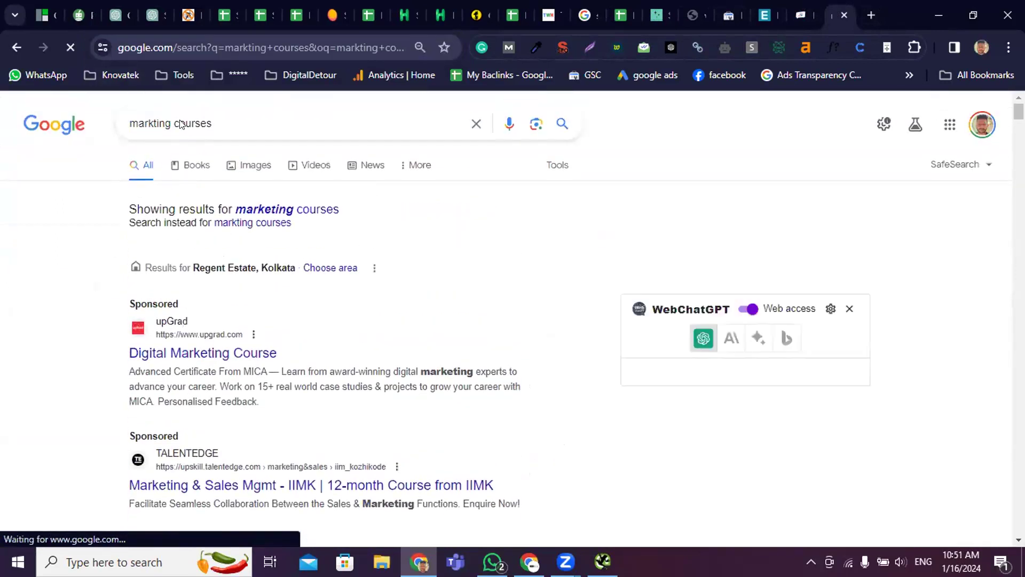
{"action": "scroll", "coordinate": [234, 379], "scroll_direction": "down", "scroll_amount": 10}
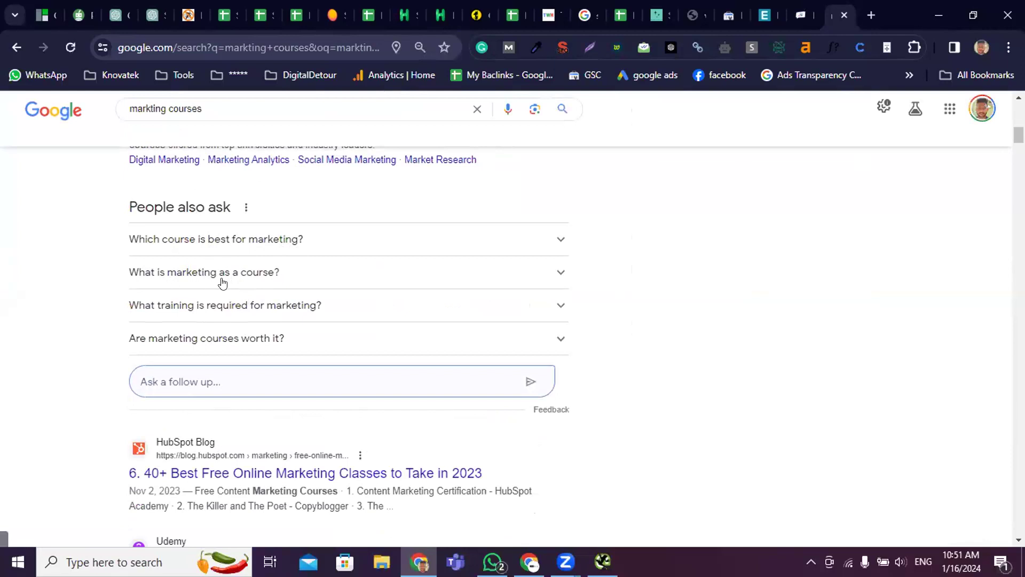
{"action": "left_click", "coordinate": [309, 334]}
{"action": "left_click", "coordinate": [296, 335]}
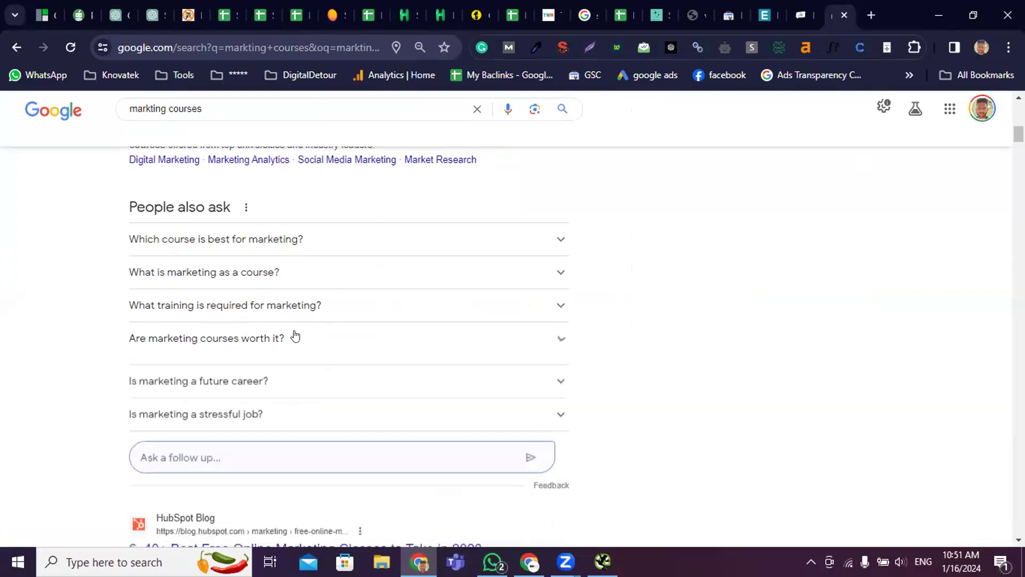
{"action": "scroll", "coordinate": [293, 340], "scroll_direction": "down", "scroll_amount": 3}
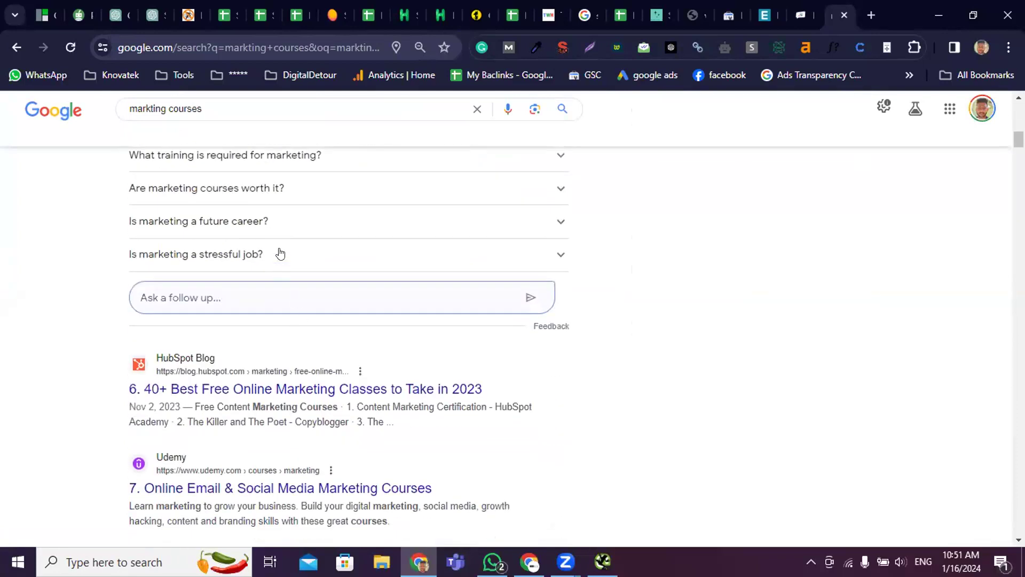
{"action": "left_click", "coordinate": [276, 221]}
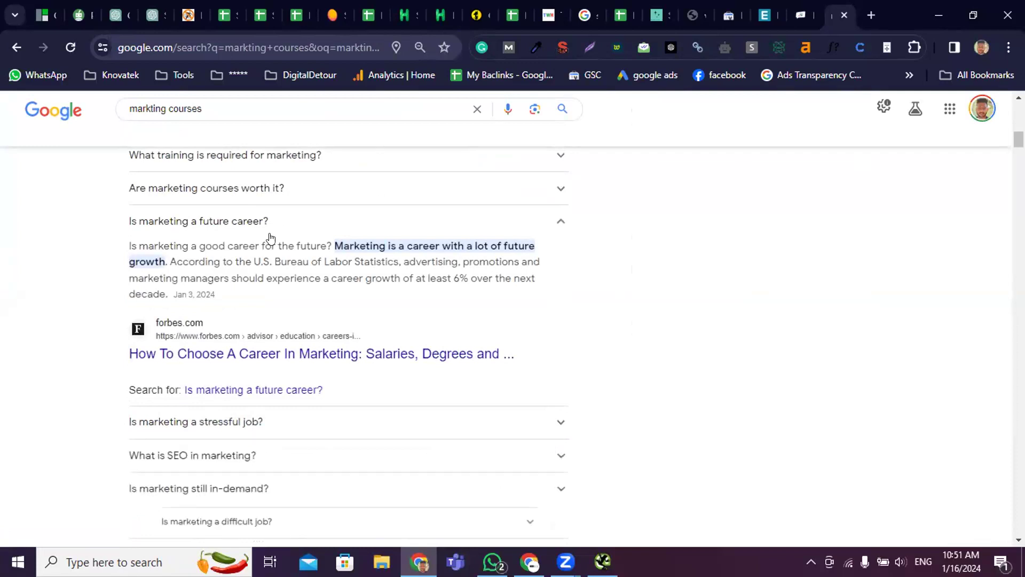
{"action": "left_click", "coordinate": [338, 222]}
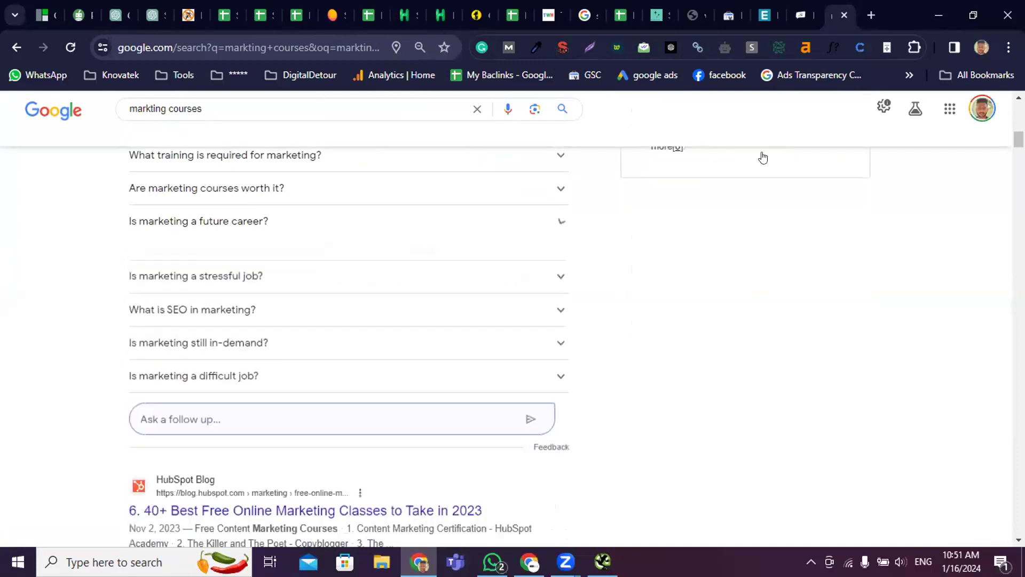
Switch back to the Roy Academy students page and review its question-and-answer list again
{"action": "left_click", "coordinate": [807, 4]}
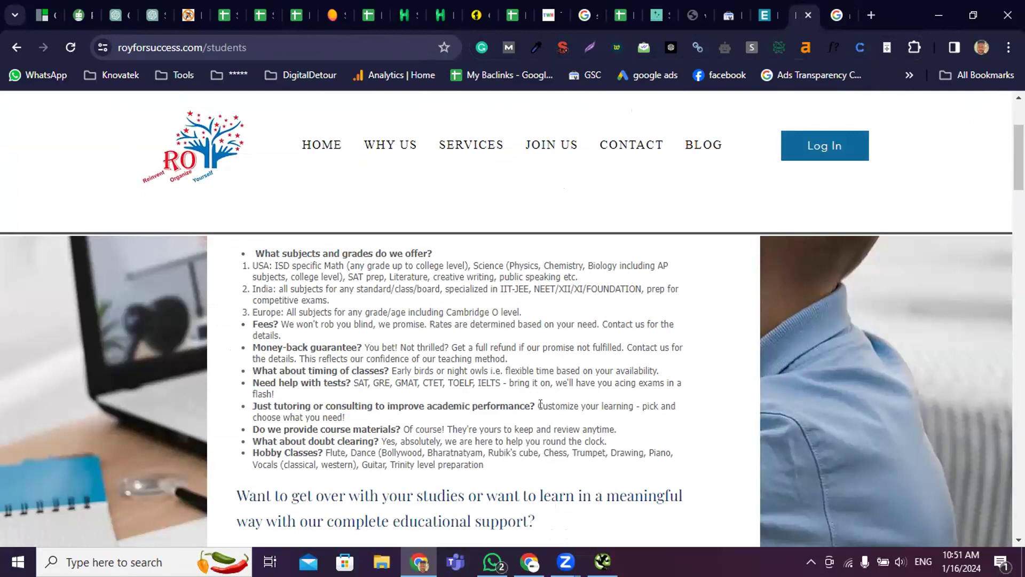
{"action": "scroll", "coordinate": [502, 397], "scroll_direction": "up", "scroll_amount": 2}
{"action": "scroll", "coordinate": [500, 397], "scroll_direction": "down", "scroll_amount": 2}
{"action": "scroll", "coordinate": [499, 395], "scroll_direction": "up", "scroll_amount": 2}
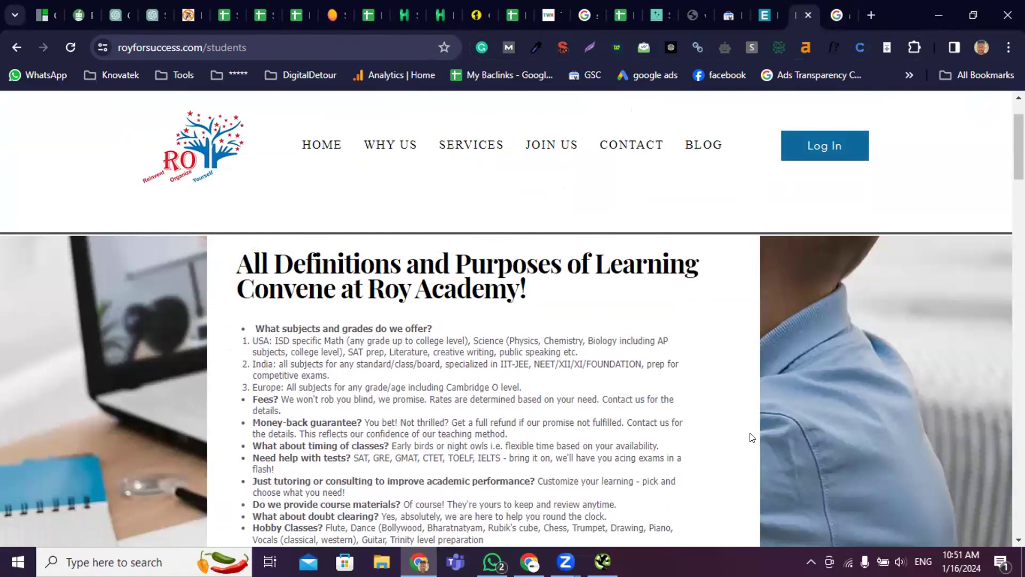
{"action": "scroll", "coordinate": [700, 451], "scroll_direction": "up", "scroll_amount": 2}
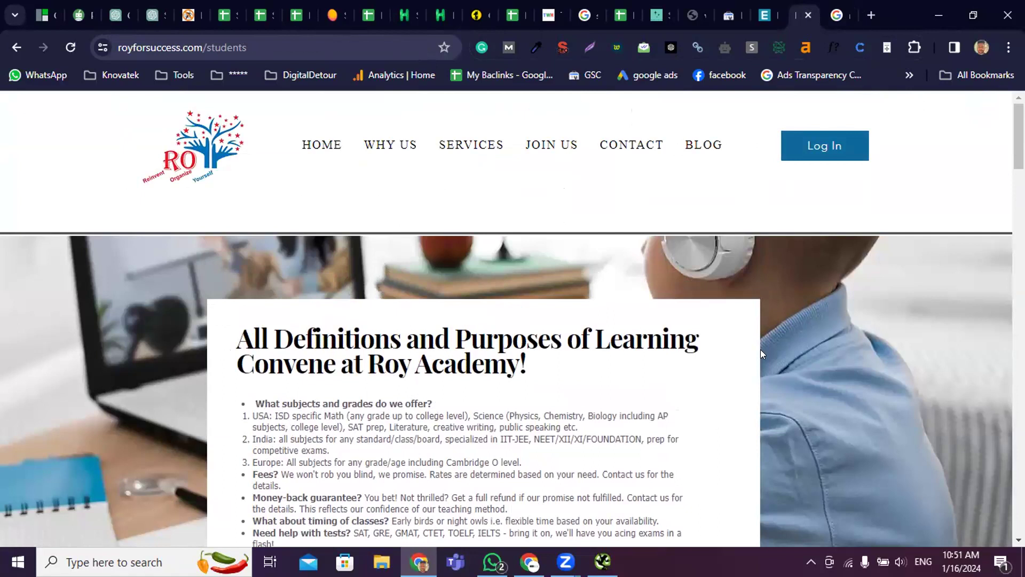
Switch to the Rich Results Test for the Roy Academy services page and review its summary and detected structured data
{"action": "left_click", "coordinate": [733, 14]}
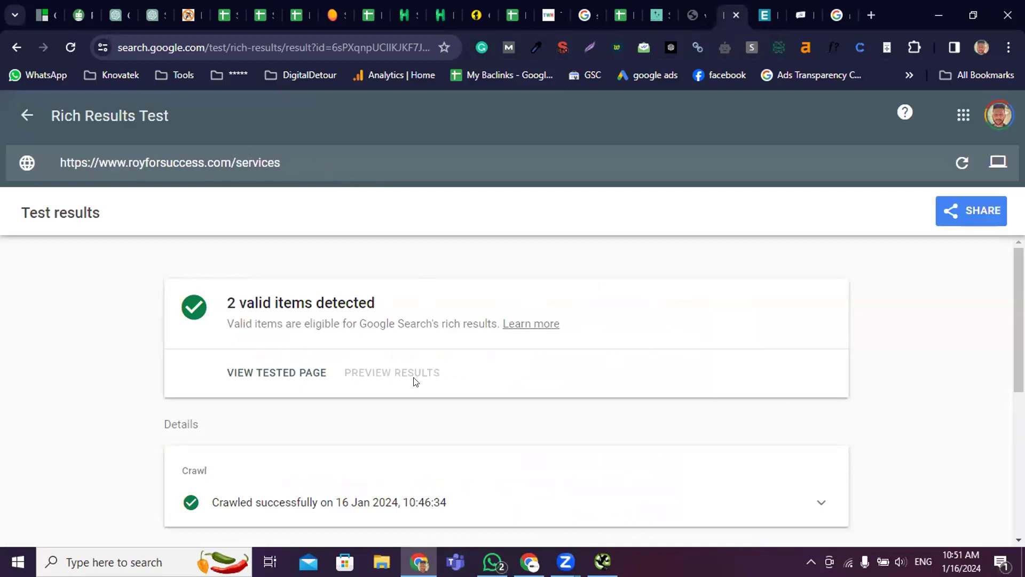
{"action": "scroll", "coordinate": [510, 485], "scroll_direction": "down", "scroll_amount": 2}
{"action": "scroll", "coordinate": [408, 438], "scroll_direction": "up", "scroll_amount": 2}
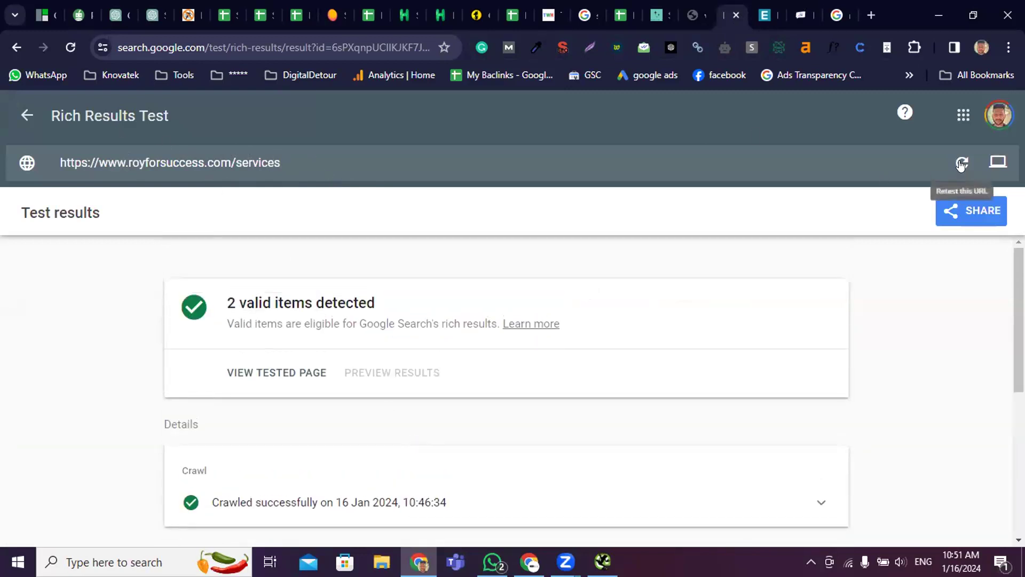
{"action": "left_click_drag", "start_coordinate": [236, 300], "coordinate": [440, 307]}
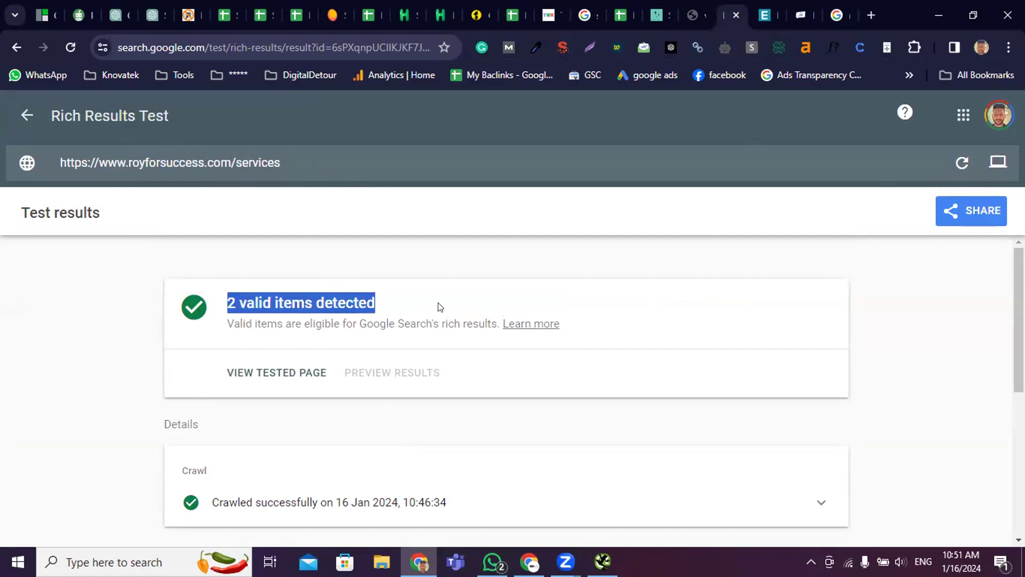
{"action": "scroll", "coordinate": [434, 308], "scroll_direction": "down", "scroll_amount": 4}
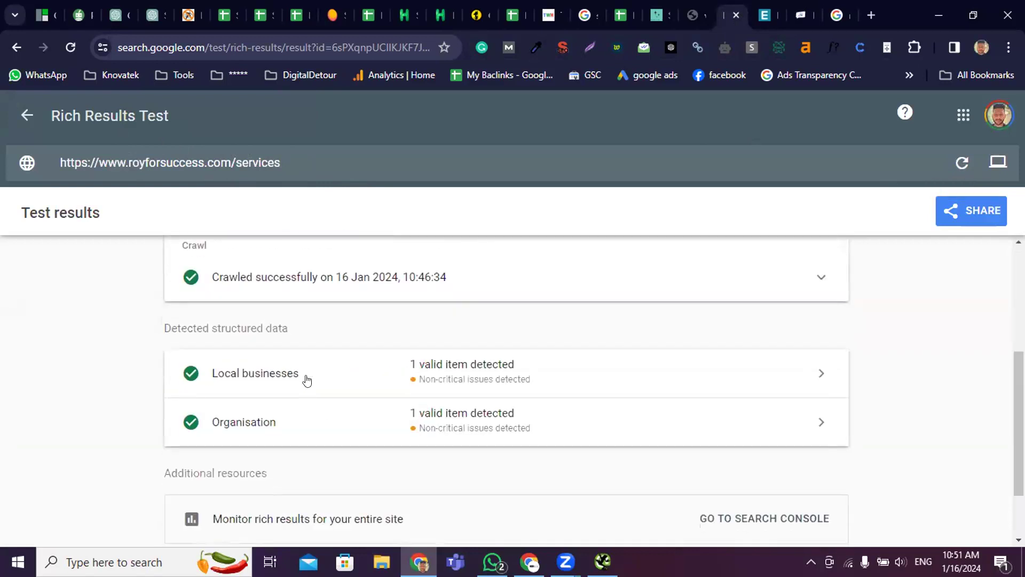
{"action": "scroll", "coordinate": [371, 370], "scroll_direction": "up", "scroll_amount": 4}
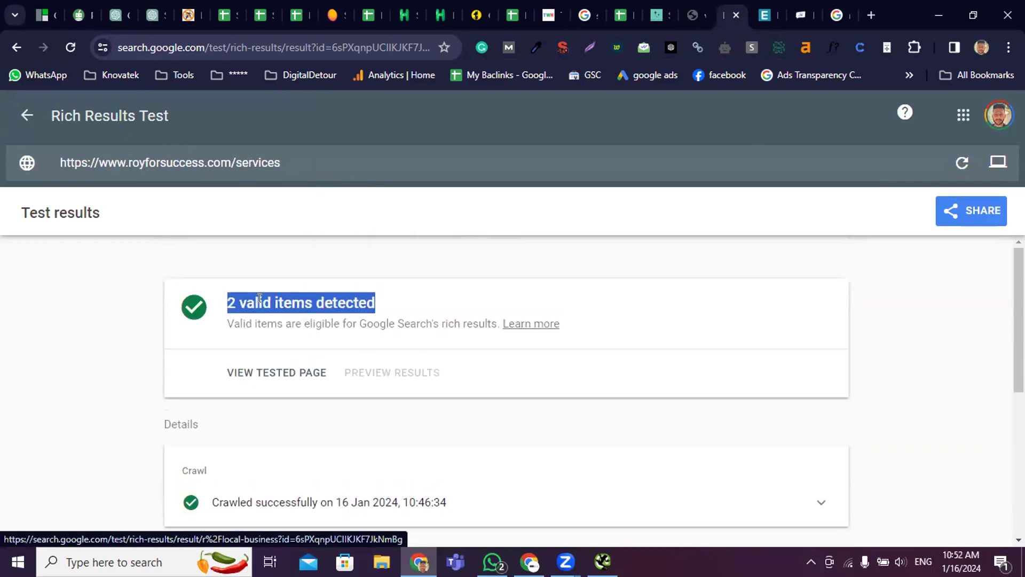
{"action": "left_click", "coordinate": [559, 284]}
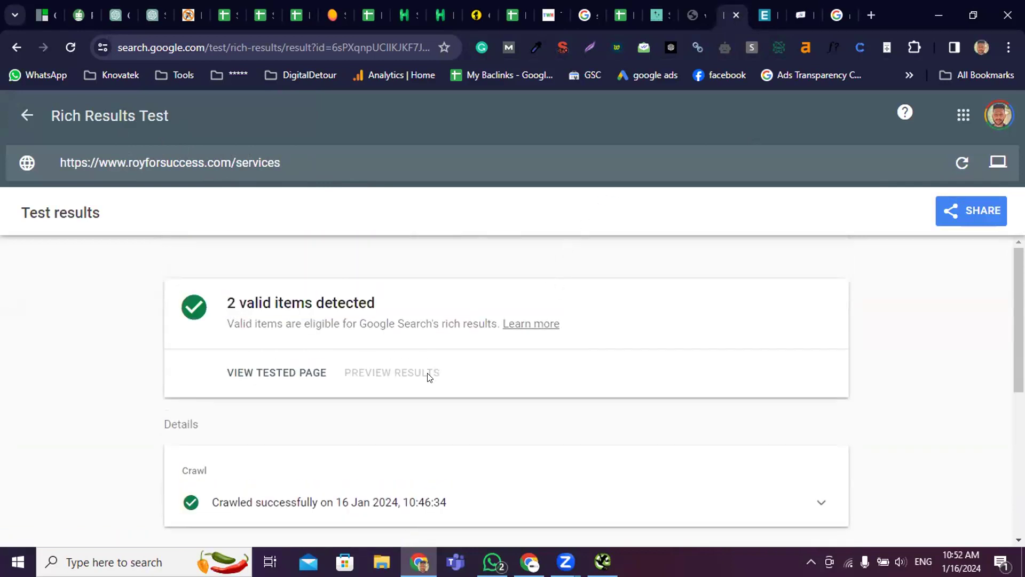
Open the Local businesses result, expand the Roy Academy item to examine its fields, and go back from the result
{"action": "scroll", "coordinate": [430, 372], "scroll_direction": "down", "scroll_amount": 4}
{"action": "left_click", "coordinate": [560, 286]}
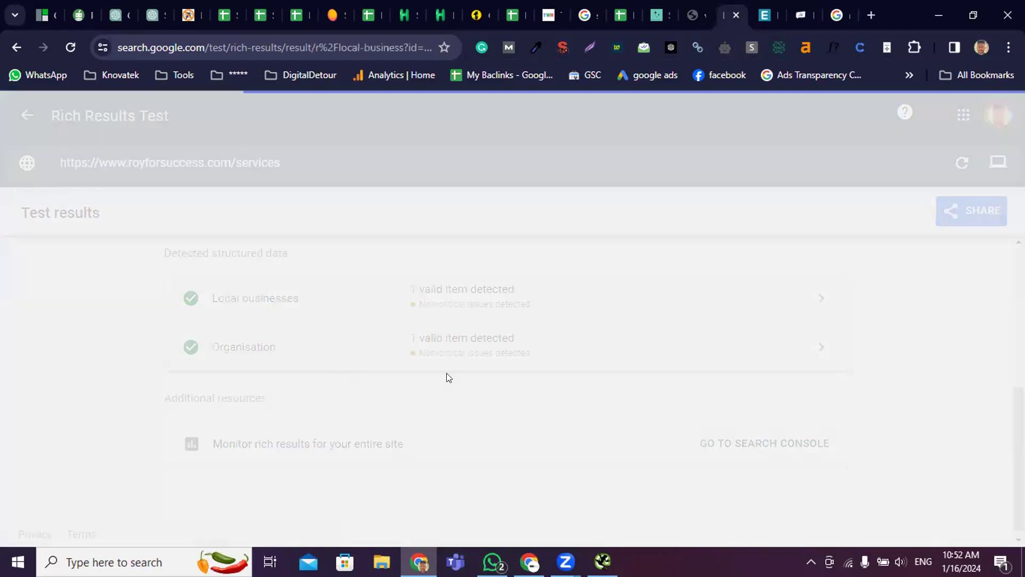
{"action": "scroll", "coordinate": [405, 414], "scroll_direction": "down", "scroll_amount": 2}
{"action": "scroll", "coordinate": [387, 420], "scroll_direction": "down", "scroll_amount": 1}
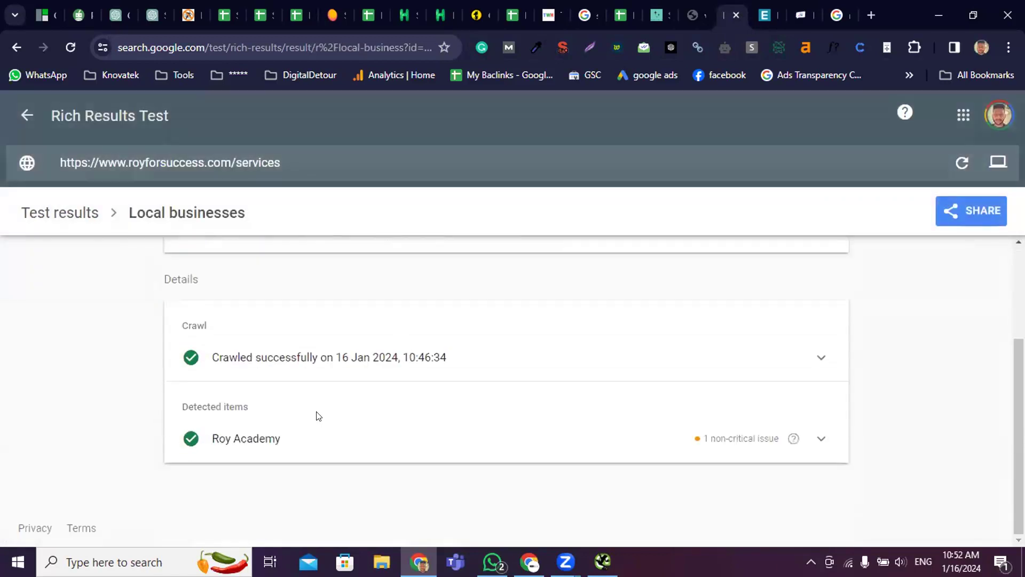
{"action": "left_click", "coordinate": [570, 439]}
{"action": "scroll", "coordinate": [567, 437], "scroll_direction": "down", "scroll_amount": 3}
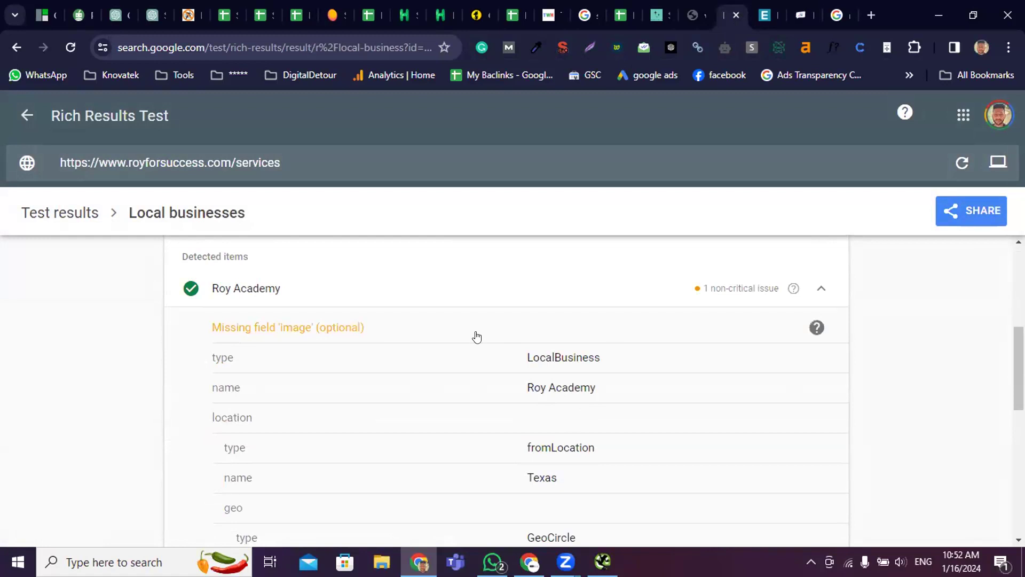
{"action": "scroll", "coordinate": [538, 356], "scroll_direction": "up", "scroll_amount": 6}
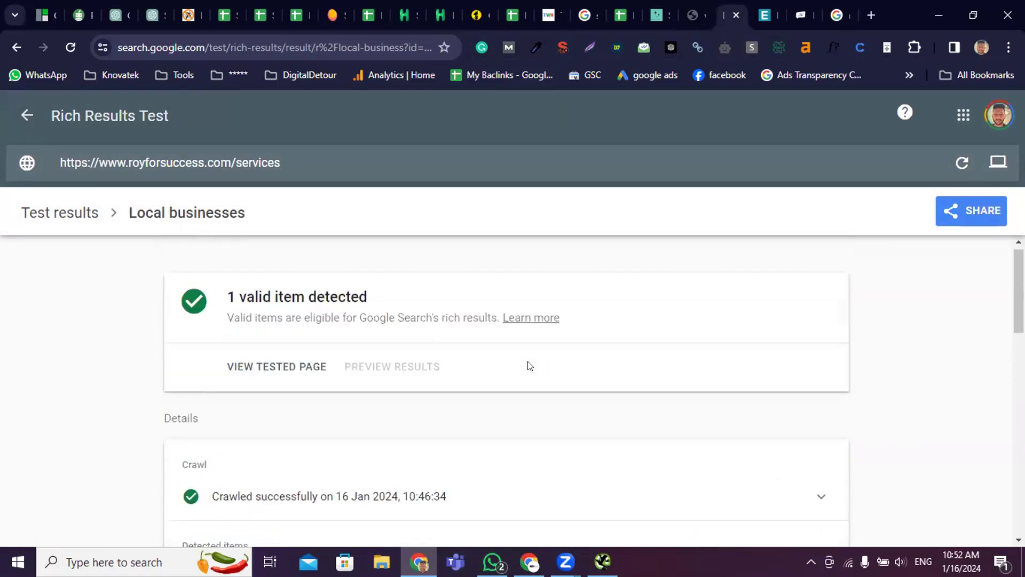
{"action": "left_click", "coordinate": [26, 115]}
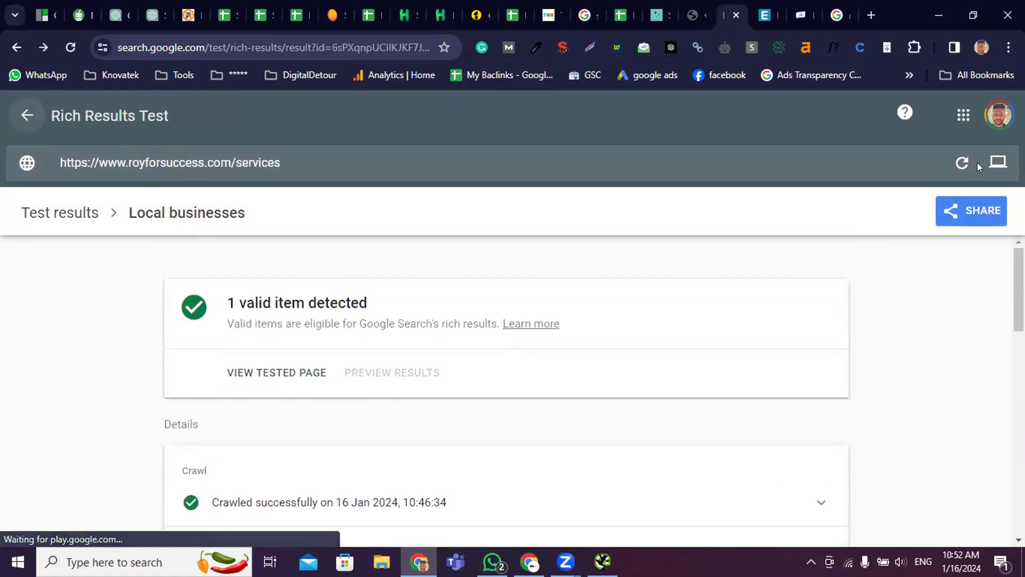
Revisit EasySchema's FAQ Page generator, then switch to WhatsApp and expand the EducationalOrganization schema message for the Roy Academy IT professionals page
{"action": "left_click", "coordinate": [771, 16]}
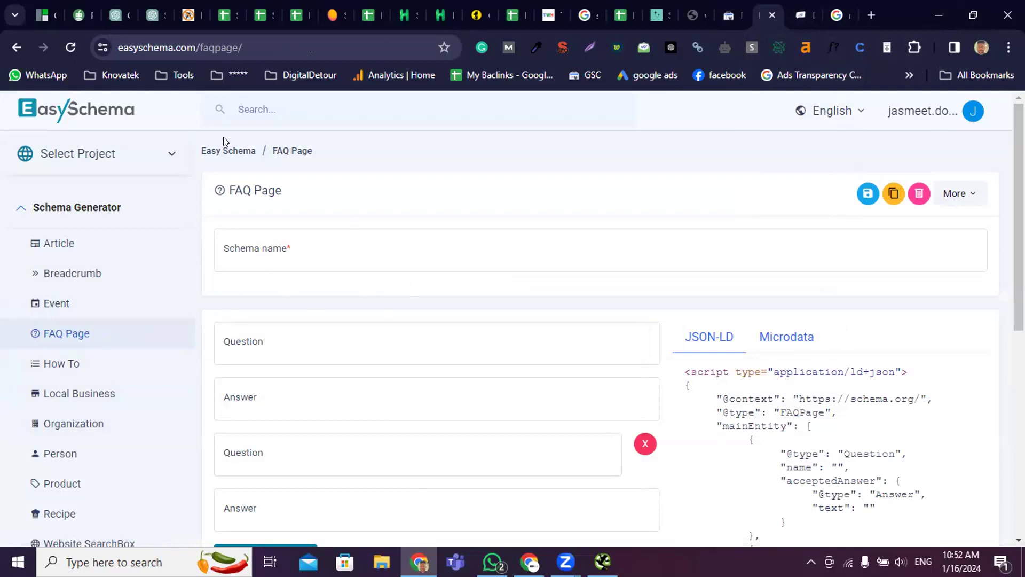
{"action": "key", "text": "alt+Tab"}
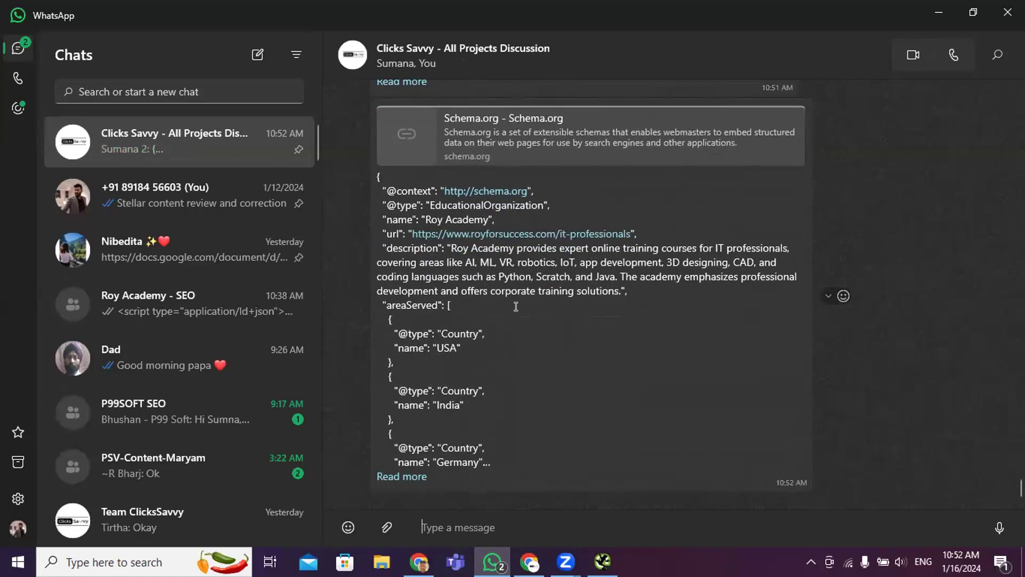
{"action": "left_click", "coordinate": [402, 476]}
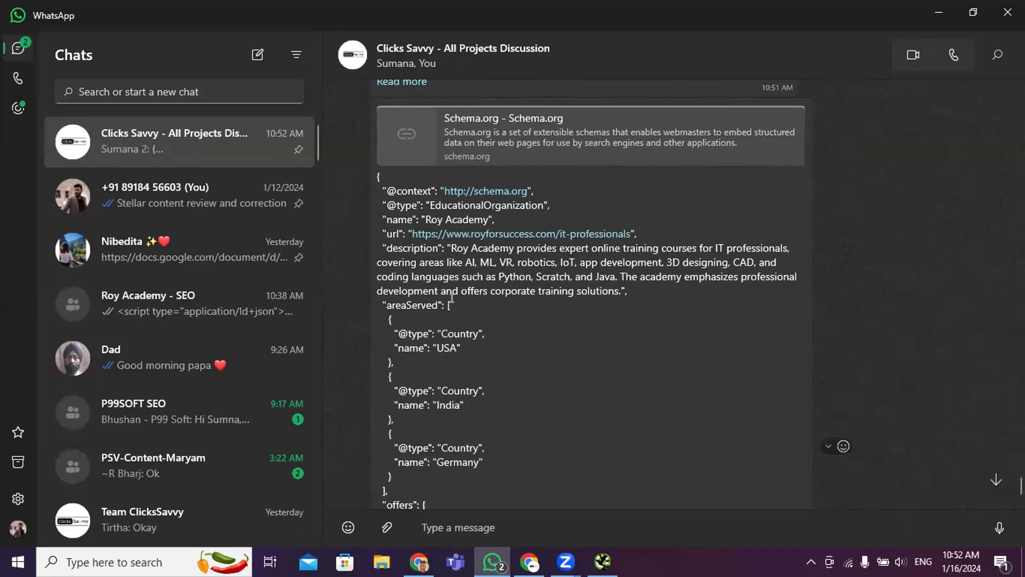
Find the EducationalOrganization schema message for the students page and forward it to the Roy Academy - SEO group
{"action": "scroll", "coordinate": [503, 368], "scroll_direction": "down", "scroll_amount": 3}
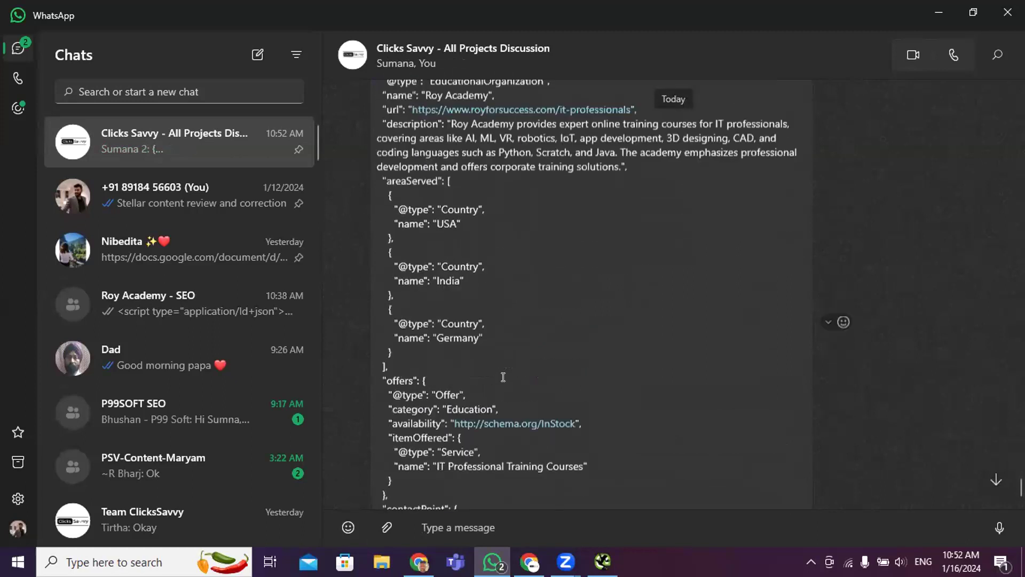
{"action": "scroll", "coordinate": [503, 376], "scroll_direction": "up", "scroll_amount": 5}
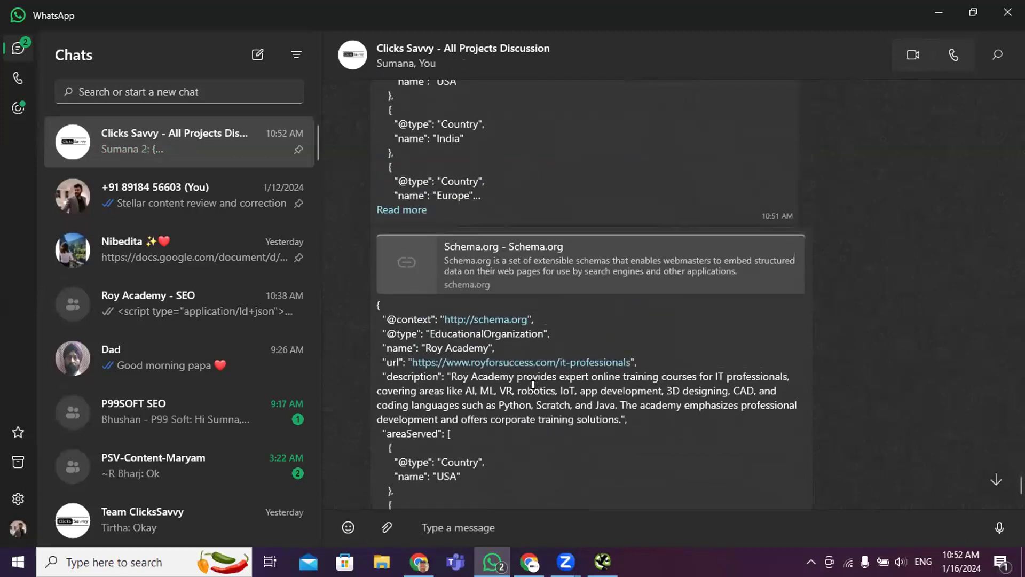
{"action": "scroll", "coordinate": [532, 384], "scroll_direction": "up", "scroll_amount": 4}
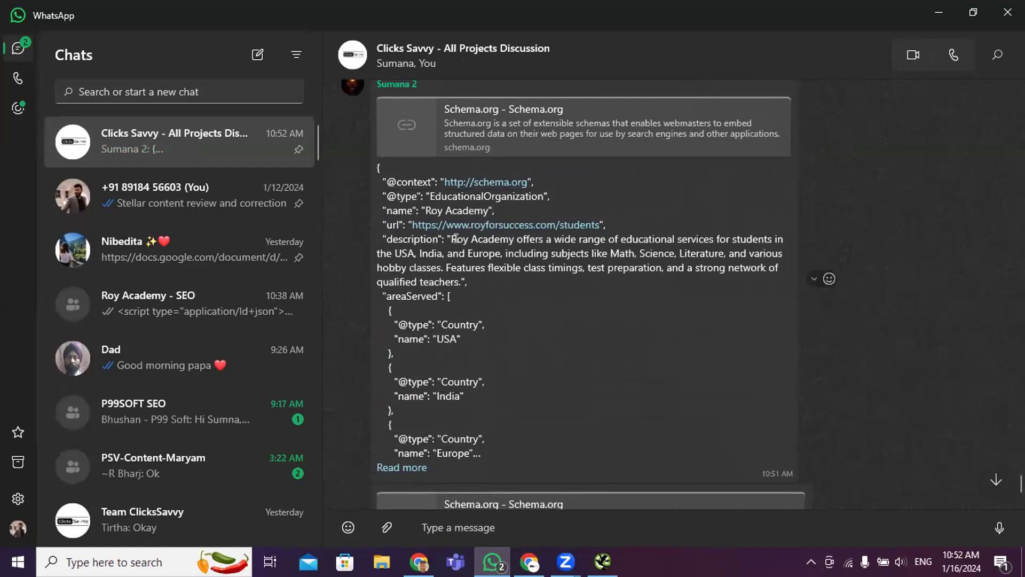
{"action": "scroll", "coordinate": [534, 286], "scroll_direction": "up", "scroll_amount": 1}
{"action": "scroll", "coordinate": [561, 200], "scroll_direction": "down", "scroll_amount": 1}
{"action": "right_click", "coordinate": [688, 337]}
{"action": "left_click", "coordinate": [751, 185]}
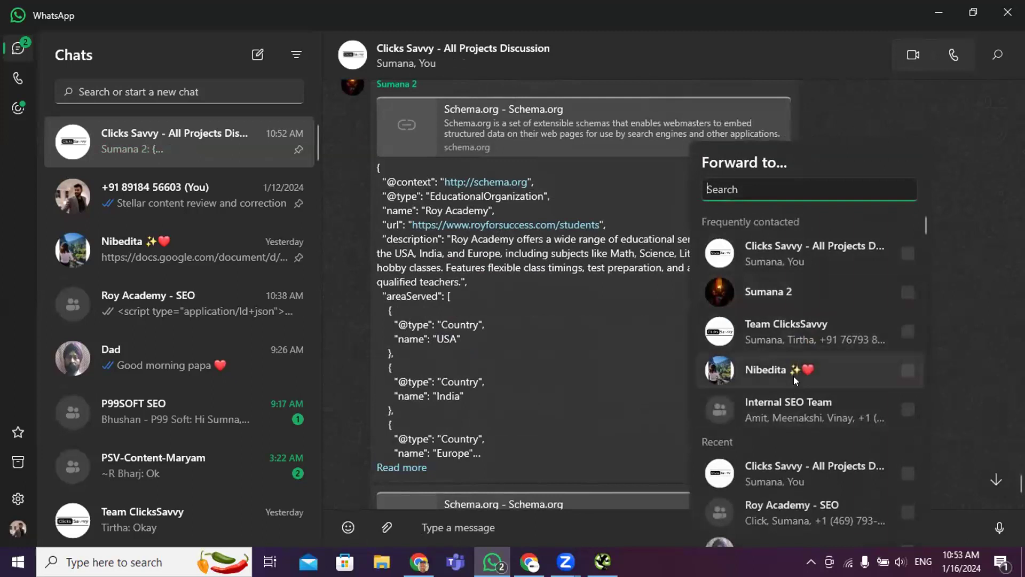
{"action": "left_click", "coordinate": [815, 512]}
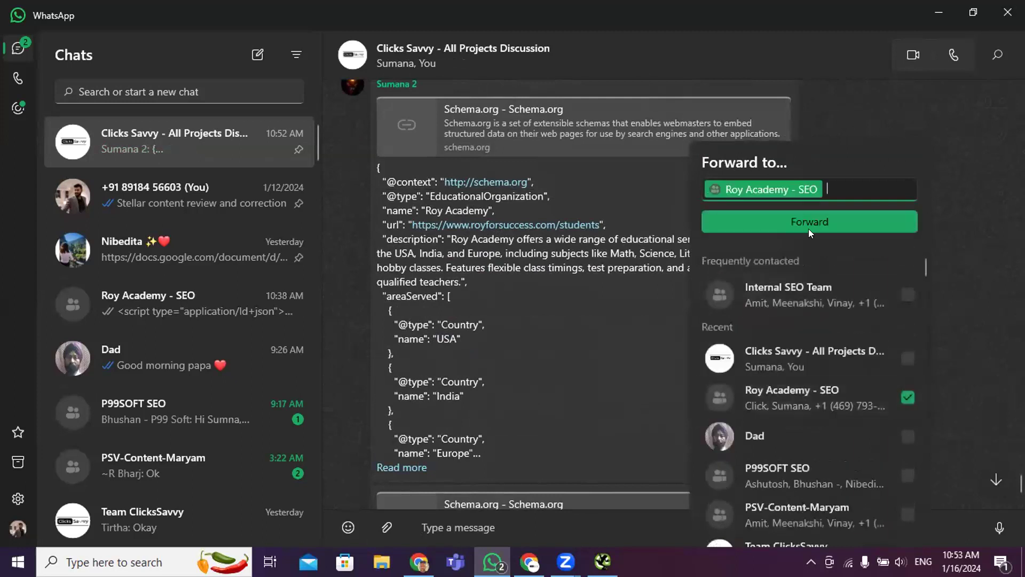
{"action": "left_click", "coordinate": [808, 229]}
Return to the Clicks Savvy group chat and forward the IT professionals schema message to the Roy Academy - SEO group
{"action": "key", "text": "ctrl+shift+Tab"}
{"action": "key", "text": "ctrl+shift+Tab"}
{"action": "key", "text": "ctrl+shift+Tab"}
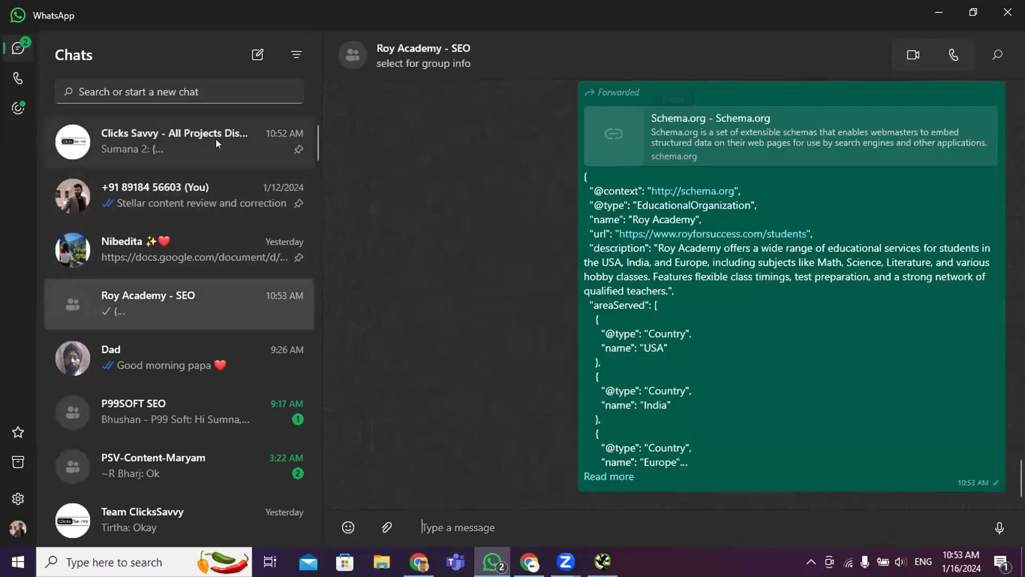
{"action": "right_click", "coordinate": [630, 355]}
{"action": "left_click", "coordinate": [720, 212]}
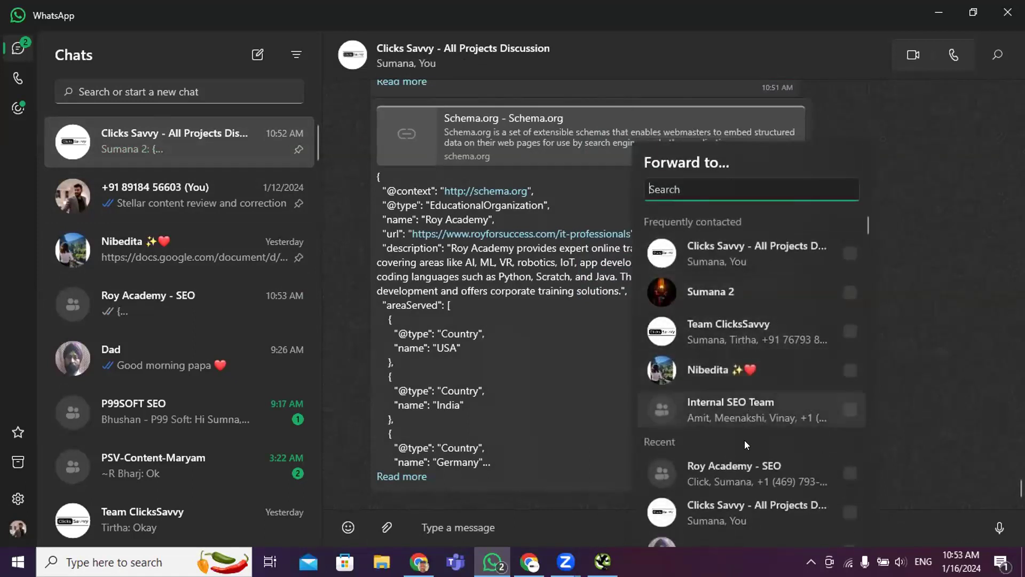
{"action": "left_click", "coordinate": [745, 461]}
{"action": "left_click", "coordinate": [757, 229]}
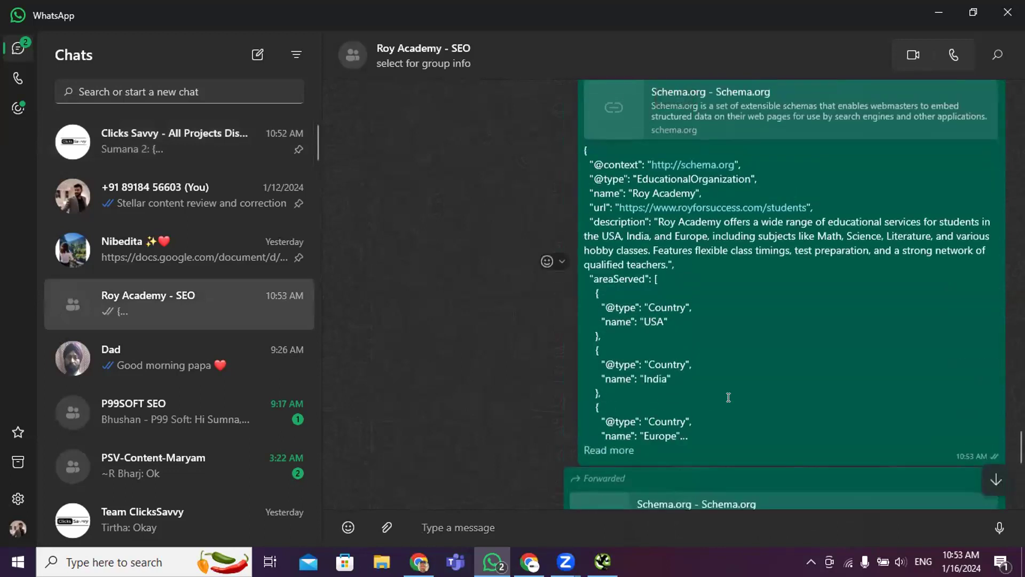
Expand the forwarded IT professionals schema in the Roy Academy - SEO chat, review the messages above it, and minimize WhatsApp
{"action": "scroll", "coordinate": [728, 397], "scroll_direction": "down", "scroll_amount": 6}
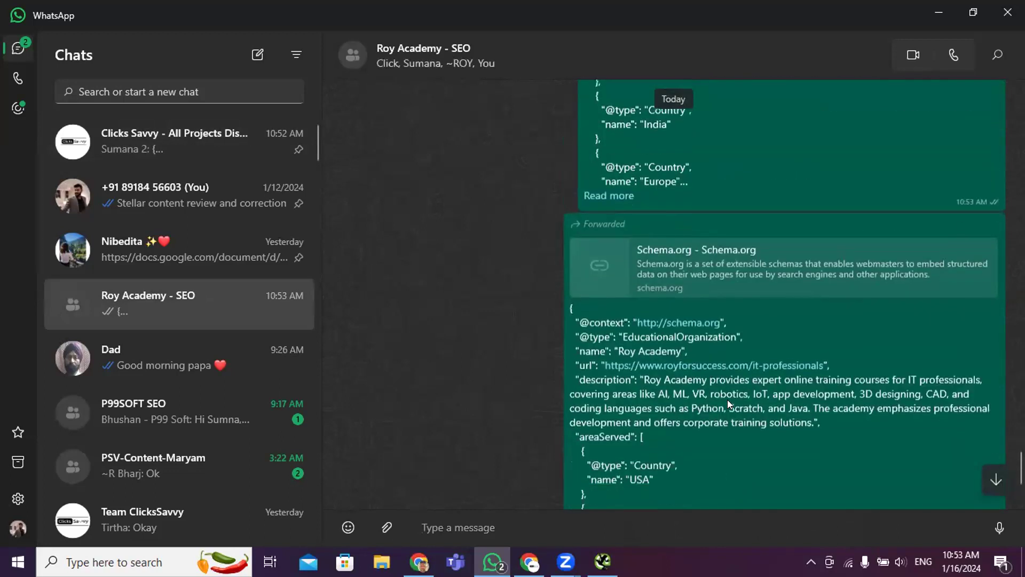
{"action": "left_click", "coordinate": [592, 475]}
{"action": "scroll", "coordinate": [728, 429], "scroll_direction": "down", "scroll_amount": 5}
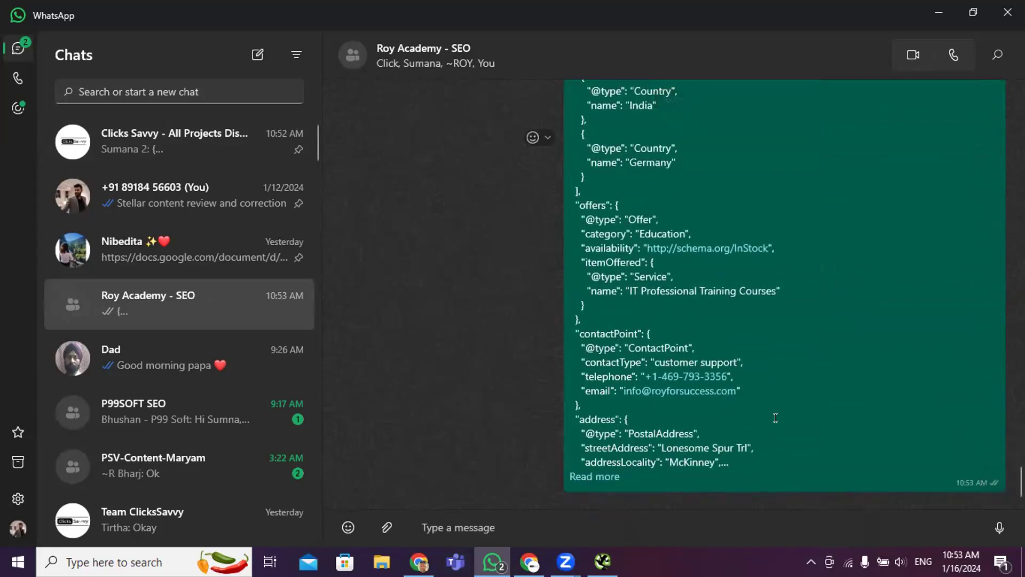
{"action": "left_click", "coordinate": [594, 476]}
{"action": "scroll", "coordinate": [768, 424], "scroll_direction": "up", "scroll_amount": 4}
{"action": "scroll", "coordinate": [768, 424], "scroll_direction": "up", "scroll_amount": 4}
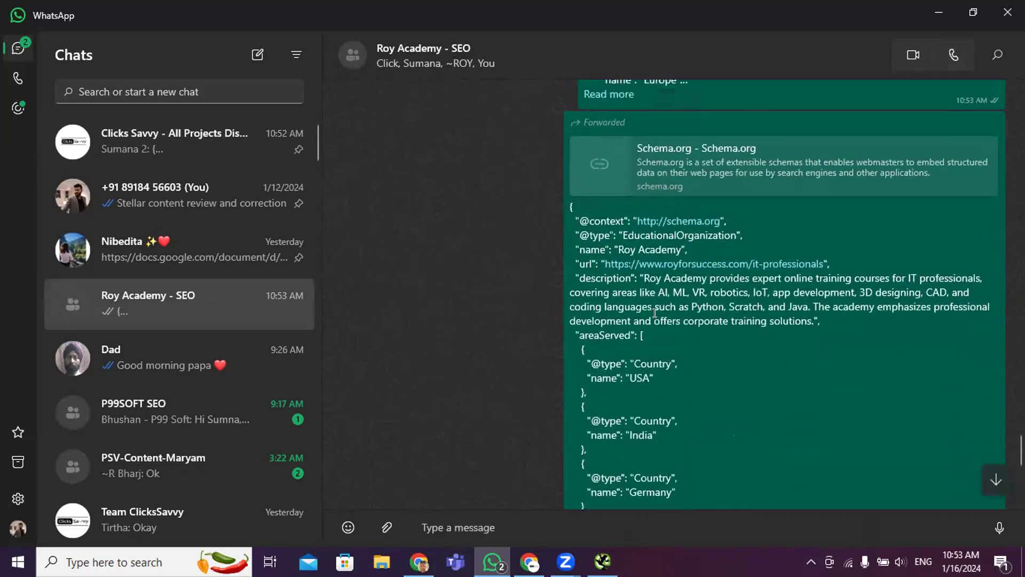
{"action": "scroll", "coordinate": [710, 358], "scroll_direction": "up", "scroll_amount": 8}
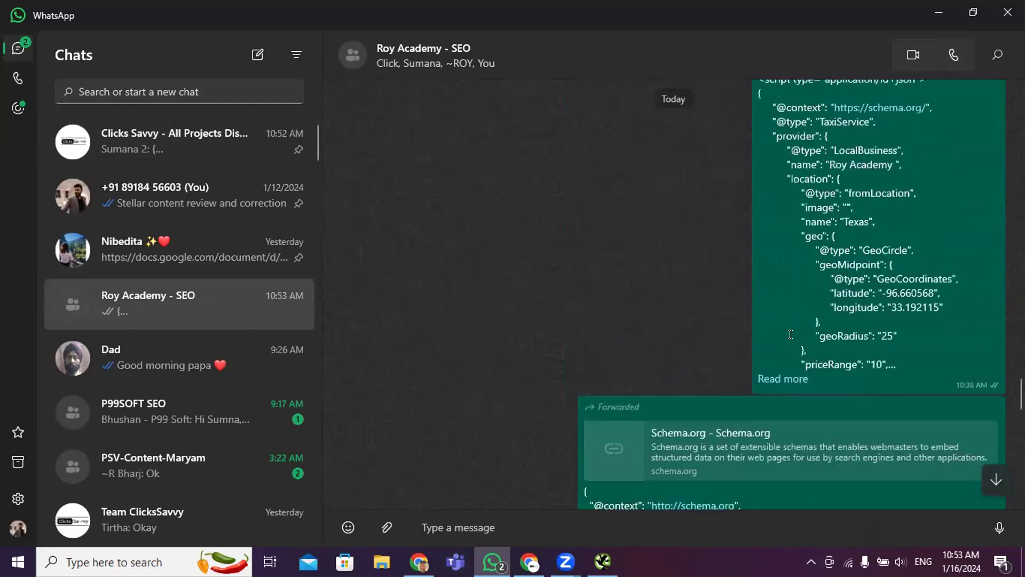
{"action": "left_click", "coordinate": [941, 7]}
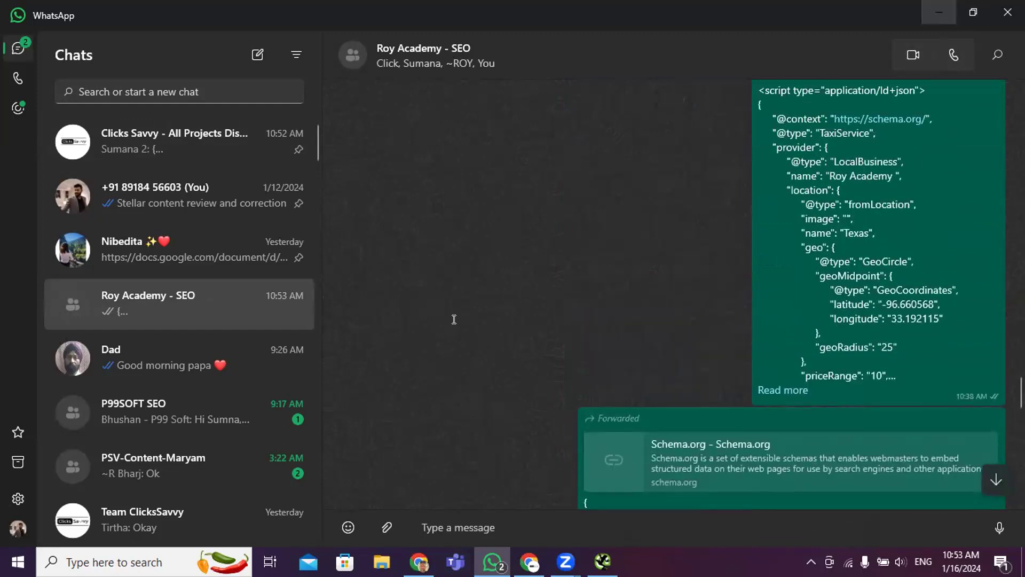
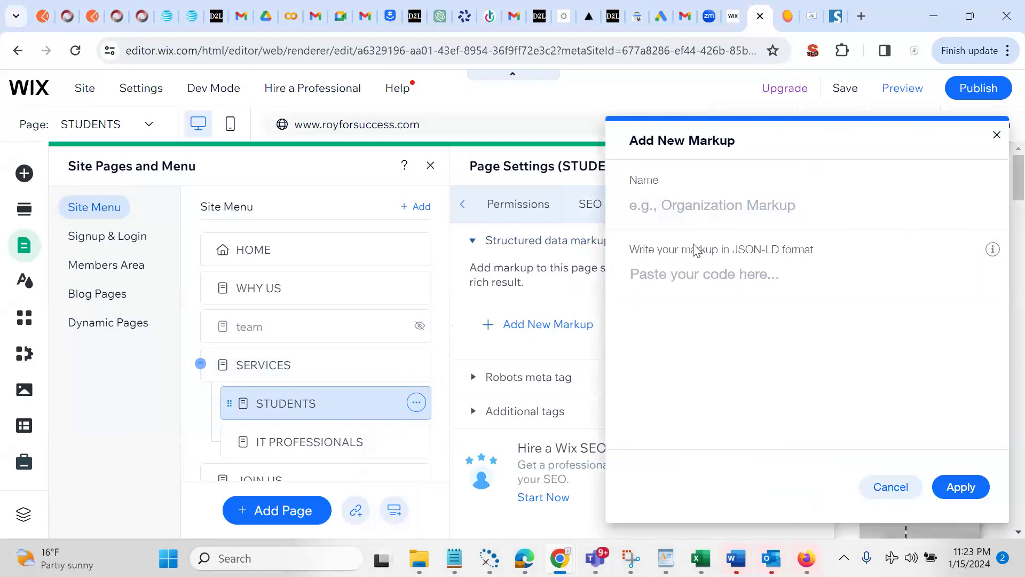
{"action": "left_click", "coordinate": [717, 211]}
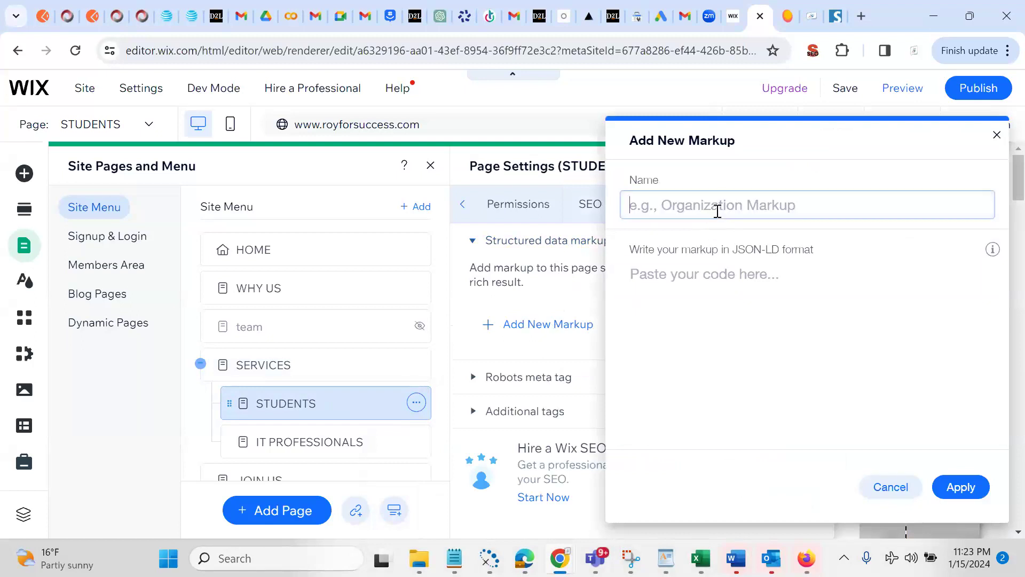
{"action": "type", "text": "Student"}
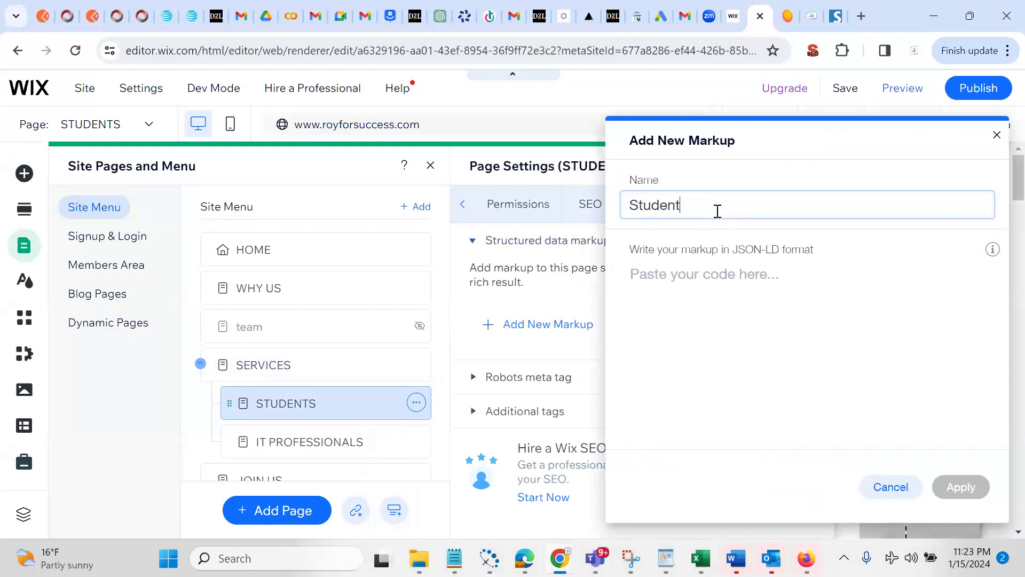
{"action": "key", "text": "BackSpace"}
{"action": "key", "text": "BackSpace"}
{"action": "key", "text": "BackSpace"}
{"action": "key", "text": "BackSpace"}
{"action": "key", "text": "BackSpace"}
{"action": "key", "text": "BackSpace"}
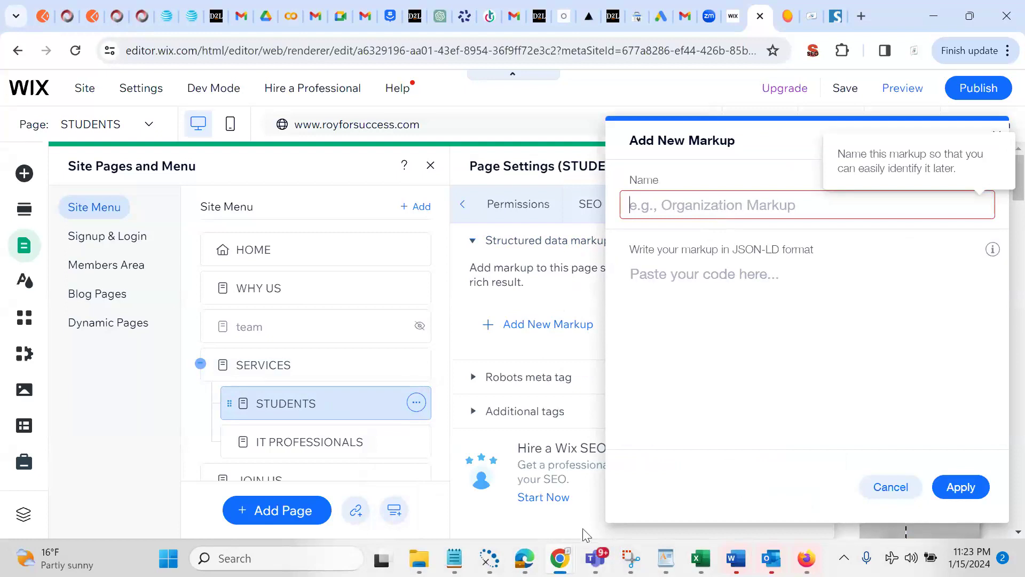
Switch to Notepad, copy the type EducationalOrganization from the students schema, and use it in Wix as the new markup's name
{"action": "mouse_move", "coordinate": [466, 543]}
{"action": "left_click", "coordinate": [506, 494]}
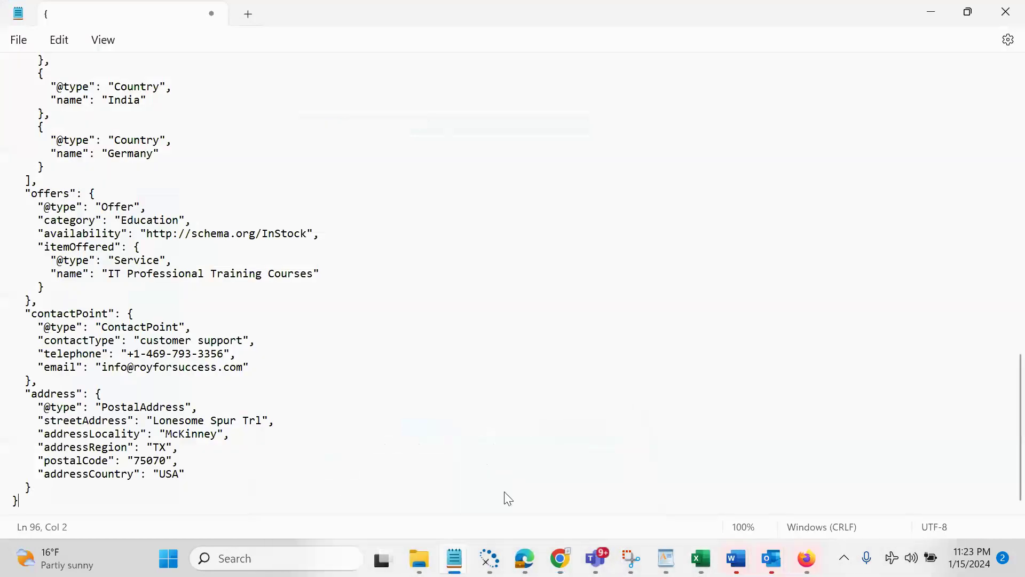
{"action": "key", "text": "Down"}
{"action": "key", "text": "Down"}
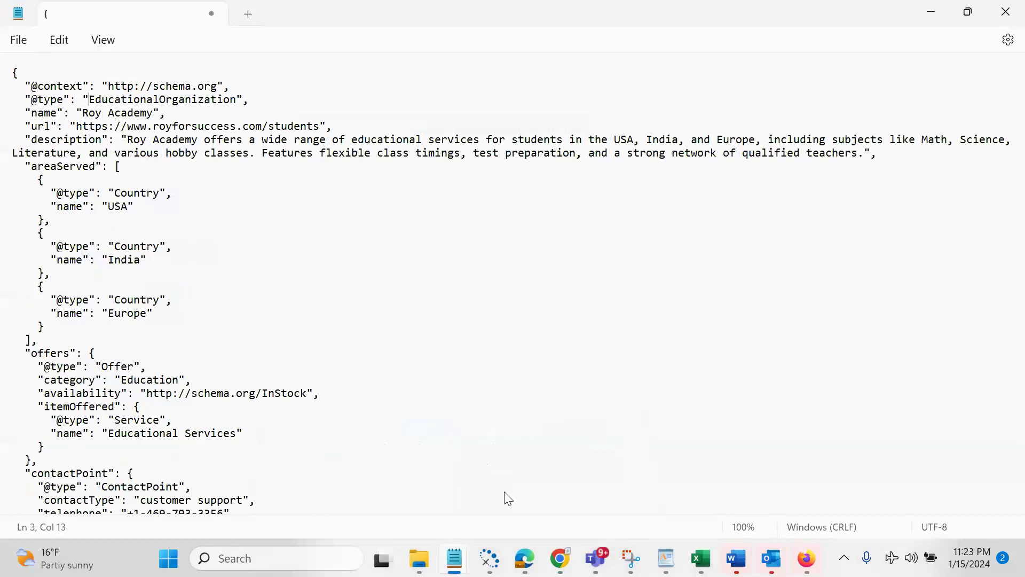
{"action": "key", "text": "shift+End"}
{"action": "key", "text": "shift+Left"}
{"action": "key", "text": "ctrl+c"}
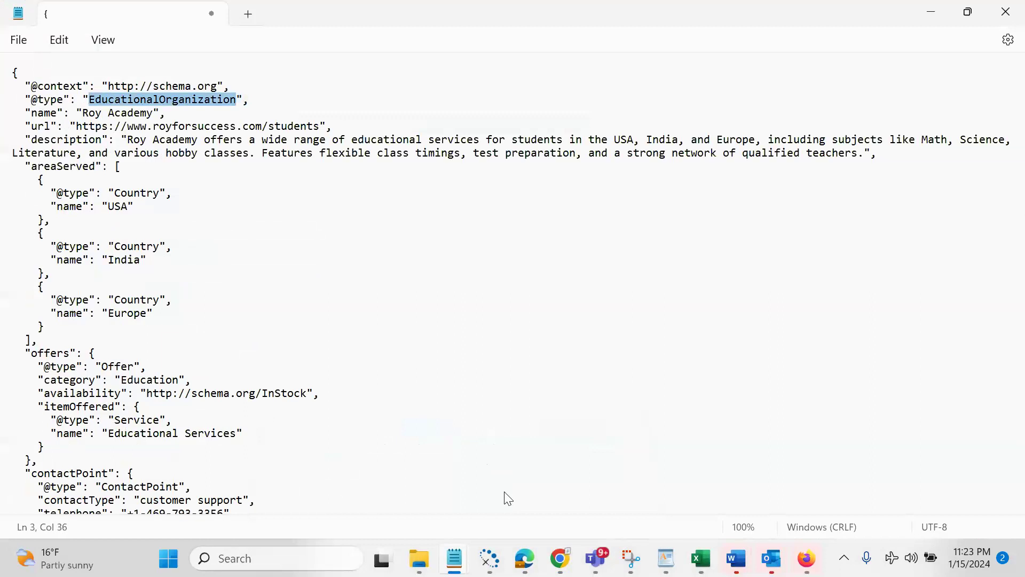
{"action": "key", "text": "alt+Tab"}
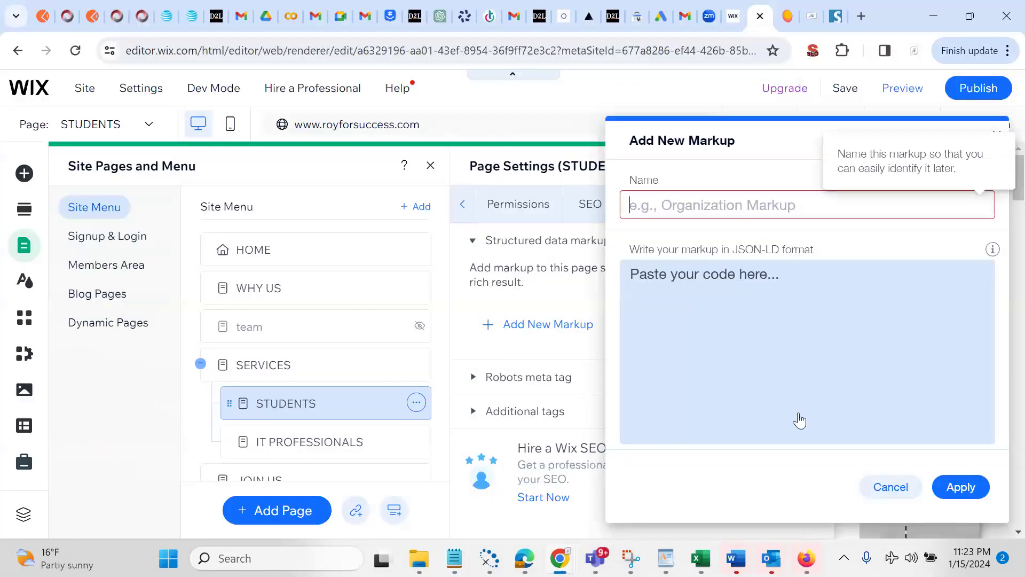
{"action": "key", "text": "ctrl+v"}
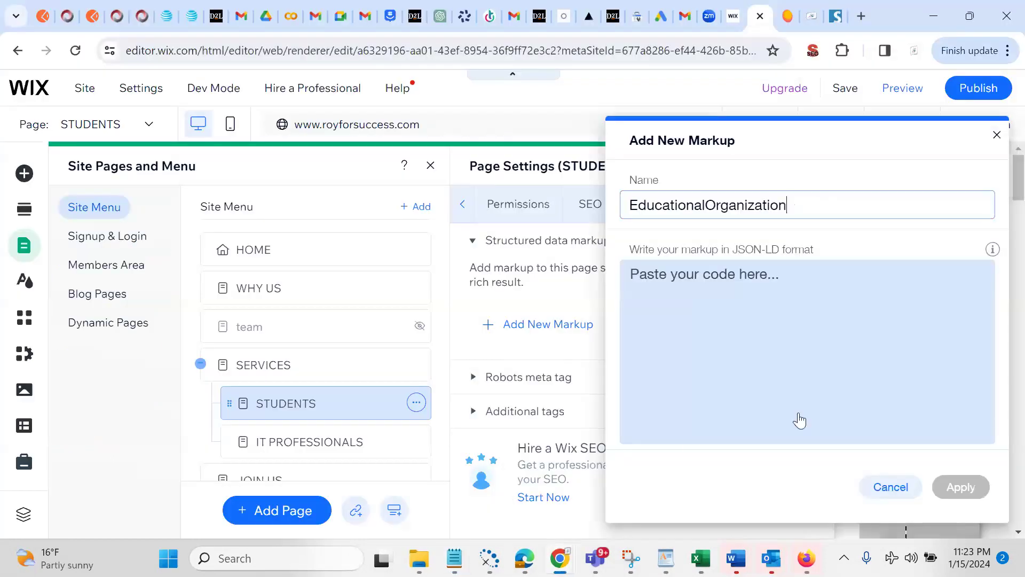
Copy the complete students schema block from Notepad into the STUDENTS page's markup code in Wix and apply the markup
{"action": "left_click", "coordinate": [765, 330]}
{"action": "key", "text": "alt+Tab"}
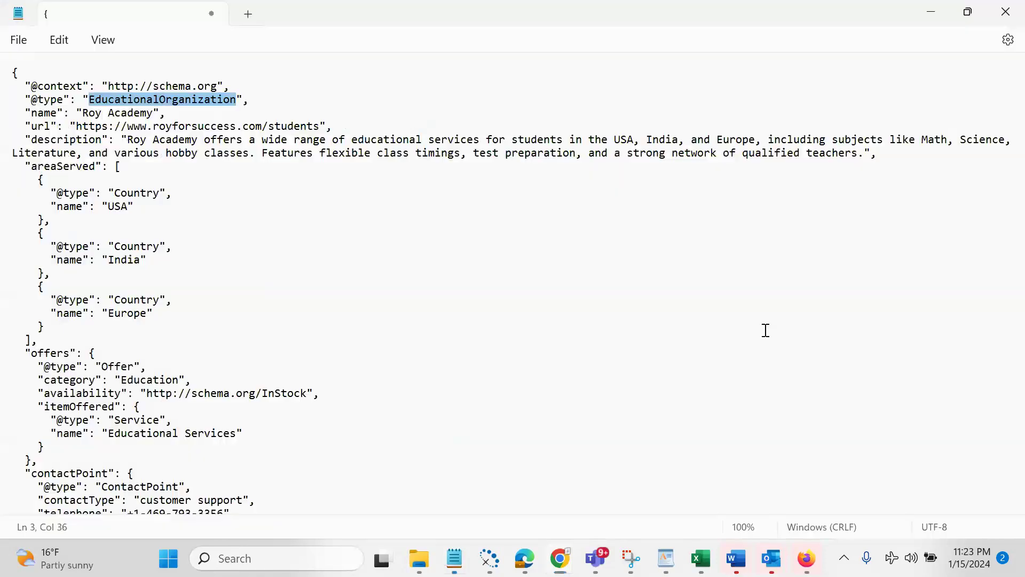
{"action": "left_click", "coordinate": [11, 74]}
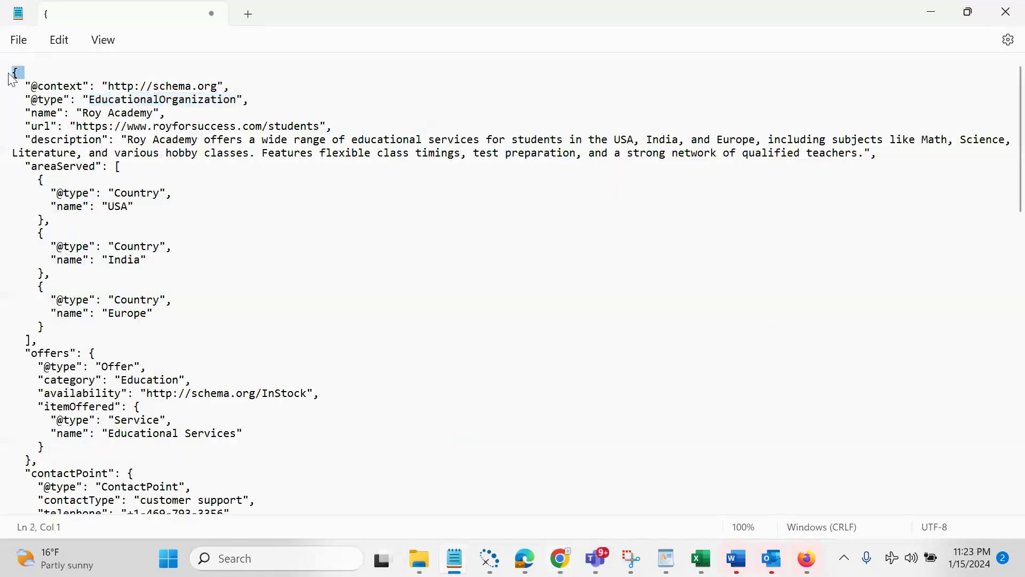
{"action": "key", "text": "shift+Down"}
{"action": "key", "text": "shift+Down"}
{"action": "key", "text": "shift+Down"}
{"action": "key", "text": "shift+Down"}
{"action": "key", "text": "shift+Down"}
{"action": "key", "text": "shift+Down"}
{"action": "key", "text": "shift+Down"}
{"action": "key", "text": "shift+Down"}
{"action": "key", "text": "shift+Down"}
{"action": "key", "text": "shift+Down"}
{"action": "key", "text": "shift+Down"}
{"action": "key", "text": "shift+Down"}
{"action": "key", "text": "shift+Down"}
{"action": "key", "text": "shift+Down"}
{"action": "key", "text": "shift+Down"}
{"action": "key", "text": "shift+Down"}
{"action": "key", "text": "shift+Down"}
{"action": "key", "text": "shift+Down"}
{"action": "key", "text": "shift+Down"}
{"action": "key", "text": "shift+Down"}
{"action": "key", "text": "shift+Down"}
{"action": "key", "text": "shift+Down"}
{"action": "key", "text": "shift+Down"}
{"action": "key", "text": "shift+Down"}
{"action": "key", "text": "shift+Down"}
{"action": "key", "text": "shift+Down"}
{"action": "key", "text": "shift+Down"}
{"action": "key", "text": "shift+Down"}
{"action": "key", "text": "shift+Down"}
{"action": "key", "text": "shift+Down"}
{"action": "key", "text": "shift+Down"}
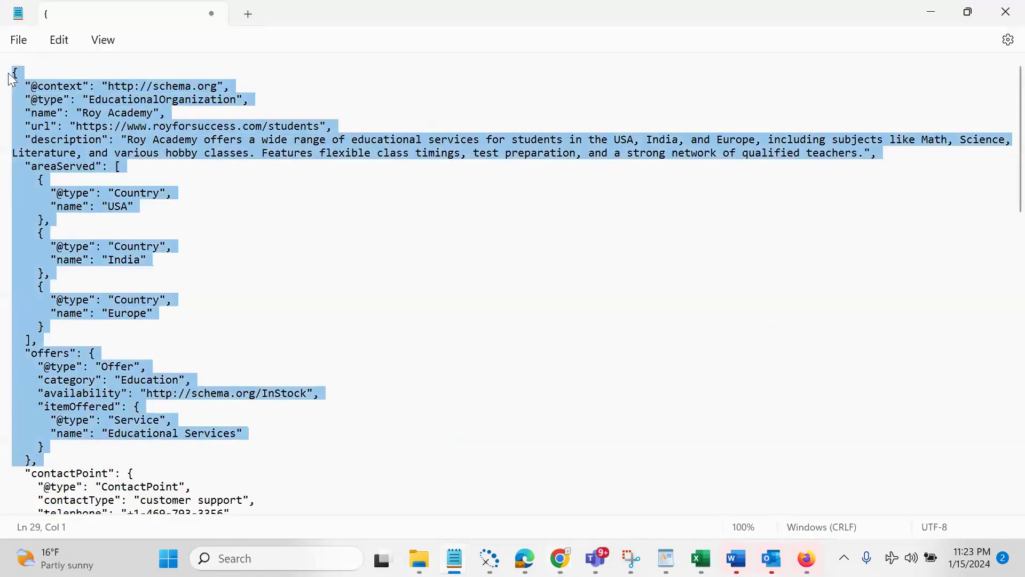
{"action": "key", "text": "shift+Up"}
{"action": "key", "text": "shift+Up"}
{"action": "key", "text": "shift+Up"}
{"action": "key", "text": "shift+Up"}
{"action": "key", "text": "shift+Up"}
{"action": "key", "text": "shift+Up"}
{"action": "key", "text": "shift+Up"}
{"action": "key", "text": "shift+Up"}
{"action": "key", "text": "shift+Up"}
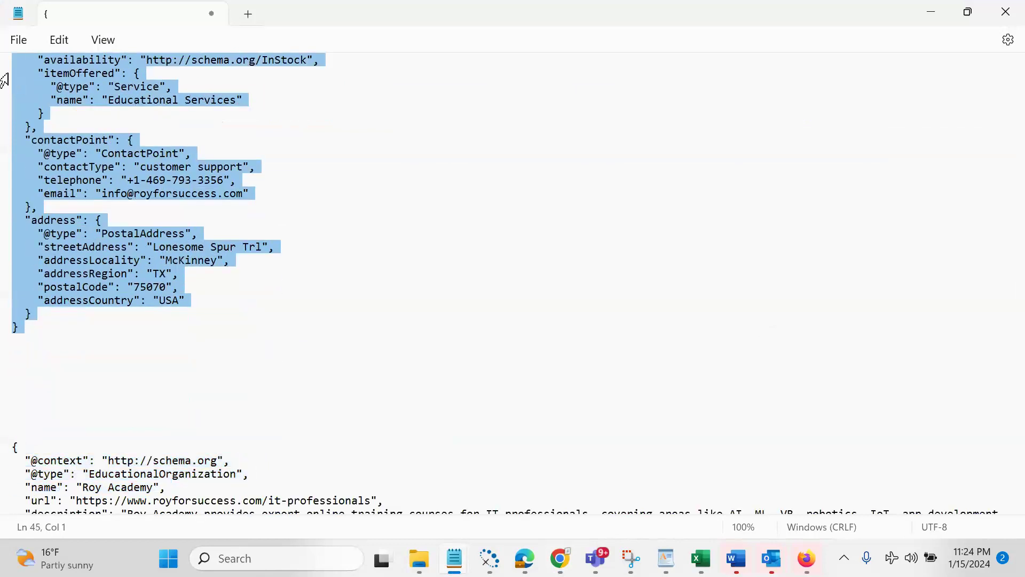
{"action": "key", "text": "alt+Tab"}
{"action": "key", "text": "ctrl+v"}
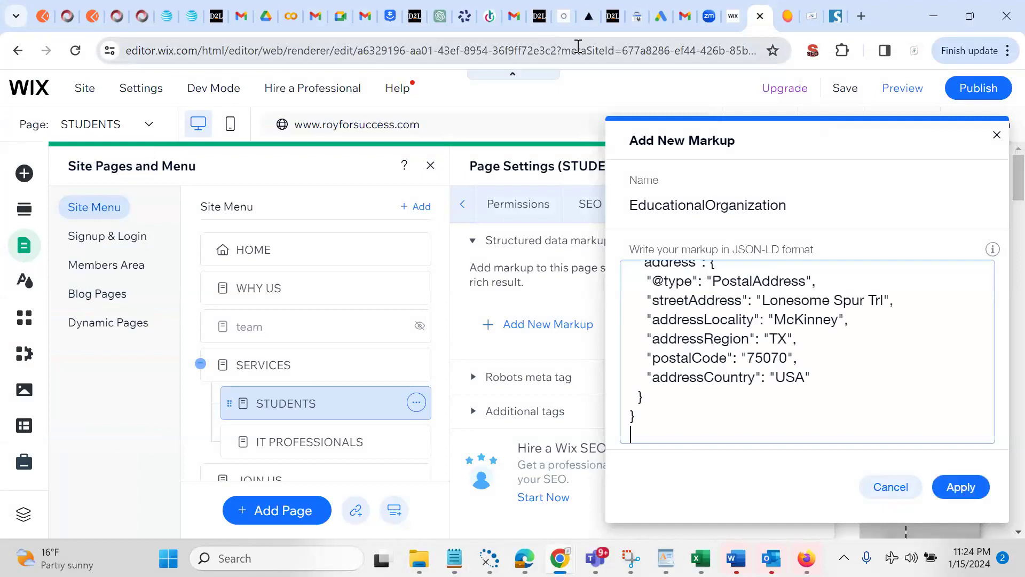
{"action": "left_click", "coordinate": [961, 487]}
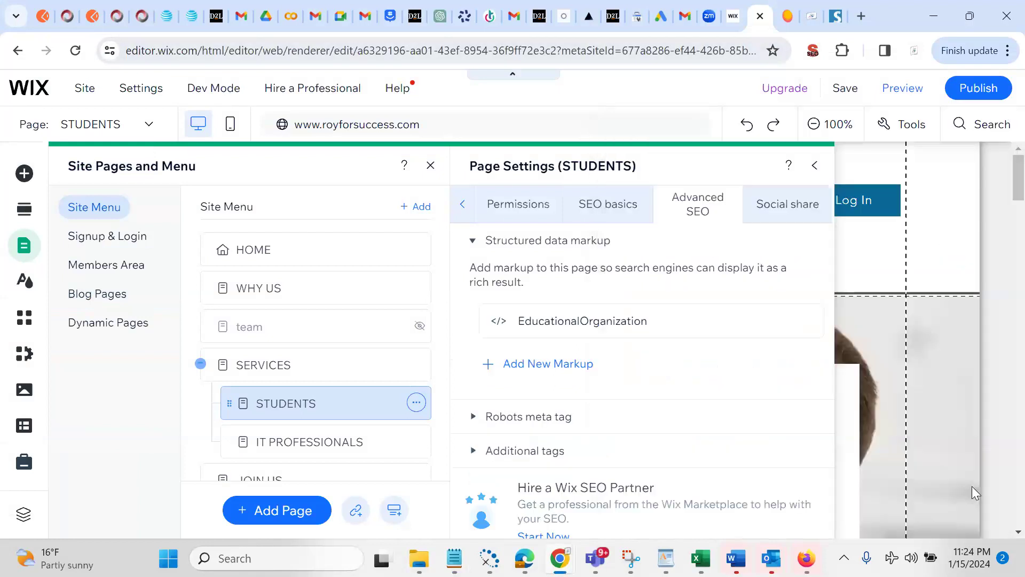
Open the advanced SEO settings of the IT PROFESSIONALS page and start a new structured data markup
{"action": "left_click", "coordinate": [352, 443]}
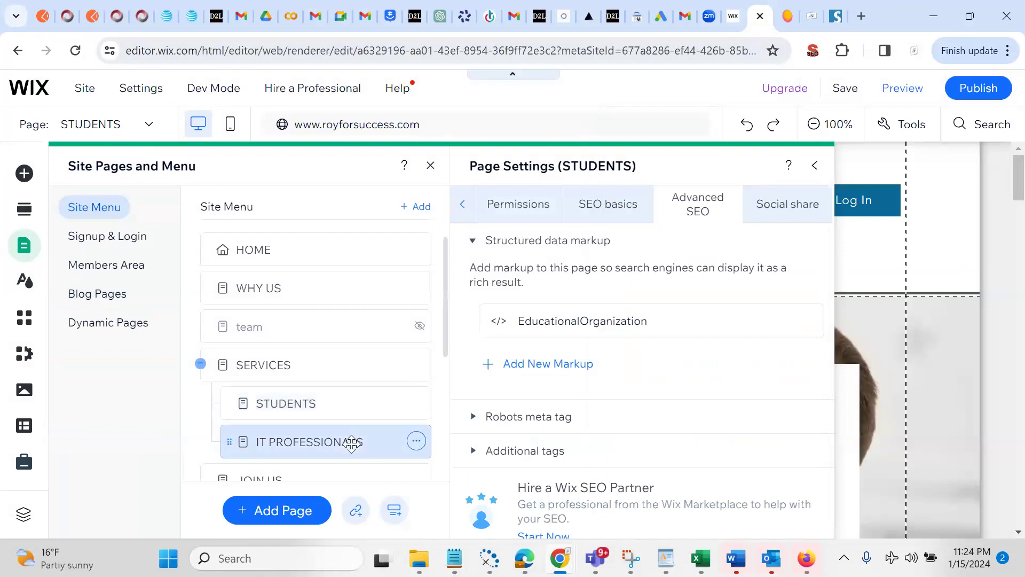
{"action": "left_click", "coordinate": [417, 441]}
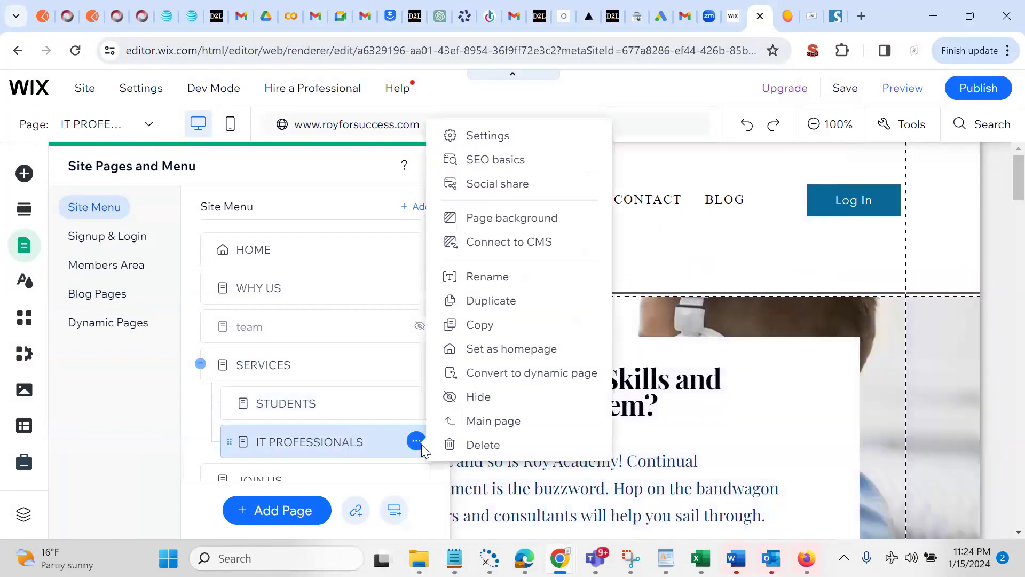
{"action": "left_click", "coordinate": [525, 161]}
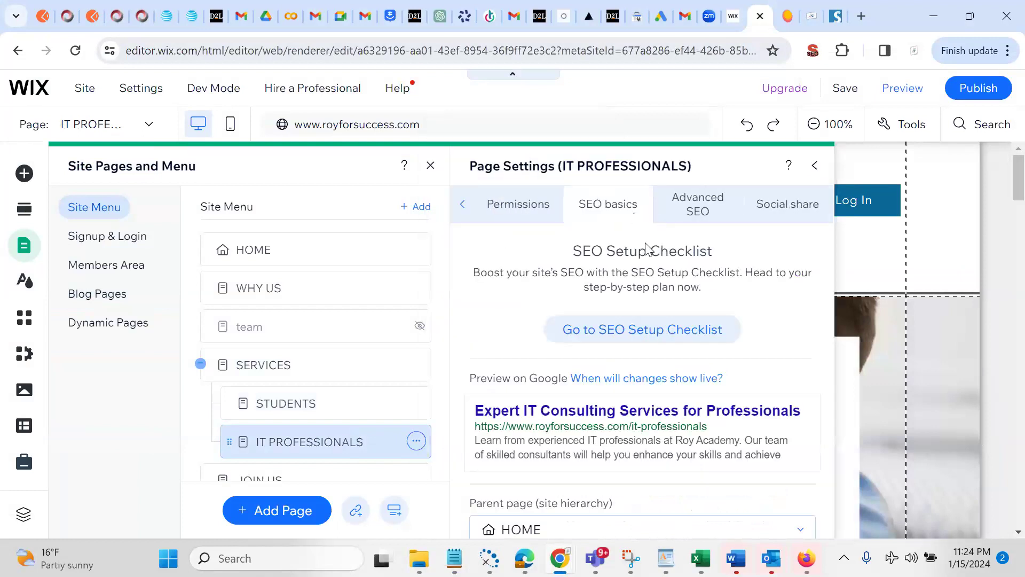
{"action": "left_click", "coordinate": [696, 209]}
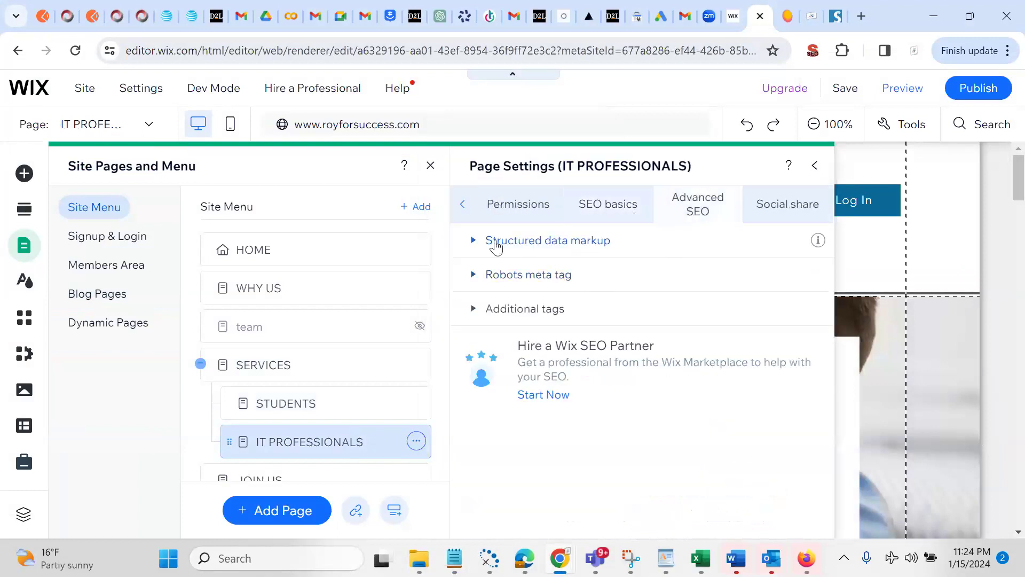
{"action": "left_click", "coordinate": [484, 241]}
{"action": "left_click", "coordinate": [559, 326]}
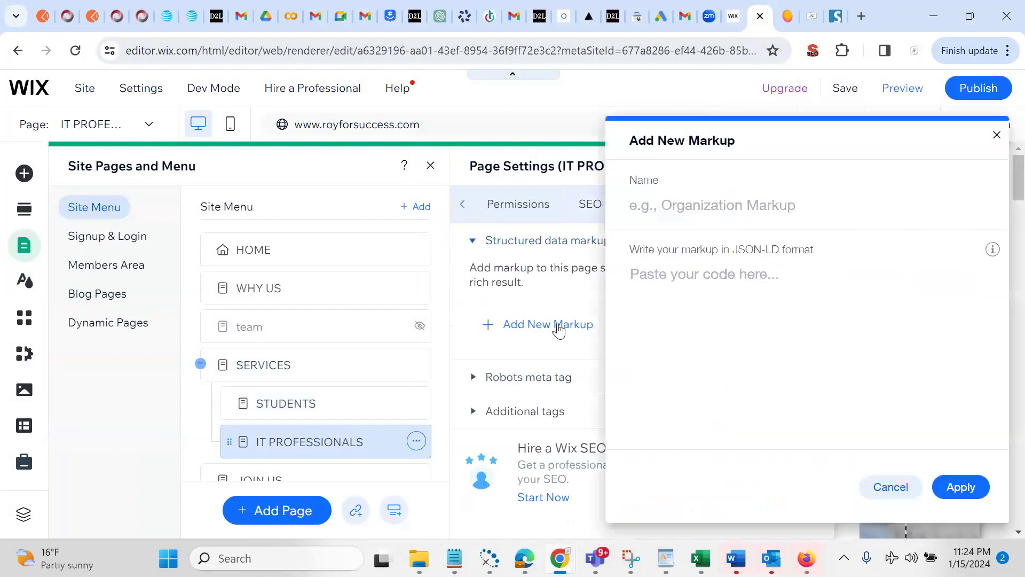
Copy the type EducationalOrganization from the IT professionals schema in Notepad and use it as the new markup's name in Wix
{"action": "left_click", "coordinate": [696, 208]}
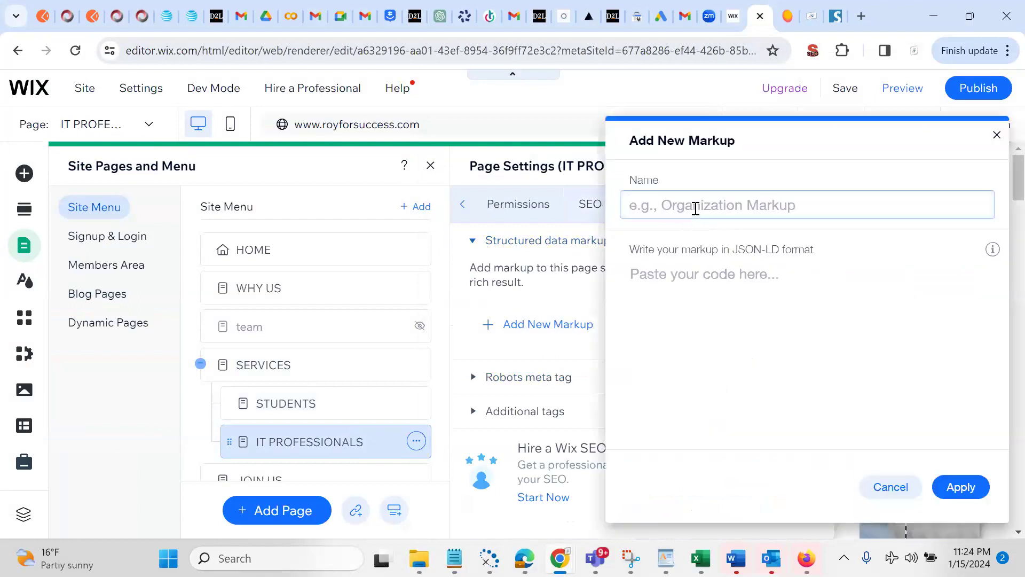
{"action": "key", "text": "alt+Tab"}
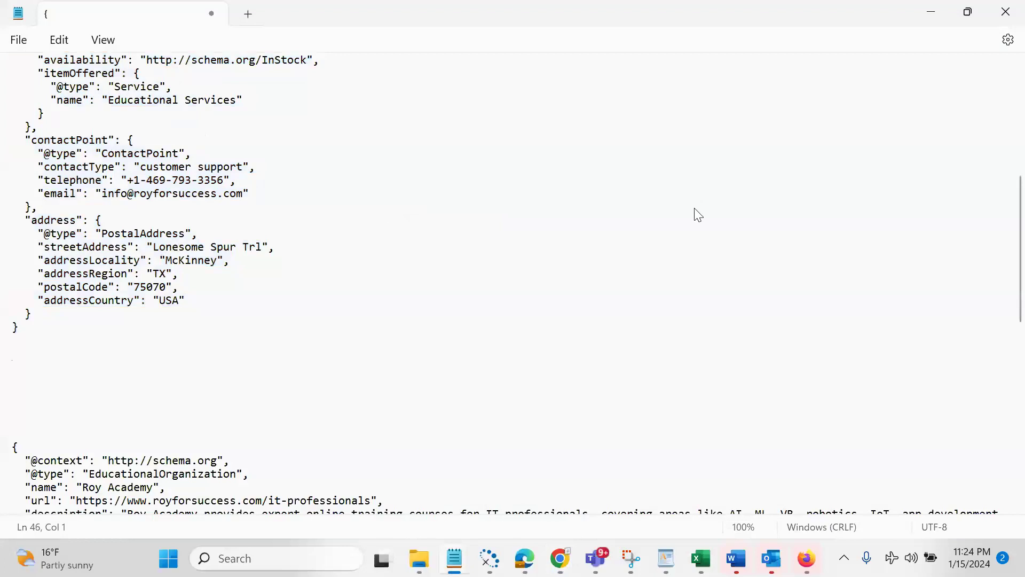
{"action": "key", "text": "Down"}
{"action": "key", "text": "shift+Right"}
{"action": "key", "text": "shift+Right"}
{"action": "key", "text": "shift+Right"}
{"action": "key", "text": "shift+Right"}
{"action": "key", "text": "shift+Right"}
{"action": "key", "text": "shift+Right"}
{"action": "key", "text": "shift+Right"}
{"action": "key", "text": "shift+Right"}
{"action": "key", "text": "shift+Right"}
{"action": "key", "text": "shift+Right"}
{"action": "key", "text": "shift+Right"}
{"action": "key", "text": "shift+Right"}
{"action": "key", "text": "shift+Right"}
{"action": "key", "text": "shift+Right"}
{"action": "key", "text": "shift+Right"}
{"action": "key", "text": "shift+Right"}
{"action": "key", "text": "shift+Right"}
{"action": "key", "text": "shift+Right"}
{"action": "key", "text": "shift+Right"}
{"action": "key", "text": "shift+Right"}
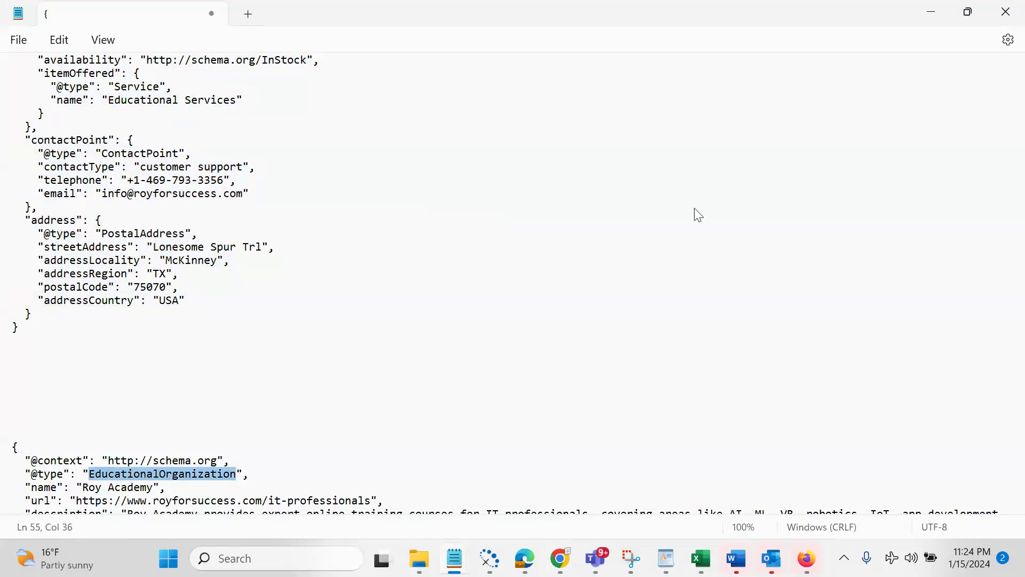
{"action": "key", "text": "alt+Tab"}
{"action": "key", "text": "ctrl+v"}
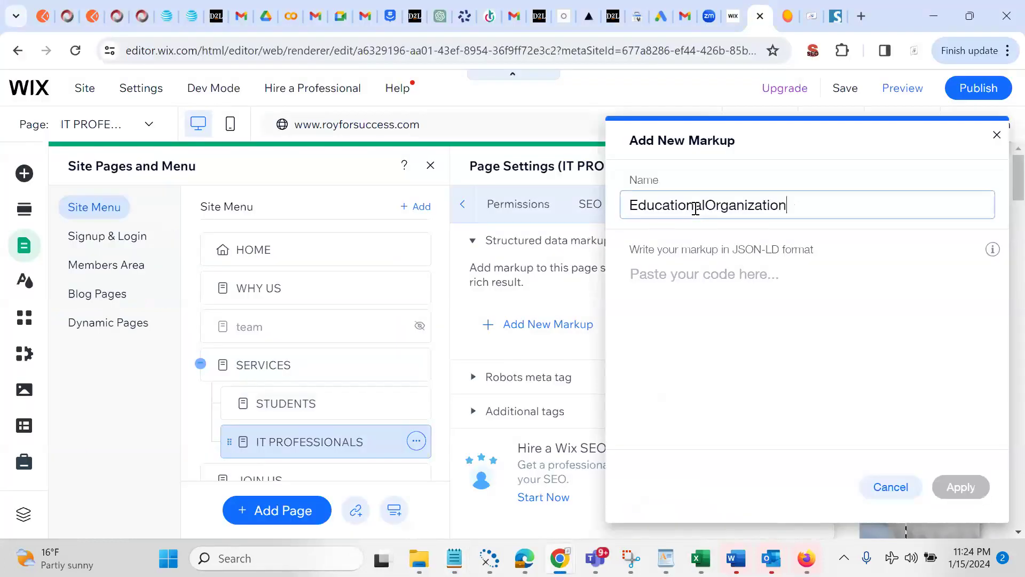
Copy the complete IT professionals schema block from Notepad into the markup code of the IT PROFESSIONALS page in Wix and apply it
{"action": "key", "text": "alt+Tab"}
{"action": "key", "text": "Up"}
{"action": "key", "text": "Home"}
{"action": "key", "text": "shift+Down"}
{"action": "key", "text": "shift+Down"}
{"action": "key", "text": "shift+Down"}
{"action": "key", "text": "shift+Down"}
{"action": "key", "text": "shift+Down"}
{"action": "key", "text": "shift+Down"}
{"action": "key", "text": "shift+Down"}
{"action": "key", "text": "shift+Down"}
{"action": "key", "text": "shift+Down"}
{"action": "key", "text": "shift+Down"}
{"action": "key", "text": "shift+Down"}
{"action": "key", "text": "shift+Down"}
{"action": "key", "text": "shift+Down"}
{"action": "key", "text": "shift+Down"}
{"action": "key", "text": "shift+Down"}
{"action": "key", "text": "shift+Down"}
{"action": "key", "text": "shift+Down"}
{"action": "key", "text": "shift+Down"}
{"action": "key", "text": "shift+Down"}
{"action": "key", "text": "shift+Down"}
{"action": "key", "text": "shift+Down"}
{"action": "key", "text": "shift+Down"}
{"action": "key", "text": "shift+Down"}
{"action": "key", "text": "shift+Down"}
{"action": "key", "text": "shift+Down"}
{"action": "key", "text": "shift+Down"}
{"action": "key", "text": "shift+Down"}
{"action": "key", "text": "shift+Down"}
{"action": "key", "text": "shift+Down"}
{"action": "key", "text": "shift+Down"}
{"action": "key", "text": "shift+Down"}
{"action": "key", "text": "shift+Down"}
{"action": "key", "text": "shift+Down"}
{"action": "key", "text": "shift+Down"}
{"action": "key", "text": "shift+Down"}
{"action": "key", "text": "shift+Down"}
{"action": "key", "text": "shift+Down"}
{"action": "key", "text": "shift+Down"}
{"action": "key", "text": "shift+Down"}
{"action": "key", "text": "shift+Down"}
{"action": "key", "text": "shift+End"}
{"action": "key", "text": "ctrl+c"}
{"action": "key", "text": "alt+Tab"}
{"action": "key", "text": "ctrl+v"}
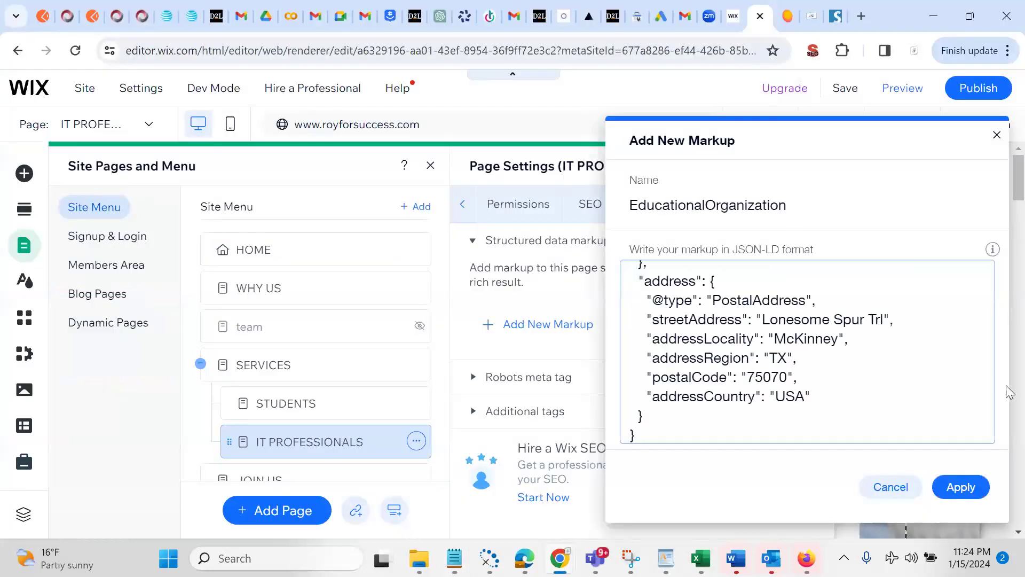
{"action": "left_click", "coordinate": [957, 486]}
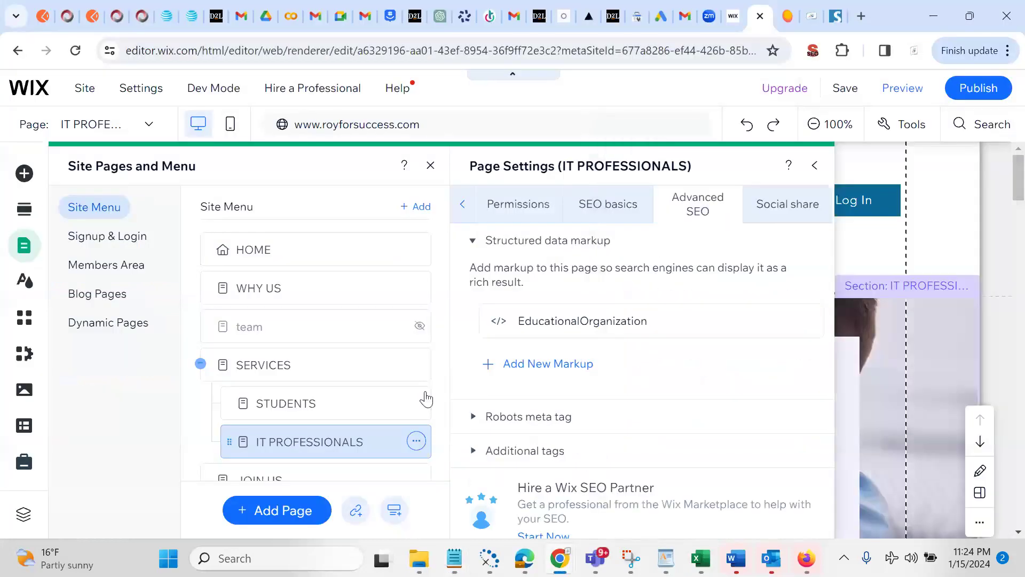
Inspect the existing Service Page Markup Structure Data in the SERVICES page's advanced SEO settings and close it without changes
{"action": "left_click", "coordinate": [291, 366]}
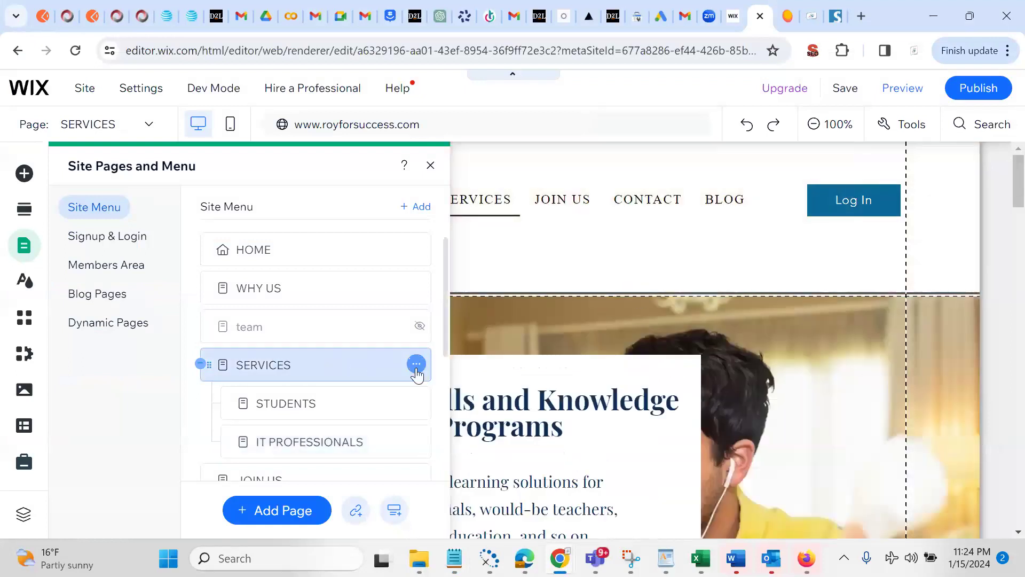
{"action": "left_click", "coordinate": [416, 366]}
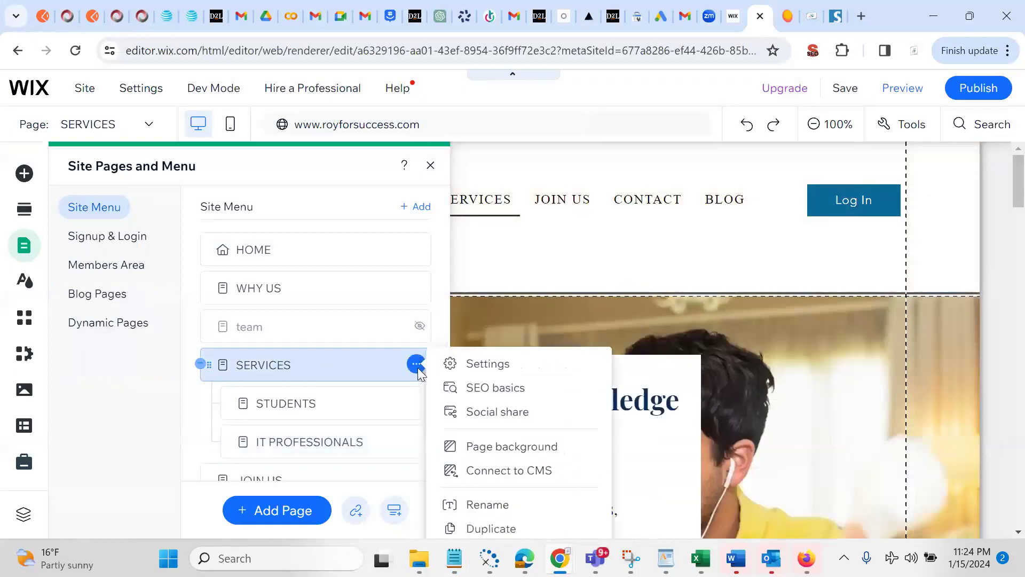
{"action": "left_click", "coordinate": [492, 389]}
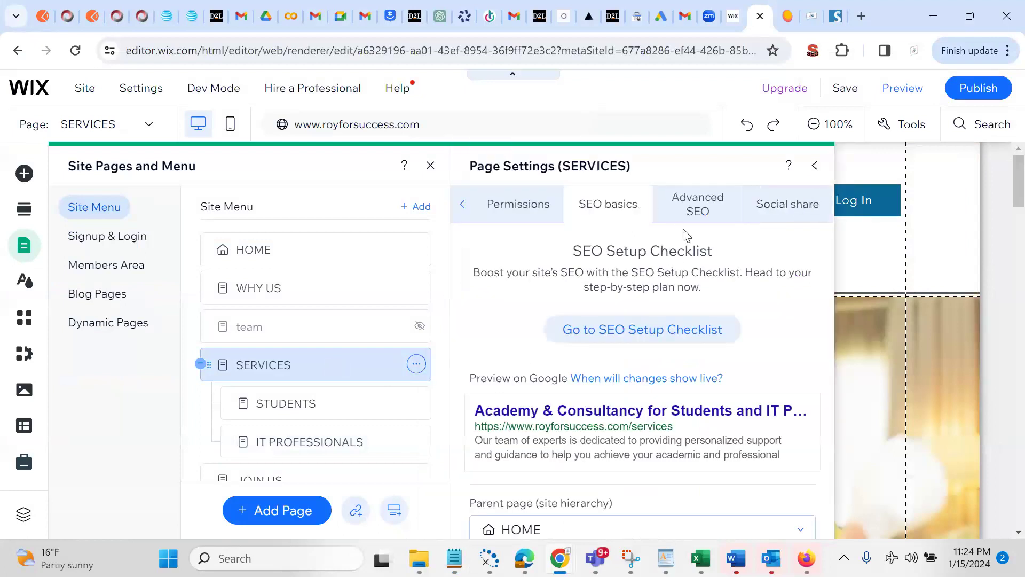
{"action": "left_click", "coordinate": [688, 214]}
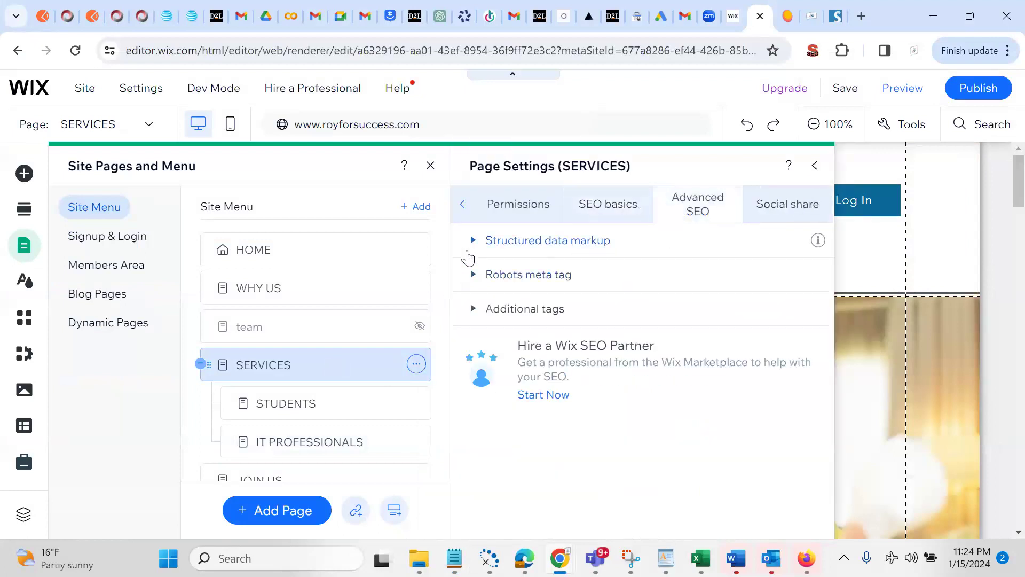
{"action": "left_click", "coordinate": [472, 243]}
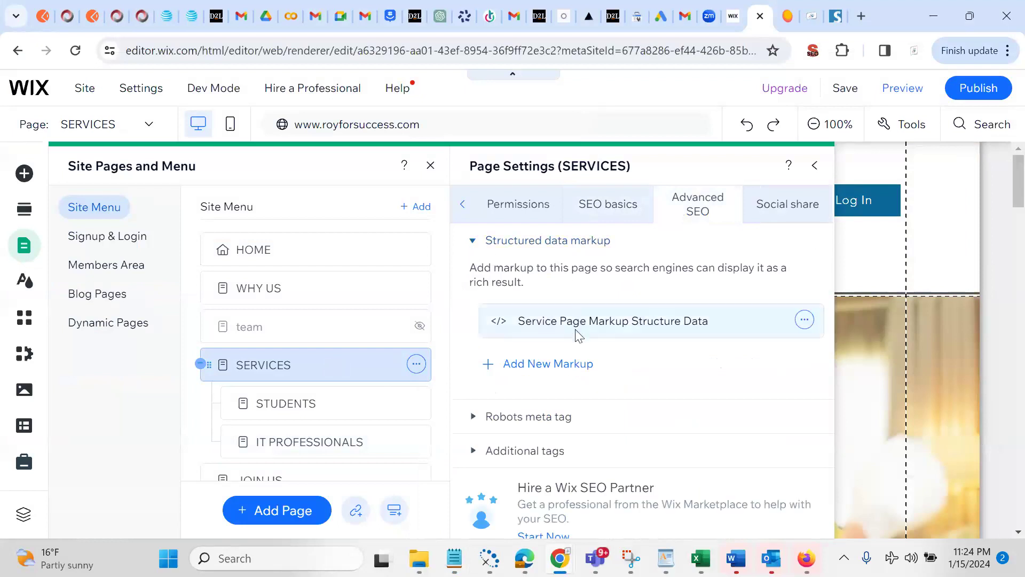
{"action": "left_click", "coordinate": [804, 320]}
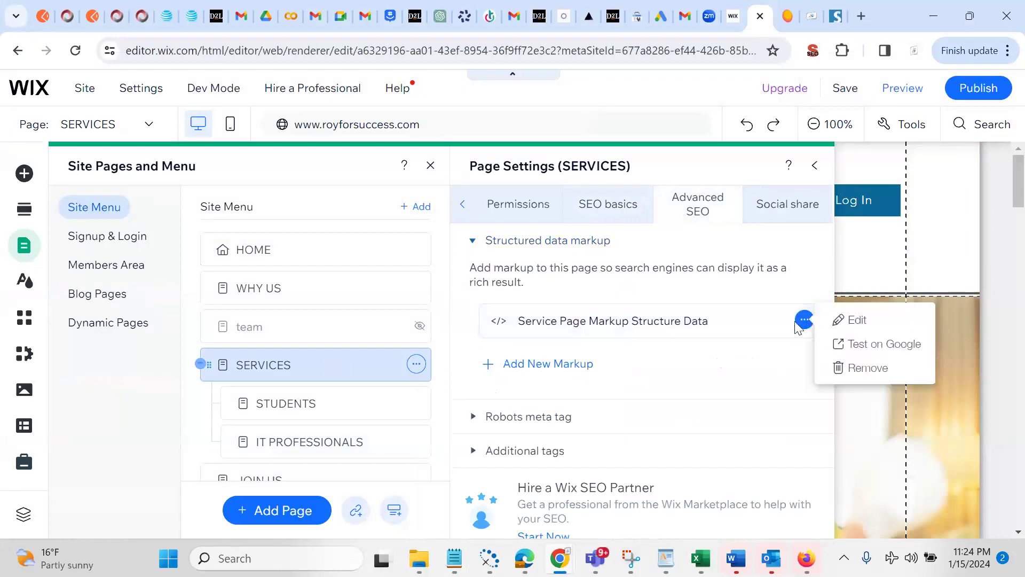
{"action": "left_click", "coordinate": [854, 320]}
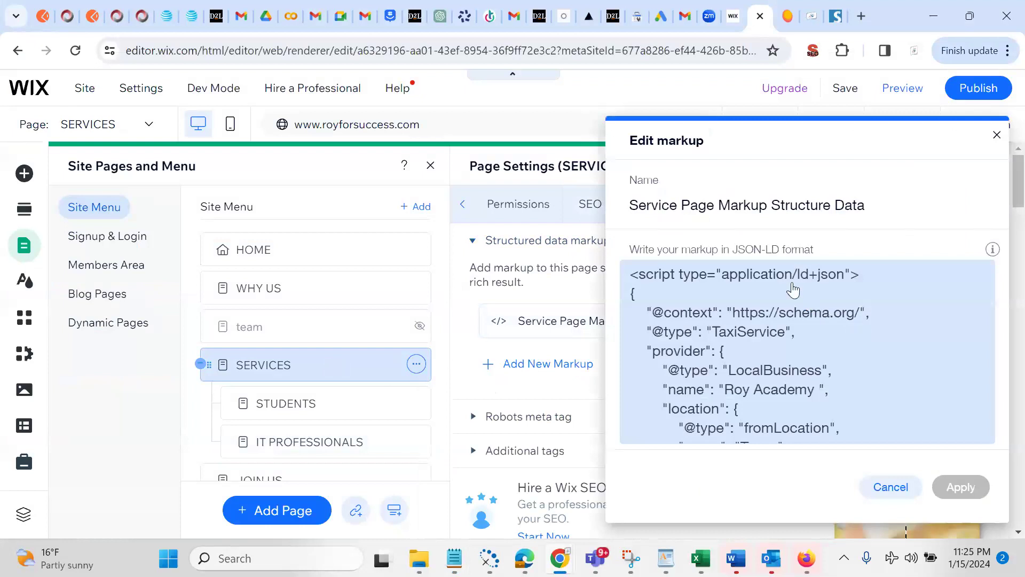
{"action": "left_click", "coordinate": [717, 205]}
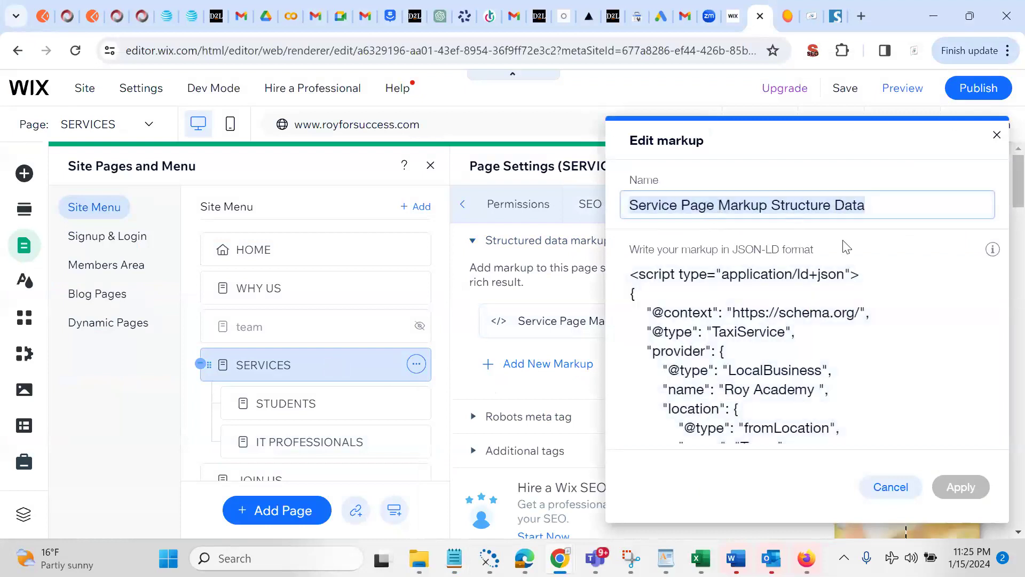
{"action": "left_click", "coordinate": [891, 487]}
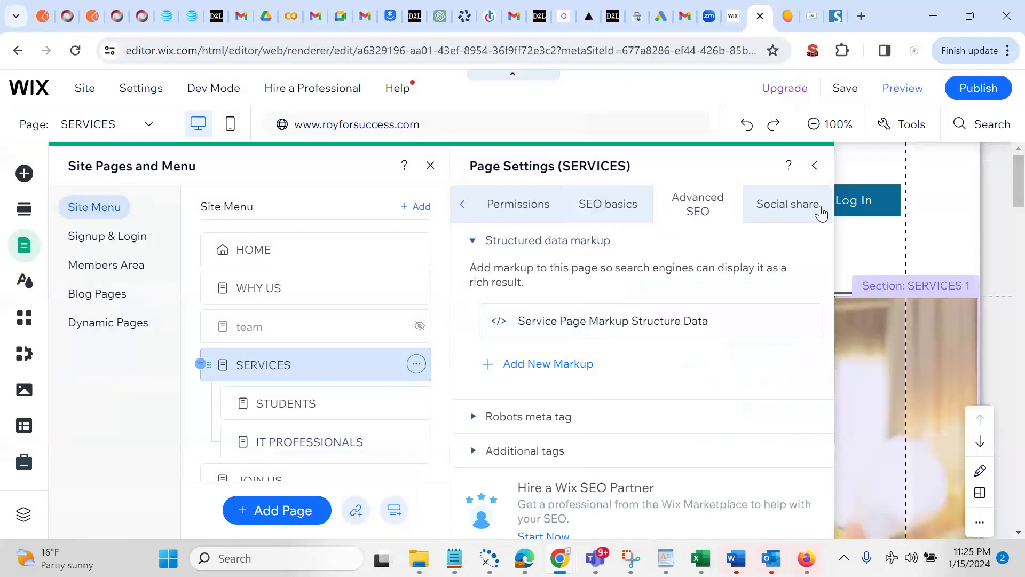
Save the site changes, publish the site, and dismiss the publishing confirmation
{"action": "left_click", "coordinate": [845, 90]}
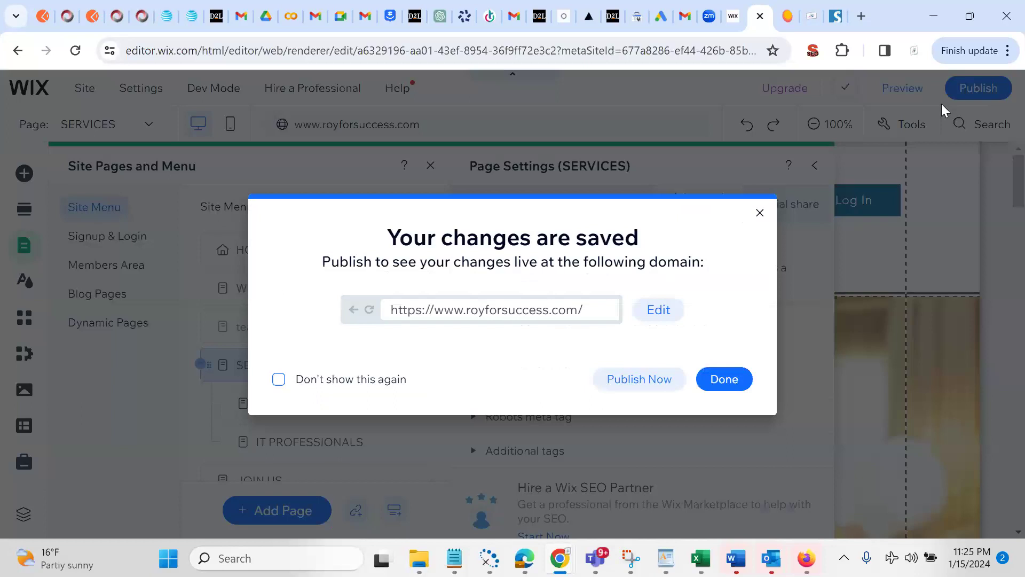
{"action": "left_click", "coordinate": [641, 382]}
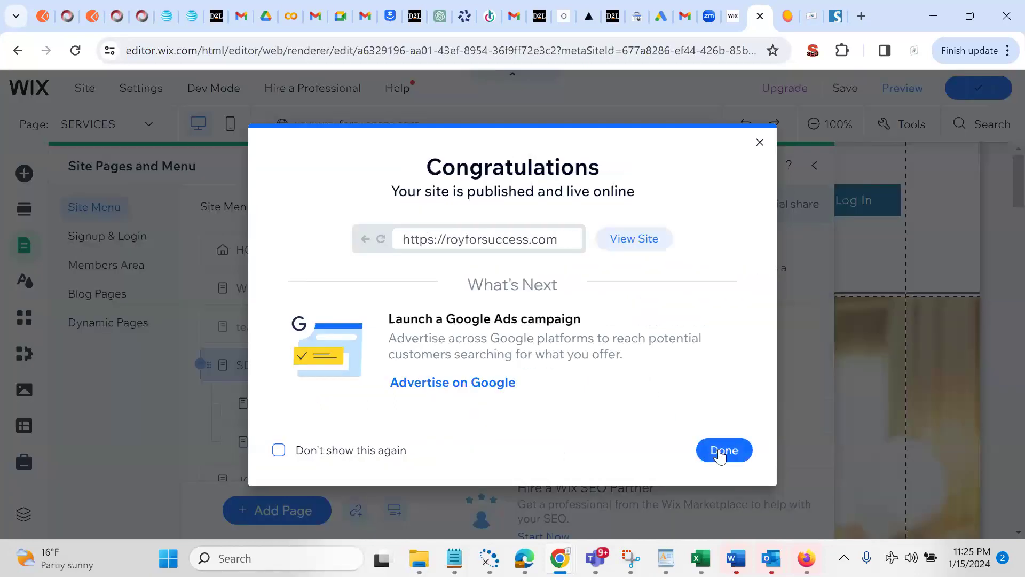
{"action": "left_click", "coordinate": [724, 450]}
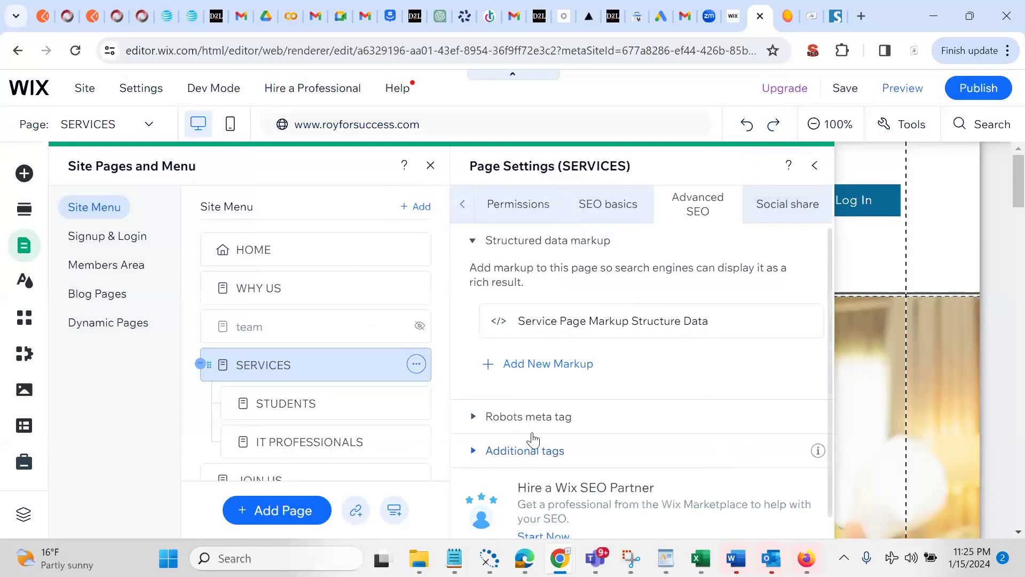
Switch to the Zoom meeting in Edge and stop sharing the screen
{"action": "mouse_move", "coordinate": [524, 558]}
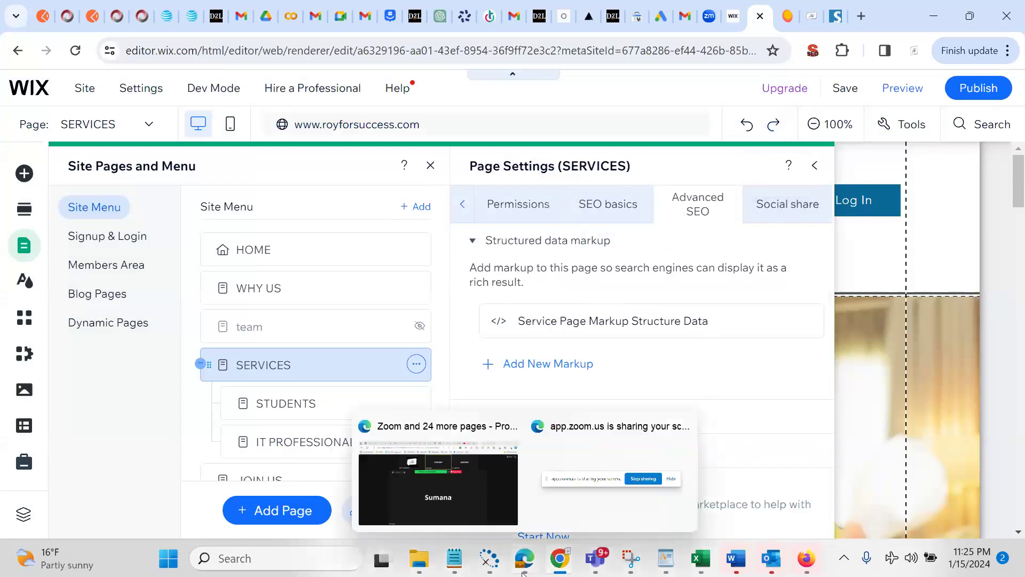
{"action": "left_click", "coordinate": [446, 488]}
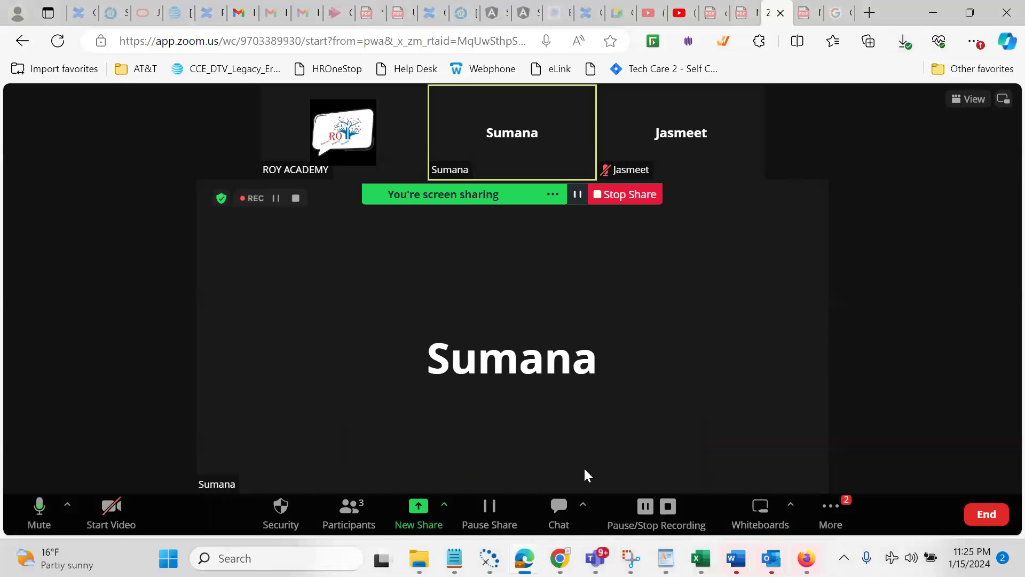
{"action": "mouse_move", "coordinate": [559, 558]}
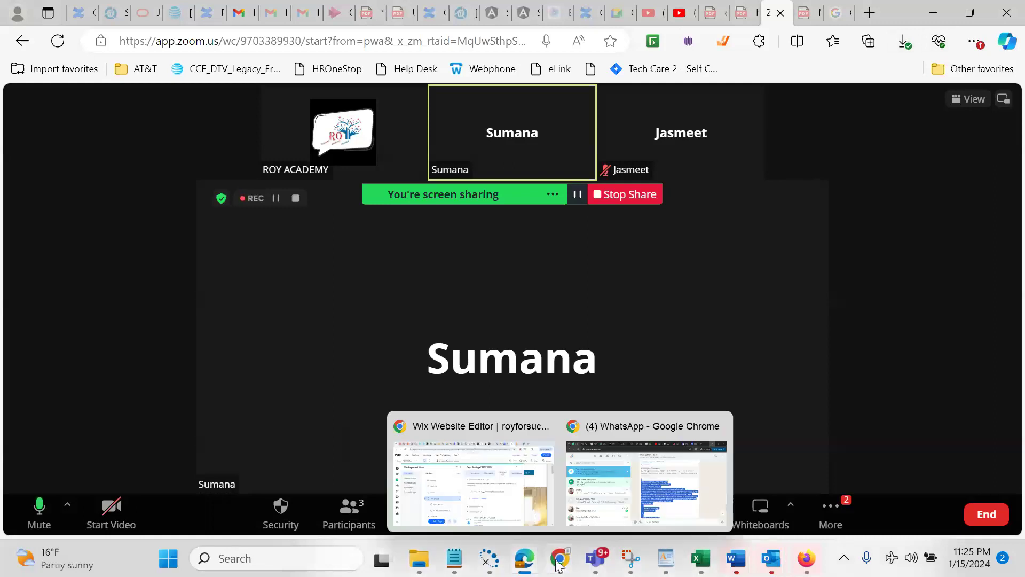
{"action": "left_click", "coordinate": [475, 494]}
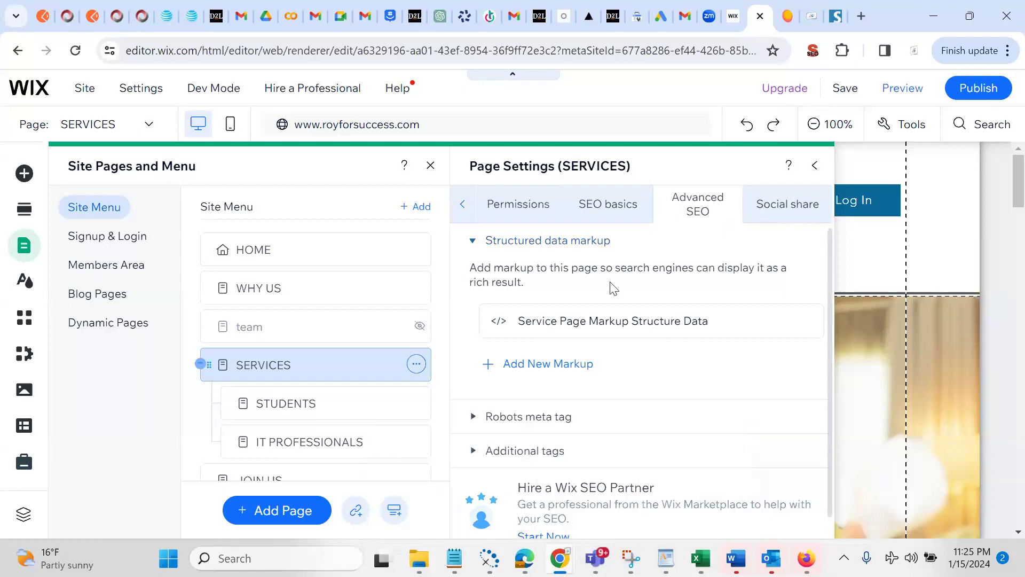
{"action": "mouse_move", "coordinate": [528, 556]}
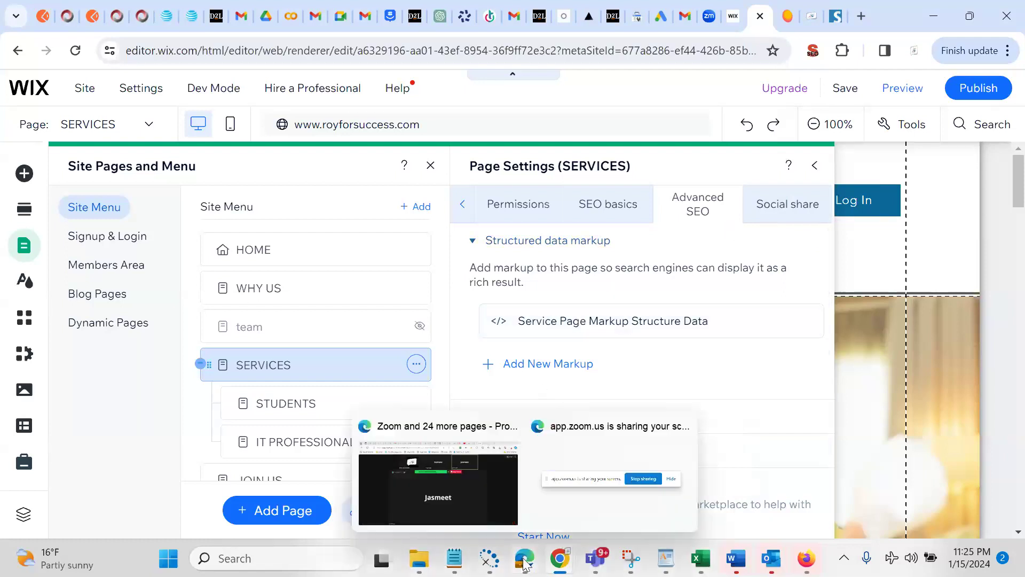
{"action": "left_click", "coordinate": [447, 490]}
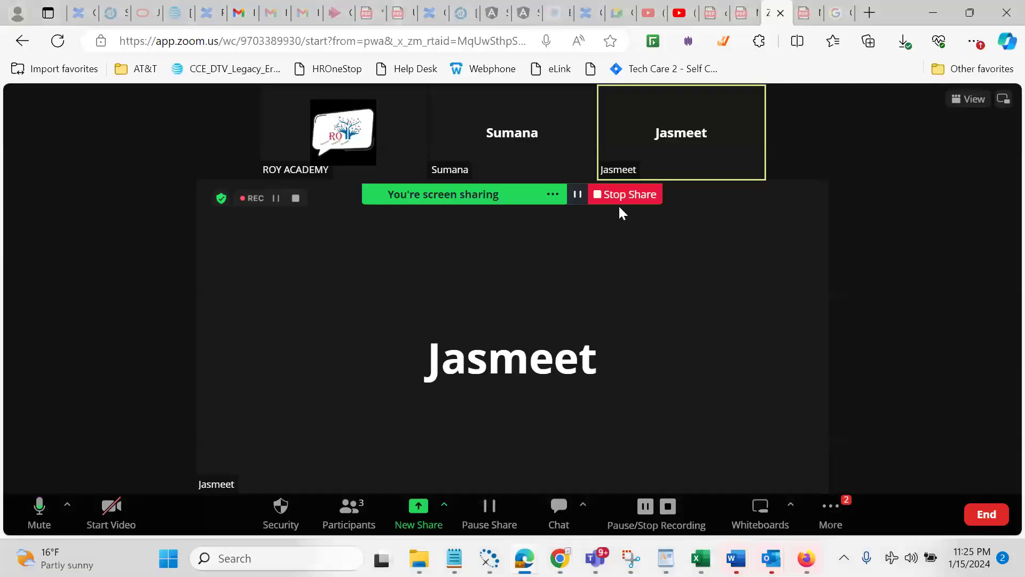
{"action": "left_click", "coordinate": [616, 197]}
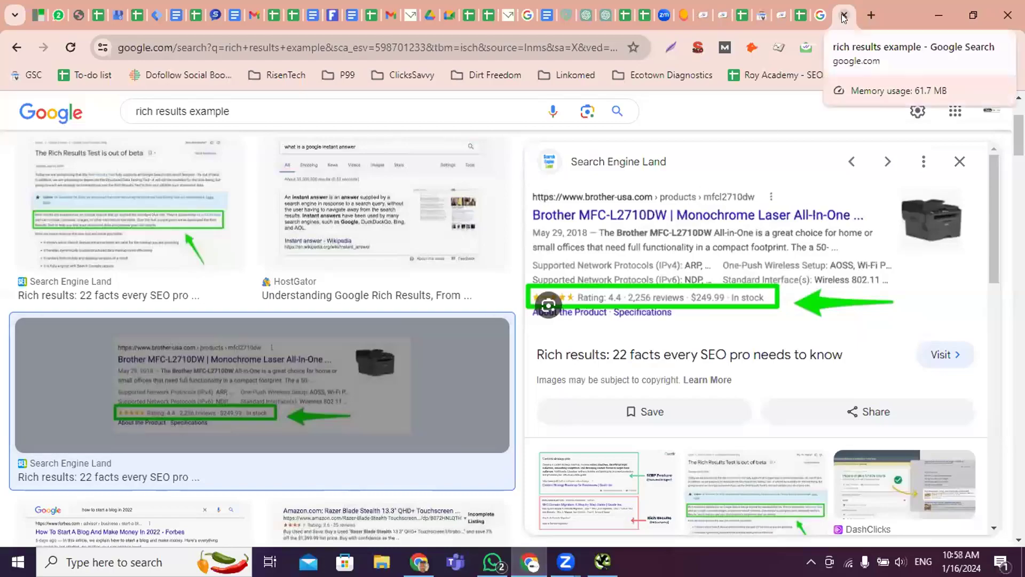
Close the rich results example search tabs and the Roy Academy blog tab to return to Google Search Console
{"action": "left_click", "coordinate": [845, 15]}
{"action": "left_click", "coordinate": [844, 15]}
{"action": "left_click", "coordinate": [844, 15]}
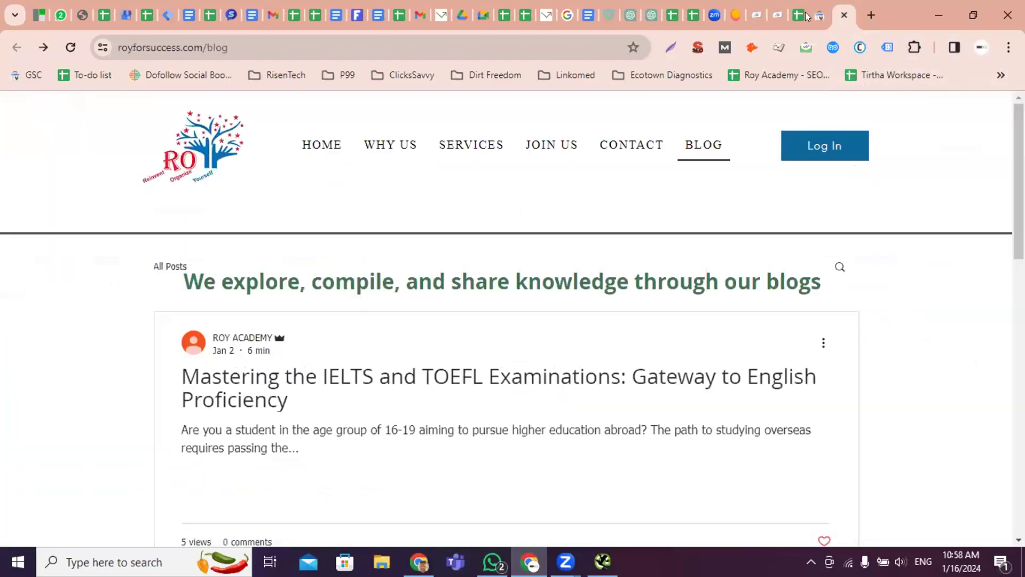
{"action": "key", "text": "ctrl+w"}
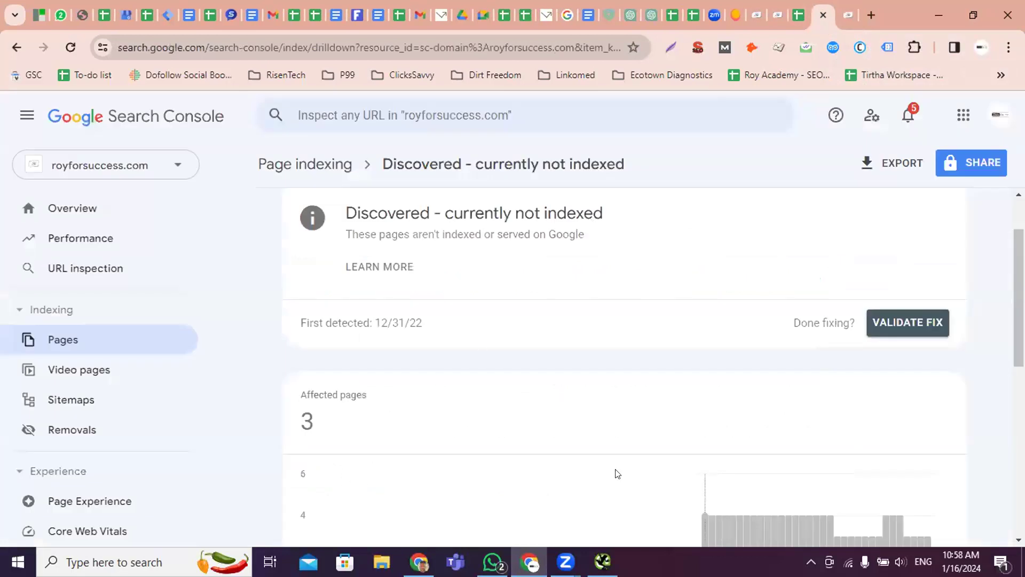
Review the URLs under Discovered - currently not indexed, return to Page indexing, and examine the reasons pages aren't indexed
{"action": "scroll", "coordinate": [556, 343], "scroll_direction": "down", "scroll_amount": 8}
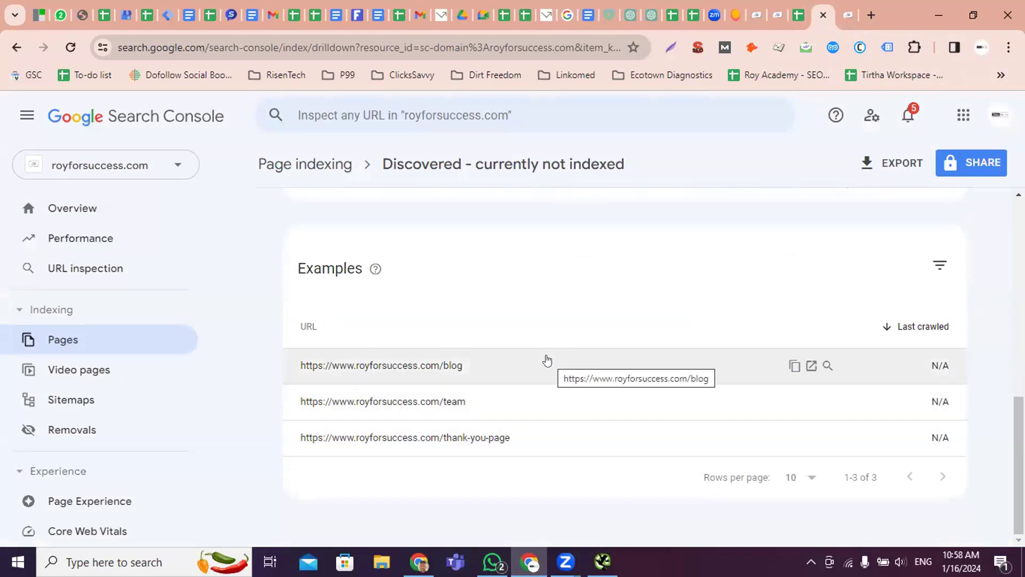
{"action": "scroll", "coordinate": [373, 275], "scroll_direction": "up", "scroll_amount": 8}
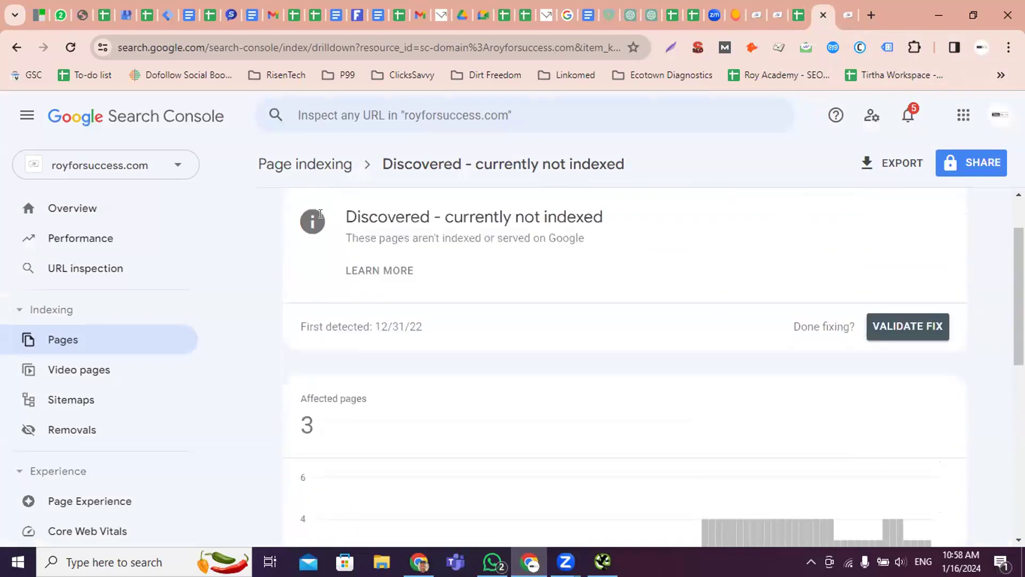
{"action": "left_click", "coordinate": [329, 166]}
{"action": "scroll", "coordinate": [400, 374], "scroll_direction": "down", "scroll_amount": 8}
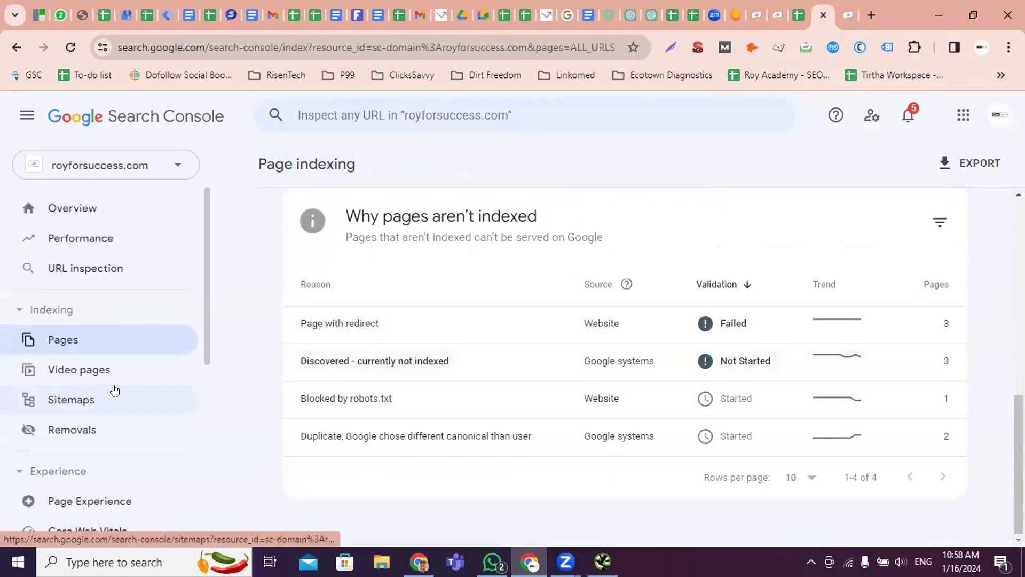
Open the royforsuccess.com performance report and examine its clicks, impressions and top queries
{"action": "left_click", "coordinate": [97, 238]}
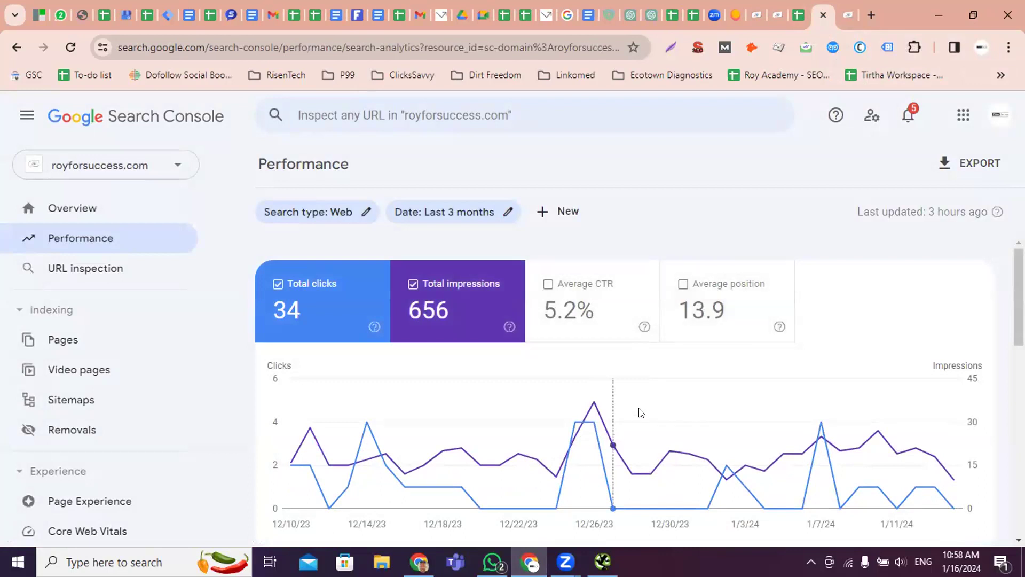
{"action": "scroll", "coordinate": [667, 405], "scroll_direction": "down", "scroll_amount": 5}
{"action": "scroll", "coordinate": [668, 407], "scroll_direction": "up", "scroll_amount": 4}
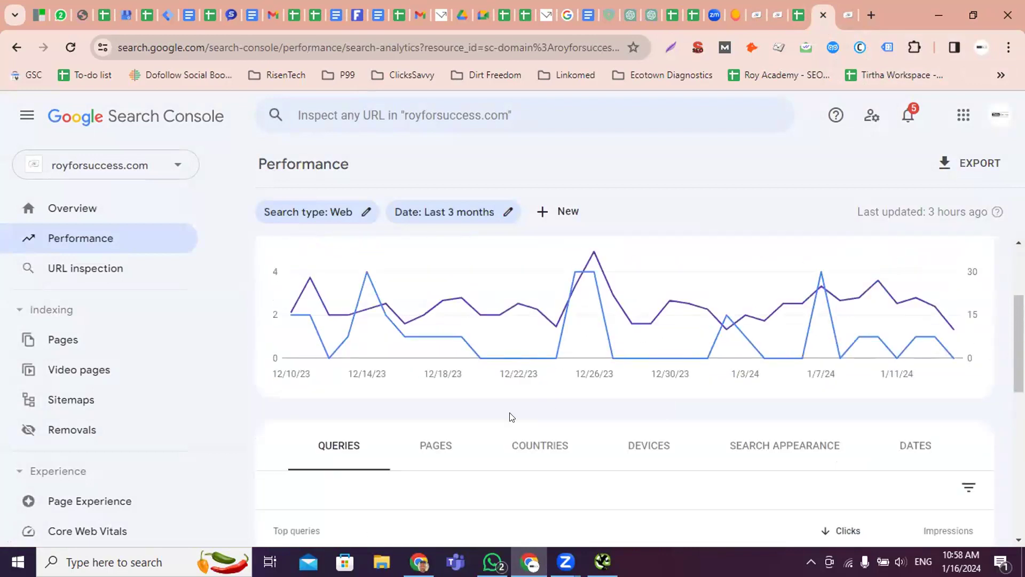
{"action": "scroll", "coordinate": [439, 360], "scroll_direction": "up", "scroll_amount": 1}
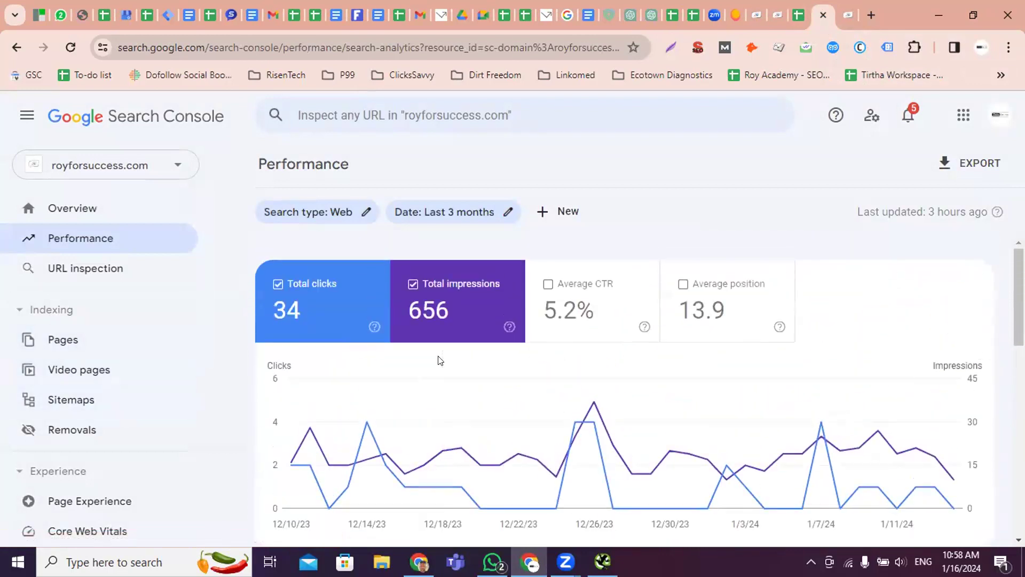
{"action": "scroll", "coordinate": [651, 401], "scroll_direction": "down", "scroll_amount": 10}
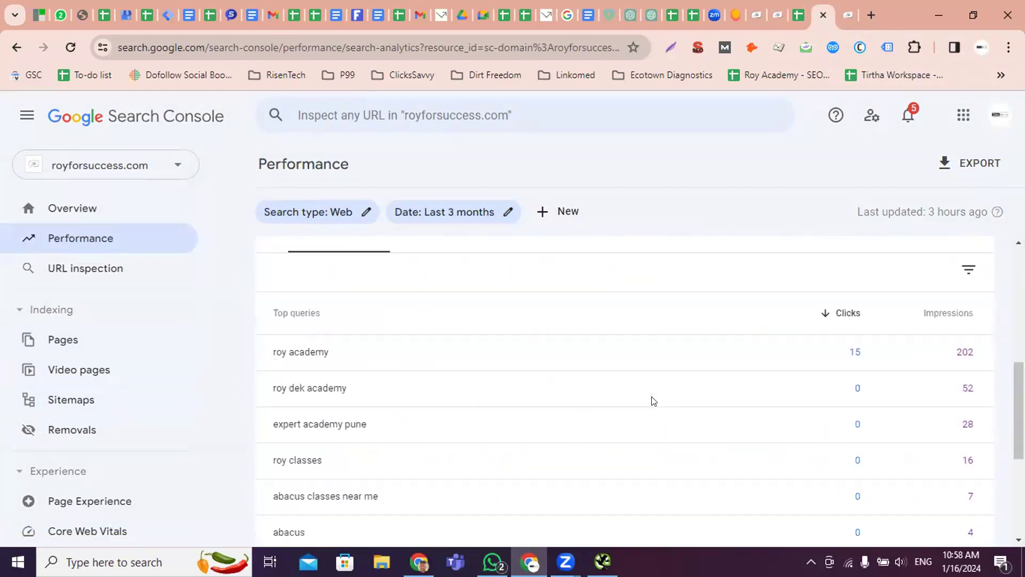
{"action": "scroll", "coordinate": [653, 398], "scroll_direction": "up", "scroll_amount": 4}
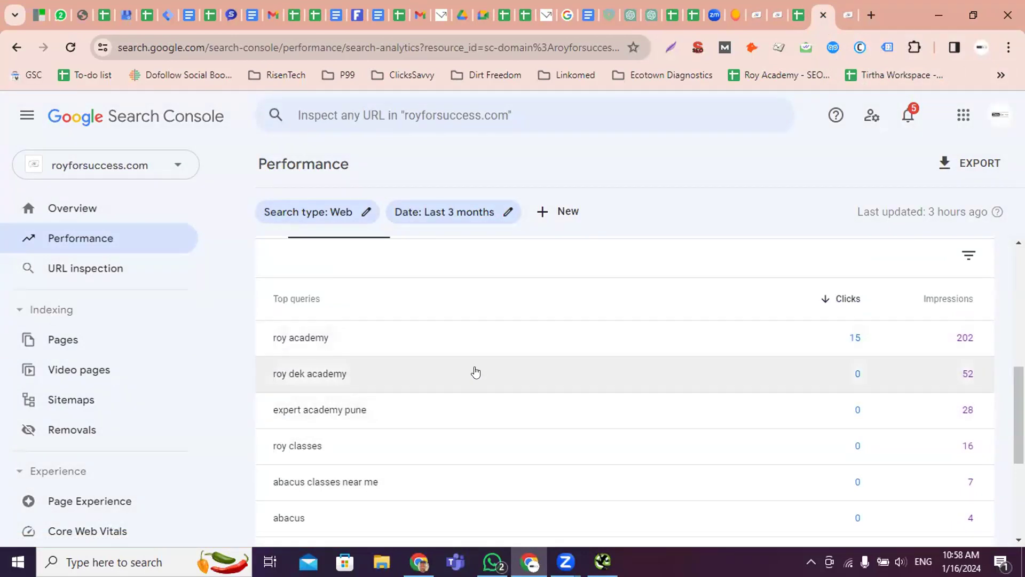
Review the remaining top queries in the performance report and open Page indexing to examine why pages aren't indexed
{"action": "scroll", "coordinate": [476, 372], "scroll_direction": "down", "scroll_amount": 4}
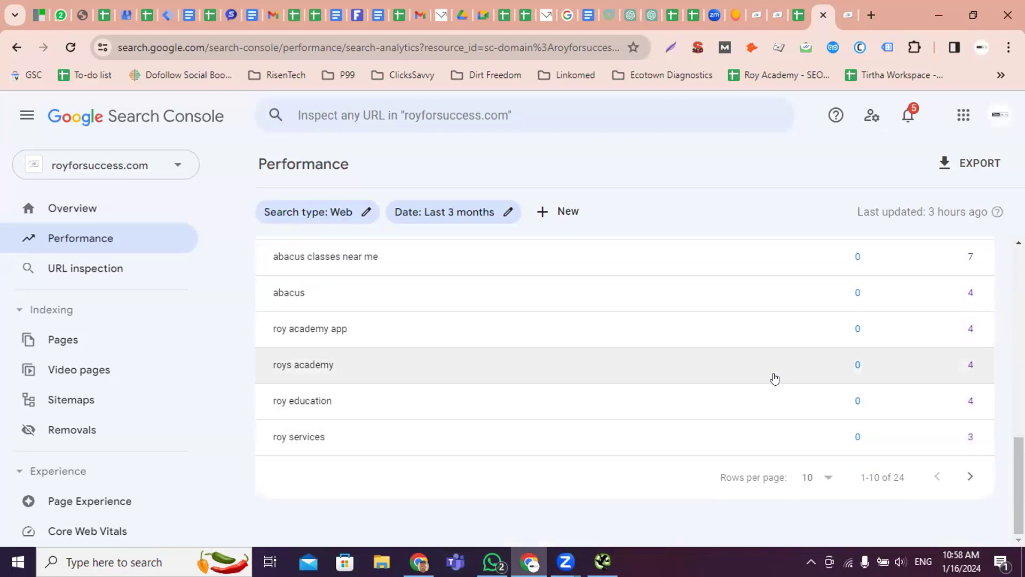
{"action": "left_click", "coordinate": [80, 342]}
{"action": "scroll", "coordinate": [497, 378], "scroll_direction": "down", "scroll_amount": 8}
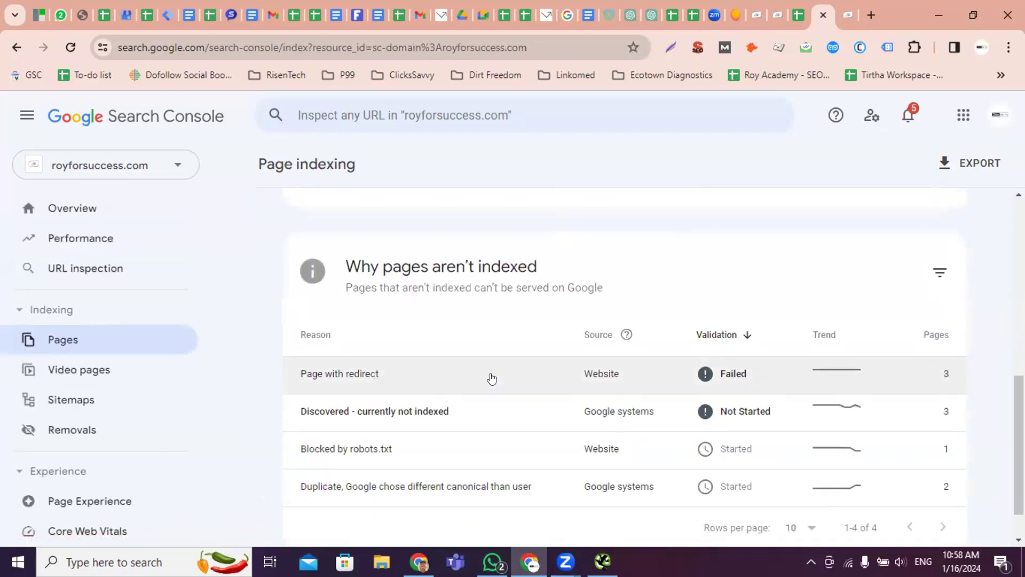
{"action": "scroll", "coordinate": [491, 378], "scroll_direction": "down", "scroll_amount": 1}
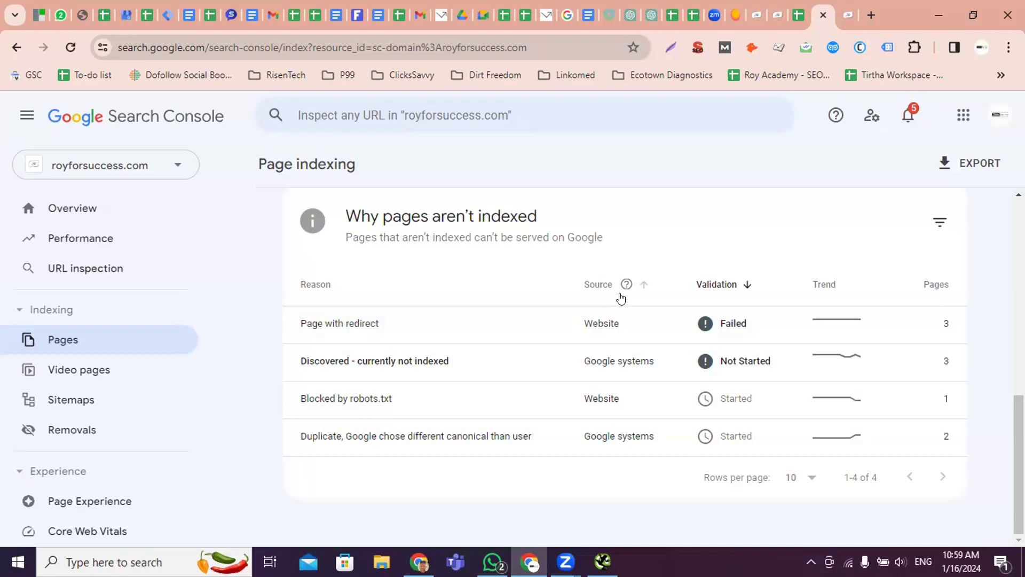
Examine the affected-pages chart and example URL under Blocked by robots.txt, and return to Page indexing
{"action": "left_click", "coordinate": [344, 401]}
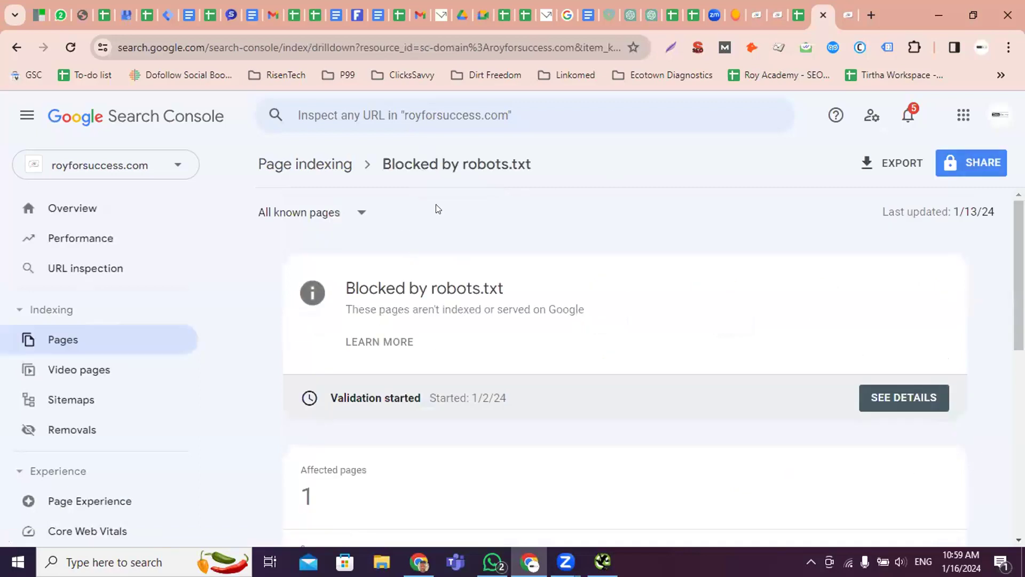
{"action": "scroll", "coordinate": [423, 356], "scroll_direction": "down", "scroll_amount": 8}
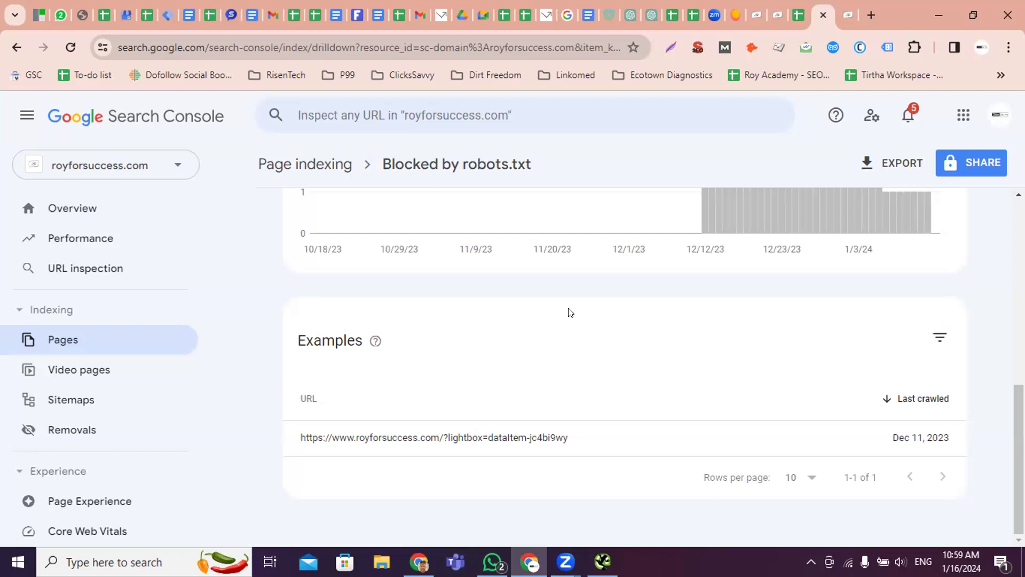
{"action": "scroll", "coordinate": [506, 325], "scroll_direction": "up", "scroll_amount": 5}
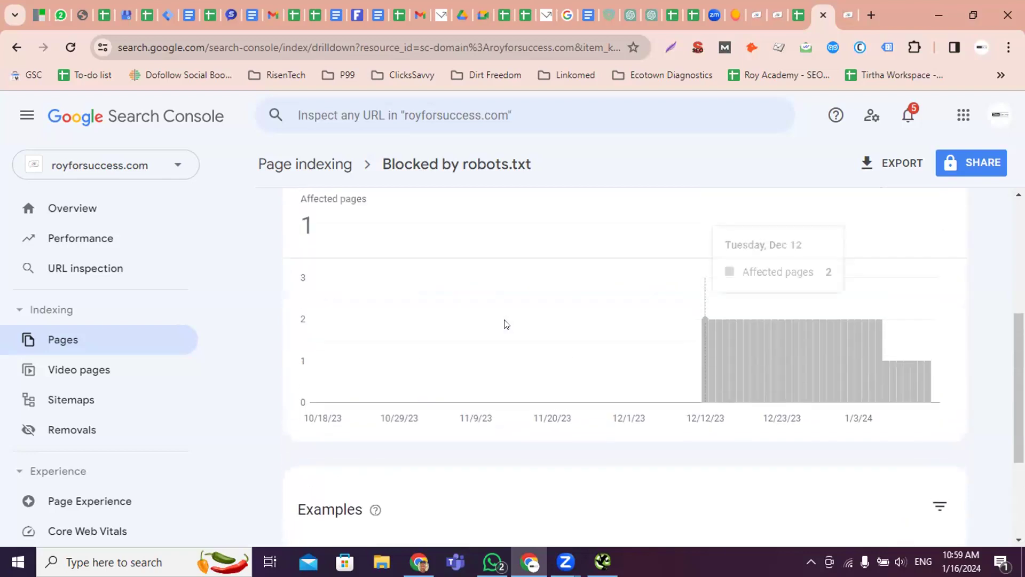
{"action": "scroll", "coordinate": [506, 323], "scroll_direction": "up", "scroll_amount": 2}
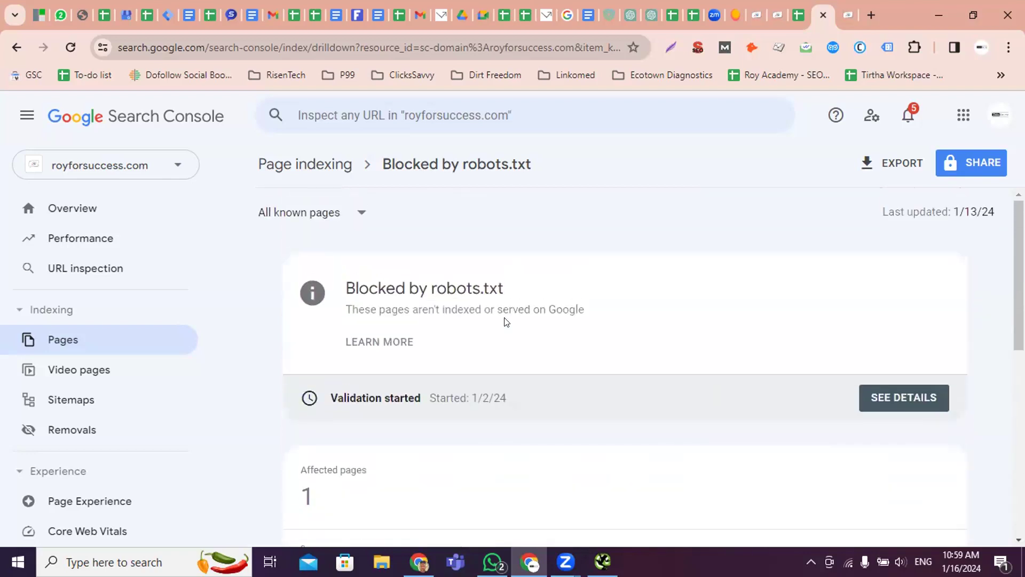
{"action": "left_click", "coordinate": [276, 166]}
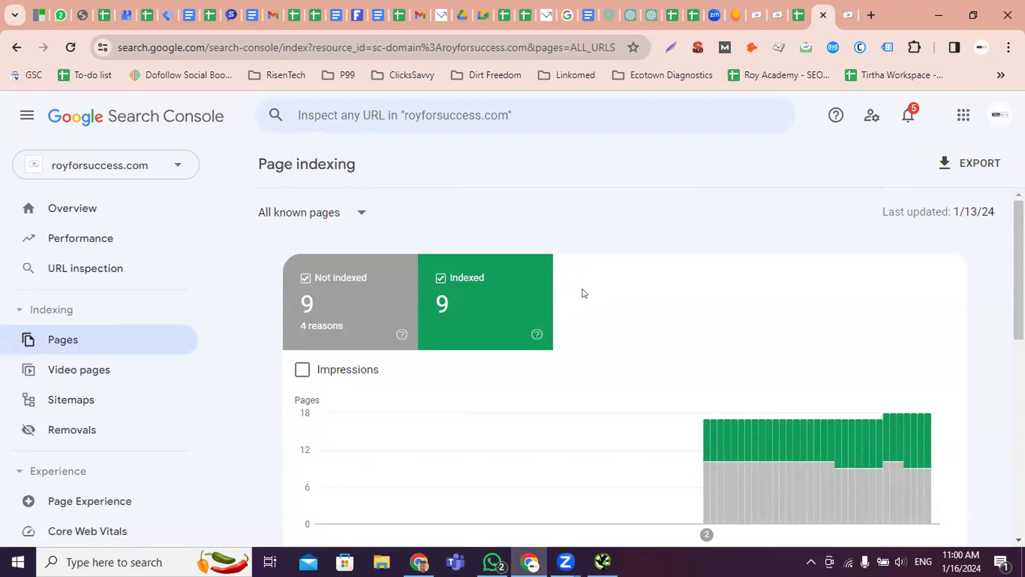
Review the indexing chart and non-indexing reasons, inspect the URLs under Discovered - currently not indexed, and return to Page indexing
{"action": "scroll", "coordinate": [595, 370], "scroll_direction": "down", "scroll_amount": 3}
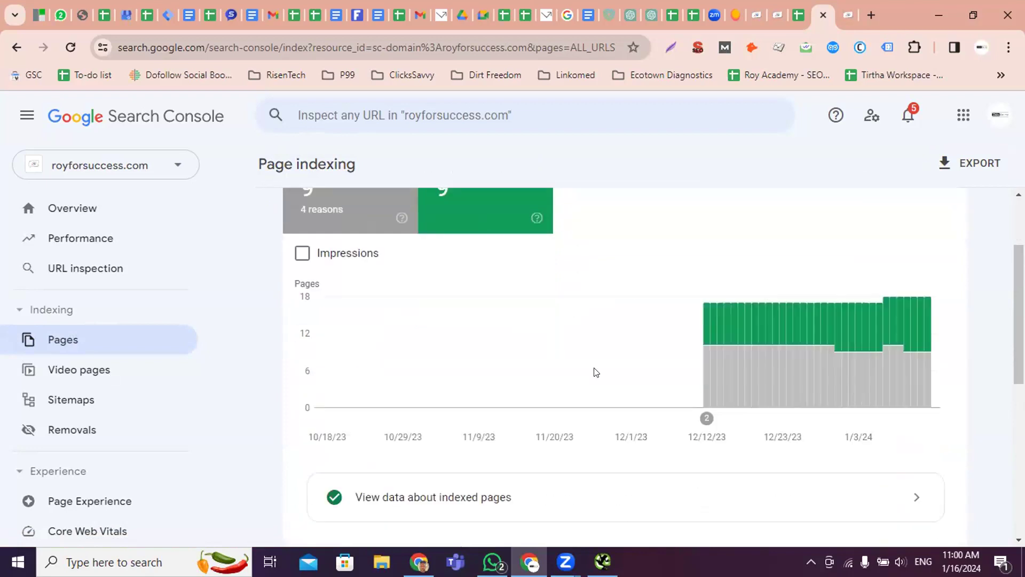
{"action": "scroll", "coordinate": [595, 371], "scroll_direction": "down", "scroll_amount": 5}
{"action": "scroll", "coordinate": [594, 366], "scroll_direction": "up", "scroll_amount": 1}
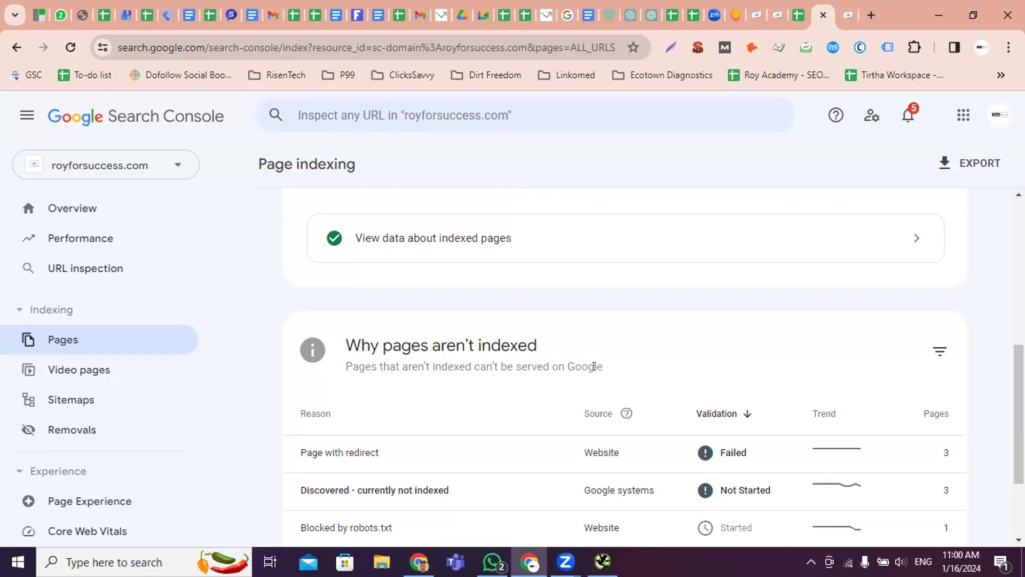
{"action": "scroll", "coordinate": [522, 359], "scroll_direction": "down", "scroll_amount": 3}
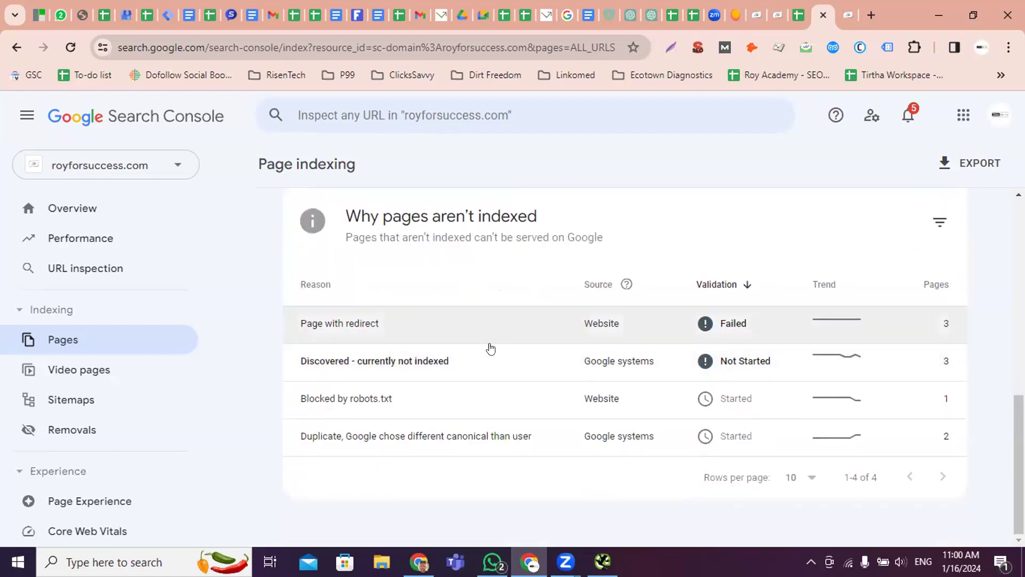
{"action": "left_click", "coordinate": [448, 357]}
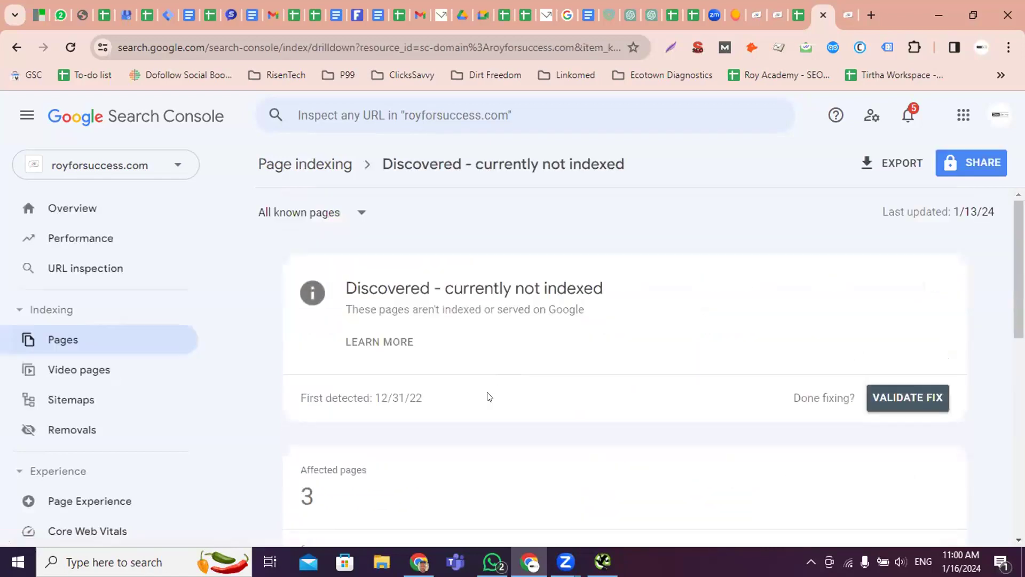
{"action": "scroll", "coordinate": [485, 395], "scroll_direction": "down", "scroll_amount": 8}
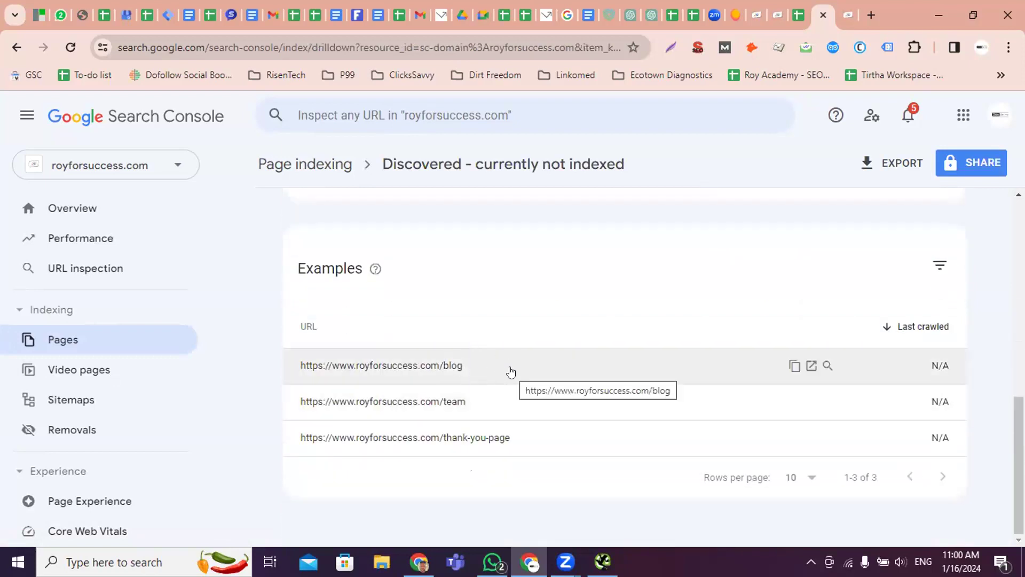
{"action": "scroll", "coordinate": [511, 371], "scroll_direction": "up", "scroll_amount": 10}
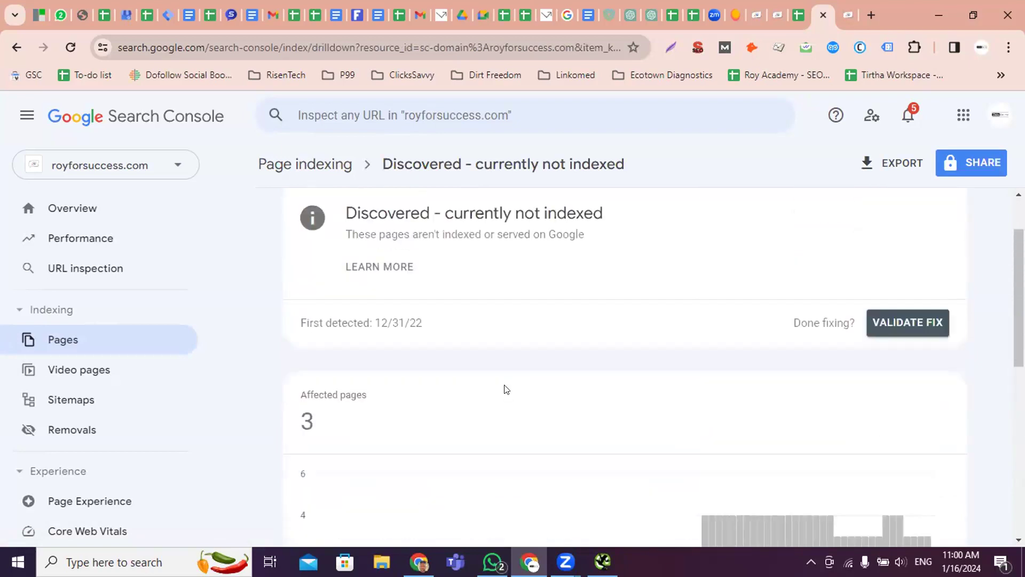
{"action": "left_click", "coordinate": [293, 166]}
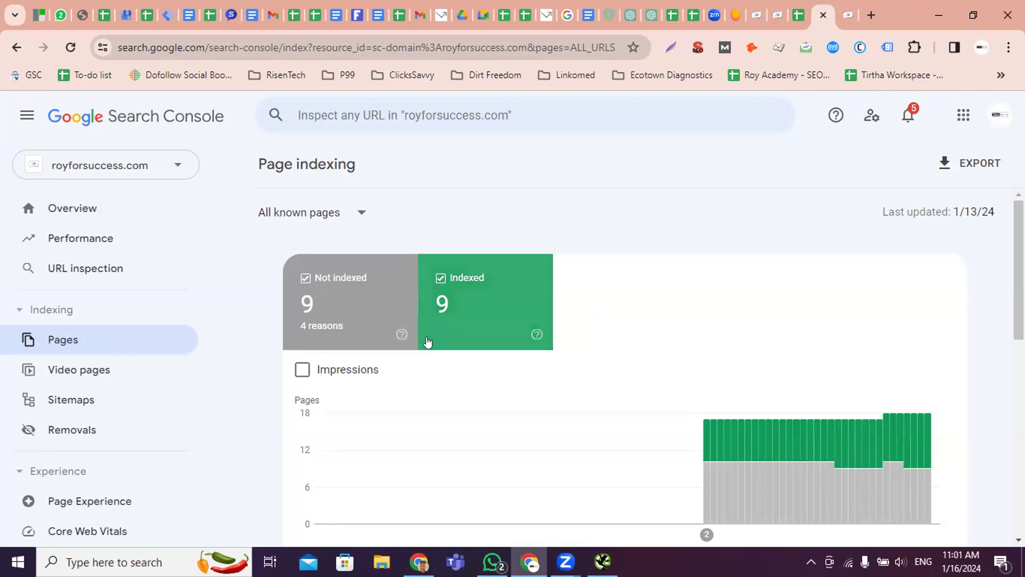
Open the Video page indexing report and examine its chart and the reasons videos in pages aren't indexed
{"action": "scroll", "coordinate": [142, 354], "scroll_direction": "down", "scroll_amount": 1}
{"action": "scroll", "coordinate": [390, 314], "scroll_direction": "down", "scroll_amount": 2}
{"action": "scroll", "coordinate": [449, 320], "scroll_direction": "down", "scroll_amount": 1}
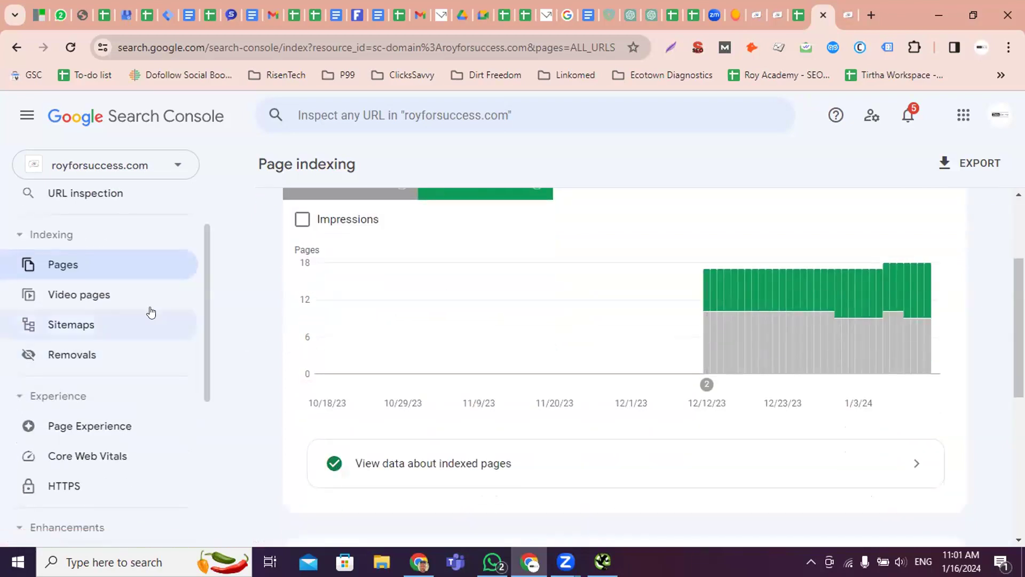
{"action": "left_click", "coordinate": [123, 296]}
{"action": "scroll", "coordinate": [619, 363], "scroll_direction": "down", "scroll_amount": 6}
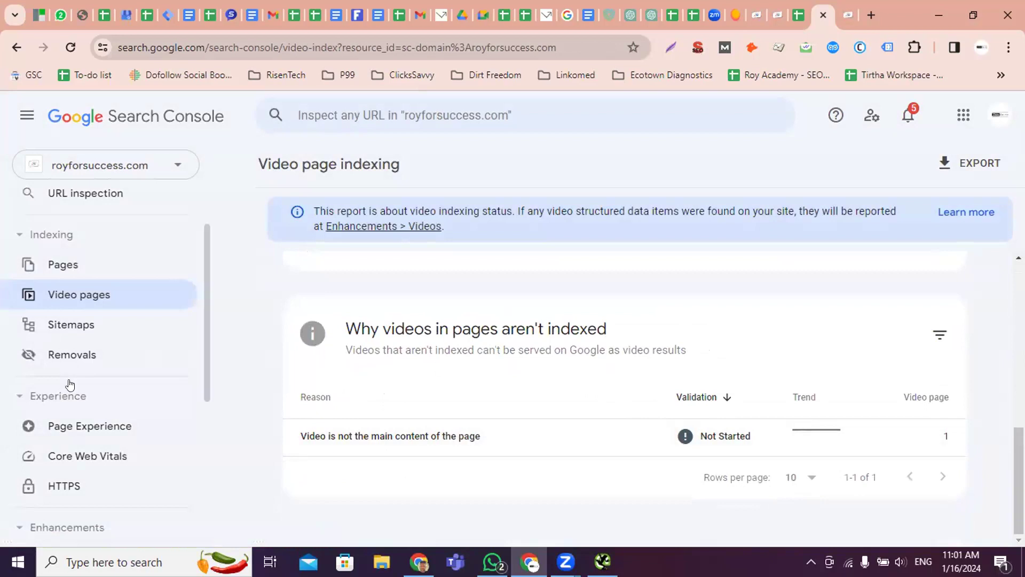
{"action": "scroll", "coordinate": [133, 382], "scroll_direction": "down", "scroll_amount": 1}
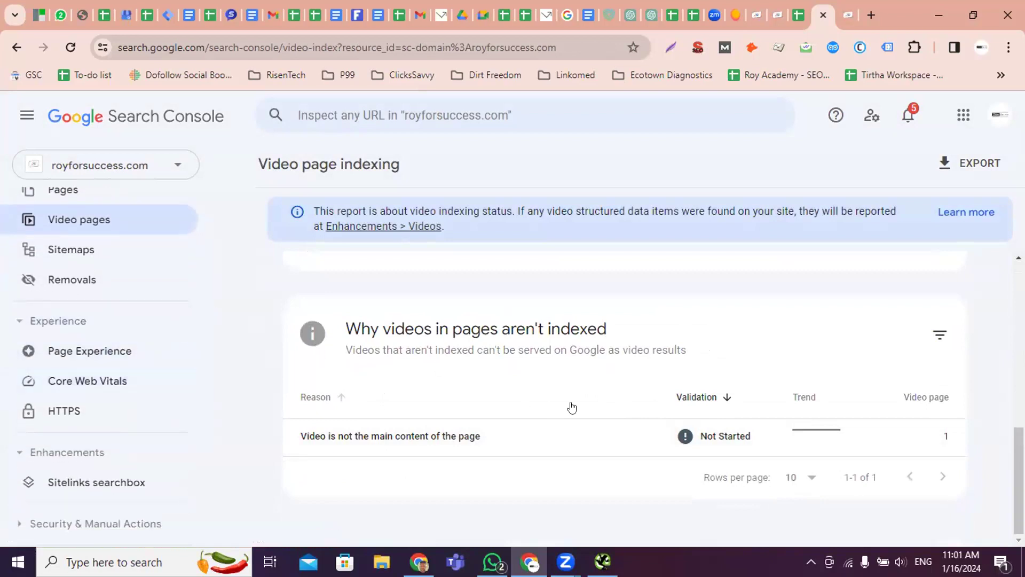
{"action": "scroll", "coordinate": [572, 407], "scroll_direction": "up", "scroll_amount": 6}
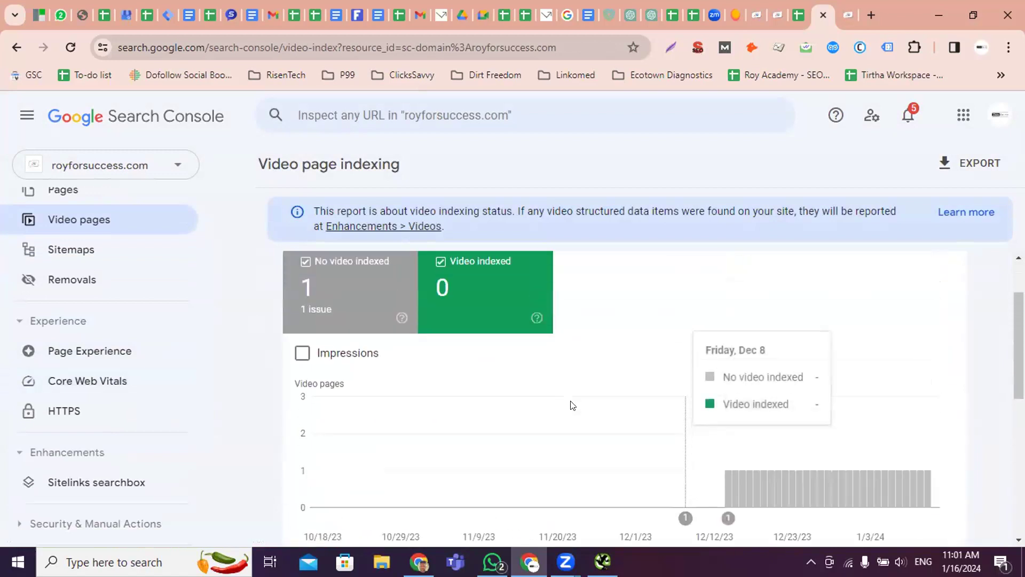
{"action": "scroll", "coordinate": [255, 371], "scroll_direction": "up", "scroll_amount": 2}
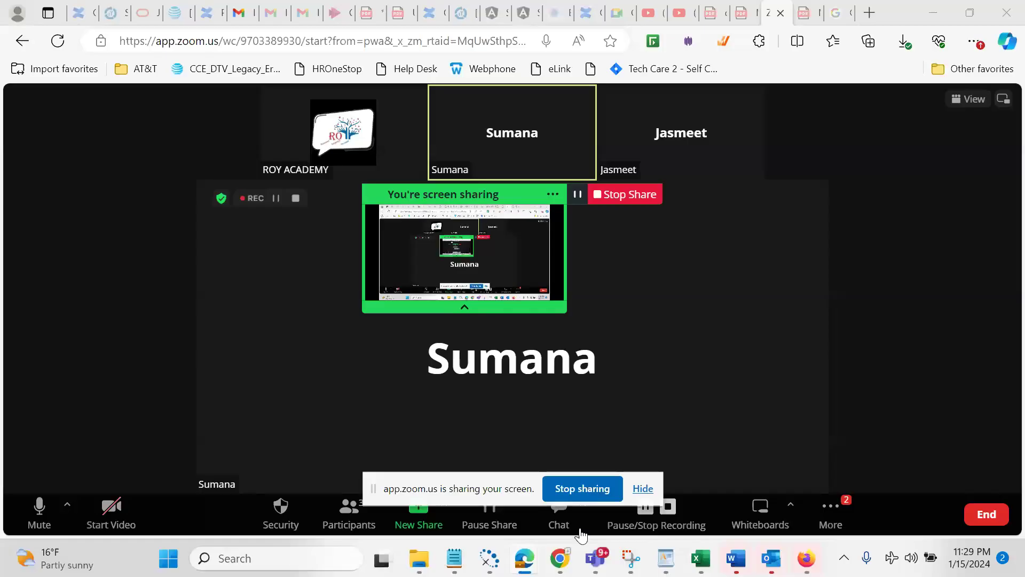
Switch from the Zoom meeting to the Chrome window with the Wix editor and bring up Google Ads Keyword Planner
{"action": "mouse_move", "coordinate": [560, 558]}
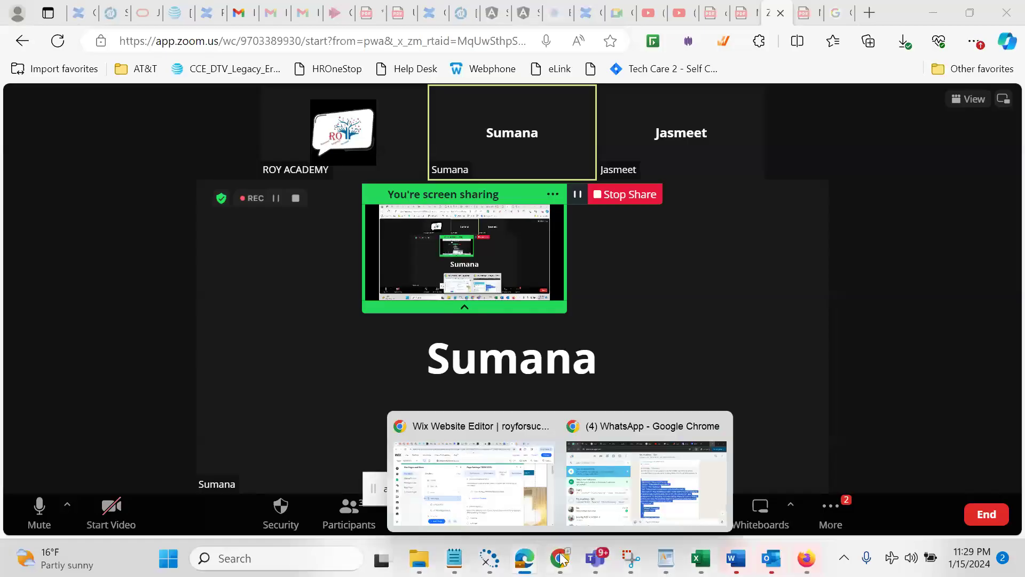
{"action": "left_click", "coordinate": [512, 493]}
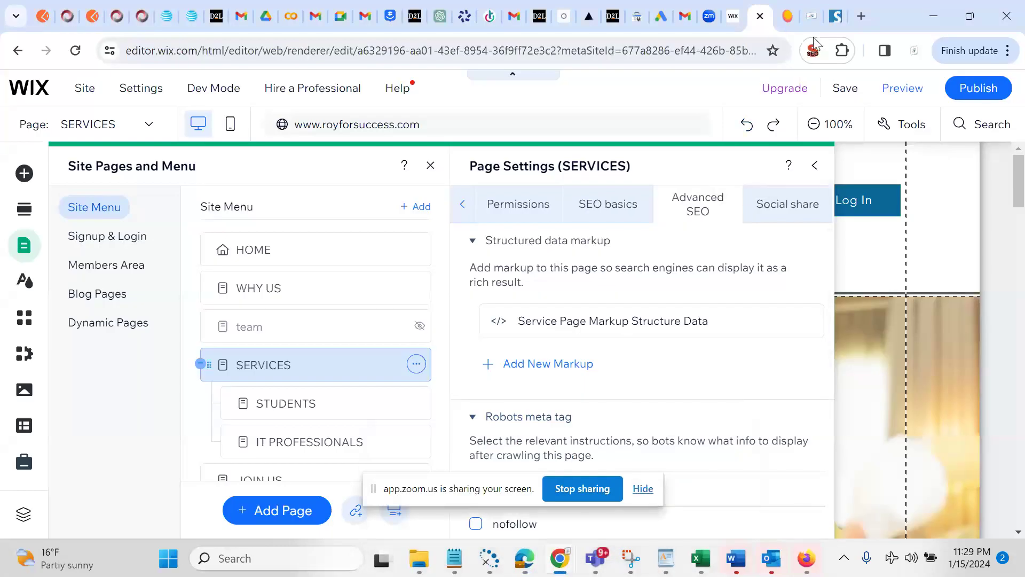
{"action": "left_click", "coordinate": [831, 20]}
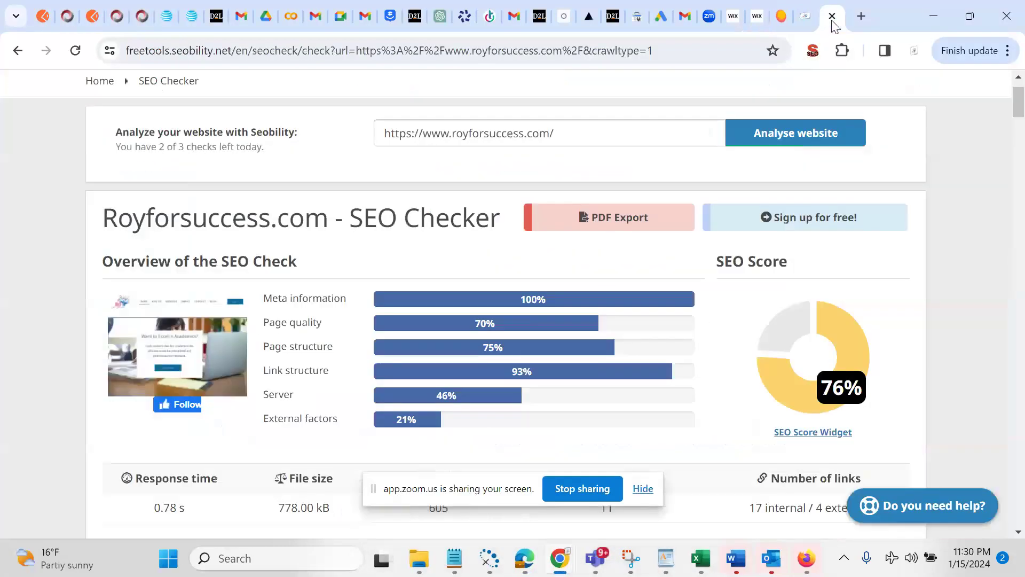
{"action": "left_click", "coordinate": [662, 18]}
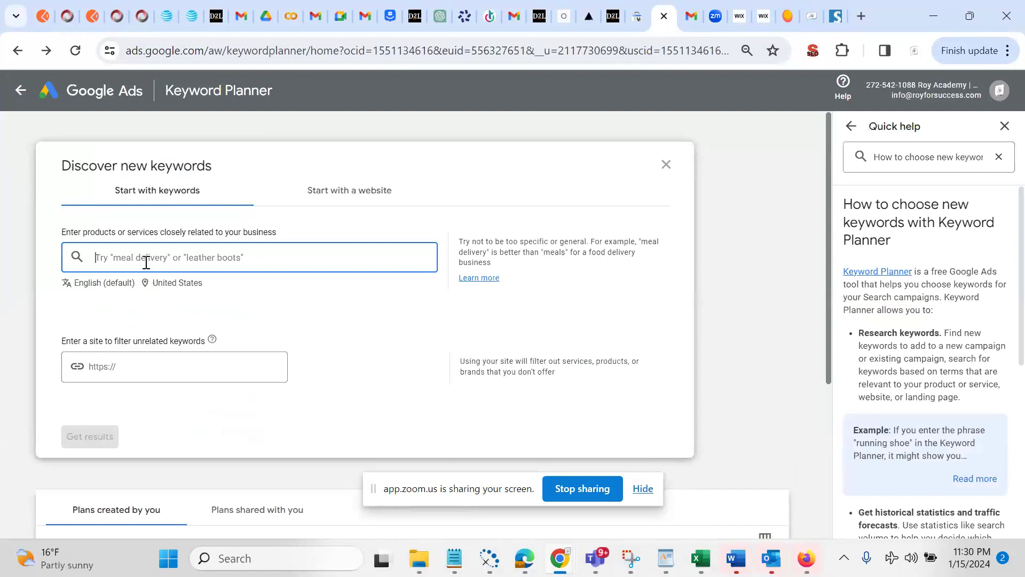
Replace the United States target location for the keyword search with the city of Dallas, Texas
{"action": "left_click", "coordinate": [160, 284]}
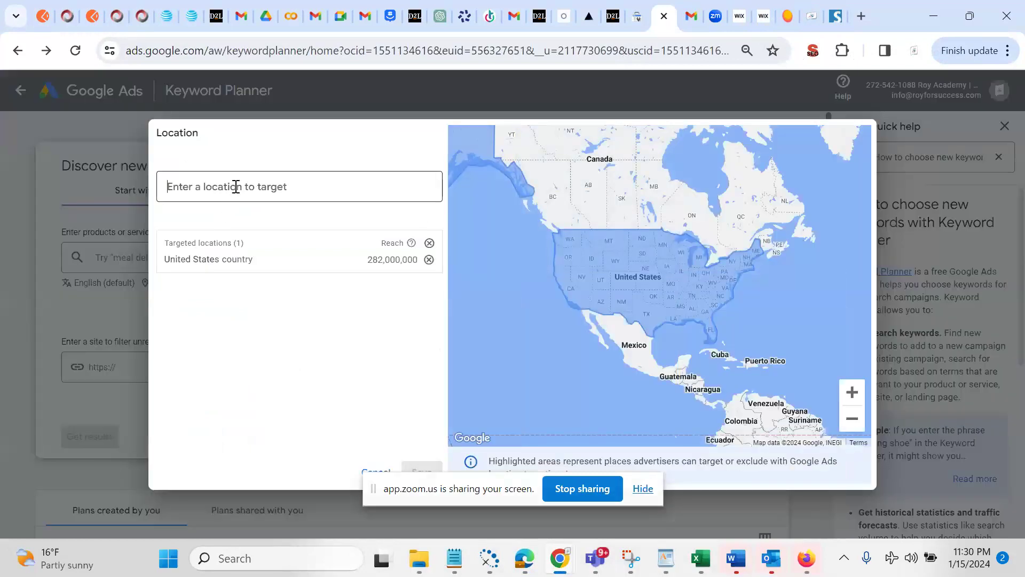
{"action": "type", "text": "Dallas"}
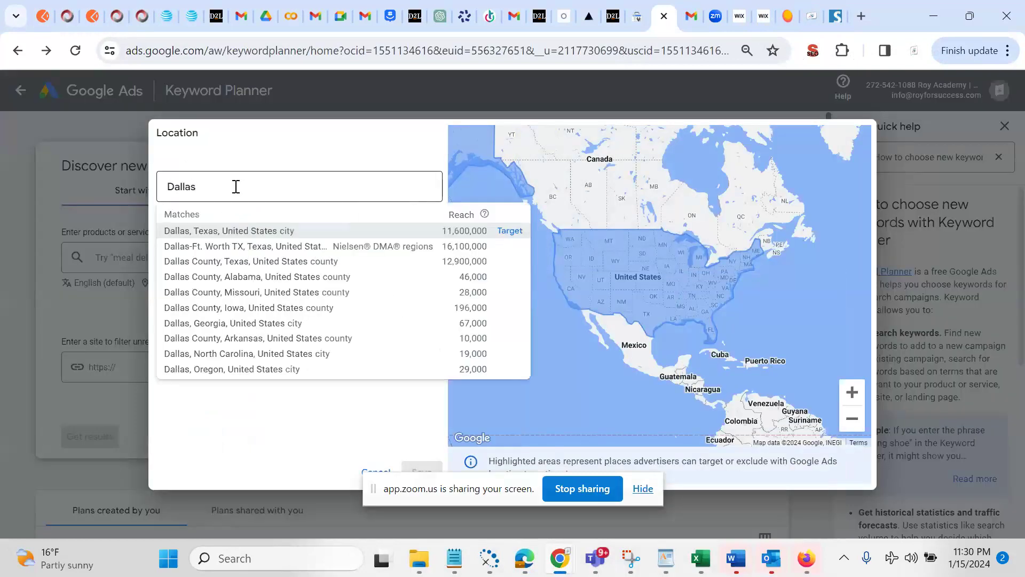
{"action": "left_click", "coordinate": [291, 230]}
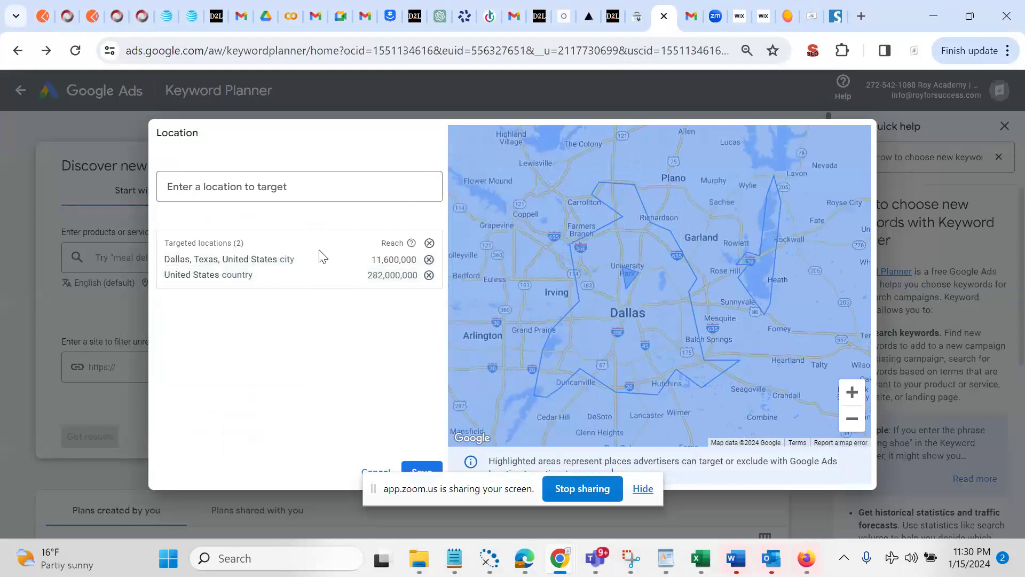
{"action": "left_click", "coordinate": [429, 275]}
Add McKinney, Texas as a second target location, hide the screen-sharing notice and save the locations
{"action": "left_click", "coordinate": [270, 190]}
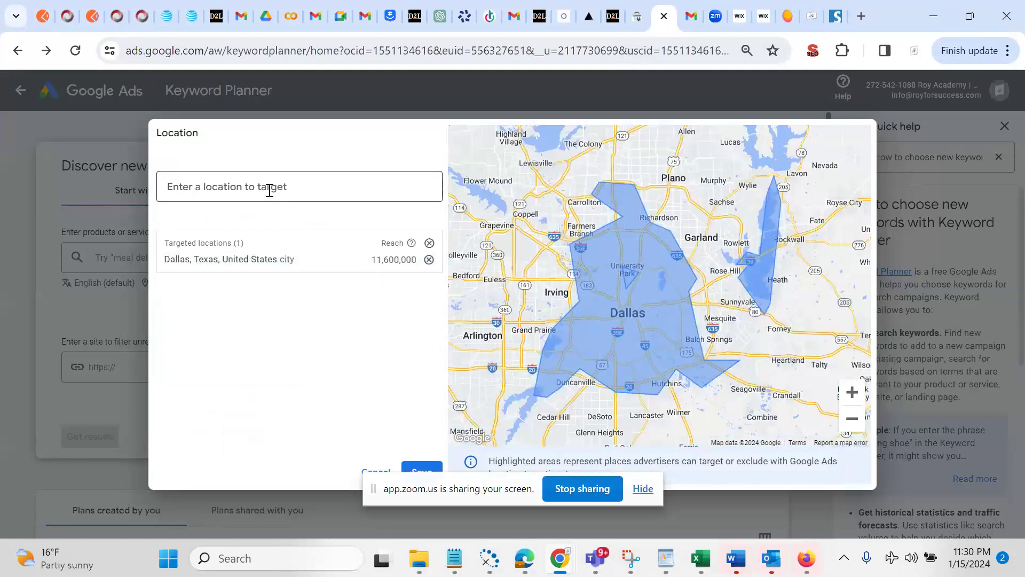
{"action": "type", "text": "McKinney"}
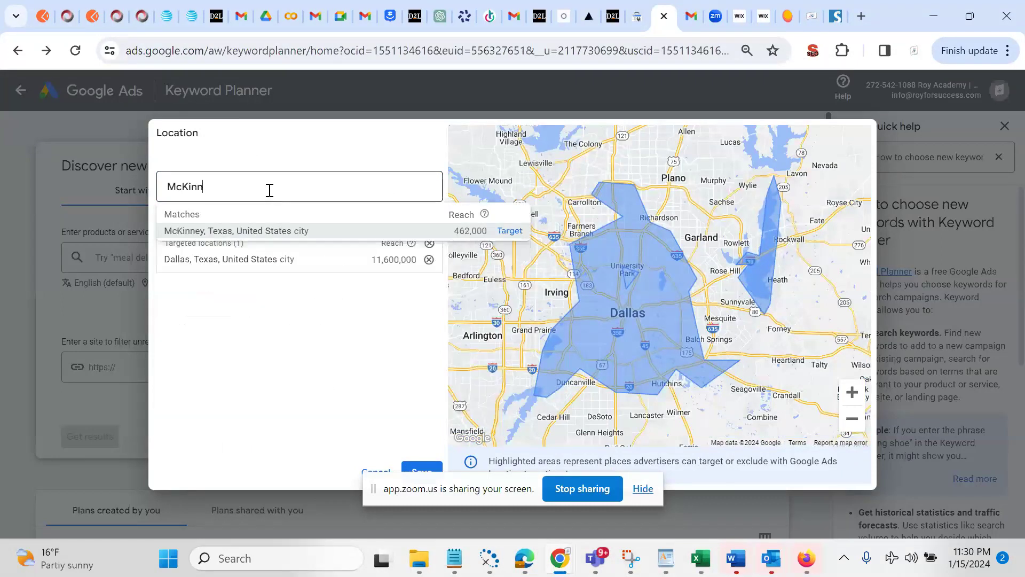
{"action": "left_click", "coordinate": [267, 231]}
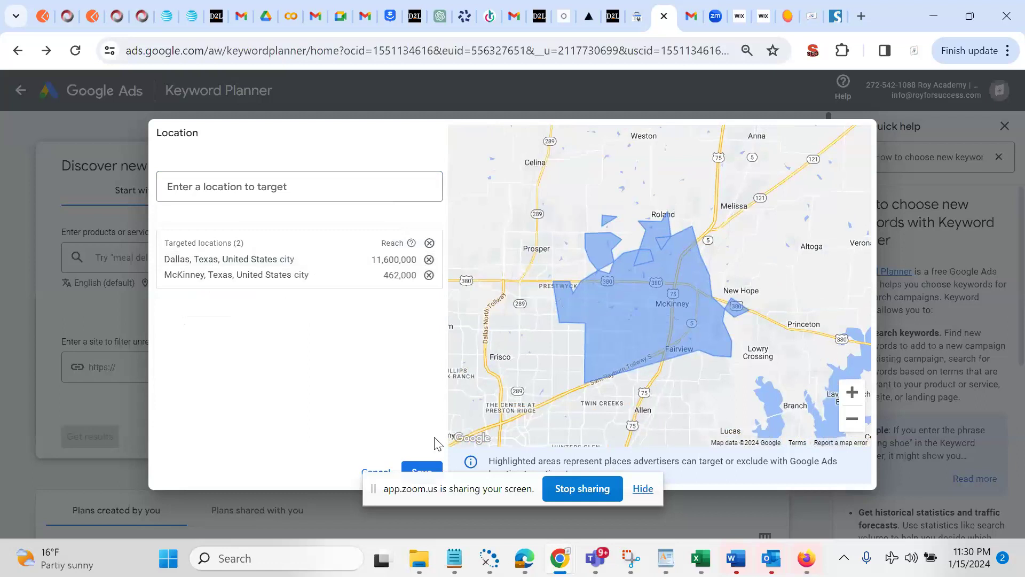
{"action": "left_click", "coordinate": [642, 489]}
{"action": "left_click", "coordinate": [420, 473]}
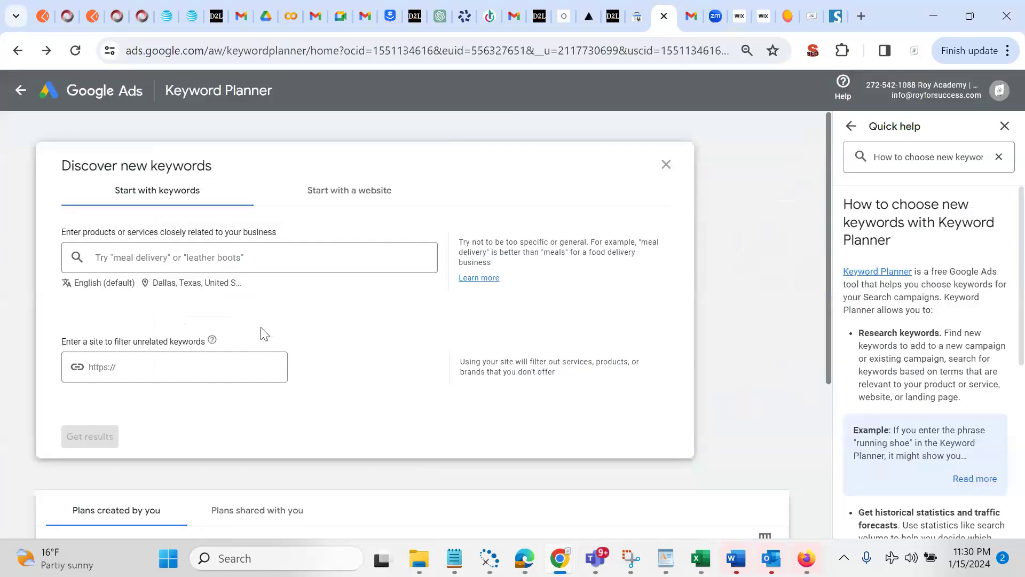
Generate keyword ideas for "toefl" and look over the list with its monthly searches and competition
{"action": "left_click", "coordinate": [260, 262]}
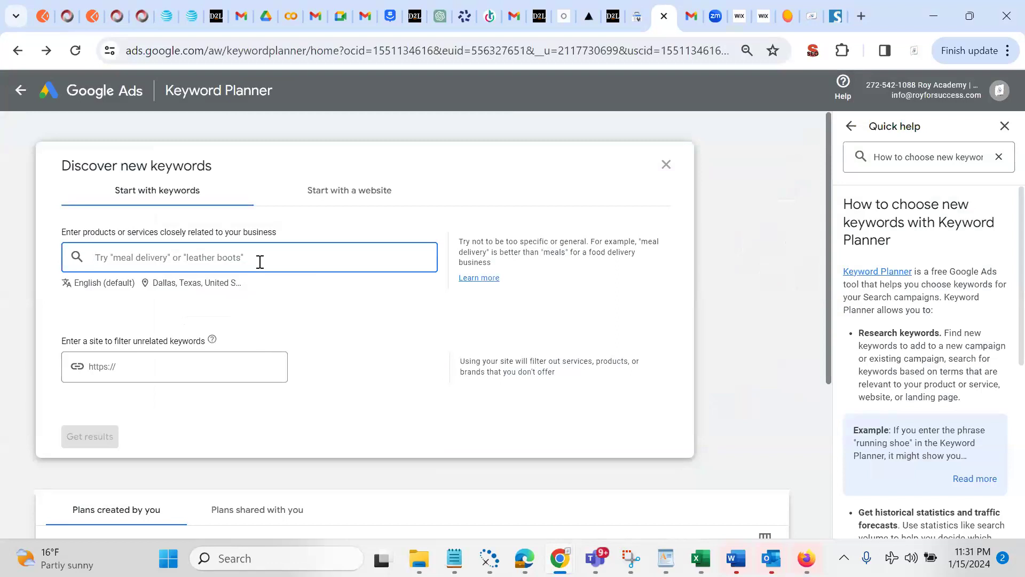
{"action": "type", "text": "I"}
{"action": "key", "text": "BackSpace"}
{"action": "type", "text": "to"}
{"action": "type", "text": "ll"}
{"action": "key", "text": "BackSpace"}
{"action": "key", "text": "BackSpace"}
{"action": "type", "text": "efl"}
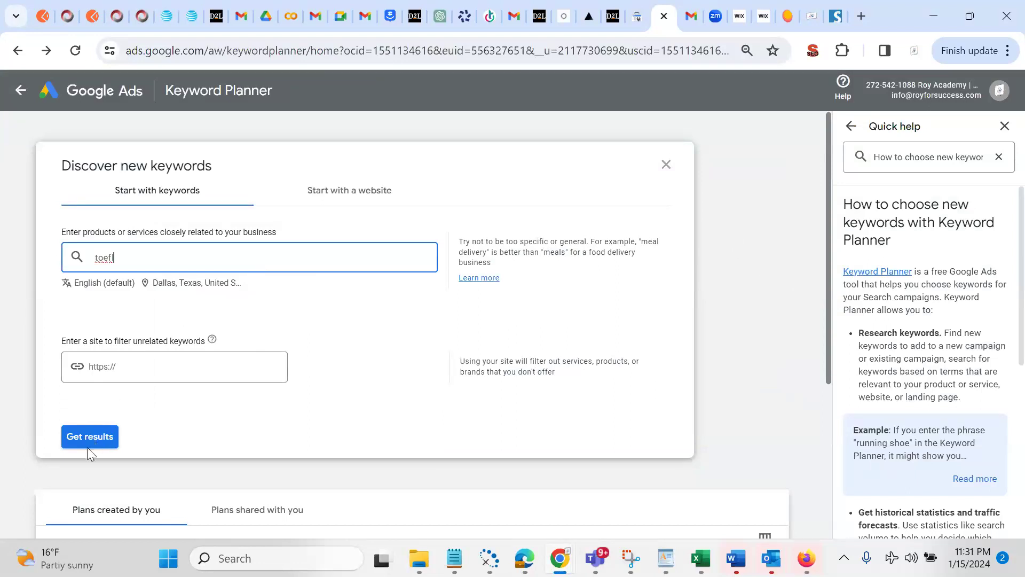
{"action": "left_click", "coordinate": [90, 442]}
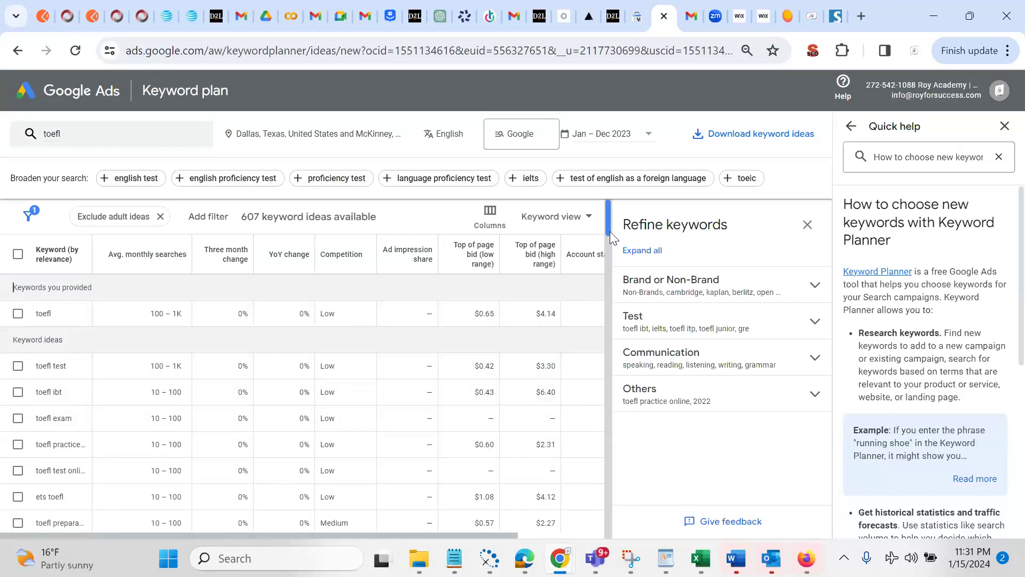
{"action": "scroll", "coordinate": [612, 243], "scroll_direction": "down", "scroll_amount": 5}
{"action": "scroll", "coordinate": [612, 267], "scroll_direction": "up", "scroll_amount": 5}
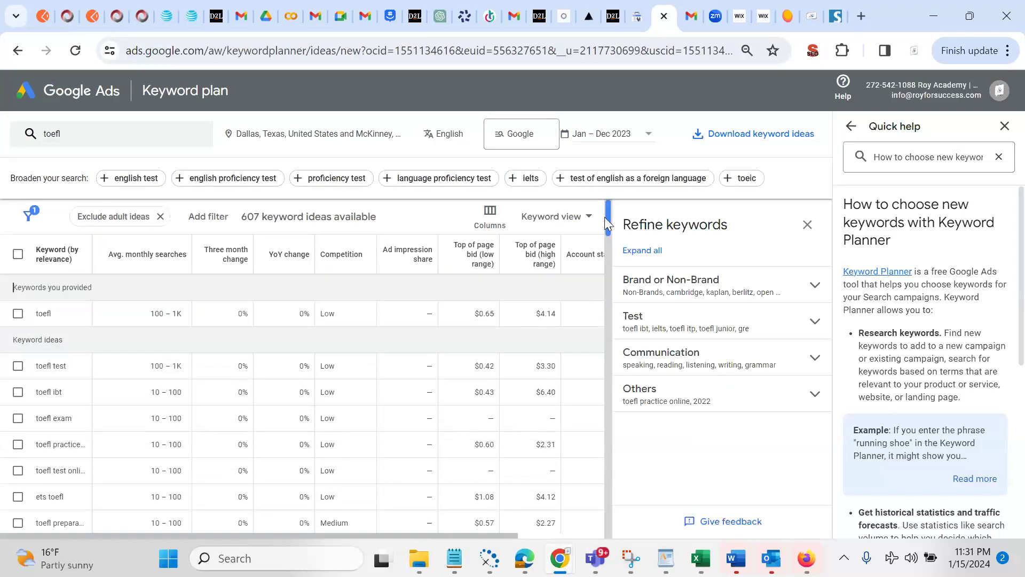
Browse further down the "toefl" keyword ideas and return to the start of the list
{"action": "triple_click", "coordinate": [612, 283]}
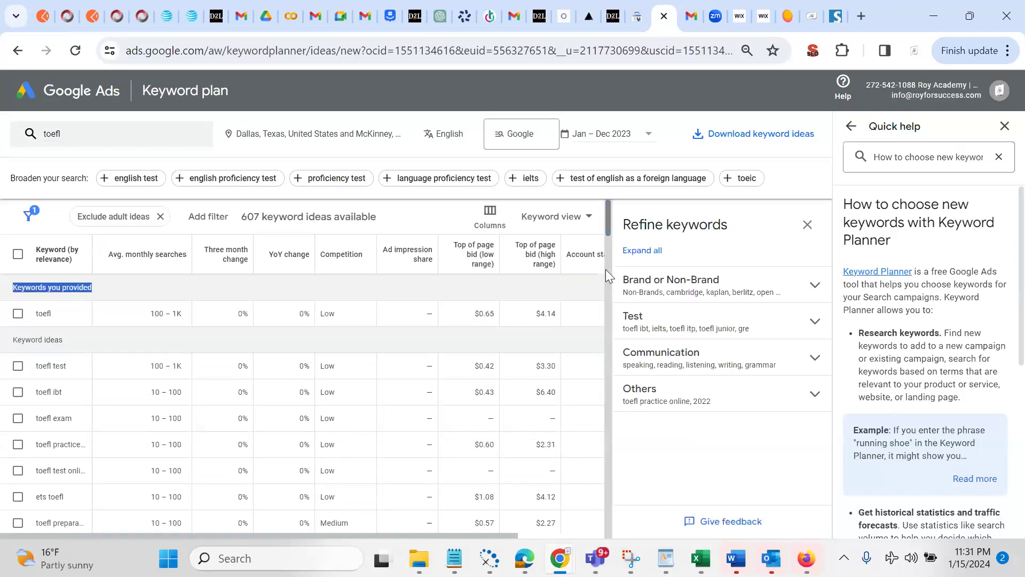
{"action": "scroll", "coordinate": [606, 270], "scroll_direction": "down", "scroll_amount": 5}
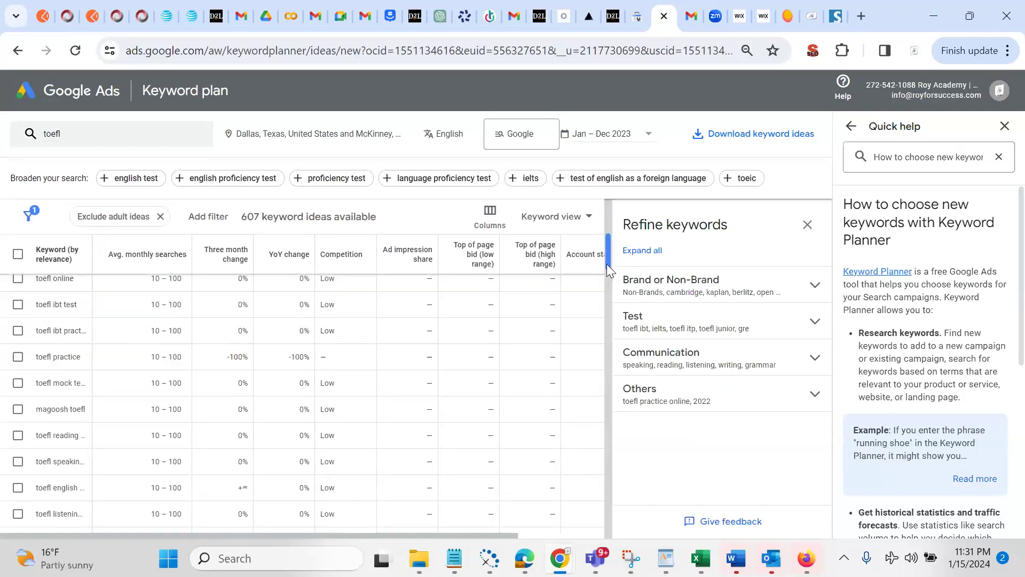
{"action": "left_click_drag", "start_coordinate": [608, 262], "coordinate": [611, 230]}
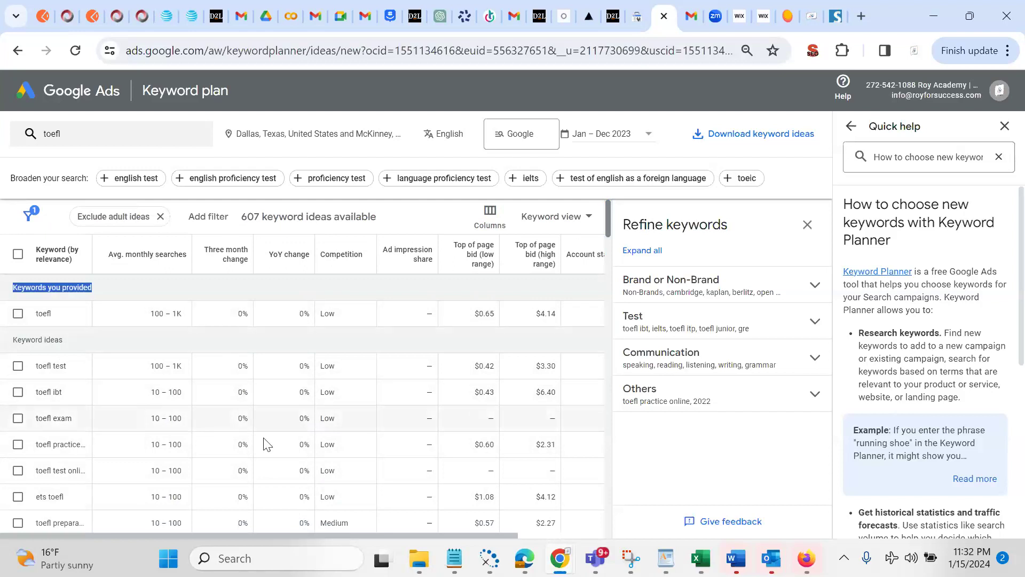
Switch to the Zoom meeting in Edge, unmute the microphone and return to the Keyword Planner window in Chrome
{"action": "mouse_move", "coordinate": [524, 558]}
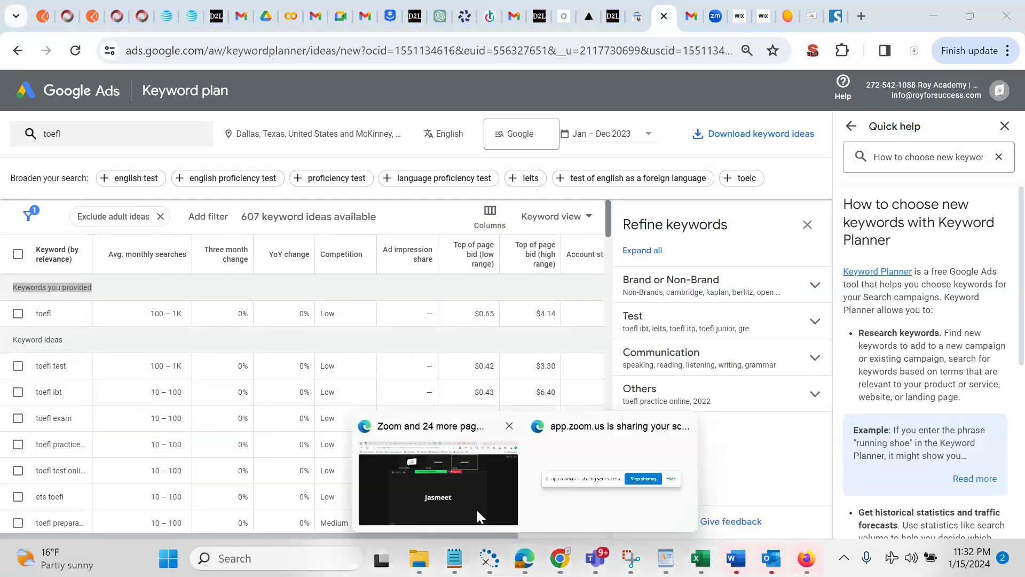
{"action": "left_click", "coordinate": [446, 486]}
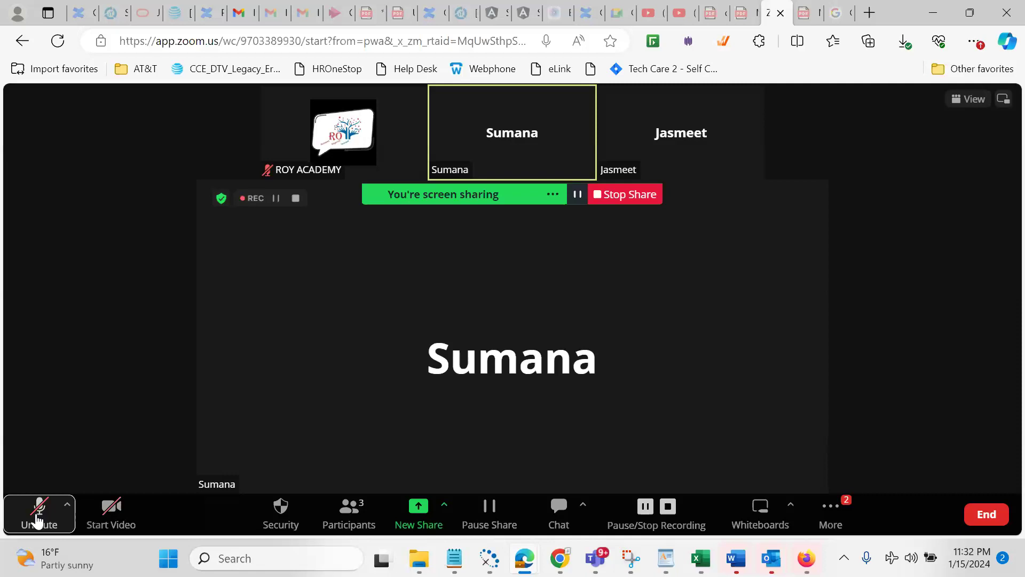
{"action": "left_click", "coordinate": [38, 519]}
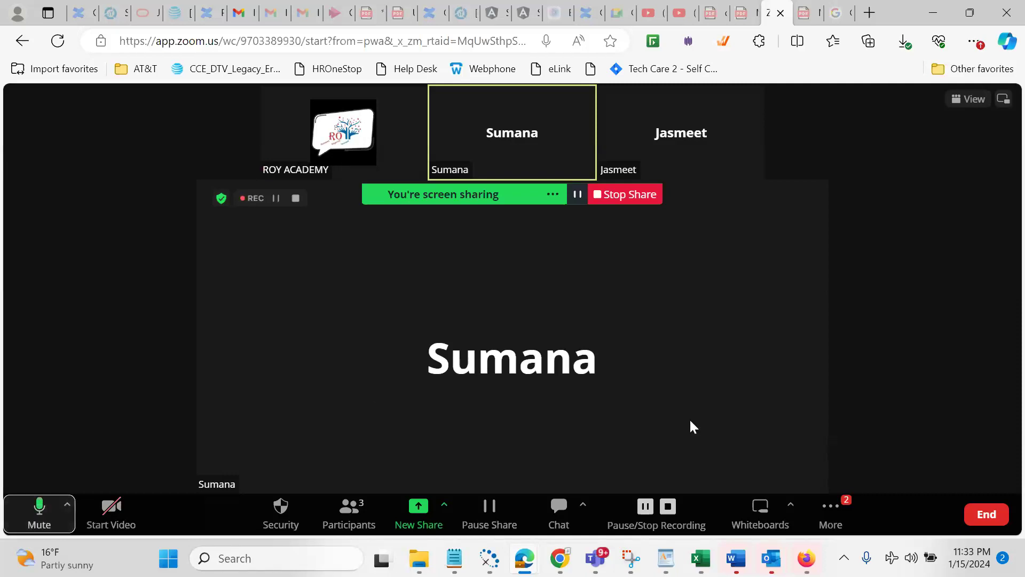
{"action": "mouse_move", "coordinate": [567, 560]}
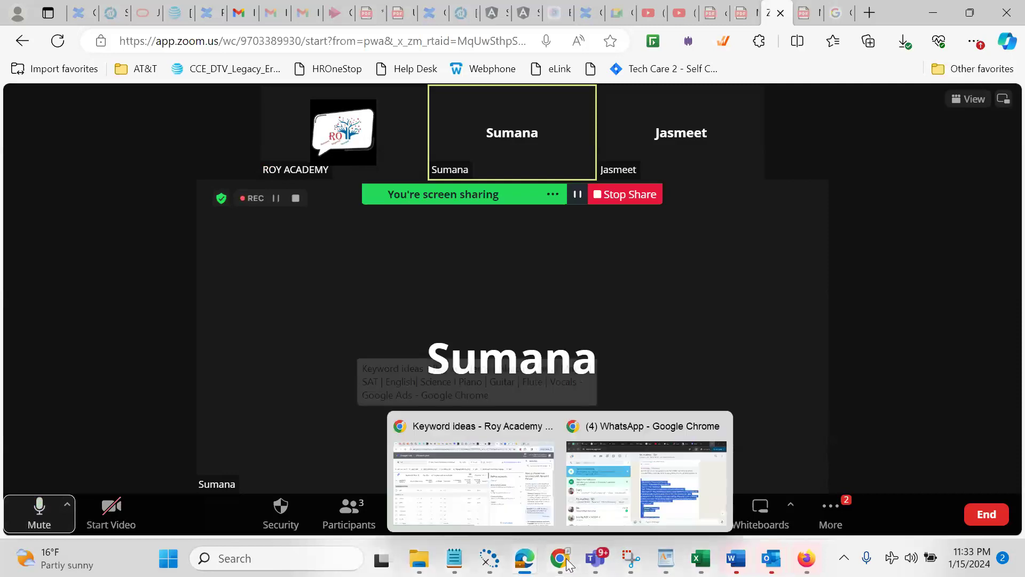
{"action": "left_click", "coordinate": [473, 493]}
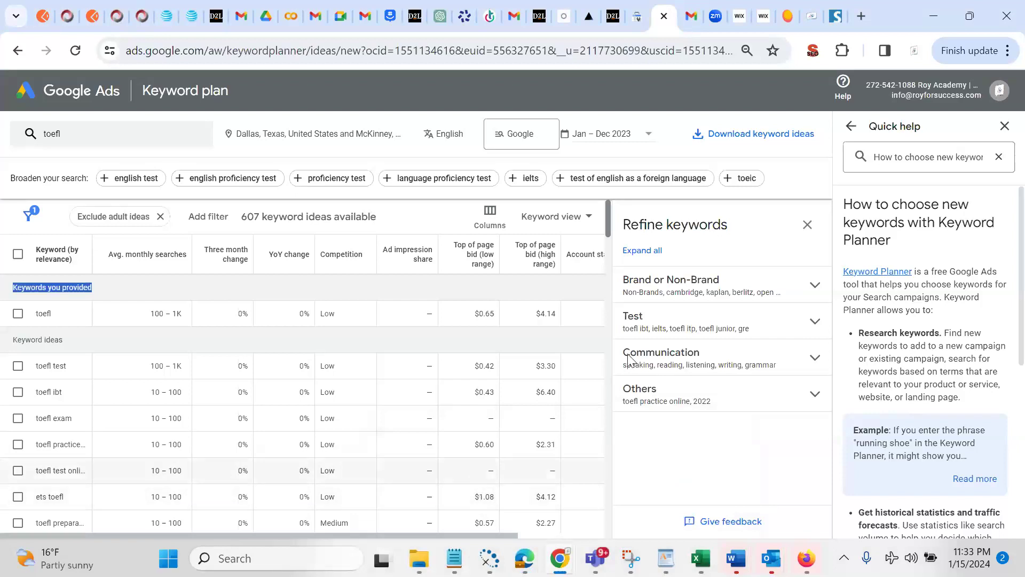
Open the Google home page in a new browser tab
{"action": "left_click", "coordinate": [860, 17]}
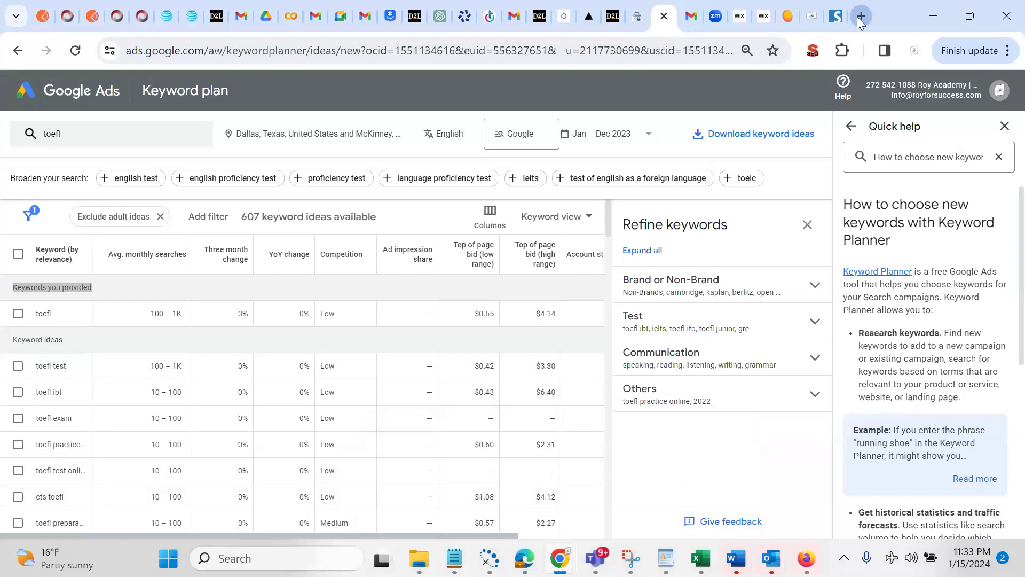
{"action": "type", "text": "goo"}
{"action": "key", "text": "Return"}
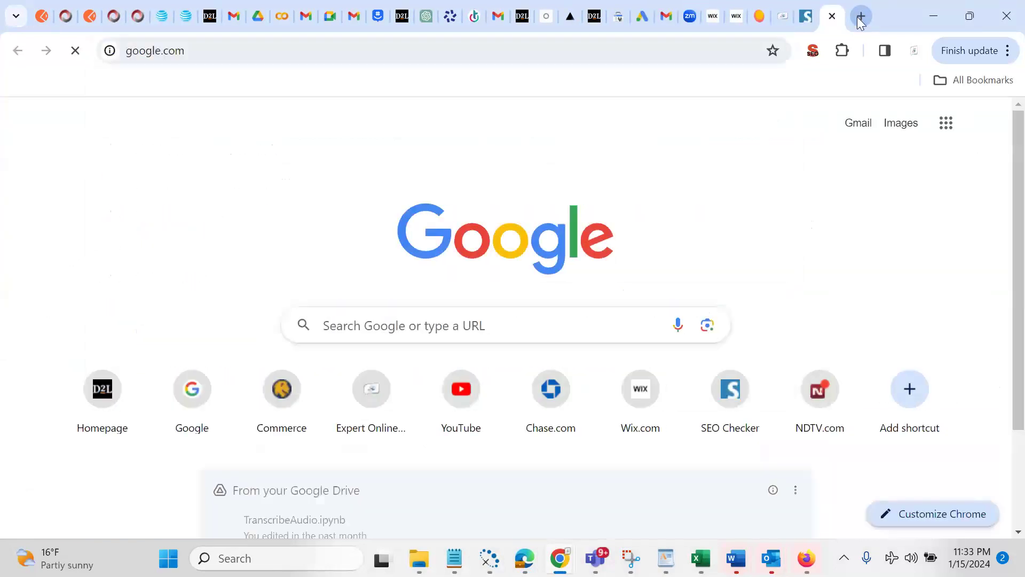
Search the web for "abacus classes in dallas"
{"action": "type", "text": "ba"}
{"action": "key", "text": "BackSpace"}
{"action": "key", "text": "BackSpace"}
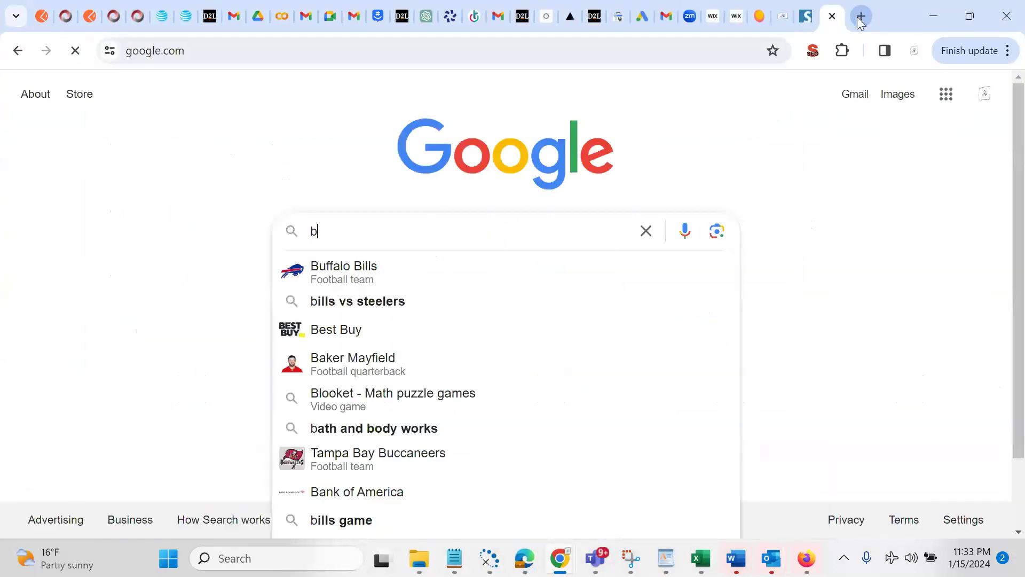
{"action": "type", "text": "abacus in dalls"}
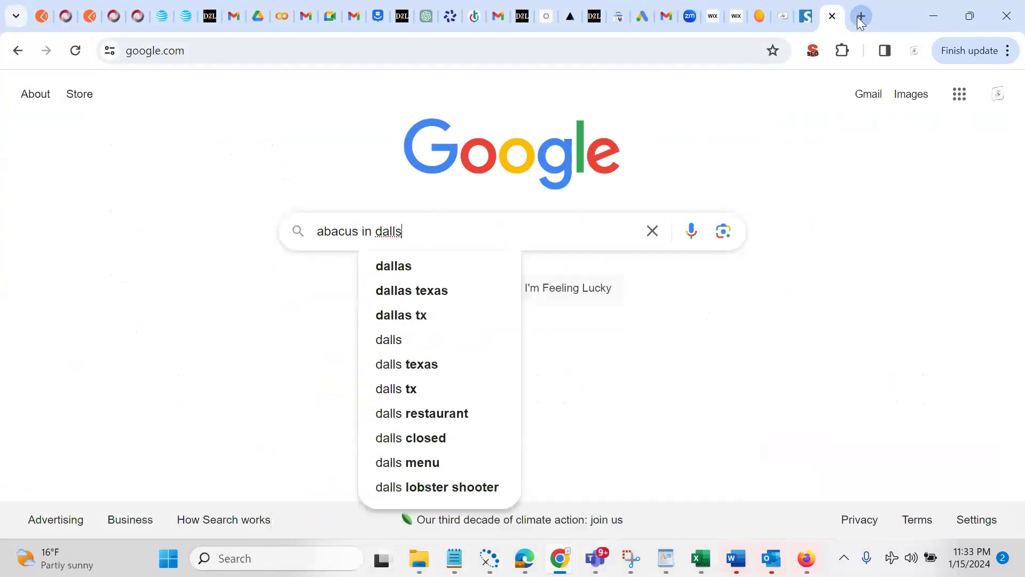
{"action": "key", "text": "Left"}
{"action": "key", "text": "Left"}
{"action": "type", "text": "a"}
{"action": "key", "text": "Left"}
{"action": "key", "text": "Left"}
{"action": "key", "text": "Left"}
{"action": "key", "text": "Left"}
{"action": "key", "text": "Left"}
{"action": "key", "text": "Left"}
{"action": "key", "text": "Left"}
{"action": "key", "text": "Left"}
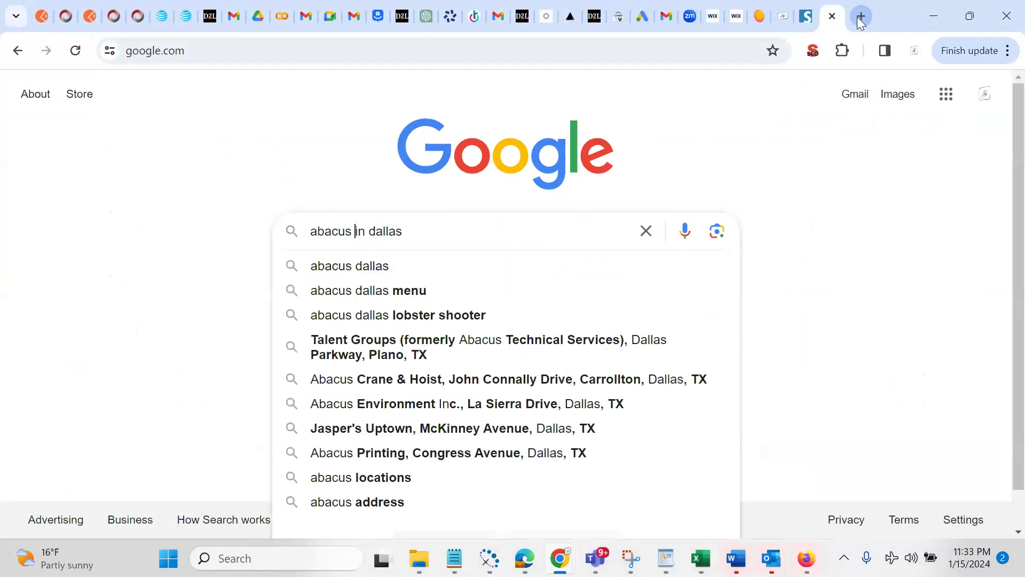
{"action": "type", "text": "class"}
{"action": "type", "text": "es"}
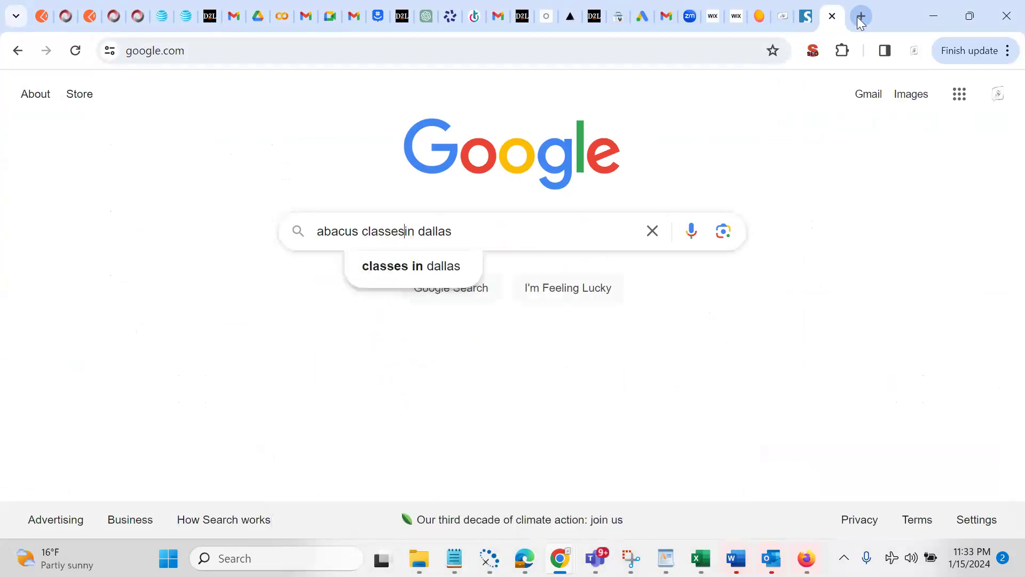
{"action": "key", "text": "Return"}
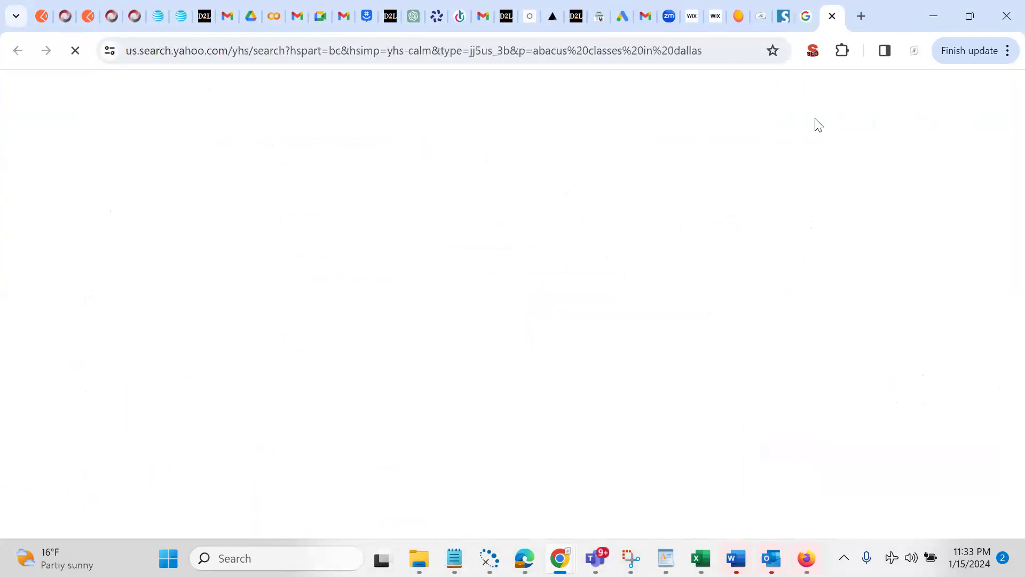
Return to the Keyword Planner tab, switch to the Zoom meeting in Edge and stop the screen share
{"action": "left_click", "coordinate": [622, 17]}
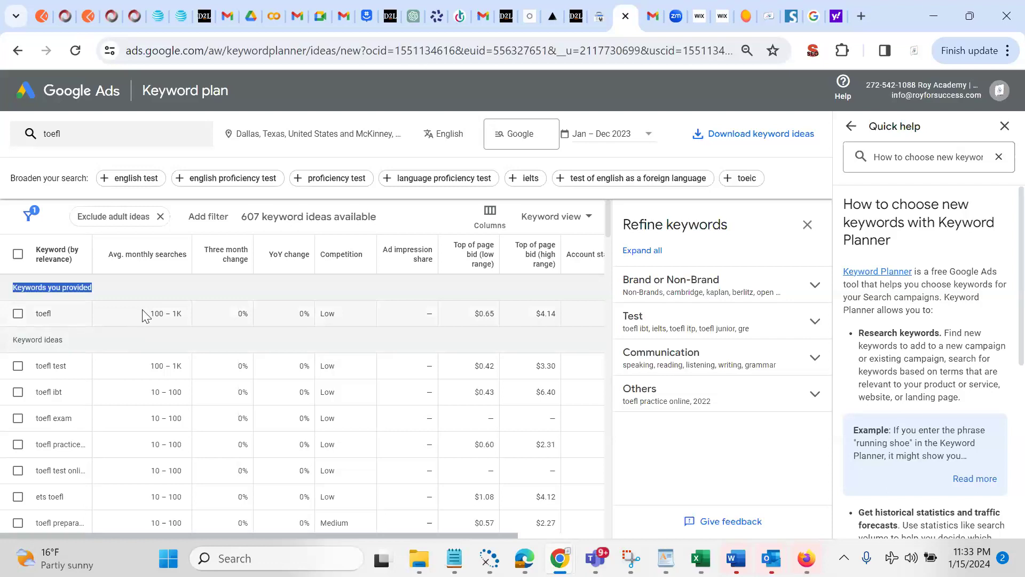
{"action": "mouse_move", "coordinate": [526, 565]}
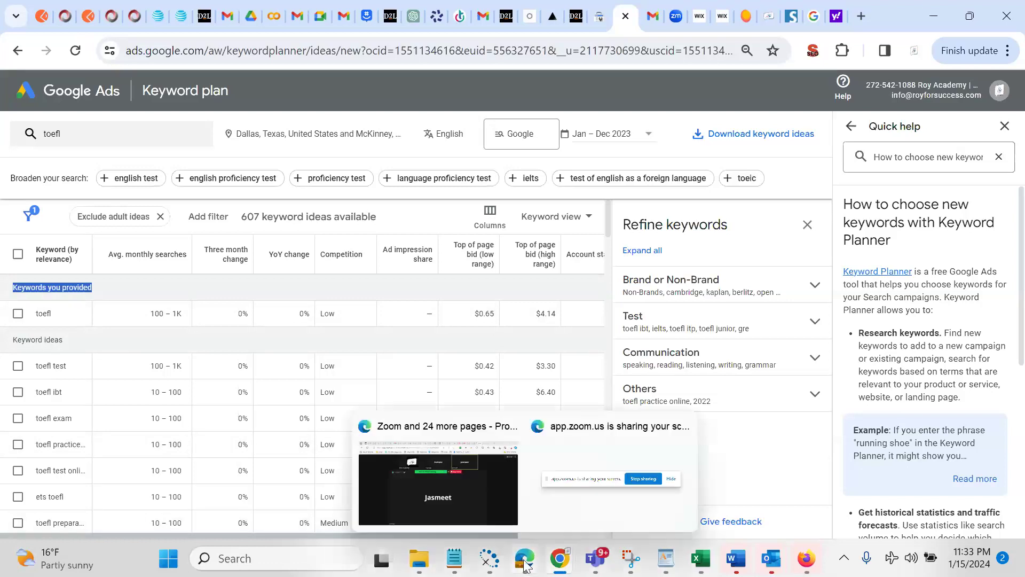
{"action": "left_click", "coordinate": [460, 495]}
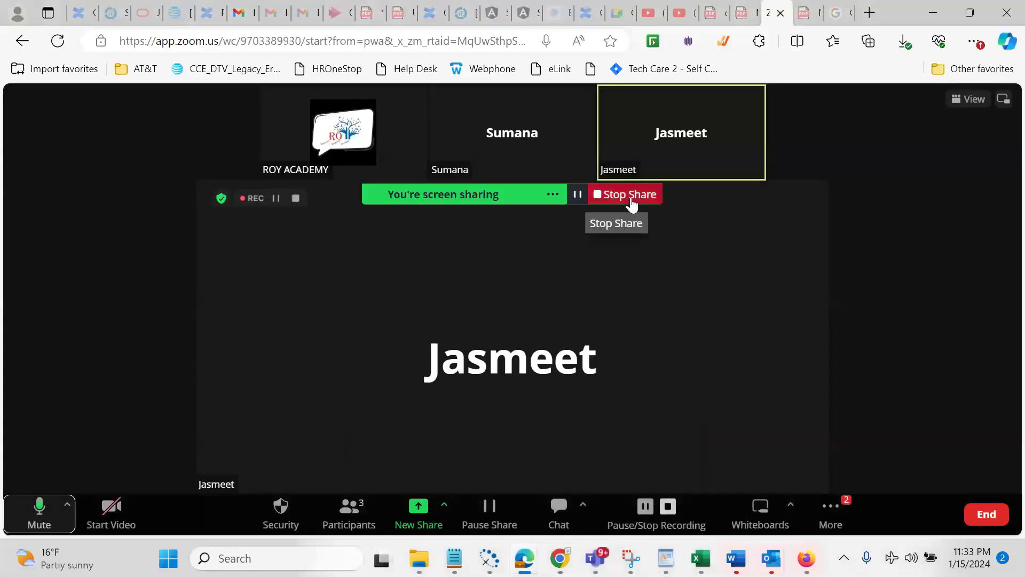
{"action": "left_click", "coordinate": [631, 200]}
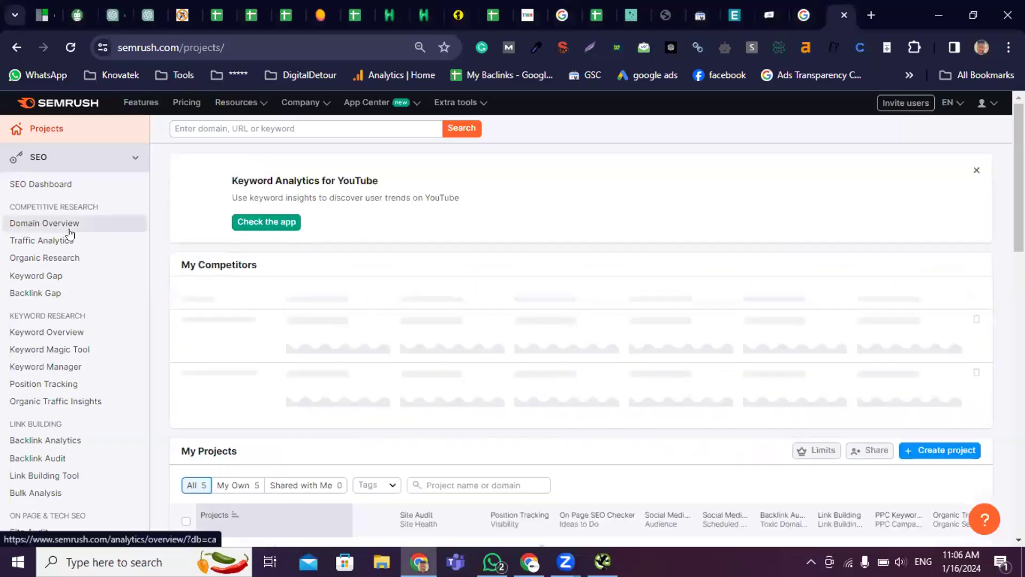
Open Semrush's Keyword Overview tool and set its country database to United States
{"action": "left_click", "coordinate": [80, 227]}
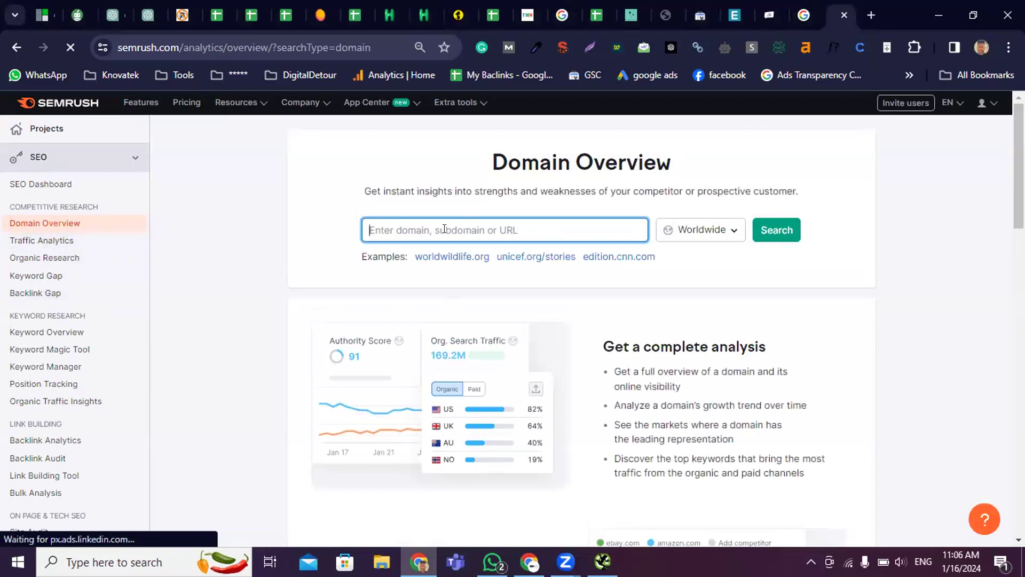
{"action": "left_click", "coordinate": [45, 331]}
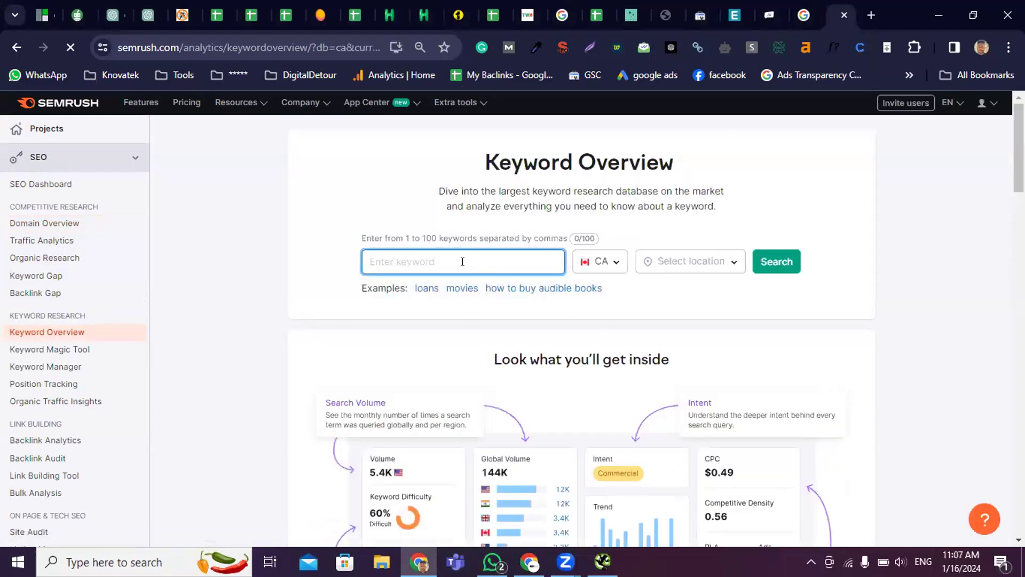
{"action": "left_click", "coordinate": [601, 262]}
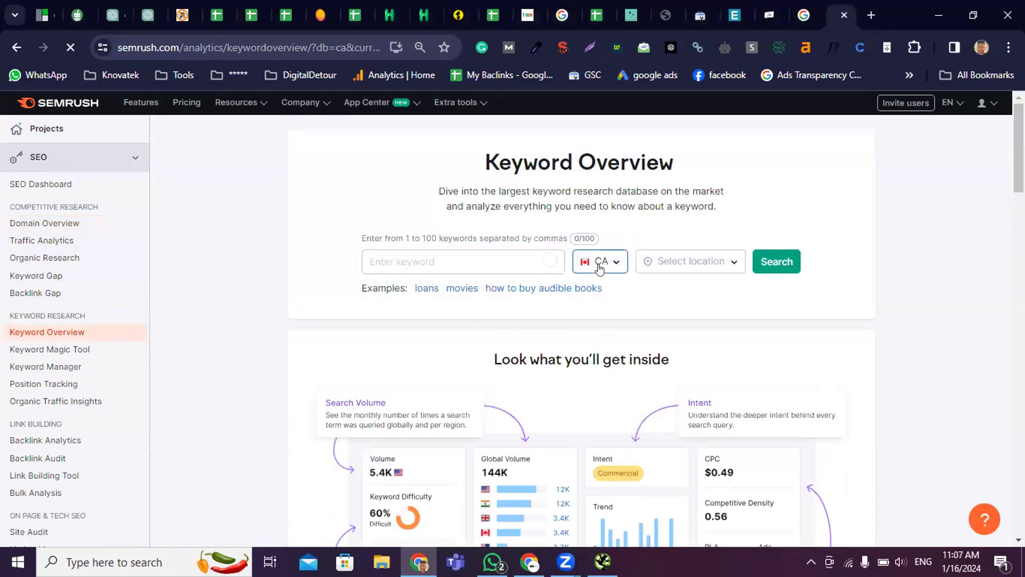
{"action": "scroll", "coordinate": [570, 403], "scroll_direction": "up", "scroll_amount": 5}
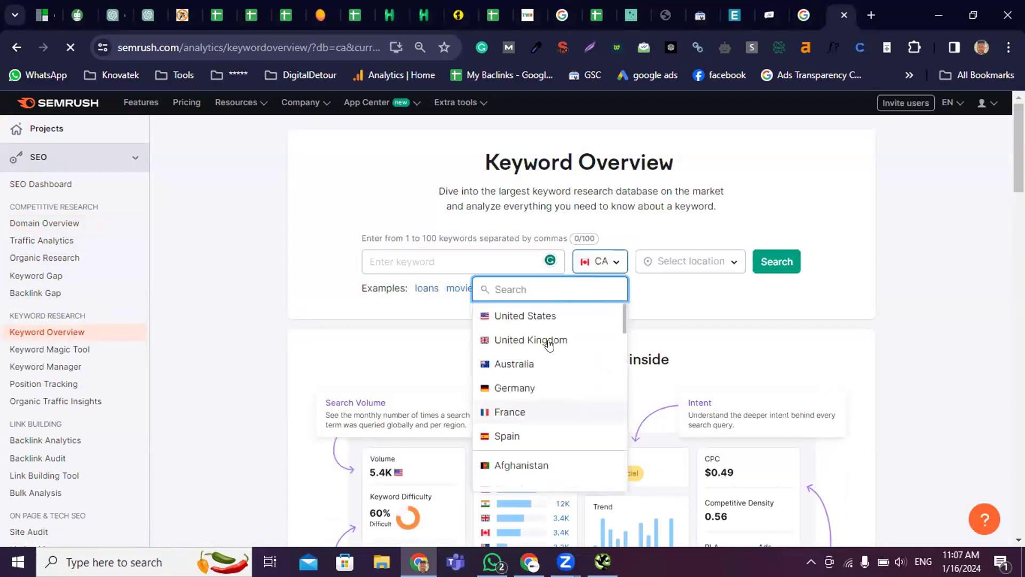
{"action": "left_click", "coordinate": [534, 319]}
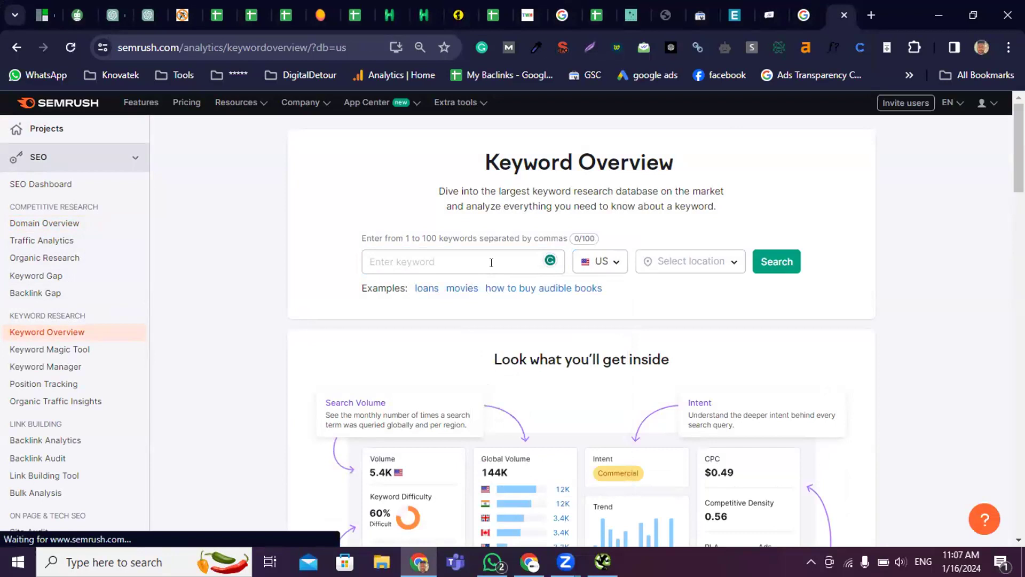
Set the local search location of the keyword overview to Dallas, Texas
{"action": "left_click", "coordinate": [660, 263]}
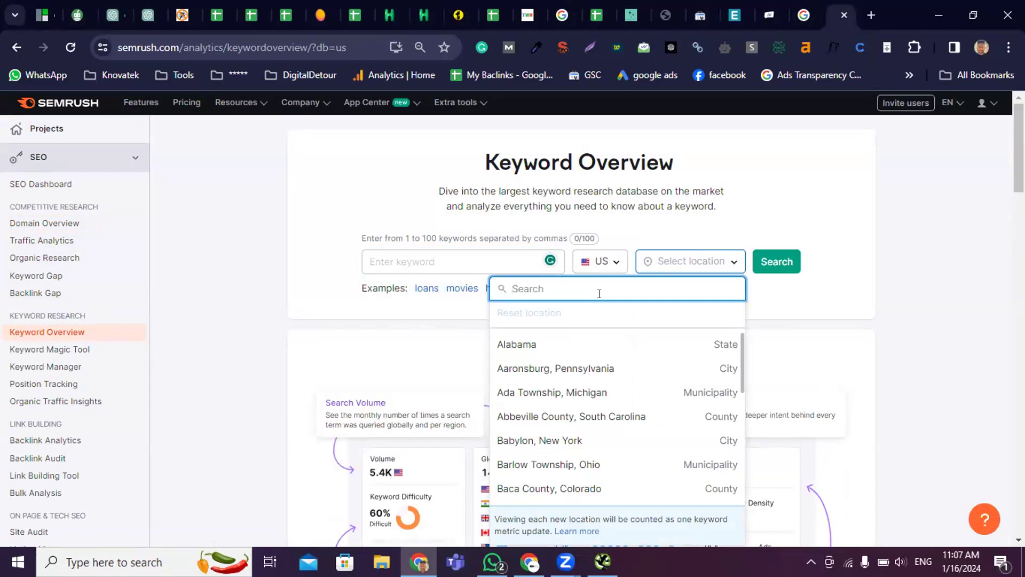
{"action": "type", "text": "dallas"}
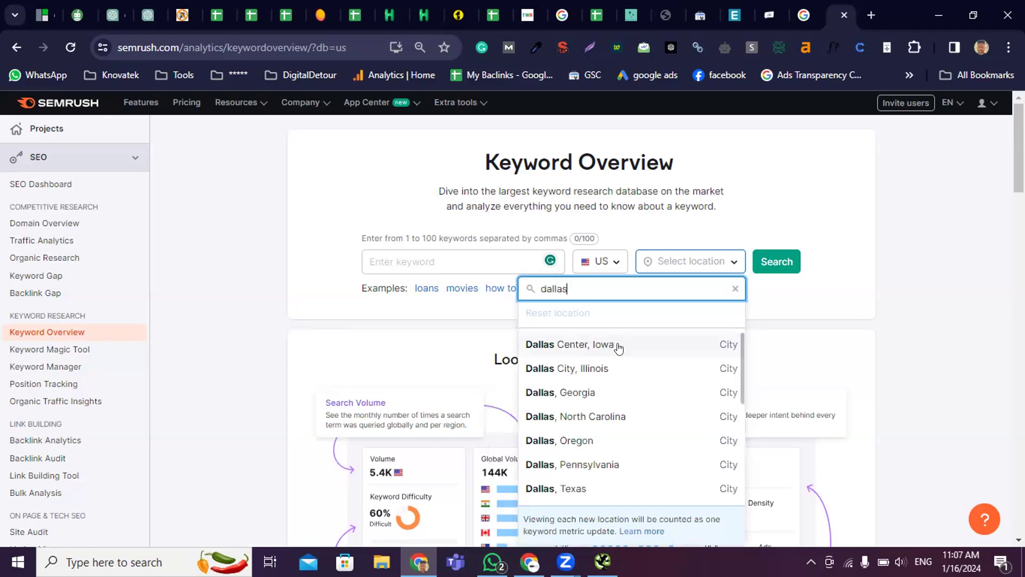
{"action": "left_click", "coordinate": [582, 489]}
Enter "IELTS tuition" as the keyword to analyse
{"action": "left_click", "coordinate": [454, 269]}
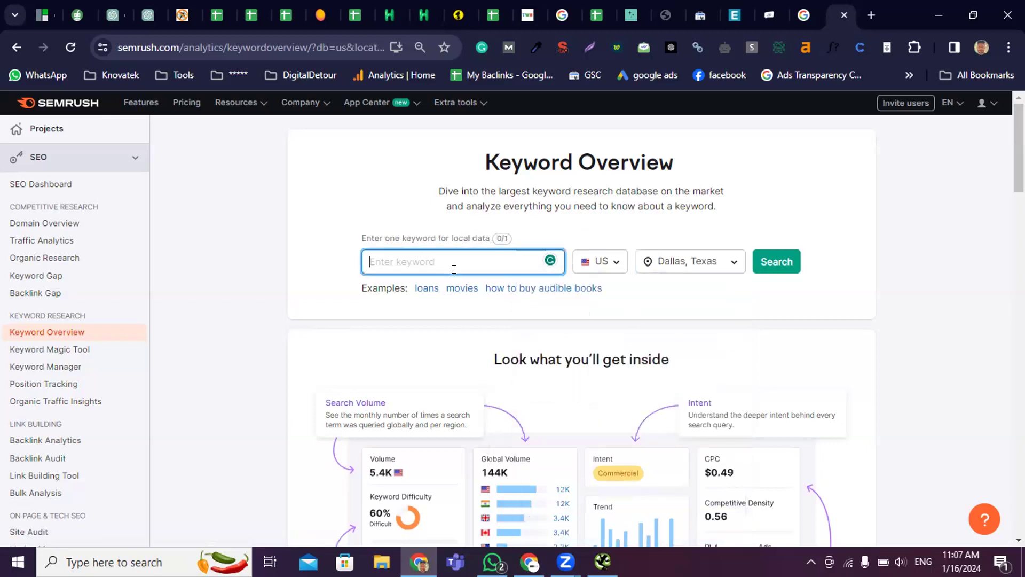
{"action": "key", "text": "BackSpace"}
{"action": "type", "text": "IELTS"}
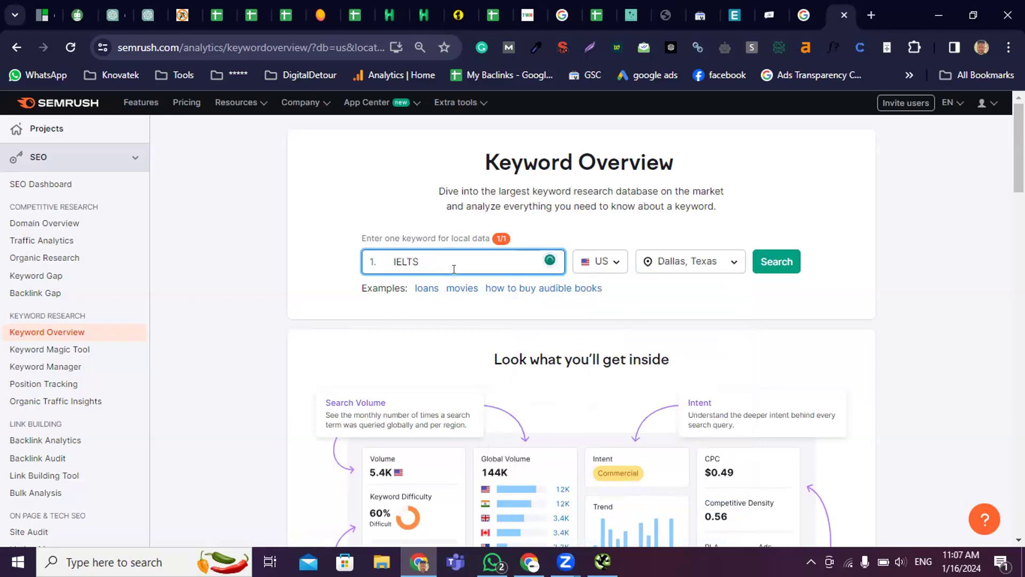
{"action": "type", "text": " tuition"}
Reset the Dallas, Texas location filter and run the keyword overview for "IELTS tuition"
{"action": "left_click", "coordinate": [725, 269]}
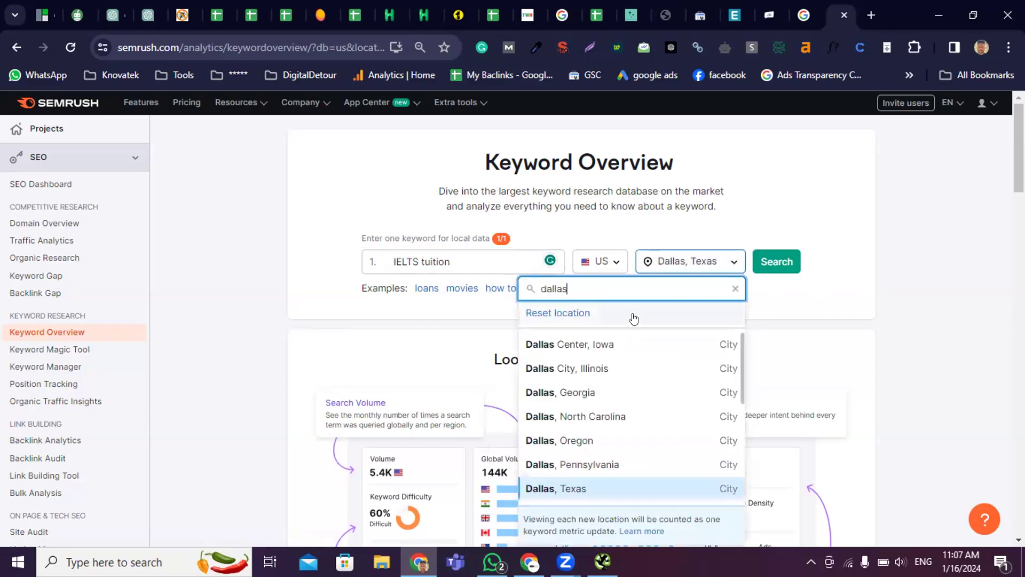
{"action": "left_click", "coordinate": [735, 288]}
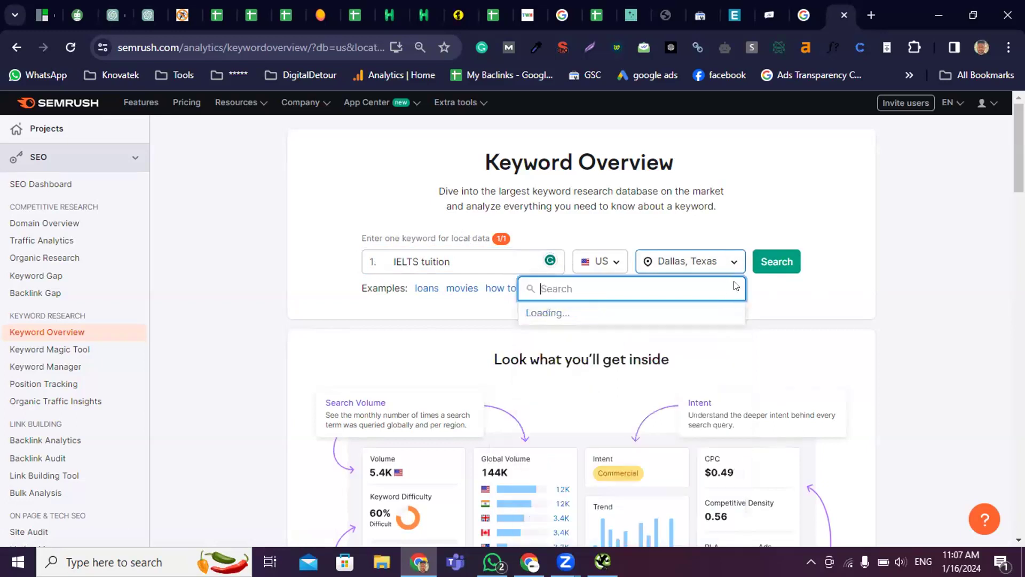
{"action": "left_click", "coordinate": [727, 264]}
{"action": "left_click", "coordinate": [726, 267]}
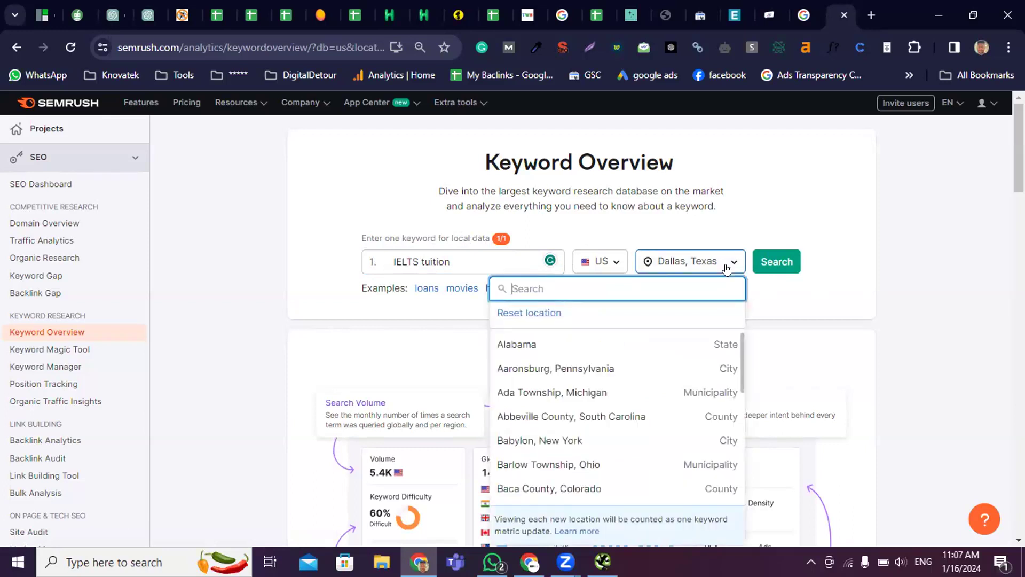
{"action": "left_click", "coordinate": [514, 314]}
{"action": "left_click", "coordinate": [766, 267]}
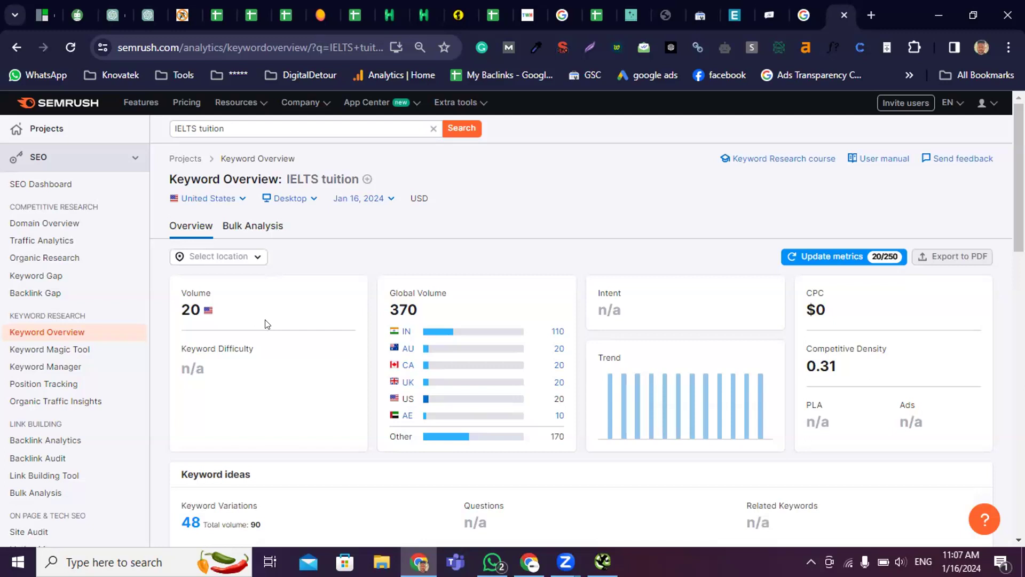
Run the keyword overview for "abacus classes" and review its keyword difficulty note, global volume and intent
{"action": "scroll", "coordinate": [269, 326], "scroll_direction": "down", "scroll_amount": 5}
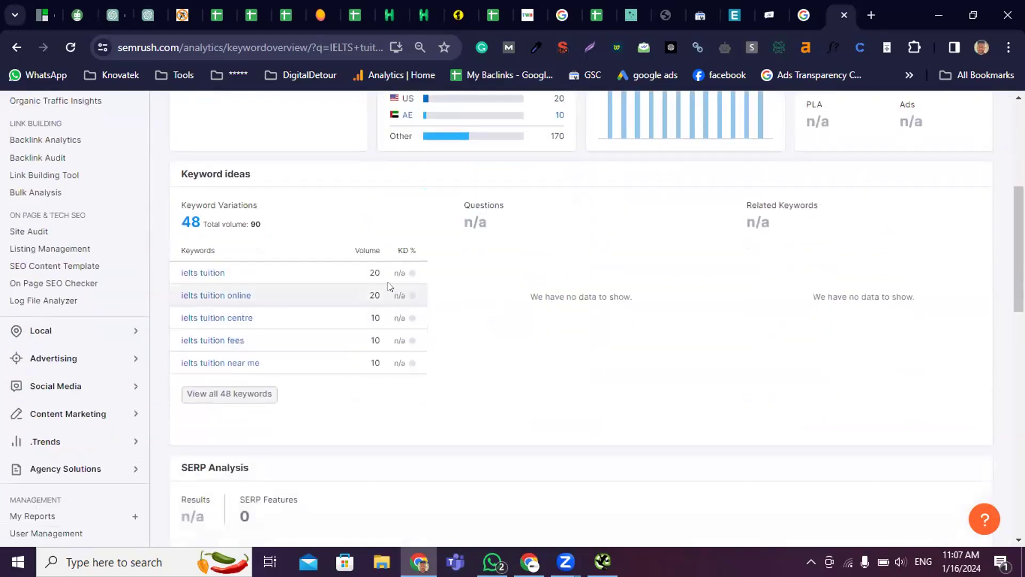
{"action": "scroll", "coordinate": [338, 347], "scroll_direction": "up", "scroll_amount": 5}
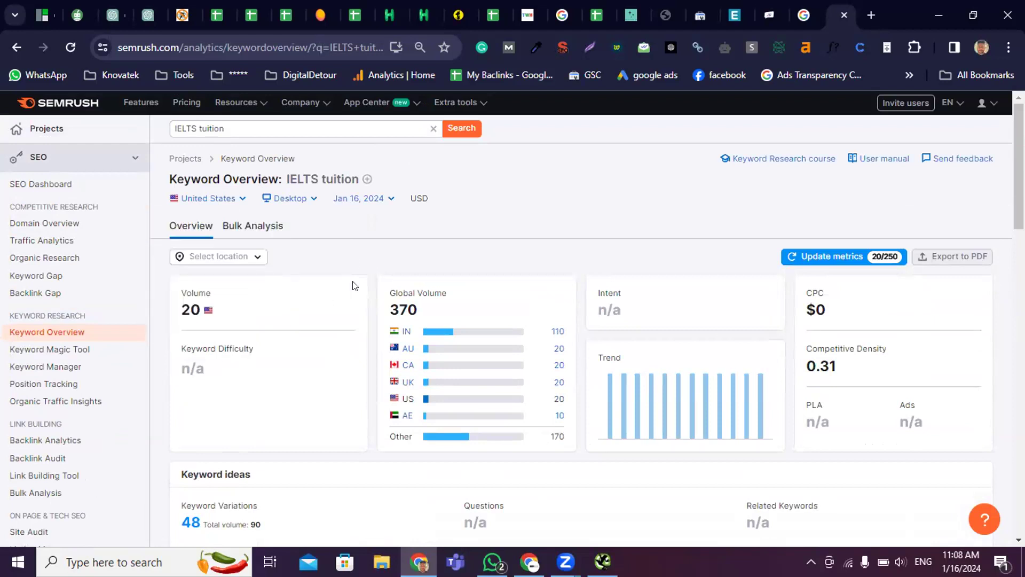
{"action": "left_click", "coordinate": [219, 129]}
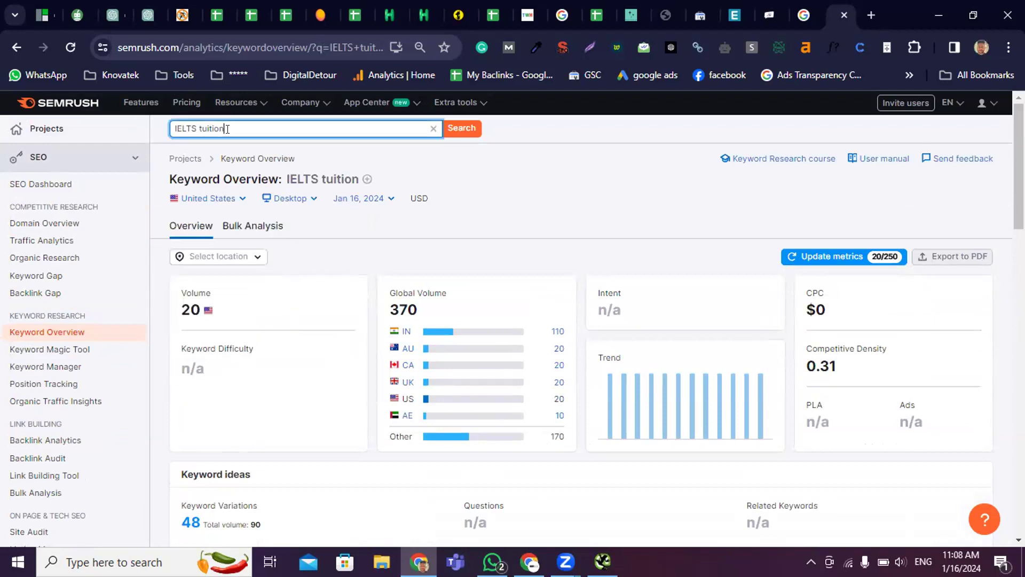
{"action": "type", "text": "in "}
{"action": "type", "text": "aba"}
{"action": "key", "text": "BackSpace"}
{"action": "key", "text": "BackSpace"}
{"action": "key", "text": "BackSpace"}
{"action": "key", "text": "BackSpace"}
{"action": "key", "text": "BackSpace"}
{"action": "key", "text": "BackSpace"}
{"action": "key", "text": "BackSpace"}
{"action": "key", "text": "BackSpace"}
{"action": "key", "text": "BackSpace"}
{"action": "key", "text": "BackSpace"}
{"action": "key", "text": "BackSpace"}
{"action": "key", "text": "BackSpace"}
{"action": "key", "text": "BackSpace"}
{"action": "key", "text": "BackSpace"}
{"action": "key", "text": "BackSpace"}
{"action": "key", "text": "BackSpace"}
{"action": "key", "text": "BackSpace"}
{"action": "key", "text": "BackSpace"}
{"action": "key", "text": "BackSpace"}
{"action": "key", "text": "BackSpace"}
{"action": "type", "text": "abaa"}
{"action": "key", "text": "BackSpace"}
{"action": "type", "text": "cus "}
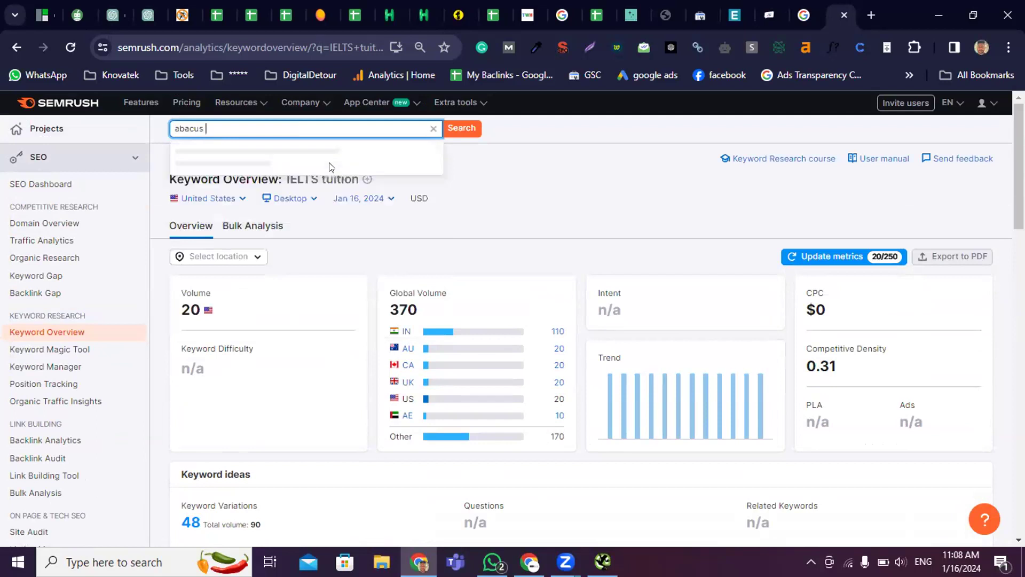
{"action": "type", "text": "classes"}
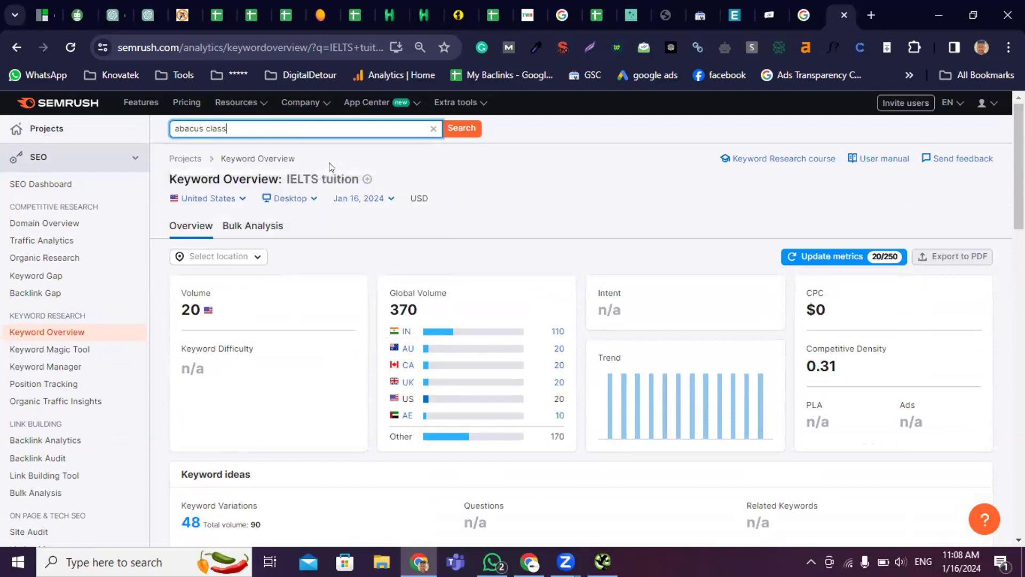
{"action": "left_click", "coordinate": [459, 129]}
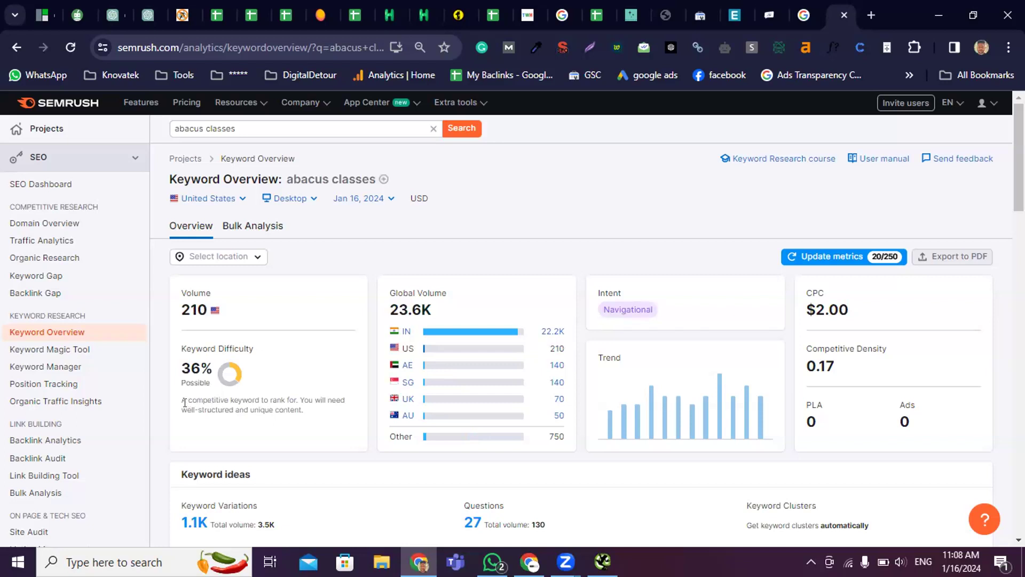
{"action": "left_click_drag", "start_coordinate": [181, 400], "coordinate": [342, 406]}
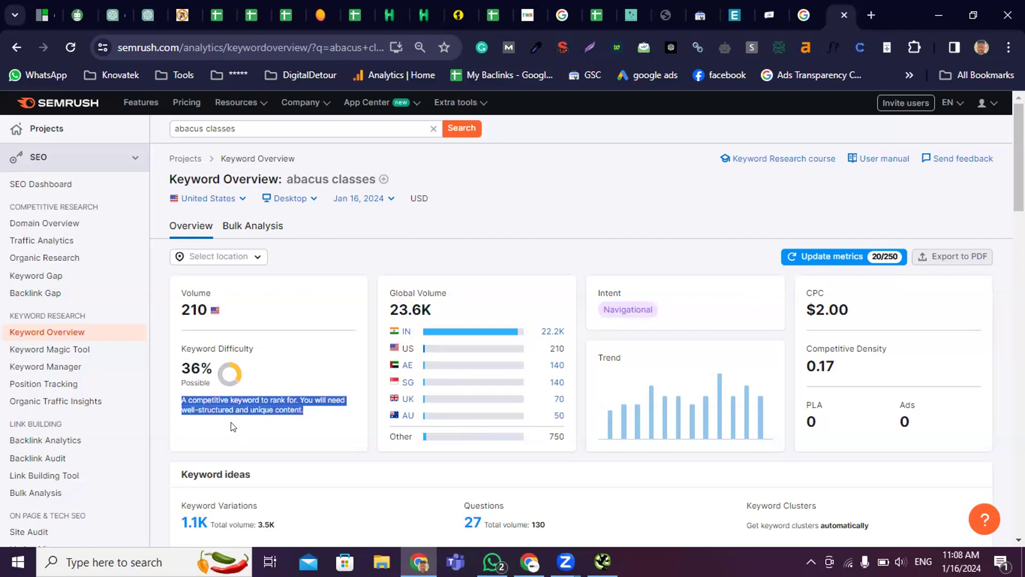
{"action": "left_click", "coordinate": [233, 426]}
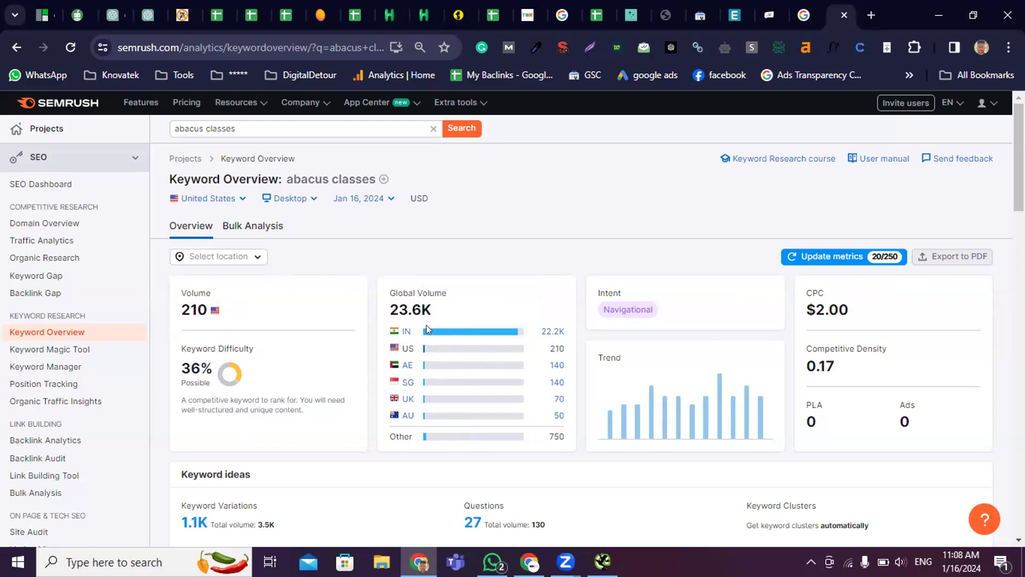
{"action": "mouse_move", "coordinate": [449, 336]}
{"action": "mouse_move", "coordinate": [626, 309]}
Run the keyword overview for "Russian math" and dismiss the recent search suggestions
{"action": "triple_click", "coordinate": [199, 128]}
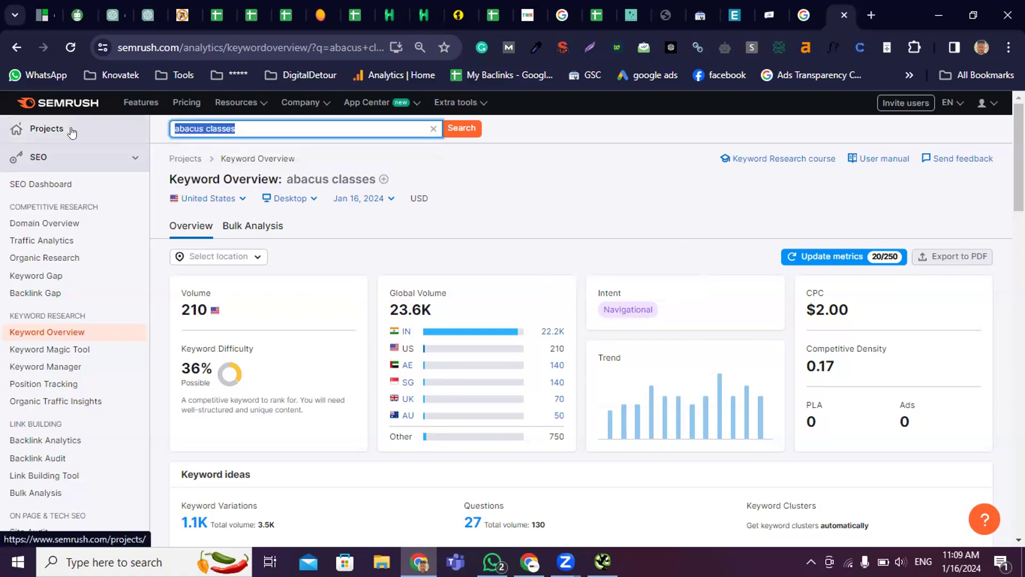
{"action": "type", "text": "Russian"}
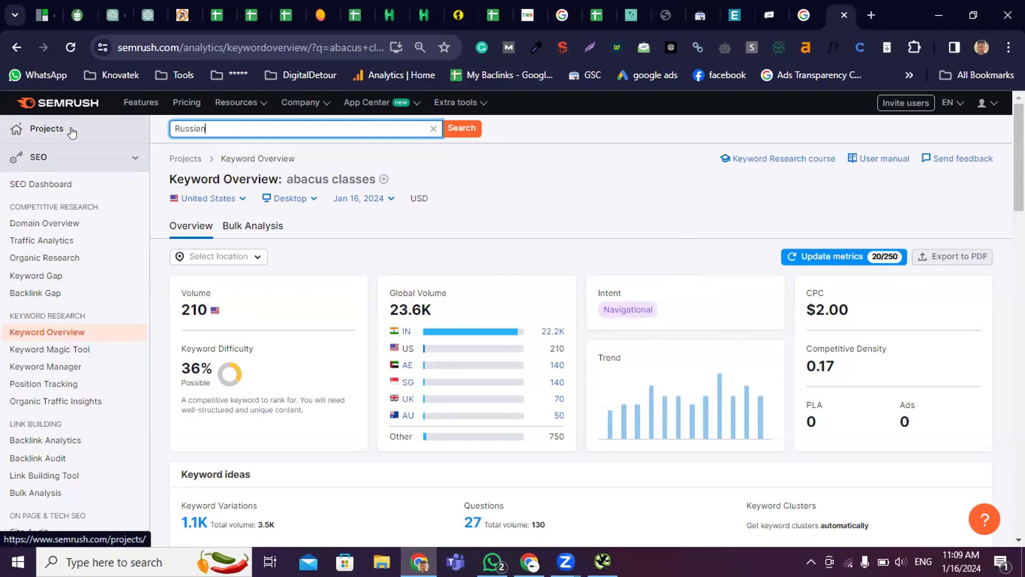
{"action": "type", "text": " math"}
{"action": "key", "text": "Return"}
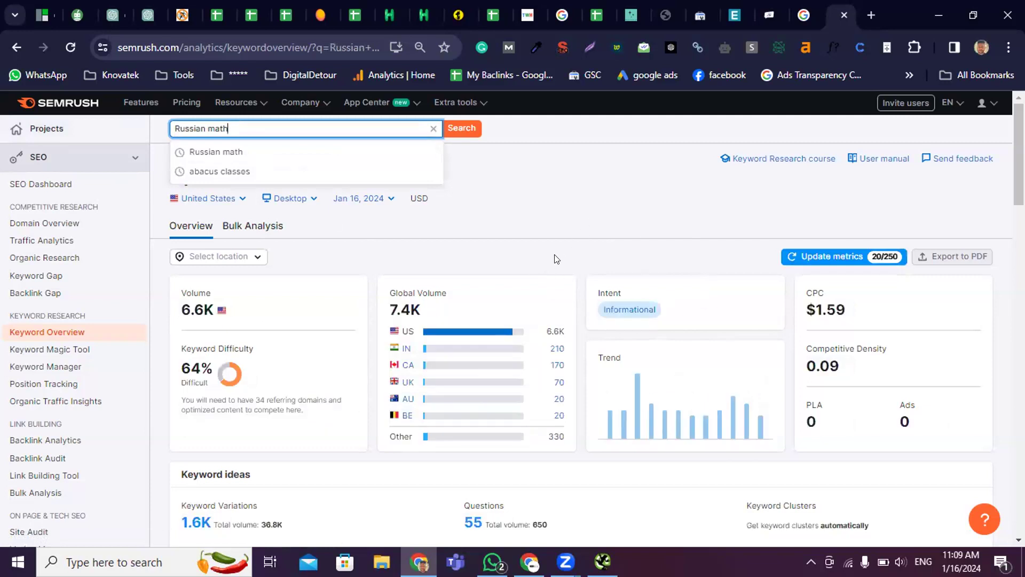
{"action": "left_click", "coordinate": [558, 231]}
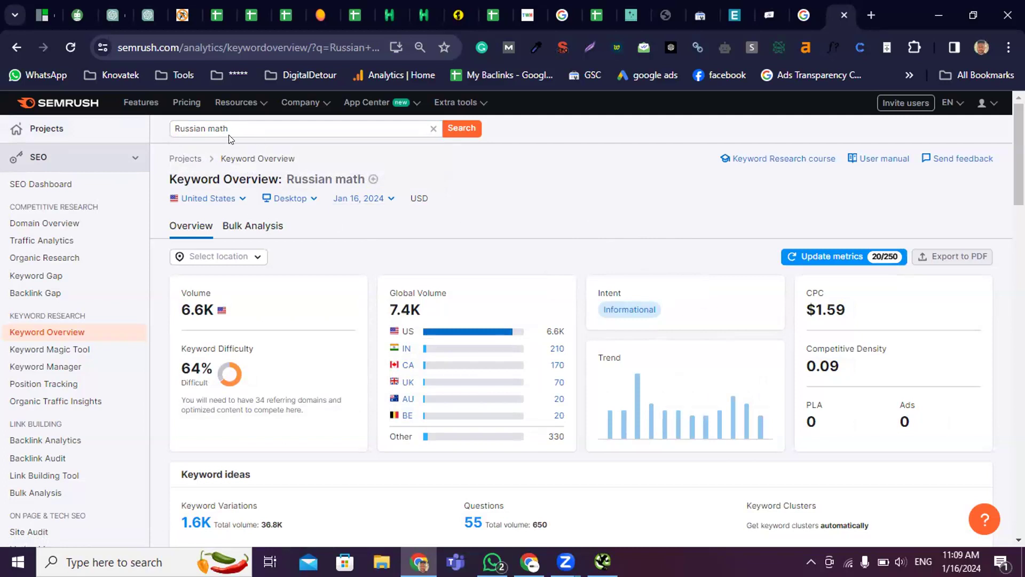
Run the keyword overview for "kangaroo math" and read the advice given under its keyword difficulty
{"action": "double_click", "coordinate": [200, 129]}
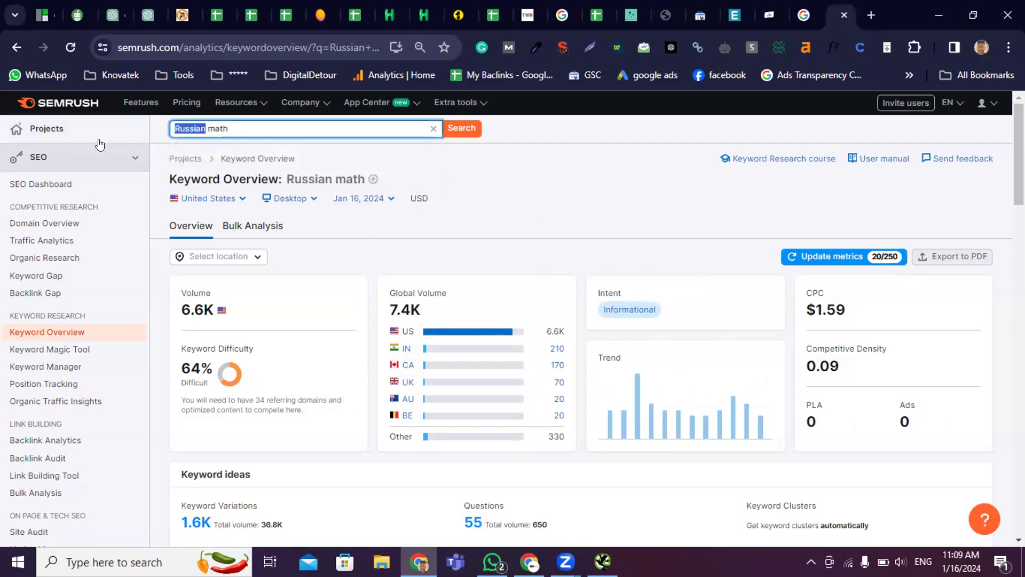
{"action": "type", "text": "kangaroo"}
{"action": "key", "text": "Return"}
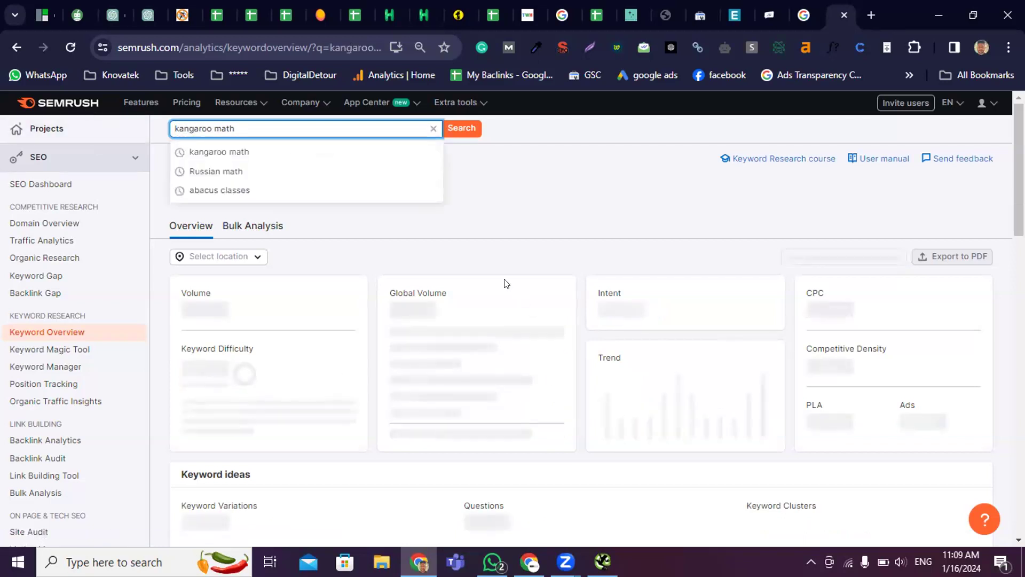
{"action": "left_click", "coordinate": [573, 215]}
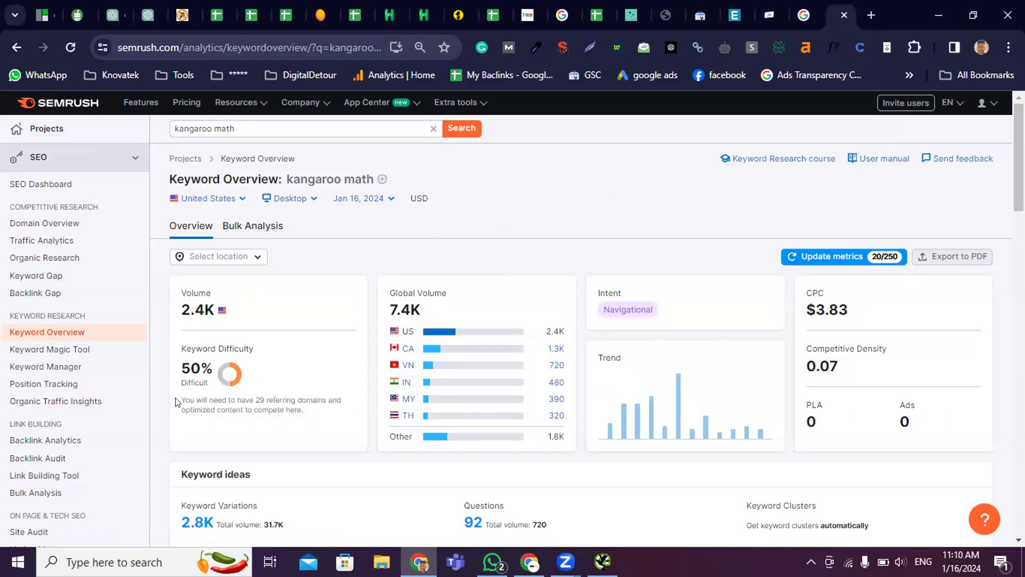
{"action": "left_click_drag", "start_coordinate": [192, 396], "coordinate": [307, 413]}
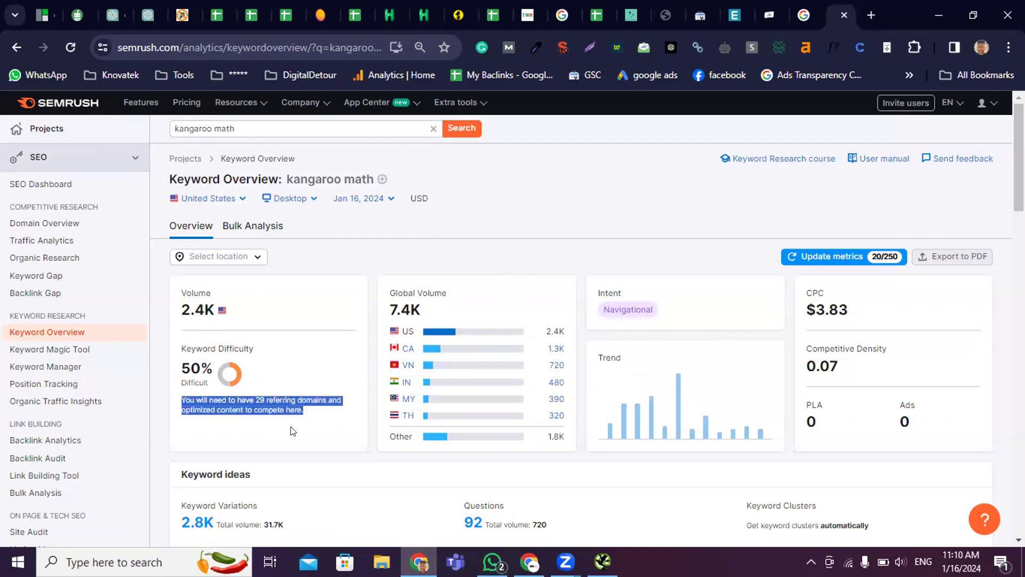
{"action": "left_click", "coordinate": [294, 416]}
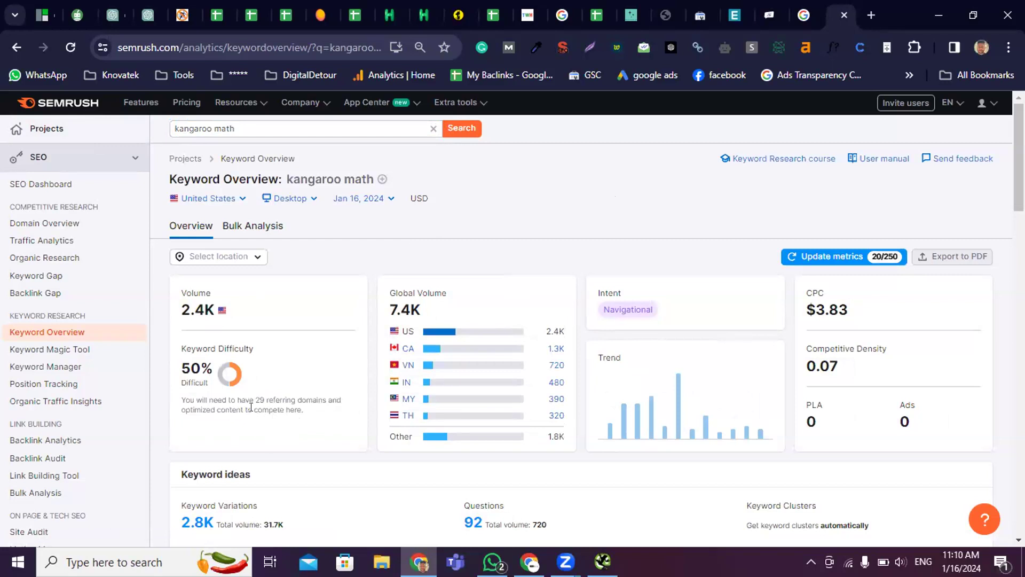
{"action": "left_click_drag", "start_coordinate": [252, 409], "coordinate": [304, 411]}
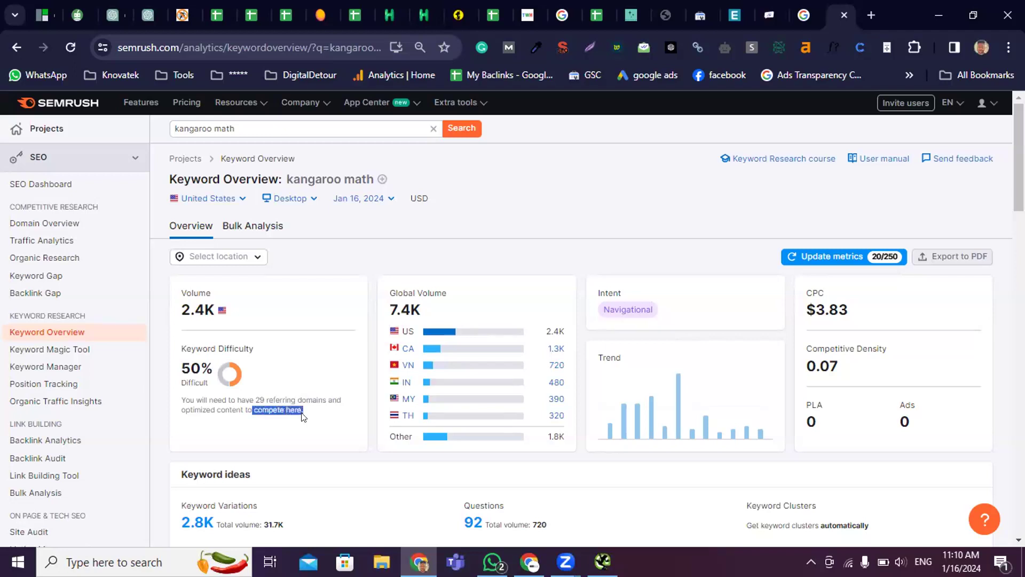
{"action": "left_click", "coordinate": [275, 393]}
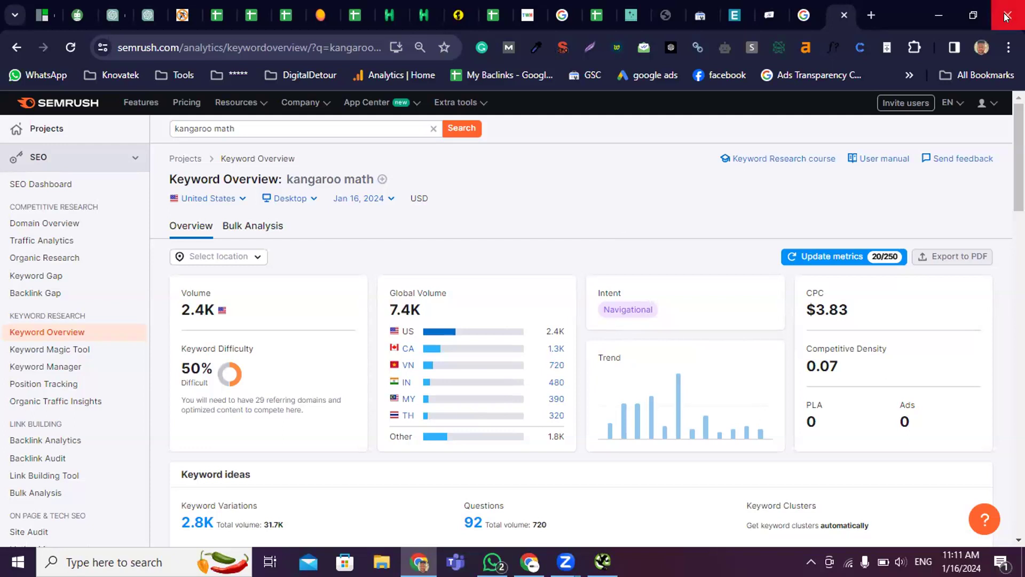
Search Google for "google trends" in a new browser tab and open the Google Trends site
{"action": "left_click", "coordinate": [877, 13]}
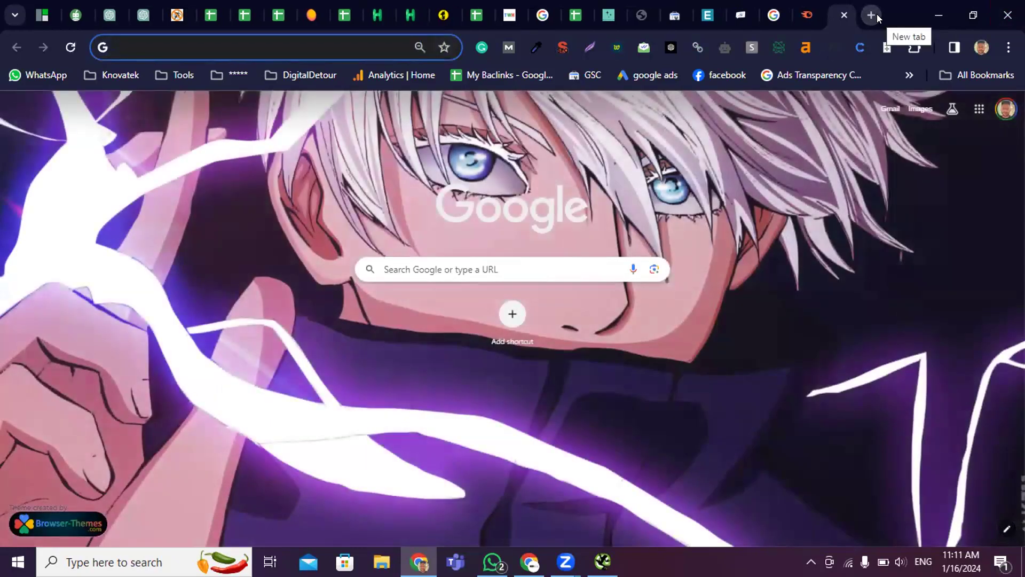
{"action": "type", "text": "goo"}
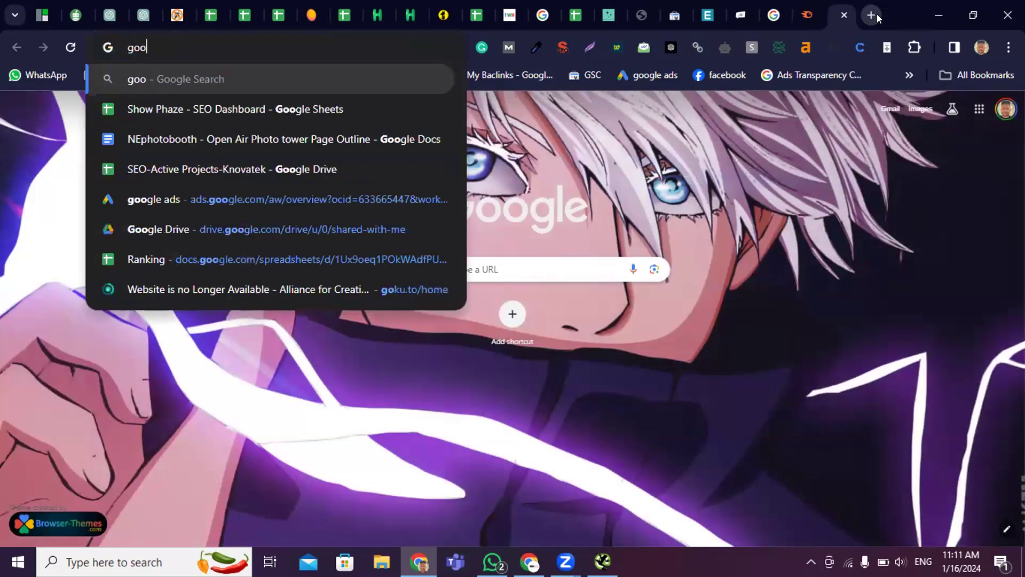
{"action": "type", "text": "gle trends"}
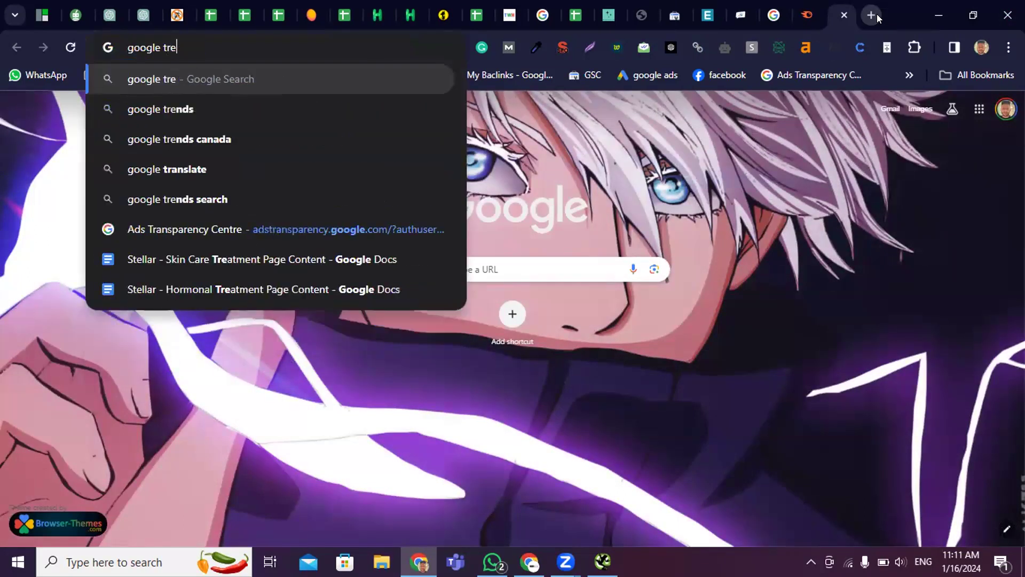
{"action": "key", "text": "Return"}
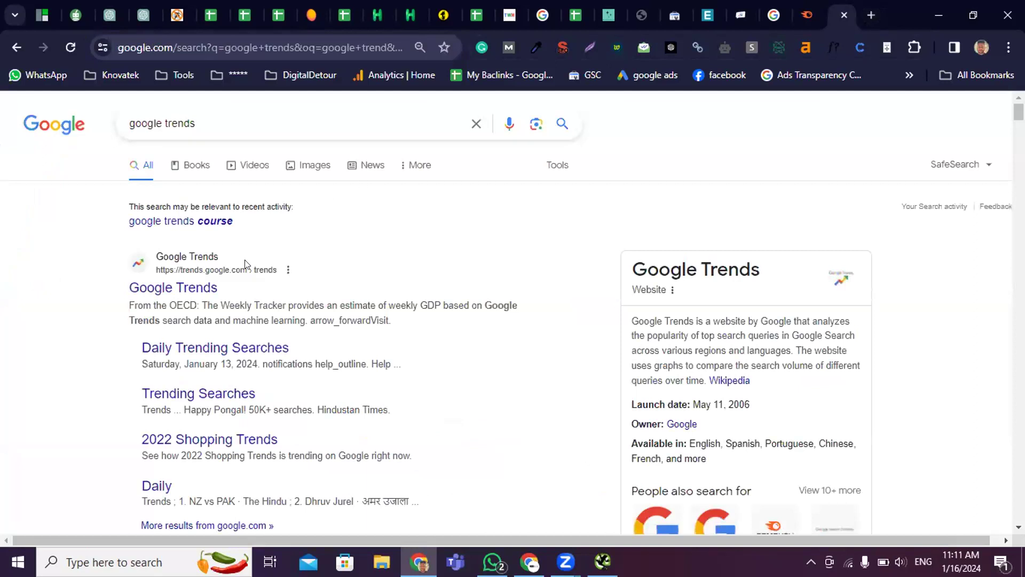
{"action": "left_click", "coordinate": [176, 288]}
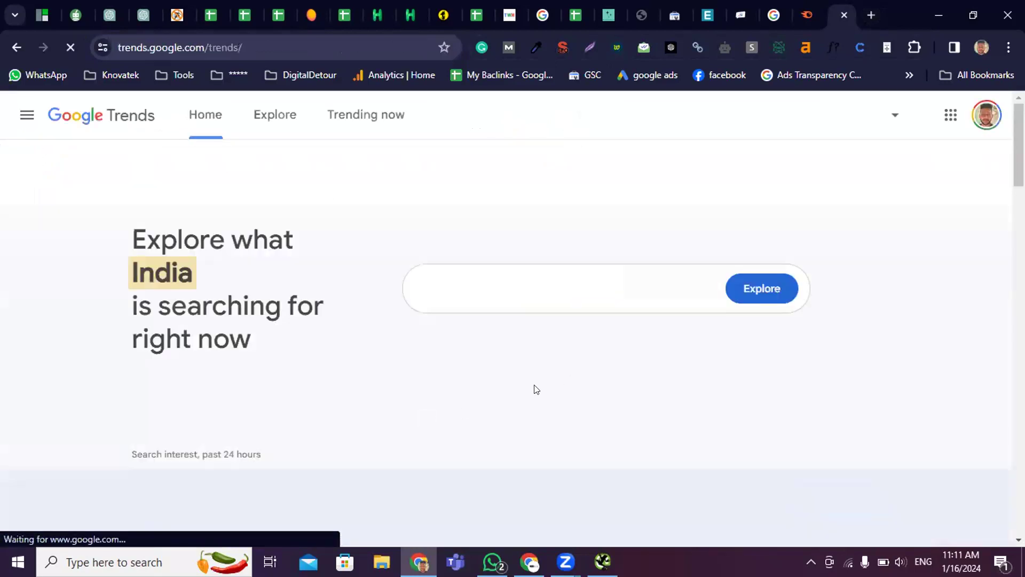
Change the Google Trends country to United States
{"action": "scroll", "coordinate": [534, 390], "scroll_direction": "down", "scroll_amount": 4}
{"action": "scroll", "coordinate": [535, 393], "scroll_direction": "up", "scroll_amount": 4}
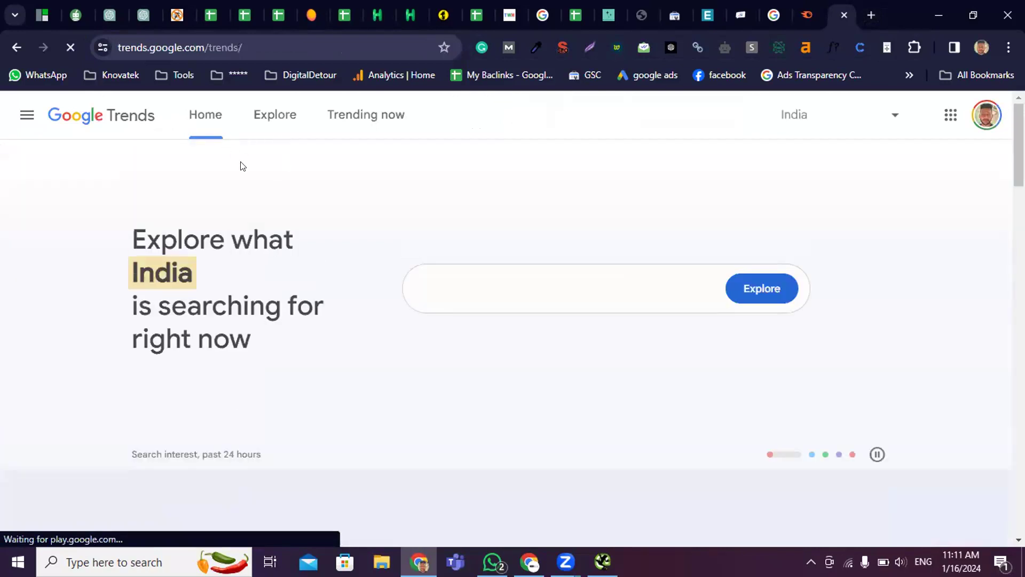
{"action": "scroll", "coordinate": [480, 352], "scroll_direction": "down", "scroll_amount": 3}
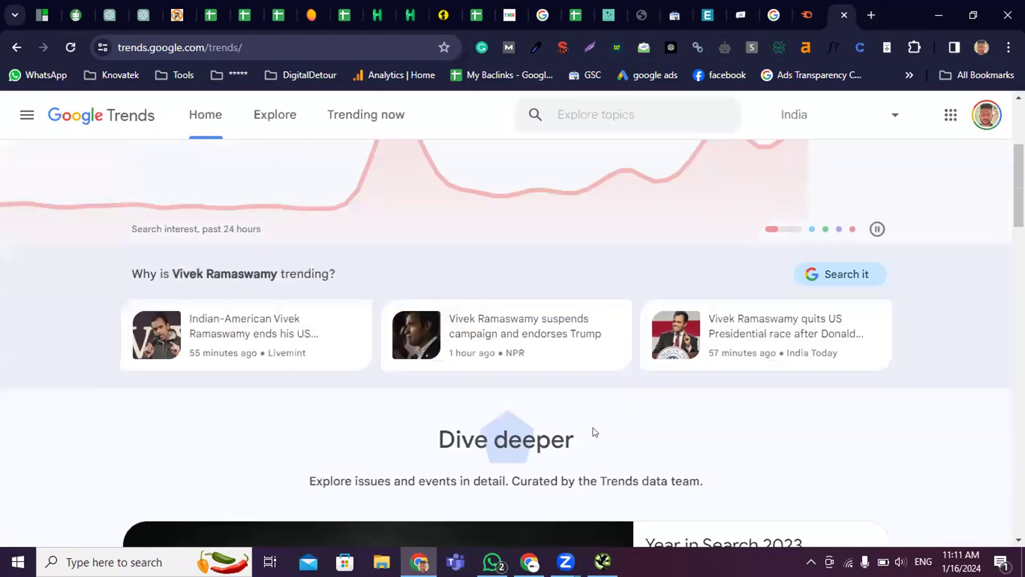
{"action": "scroll", "coordinate": [694, 321], "scroll_direction": "up", "scroll_amount": 3}
{"action": "left_click", "coordinate": [826, 116]}
{"action": "scroll", "coordinate": [874, 282], "scroll_direction": "up", "scroll_amount": 5}
{"action": "left_click_drag", "start_coordinate": [964, 284], "coordinate": [965, 504]}
{"action": "scroll", "coordinate": [821, 463], "scroll_direction": "up", "scroll_amount": 3}
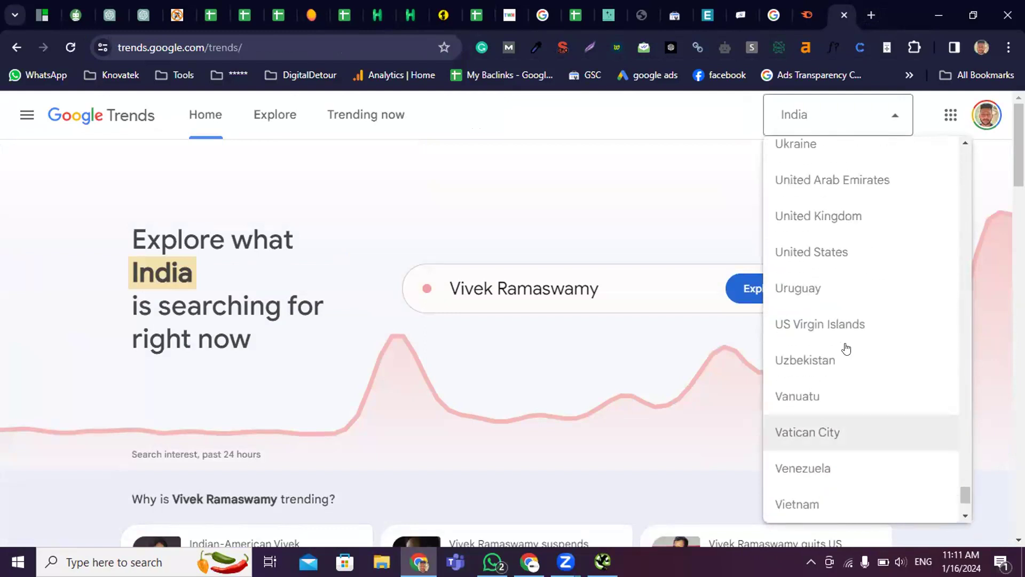
{"action": "left_click", "coordinate": [822, 257]}
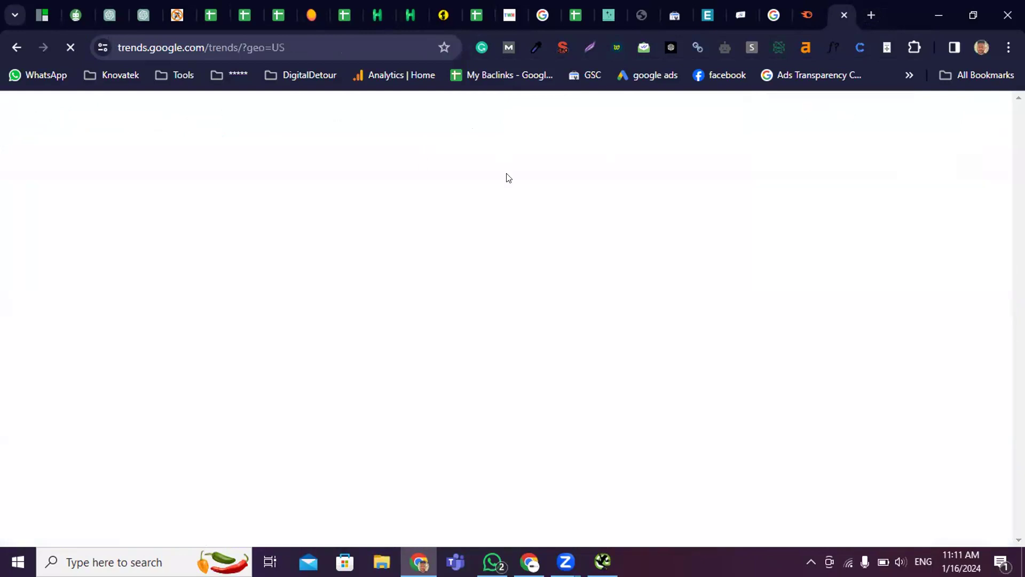
Replace the suggested trending term with "Russian math" and explore its search trend
{"action": "left_click", "coordinate": [526, 286]}
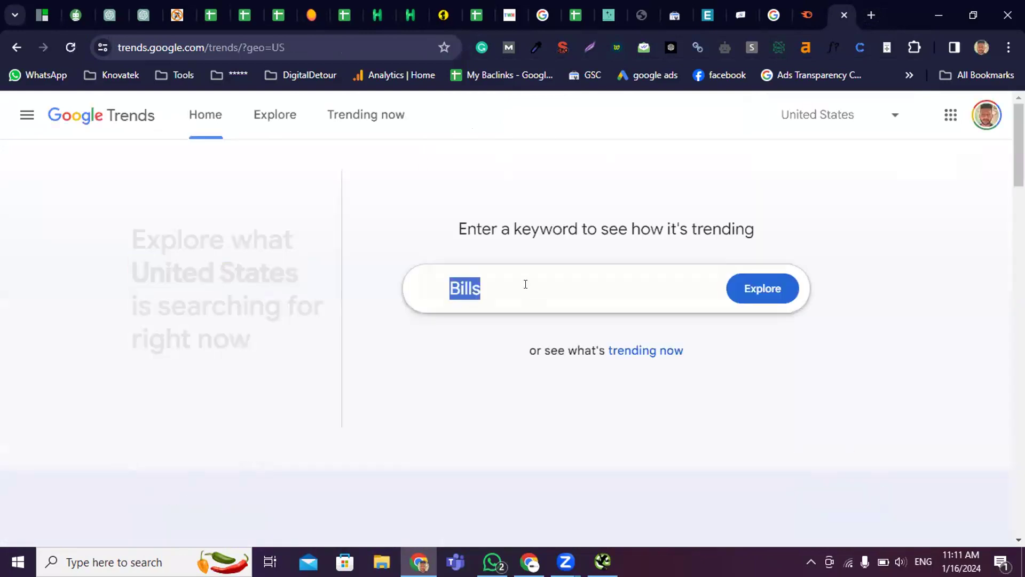
{"action": "key", "text": "BackSpace"}
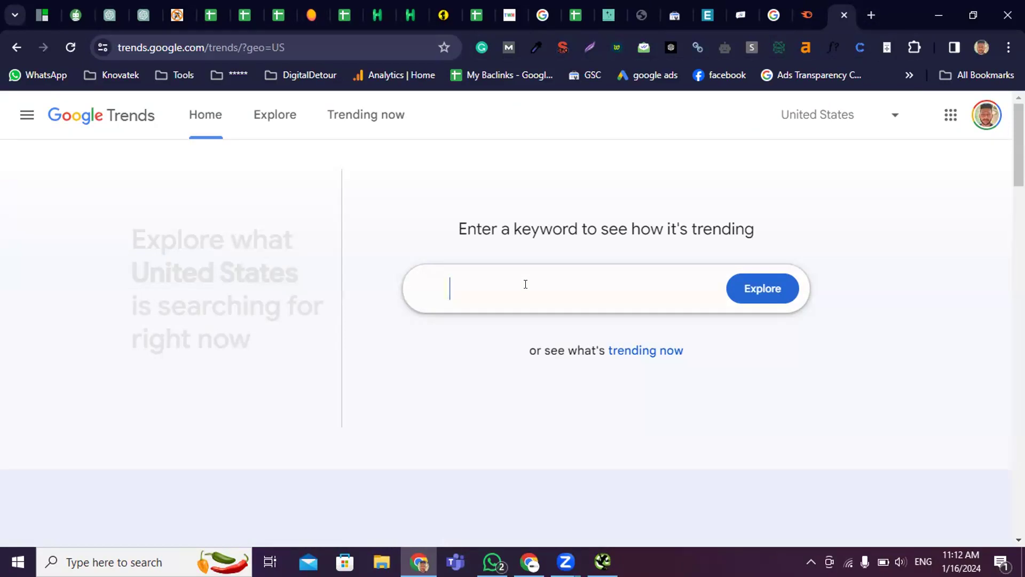
{"action": "type", "text": "Russian math"}
{"action": "key", "text": "Return"}
{"action": "type", "text": "s"}
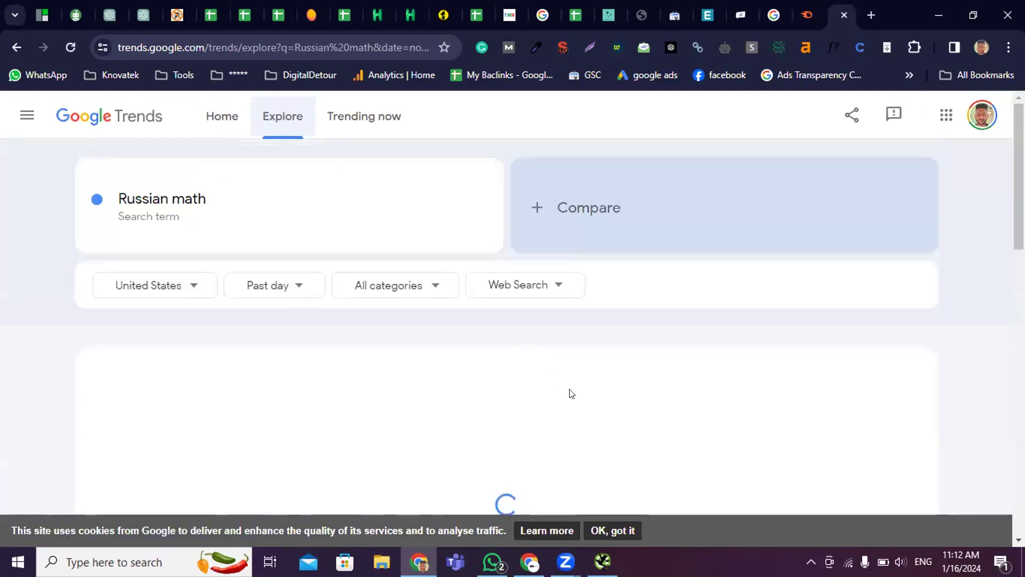
Examine the Russian math interest over time, interest by sub-region, related queries and the second page of related topics
{"action": "scroll", "coordinate": [570, 393], "scroll_direction": "down", "scroll_amount": 5}
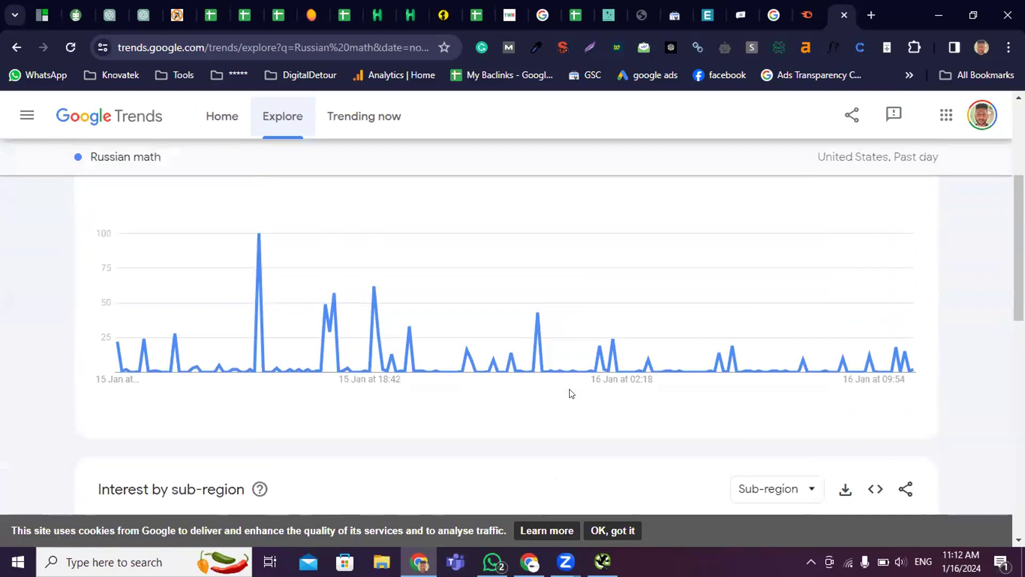
{"action": "scroll", "coordinate": [571, 393], "scroll_direction": "down", "scroll_amount": 5}
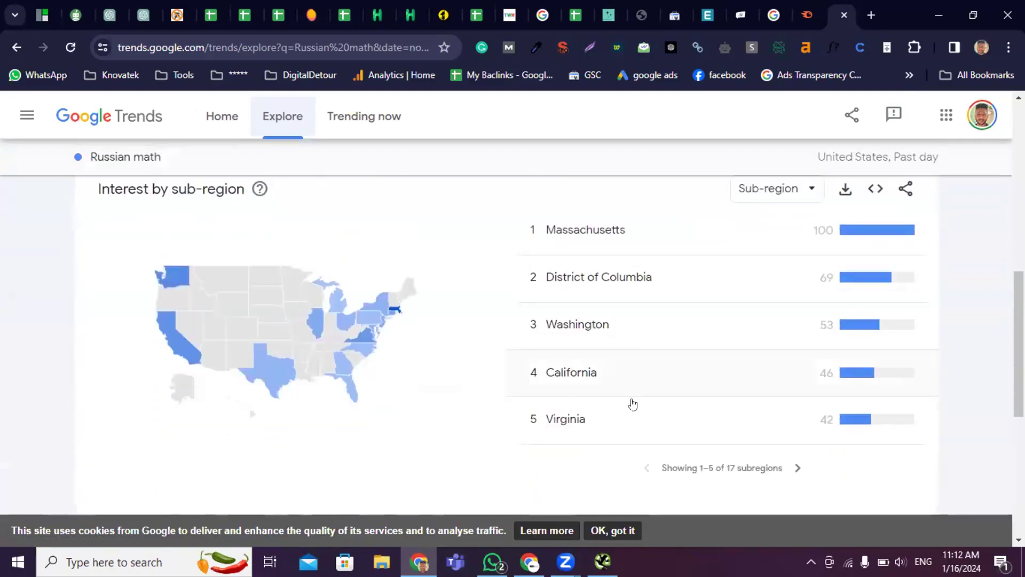
{"action": "scroll", "coordinate": [633, 404], "scroll_direction": "down", "scroll_amount": 6}
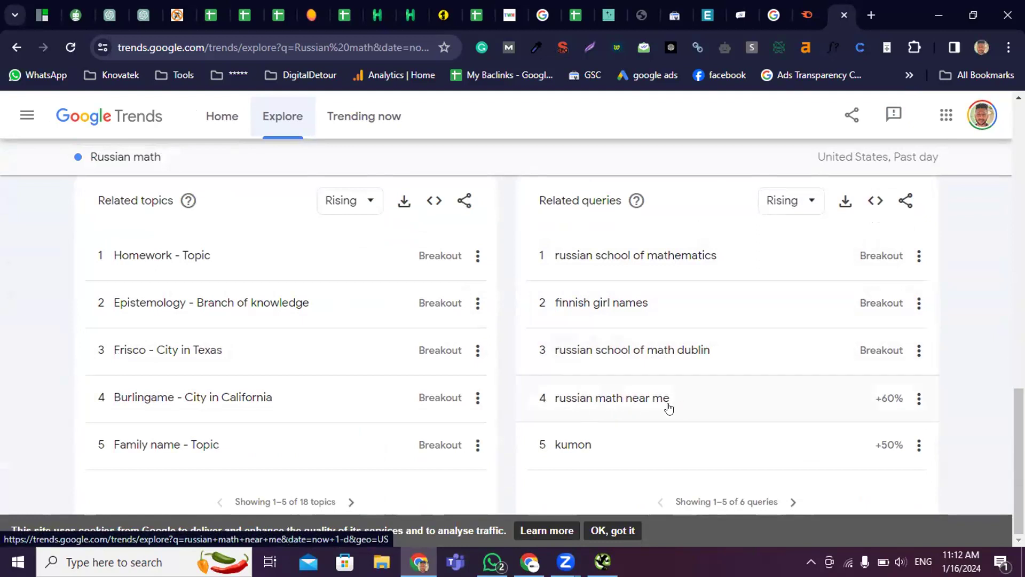
{"action": "left_click", "coordinate": [349, 502]}
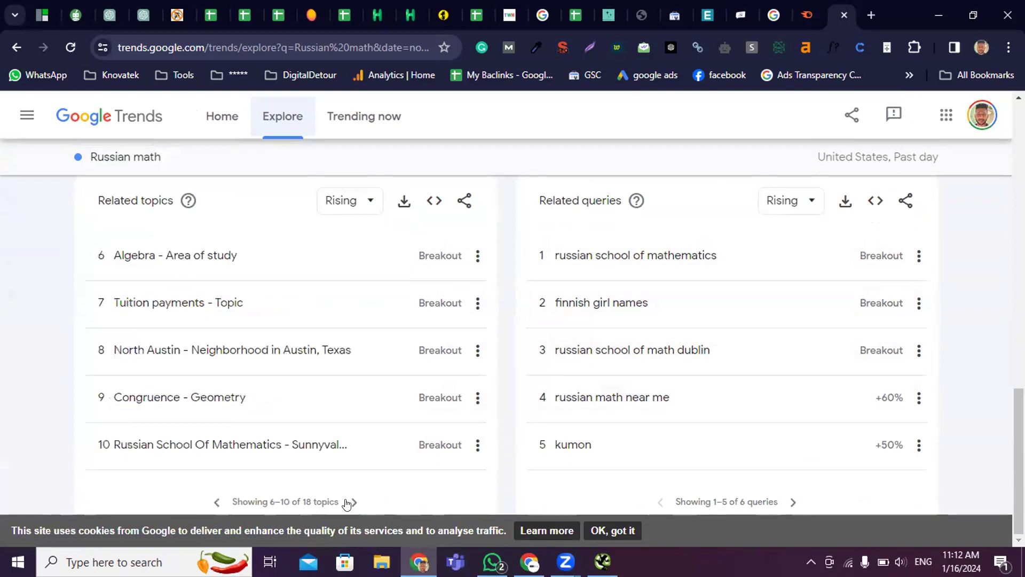
View the third page of related topics for Russian math and return to the search term
{"action": "left_click", "coordinate": [353, 502]}
{"action": "scroll", "coordinate": [622, 459], "scroll_direction": "up", "scroll_amount": 10}
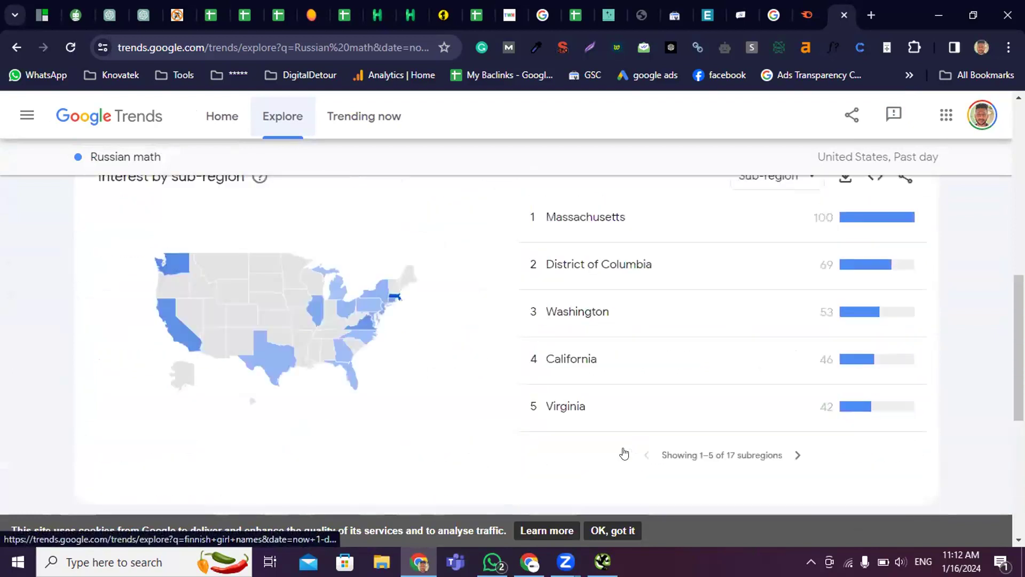
{"action": "scroll", "coordinate": [498, 202], "scroll_direction": "up", "scroll_amount": 3}
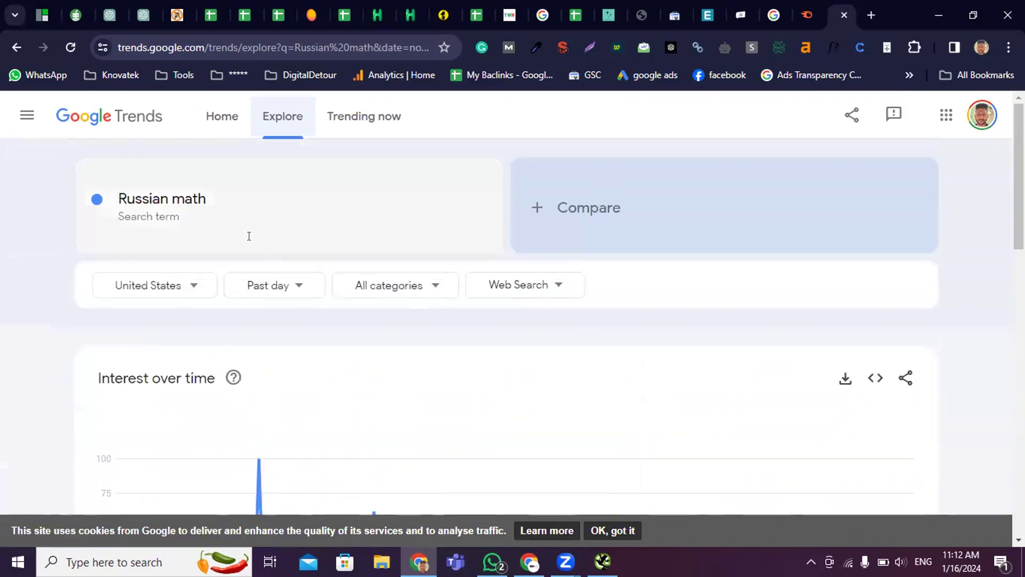
Replace the Russian math search term with "maths" and explore its trend in the United States
{"action": "left_click", "coordinate": [226, 188]}
{"action": "left_click", "coordinate": [199, 203]}
{"action": "left_click_drag", "start_coordinate": [200, 203], "coordinate": [18, 214]}
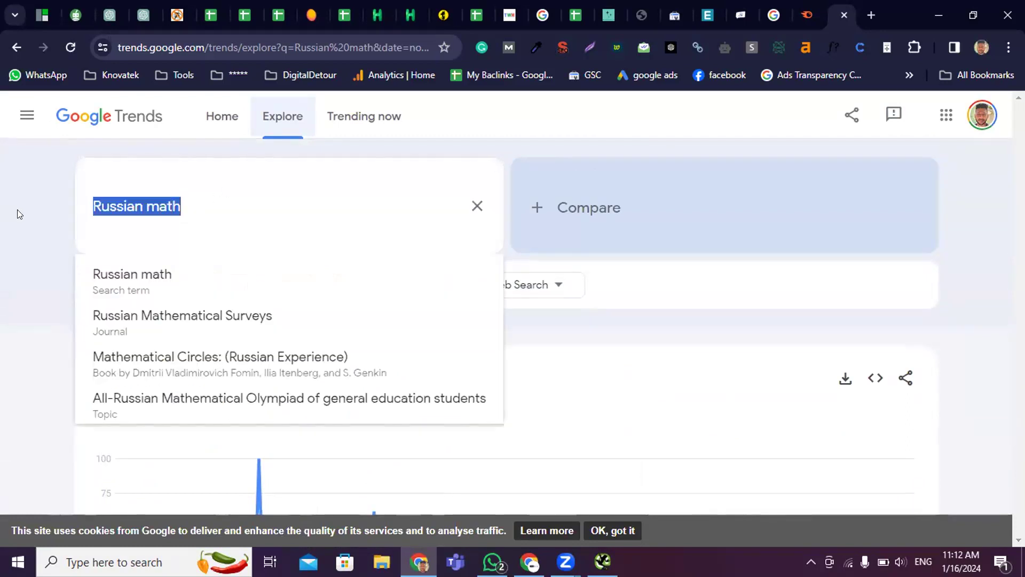
{"action": "type", "text": "maths"}
{"action": "key", "text": "Return"}
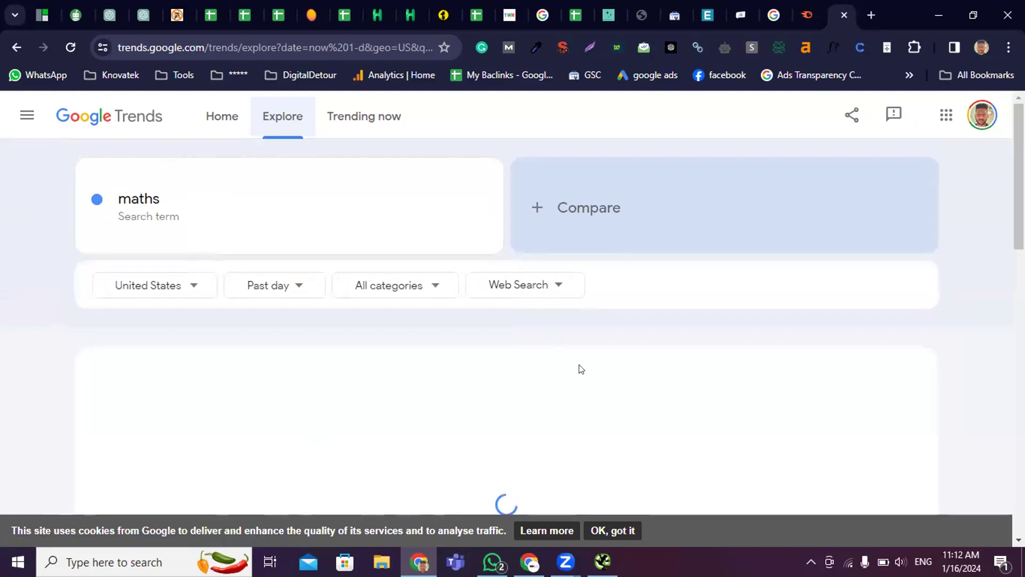
Examine the maths interest by sub-region along with its rising related topics and related queries
{"action": "scroll", "coordinate": [580, 367], "scroll_direction": "down", "scroll_amount": 9}
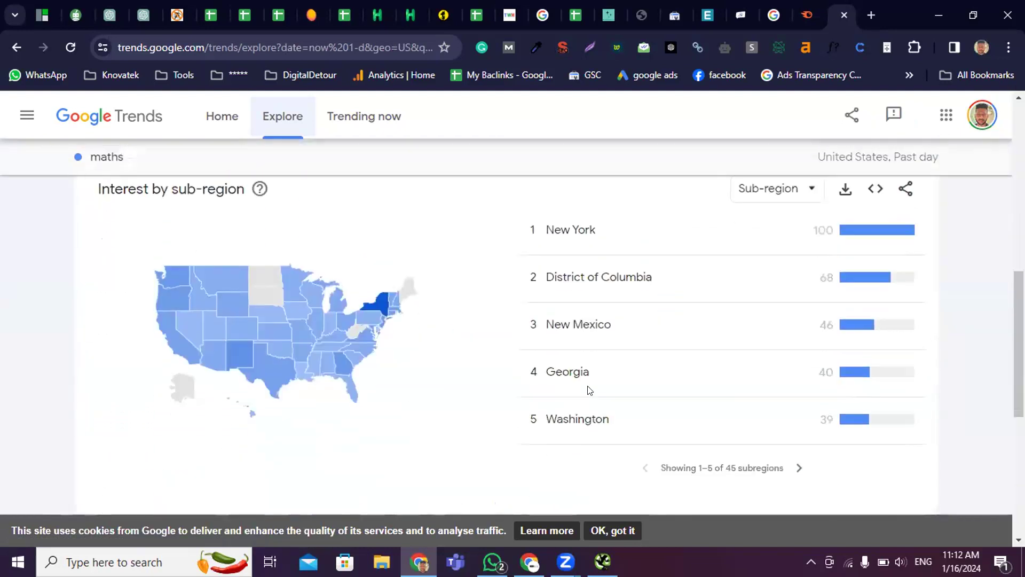
{"action": "scroll", "coordinate": [587, 387], "scroll_direction": "down", "scroll_amount": 4}
{"action": "scroll", "coordinate": [585, 392], "scroll_direction": "down", "scroll_amount": 3}
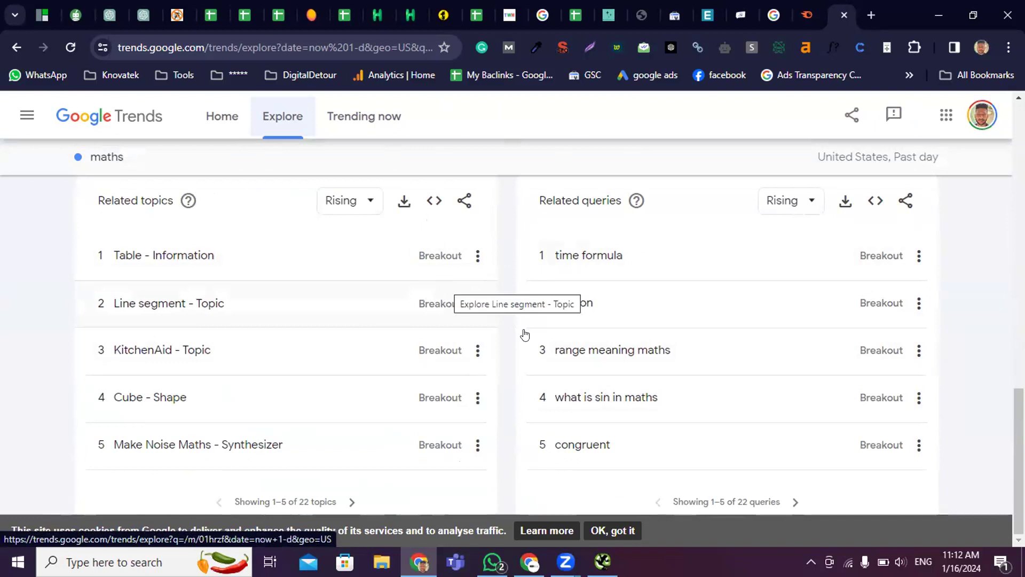
{"action": "scroll", "coordinate": [522, 335], "scroll_direction": "up", "scroll_amount": 5}
{"action": "scroll", "coordinate": [524, 334], "scroll_direction": "up", "scroll_amount": 3}
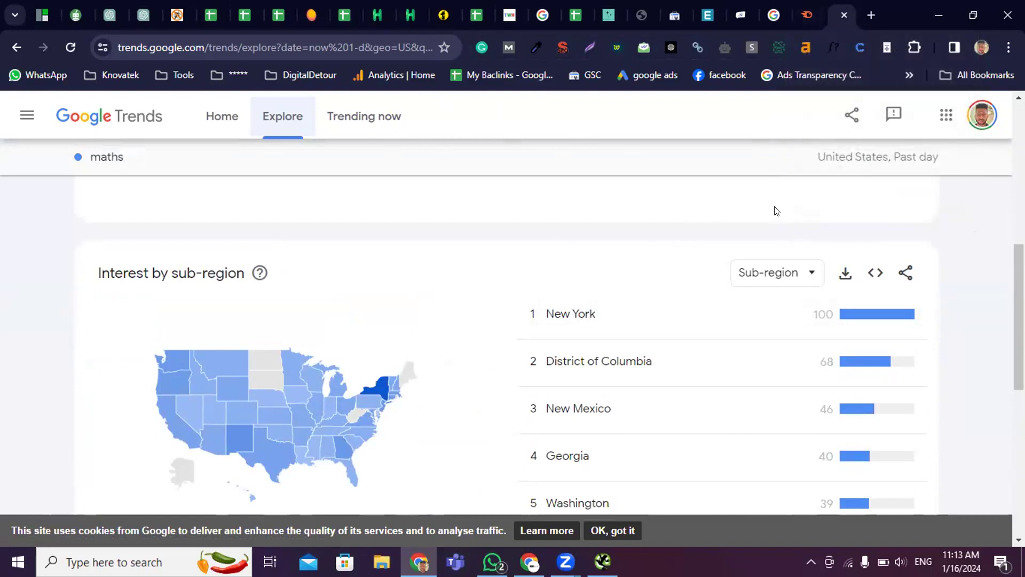
Switch to Semrush and review the Keyword Overview and keyword ideas for kangaroo math
{"action": "left_click", "coordinate": [806, 16]}
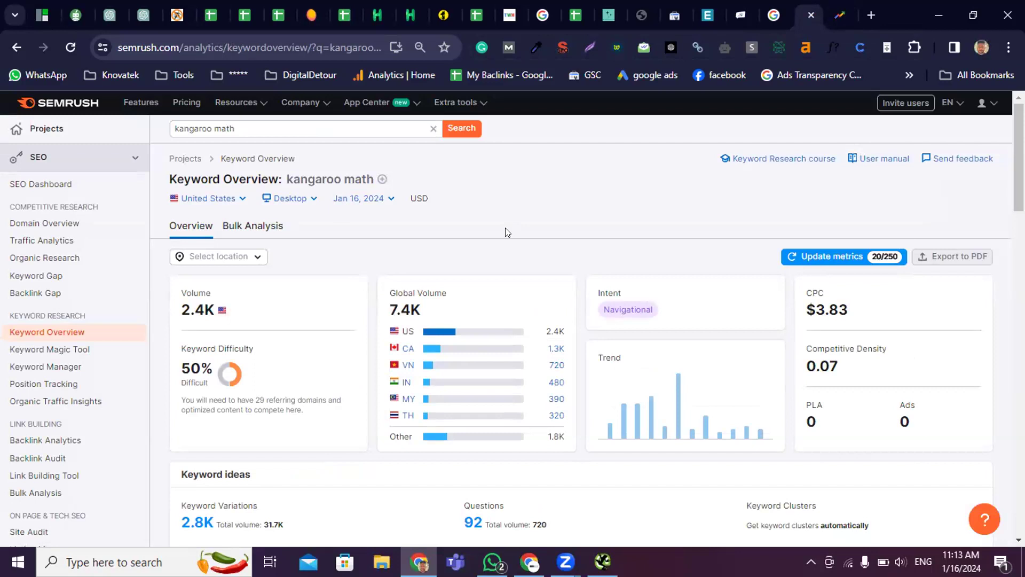
{"action": "scroll", "coordinate": [497, 256], "scroll_direction": "down", "scroll_amount": 5}
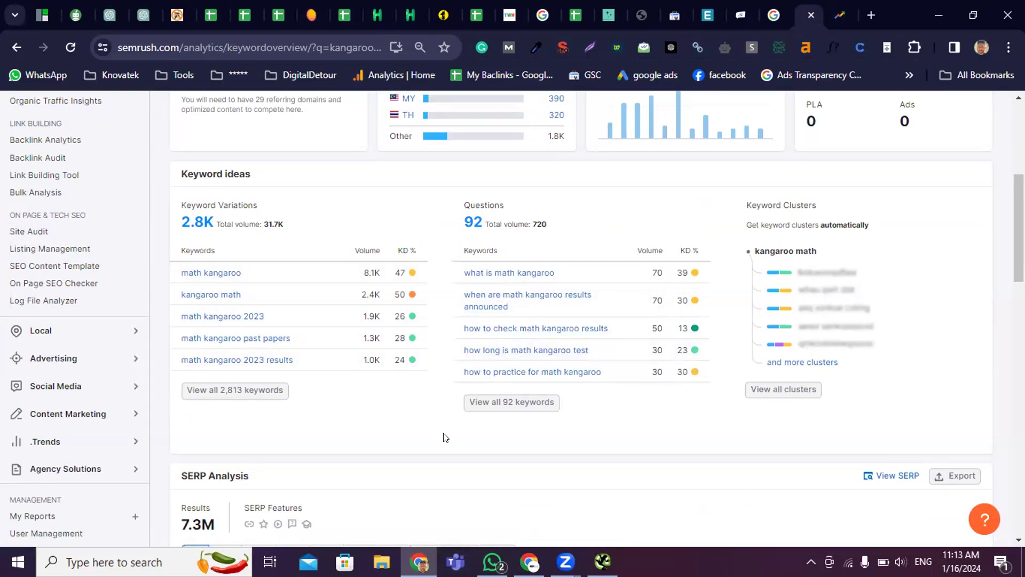
{"action": "scroll", "coordinate": [445, 437], "scroll_direction": "up", "scroll_amount": 5}
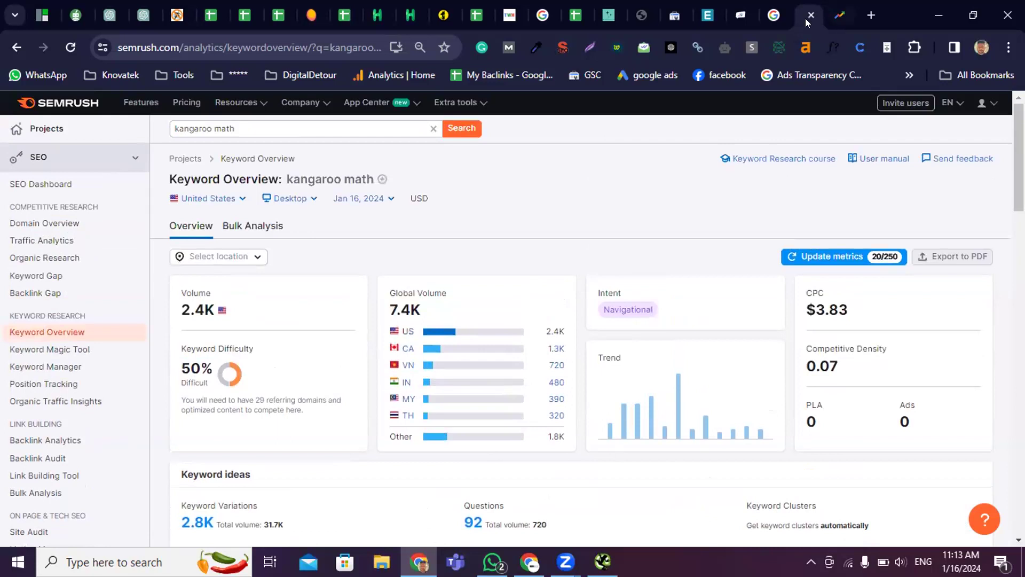
{"action": "left_click", "coordinate": [777, 20]}
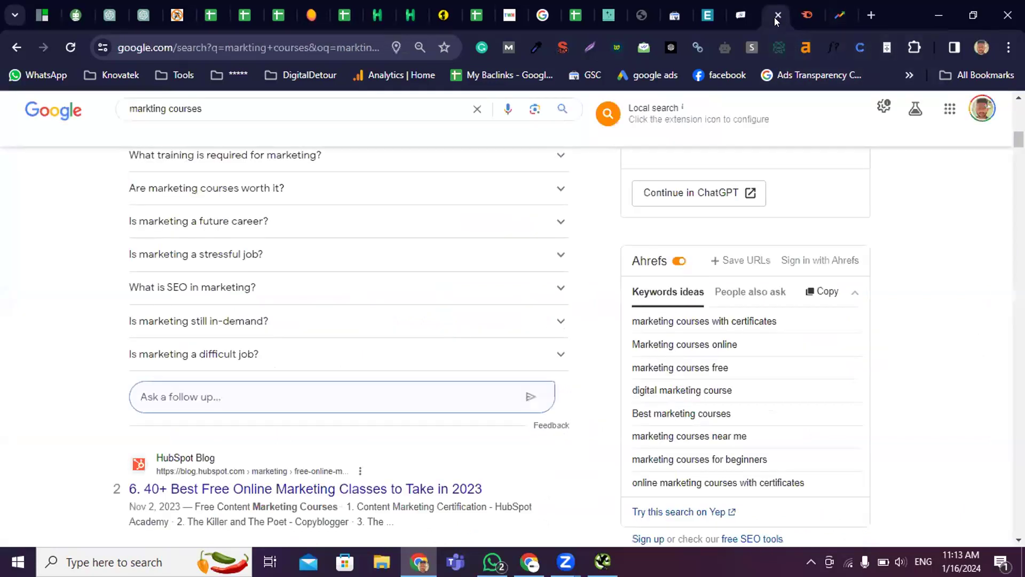
{"action": "left_click", "coordinate": [809, 12]}
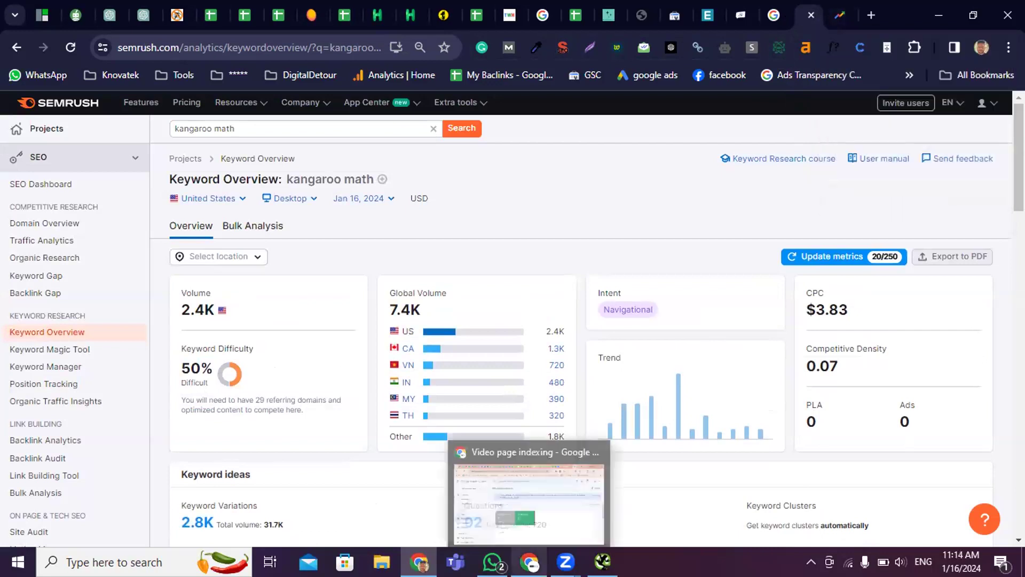
Open Google Ads in a new browser tab and go to its Keyword Planner
{"action": "left_click", "coordinate": [523, 470]}
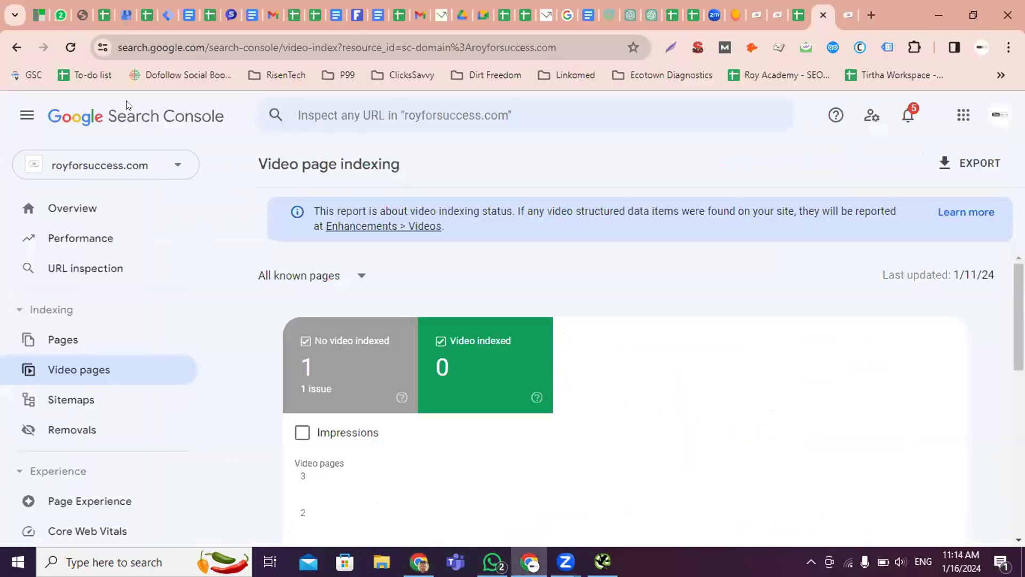
{"action": "left_click", "coordinate": [864, 15]}
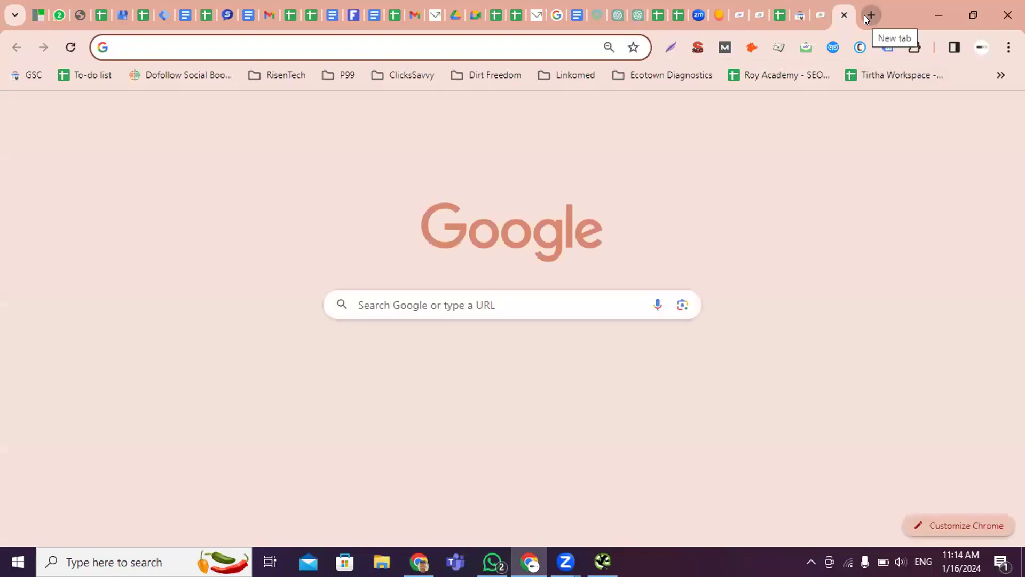
{"action": "type", "text": "ads"}
{"action": "key", "text": "Return"}
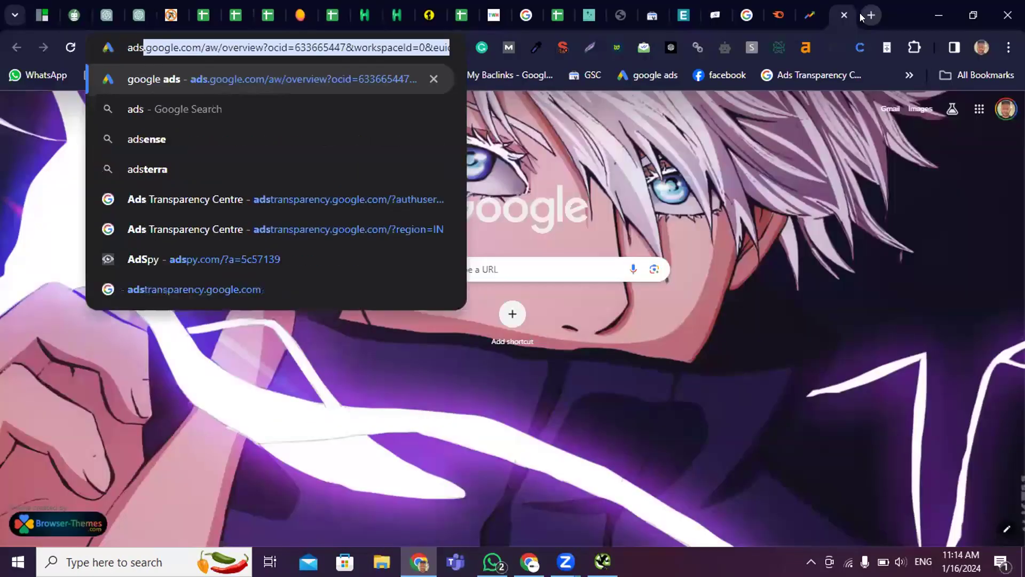
{"action": "key", "text": "Return"}
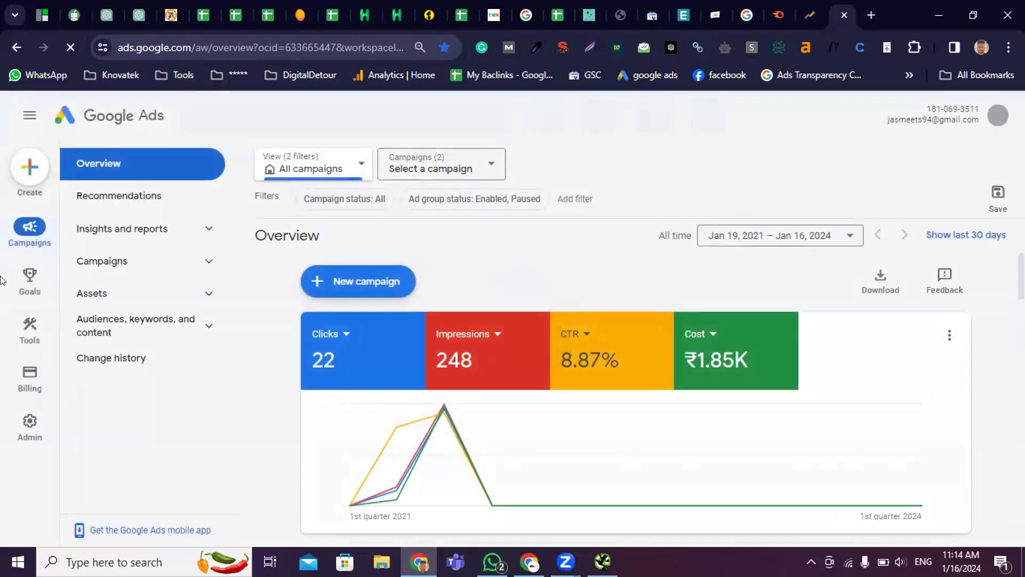
{"action": "mouse_move", "coordinate": [10, 337]}
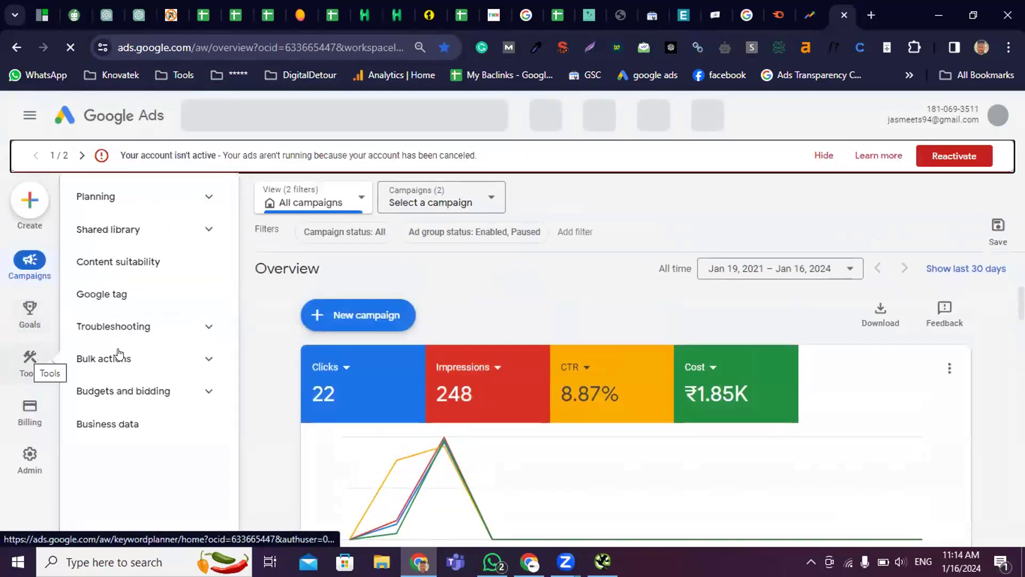
{"action": "left_click", "coordinate": [33, 359]}
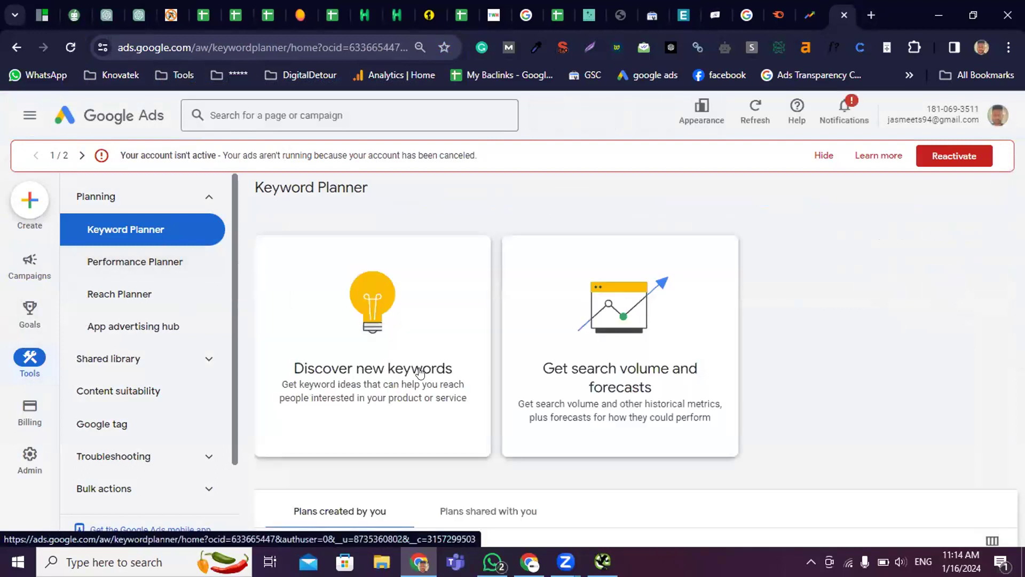
Discover new keywords for "kangaroo maths" using the default English language and India location
{"action": "left_click", "coordinate": [378, 343]}
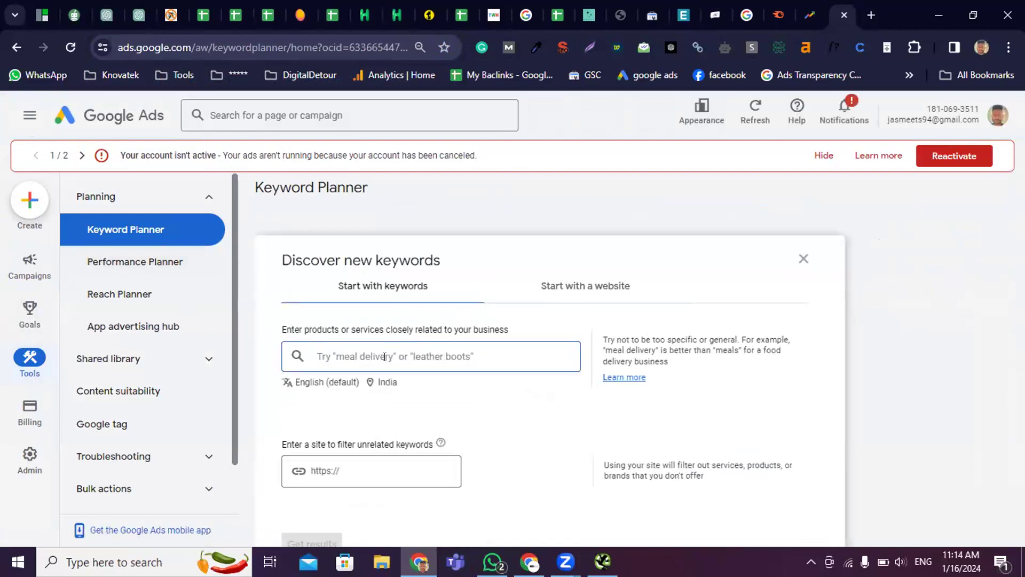
{"action": "type", "text": "kar"}
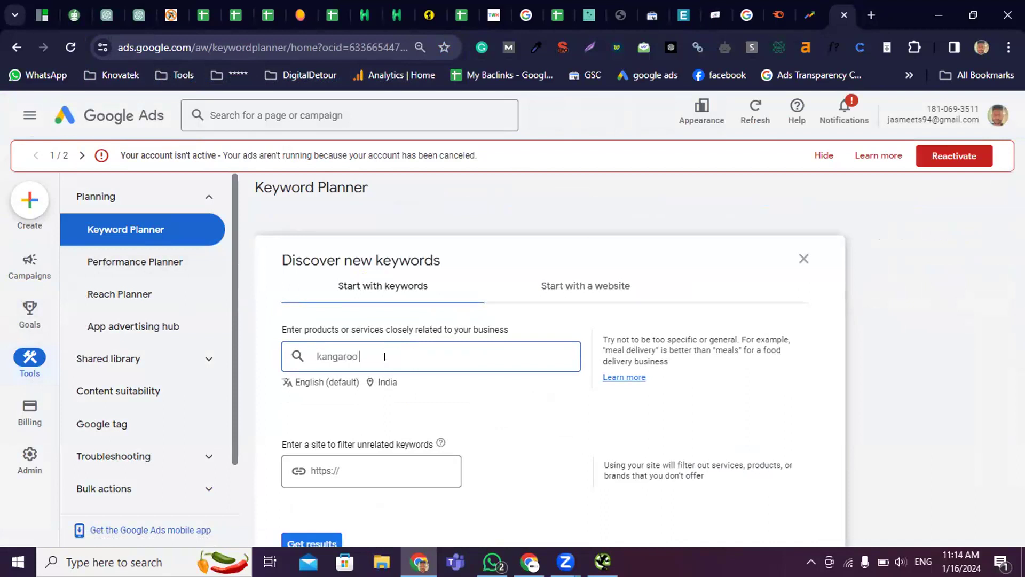
{"action": "type", "text": "garoo maths"}
{"action": "scroll", "coordinate": [509, 354], "scroll_direction": "down", "scroll_amount": 2}
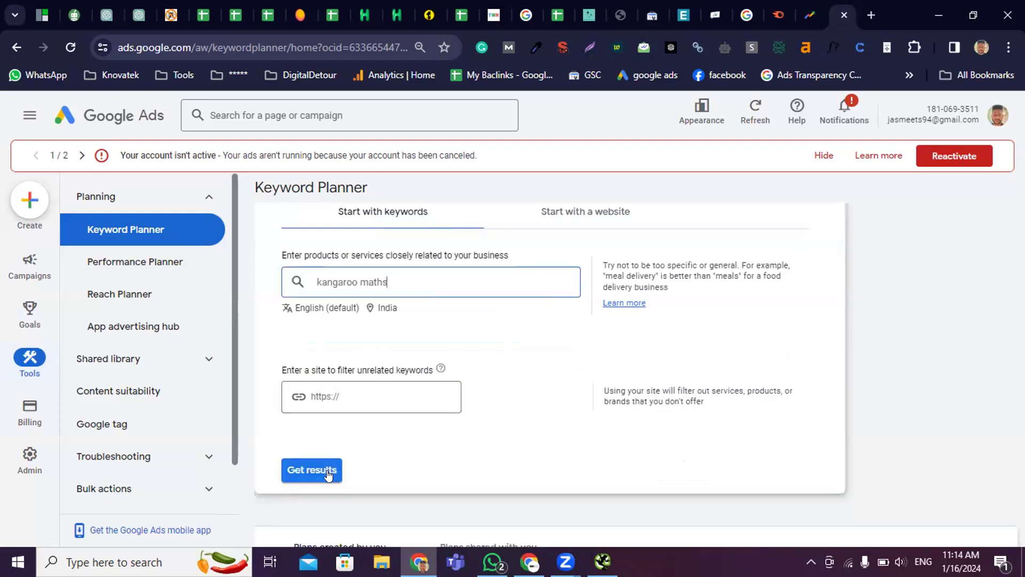
{"action": "left_click", "coordinate": [326, 472]}
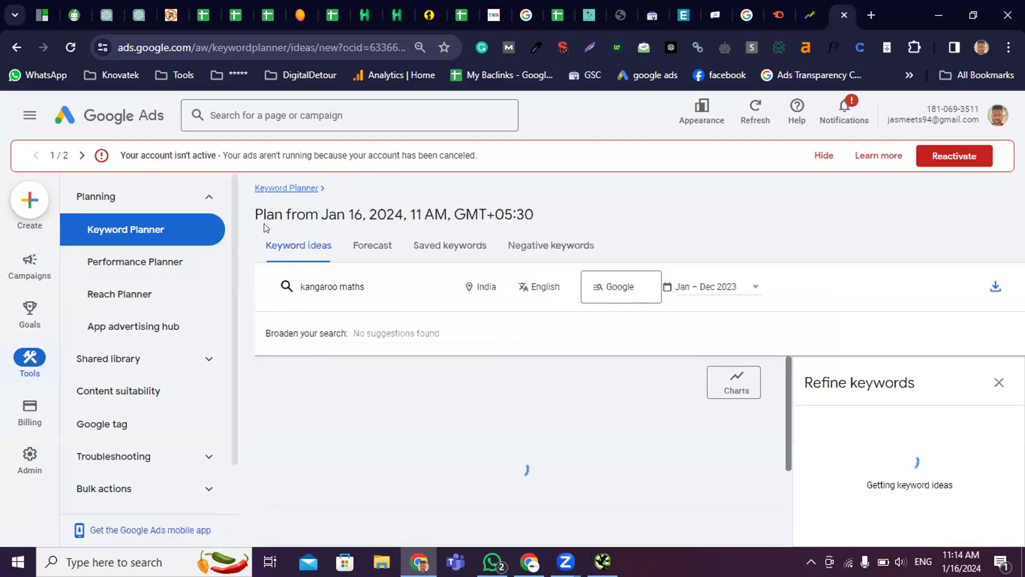
Hide both account alerts and close the Refine keywords pane beside the keyword ideas
{"action": "left_click", "coordinate": [823, 157]}
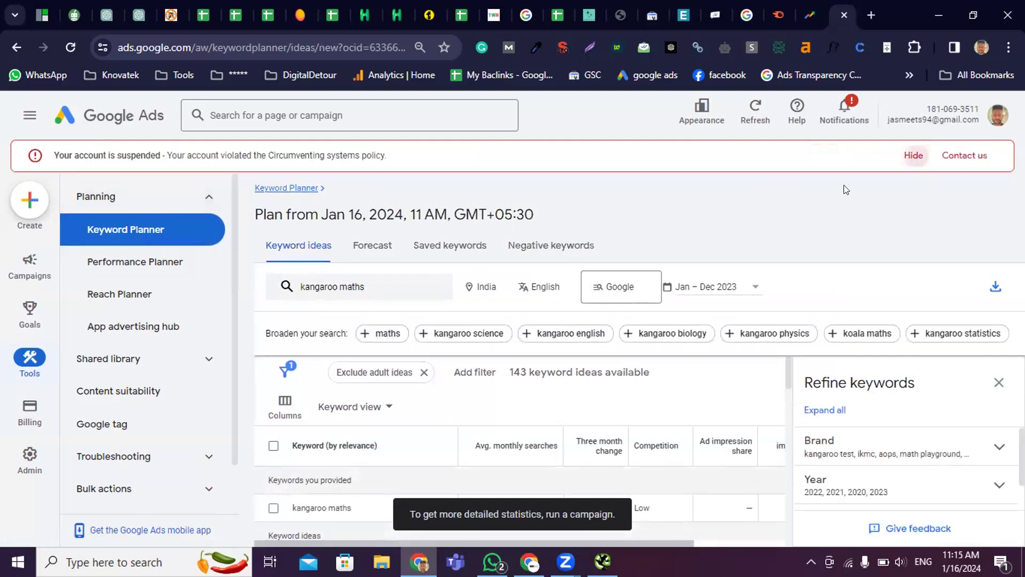
{"action": "left_click", "coordinate": [915, 156]}
{"action": "scroll", "coordinate": [576, 428], "scroll_direction": "down", "scroll_amount": 1}
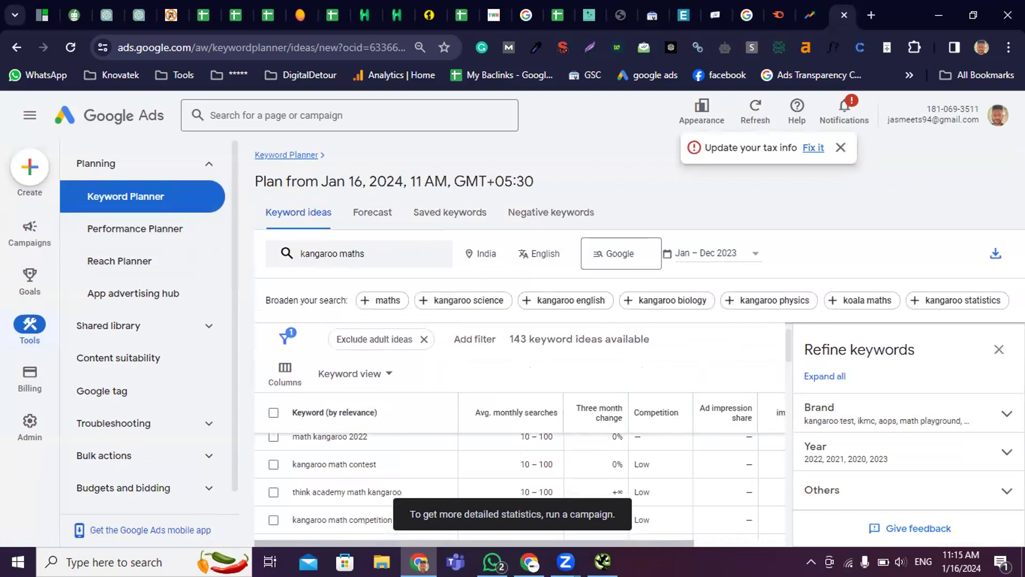
{"action": "left_click", "coordinate": [998, 349]}
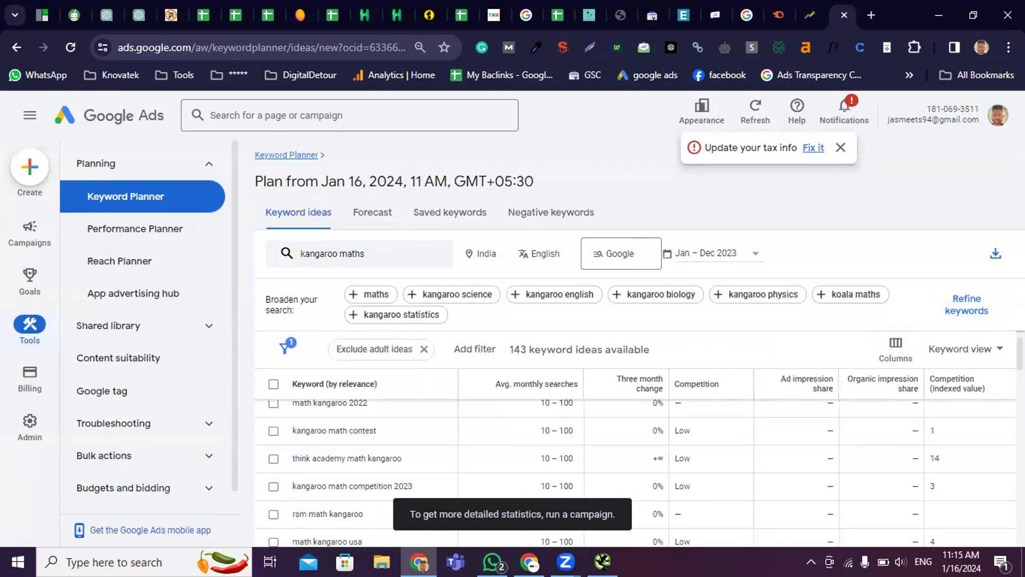
Examine the kangaroo maths keyword ideas with their monthly searches, three-month change and competition, dismissing the tax info notice
{"action": "scroll", "coordinate": [635, 460], "scroll_direction": "up", "scroll_amount": 3}
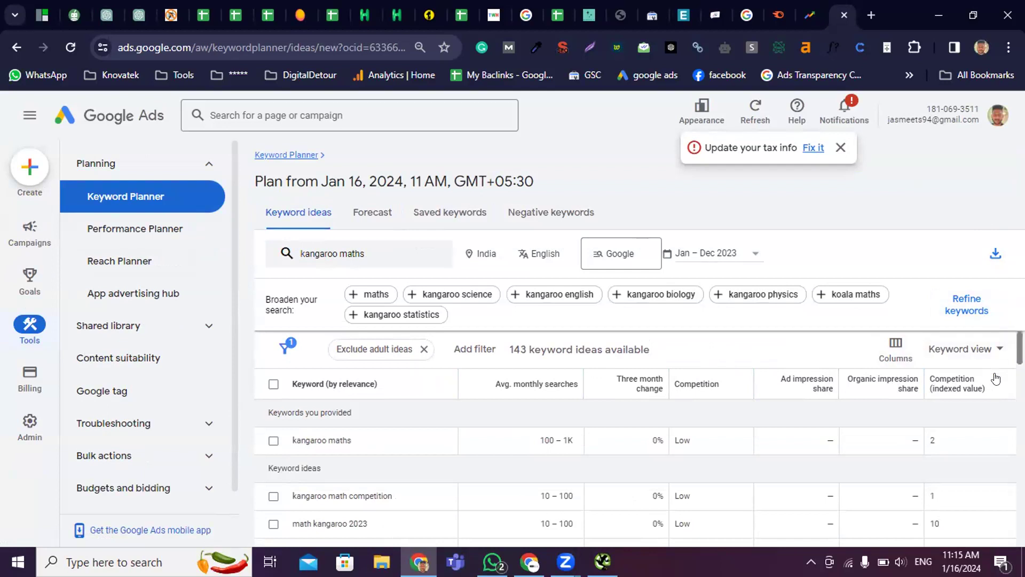
{"action": "scroll", "coordinate": [636, 470], "scroll_direction": "down", "scroll_amount": 5}
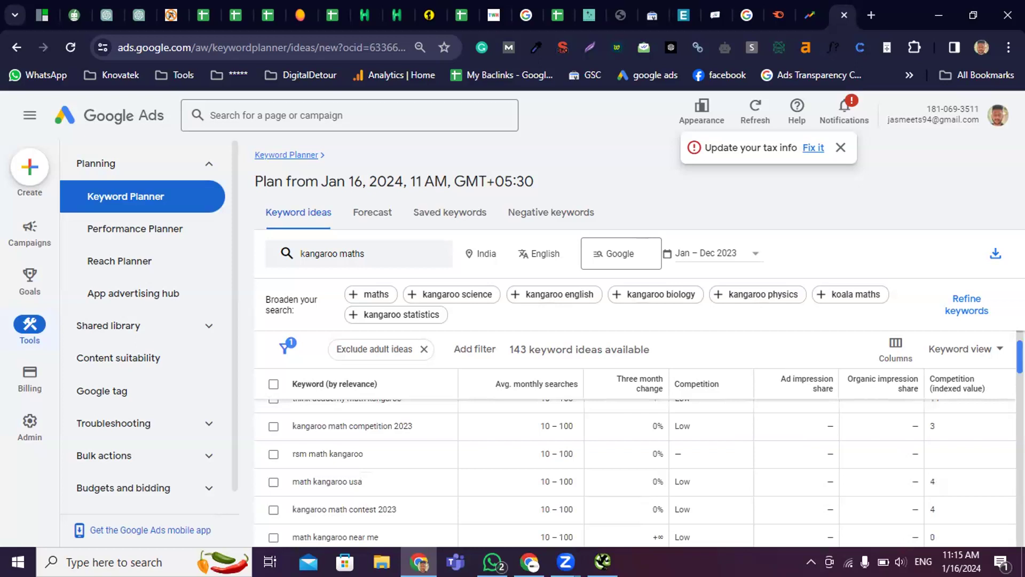
{"action": "scroll", "coordinate": [438, 452], "scroll_direction": "up", "scroll_amount": 5}
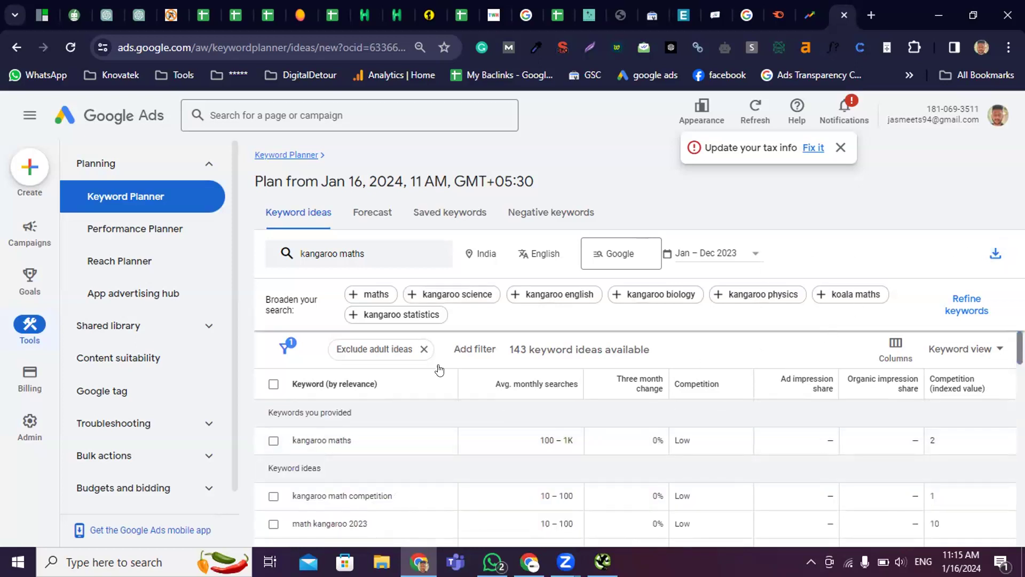
{"action": "left_click", "coordinate": [841, 148]}
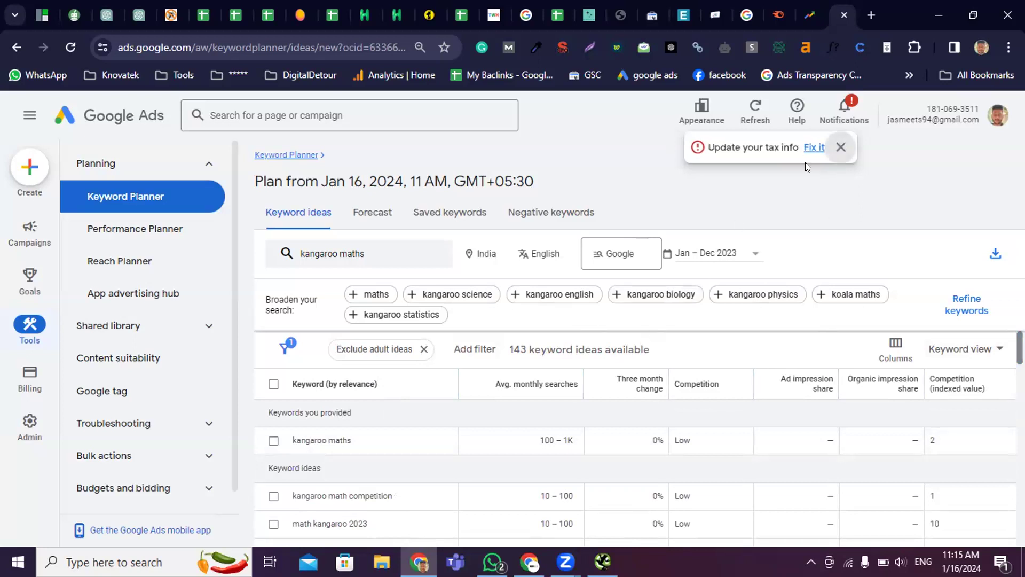
{"action": "scroll", "coordinate": [618, 443], "scroll_direction": "down", "scroll_amount": 1}
{"action": "scroll", "coordinate": [452, 467], "scroll_direction": "up", "scroll_amount": 1}
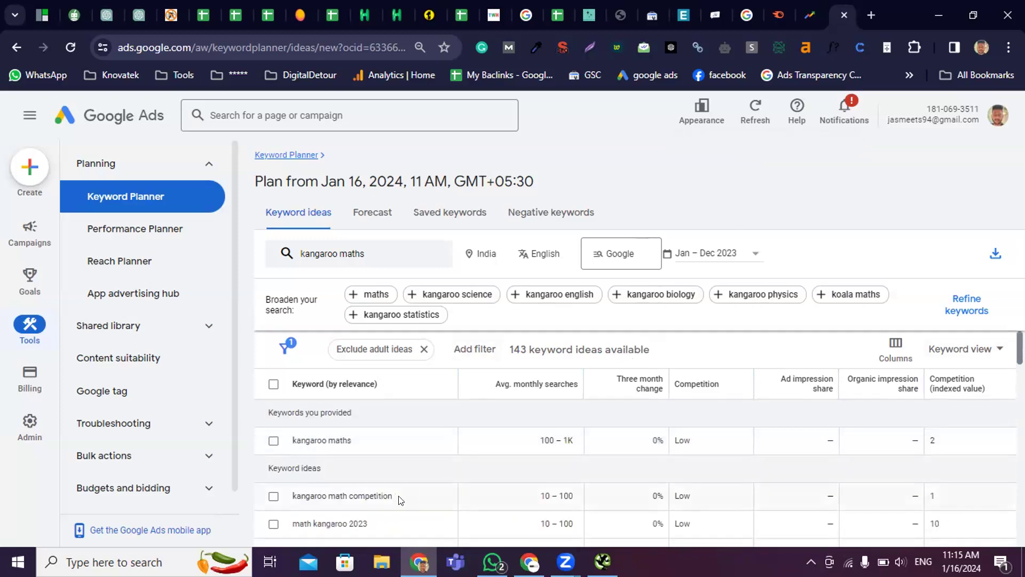
{"action": "scroll", "coordinate": [431, 467], "scroll_direction": "down", "scroll_amount": 1}
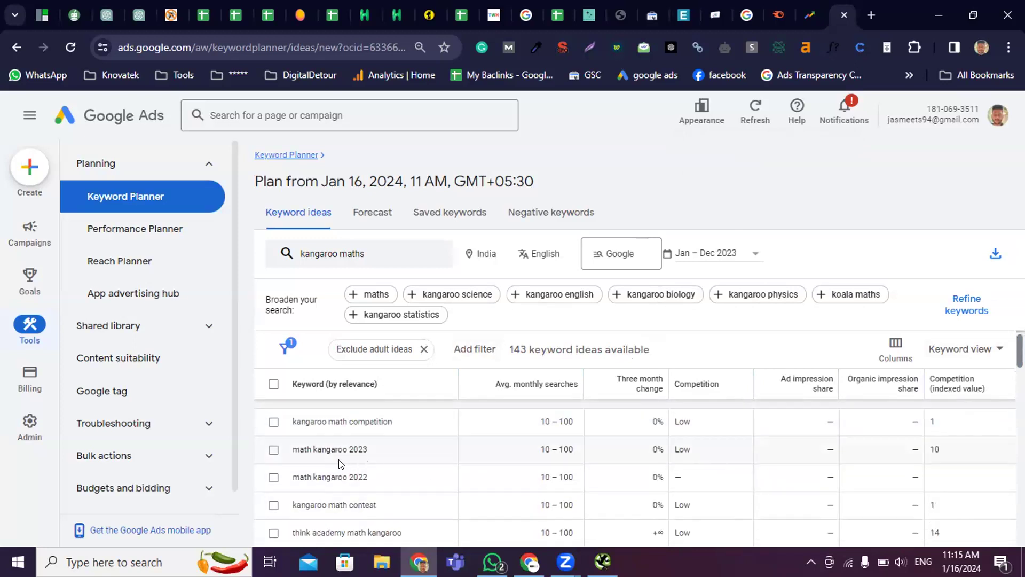
{"action": "scroll", "coordinate": [397, 479], "scroll_direction": "down", "scroll_amount": 1}
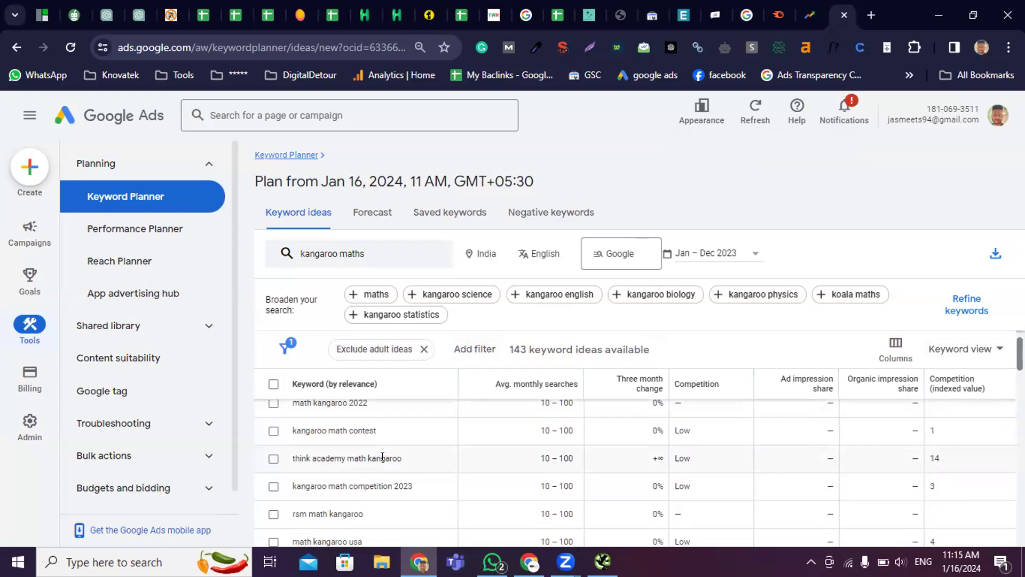
{"action": "scroll", "coordinate": [383, 459], "scroll_direction": "down", "scroll_amount": 2}
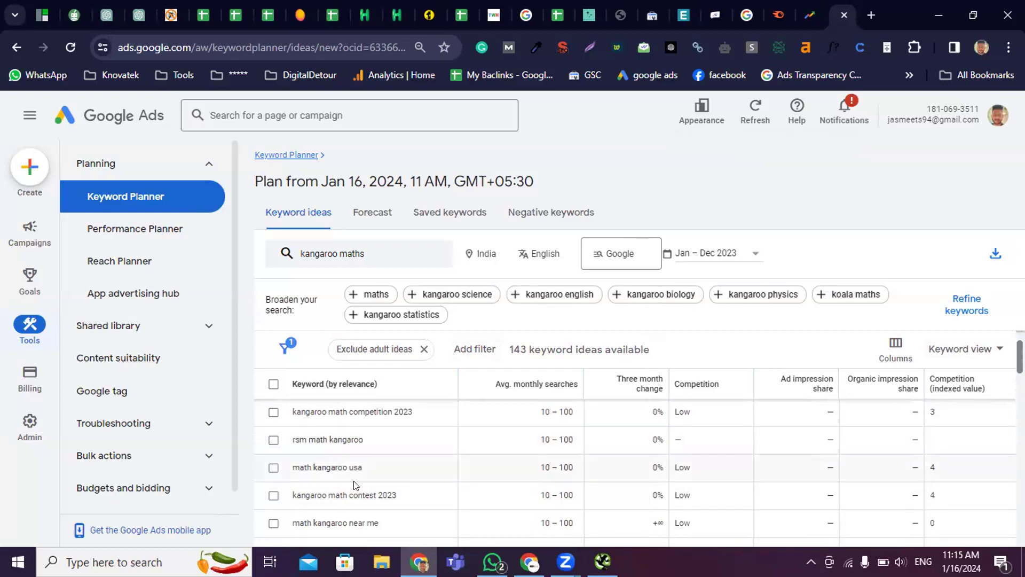
{"action": "left_click_drag", "start_coordinate": [345, 495], "coordinate": [412, 494]}
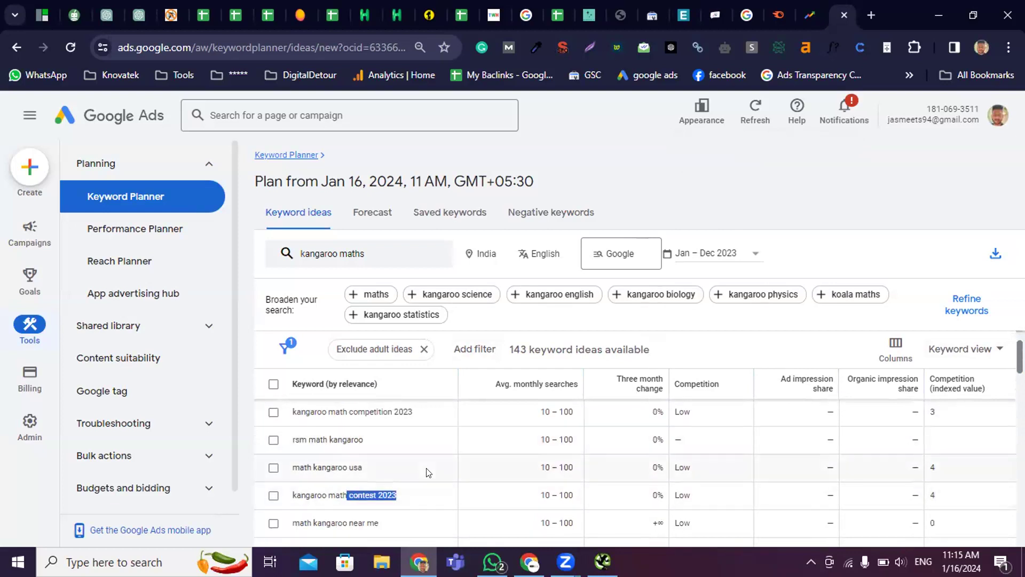
{"action": "scroll", "coordinate": [426, 472], "scroll_direction": "down", "scroll_amount": 2}
{"action": "scroll", "coordinate": [426, 472], "scroll_direction": "down", "scroll_amount": 2}
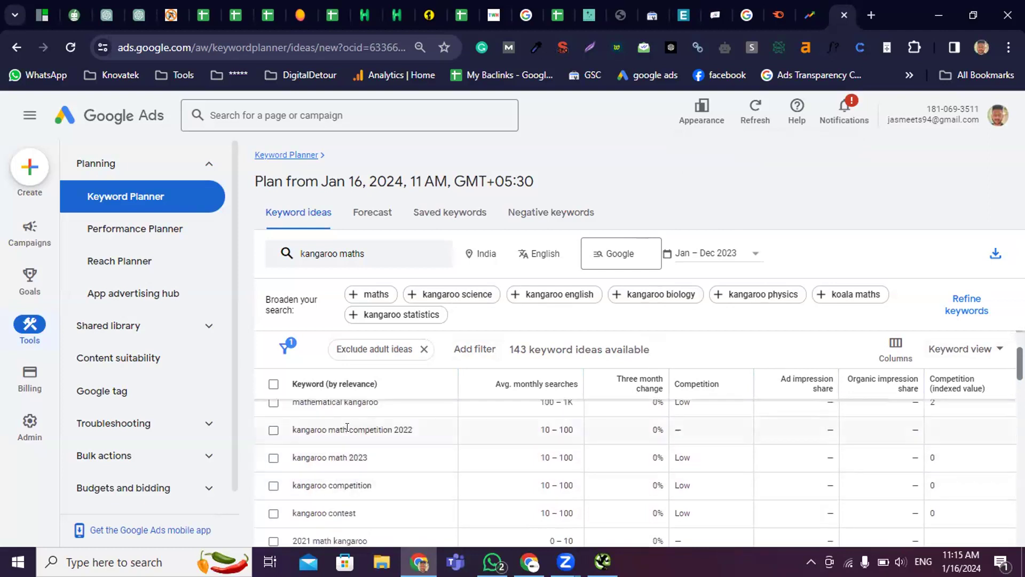
Compare the competition, contest and year-specific keyword variants further down the kangaroo maths ideas list
{"action": "left_click_drag", "start_coordinate": [352, 429], "coordinate": [464, 429]}
{"action": "left_click_drag", "start_coordinate": [322, 484], "coordinate": [400, 490]}
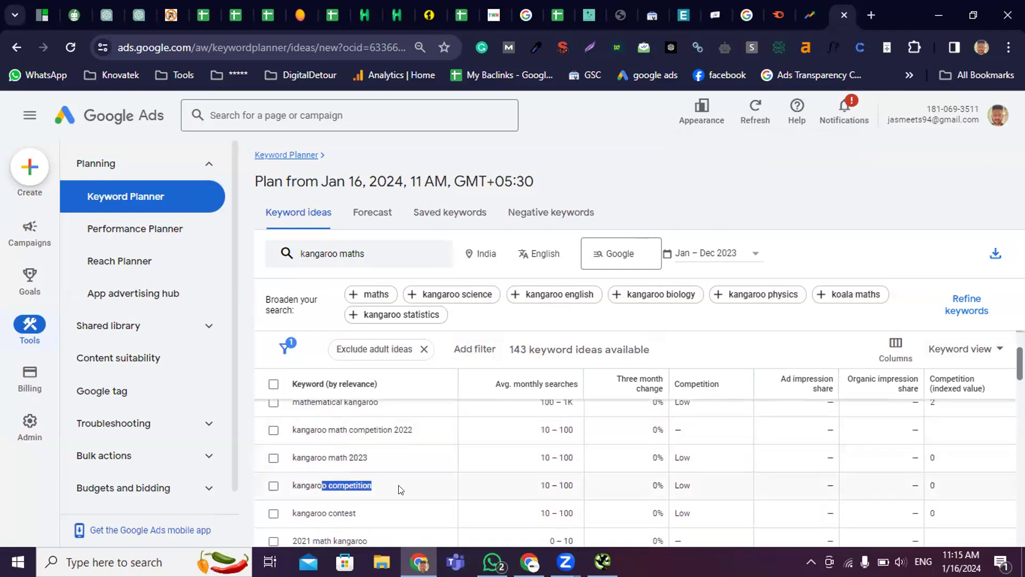
{"action": "scroll", "coordinate": [400, 489], "scroll_direction": "down", "scroll_amount": 2}
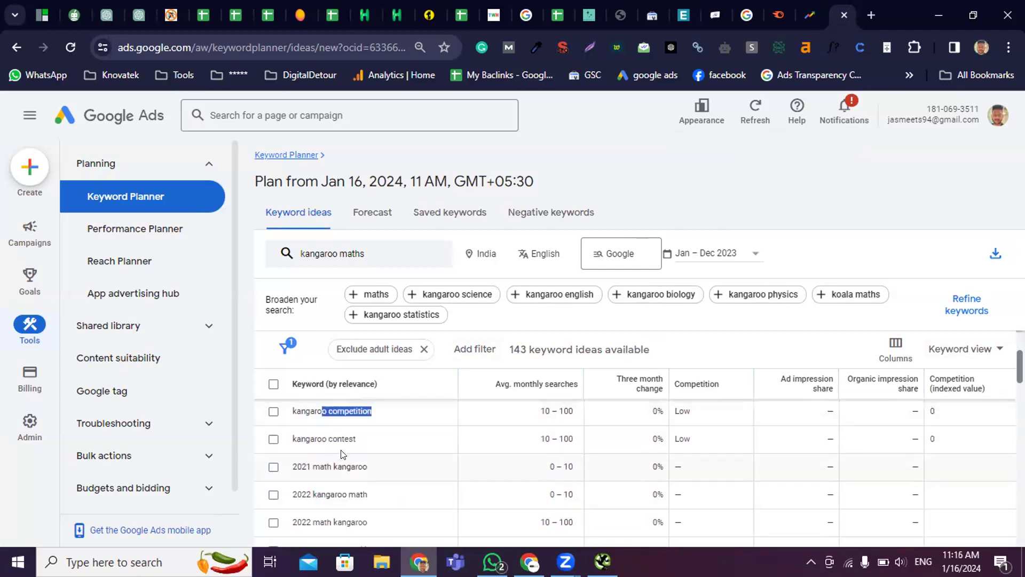
{"action": "left_click", "coordinate": [307, 462]}
{"action": "left_click_drag", "start_coordinate": [307, 462], "coordinate": [404, 467]}
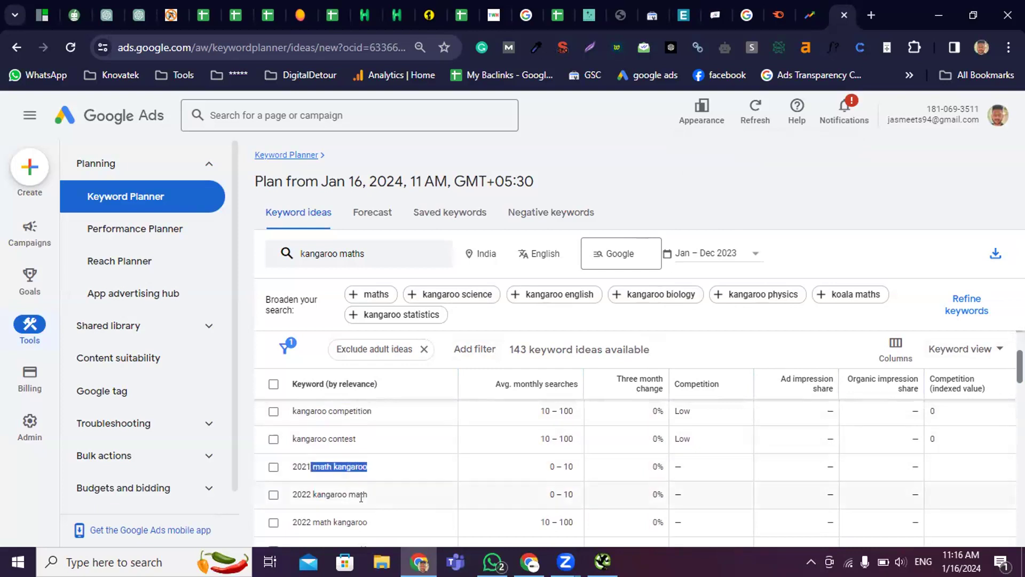
{"action": "left_click_drag", "start_coordinate": [330, 438], "coordinate": [354, 438]}
{"action": "scroll", "coordinate": [387, 469], "scroll_direction": "down", "scroll_amount": 3}
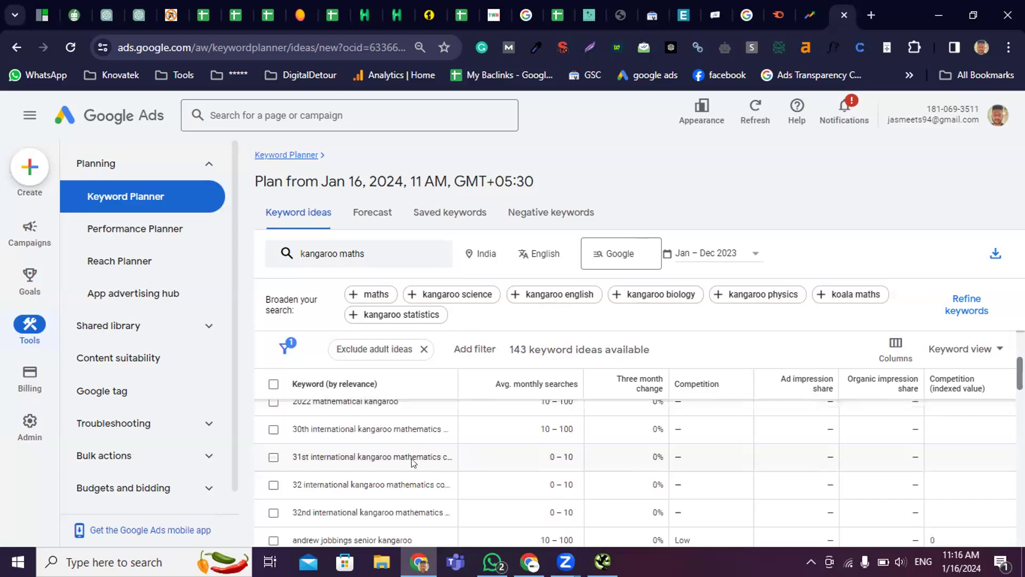
{"action": "scroll", "coordinate": [408, 455], "scroll_direction": "up", "scroll_amount": 3}
{"action": "scroll", "coordinate": [412, 463], "scroll_direction": "down", "scroll_amount": 2}
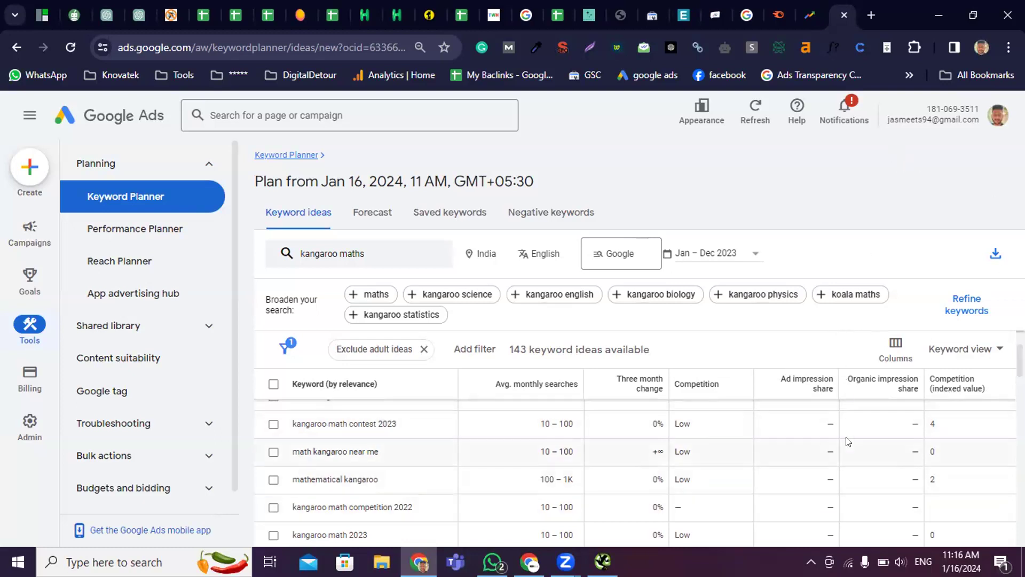
{"action": "scroll", "coordinate": [848, 443], "scroll_direction": "up", "scroll_amount": 3}
Switch to the Google results for marketing courses and compare the sponsored ads with the organic listings
{"action": "left_click", "coordinate": [745, 15]}
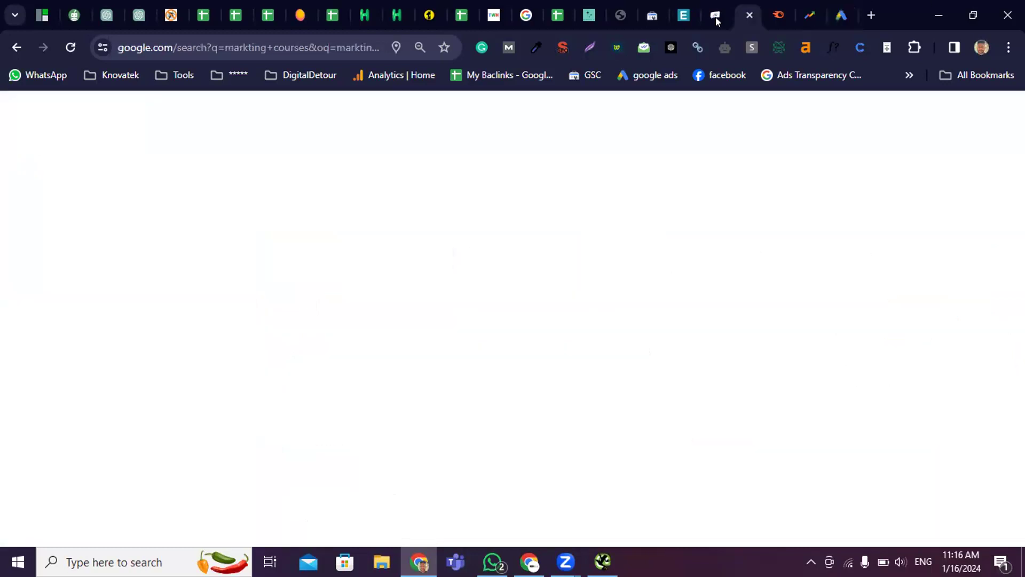
{"action": "scroll", "coordinate": [416, 363], "scroll_direction": "up", "scroll_amount": 15}
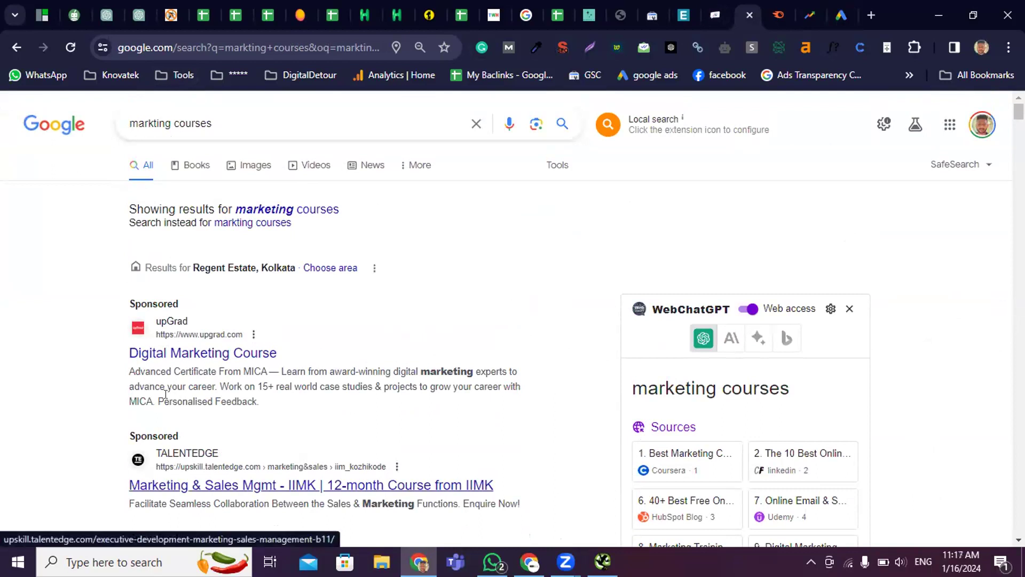
{"action": "scroll", "coordinate": [128, 258], "scroll_direction": "down", "scroll_amount": 1}
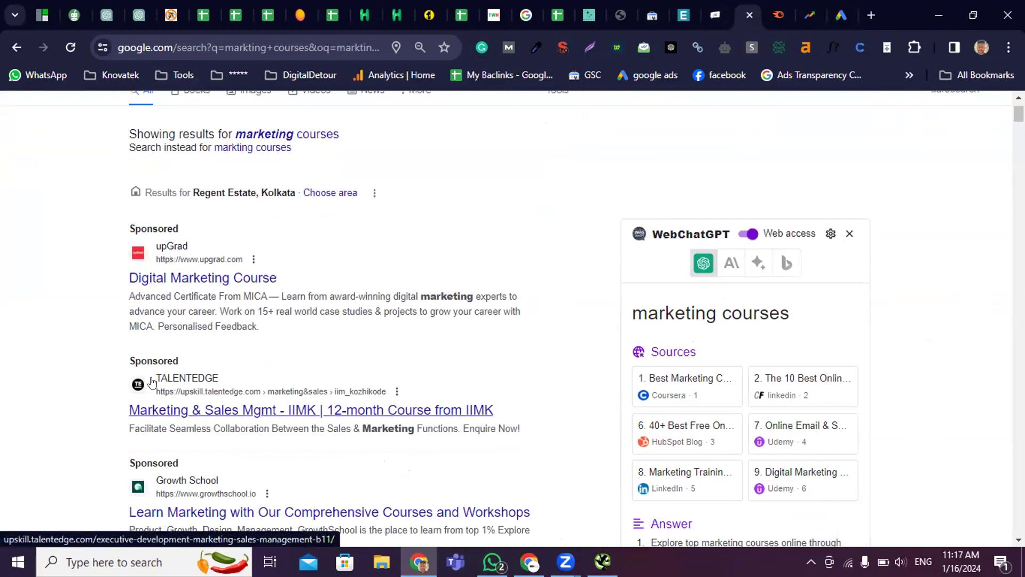
{"action": "scroll", "coordinate": [201, 393], "scroll_direction": "down", "scroll_amount": 5}
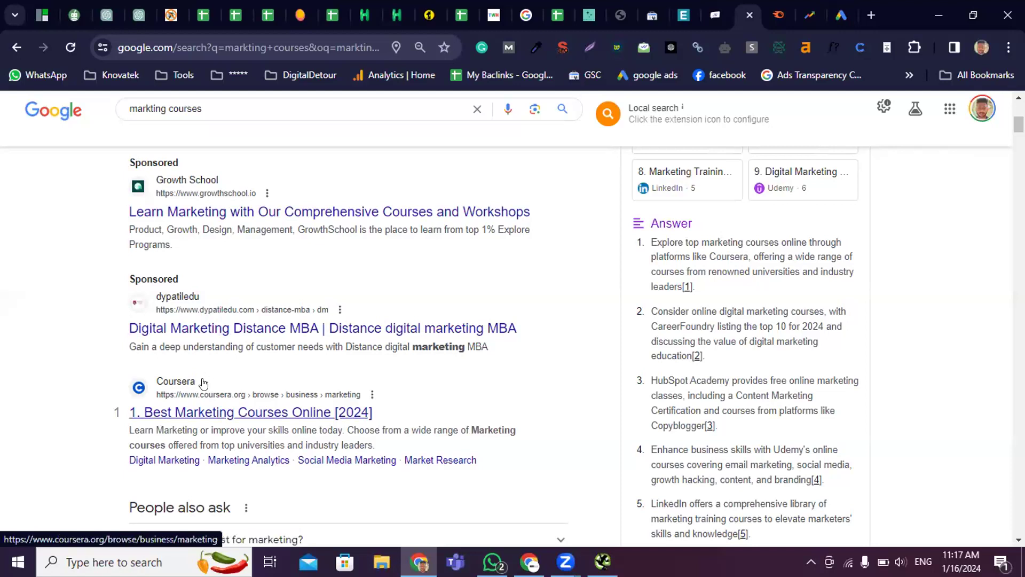
{"action": "scroll", "coordinate": [202, 382], "scroll_direction": "up", "scroll_amount": 5}
{"action": "scroll", "coordinate": [209, 374], "scroll_direction": "down", "scroll_amount": 8}
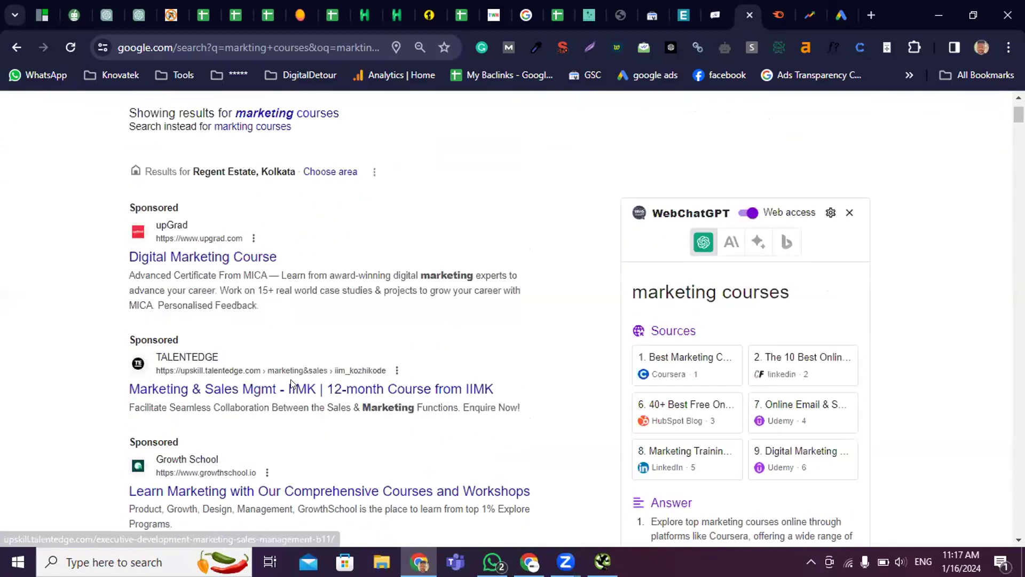
{"action": "scroll", "coordinate": [214, 342], "scroll_direction": "down", "scroll_amount": 14}
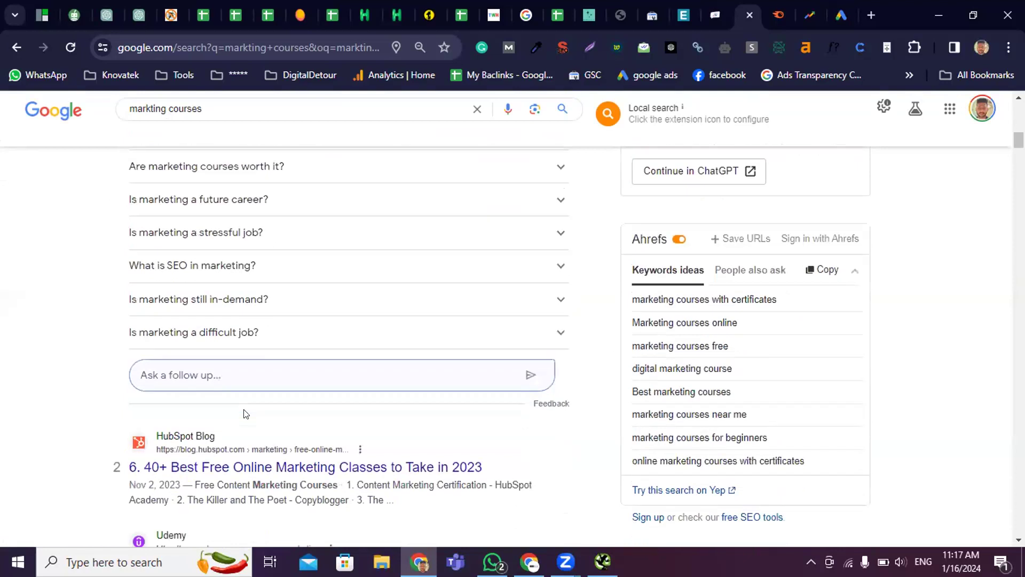
{"action": "scroll", "coordinate": [236, 405], "scroll_direction": "down", "scroll_amount": 13}
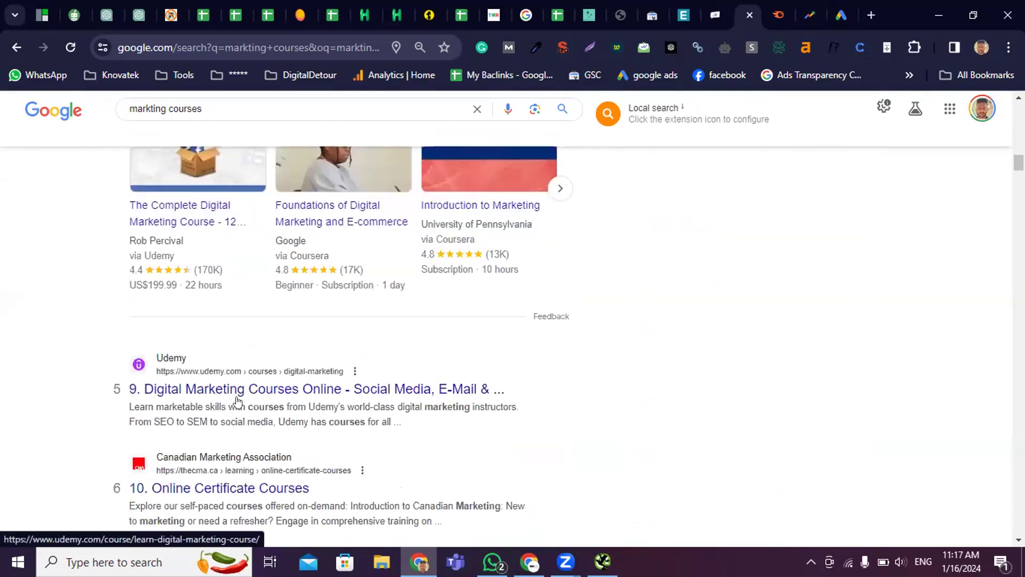
{"action": "scroll", "coordinate": [246, 327], "scroll_direction": "down", "scroll_amount": 2}
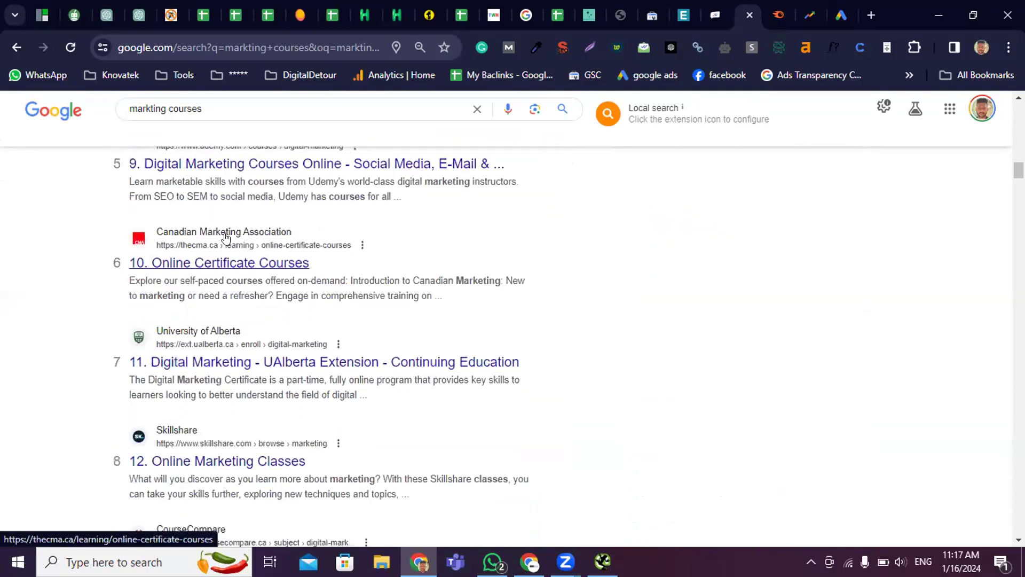
{"action": "scroll", "coordinate": [273, 275], "scroll_direction": "up", "scroll_amount": 4}
{"action": "scroll", "coordinate": [272, 348], "scroll_direction": "up", "scroll_amount": 20}
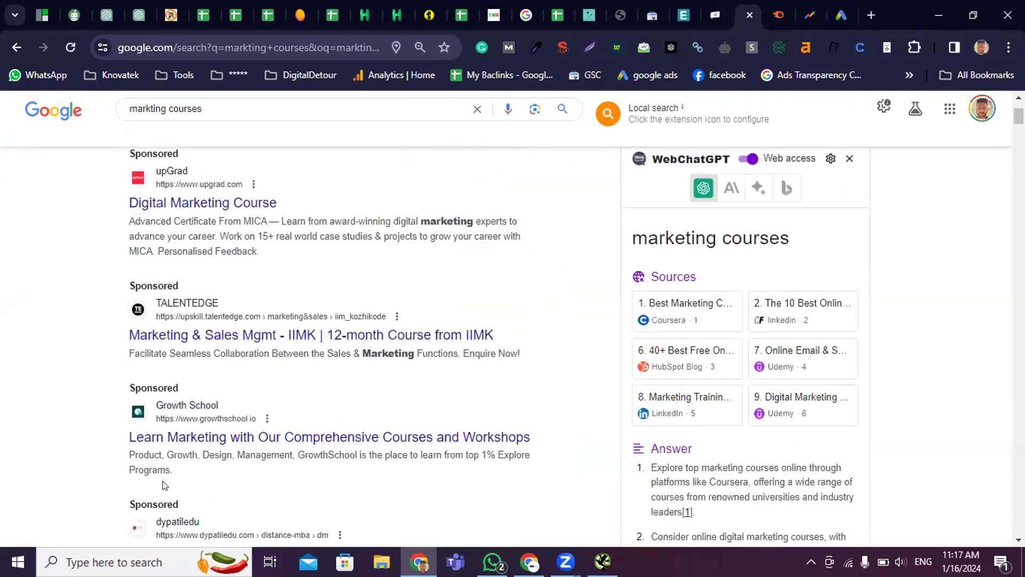
{"action": "scroll", "coordinate": [155, 278], "scroll_direction": "down", "scroll_amount": 7}
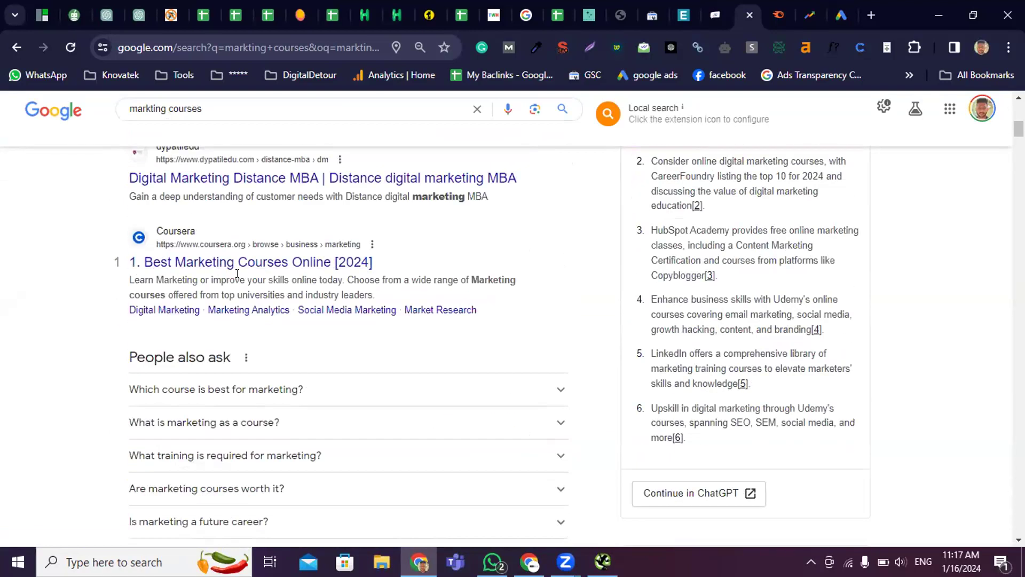
{"action": "scroll", "coordinate": [282, 271], "scroll_direction": "up", "scroll_amount": 4}
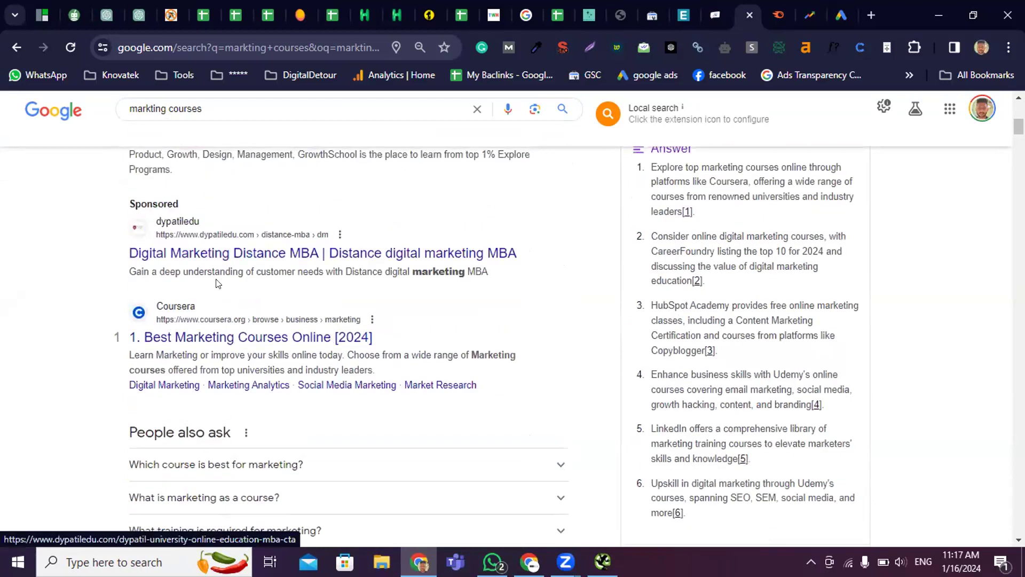
Open Growth School's sponsored marketing courses result, look through its landing page and return to the search results
{"action": "left_click", "coordinate": [223, 295]}
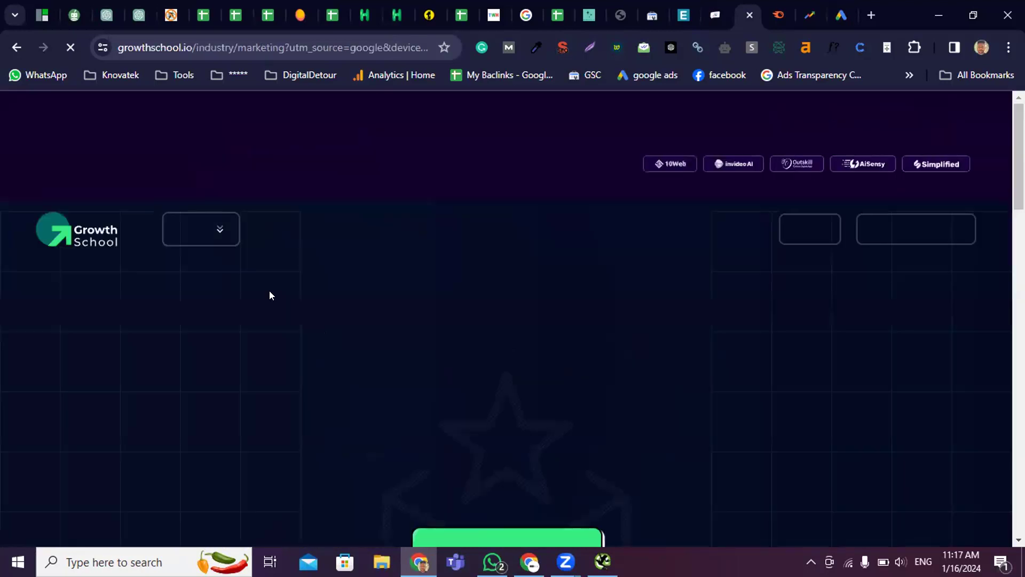
{"action": "scroll", "coordinate": [416, 365], "scroll_direction": "down", "scroll_amount": 5}
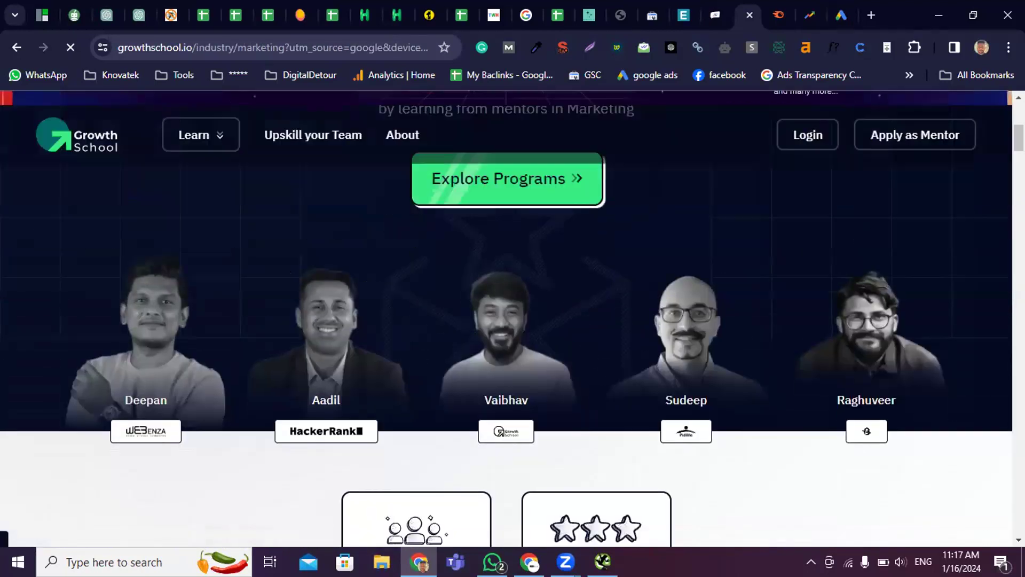
{"action": "scroll", "coordinate": [506, 347], "scroll_direction": "down", "scroll_amount": 15}
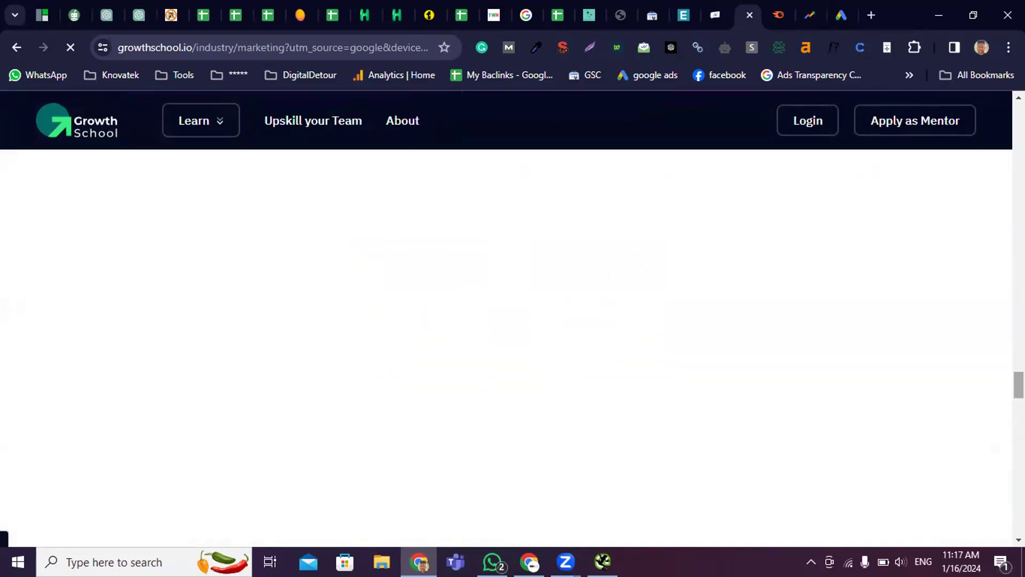
{"action": "scroll", "coordinate": [506, 347], "scroll_direction": "down", "scroll_amount": 15}
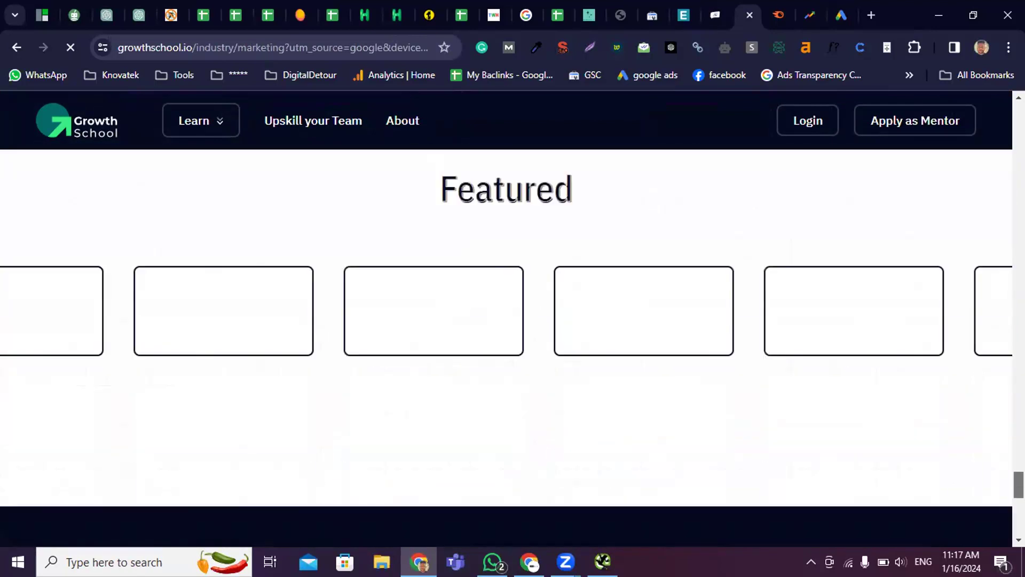
{"action": "scroll", "coordinate": [506, 347], "scroll_direction": "up", "scroll_amount": 20}
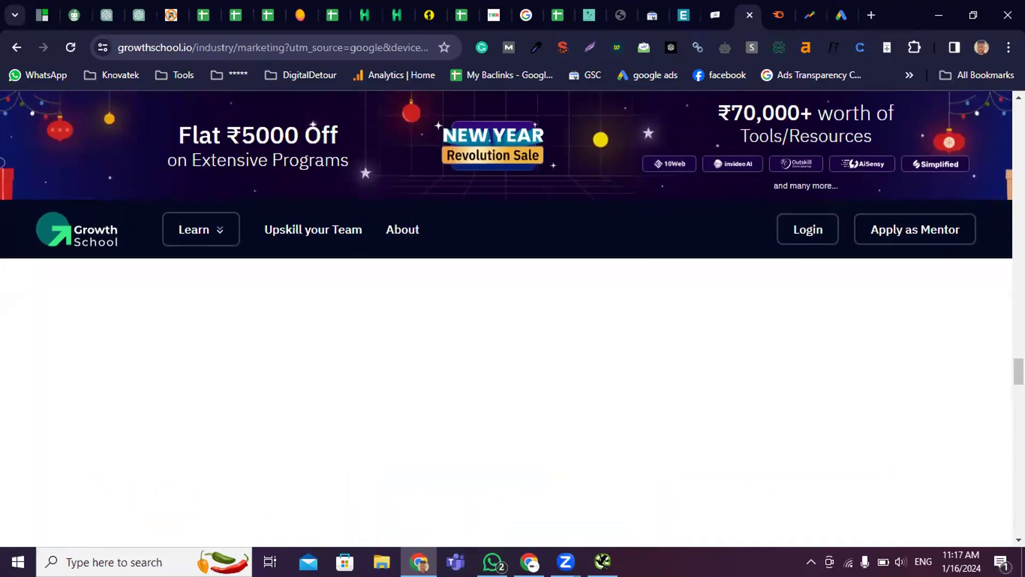
{"action": "scroll", "coordinate": [506, 347], "scroll_direction": "up", "scroll_amount": 3}
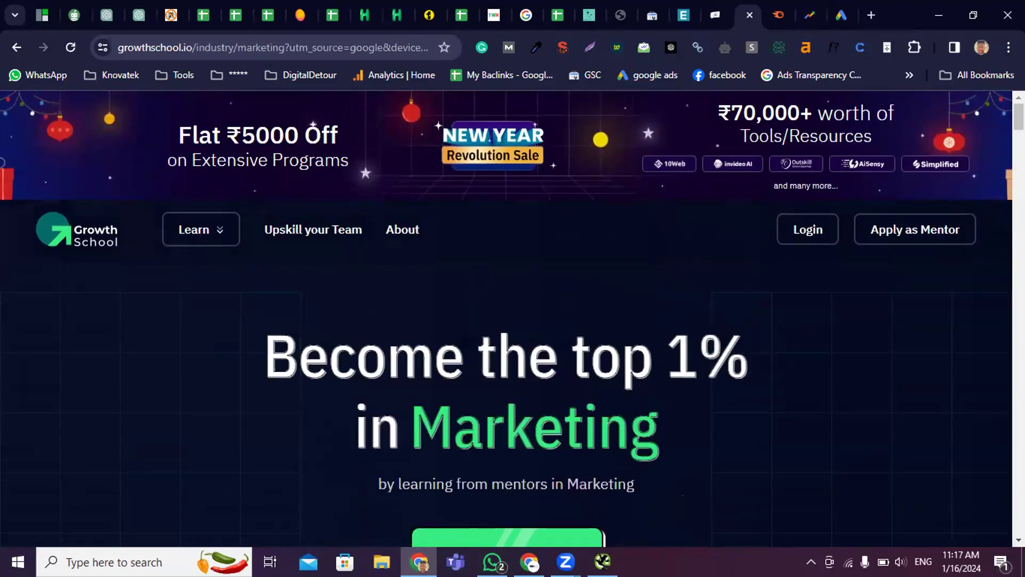
{"action": "left_click", "coordinate": [15, 46]}
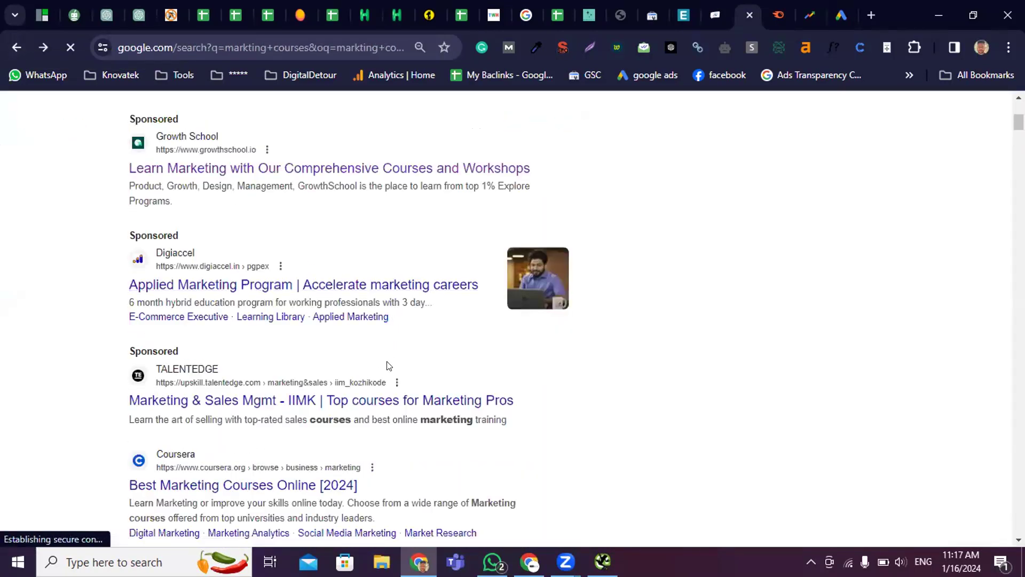
Review the order of the sponsored marketing course ads again, along with the related searches, organic results and Courses carousel
{"action": "scroll", "coordinate": [383, 366], "scroll_direction": "up", "scroll_amount": 5}
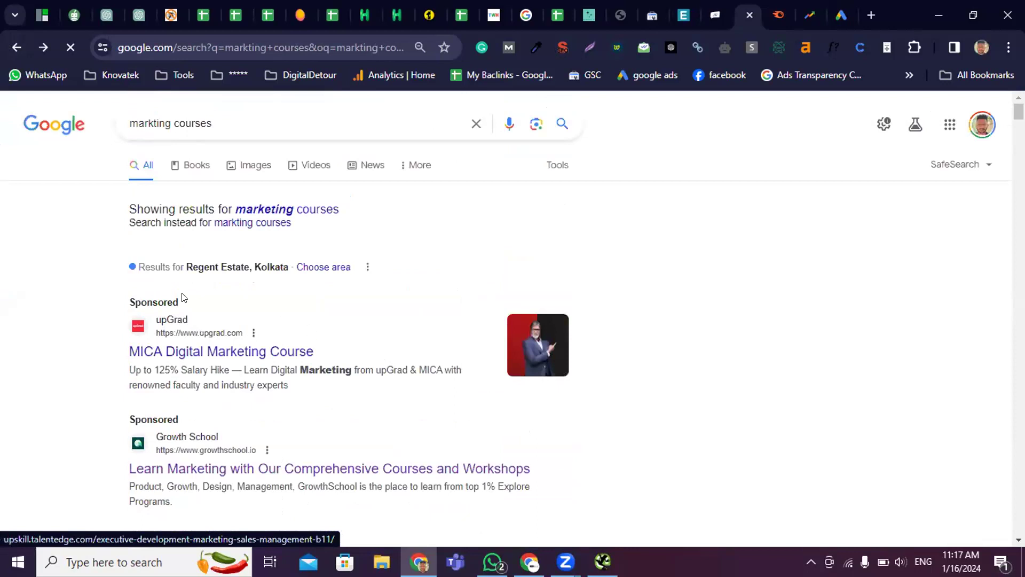
{"action": "scroll", "coordinate": [263, 346], "scroll_direction": "down", "scroll_amount": 1}
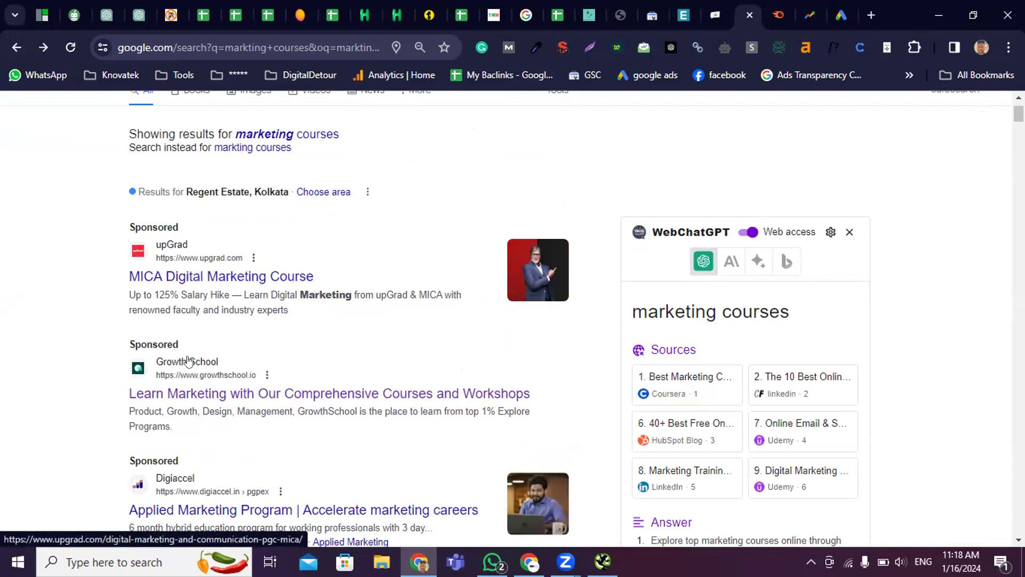
{"action": "scroll", "coordinate": [172, 203], "scroll_direction": "down", "scroll_amount": 1}
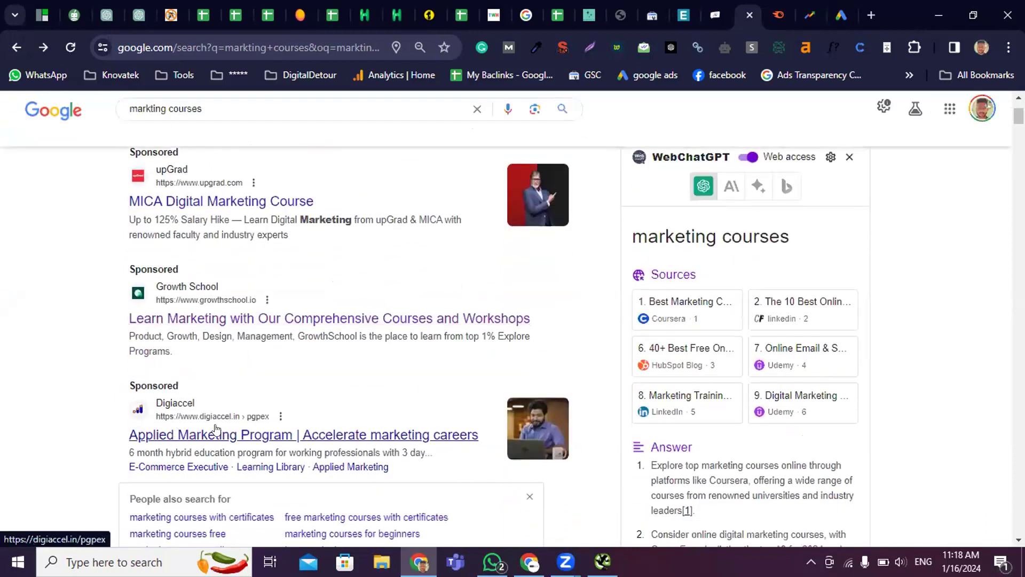
{"action": "scroll", "coordinate": [209, 439], "scroll_direction": "up", "scroll_amount": 1}
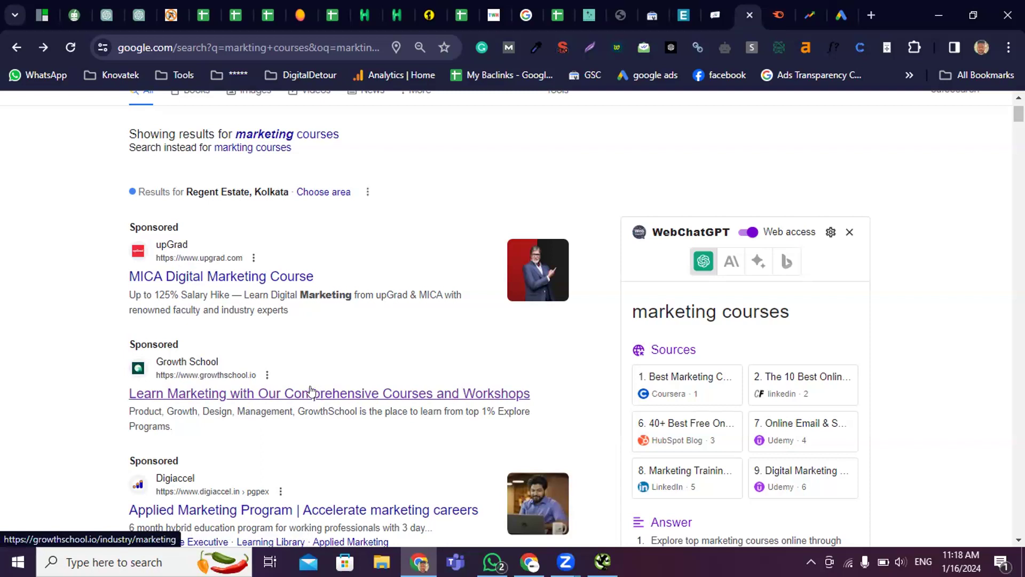
{"action": "scroll", "coordinate": [483, 357], "scroll_direction": "down", "scroll_amount": 10}
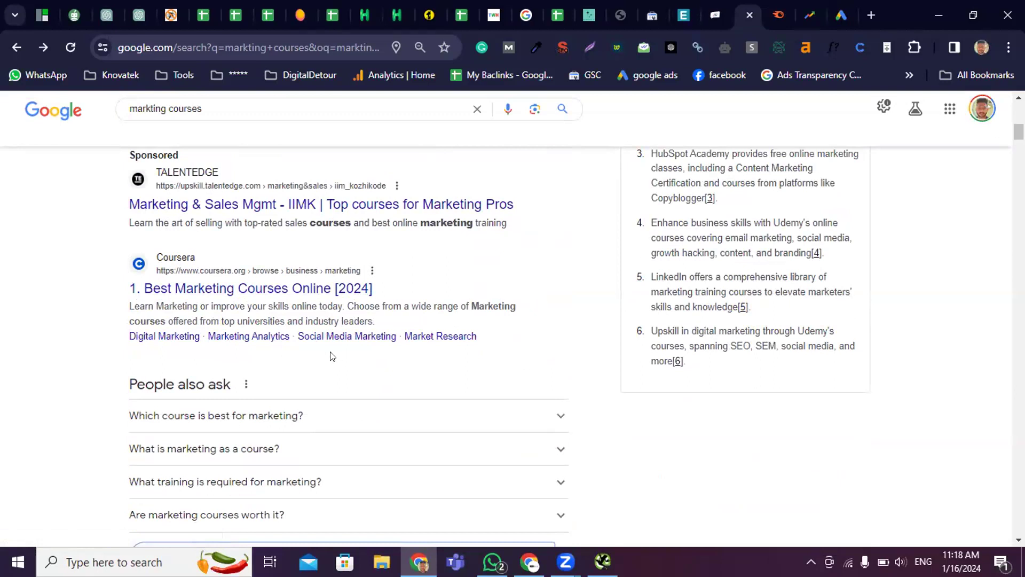
{"action": "scroll", "coordinate": [294, 360], "scroll_direction": "up", "scroll_amount": 10}
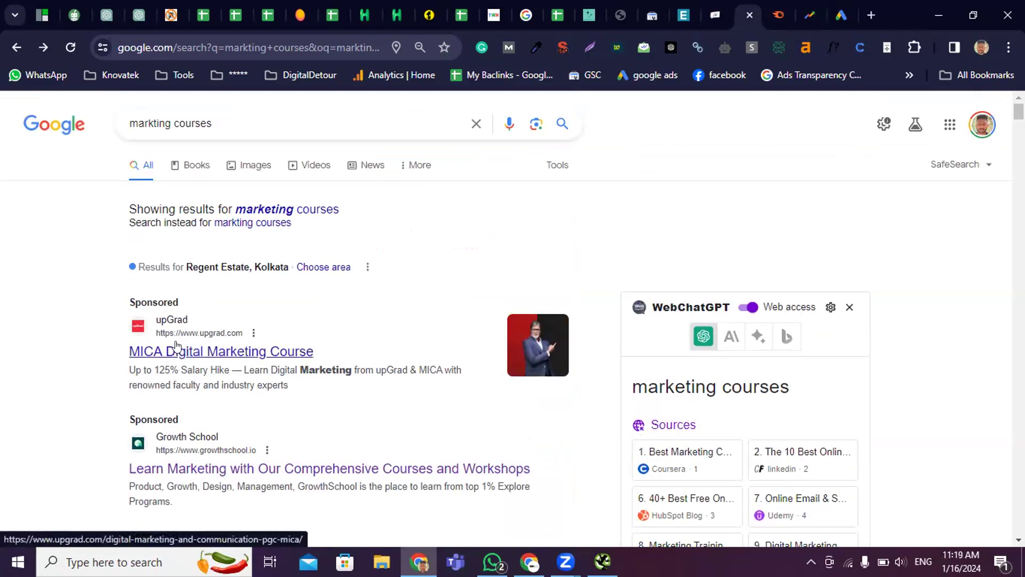
{"action": "scroll", "coordinate": [176, 347], "scroll_direction": "down", "scroll_amount": 3}
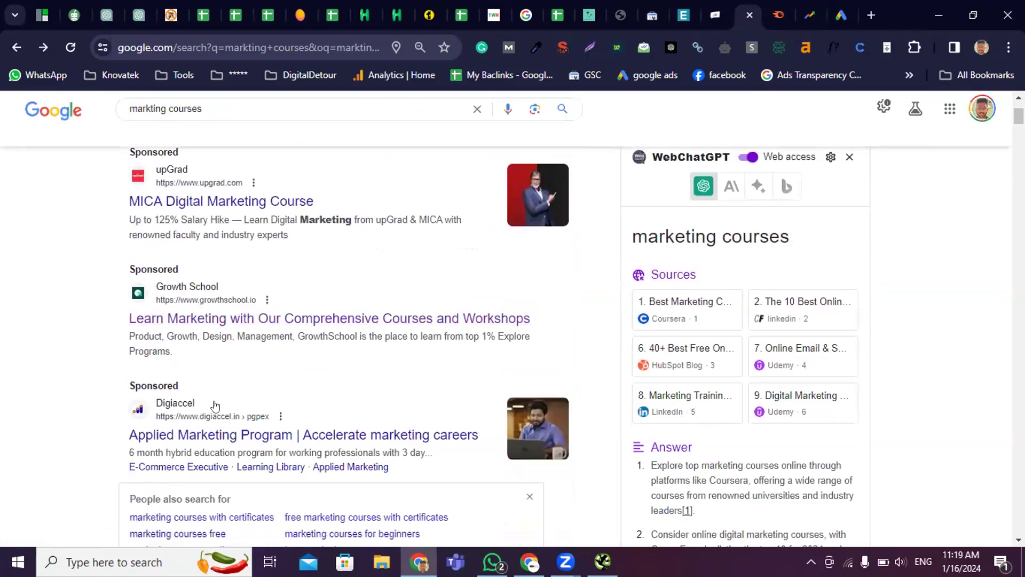
{"action": "scroll", "coordinate": [206, 395], "scroll_direction": "down", "scroll_amount": 4}
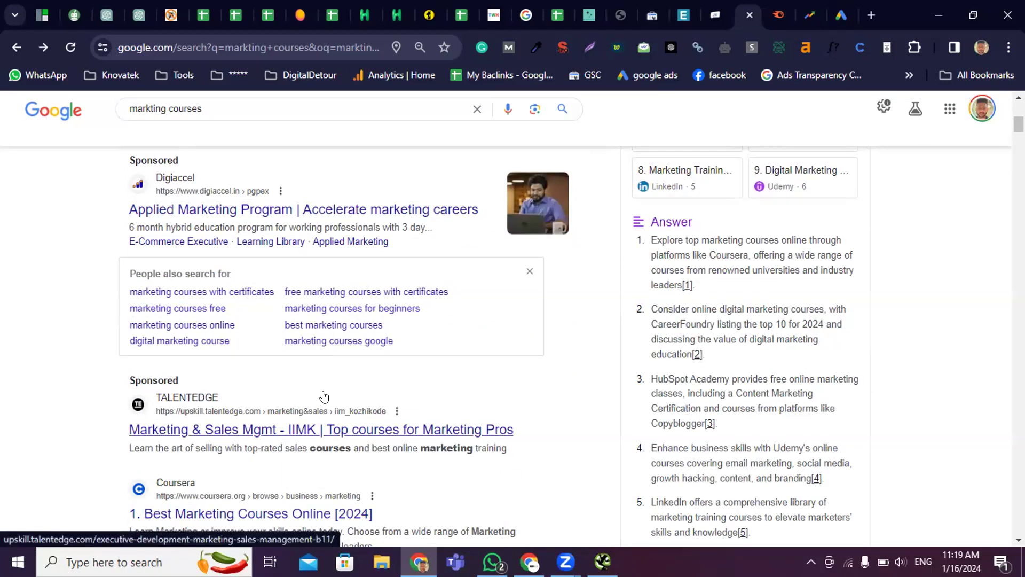
{"action": "scroll", "coordinate": [320, 389], "scroll_direction": "down", "scroll_amount": 3}
{"action": "scroll", "coordinate": [277, 459], "scroll_direction": "down", "scroll_amount": 10}
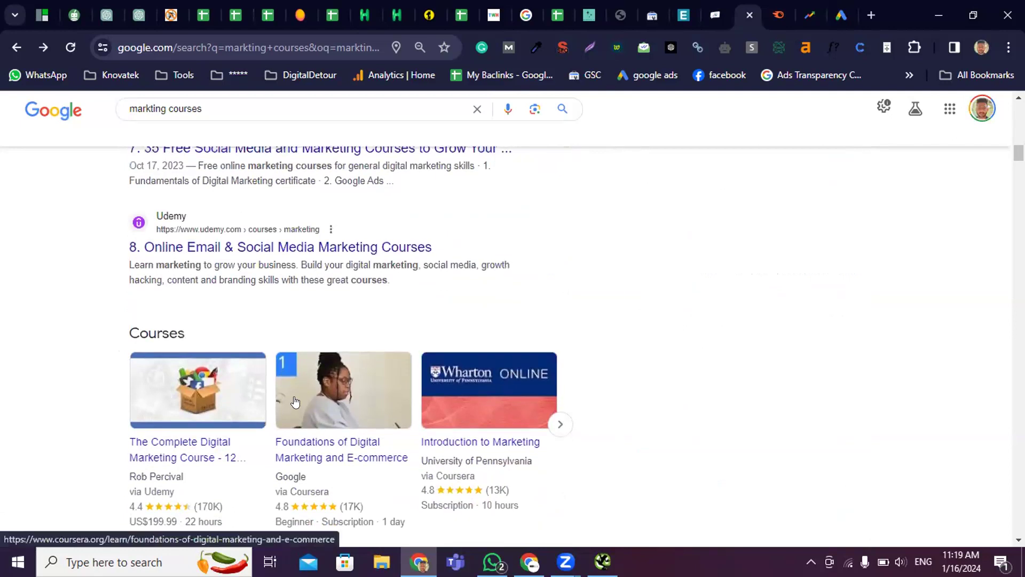
{"action": "scroll", "coordinate": [437, 306], "scroll_direction": "up", "scroll_amount": 10}
{"action": "scroll", "coordinate": [437, 306], "scroll_direction": "up", "scroll_amount": 8}
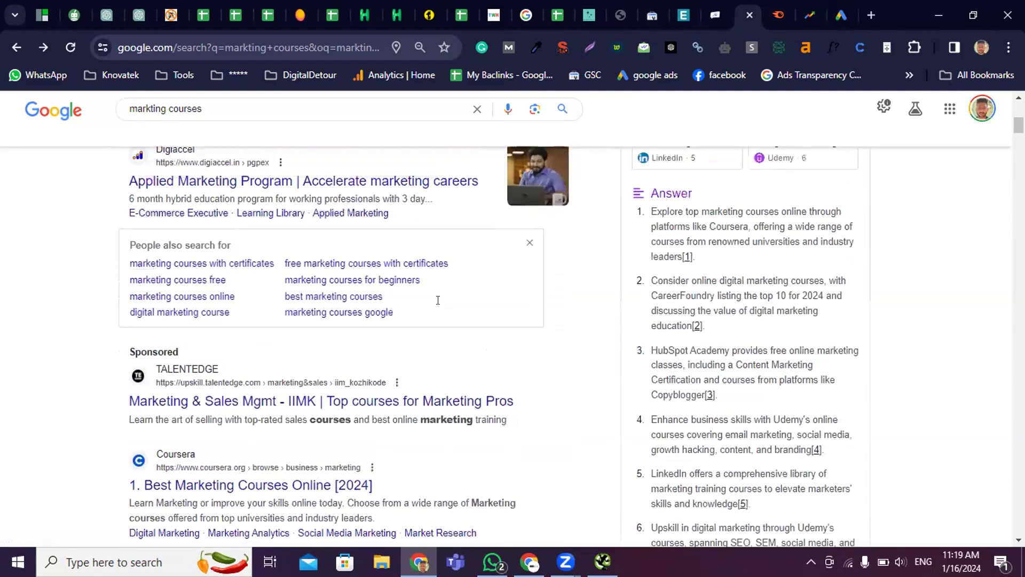
Switch to the Semrush keyword overview for kangaroo math and open a new browser tab
{"action": "left_click", "coordinate": [780, 13]}
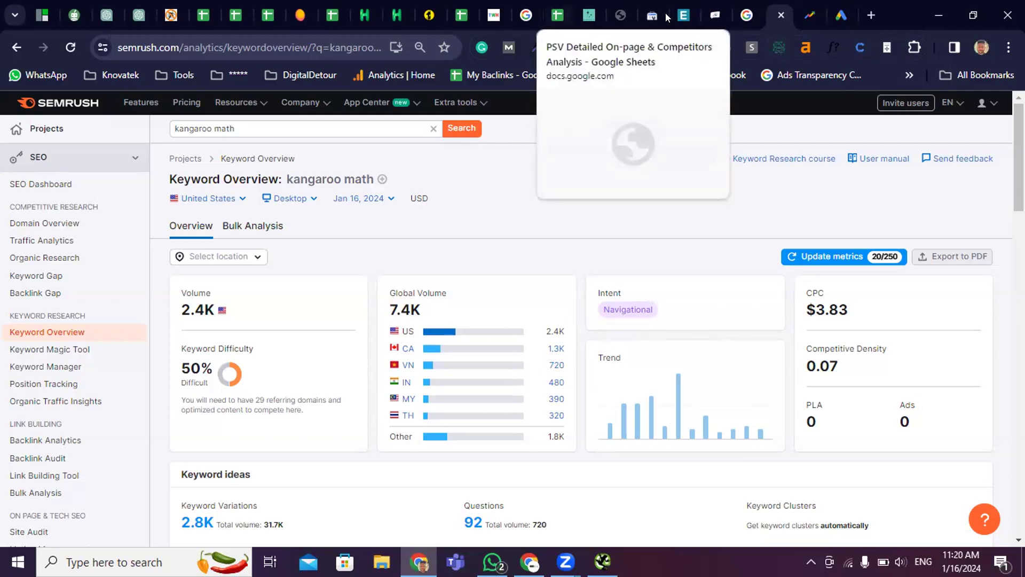
{"action": "key", "text": "ctrl+t"}
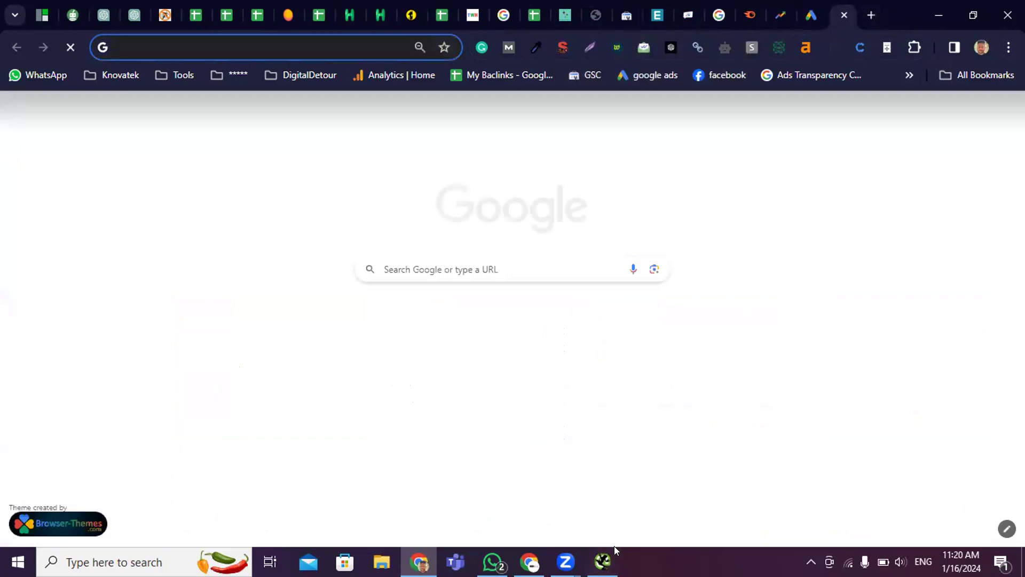
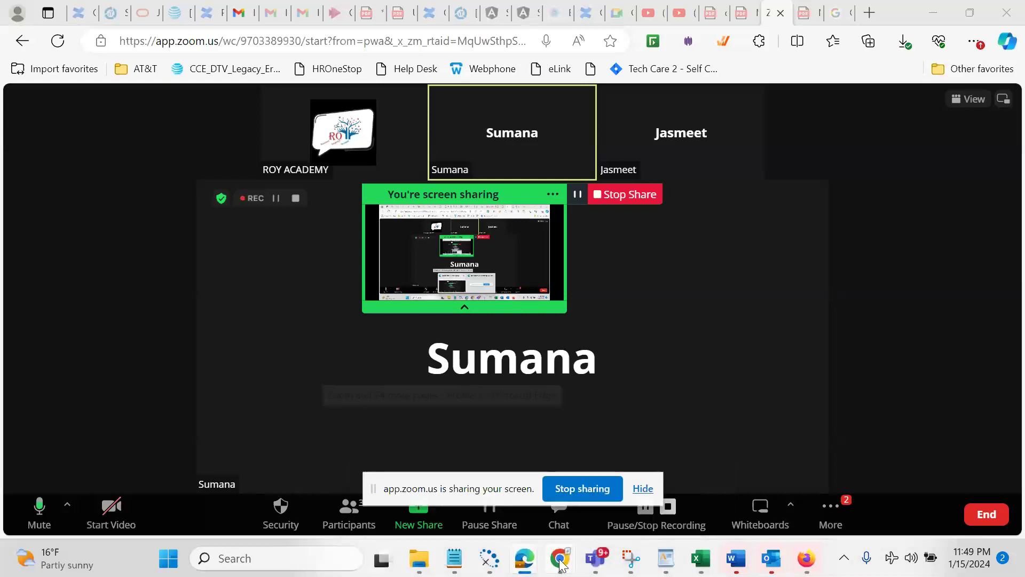
Switch to the Wix Editor in Chrome, publish the site with the SERVICES page markup and dismiss the publishing dialog
{"action": "mouse_move", "coordinate": [560, 558]}
{"action": "left_click", "coordinate": [491, 479]}
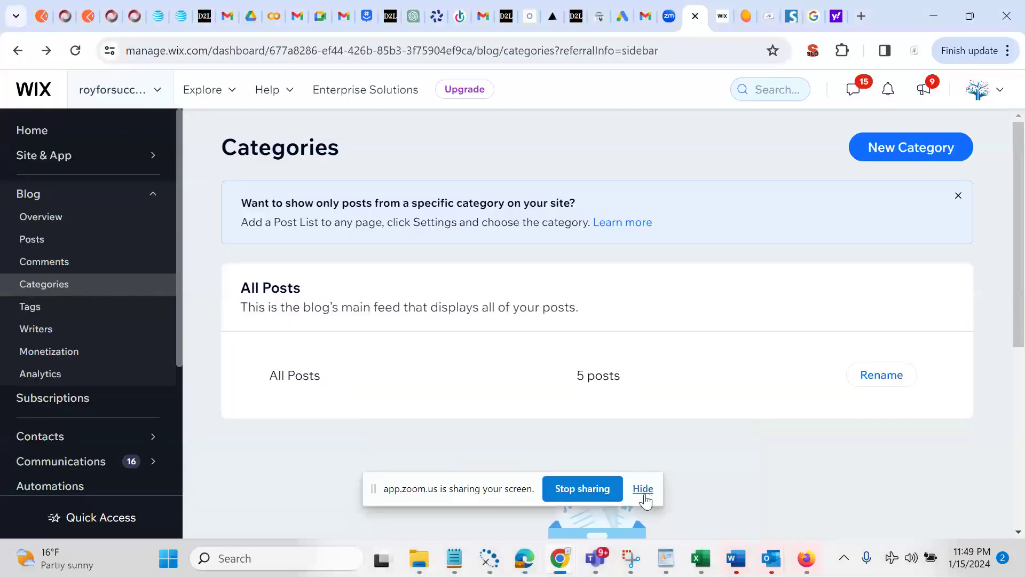
{"action": "left_click", "coordinate": [643, 488]}
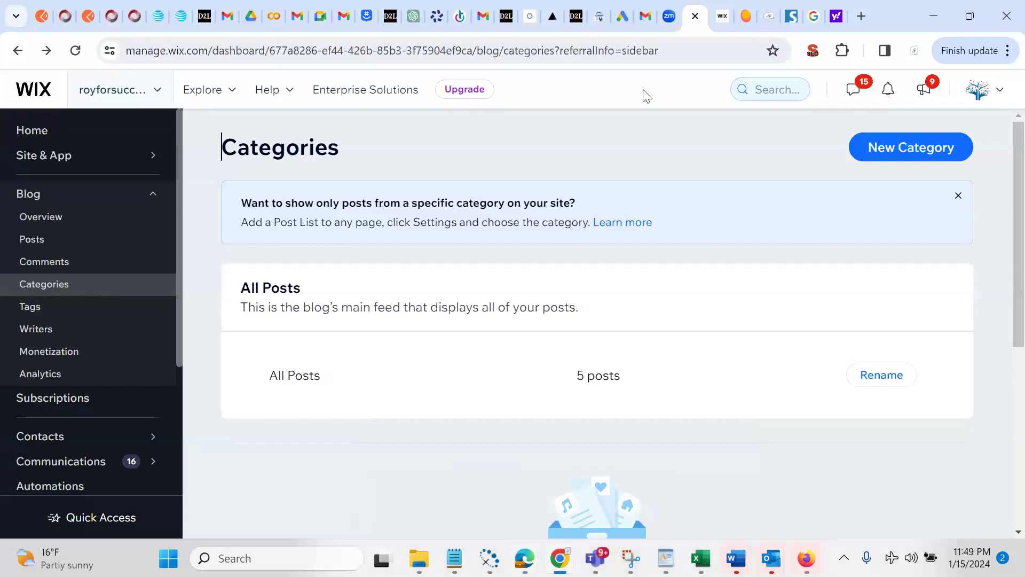
{"action": "left_click", "coordinate": [722, 17]}
{"action": "left_click", "coordinate": [963, 94]}
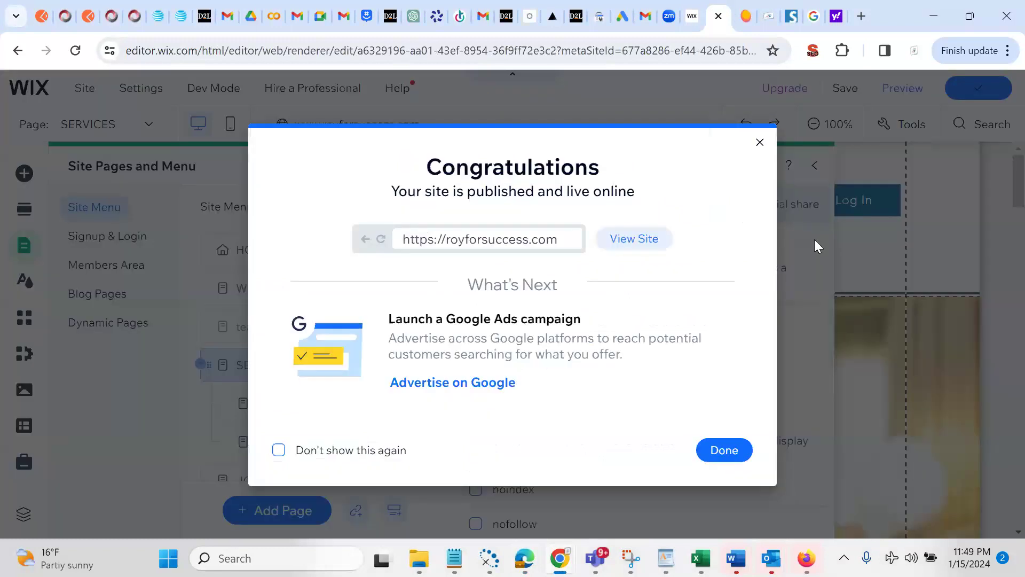
{"action": "left_click", "coordinate": [718, 455]}
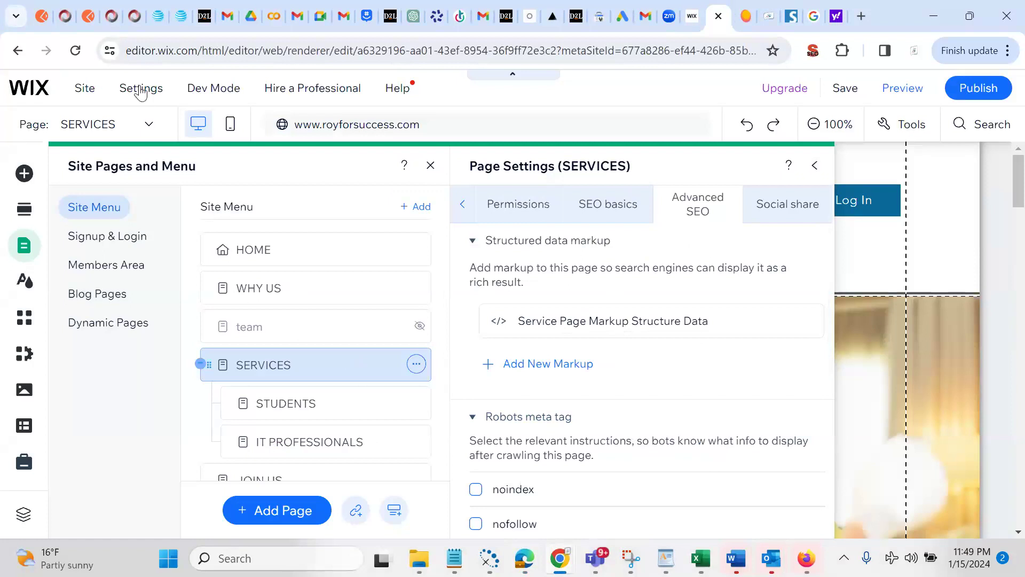
Open the Wix site history and preview the revision published on Jan 15, 2024, 11:10 PM
{"action": "mouse_move", "coordinate": [141, 92]}
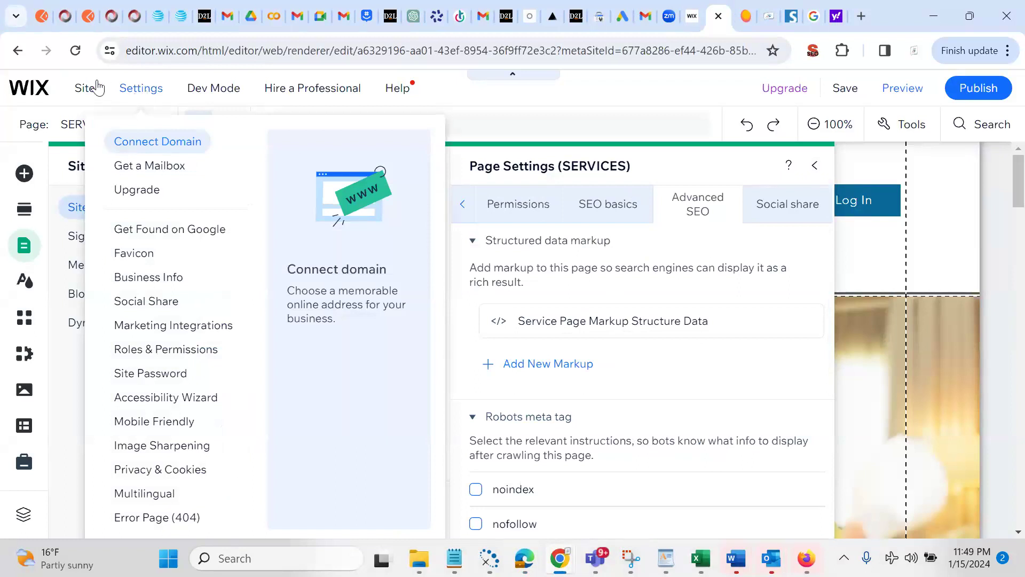
{"action": "mouse_move", "coordinate": [87, 92]}
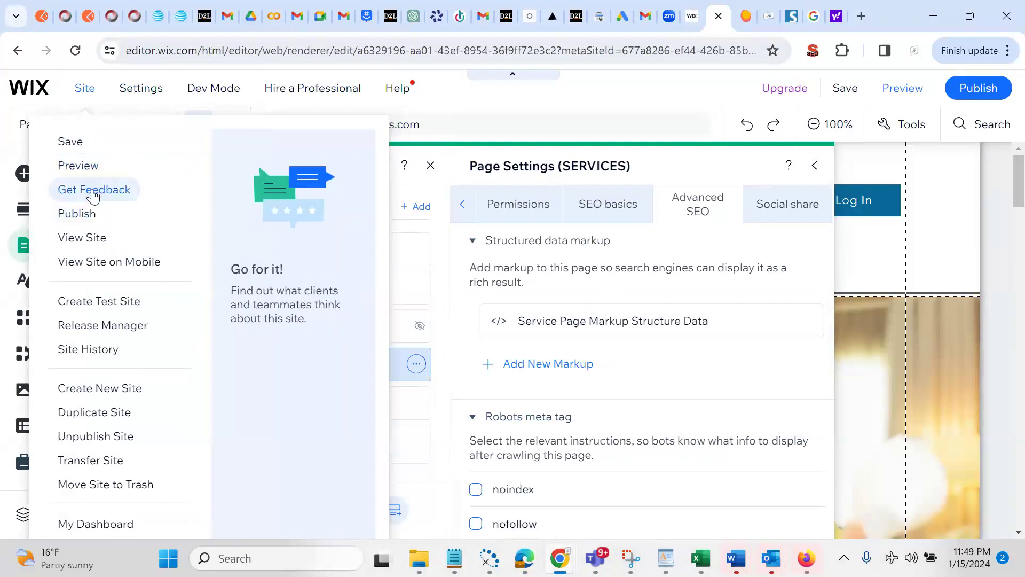
{"action": "left_click", "coordinate": [103, 361]}
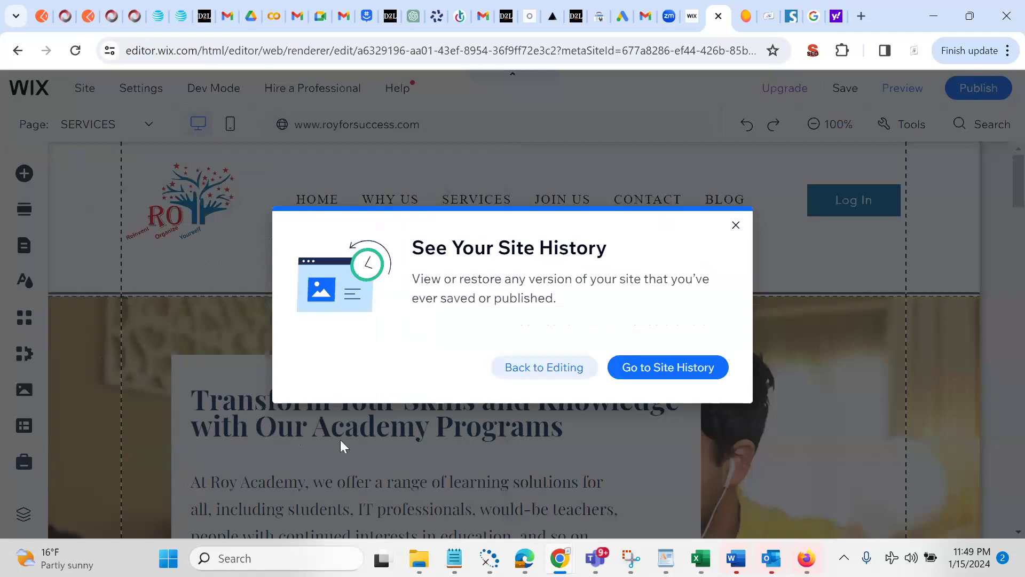
{"action": "left_click", "coordinate": [645, 366]}
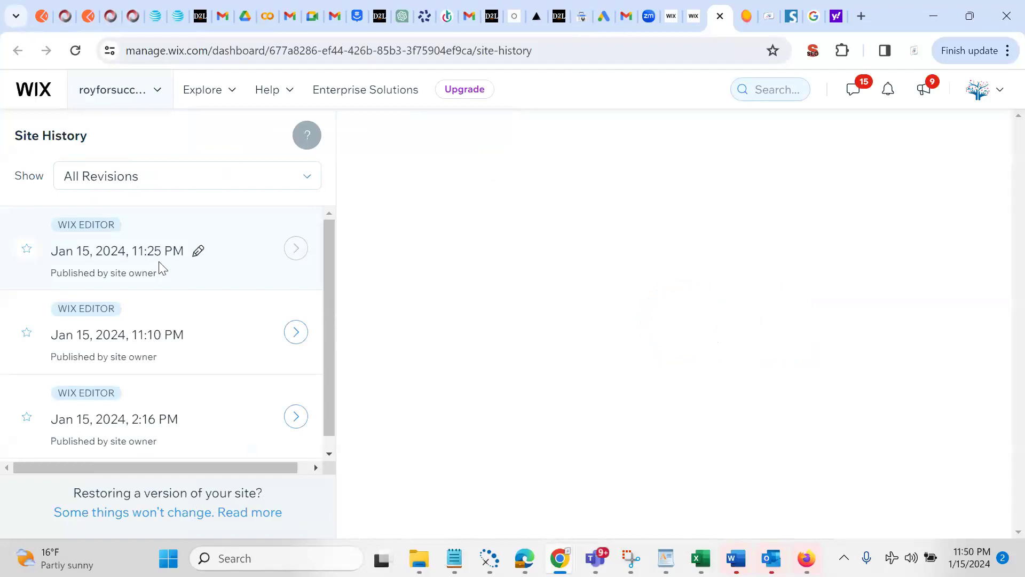
{"action": "left_click", "coordinate": [131, 339]}
{"action": "left_click", "coordinate": [296, 333]}
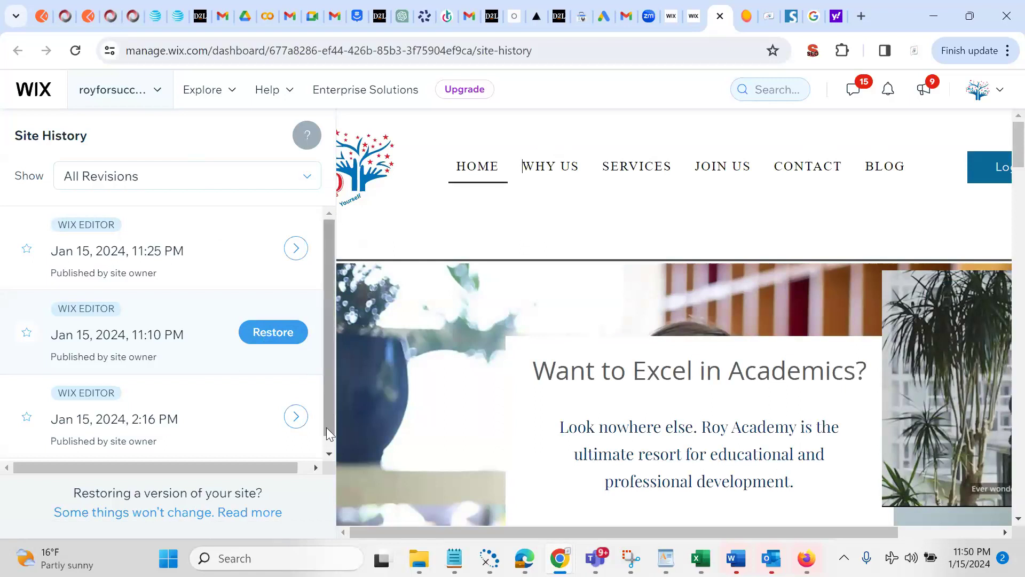
Look through the full list of all site revisions at 80% page zoom, from the newest to the oldest and back
{"action": "left_click", "coordinate": [328, 453]}
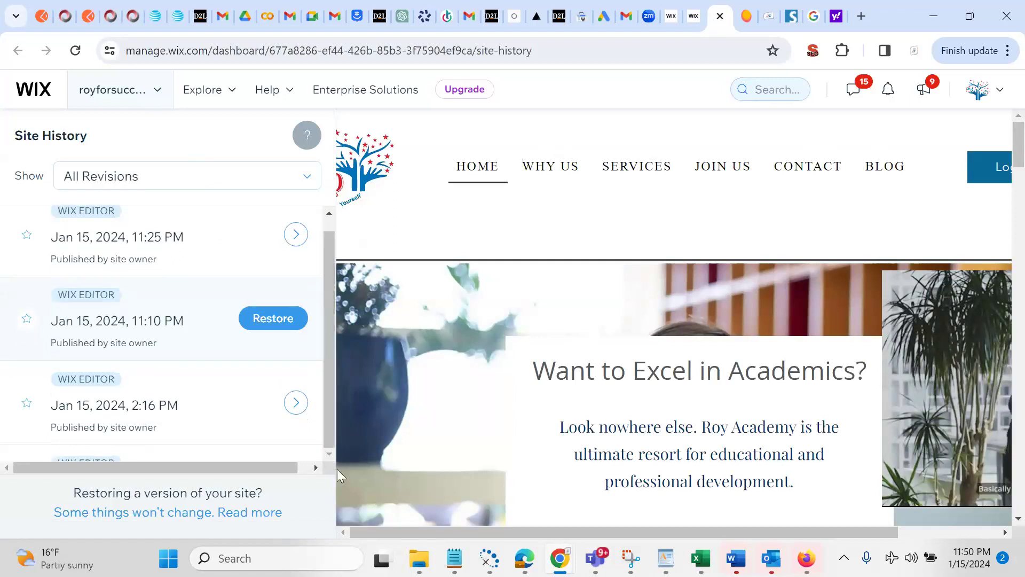
{"action": "left_click", "coordinate": [308, 181]}
{"action": "left_click", "coordinate": [308, 180]}
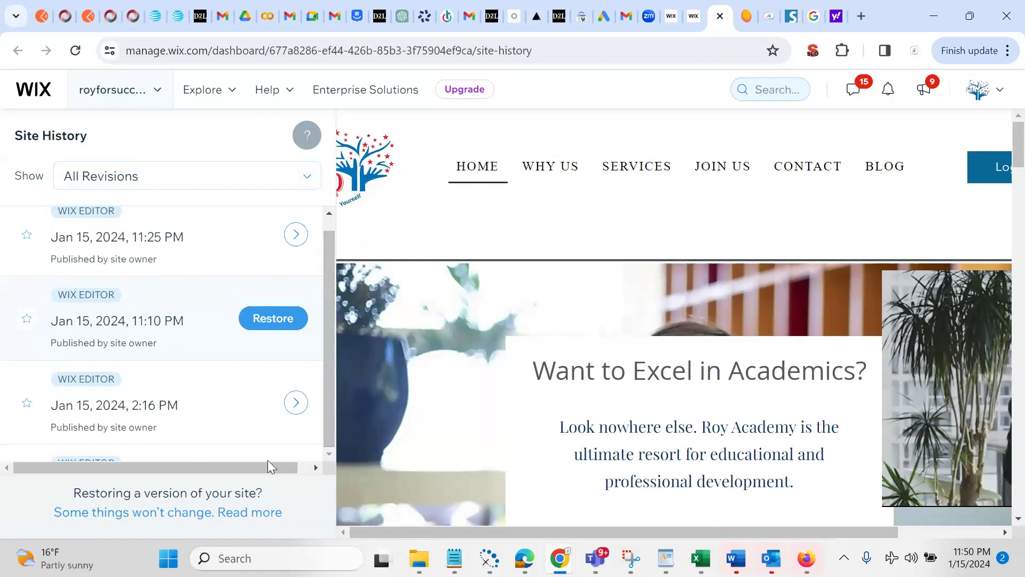
{"action": "key", "text": "ctrl+minus"}
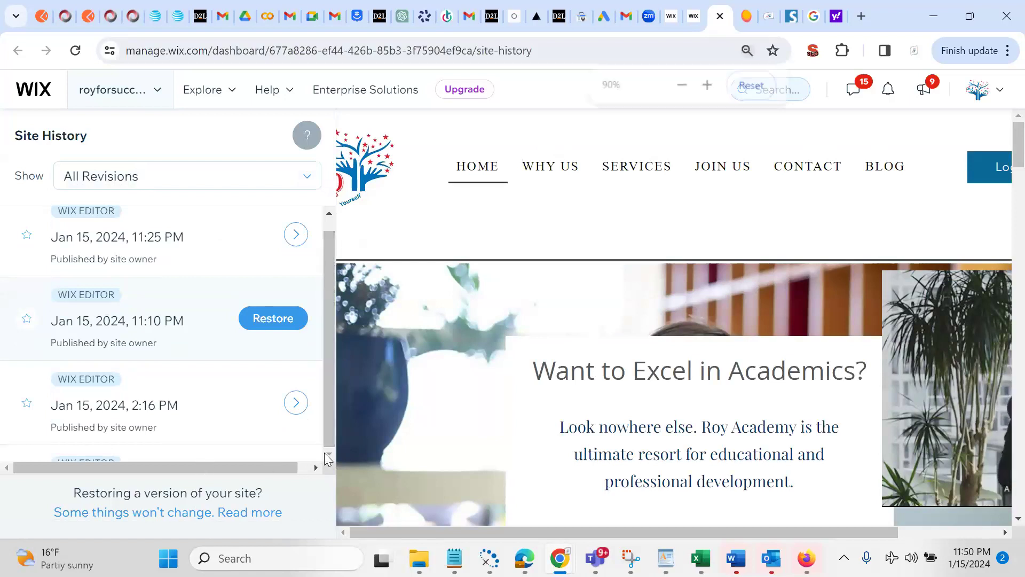
{"action": "key", "text": "ctrl+minus"}
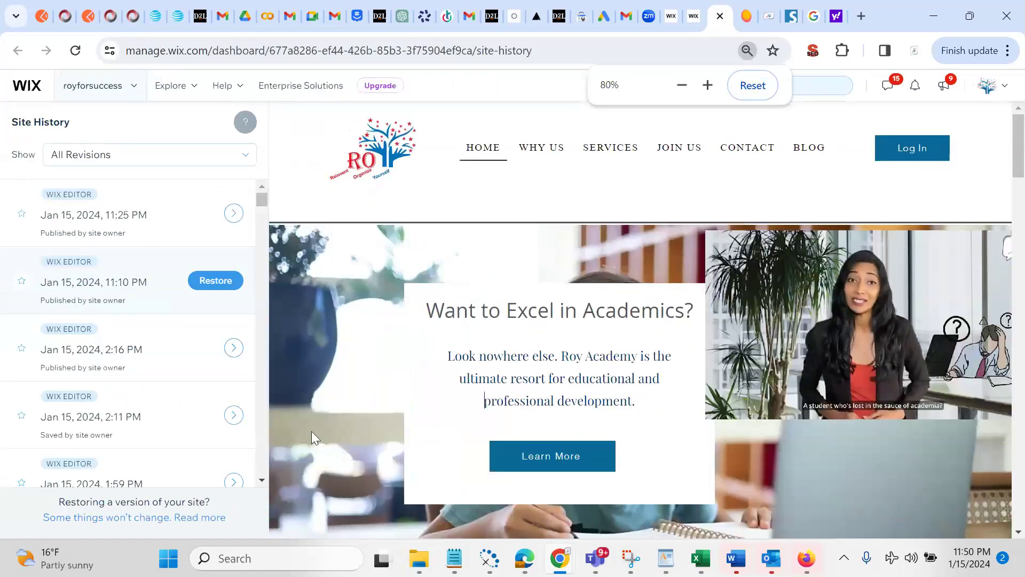
{"action": "left_click_drag", "start_coordinate": [261, 205], "coordinate": [264, 482]}
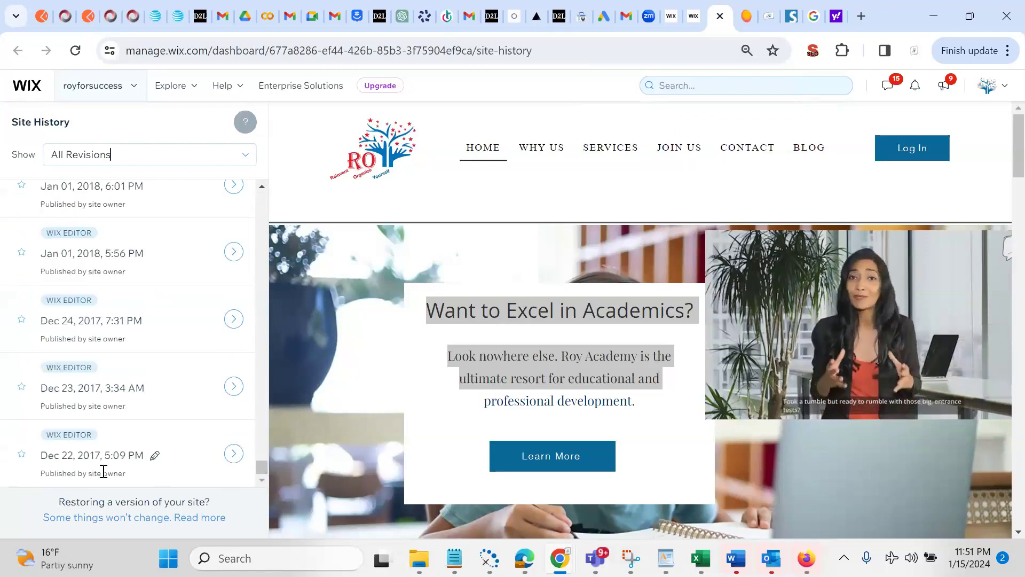
{"action": "left_click_drag", "start_coordinate": [260, 466], "coordinate": [255, 191]}
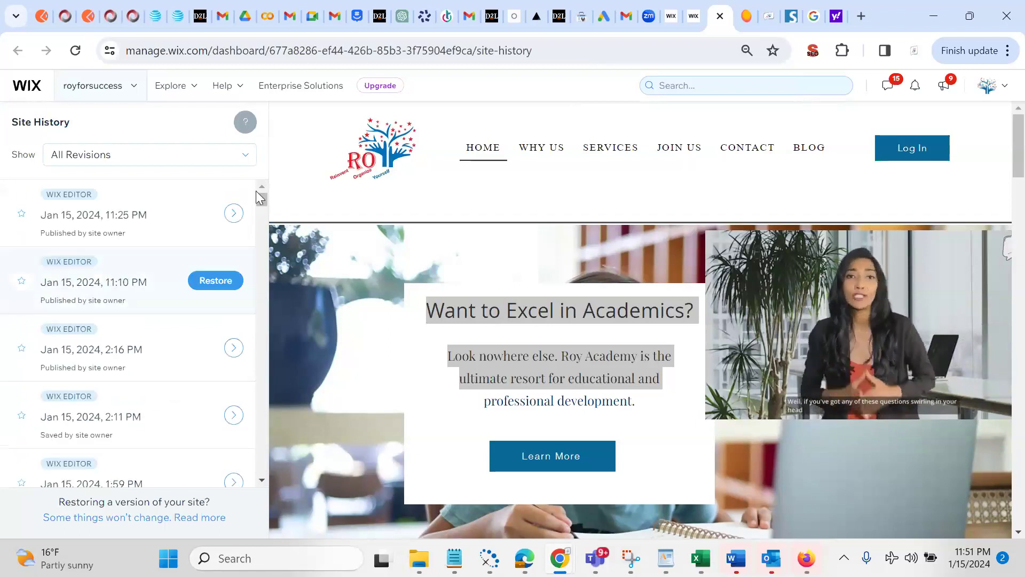
Return to the Zoom meeting in Edge and stop sharing the screen
{"action": "mouse_move", "coordinate": [631, 558]}
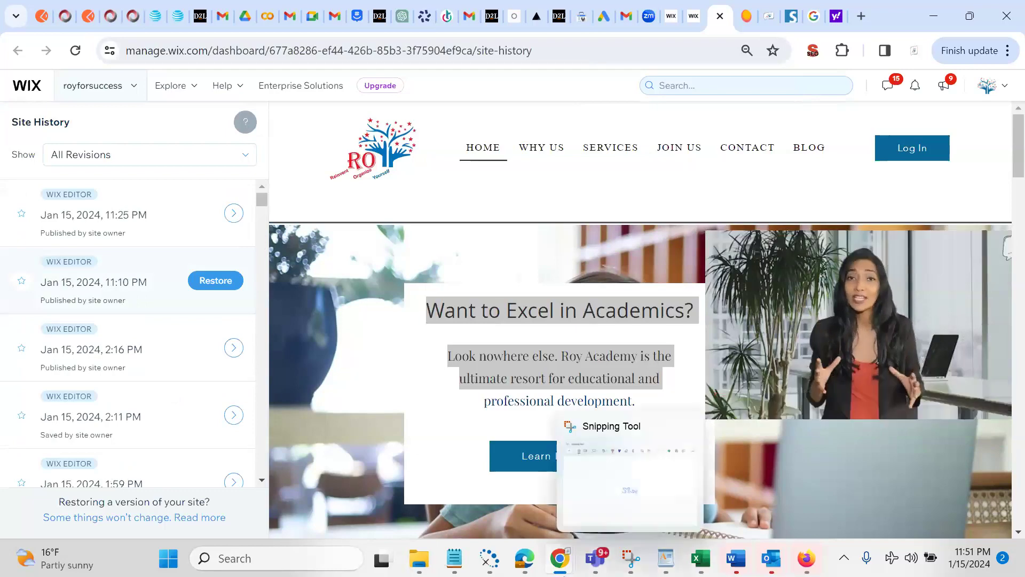
{"action": "mouse_move", "coordinate": [525, 558]}
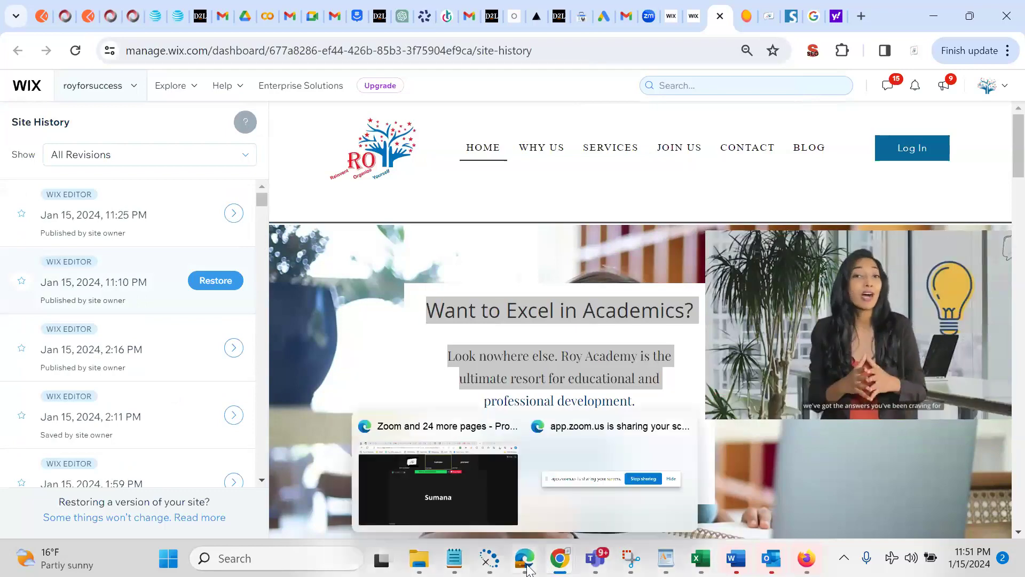
{"action": "left_click", "coordinate": [478, 505]}
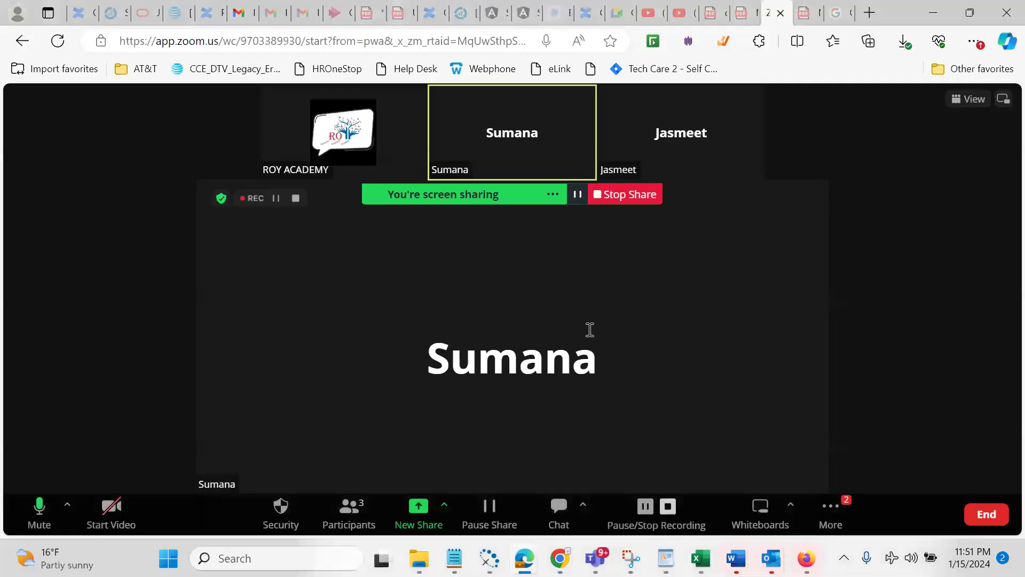
{"action": "left_click", "coordinate": [636, 206]}
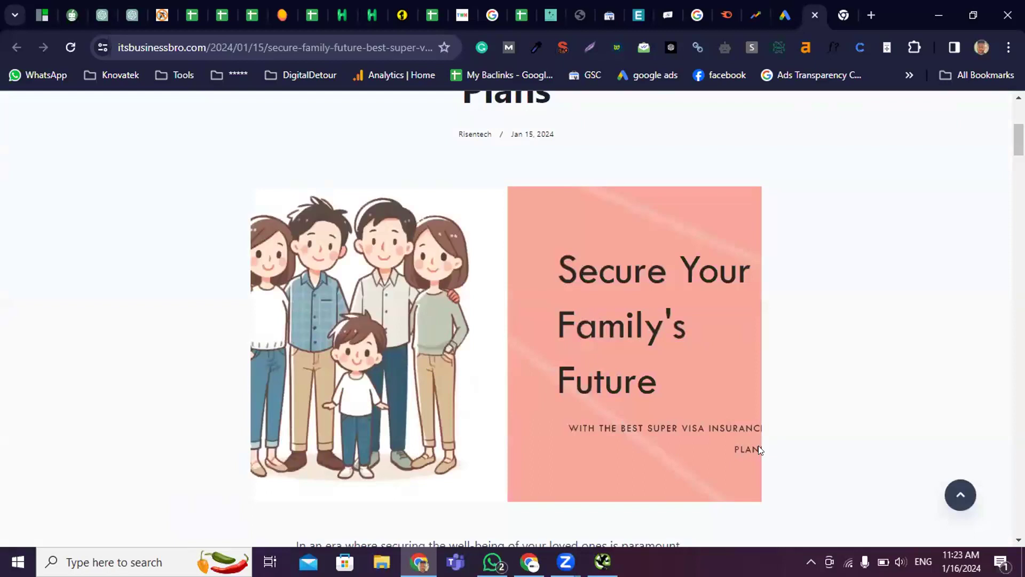
Examine the itsbusinessbro.com guest post on super visa insurance plans, including its title, image, in-text backlink and section structure
{"action": "scroll", "coordinate": [774, 415], "scroll_direction": "up", "scroll_amount": 5}
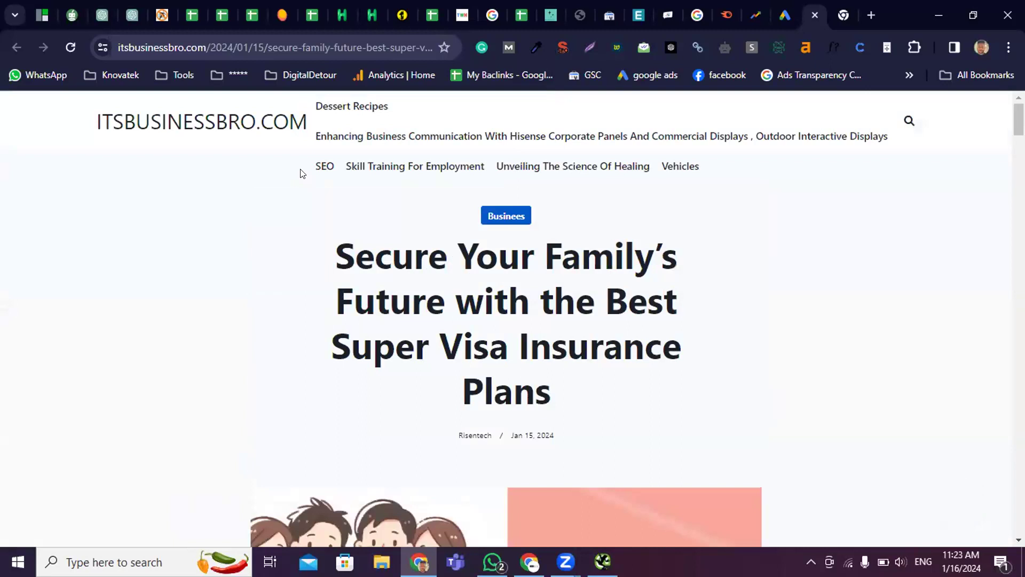
{"action": "scroll", "coordinate": [477, 424], "scroll_direction": "down", "scroll_amount": 6}
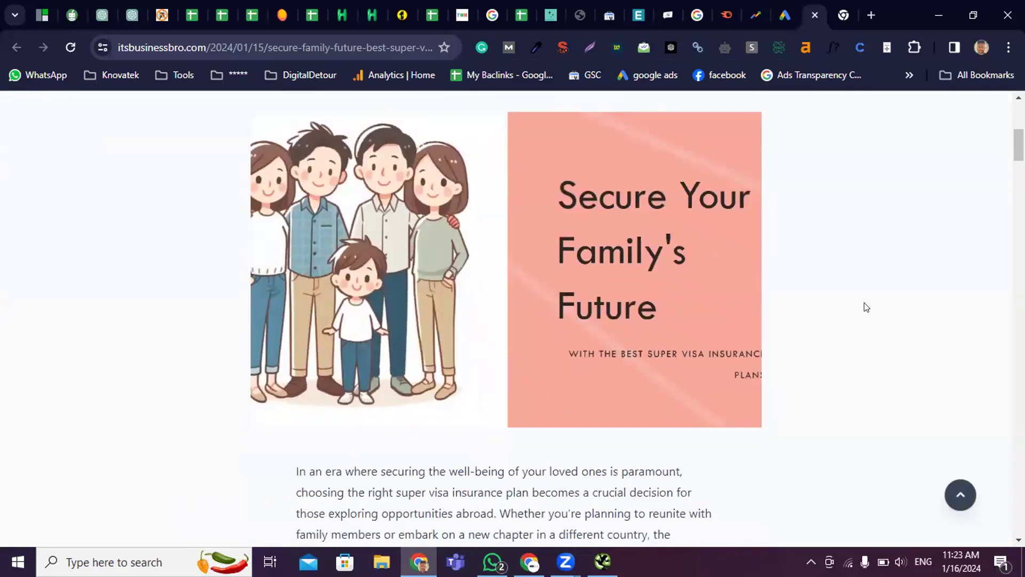
{"action": "scroll", "coordinate": [859, 318], "scroll_direction": "down", "scroll_amount": 2}
{"action": "scroll", "coordinate": [594, 291], "scroll_direction": "up", "scroll_amount": 3}
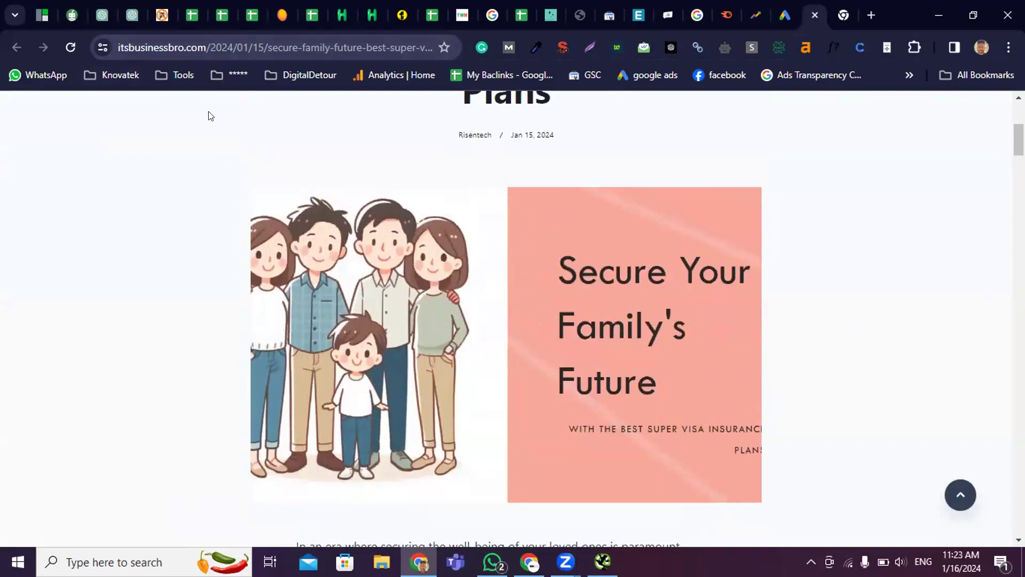
{"action": "scroll", "coordinate": [476, 449], "scroll_direction": "down", "scroll_amount": 6}
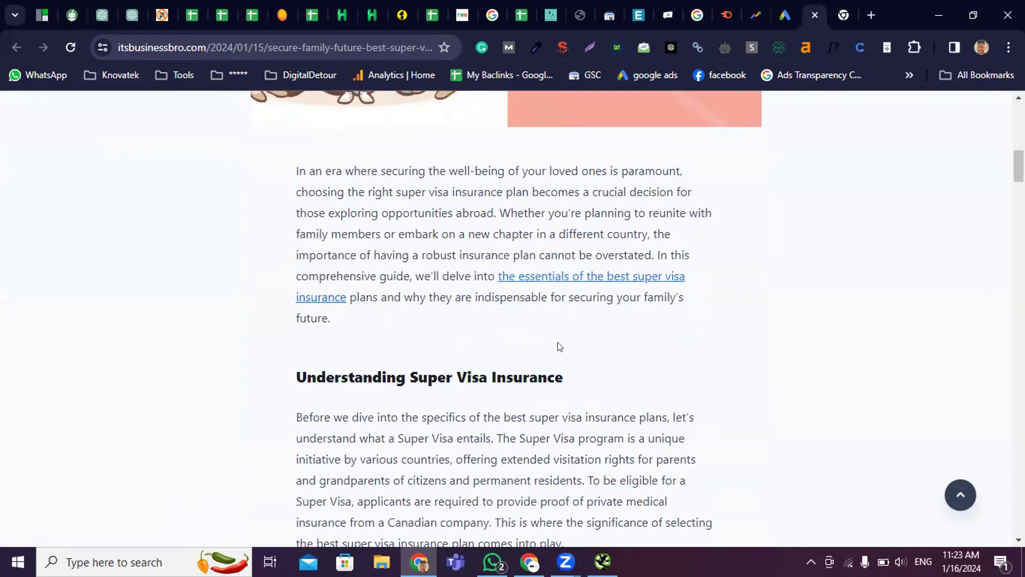
{"action": "scroll", "coordinate": [560, 346], "scroll_direction": "down", "scroll_amount": 15}
{"action": "scroll", "coordinate": [560, 353], "scroll_direction": "down", "scroll_amount": 17}
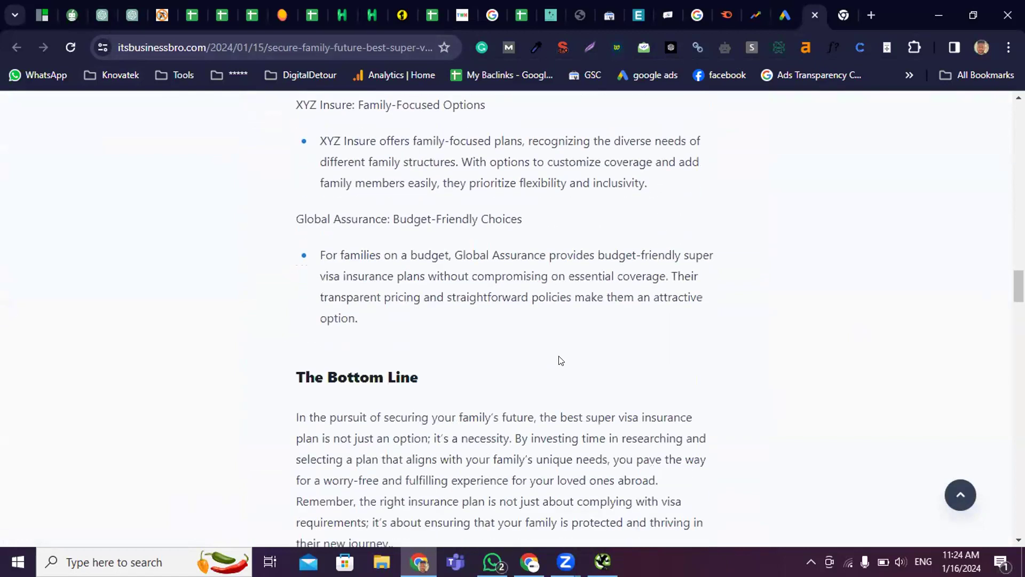
{"action": "scroll", "coordinate": [559, 360], "scroll_direction": "down", "scroll_amount": 3}
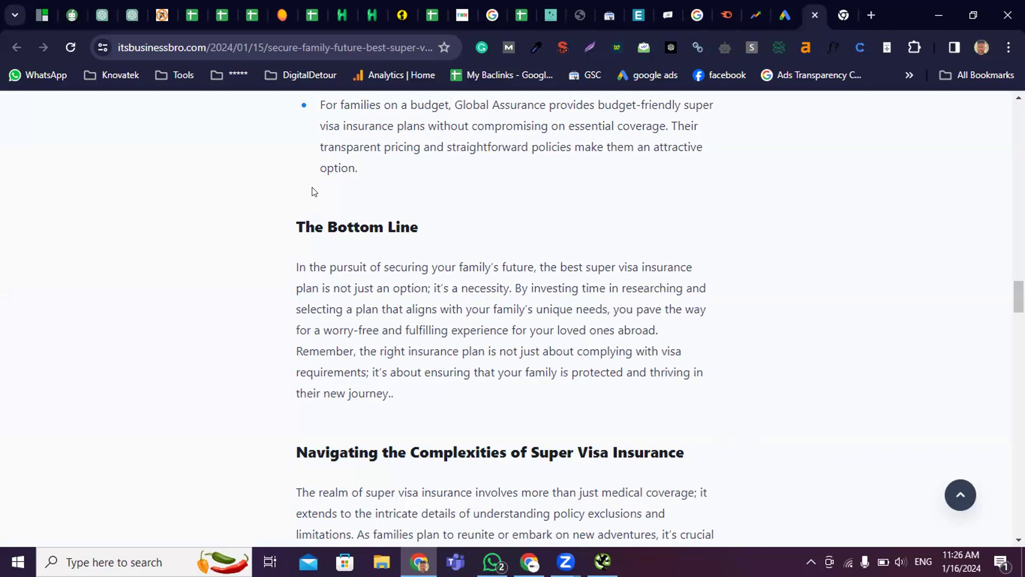
Open the New Parent supervisa SEO Dashboard spreadsheet and review the Guest post sheet's websites, generated URLs, dates, statuses and target keywords
{"action": "left_click", "coordinate": [256, 12]}
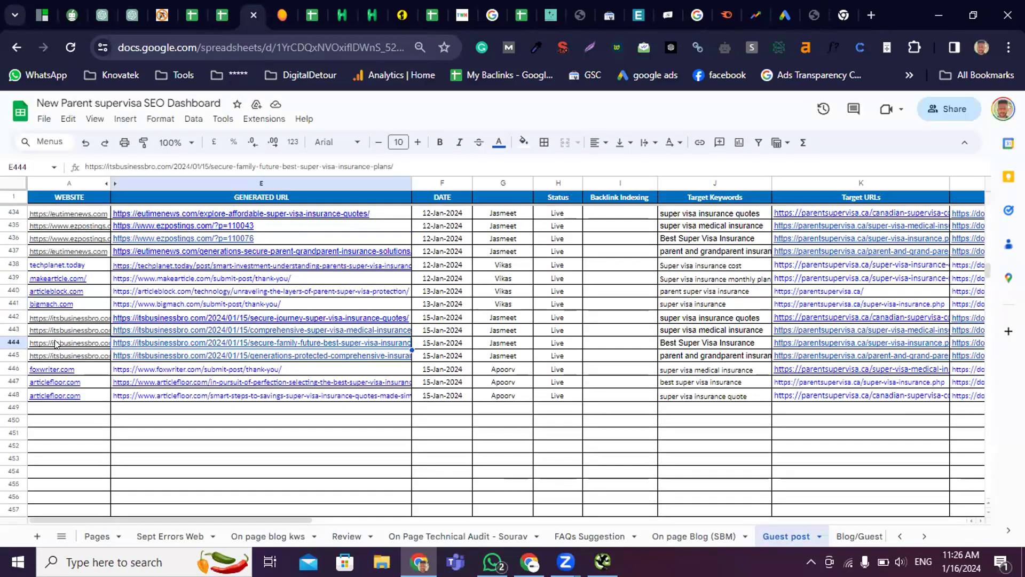
{"action": "scroll", "coordinate": [74, 373], "scroll_direction": "up", "scroll_amount": 2}
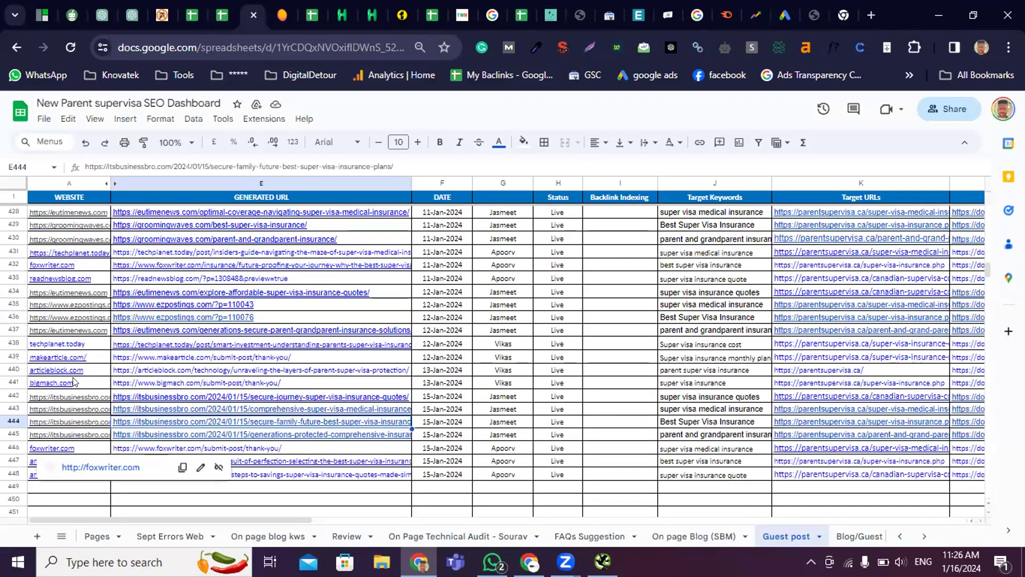
{"action": "left_click", "coordinate": [14, 474]}
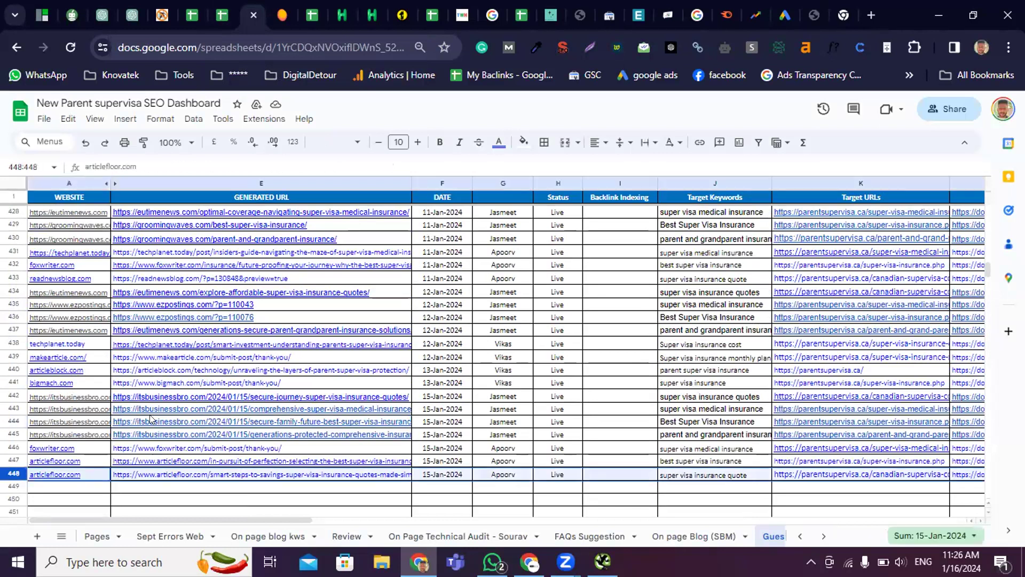
{"action": "scroll", "coordinate": [133, 391], "scroll_direction": "up", "scroll_amount": 1}
{"action": "scroll", "coordinate": [134, 392], "scroll_direction": "up", "scroll_amount": 1}
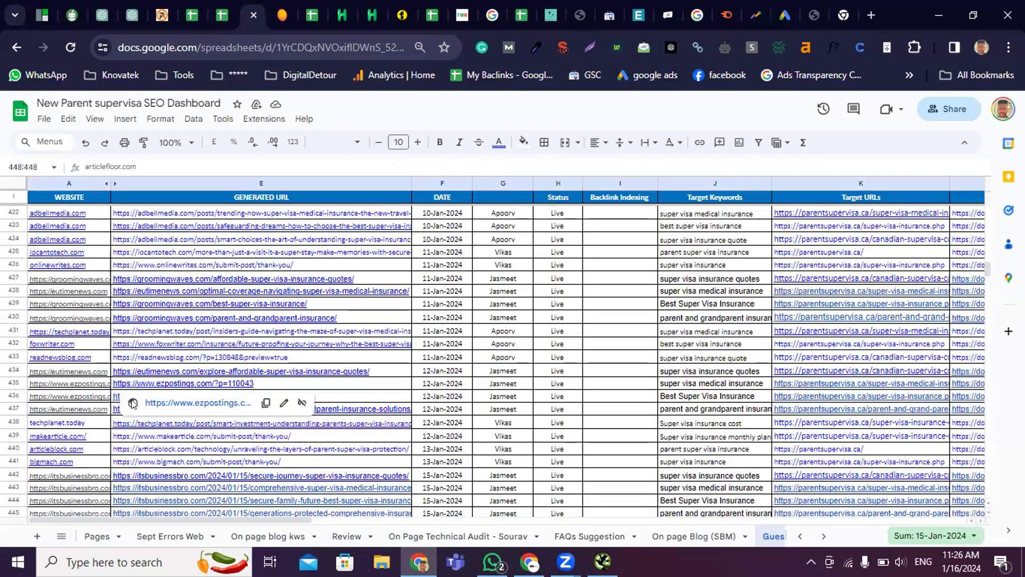
{"action": "left_click", "coordinate": [58, 421]}
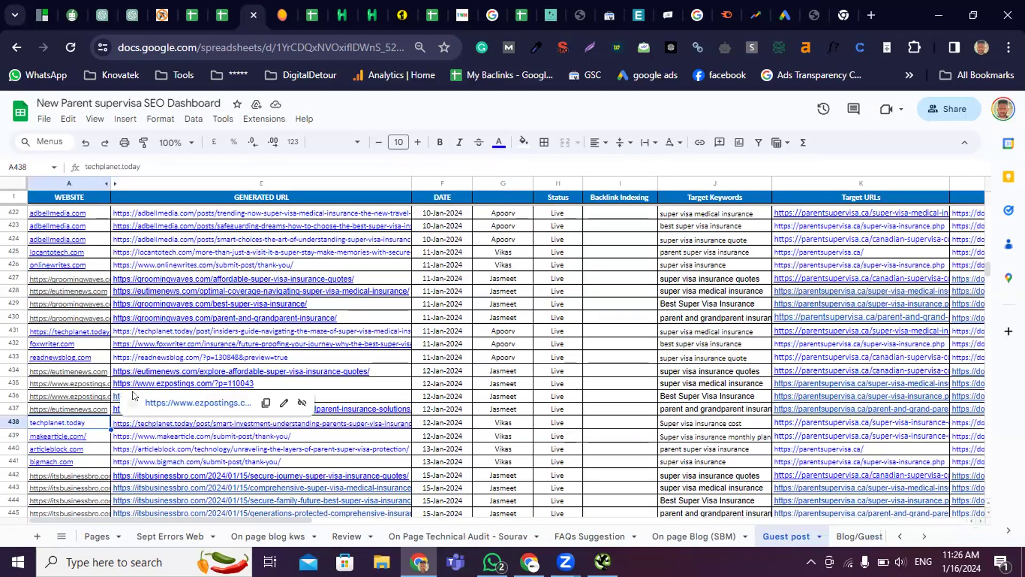
{"action": "left_click", "coordinate": [306, 292]}
{"action": "scroll", "coordinate": [277, 379], "scroll_direction": "up", "scroll_amount": 7}
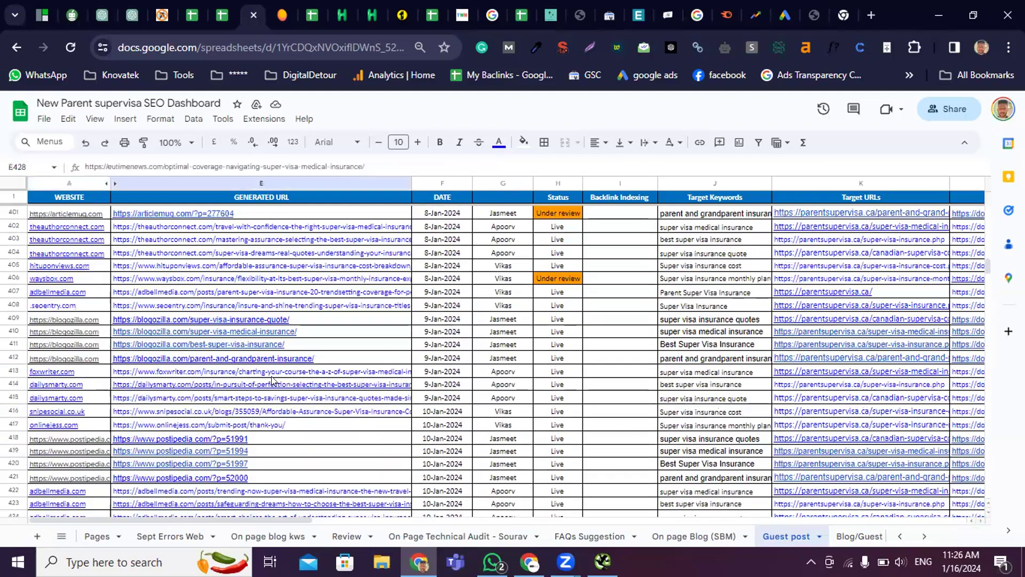
{"action": "scroll", "coordinate": [128, 395], "scroll_direction": "down", "scroll_amount": 13}
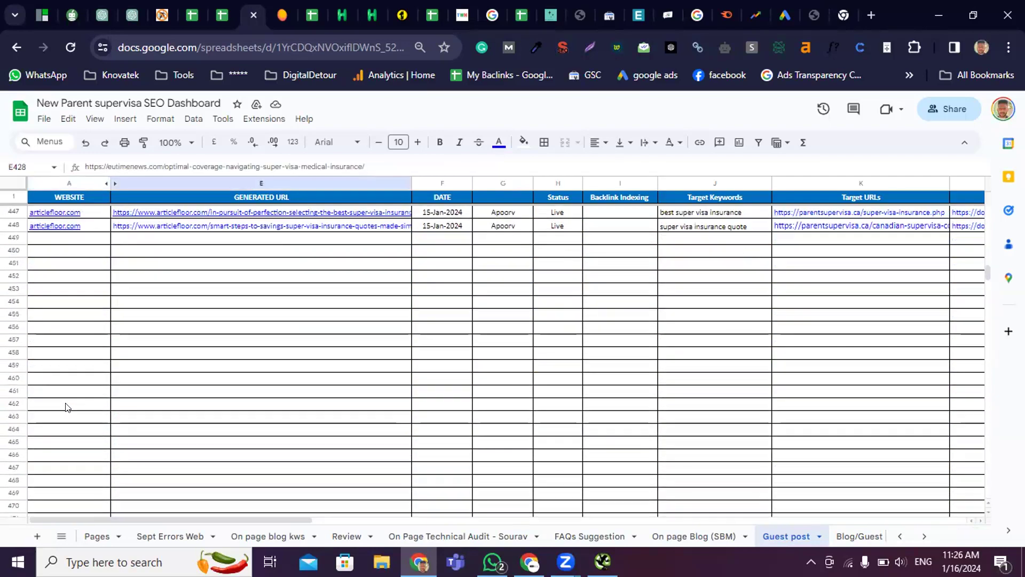
Review the January 2024 entries in the Guest post sheet, check the bigmach.com generated URL, and return to the itsbusinessbro.com article
{"action": "scroll", "coordinate": [66, 405], "scroll_direction": "up", "scroll_amount": 2}
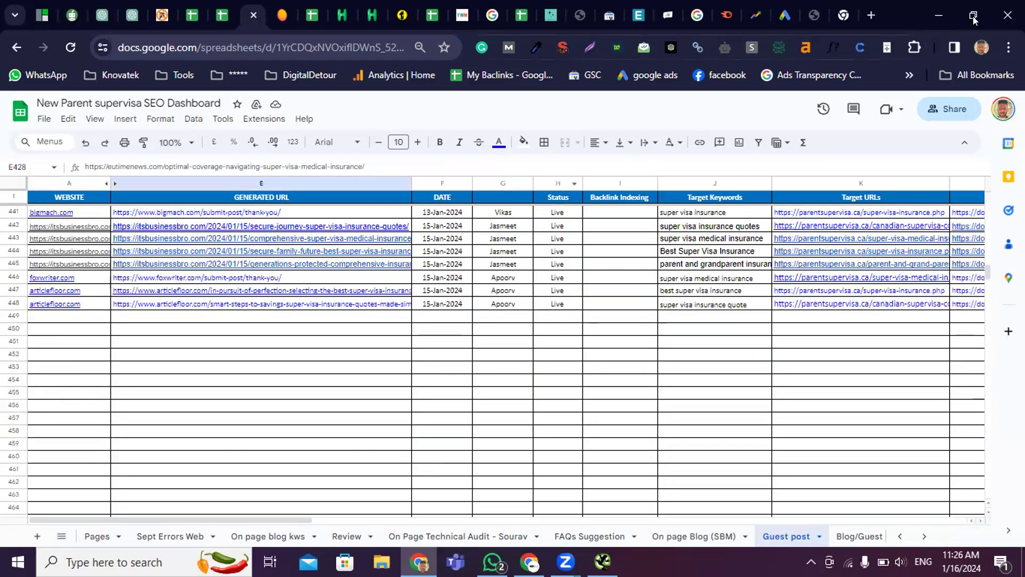
{"action": "left_click", "coordinate": [928, 14]}
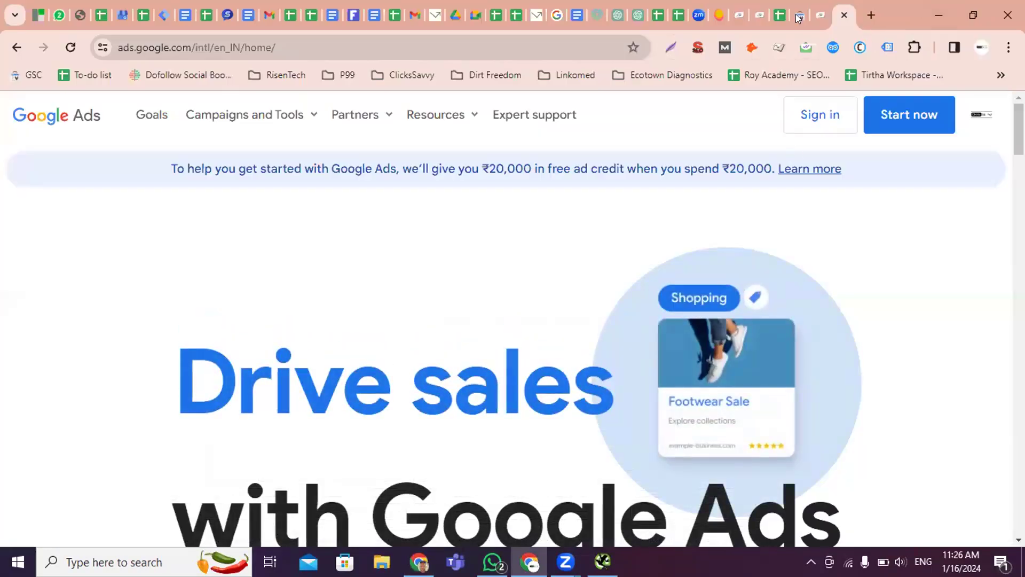
{"action": "key", "text": "alt+Tab"}
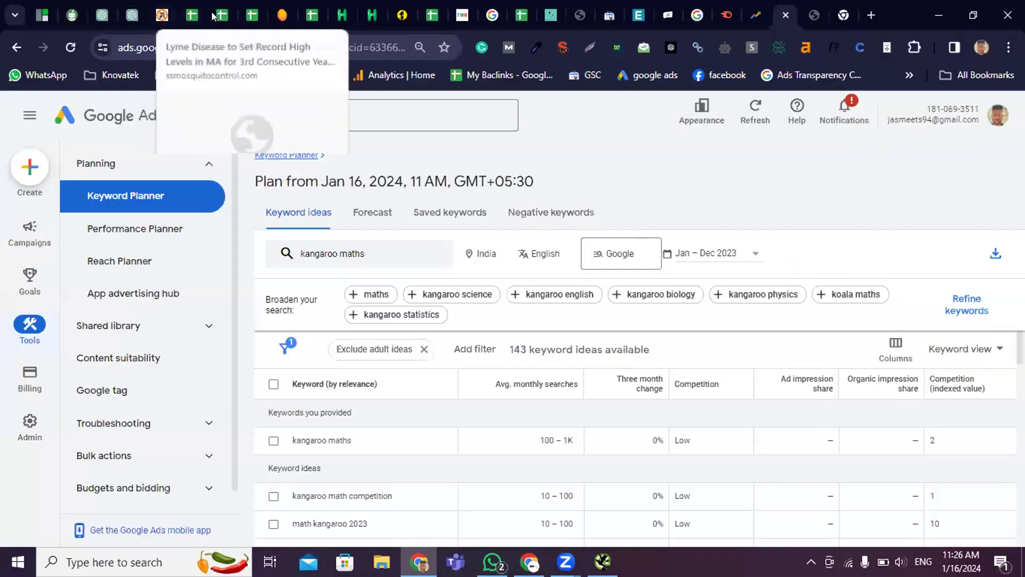
{"action": "left_click", "coordinate": [253, 16]}
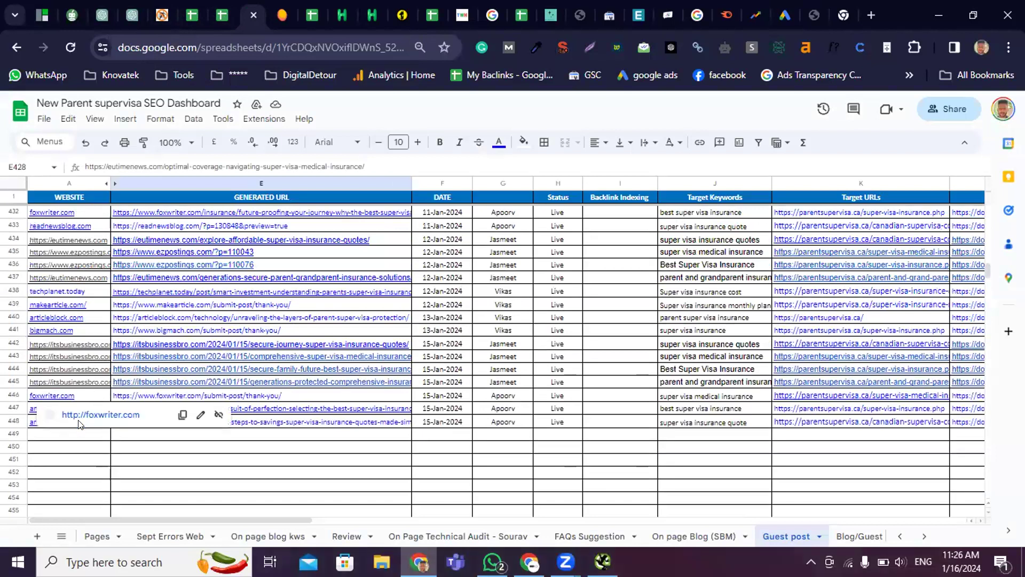
{"action": "mouse_move", "coordinate": [198, 356]}
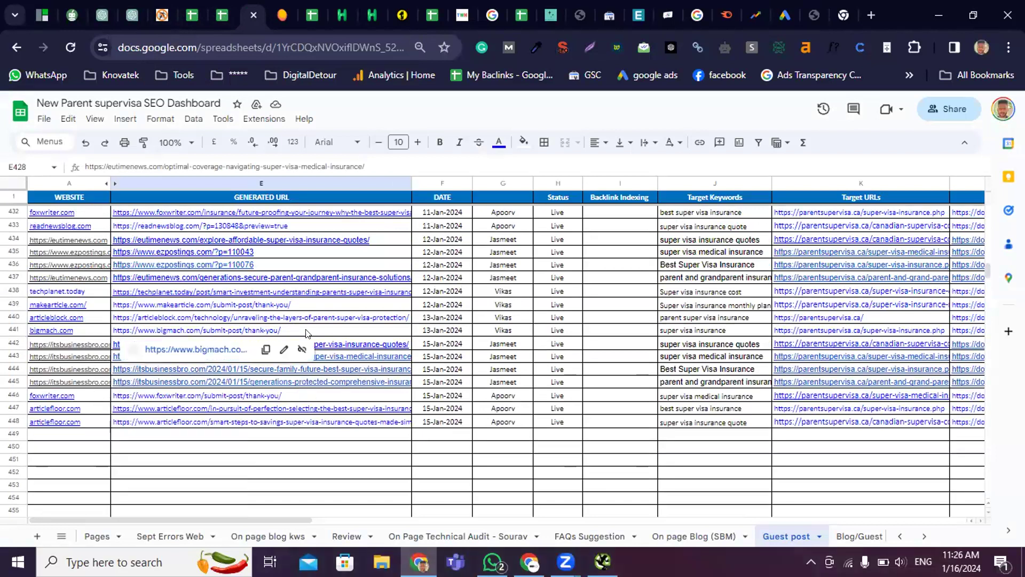
{"action": "left_click", "coordinate": [326, 331]}
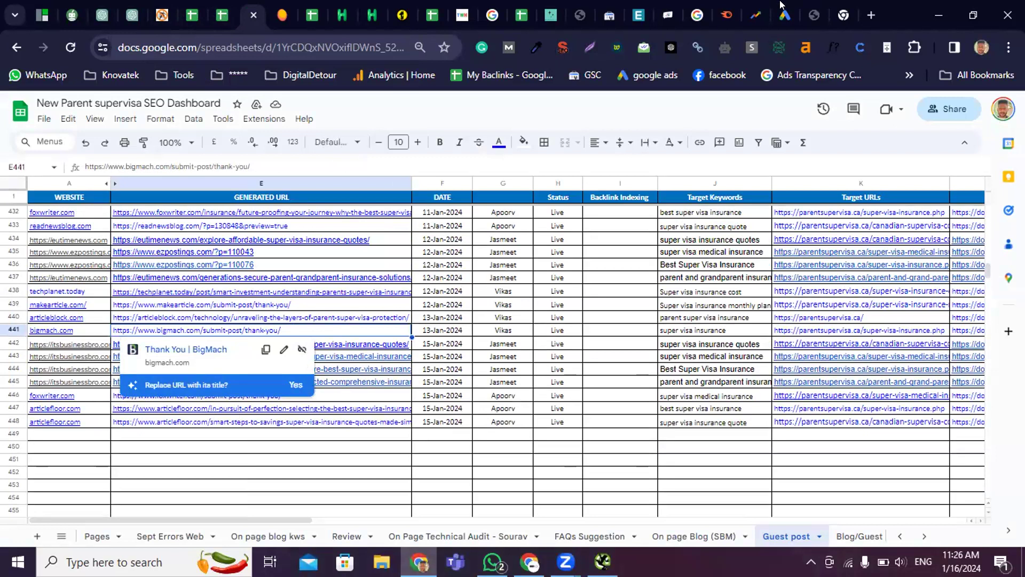
{"action": "left_click", "coordinate": [809, 5]}
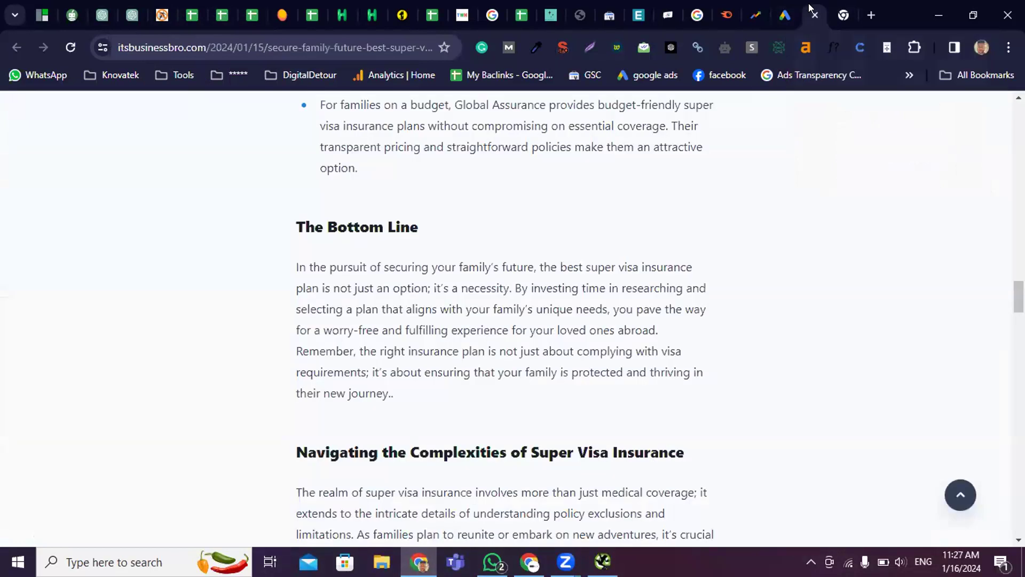